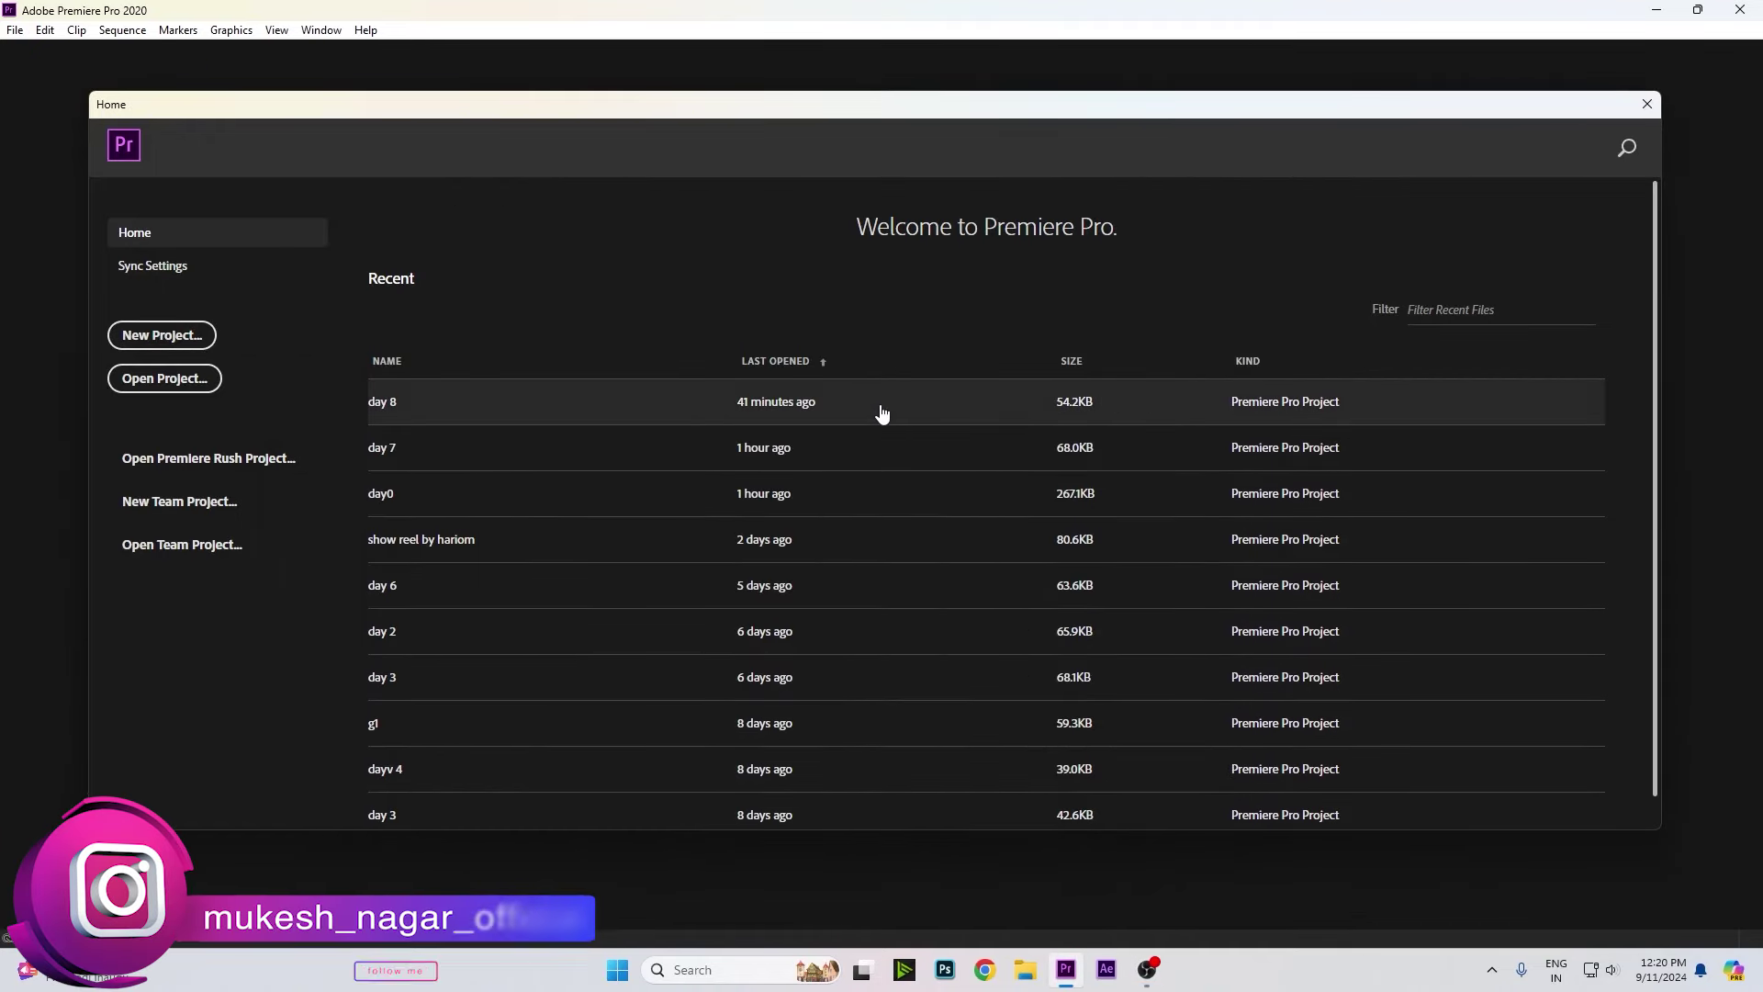
Open the recent 'day 7' project from the Home screen.
{"action": "left_click", "coordinate": [404, 450]}
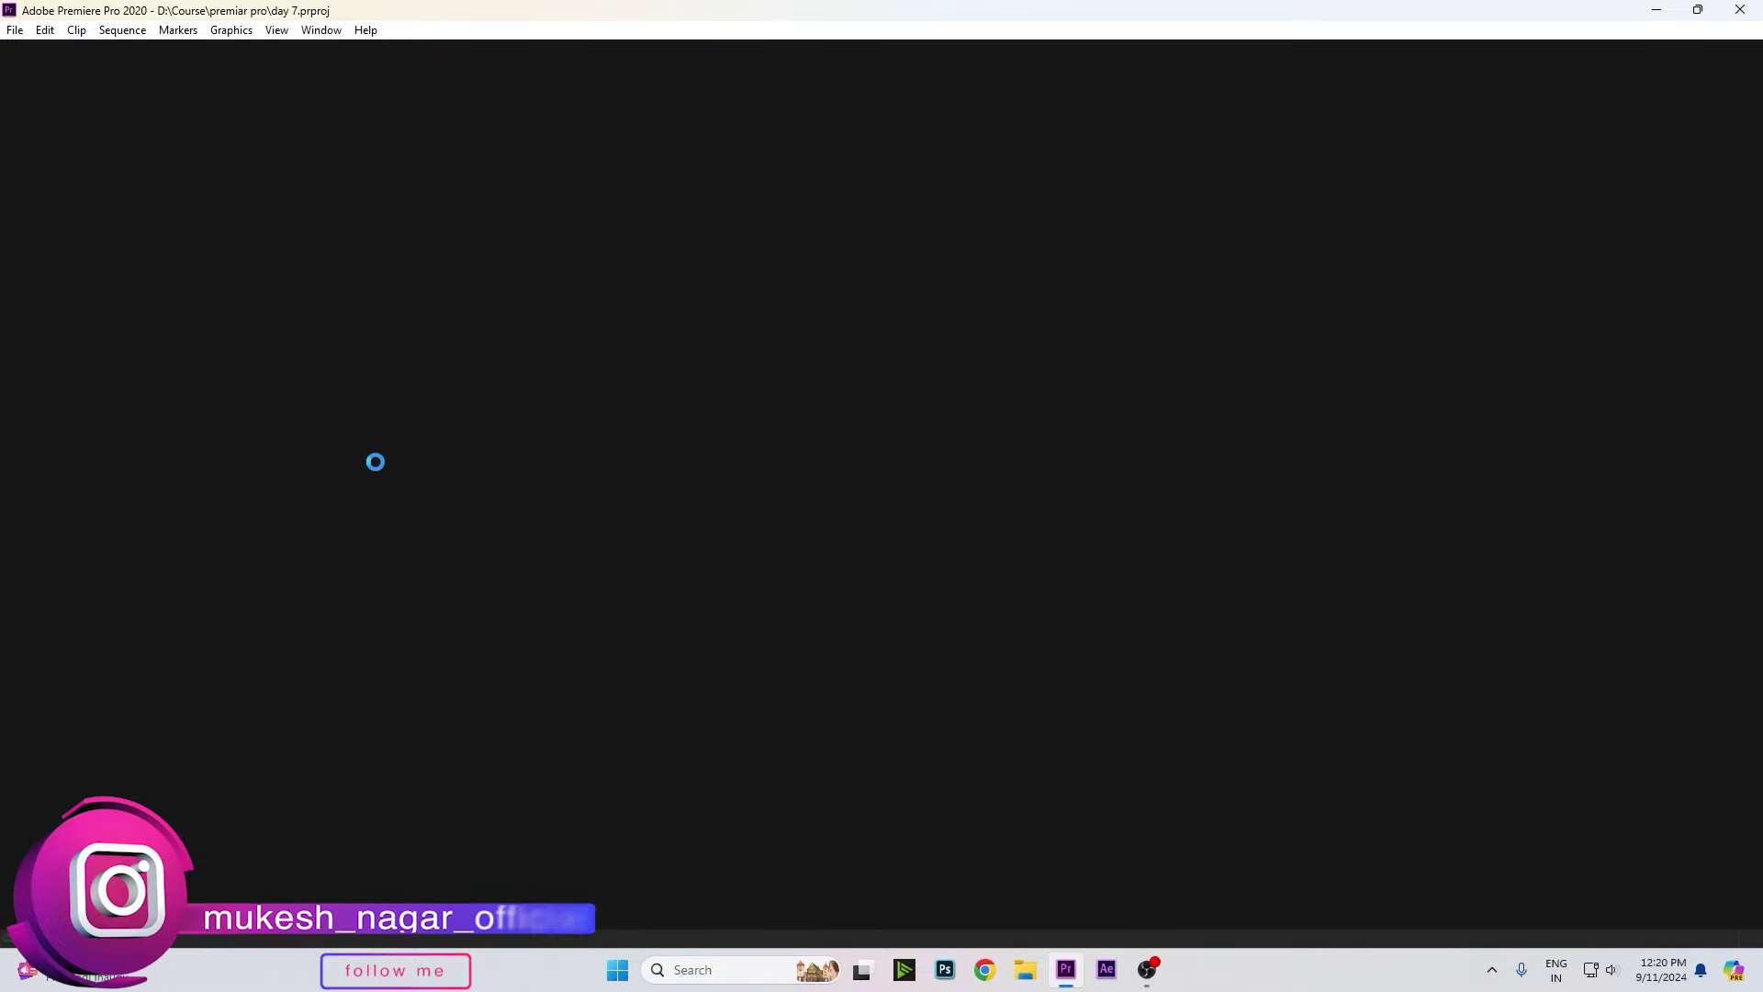
Preview the open sequence around 7–8 seconds by playing and scrubbing.
{"action": "scroll", "coordinate": [783, 558], "scroll_direction": "up", "scroll_amount": 3}
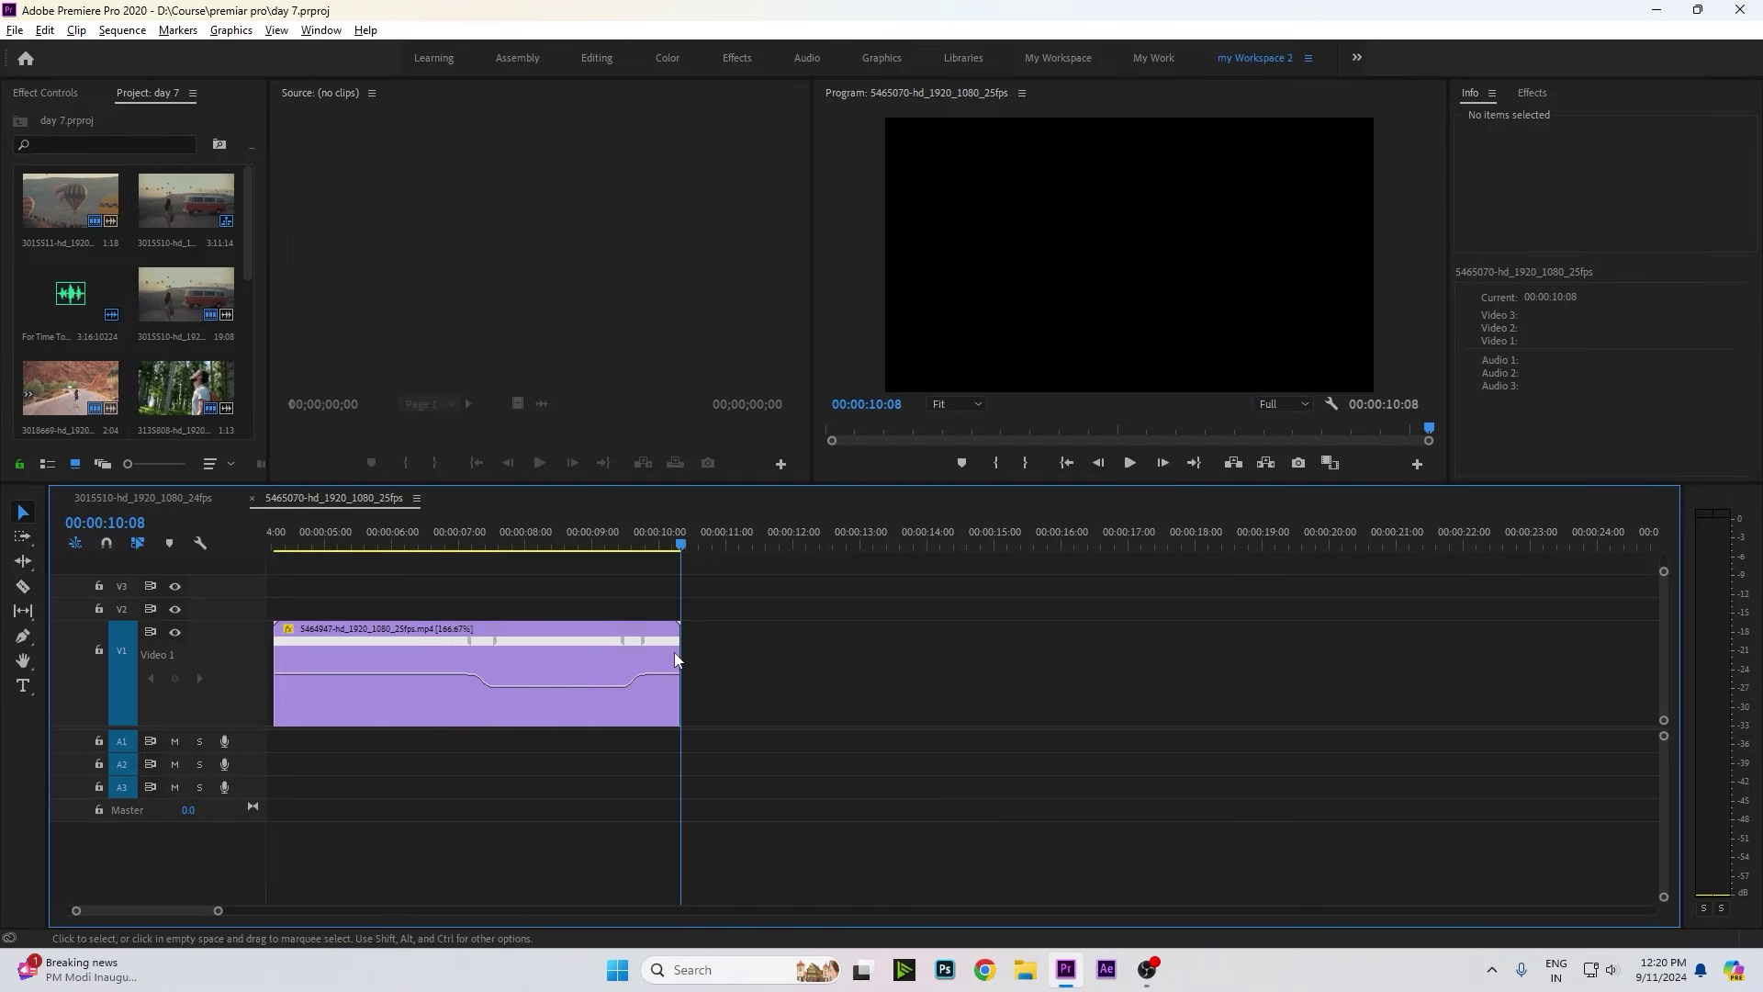
{"action": "scroll", "coordinate": [782, 559], "scroll_direction": "down", "scroll_amount": 4}
{"action": "left_click", "coordinate": [698, 543]}
{"action": "key", "text": "space"}
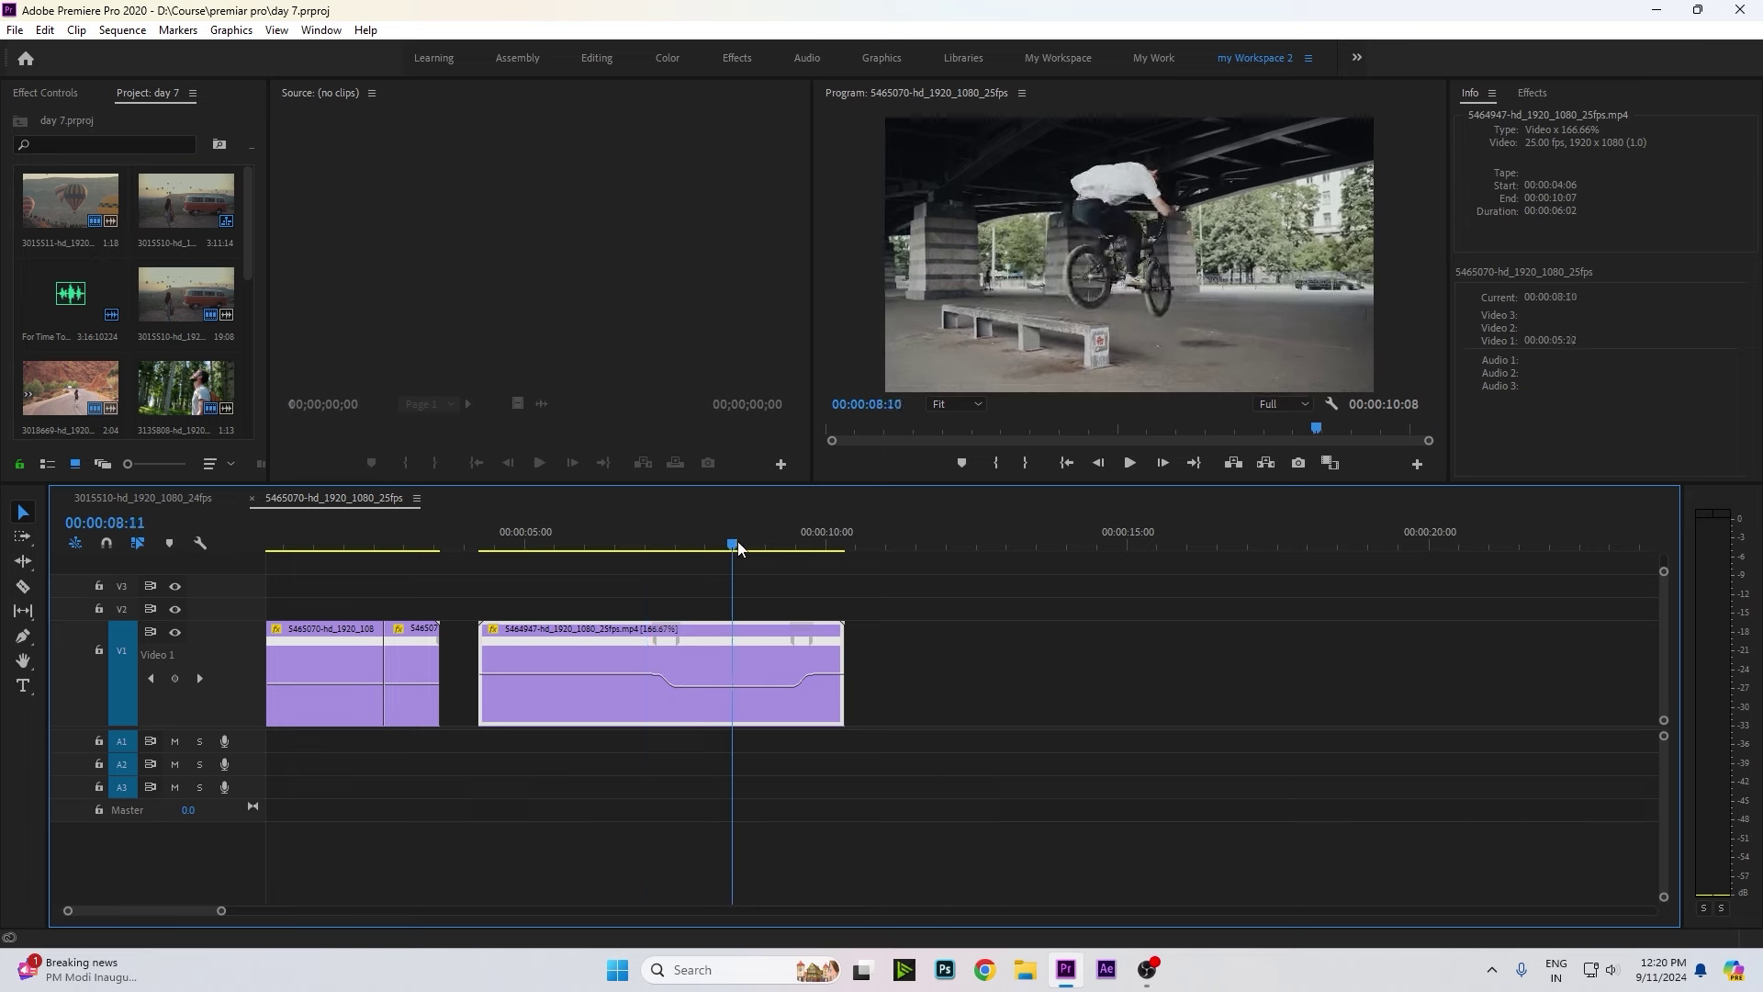
{"action": "scroll", "coordinate": [932, 598], "scroll_direction": "down", "scroll_amount": 1}
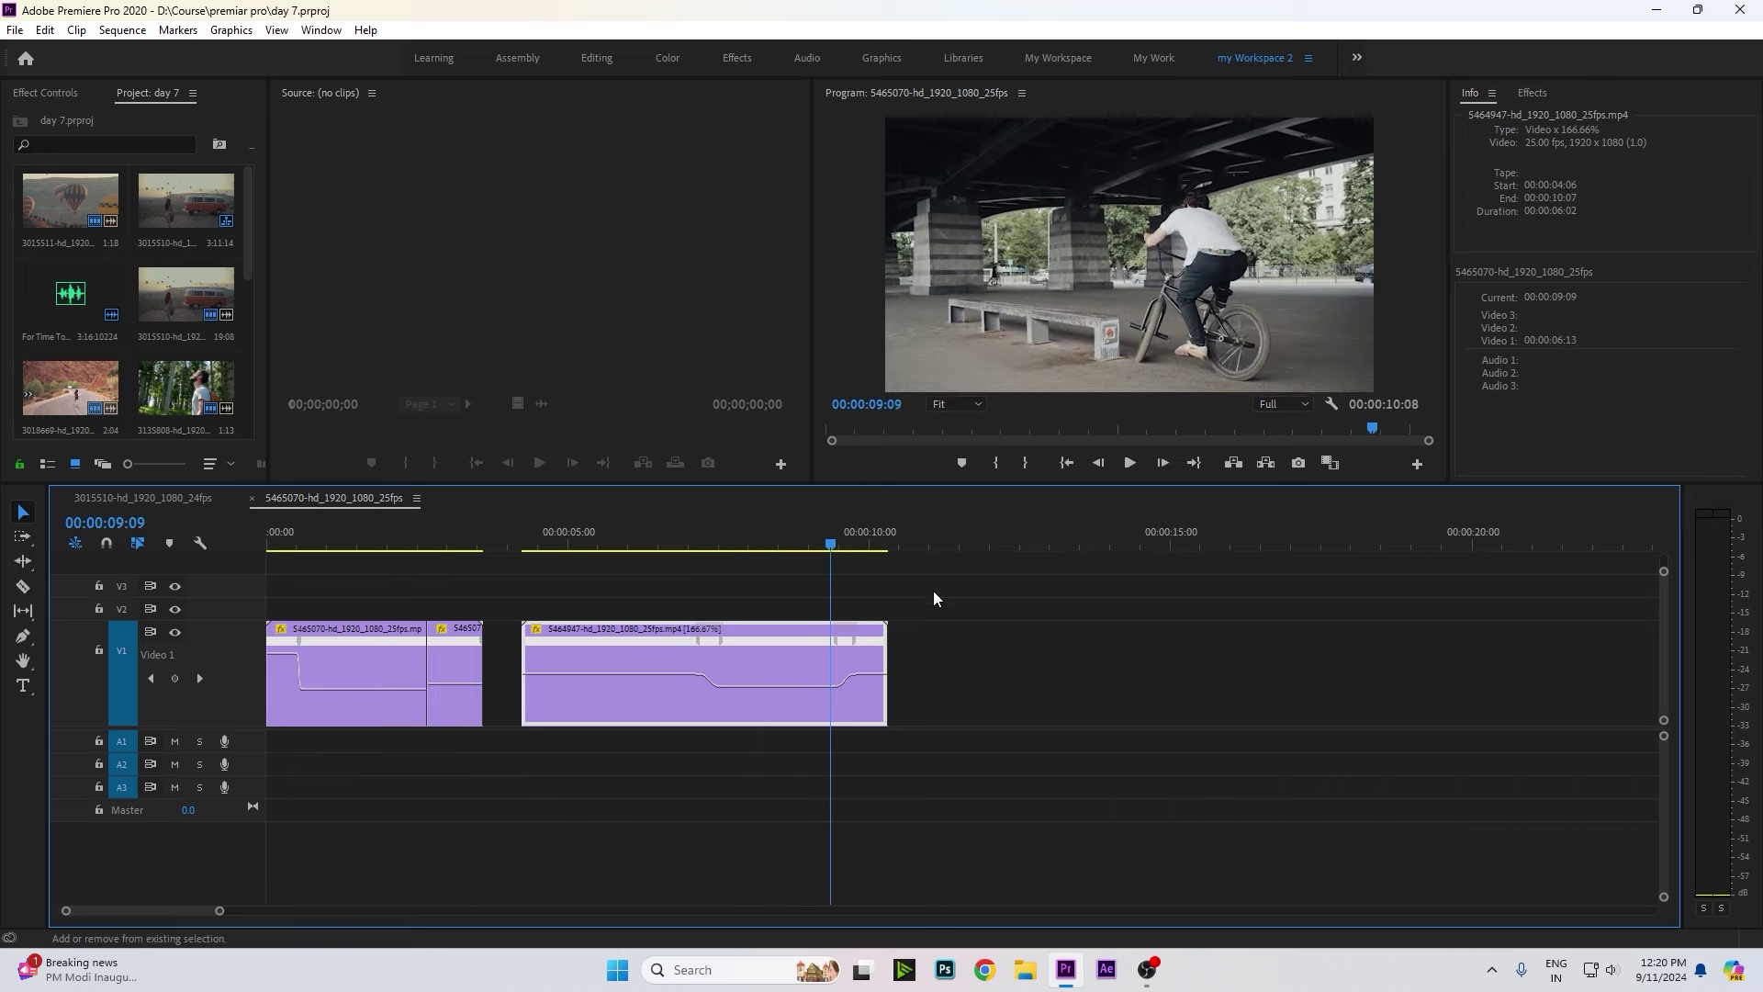
{"action": "left_click", "coordinate": [740, 541]}
{"action": "left_click_drag", "start_coordinate": [740, 541], "coordinate": [695, 542]}
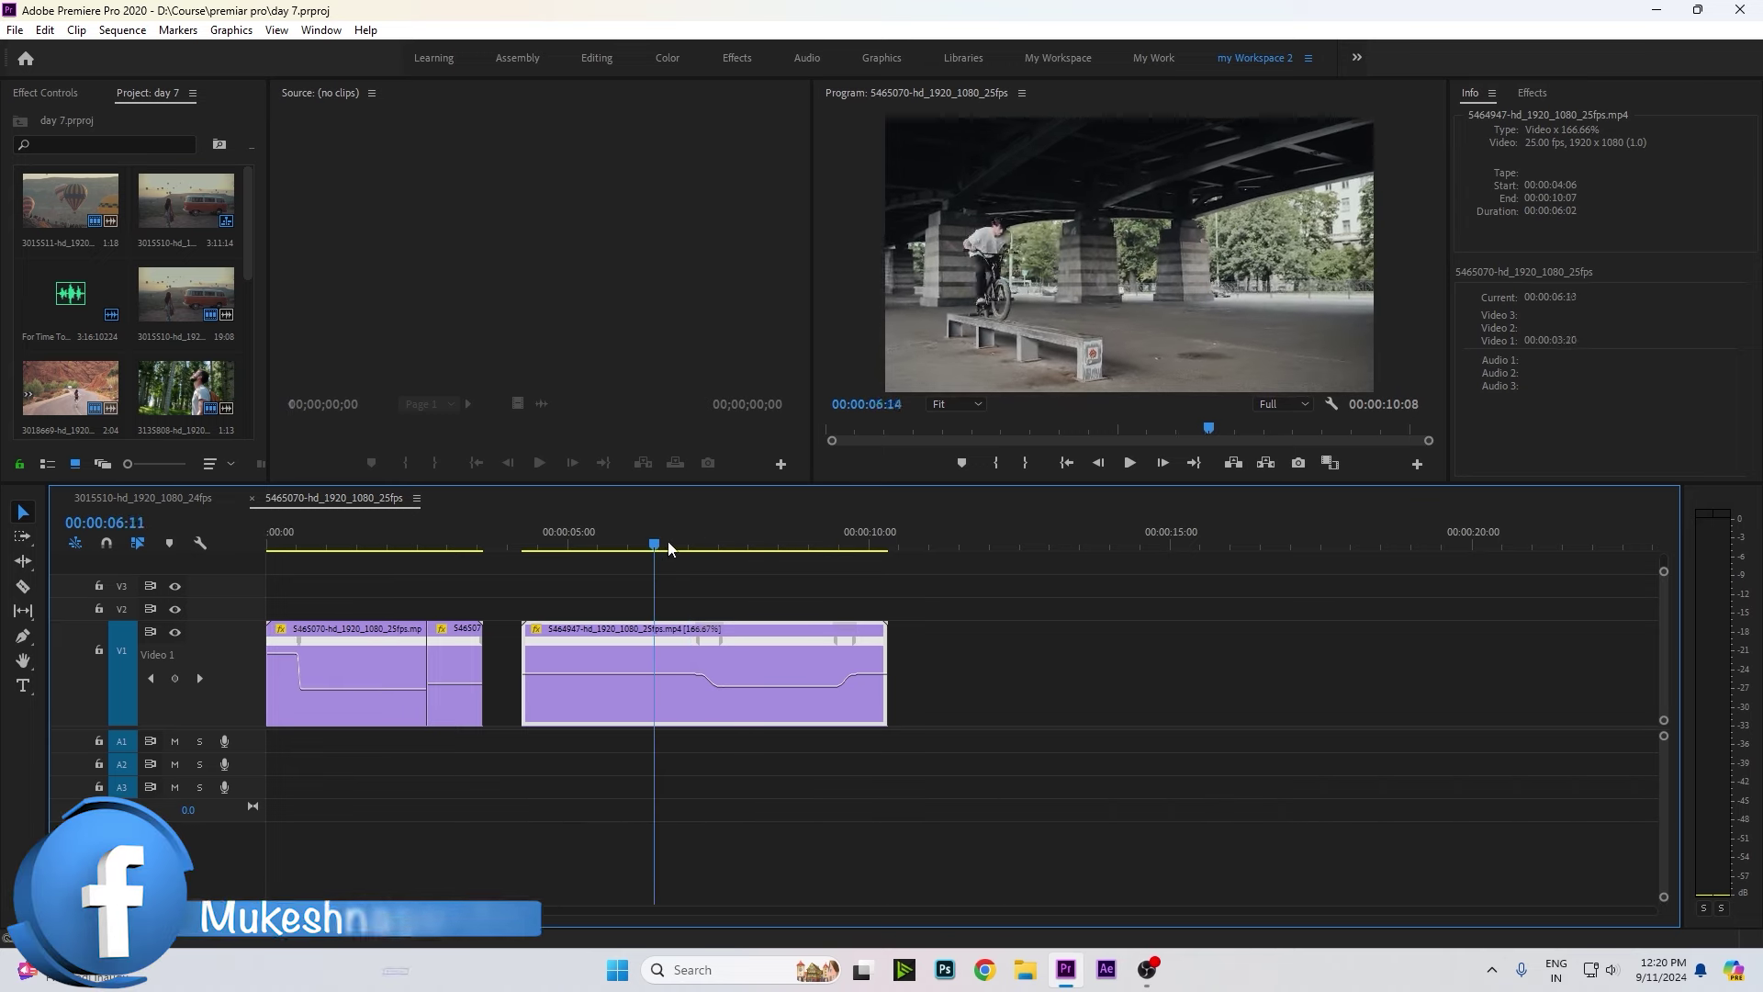
Switch to the 3015510-hd_1920_1080_24fps sequence and check the balloon clip's Speed/Duration, leaving it unchanged.
{"action": "left_click", "coordinate": [152, 496]}
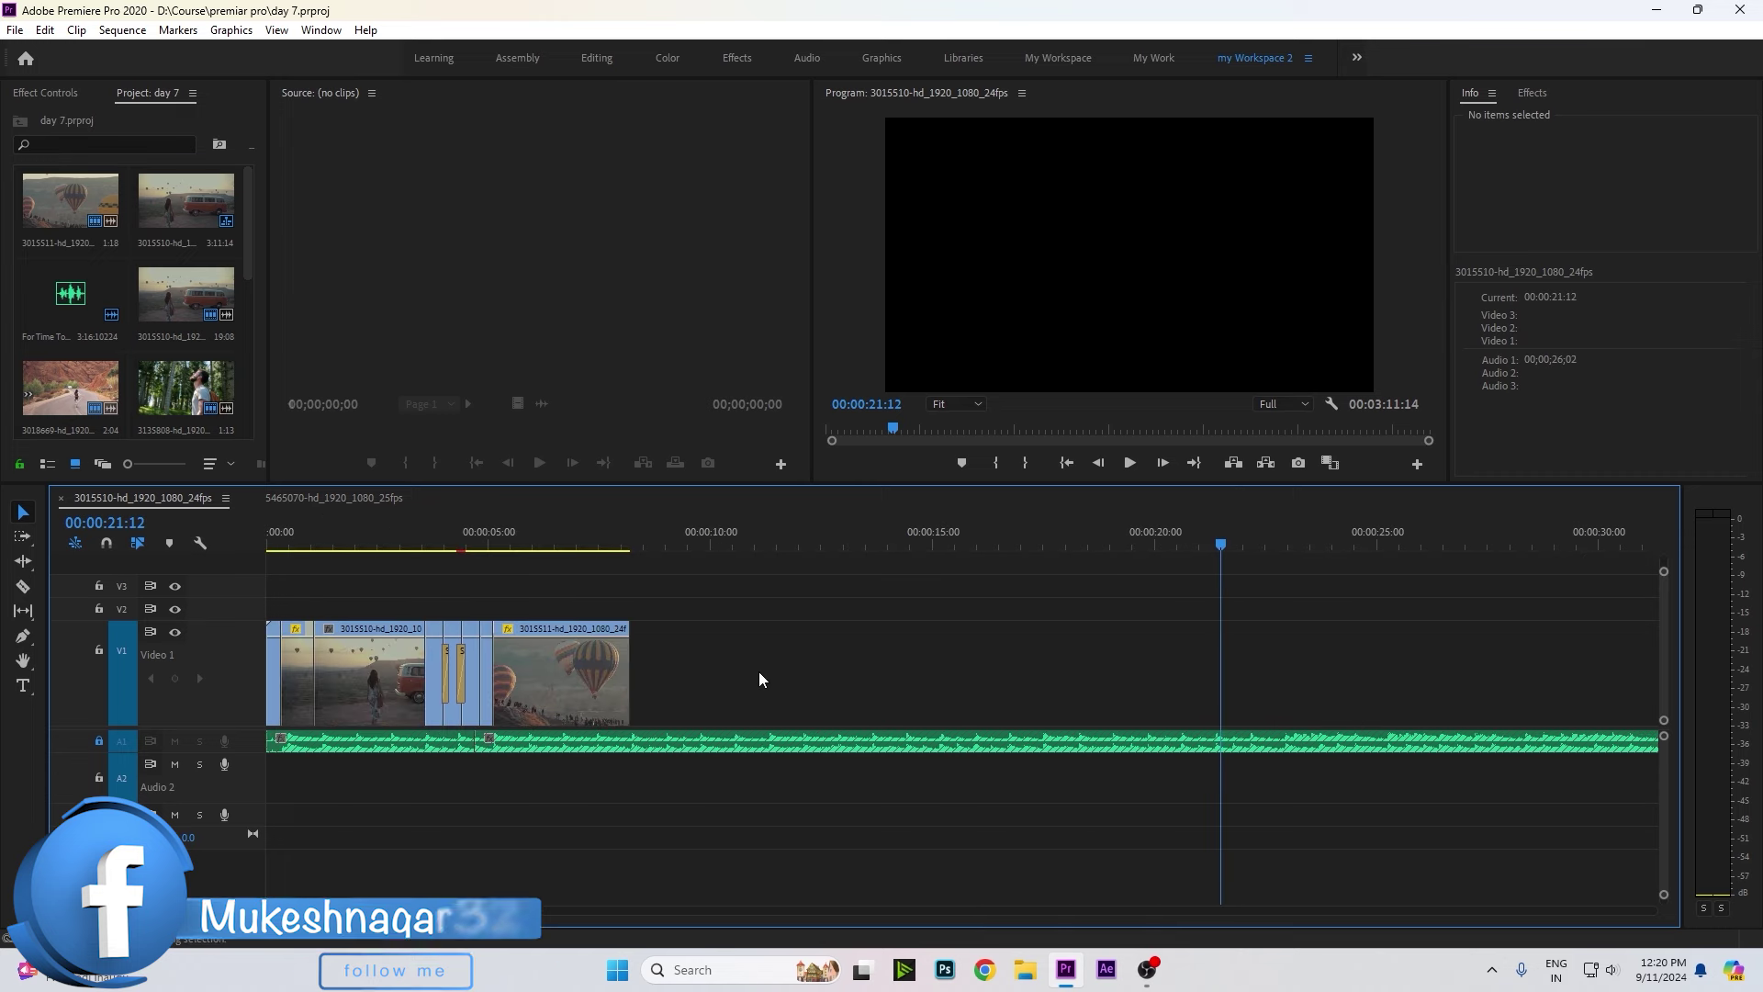
{"action": "left_click", "coordinate": [577, 545]}
{"action": "right_click", "coordinate": [542, 686]}
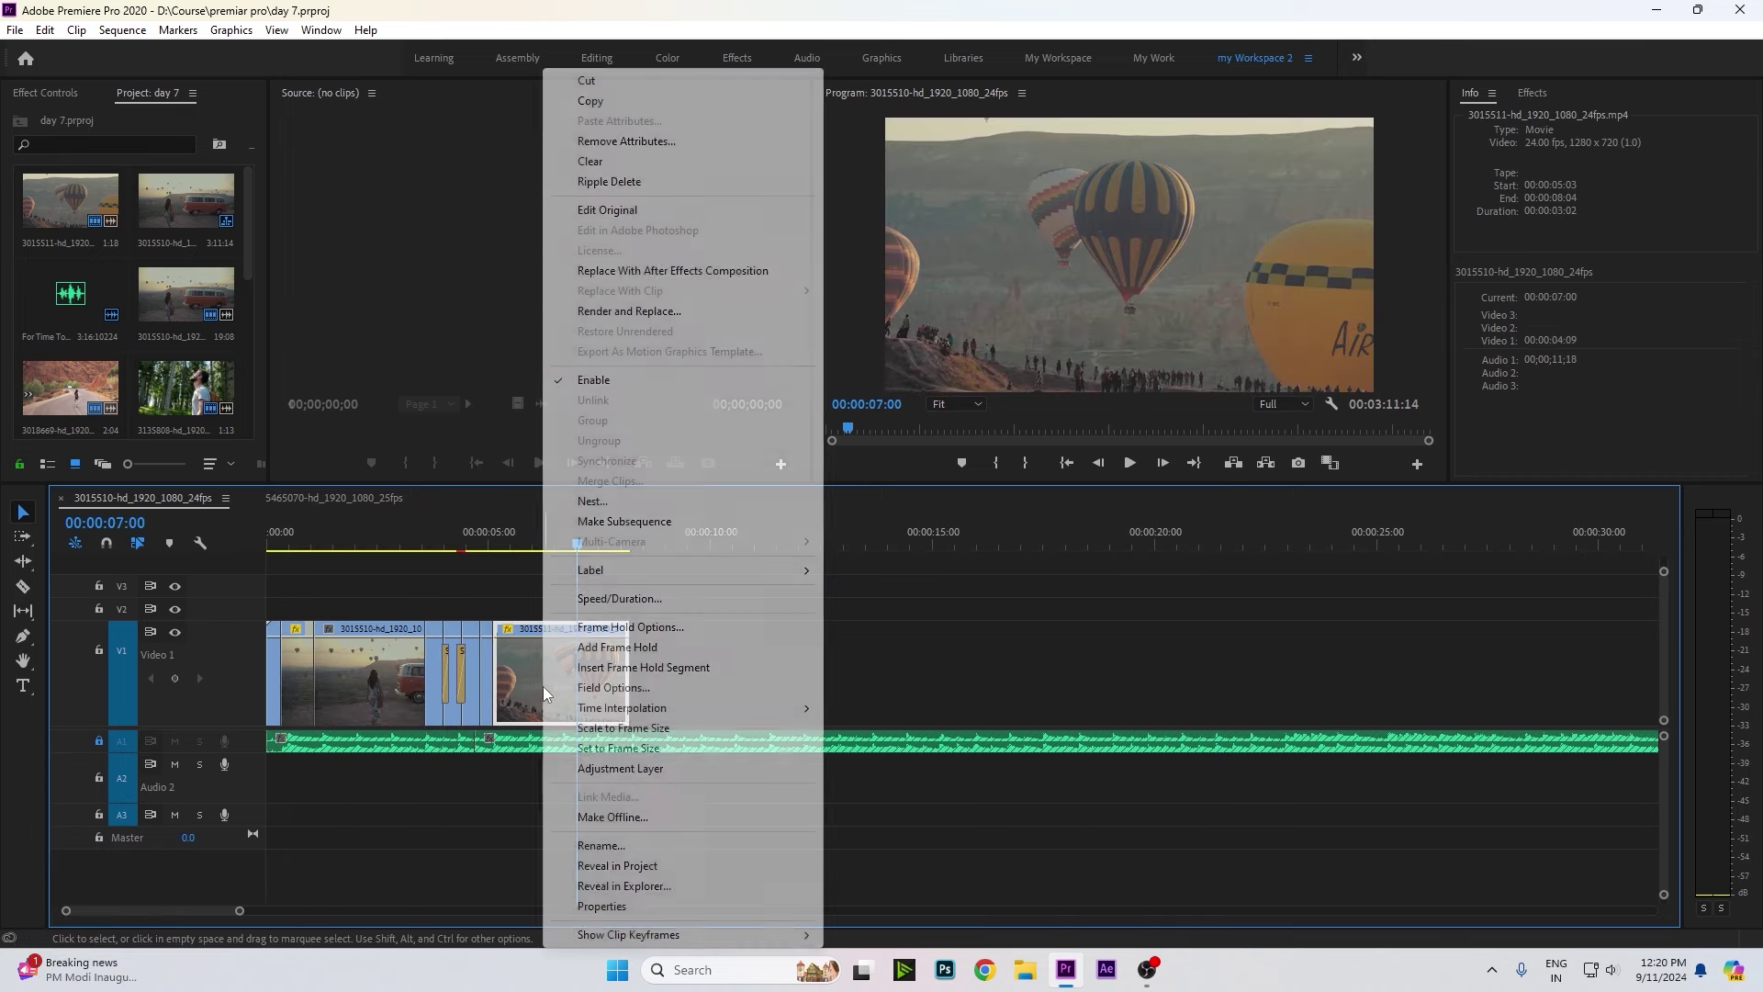
{"action": "left_click", "coordinate": [649, 604]}
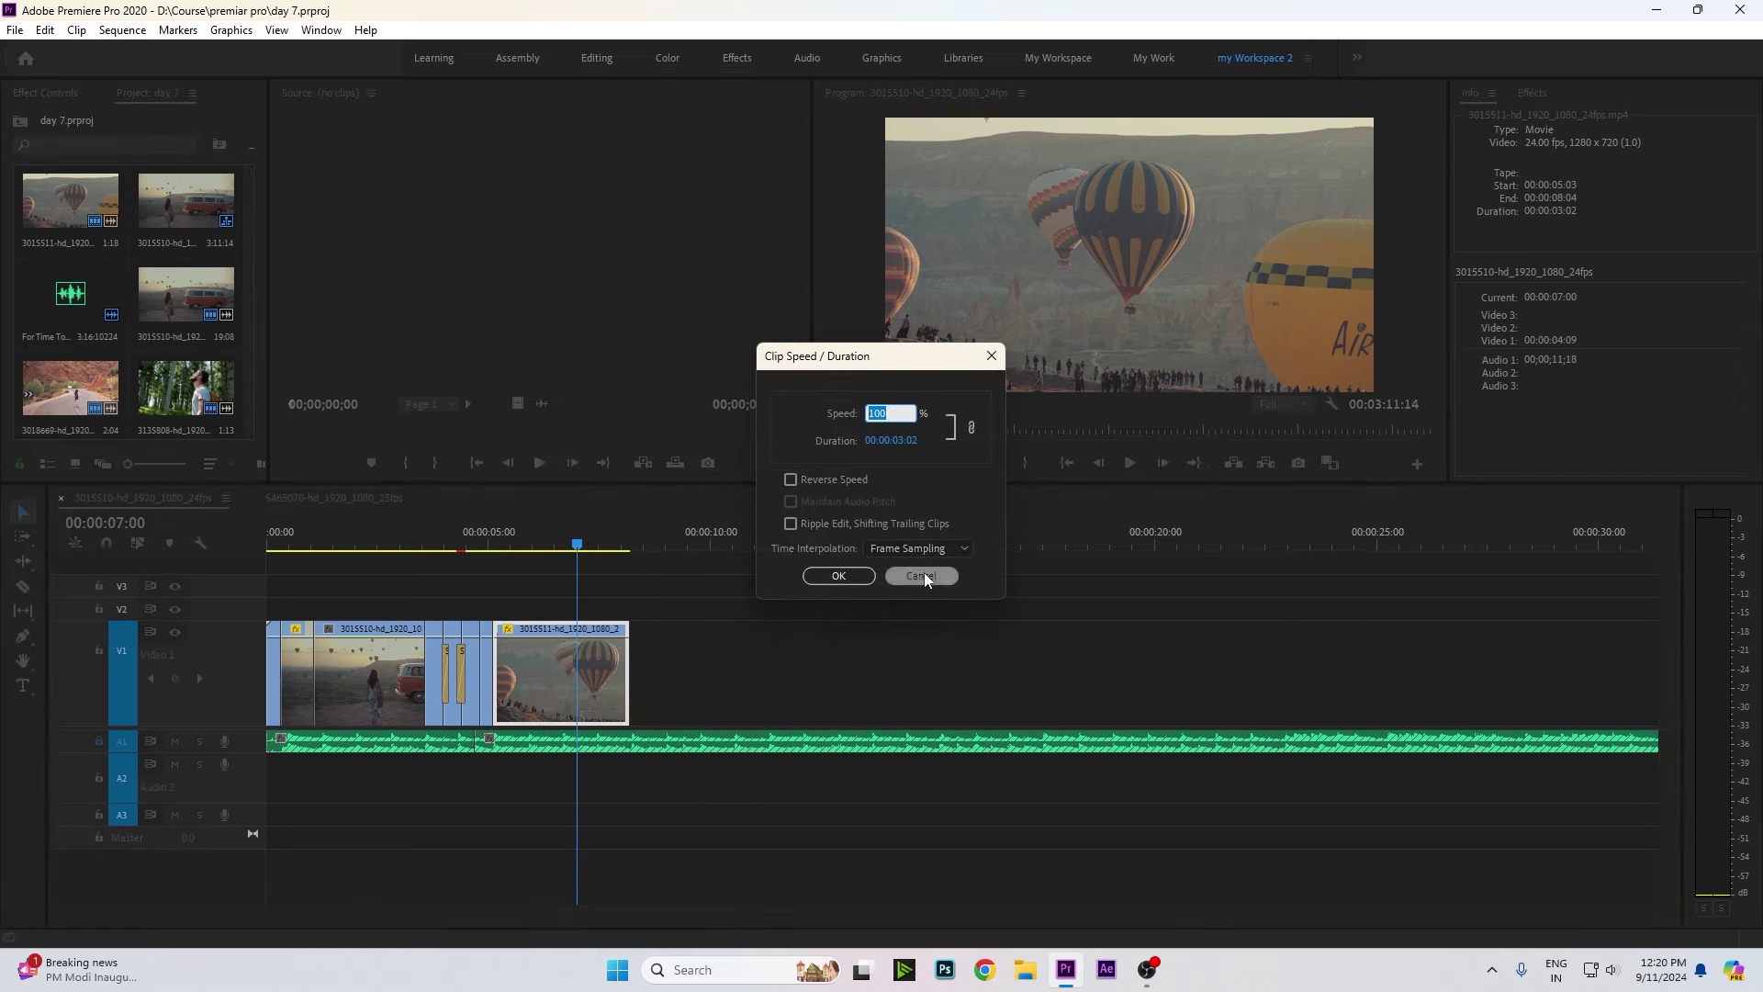
{"action": "left_click", "coordinate": [921, 576]}
Place the 3015510 van clip on V1 at about 15 seconds.
{"action": "left_click_drag", "start_coordinate": [603, 543], "coordinate": [553, 543]}
{"action": "left_click", "coordinate": [561, 531]}
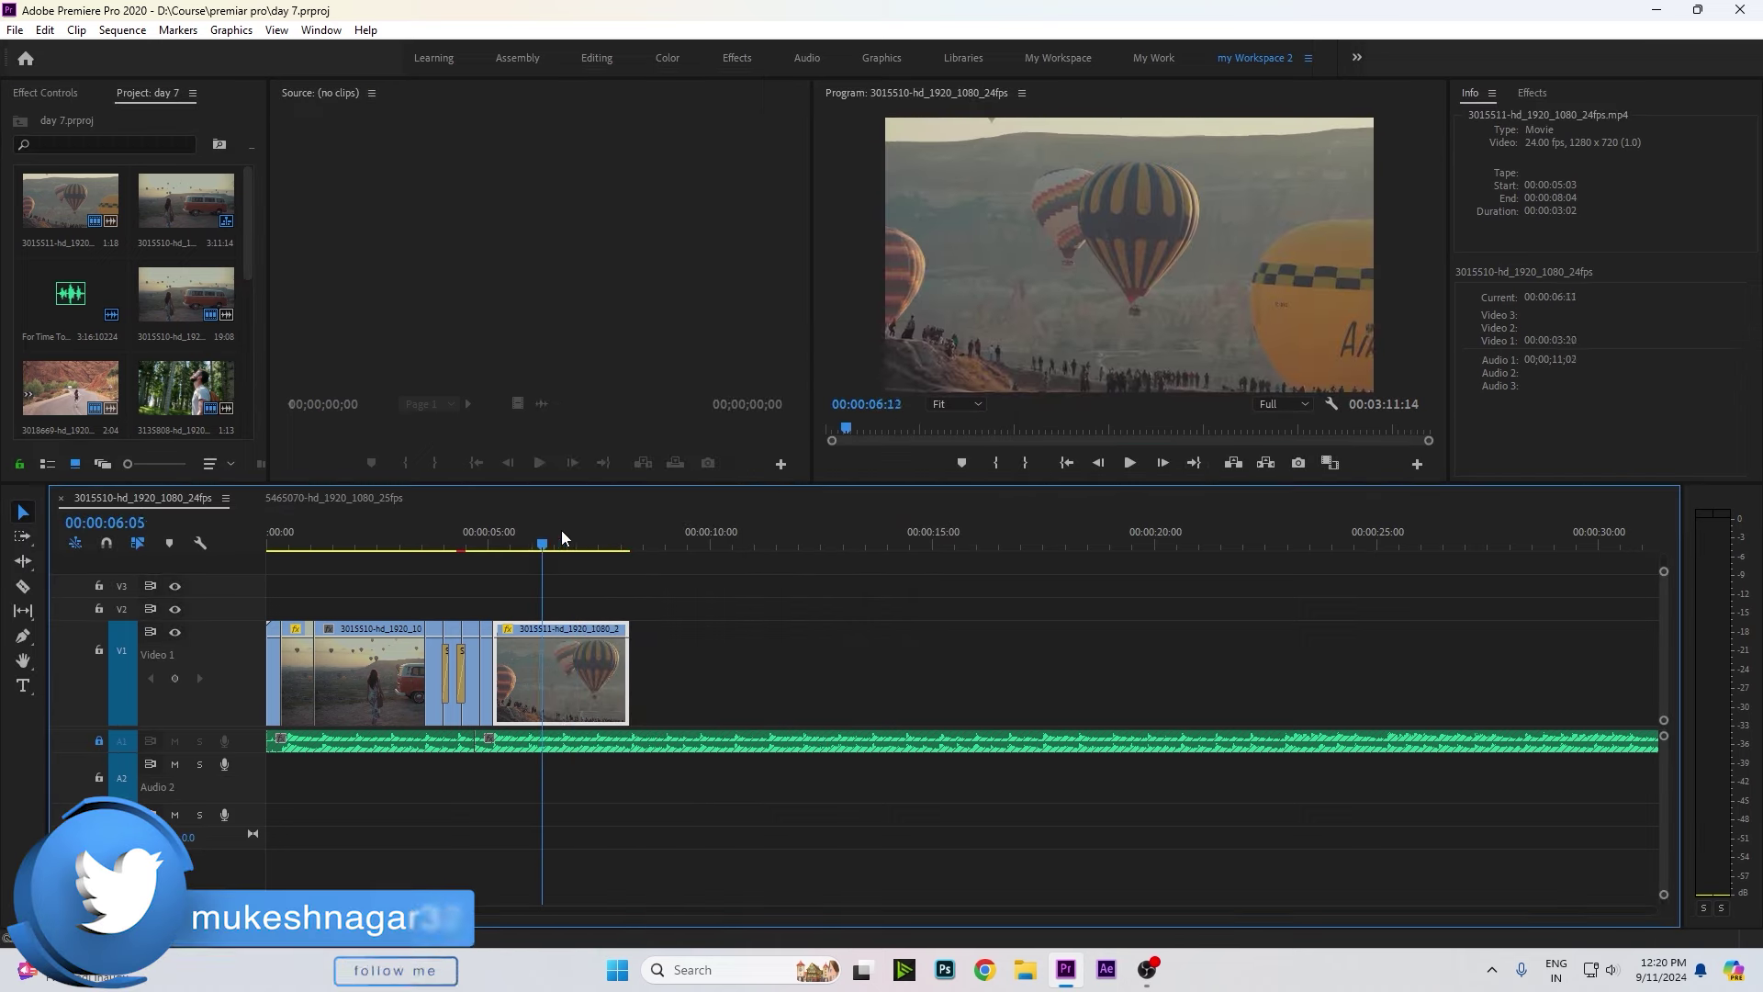
{"action": "left_click_drag", "start_coordinate": [185, 293], "coordinate": [887, 678]}
{"action": "double_click", "coordinate": [255, 681]}
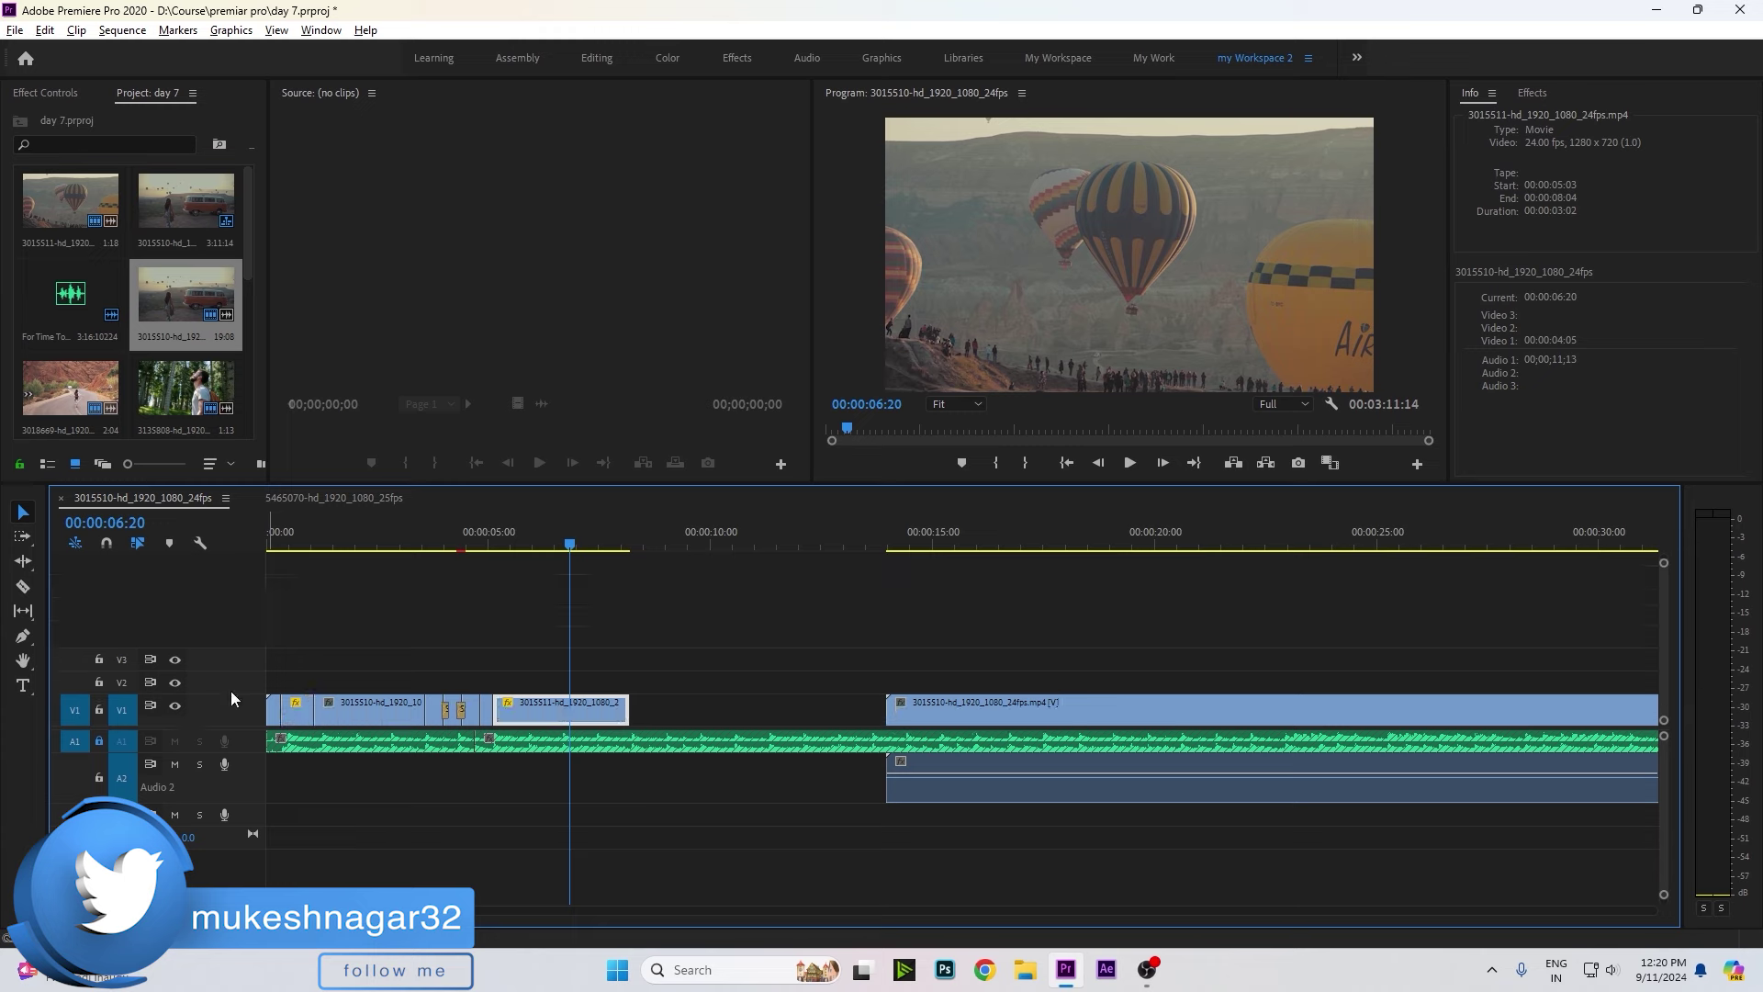
{"action": "left_click", "coordinate": [871, 689]}
{"action": "scroll", "coordinate": [870, 689], "scroll_direction": "down", "scroll_amount": 3}
{"action": "key", "text": "Down"}
{"action": "key", "text": "Down"}
{"action": "key", "text": "space"}
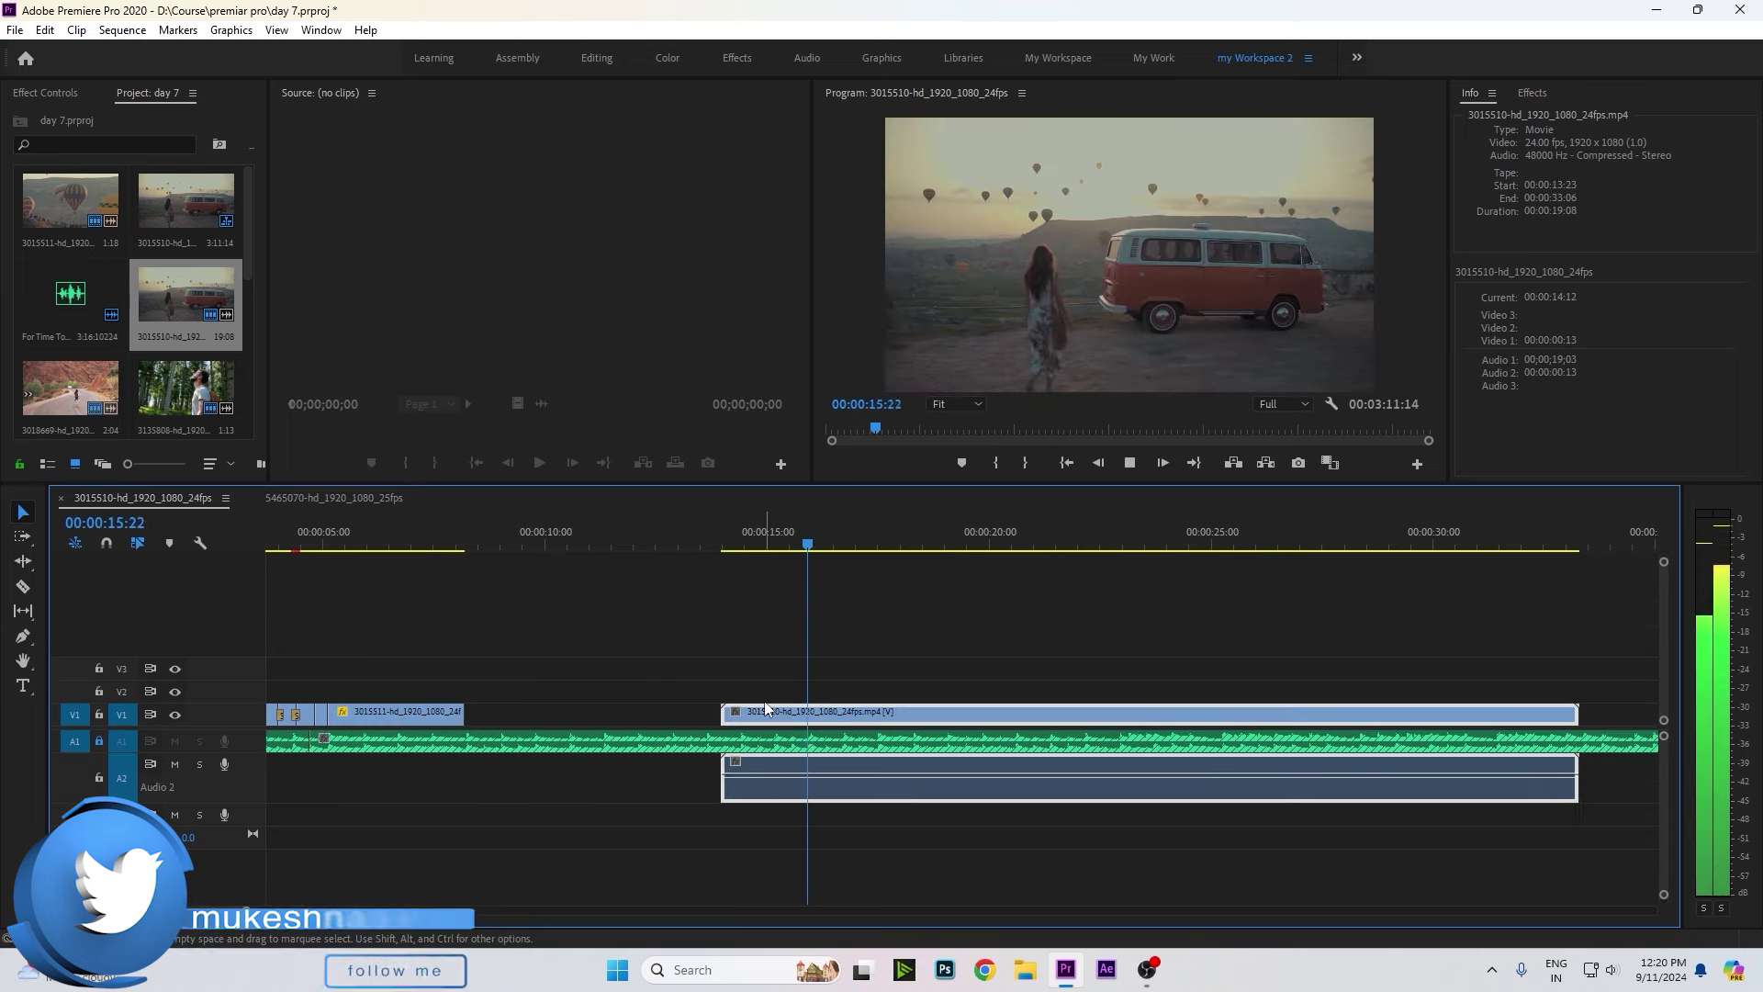
{"action": "key", "text": "space"}
{"action": "right_click", "coordinate": [903, 719]}
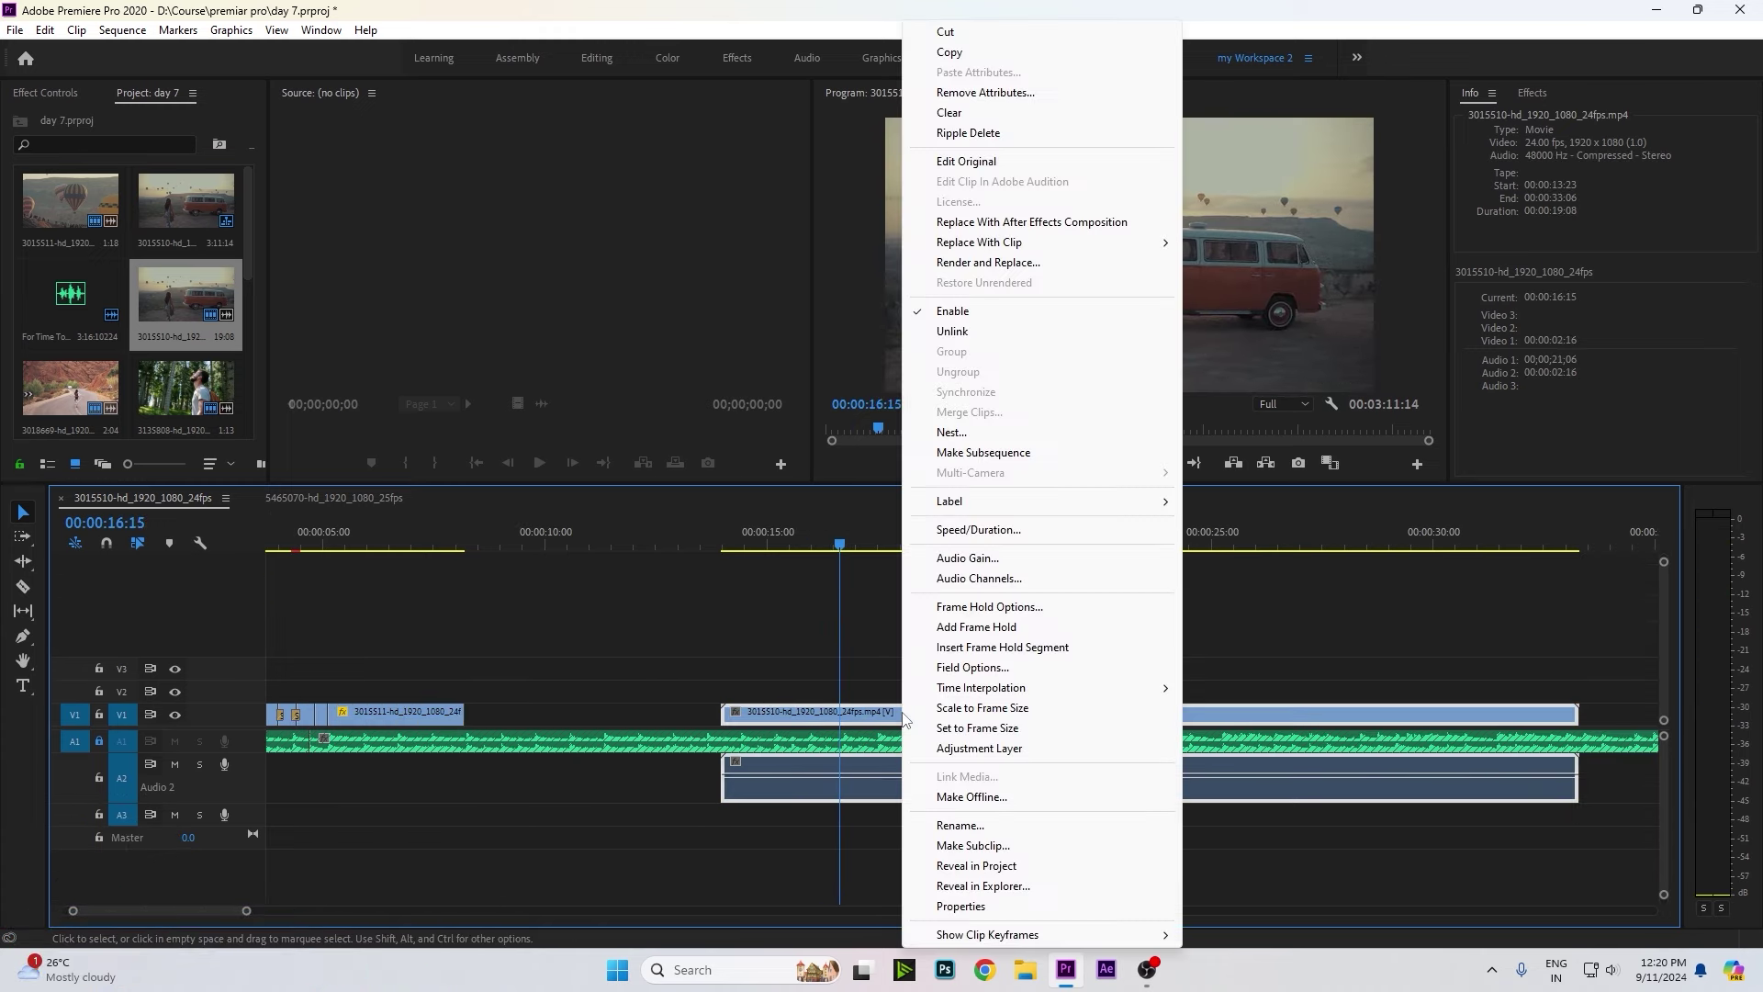
{"action": "left_click", "coordinate": [959, 532]}
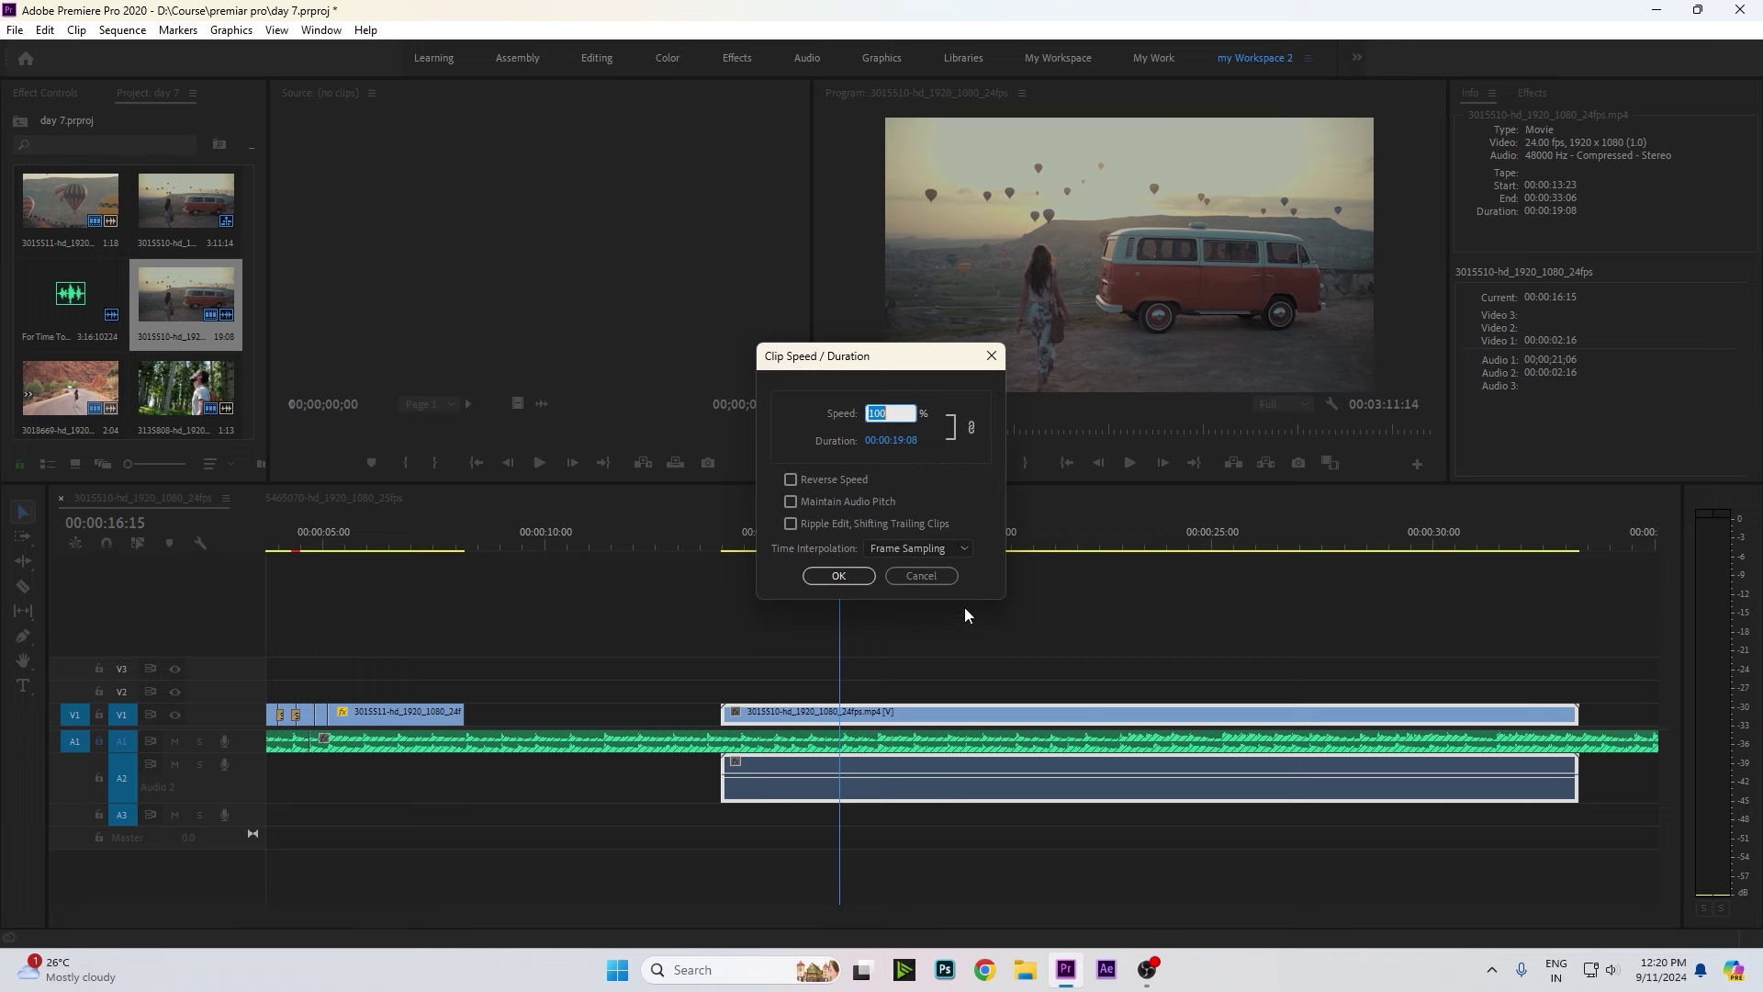
{"action": "left_click_drag", "start_coordinate": [902, 364], "coordinate": [869, 364]}
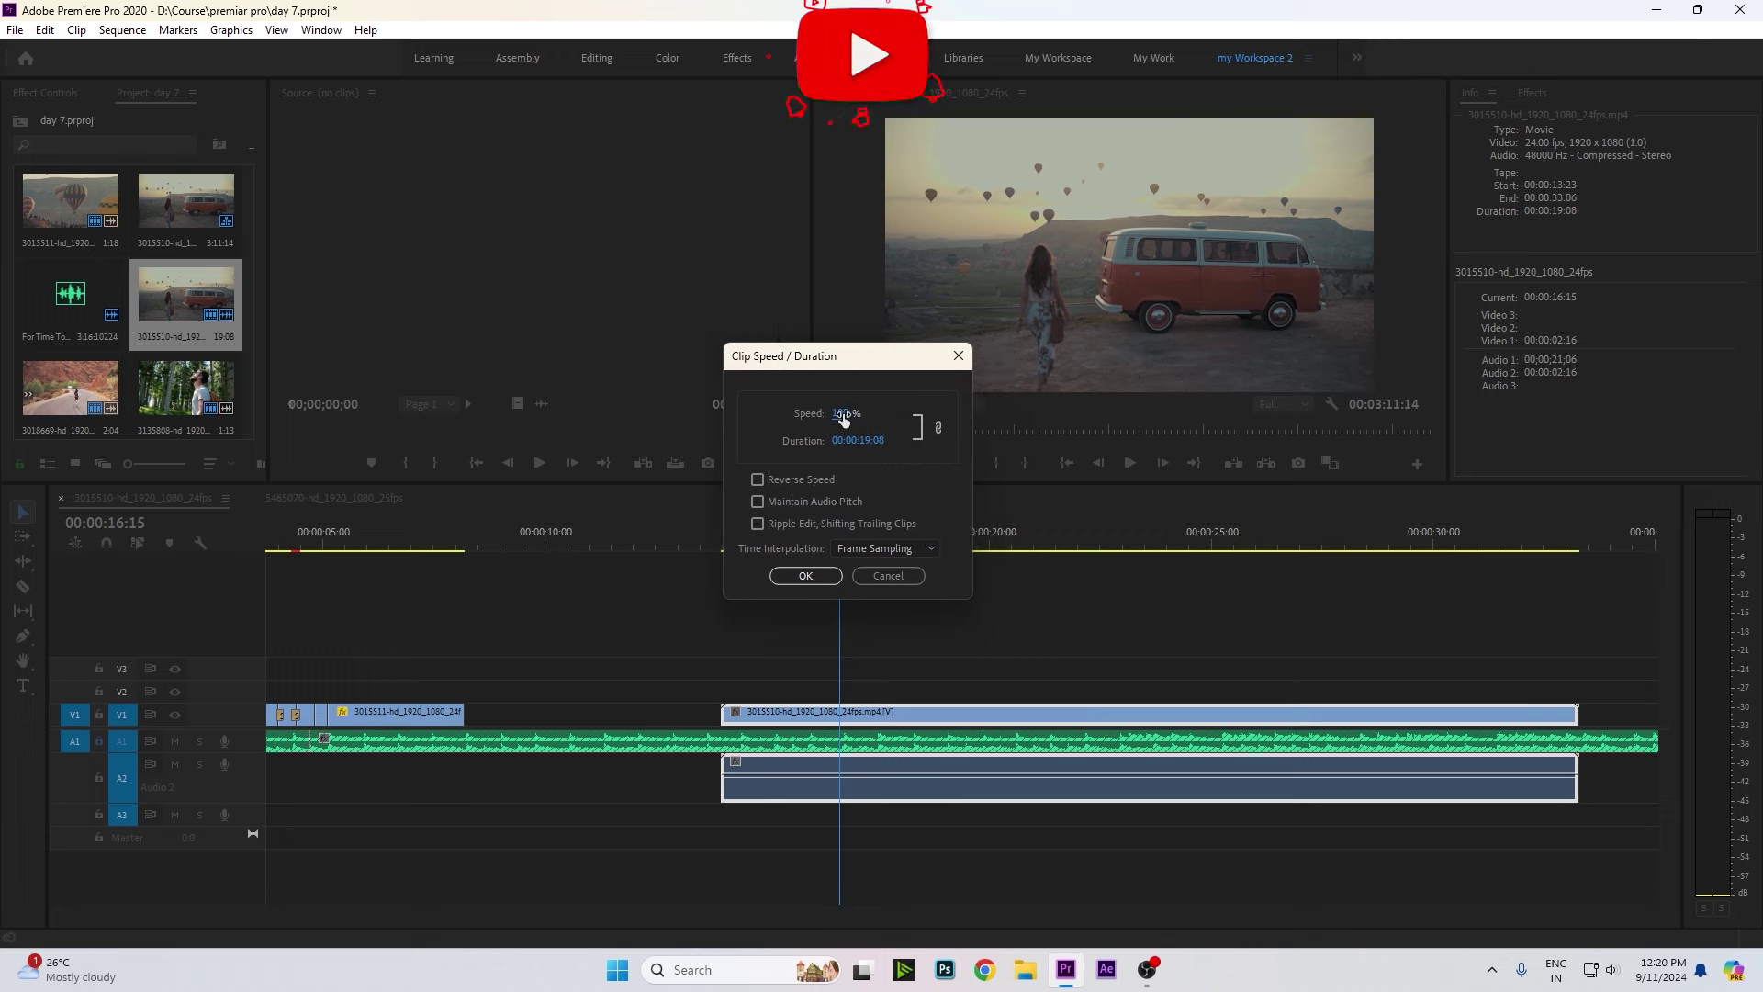
{"action": "mouse_move", "coordinate": [843, 412]}
{"action": "left_mouse_down"}
{"action": "mouse_move", "coordinate": [1594, 430]}
{"action": "mouse_move", "coordinate": [959, 421]}
{"action": "left_mouse_up"}
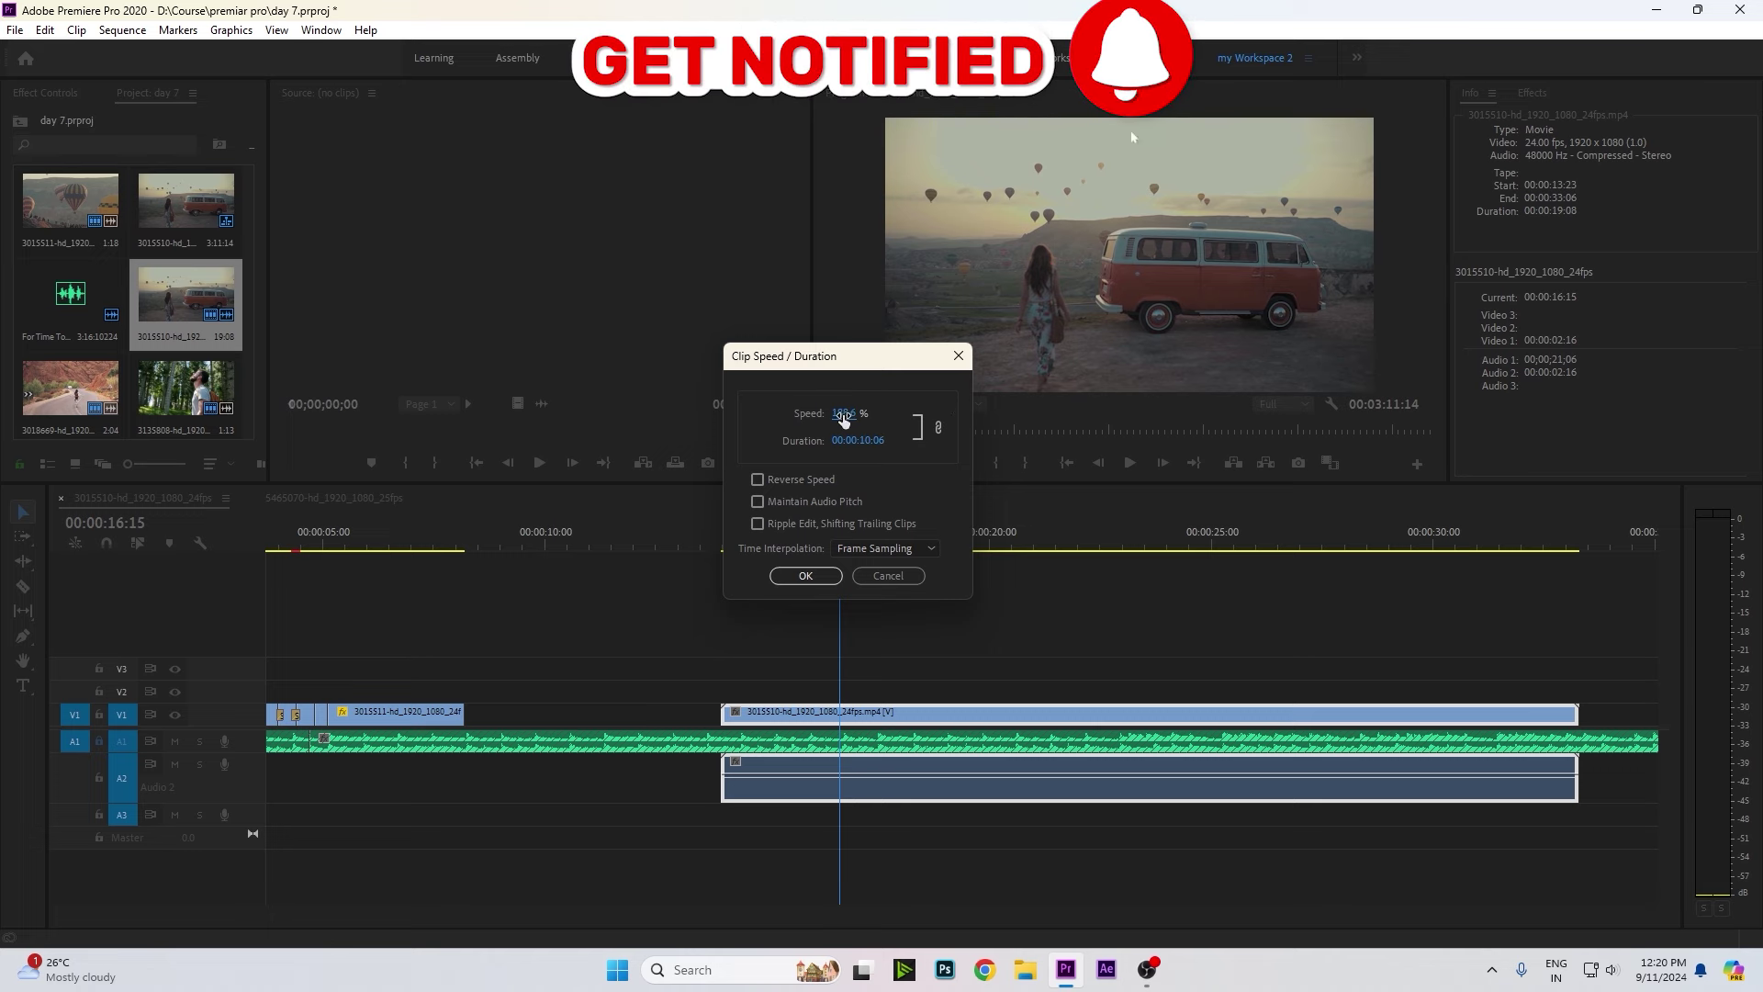
{"action": "left_click_drag", "start_coordinate": [843, 420], "coordinate": [1358, 428]}
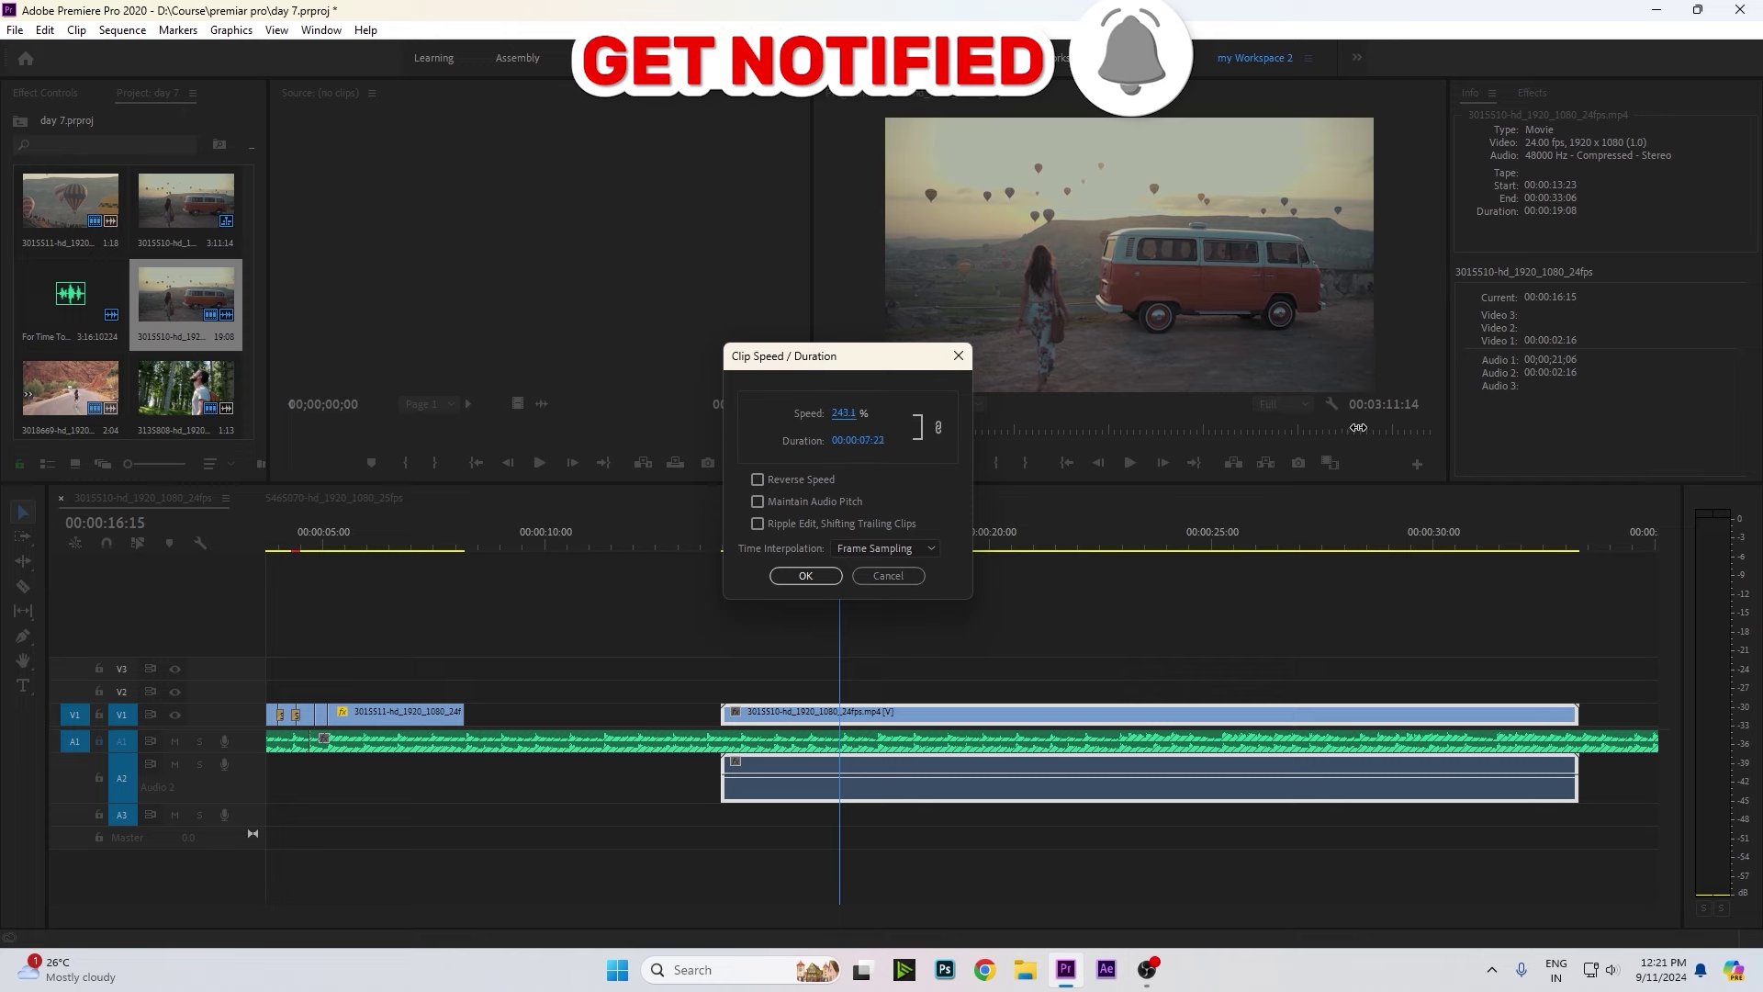
{"action": "left_click", "coordinate": [805, 576]}
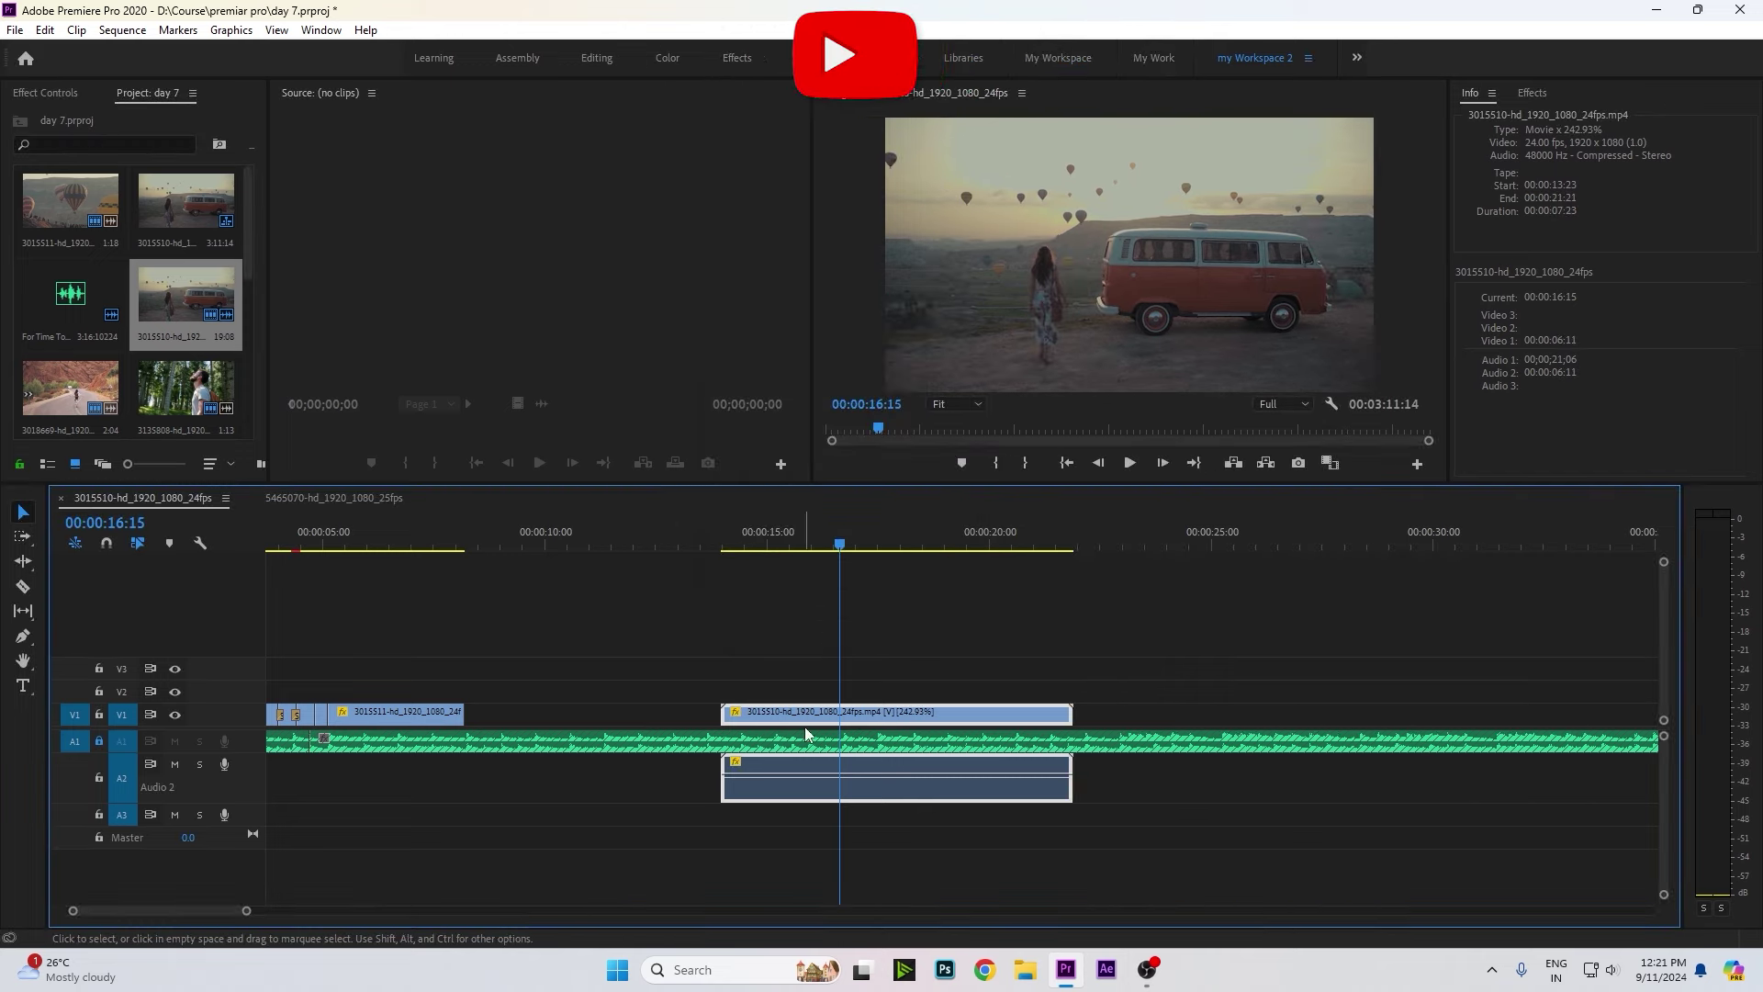
{"action": "left_click", "coordinate": [723, 547]}
{"action": "key", "text": "space"}
{"action": "key", "text": "ctrl+z"}
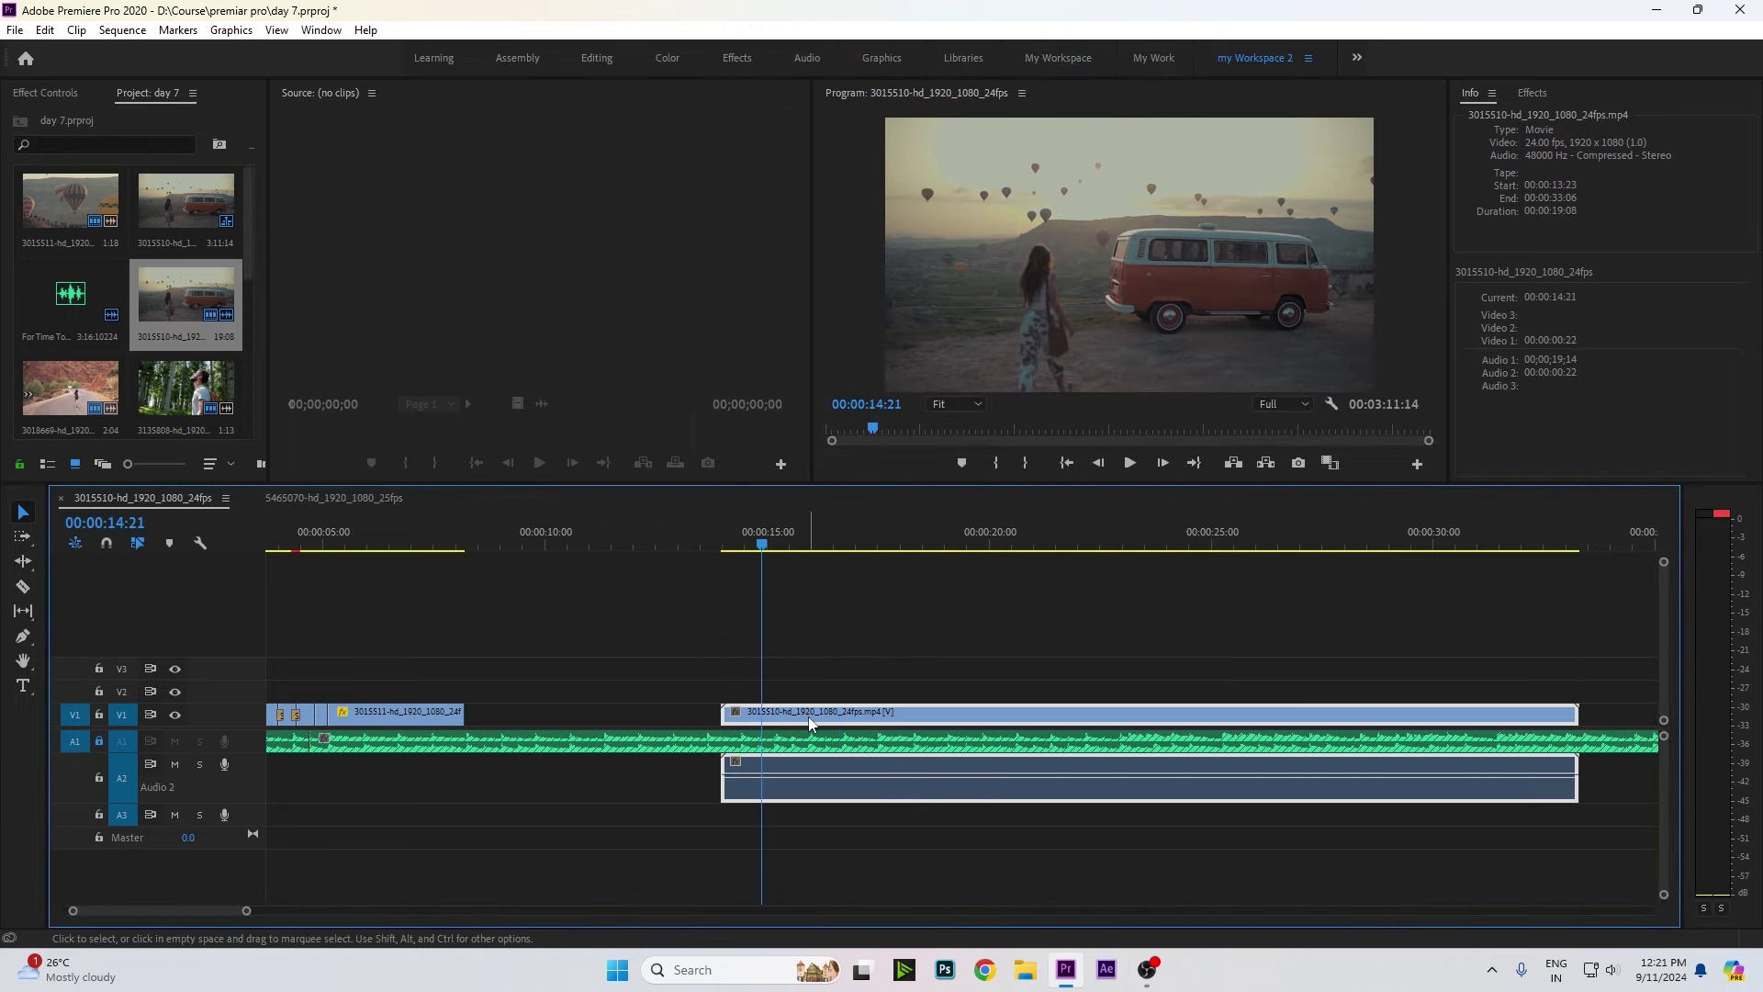
{"action": "right_click", "coordinate": [810, 714]}
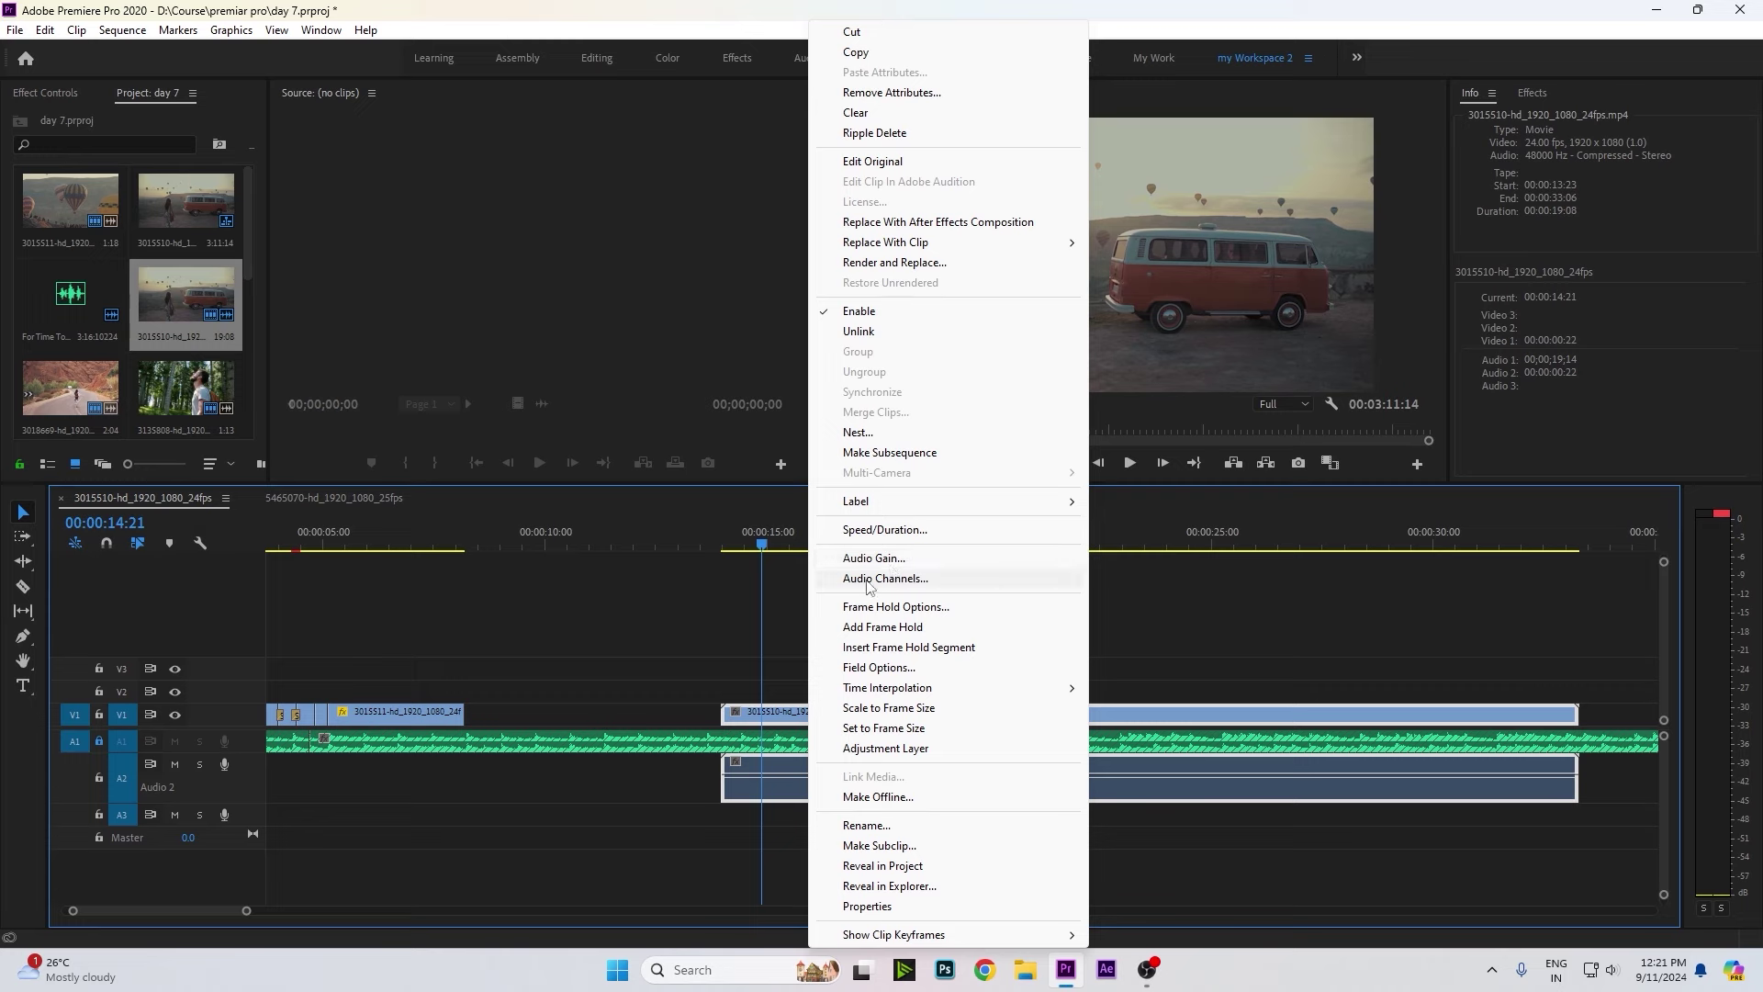
{"action": "left_click", "coordinate": [884, 531]}
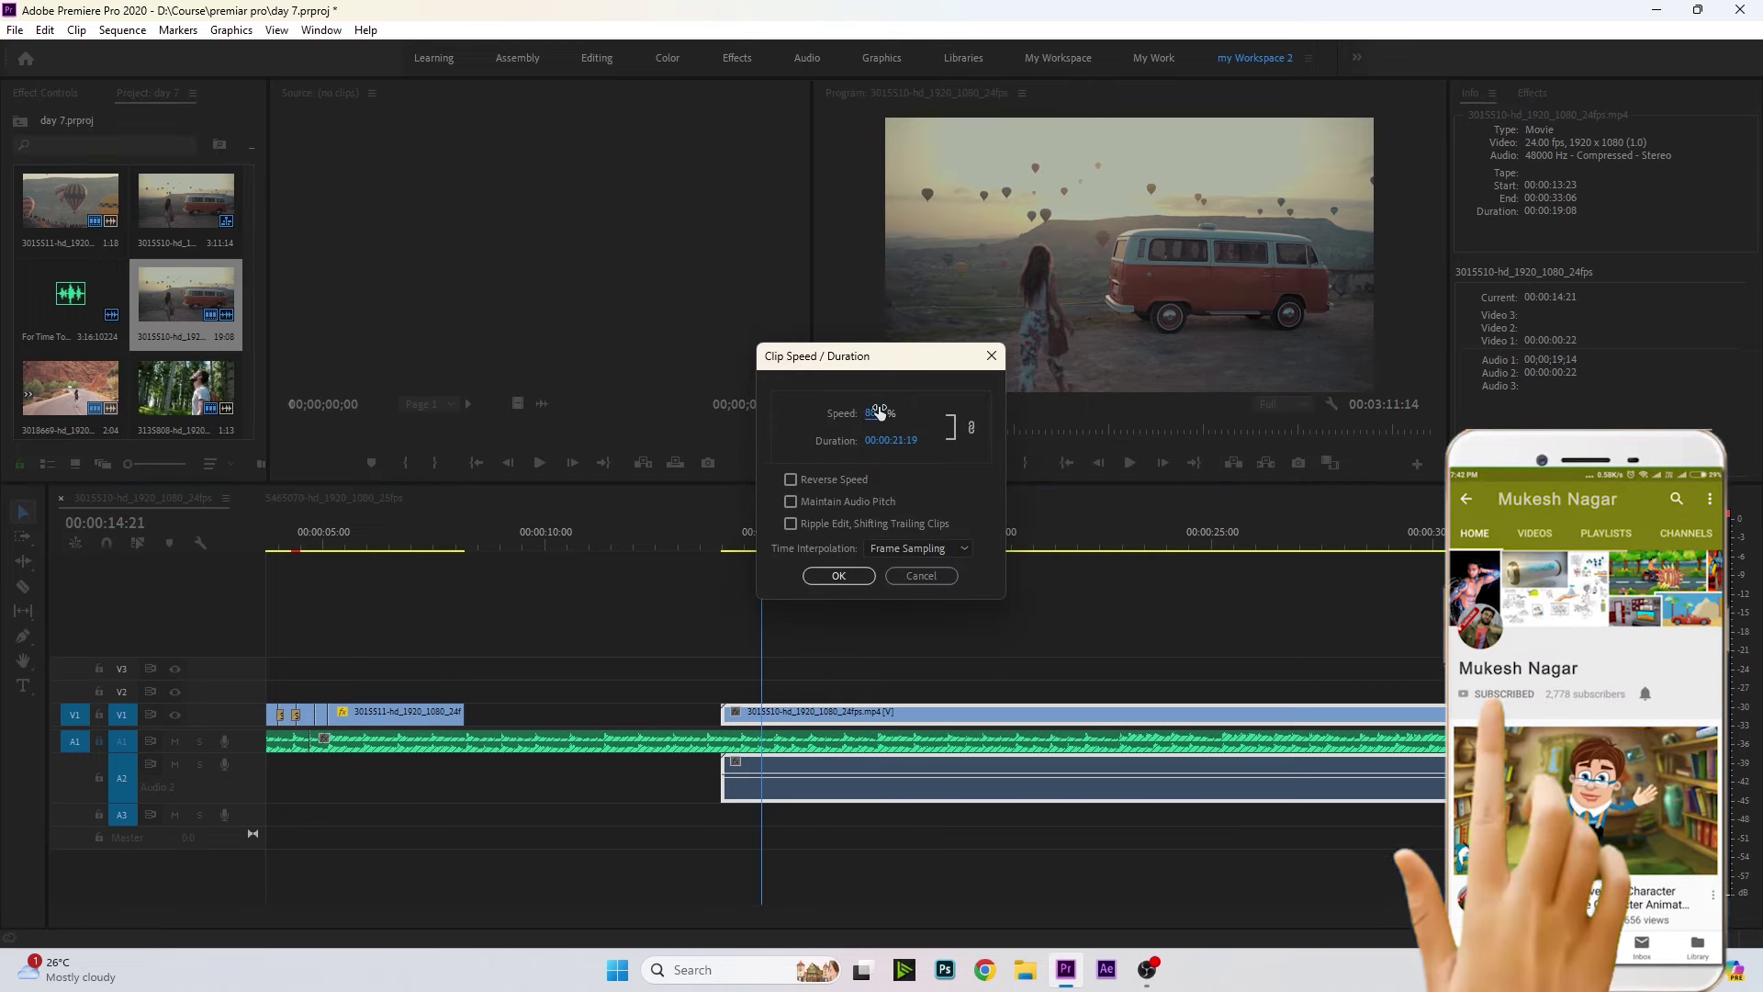
{"action": "left_click_drag", "start_coordinate": [878, 405], "coordinate": [876, 421]}
{"action": "left_click", "coordinate": [875, 415]}
{"action": "type", "text": "100"}
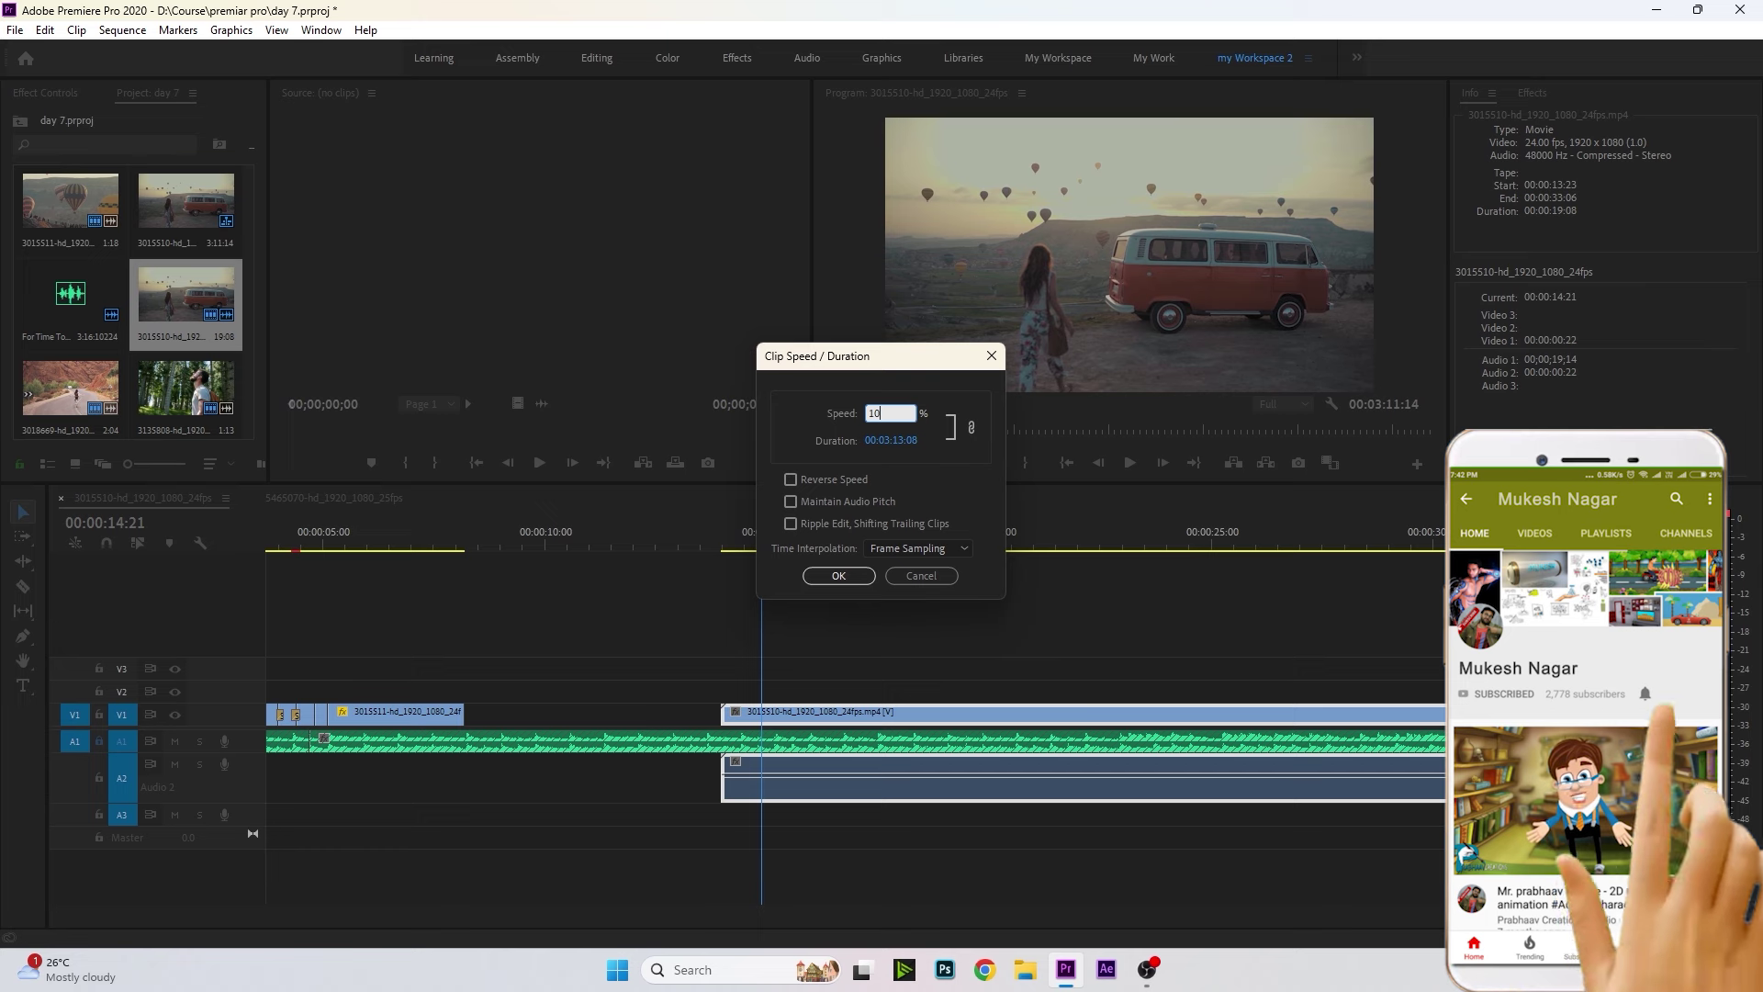
{"action": "left_click", "coordinate": [811, 422]}
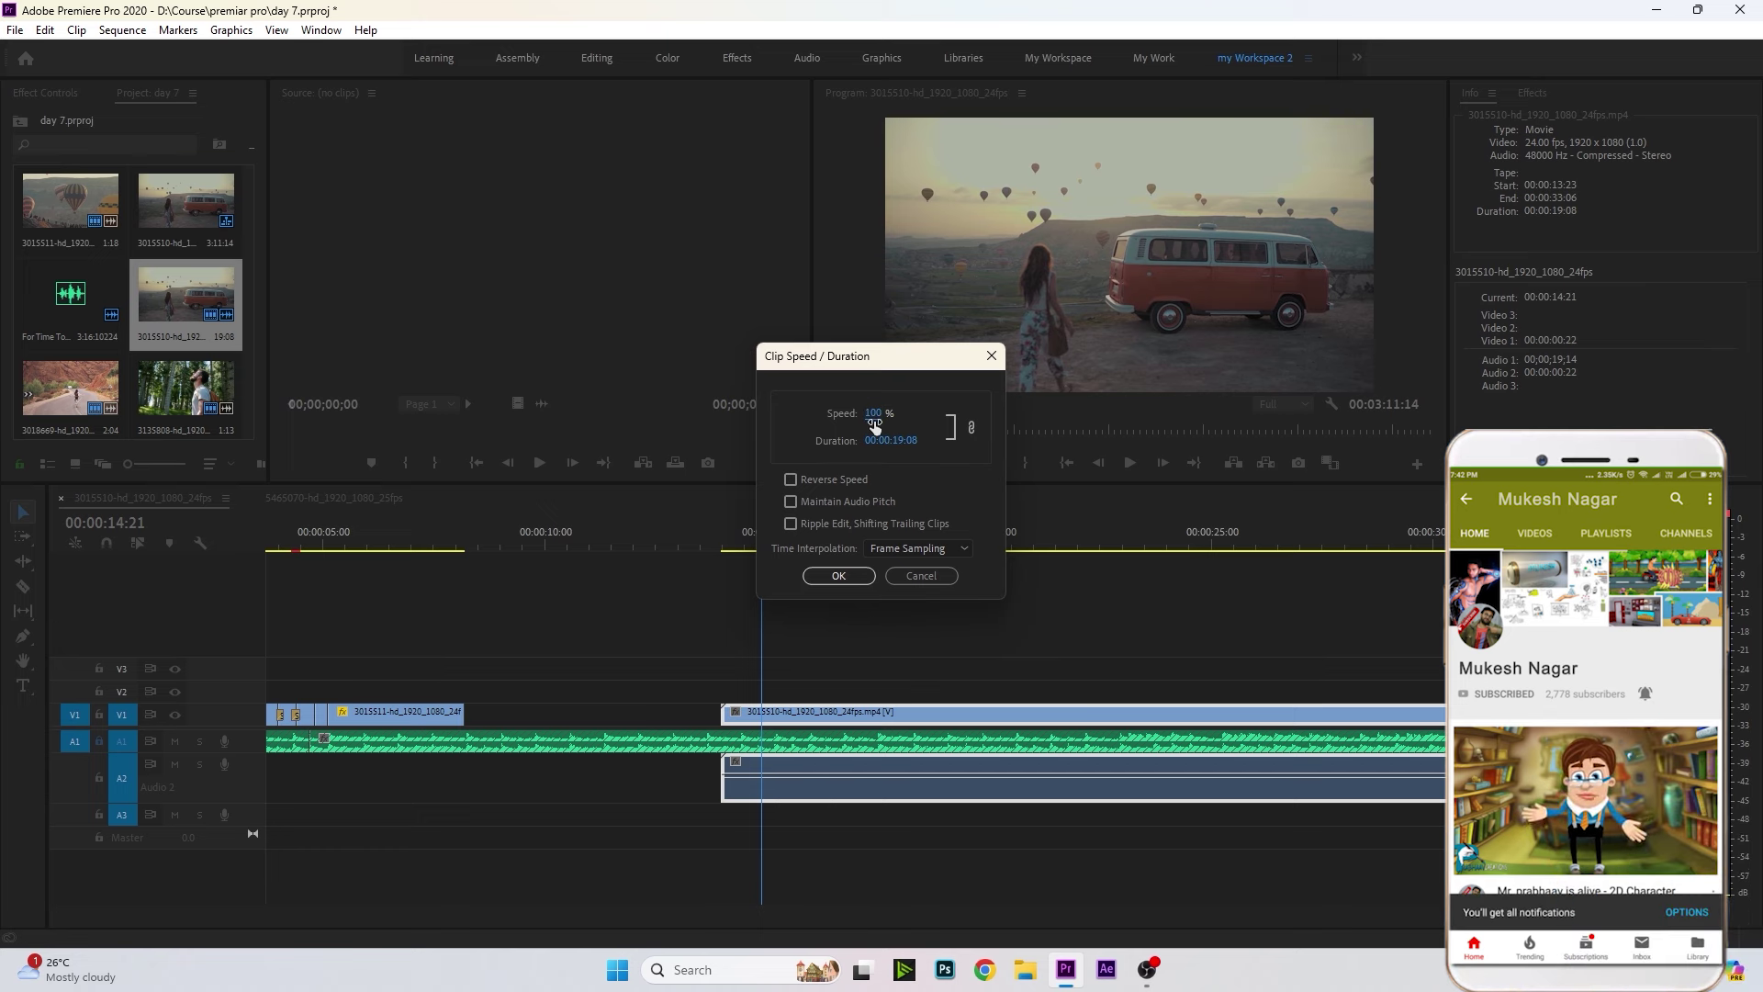
{"action": "left_click_drag", "start_coordinate": [873, 414], "coordinate": [888, 426]}
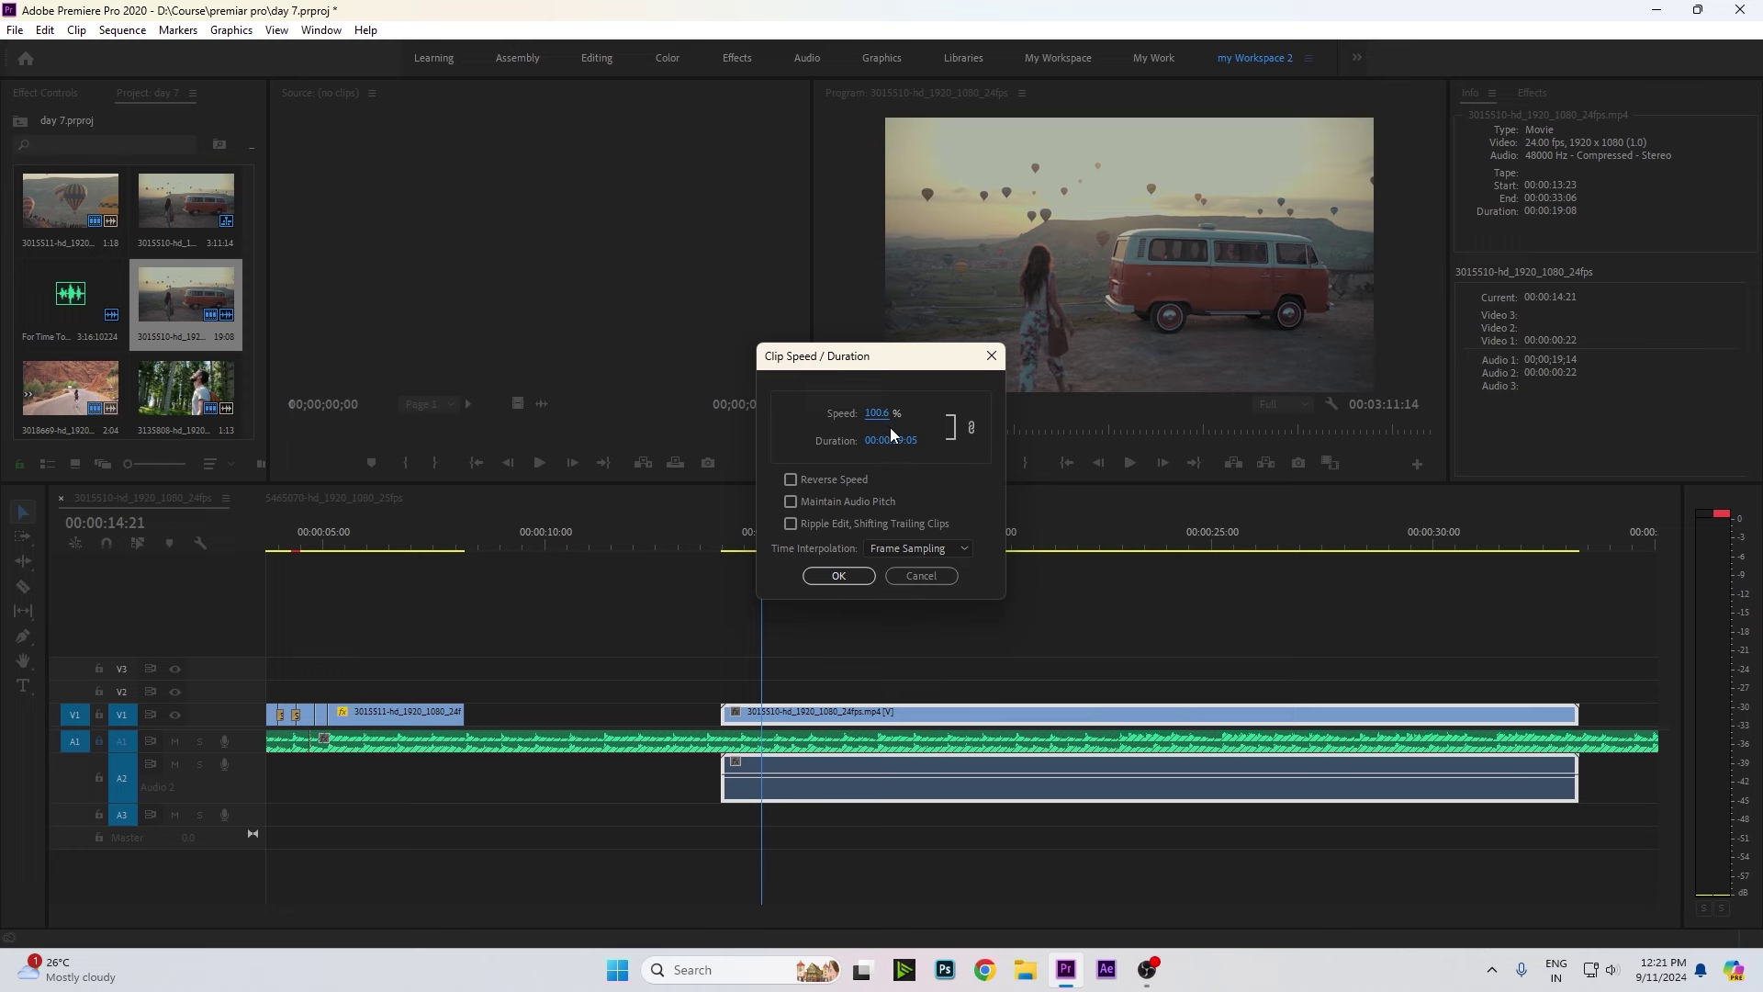
{"action": "left_click", "coordinate": [878, 421]}
{"action": "key", "text": "Return"}
{"action": "right_click", "coordinate": [941, 714]}
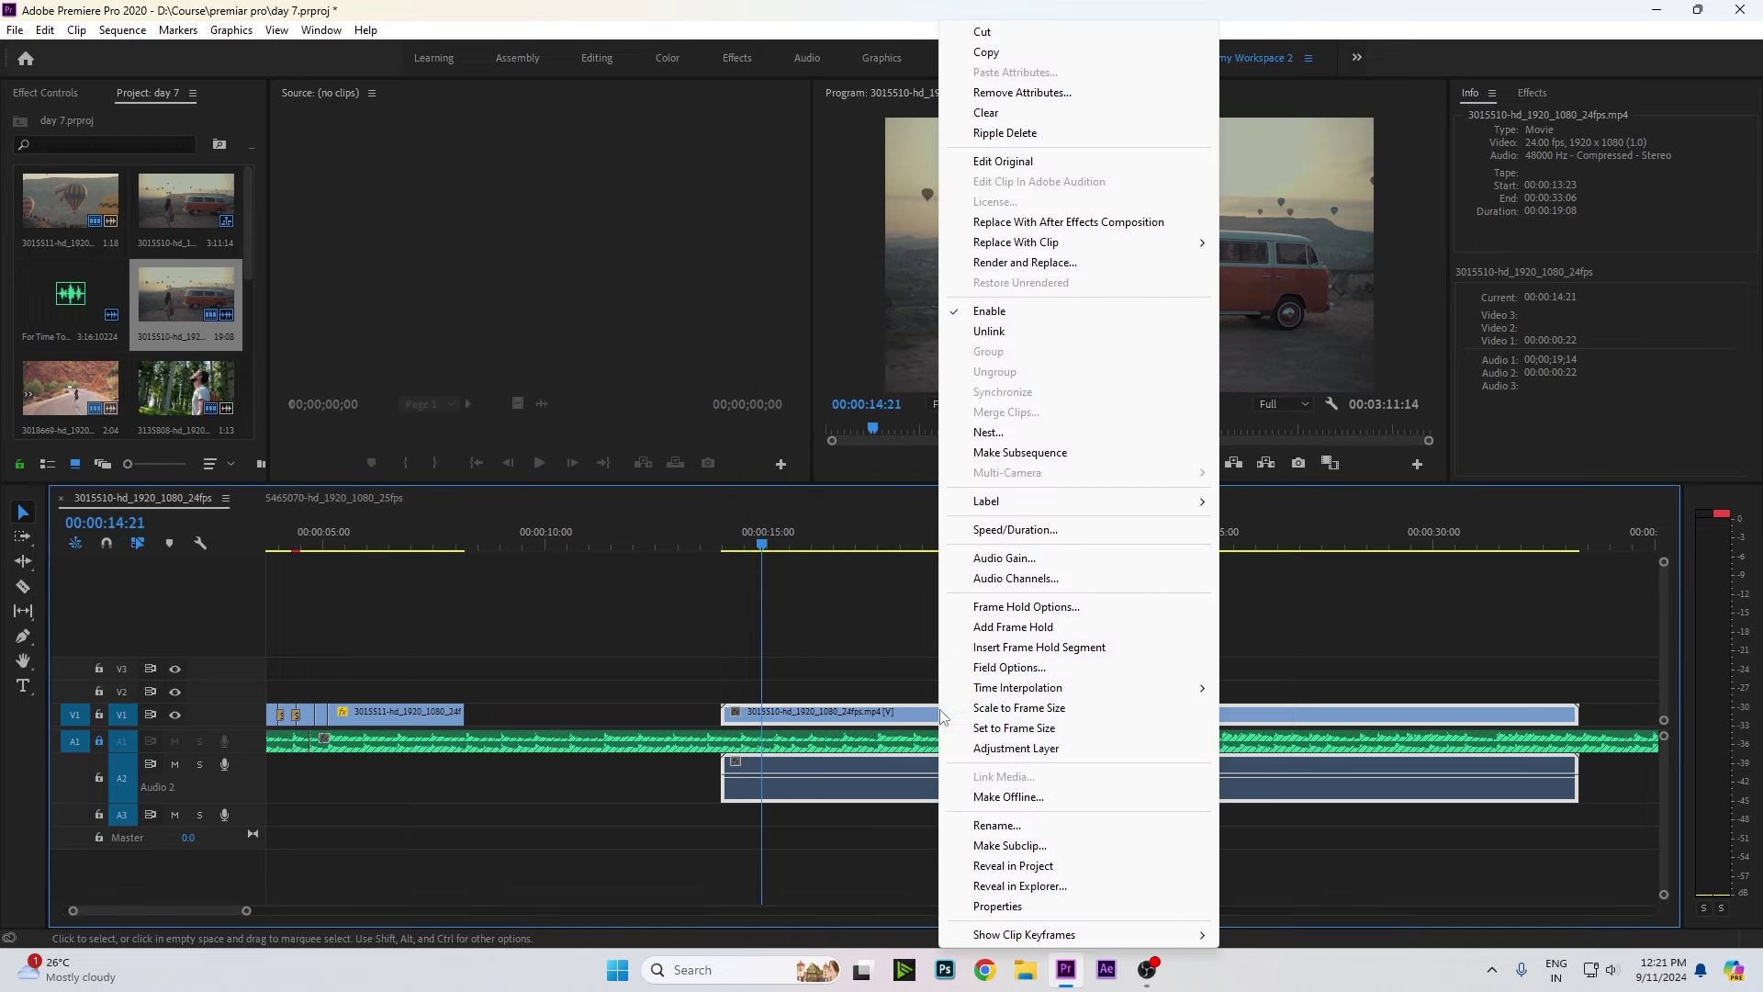
{"action": "left_click", "coordinate": [955, 530]}
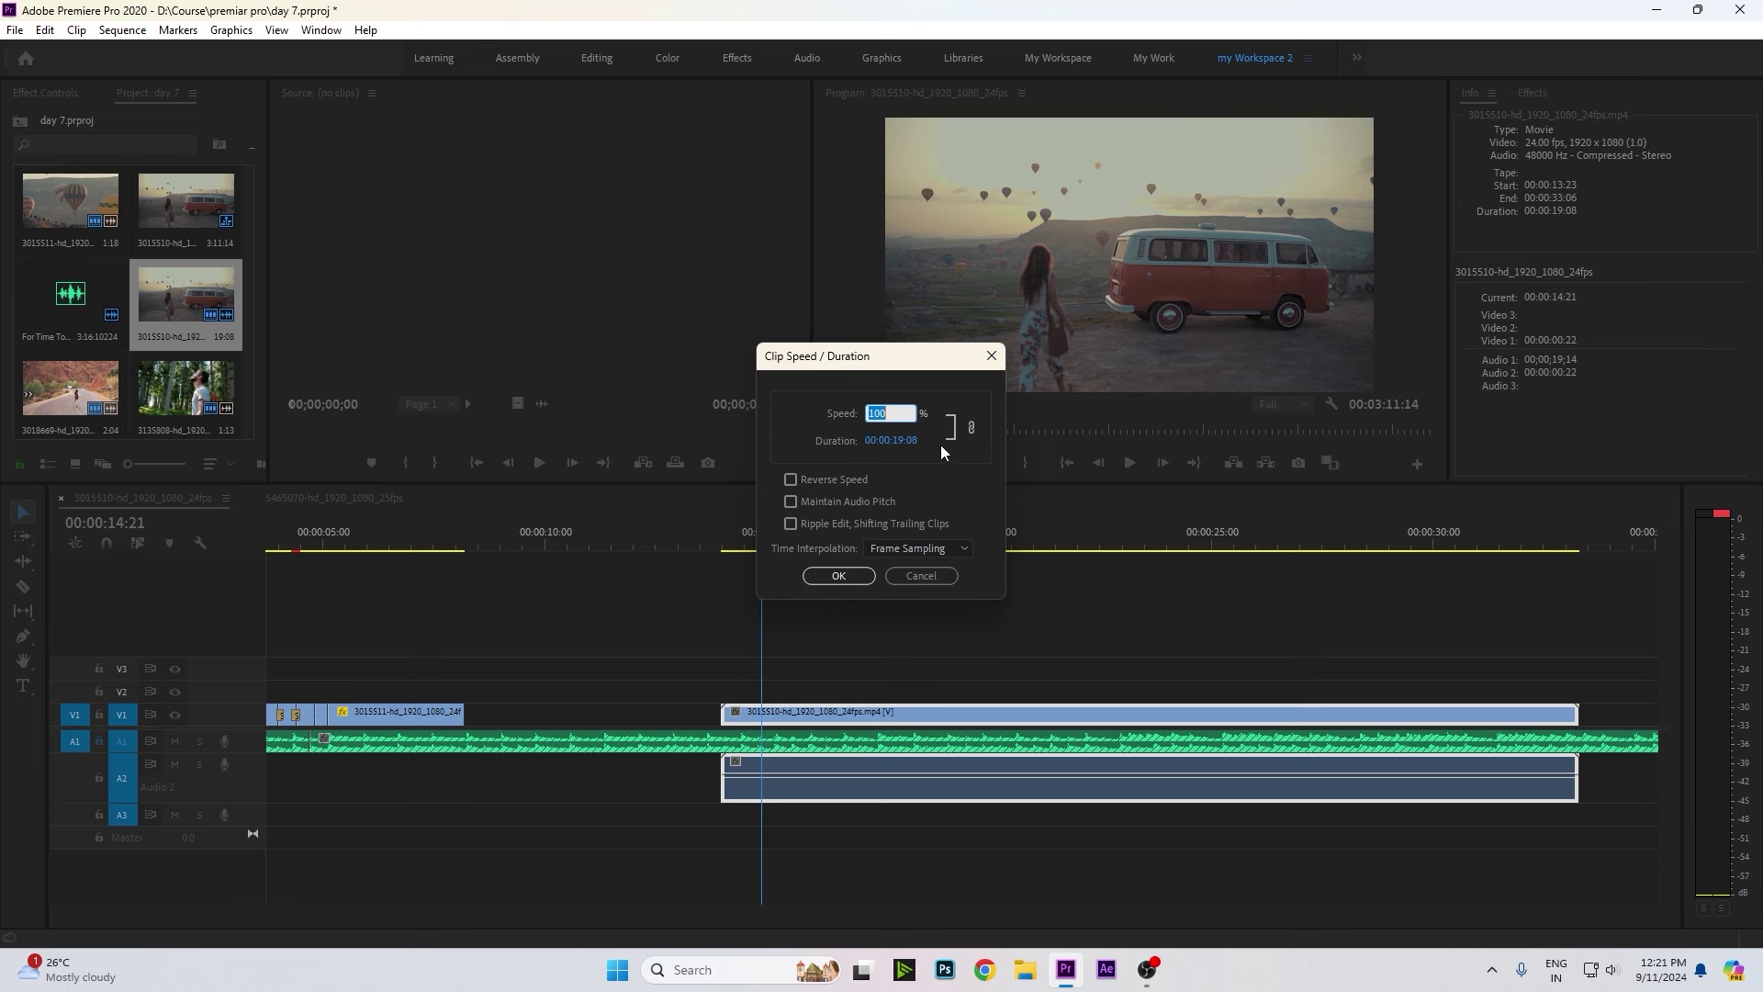
{"action": "left_click_drag", "start_coordinate": [886, 346], "coordinate": [843, 341]}
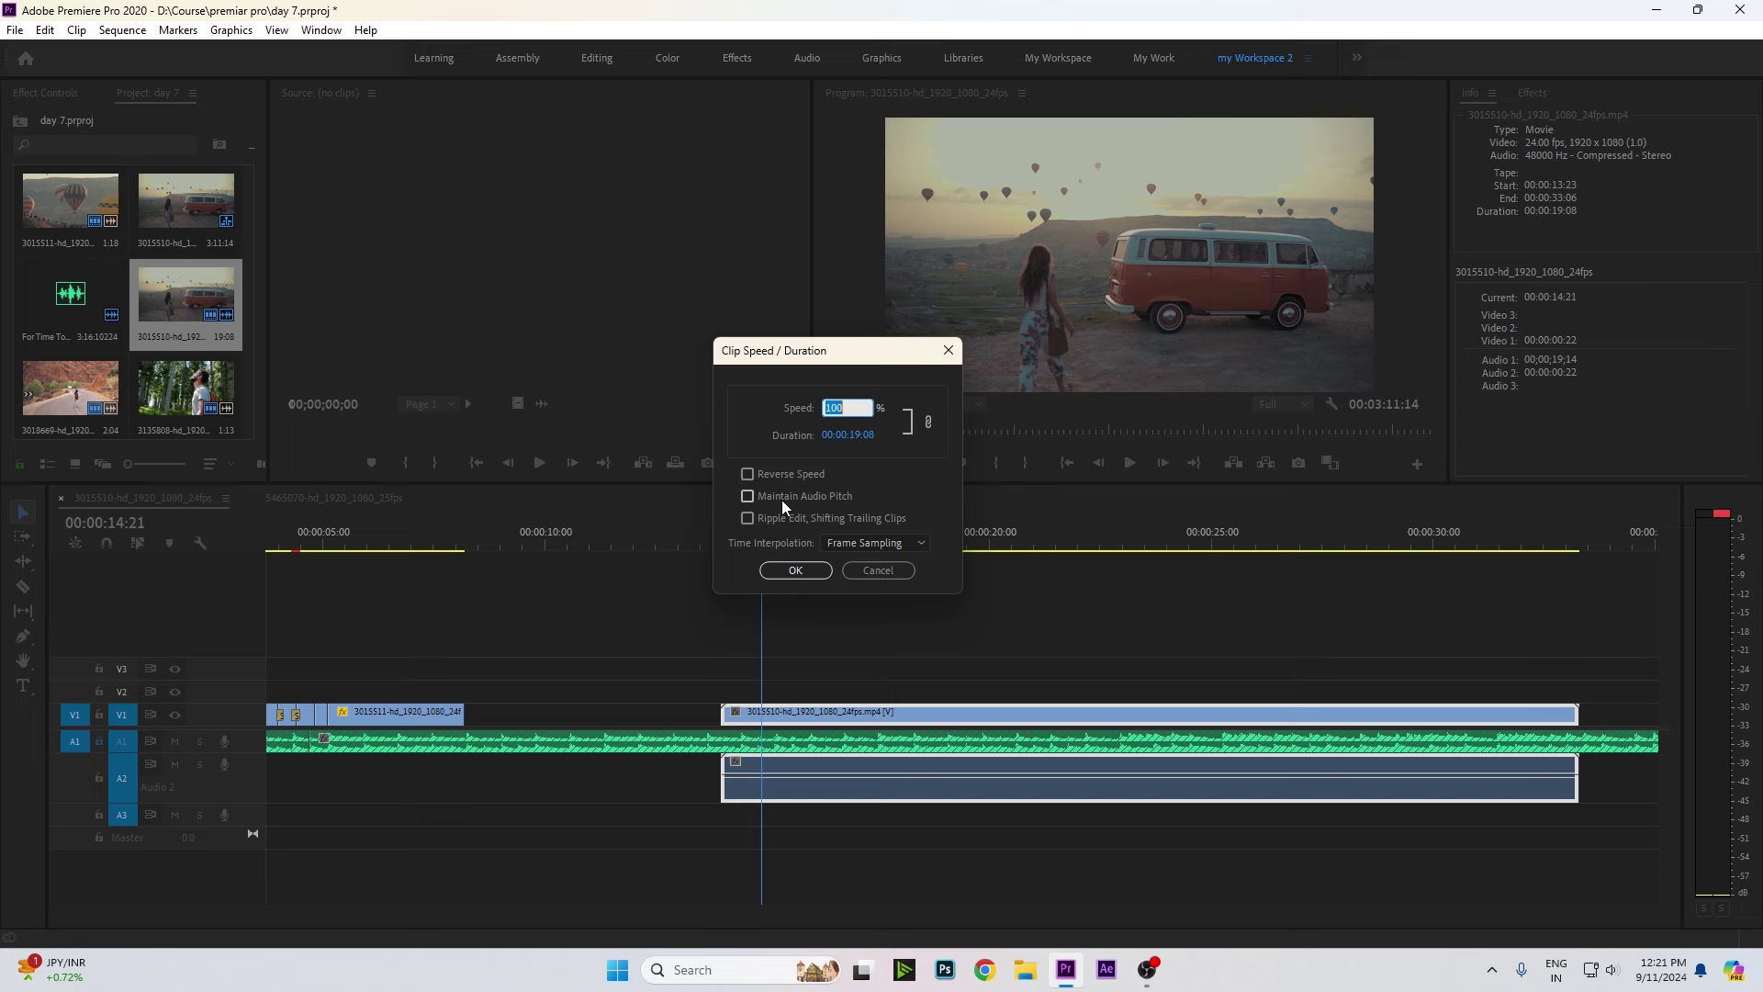
{"action": "left_click", "coordinate": [896, 570]}
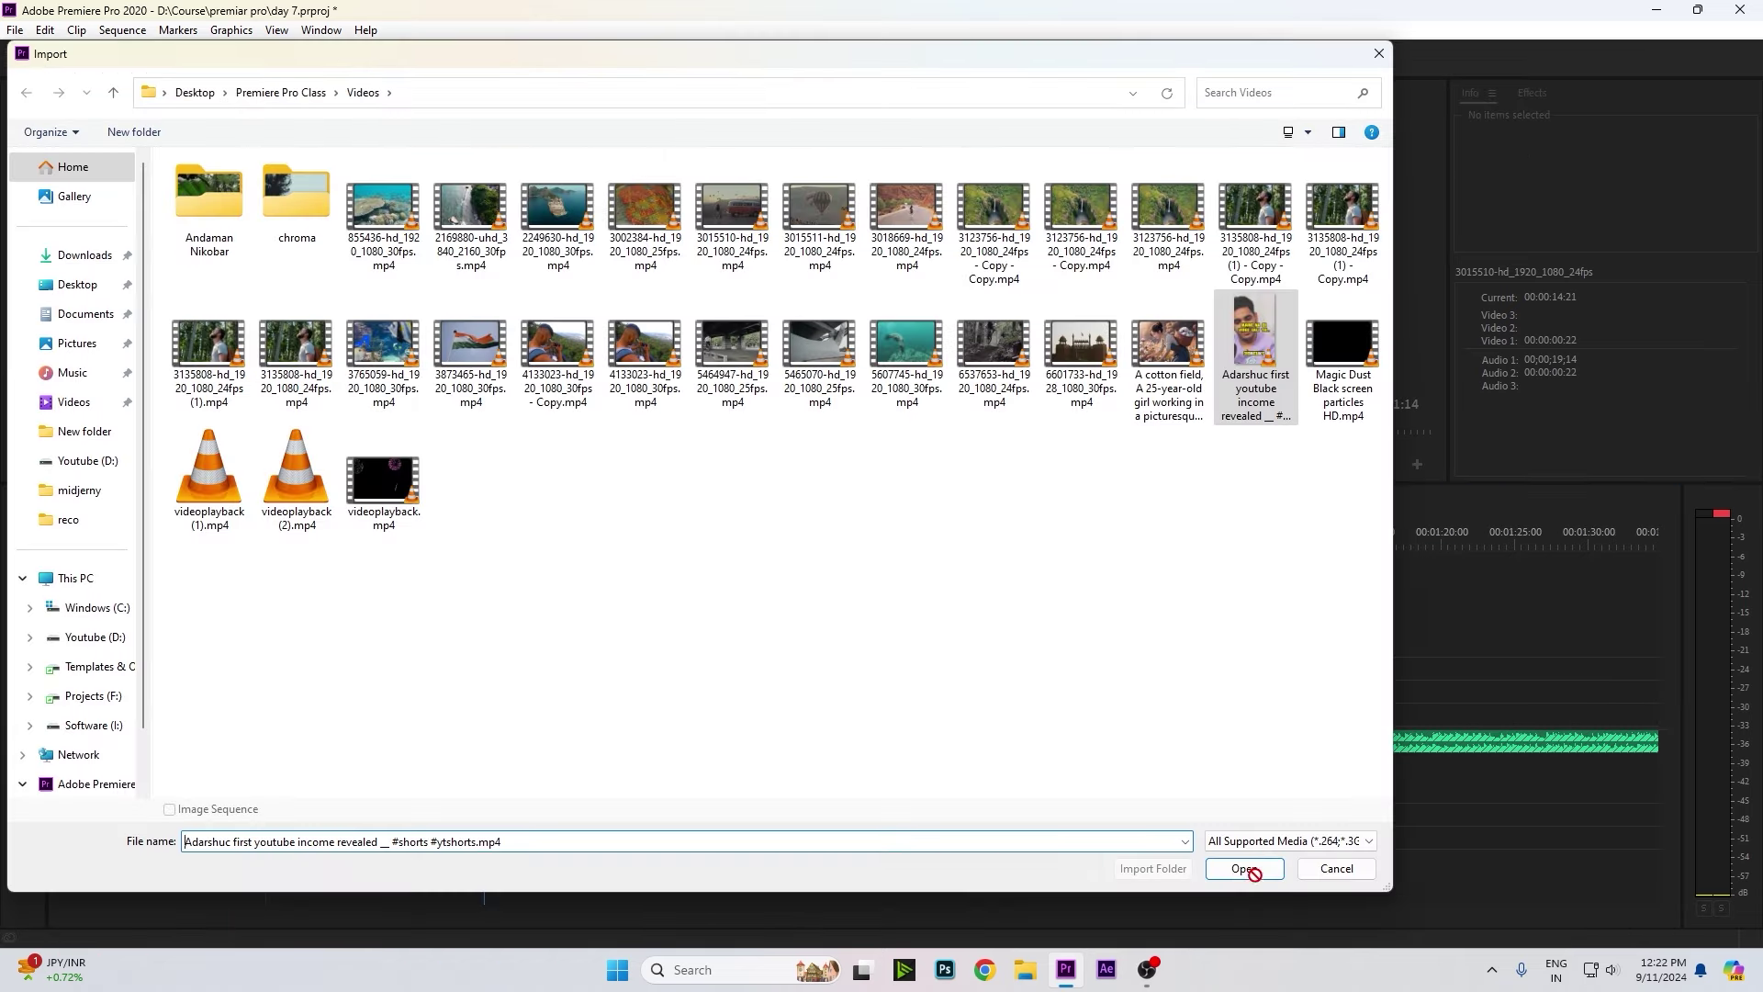
Import the first-YouTube-income shorts .mp4 into the Project panel.
{"action": "left_click", "coordinate": [1234, 863]}
{"action": "left_click_drag", "start_coordinate": [1232, 857], "coordinate": [470, 508]}
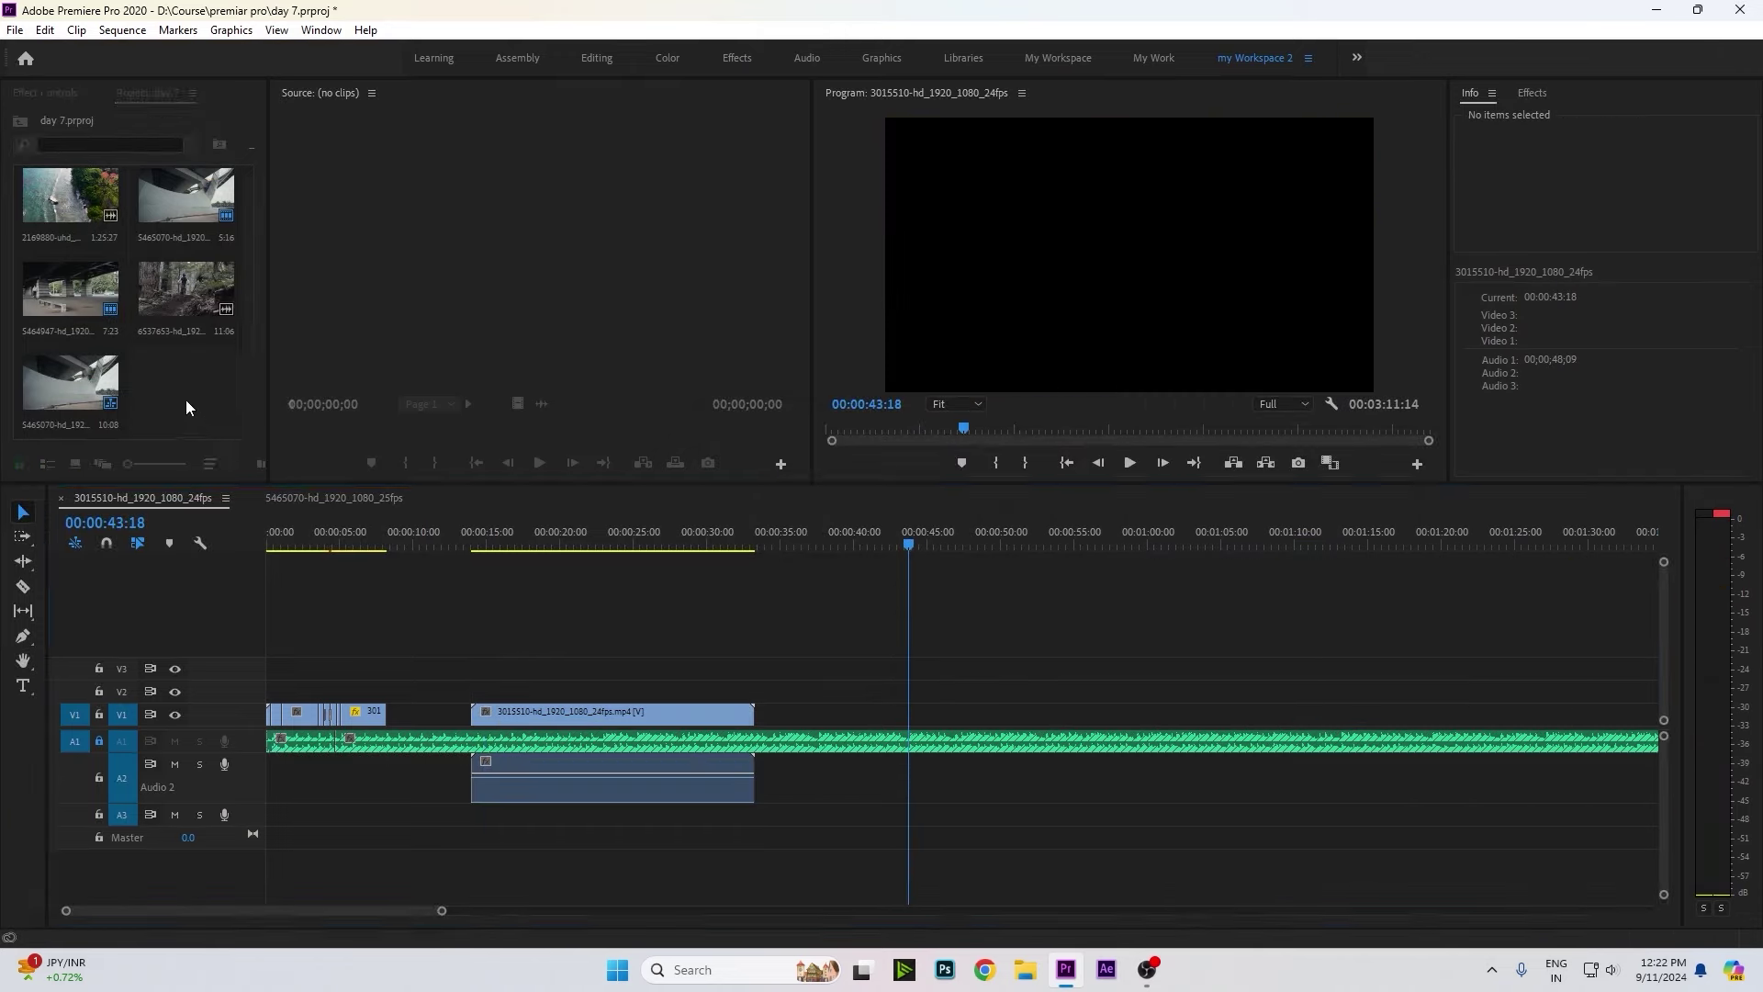
{"action": "double_click", "coordinate": [186, 399]}
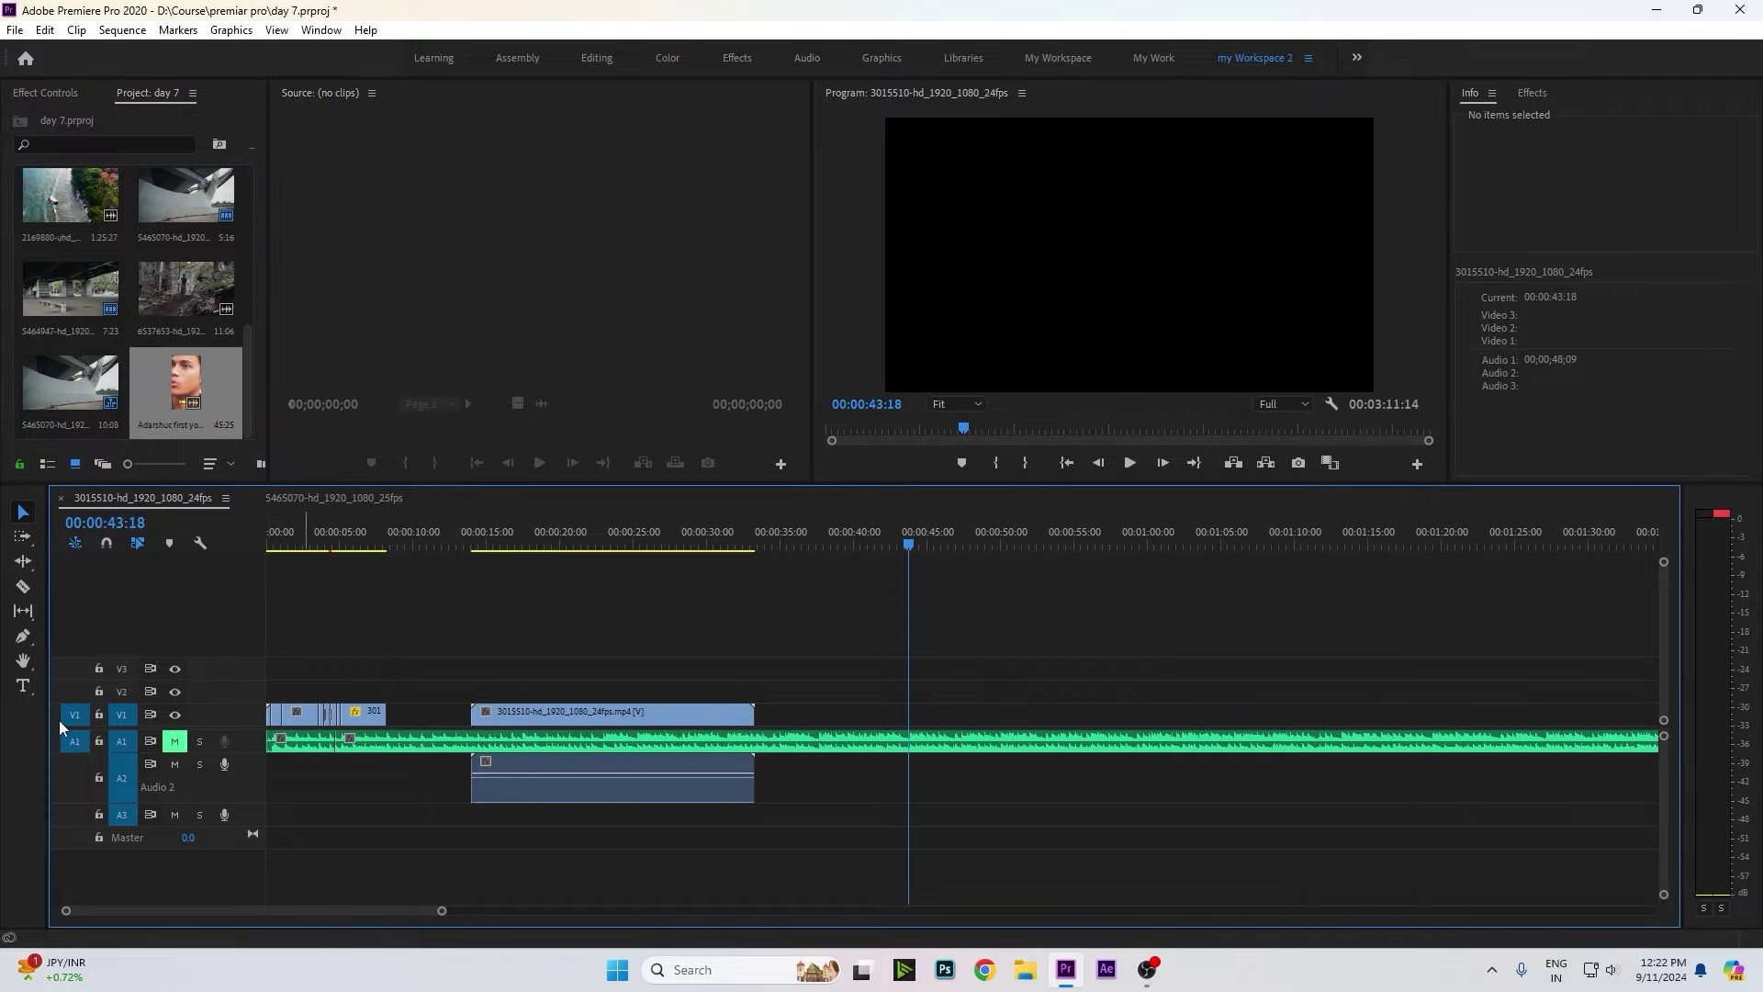
{"action": "left_click_drag", "start_coordinate": [169, 472], "coordinate": [1001, 711]}
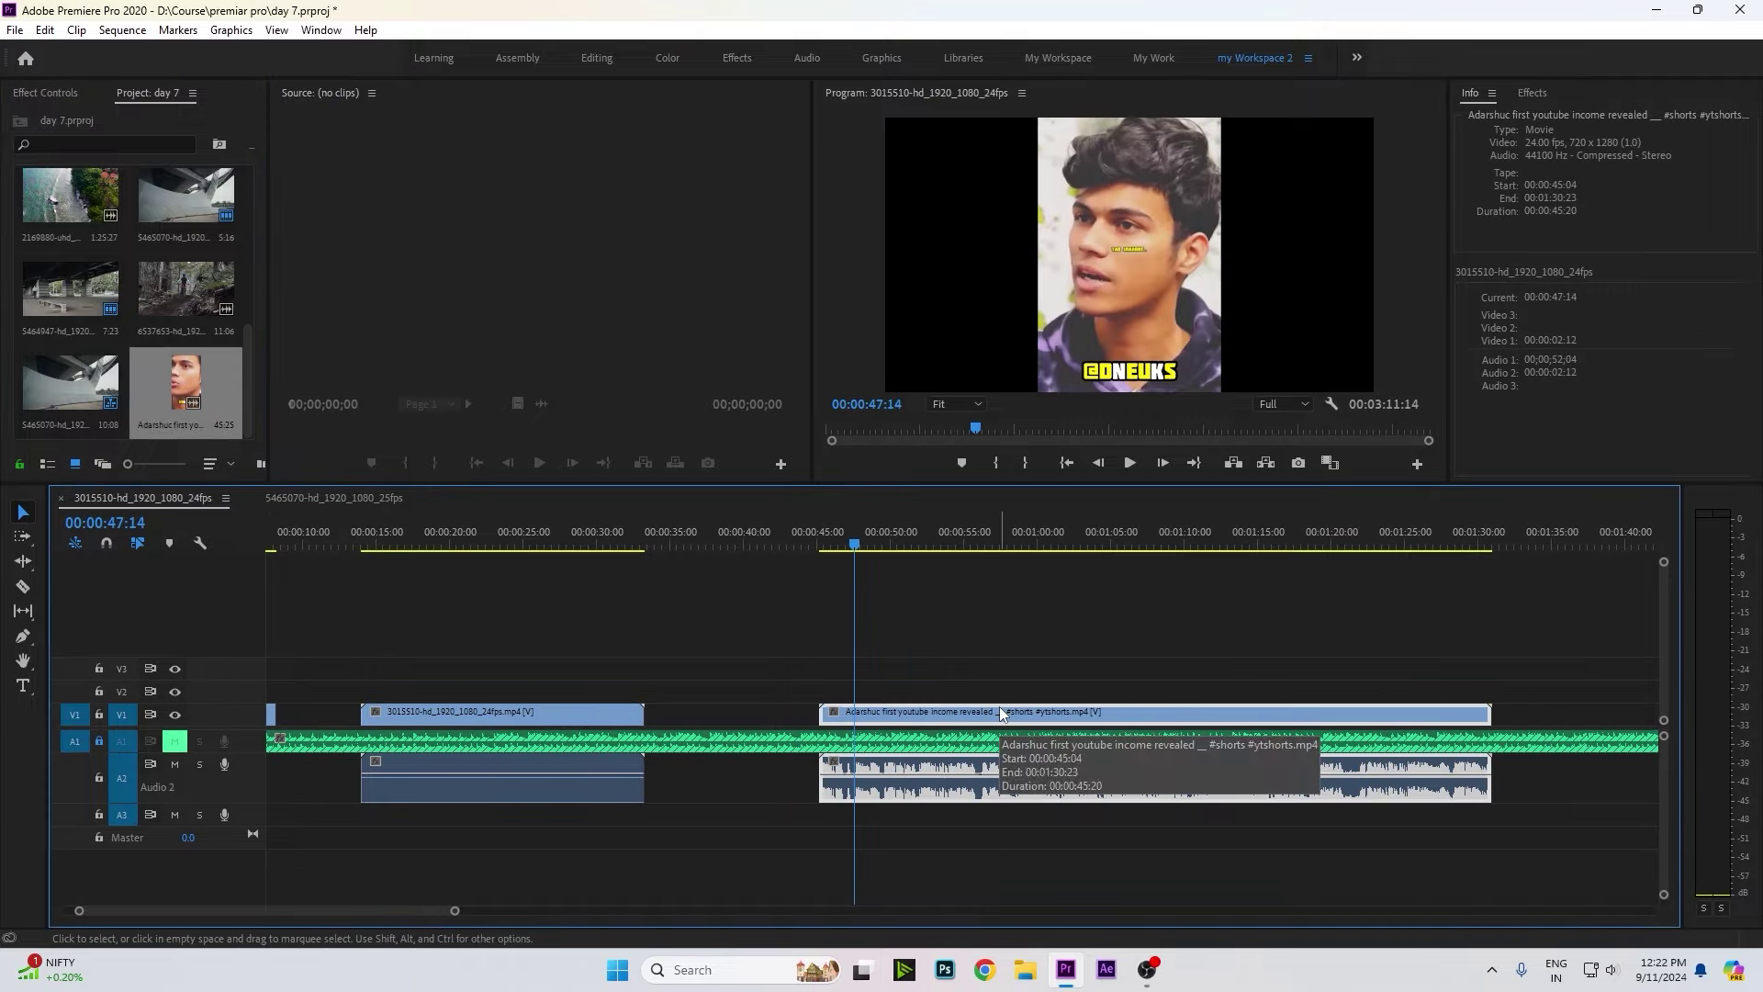
{"action": "key", "text": "r"}
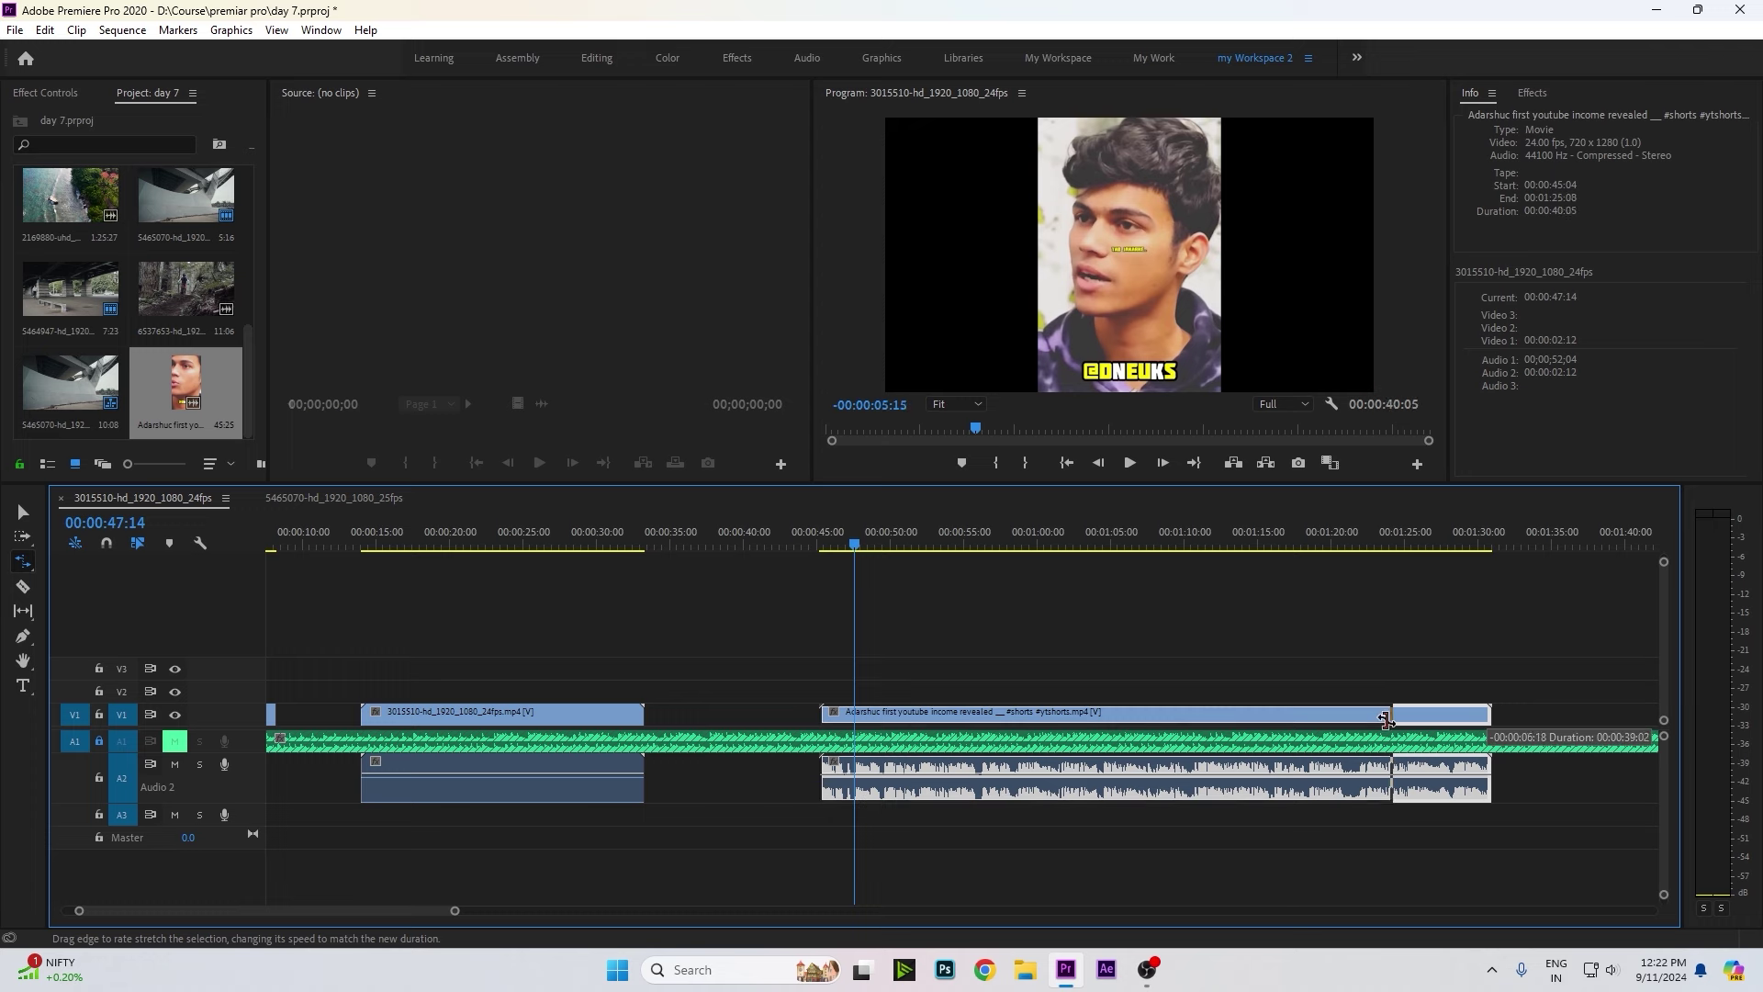
{"action": "left_click_drag", "start_coordinate": [1486, 710], "coordinate": [1256, 712]}
{"action": "left_click", "coordinate": [820, 546]}
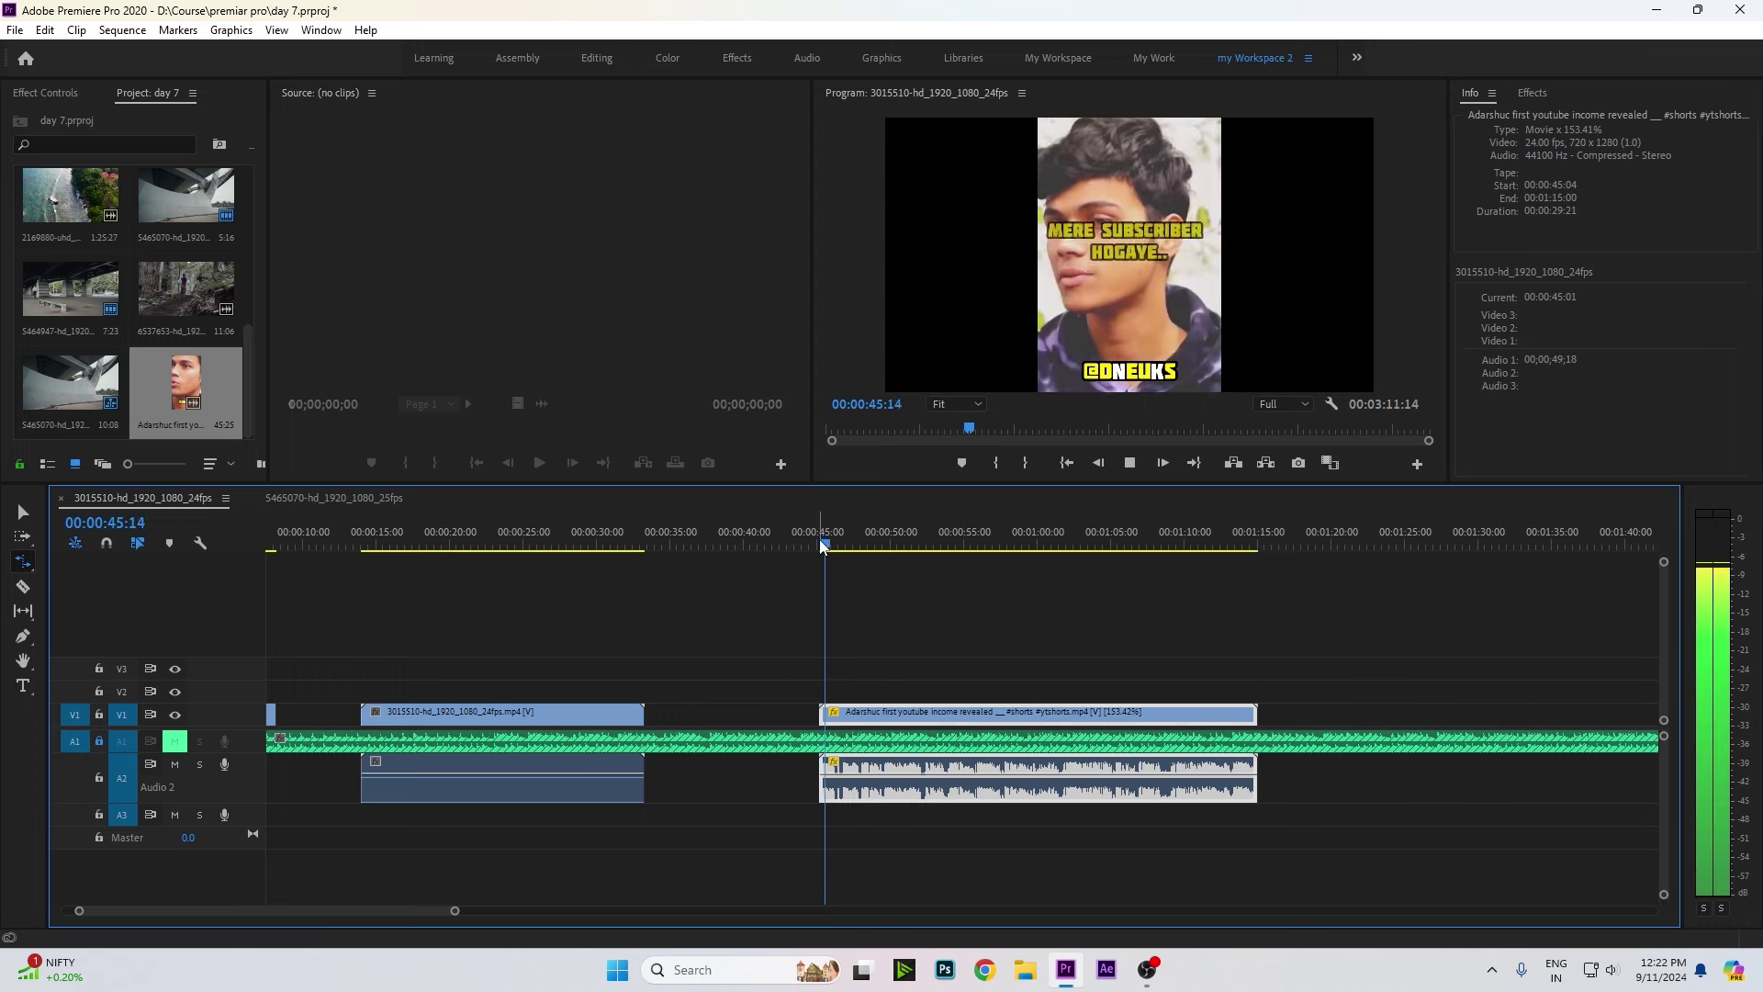
{"action": "key", "text": "space"}
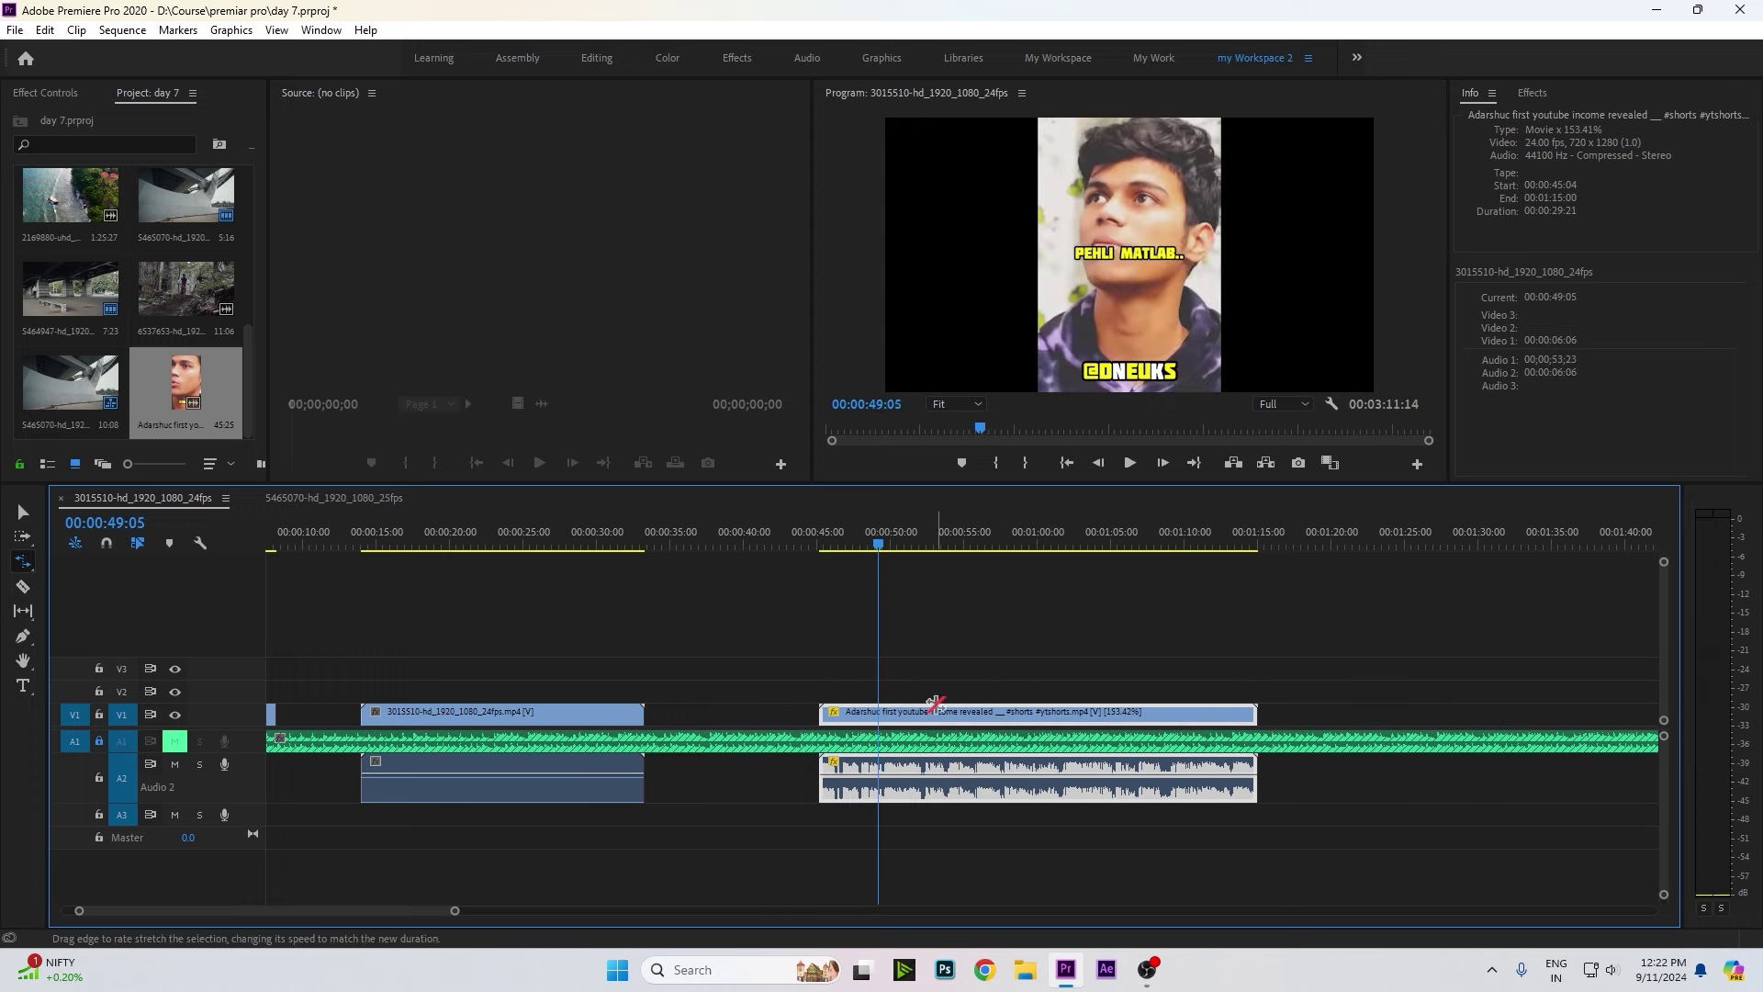
{"action": "key", "text": "ctrl+z"}
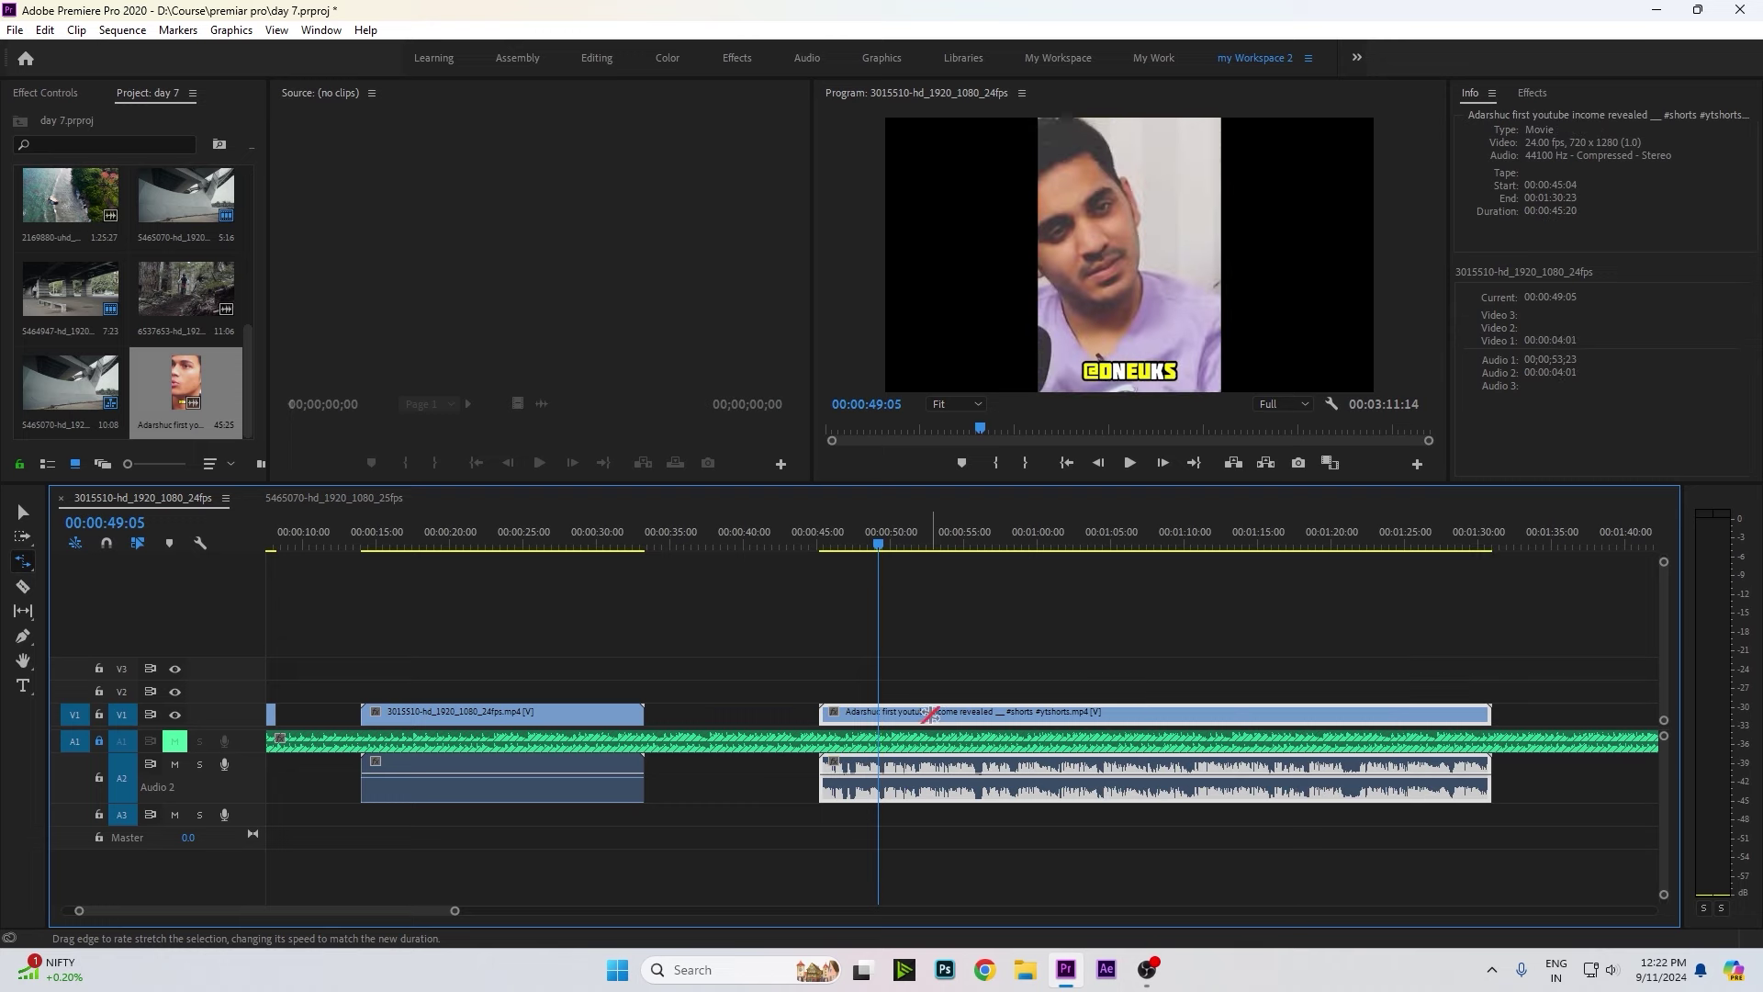
Speed the talking-head clip to 118.4% with Maintain Audio Pitch on, then play it back.
{"action": "right_click", "coordinate": [927, 714]}
{"action": "left_click", "coordinate": [1002, 529]}
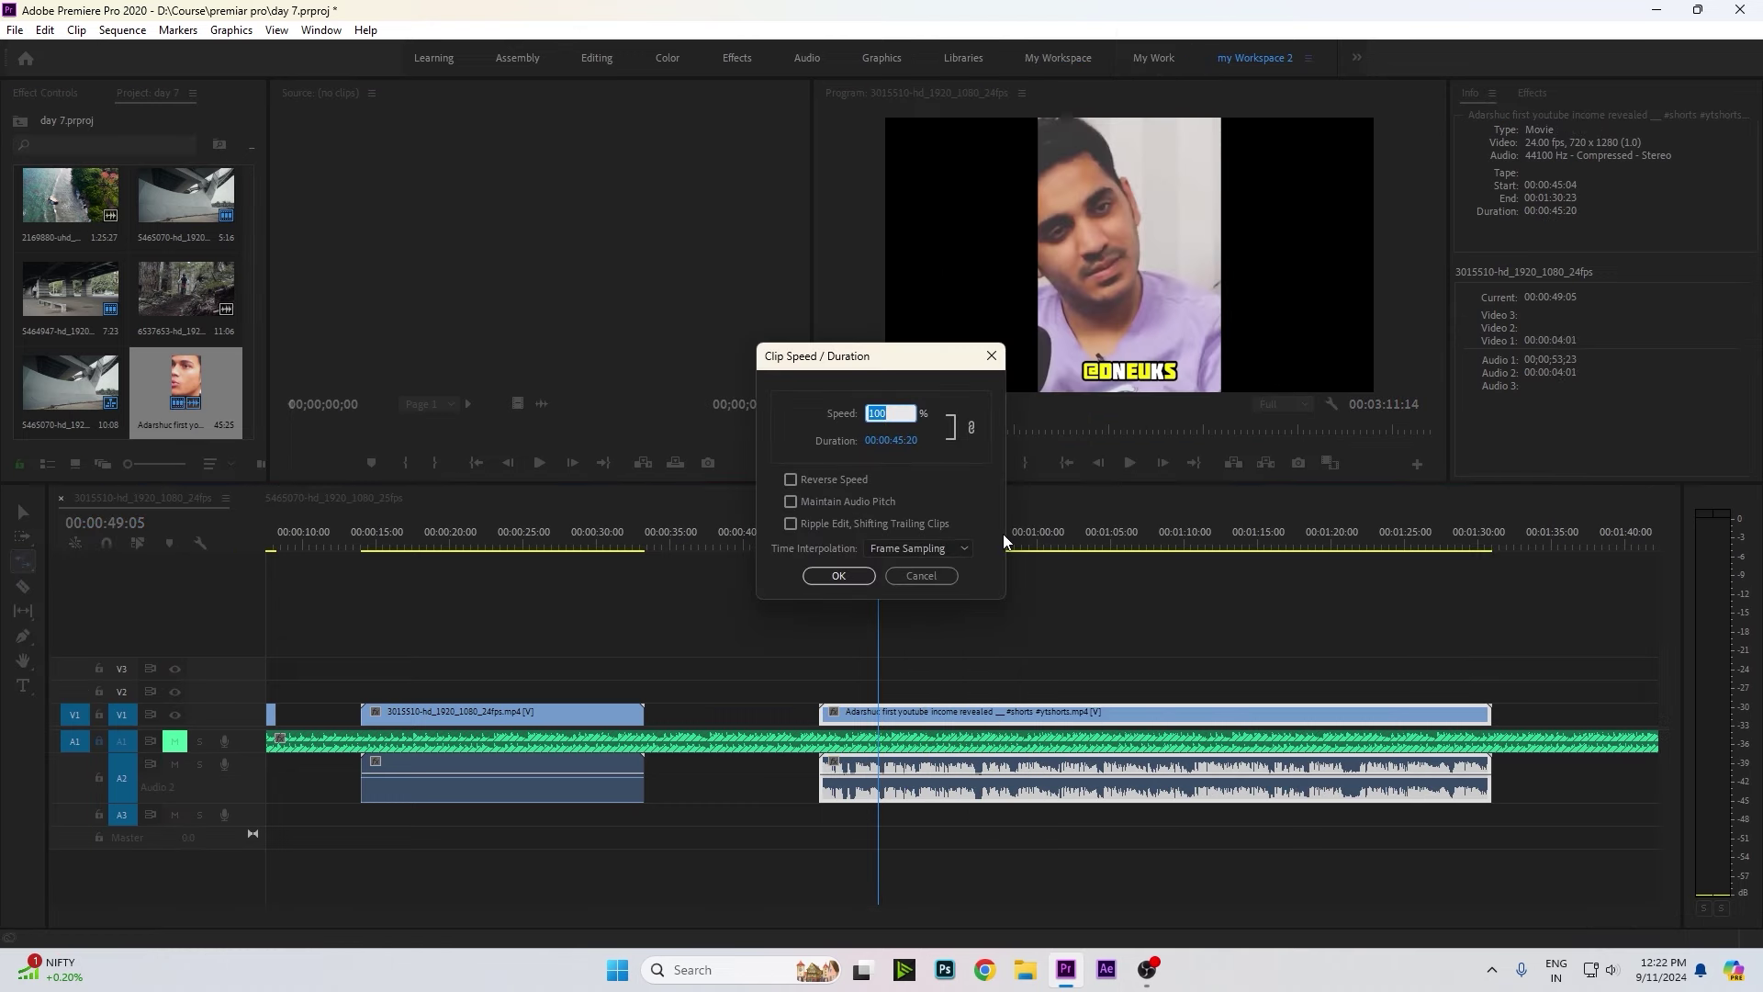
{"action": "left_click", "coordinate": [789, 501]}
{"action": "left_click_drag", "start_coordinate": [927, 408], "coordinate": [1029, 407]}
{"action": "left_click", "coordinate": [838, 576]}
{"action": "left_click", "coordinate": [820, 546]}
{"action": "key", "text": "space"}
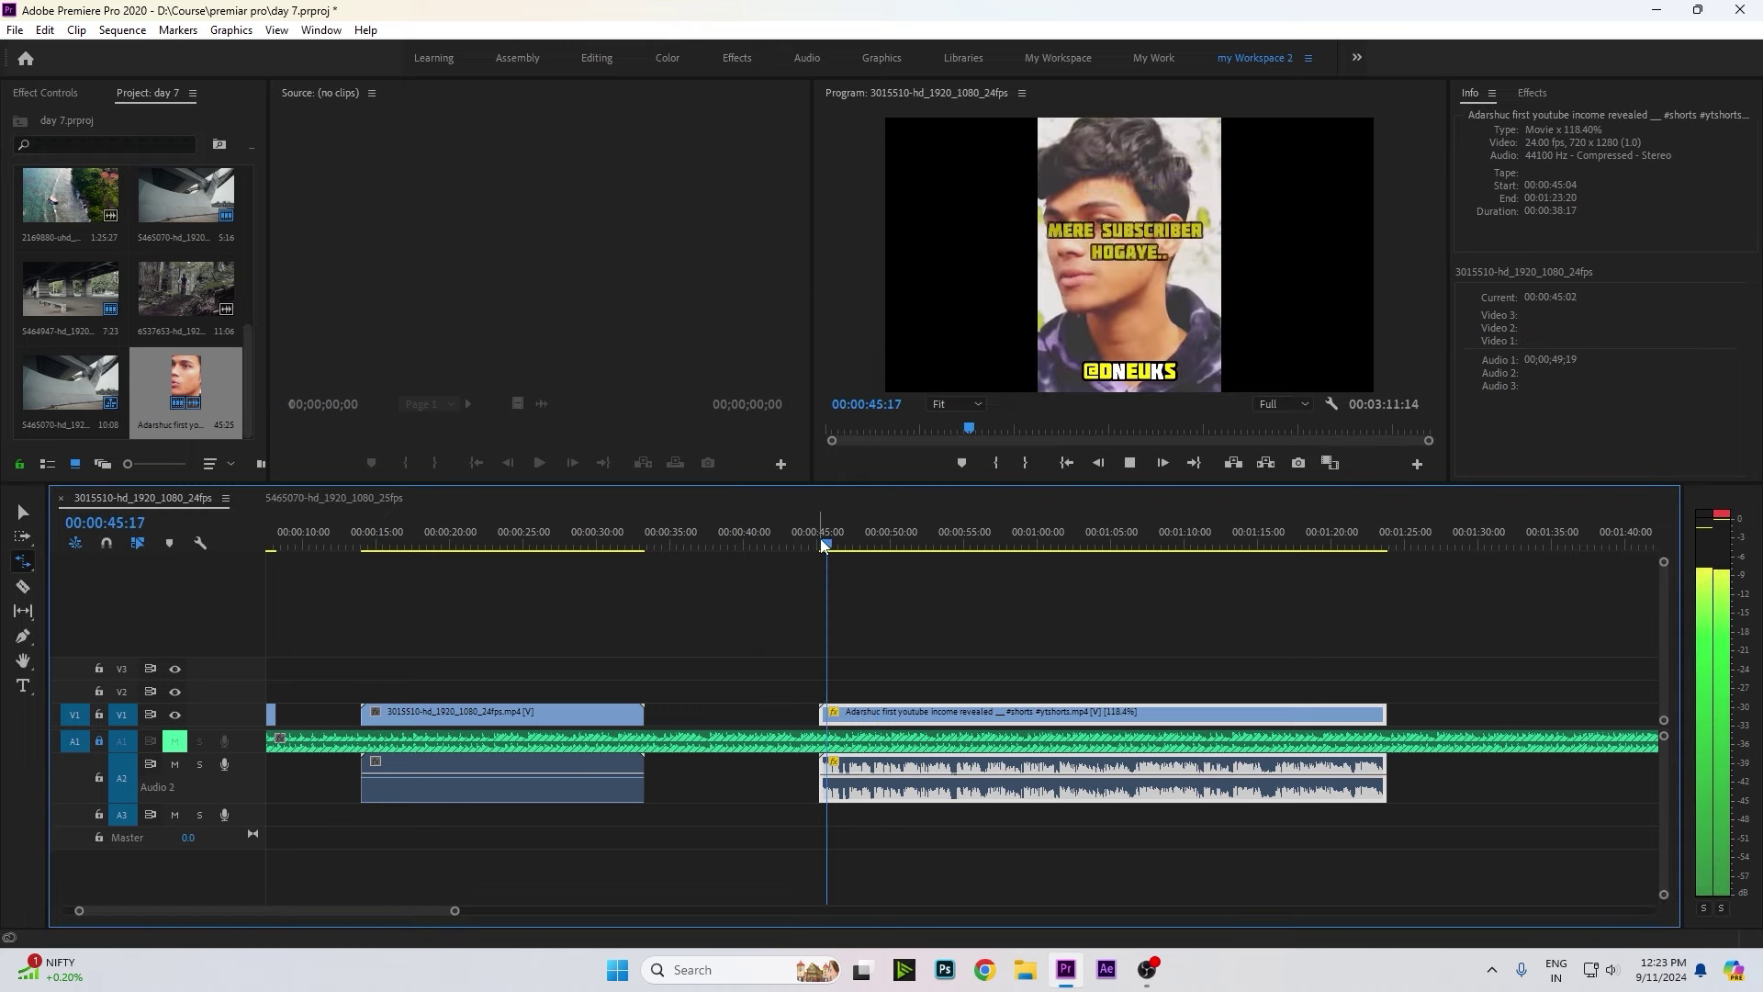
{"action": "key", "text": "space"}
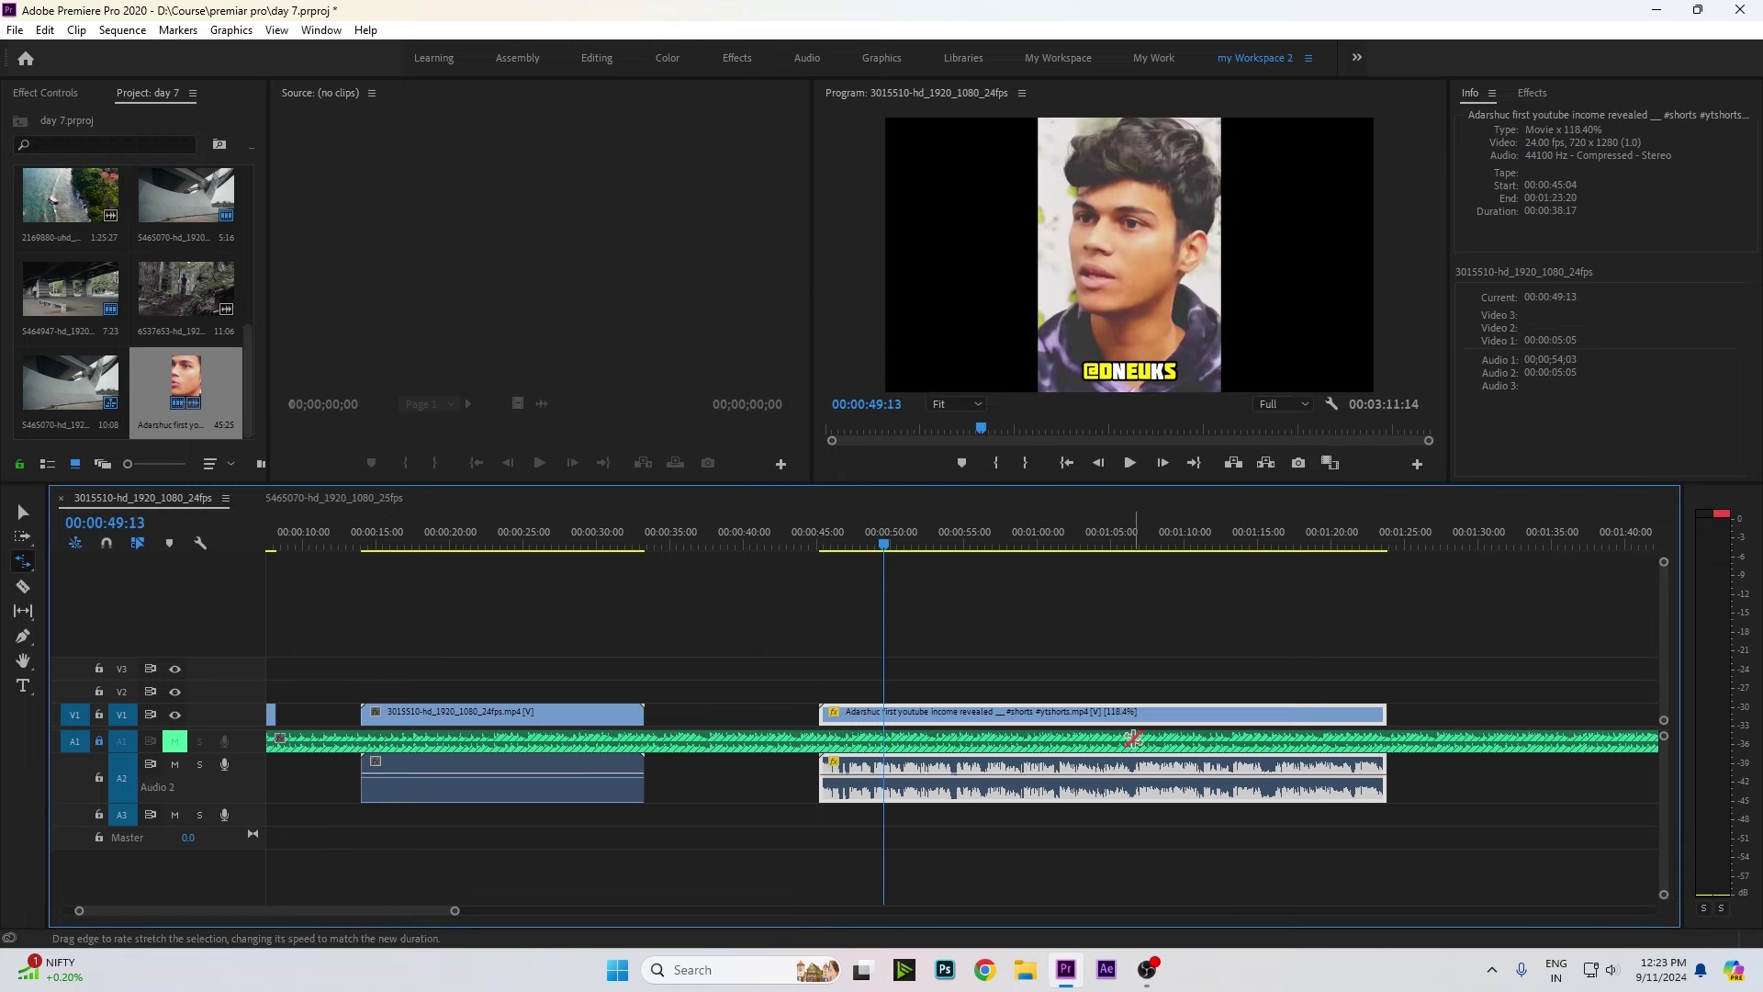
Add a second talking-head copy after the first and set its speed to 118%.
{"action": "left_click", "coordinate": [232, 415]}
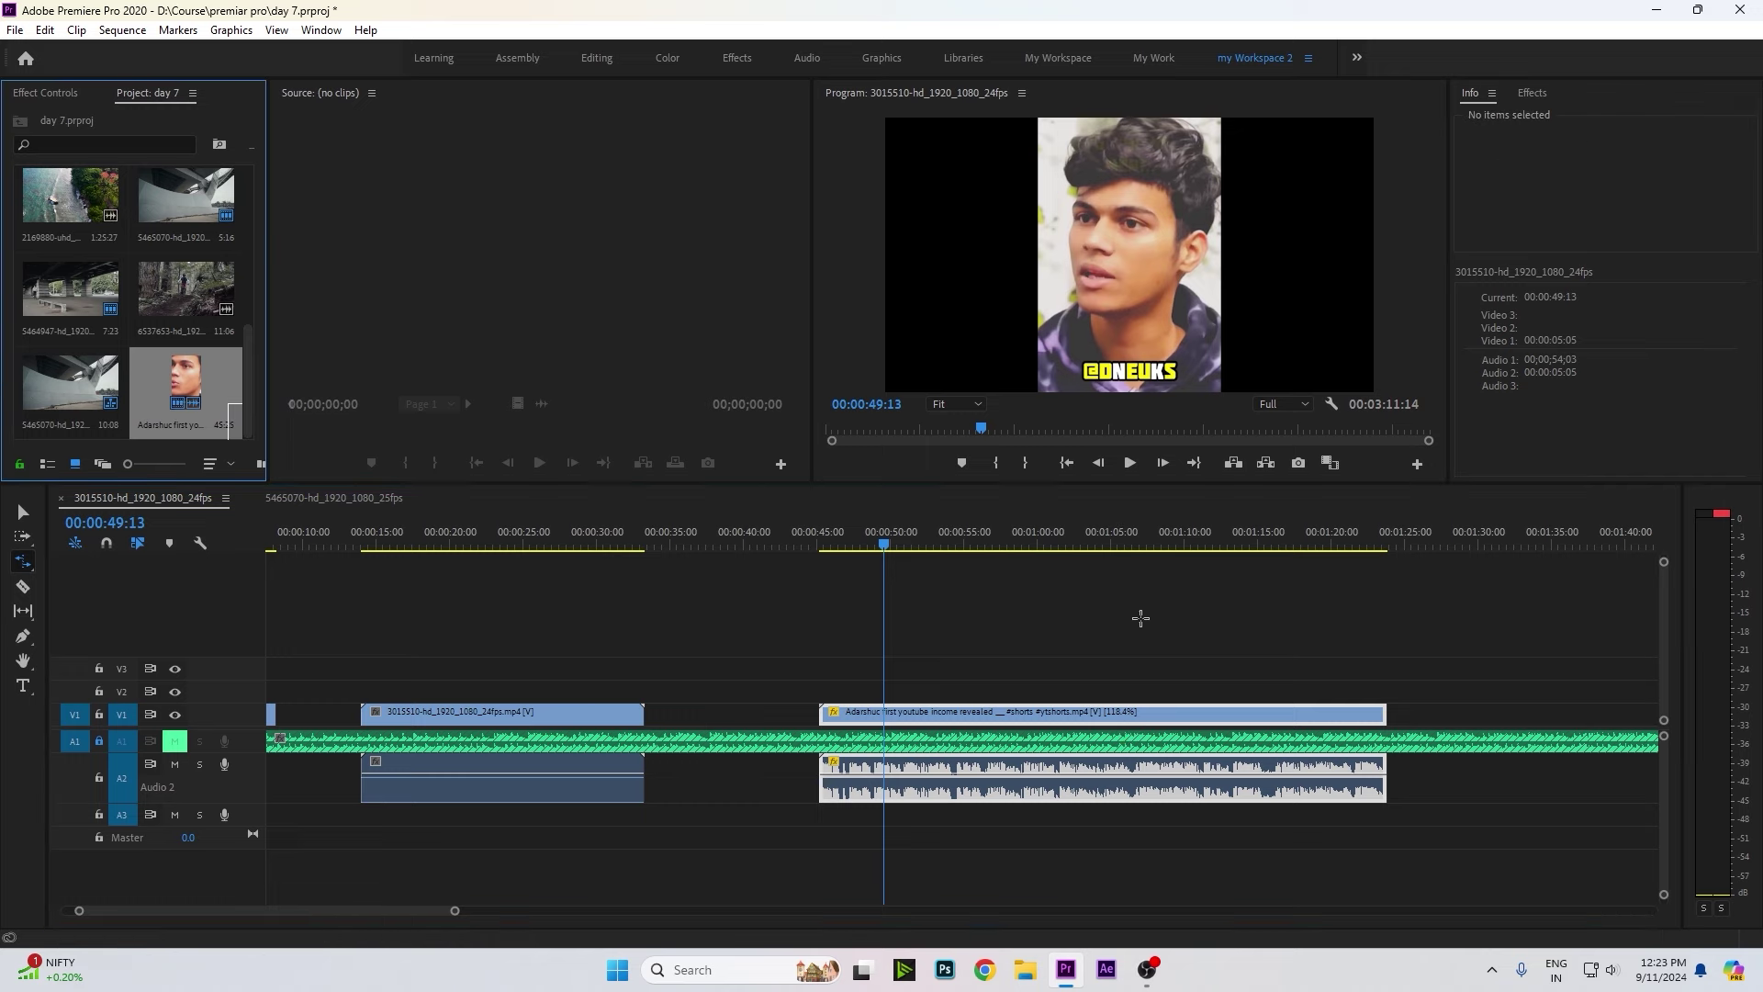
{"action": "left_click_drag", "start_coordinate": [231, 418], "coordinate": [1440, 722]}
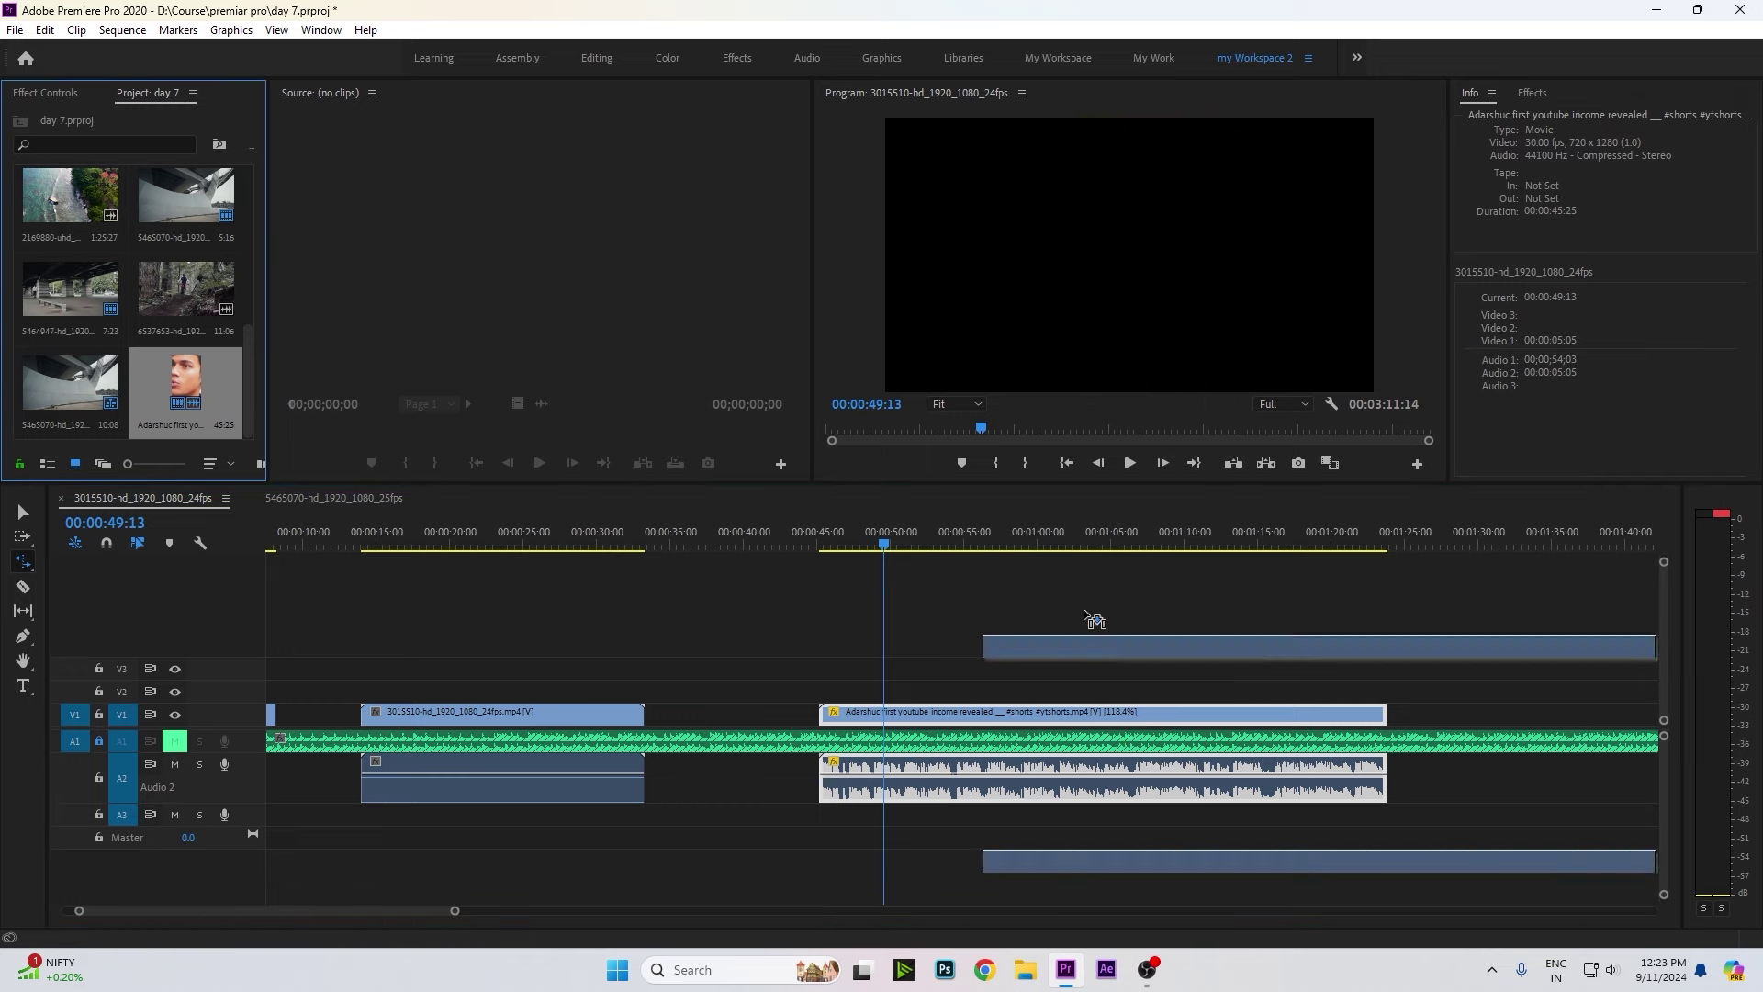
{"action": "key", "text": "ctrl+r"}
{"action": "type", "text": "118"}
{"action": "key", "text": "Return"}
{"action": "left_click", "coordinate": [1014, 530]}
{"action": "key", "text": "space"}
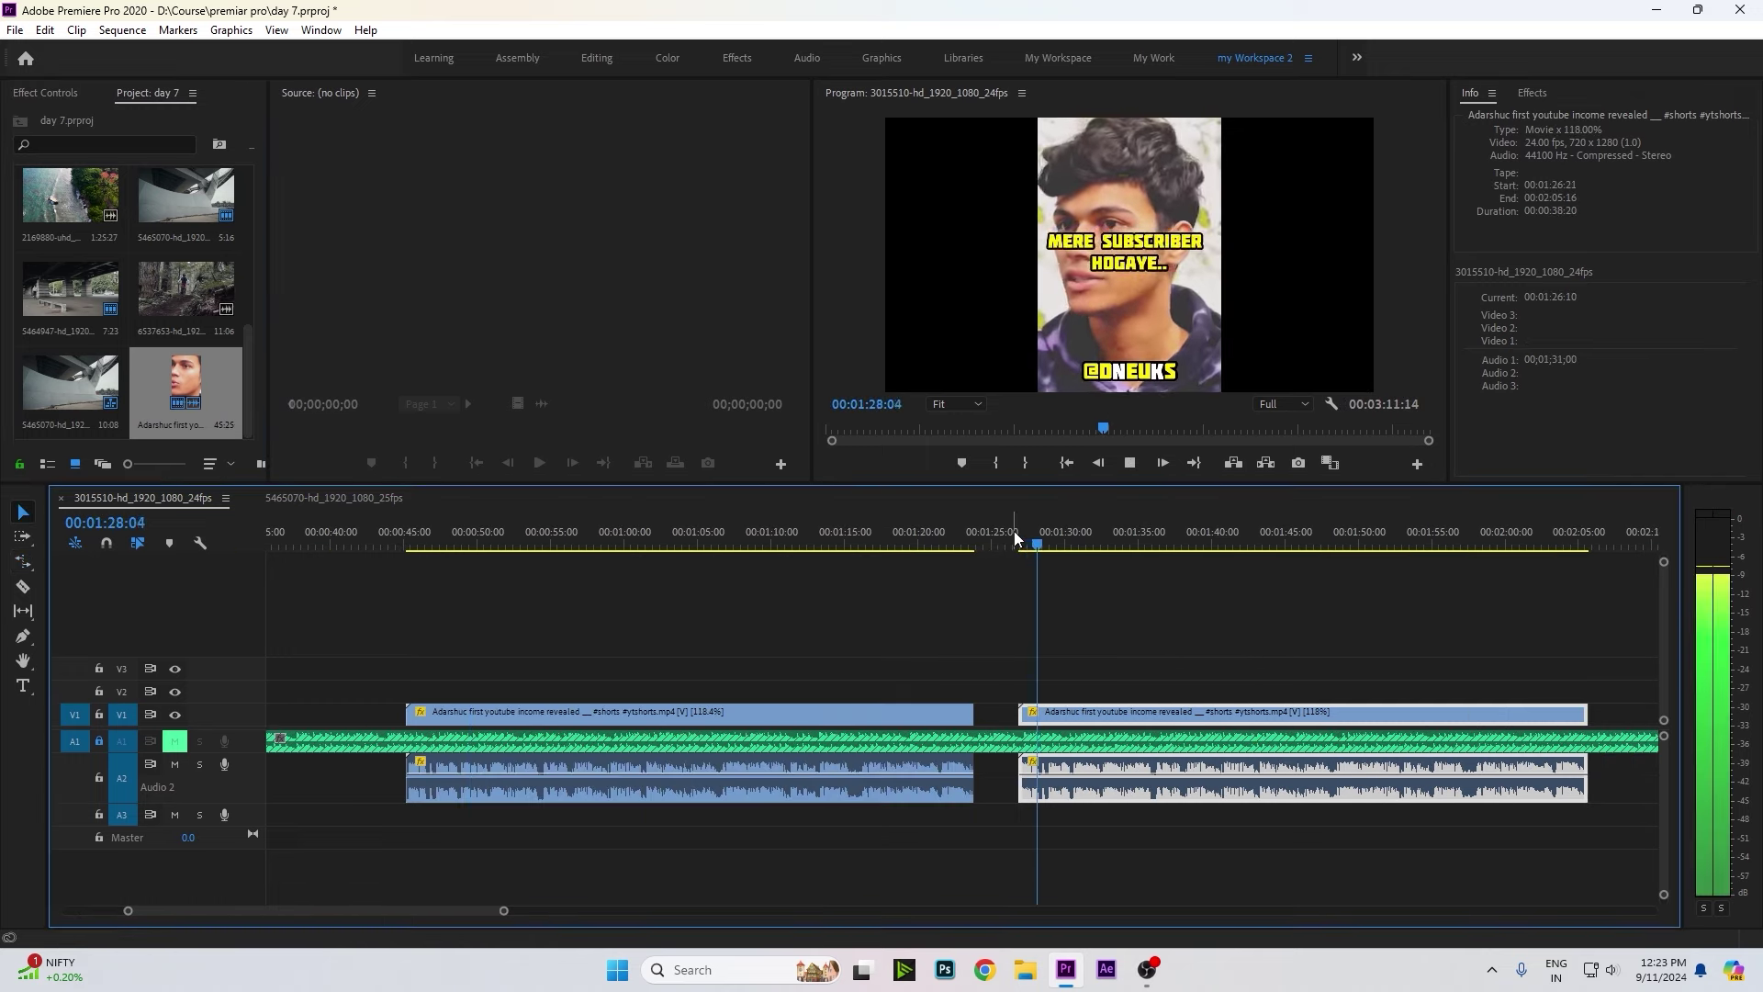
{"action": "key", "text": "space"}
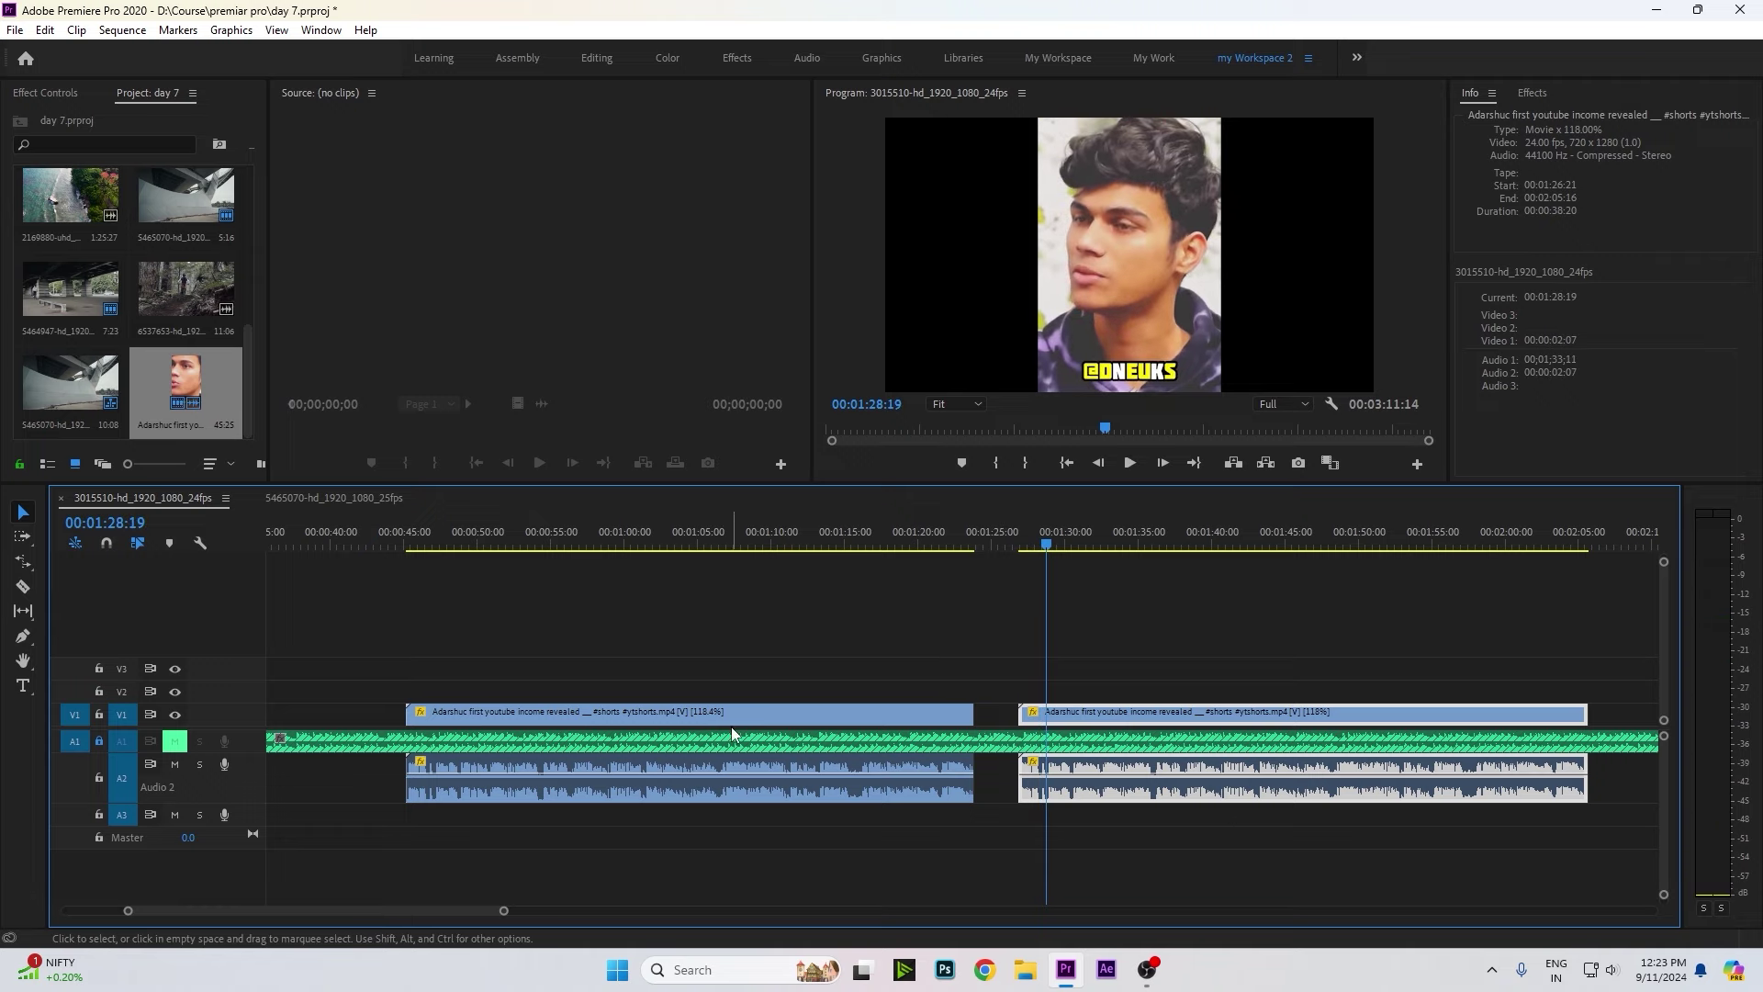
{"action": "left_click_drag", "start_coordinate": [1032, 543], "coordinate": [1022, 544]}
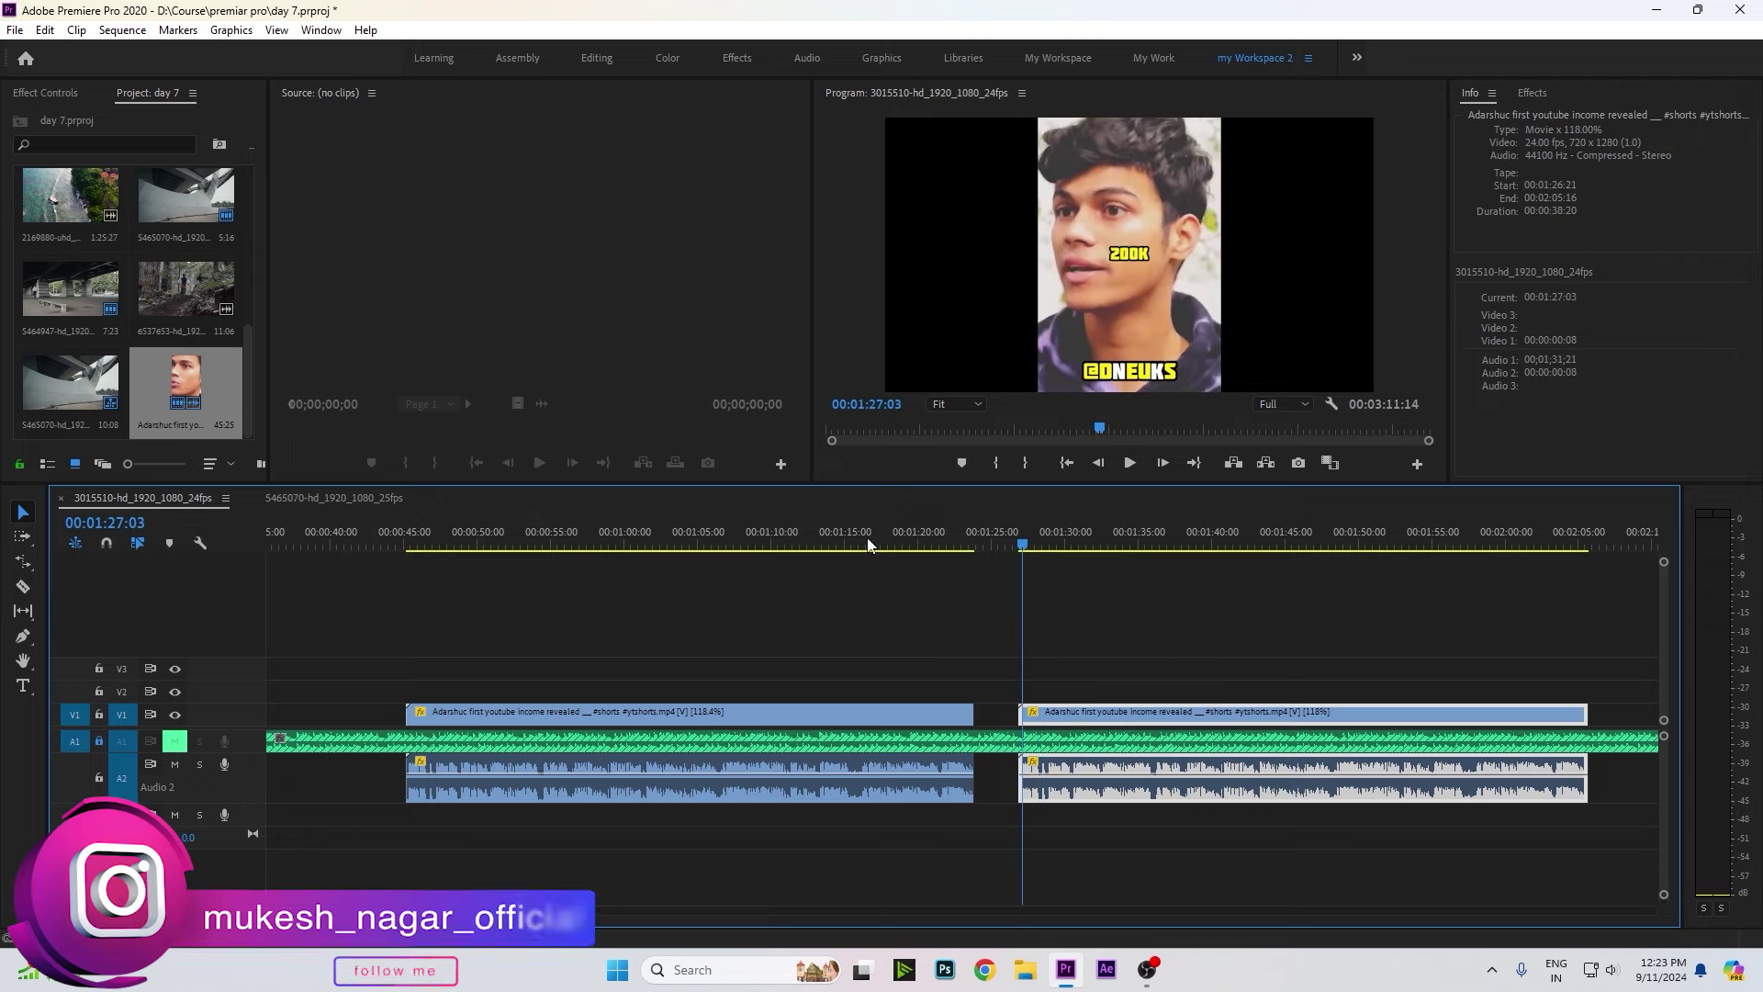
{"action": "mouse_move", "coordinate": [868, 543]}
{"action": "left_mouse_down"}
{"action": "mouse_move", "coordinate": [435, 595]}
{"action": "mouse_move", "coordinate": [474, 601]}
{"action": "left_mouse_up"}
{"action": "key", "text": "space"}
{"action": "left_click", "coordinate": [1026, 541]}
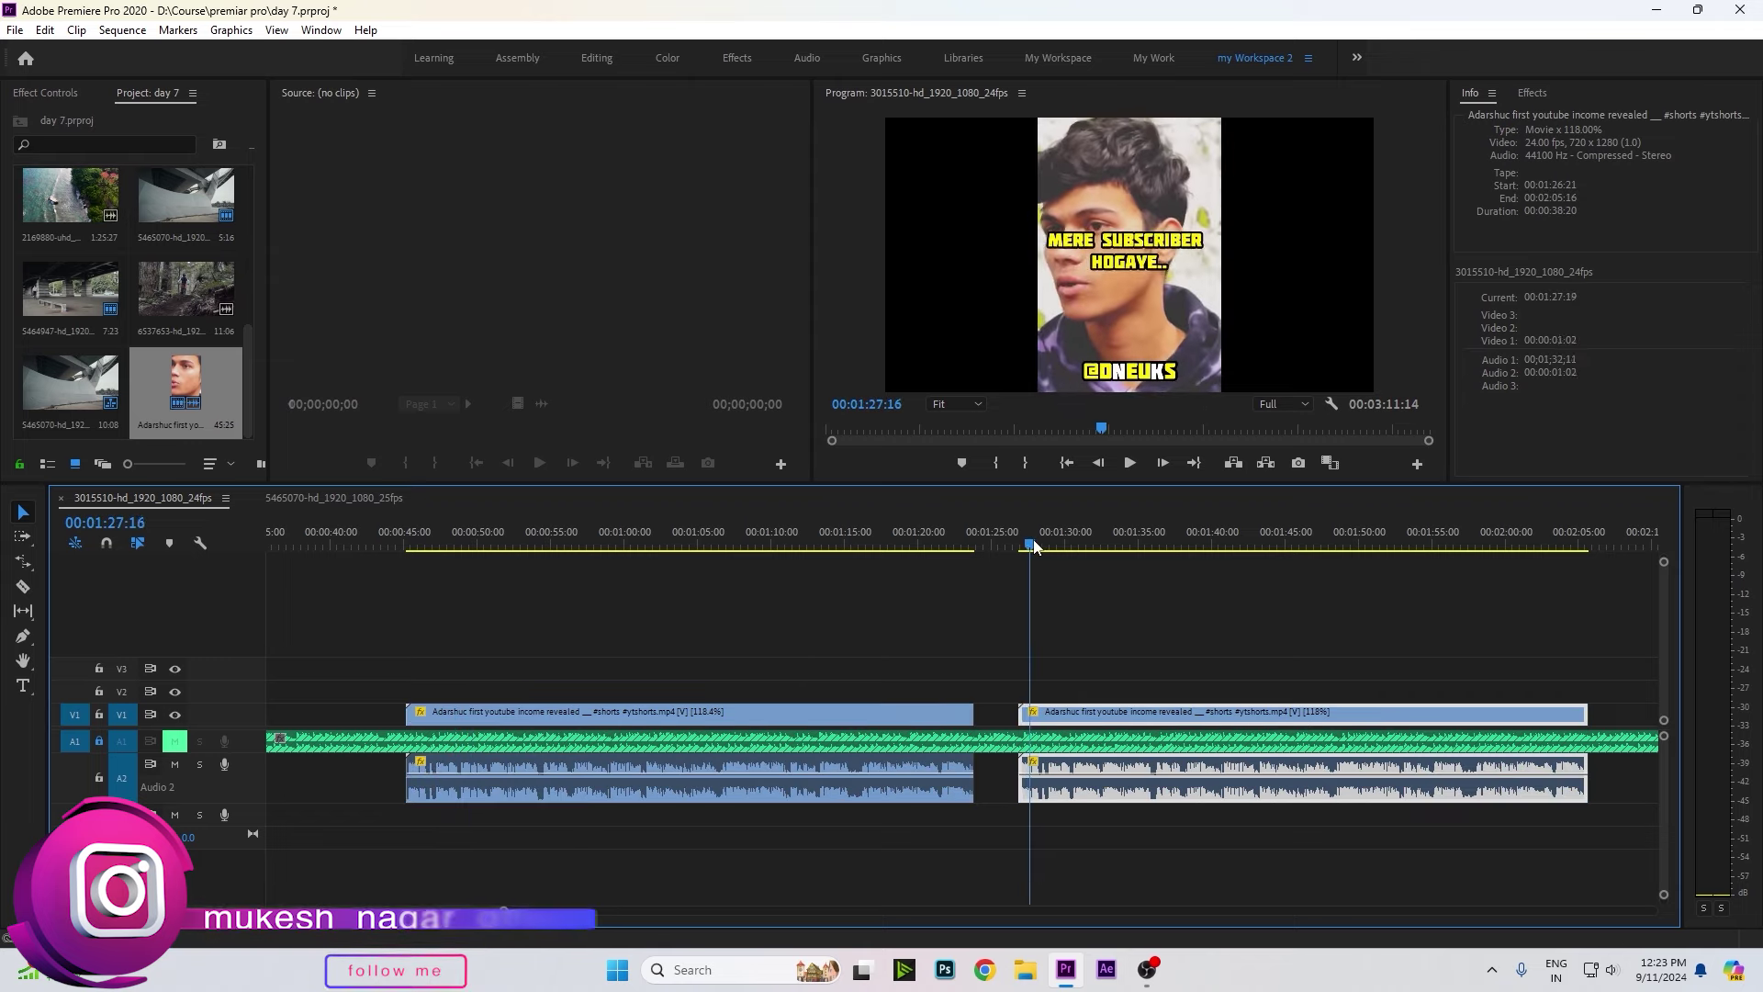
{"action": "key", "text": "space"}
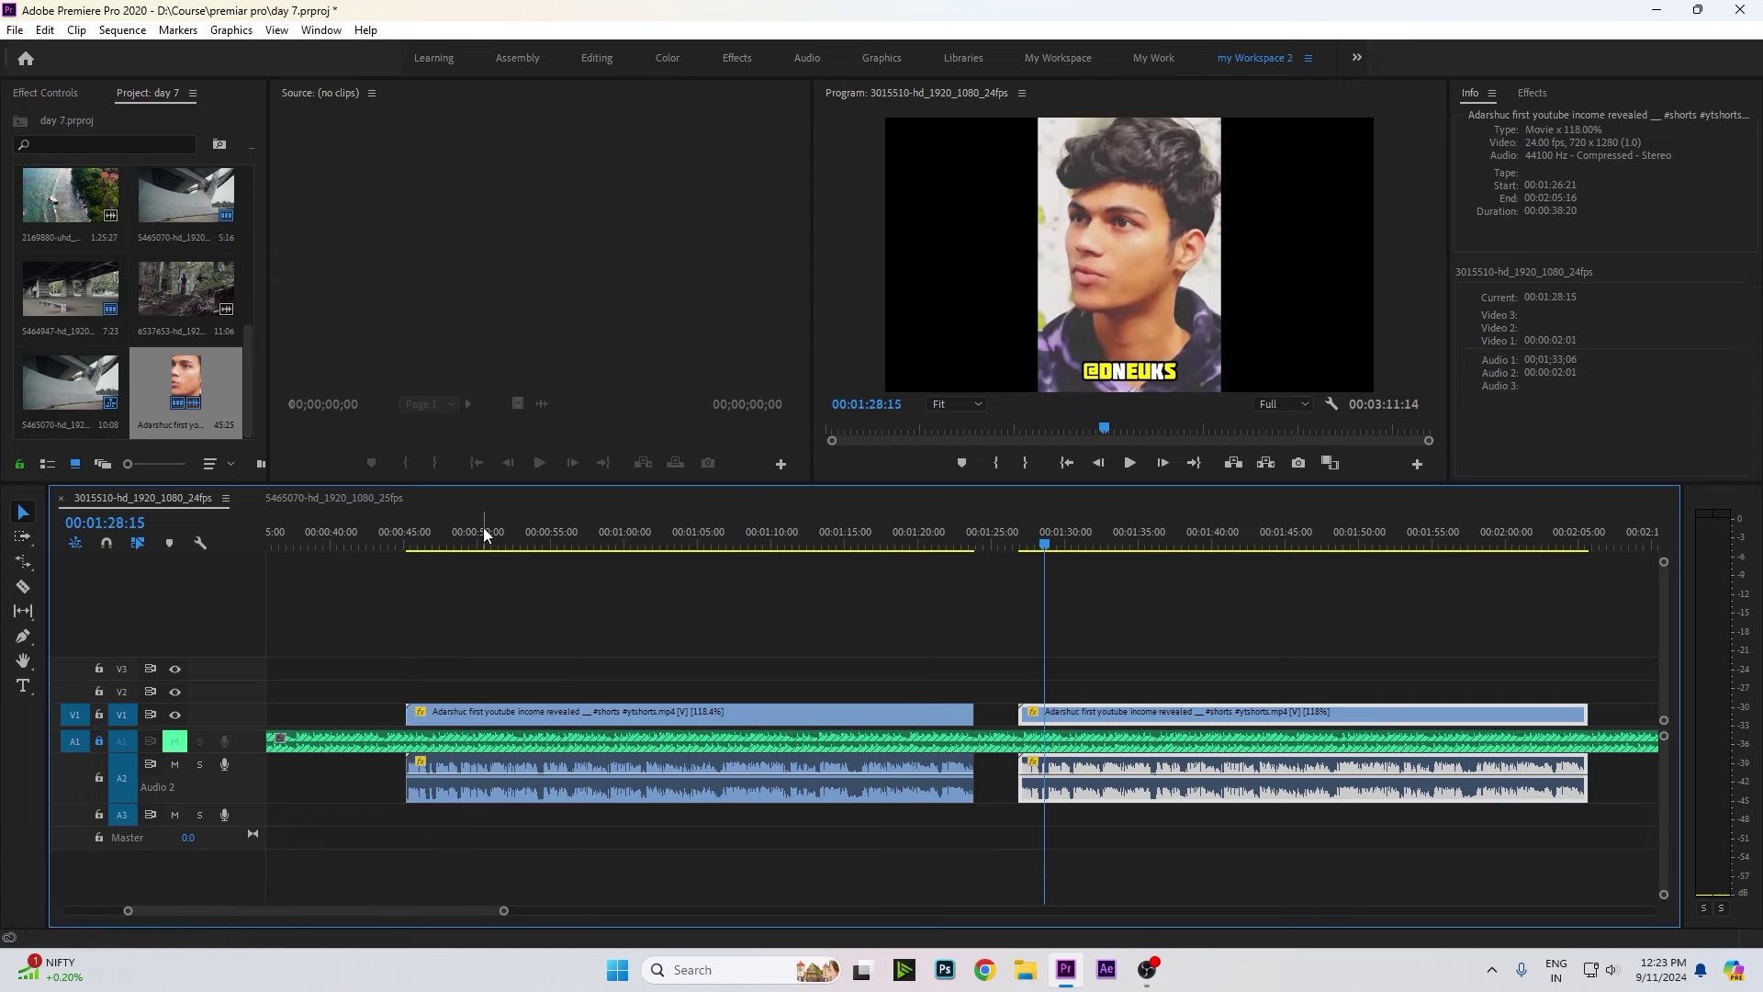
{"action": "left_click_drag", "start_coordinate": [450, 531], "coordinate": [1070, 541]}
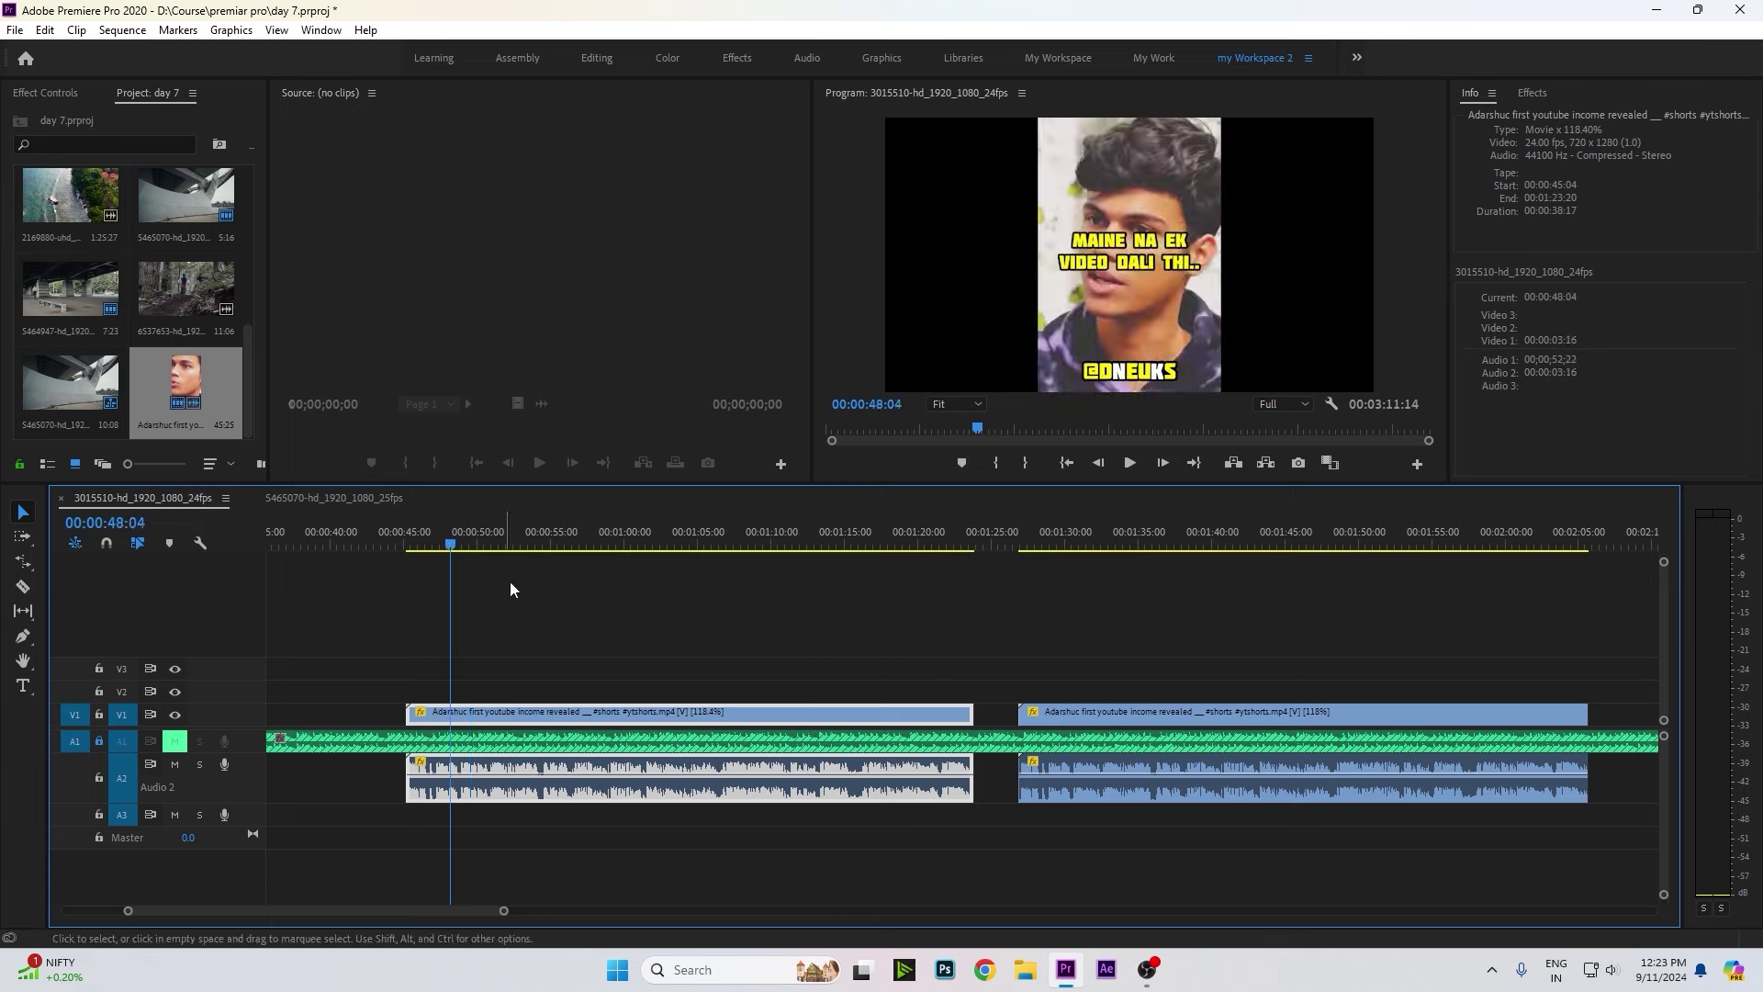
{"action": "right_click", "coordinate": [1117, 716]}
{"action": "left_click", "coordinate": [1159, 525]}
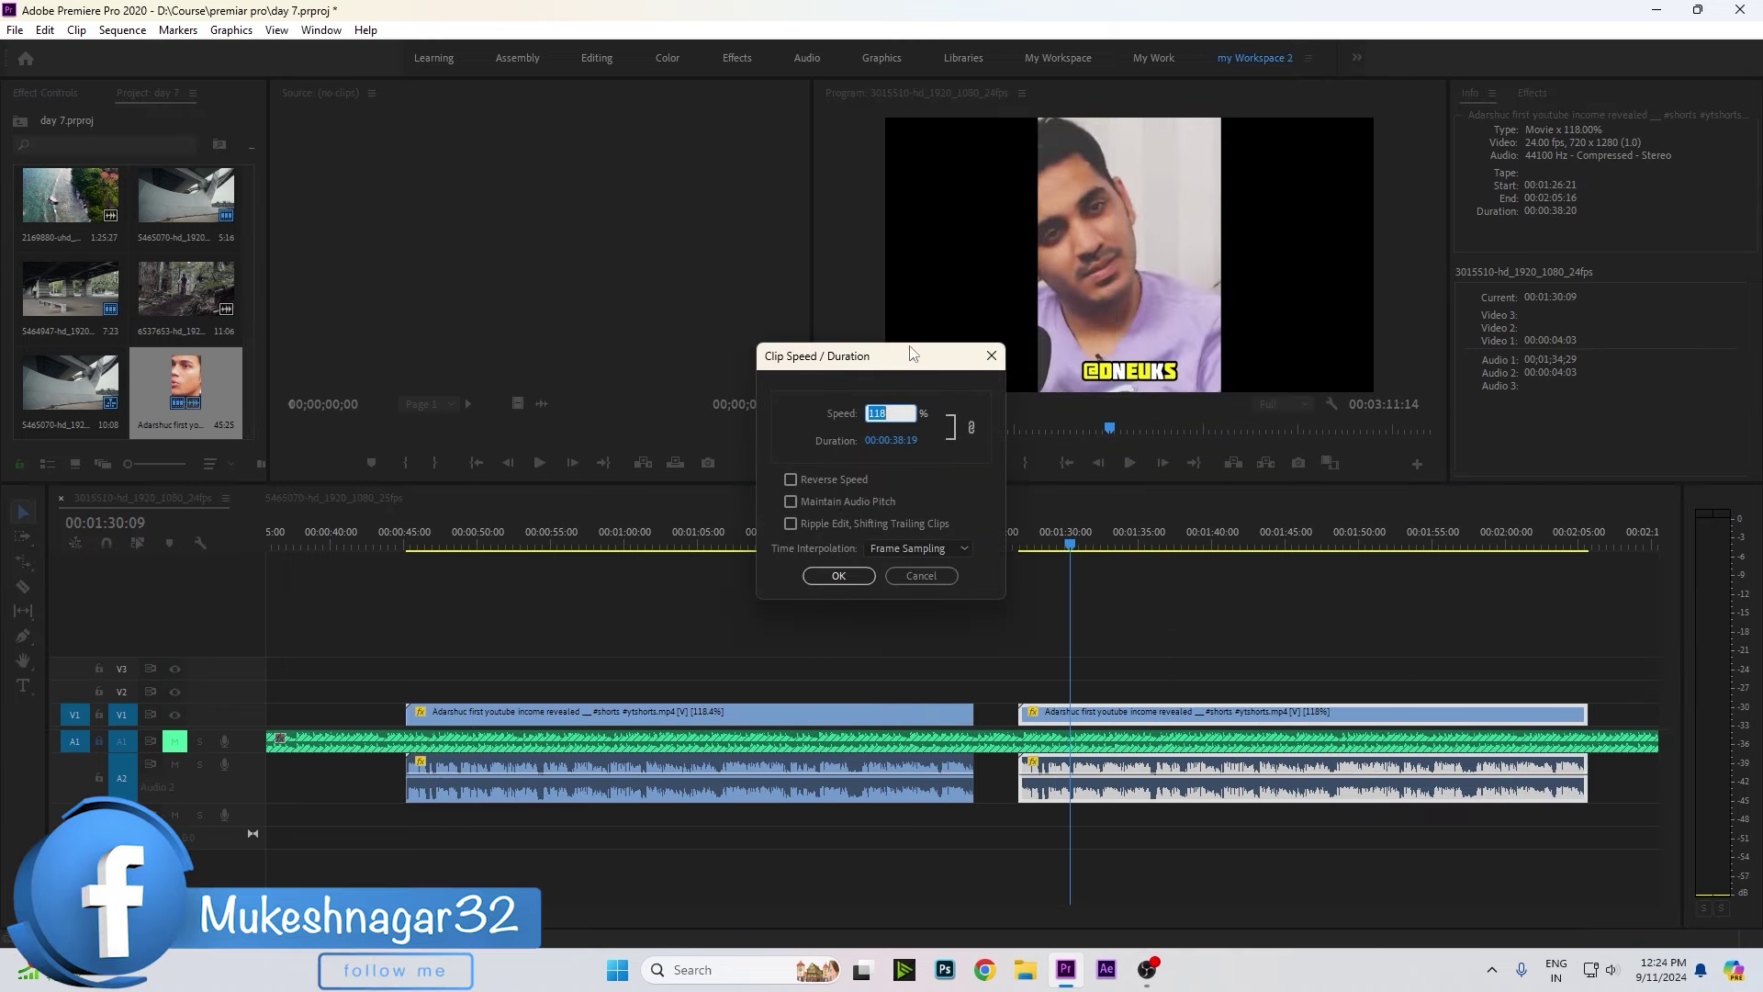
{"action": "left_click_drag", "start_coordinate": [911, 354], "coordinate": [682, 366]}
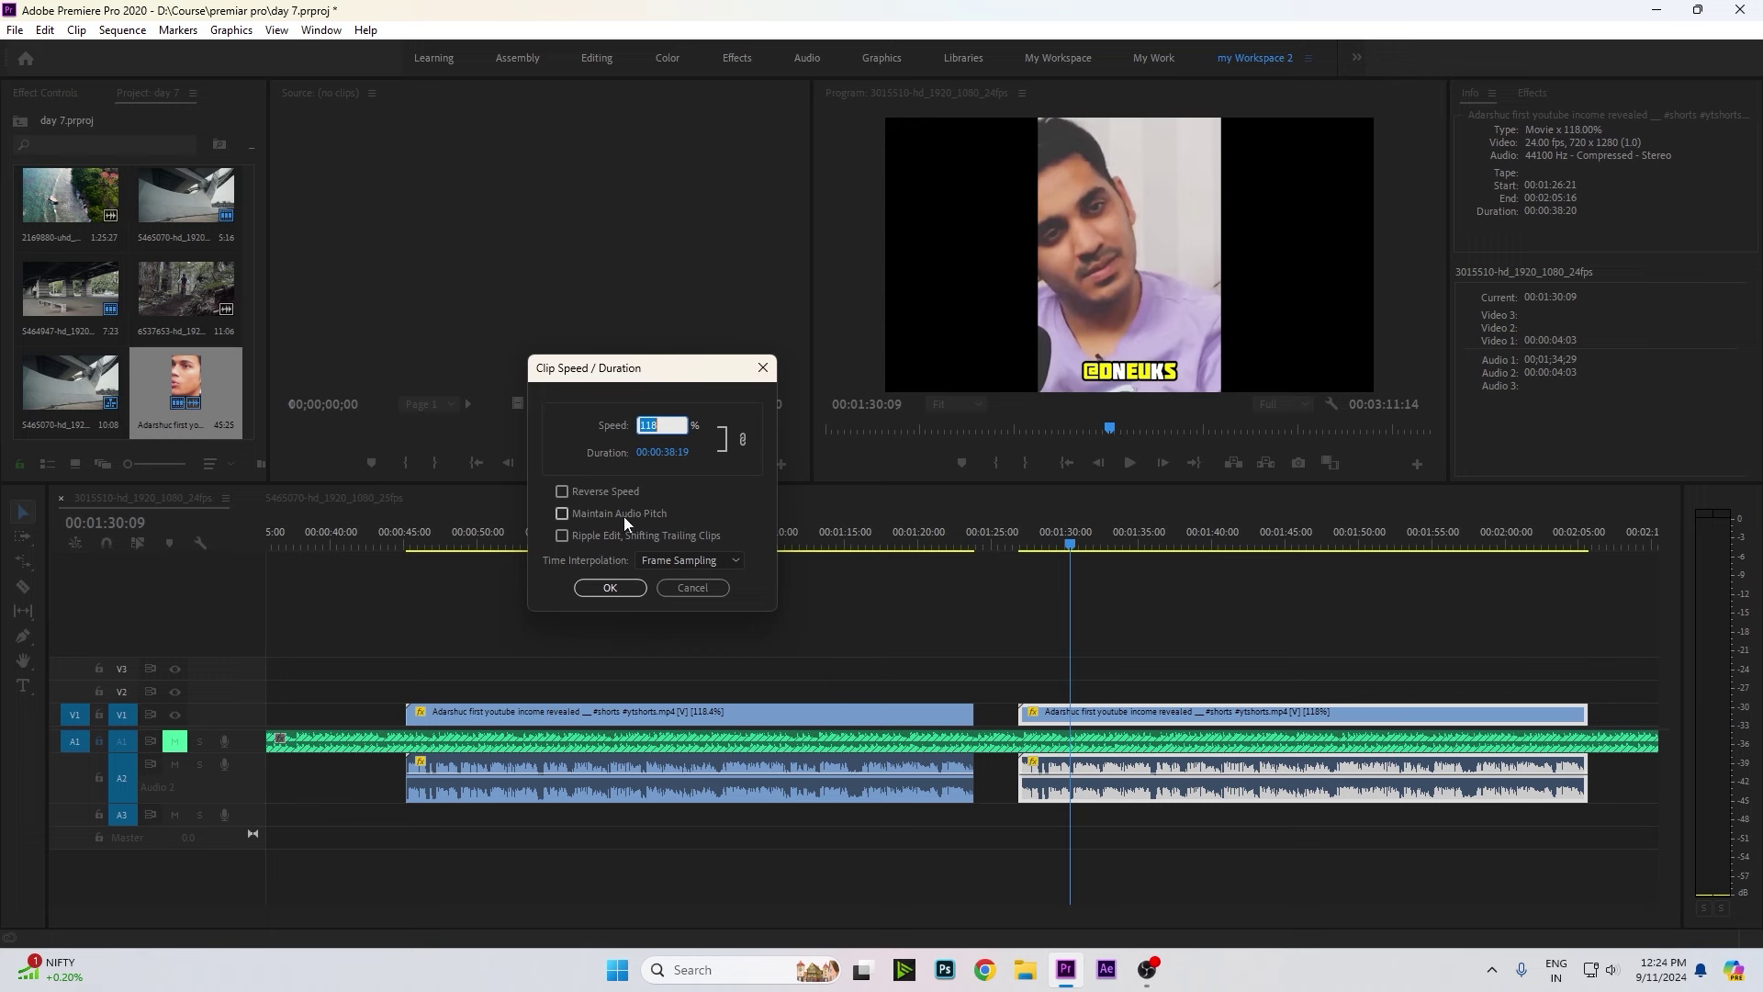
{"action": "left_click_drag", "start_coordinate": [634, 372], "coordinate": [788, 364]}
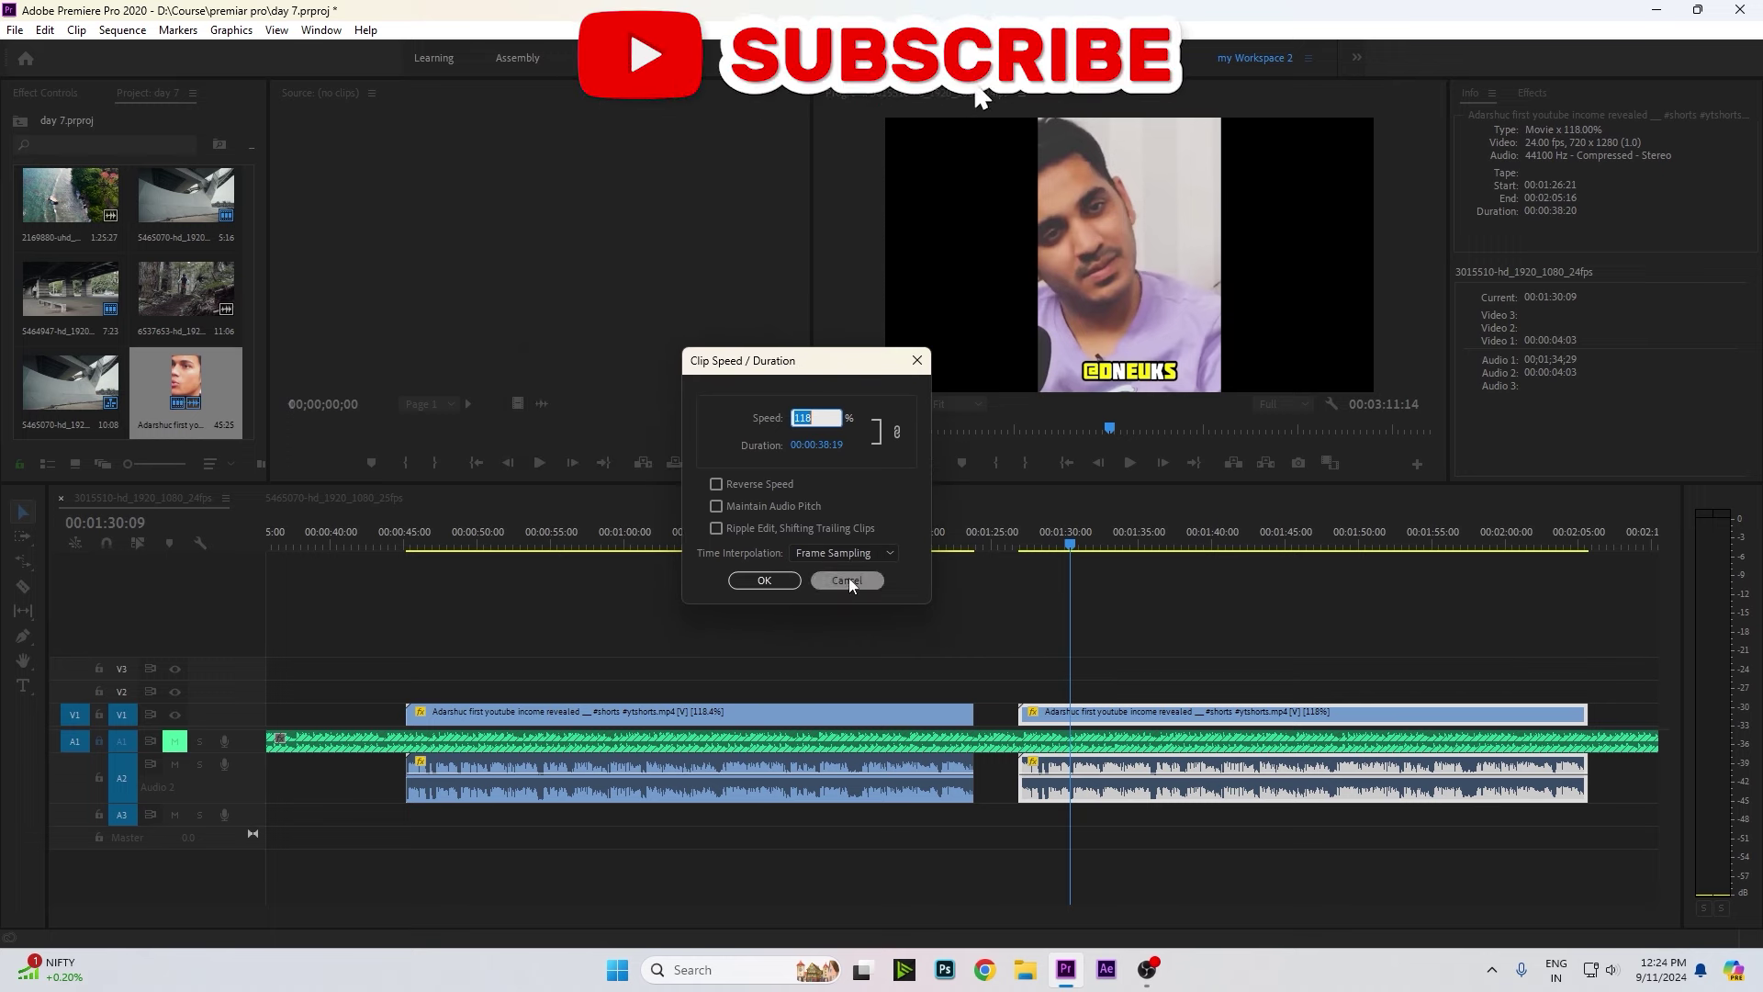
{"action": "left_click", "coordinate": [847, 578]}
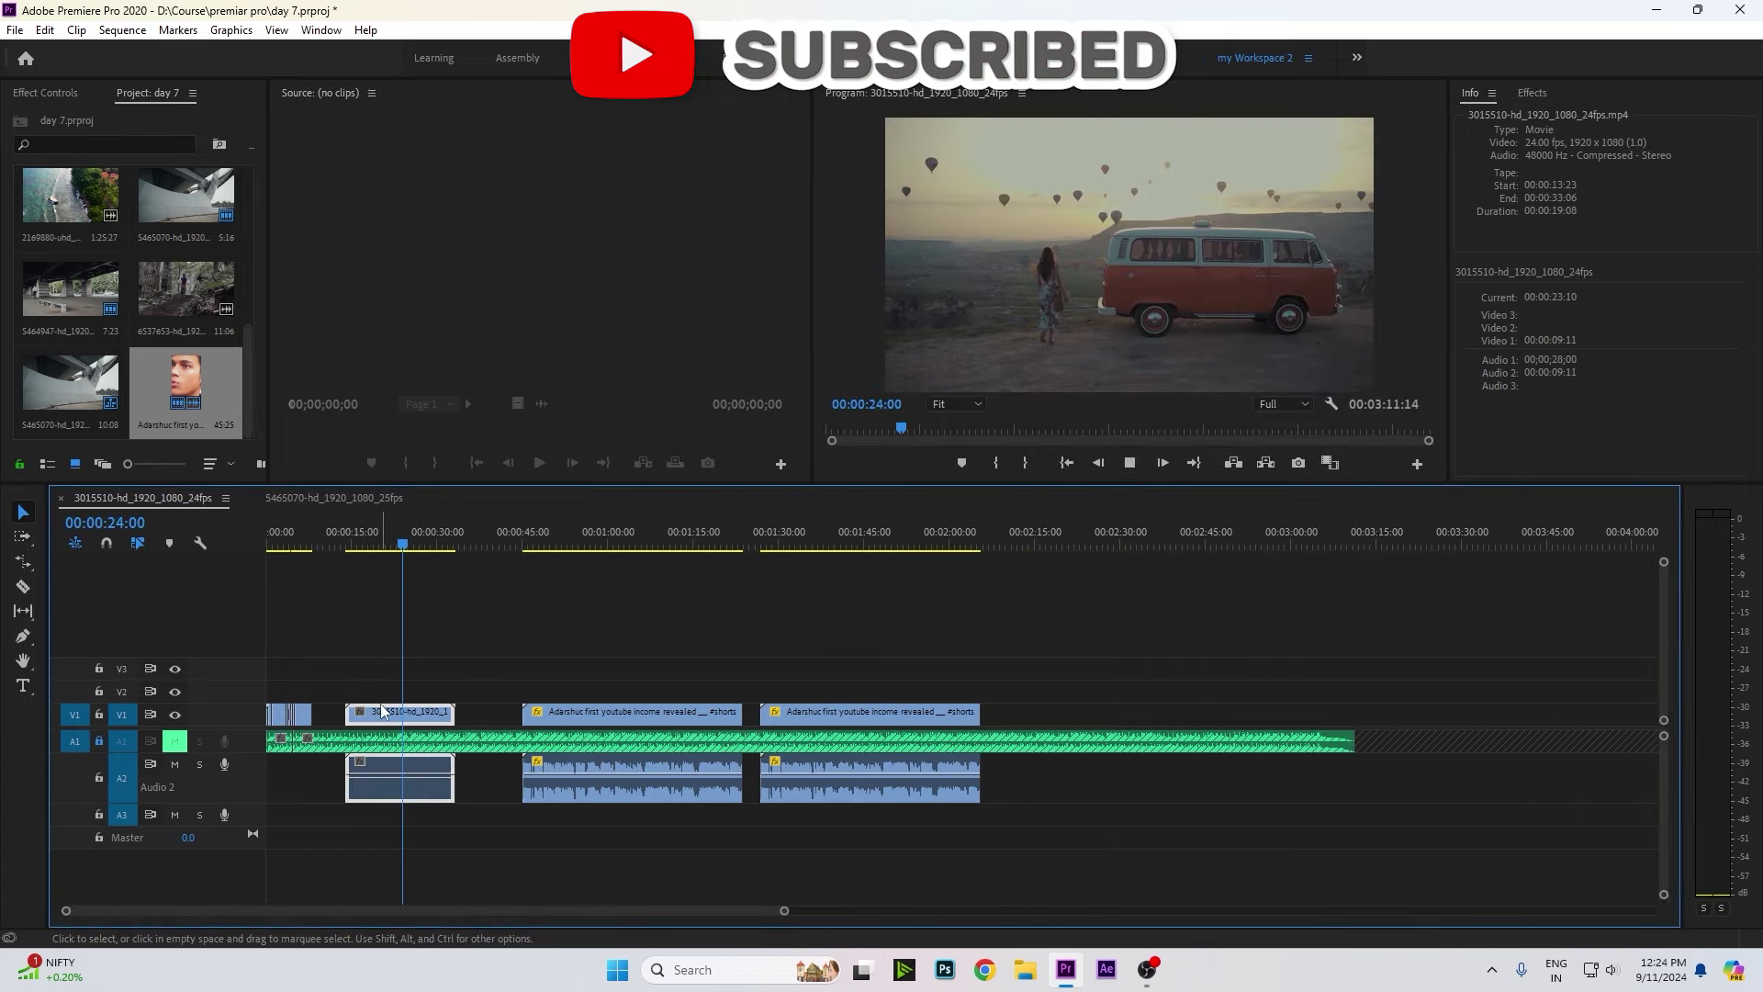
Tick Reverse Speed for the van clip and play it back from its start.
{"action": "right_click", "coordinate": [386, 709]}
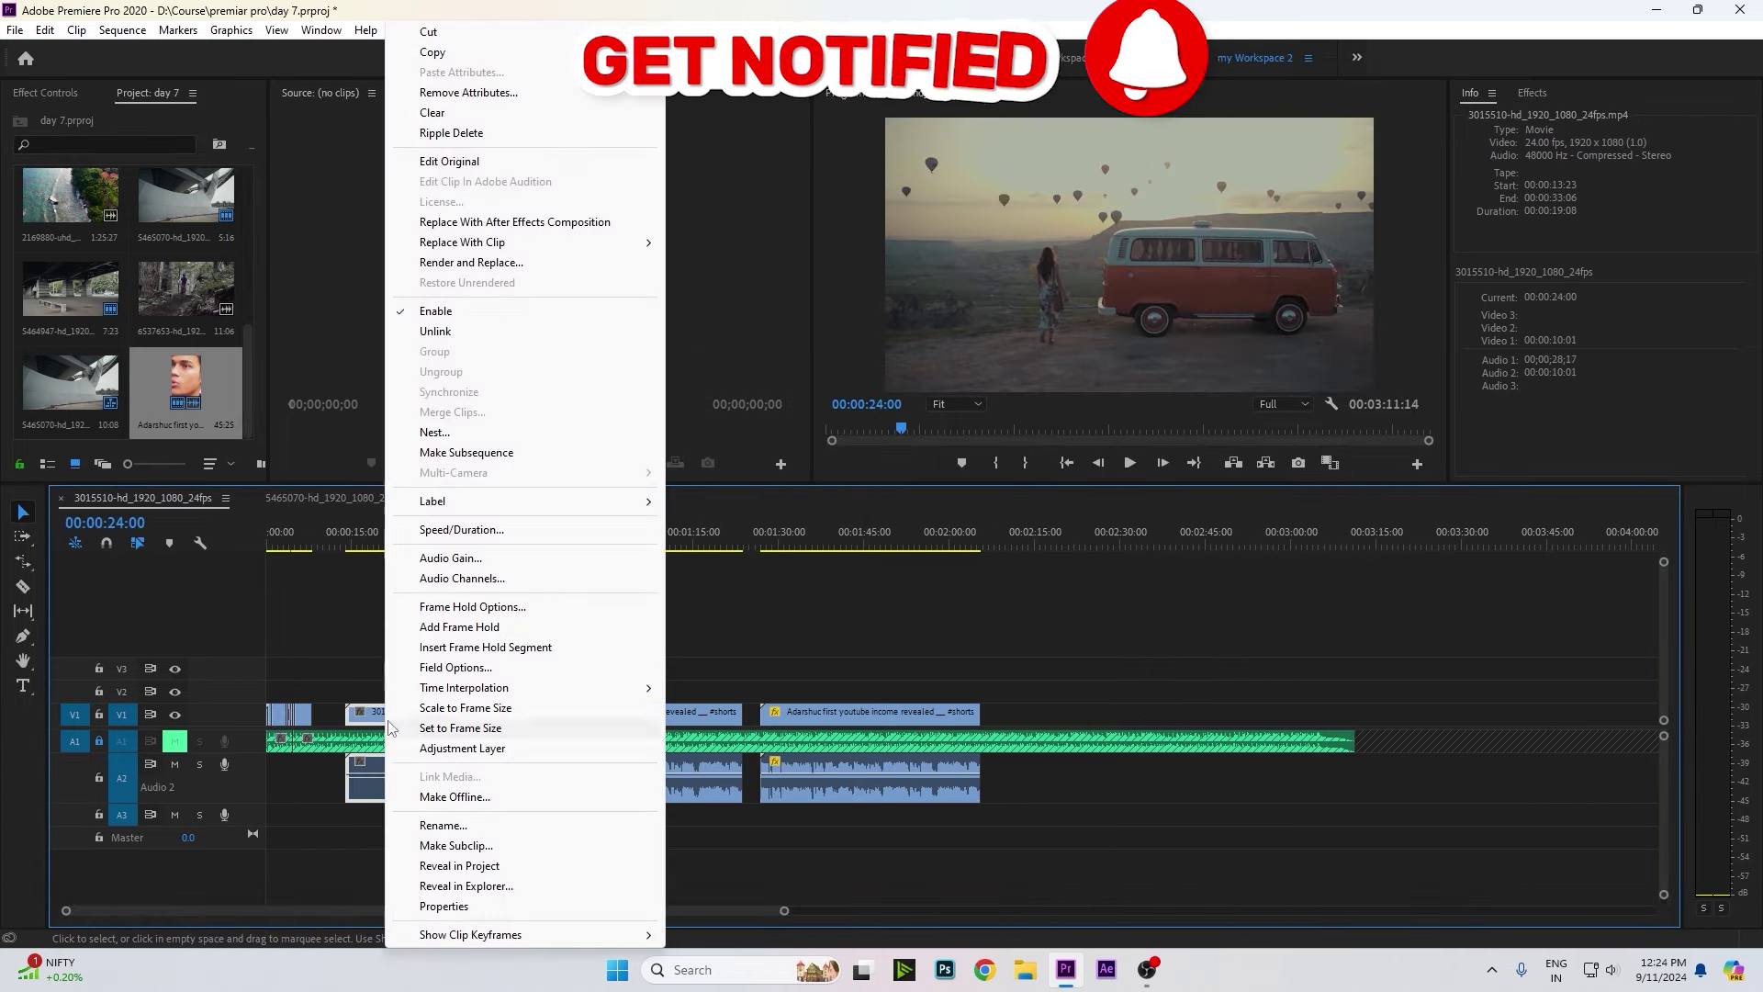
{"action": "left_click", "coordinate": [454, 530]}
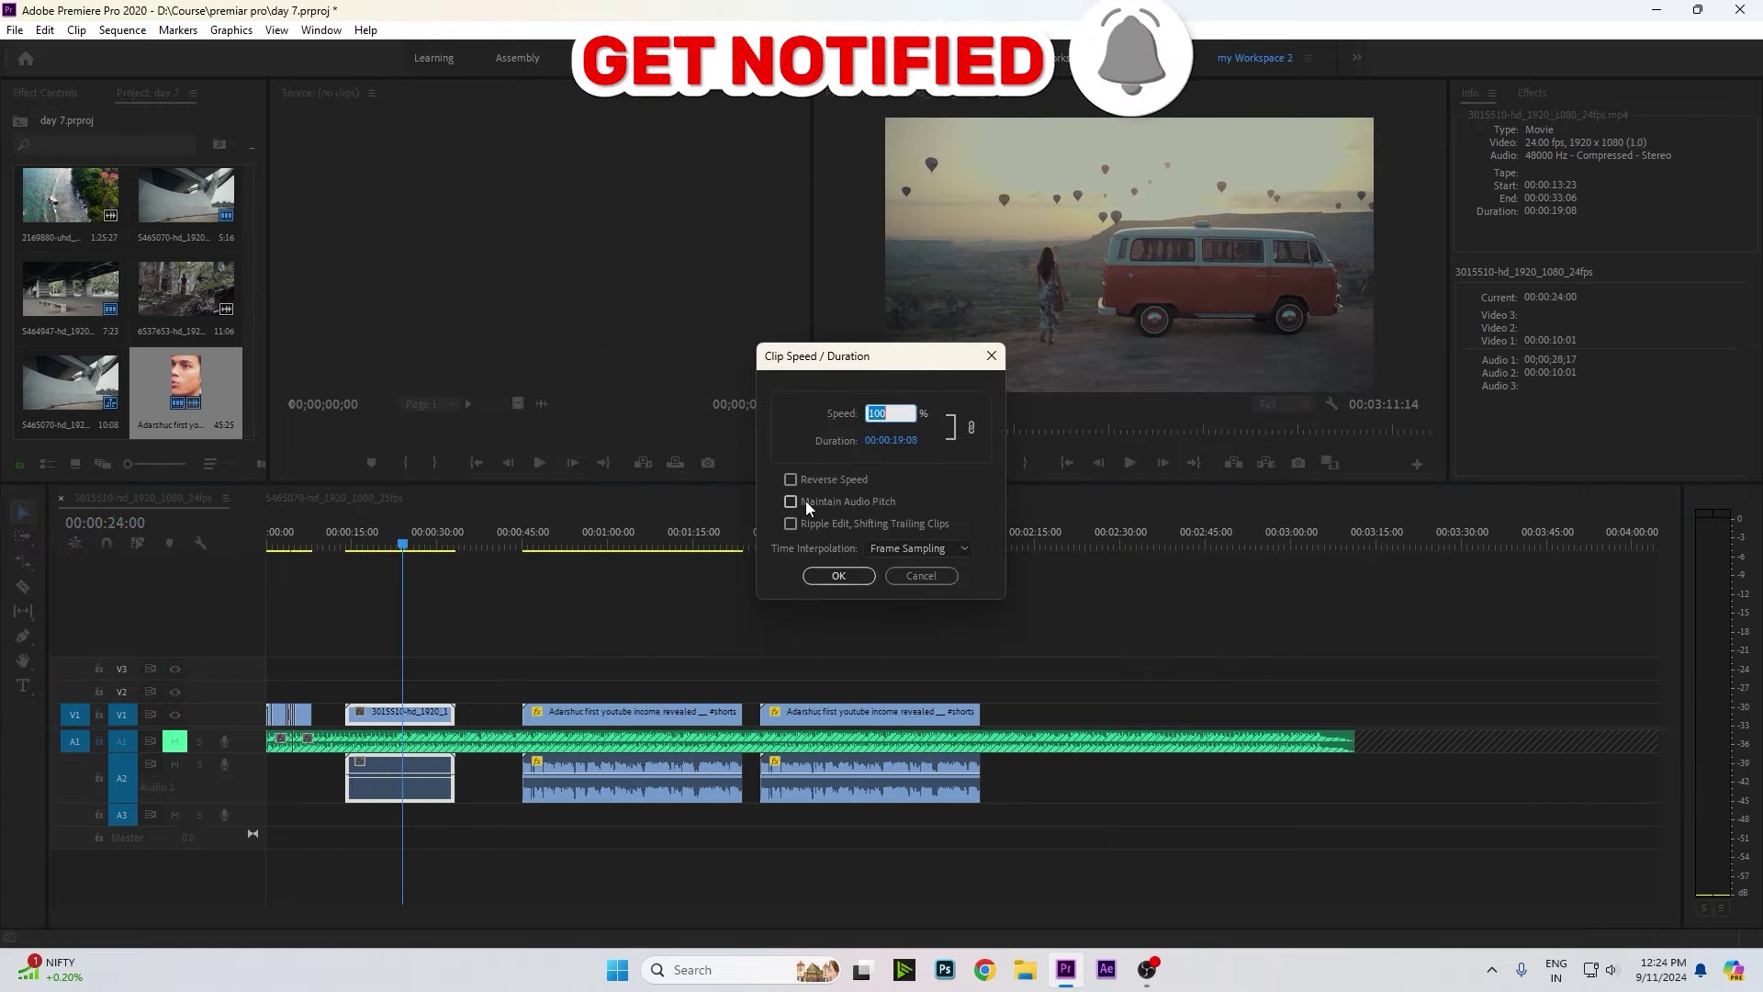
{"action": "left_click", "coordinate": [791, 480]}
{"action": "left_click", "coordinate": [838, 576]}
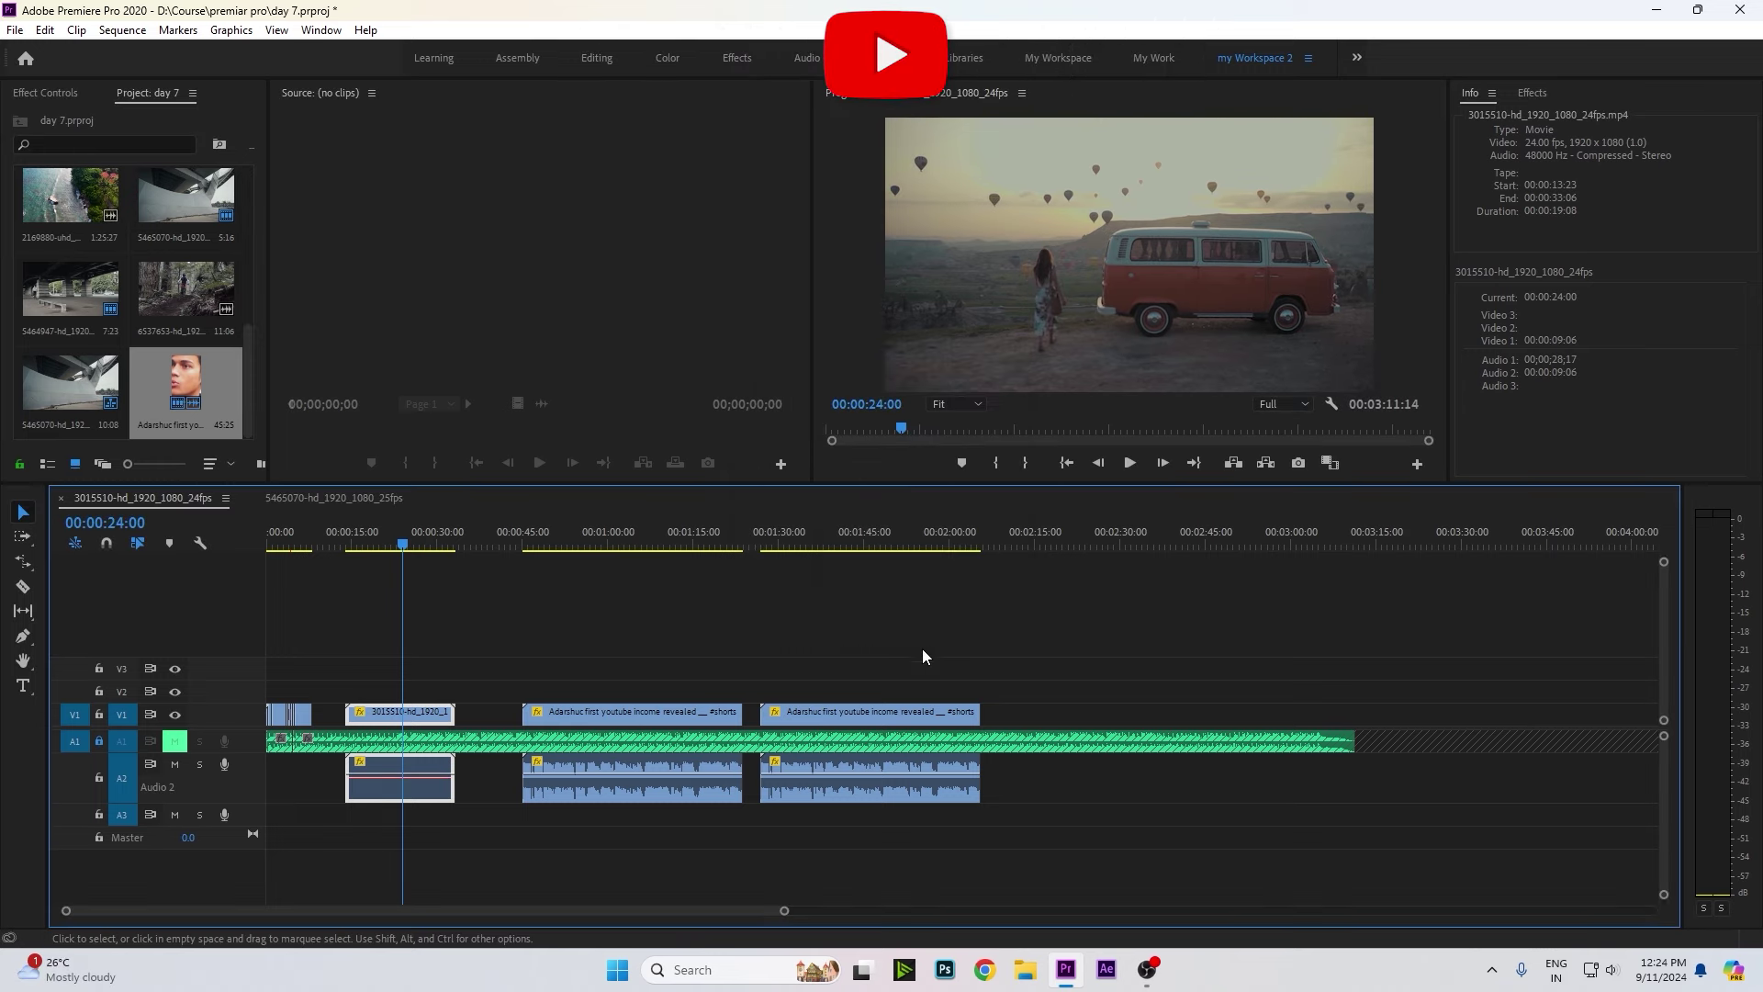
{"action": "key", "text": "equal"}
{"action": "left_click", "coordinate": [365, 542]}
{"action": "key", "text": "space"}
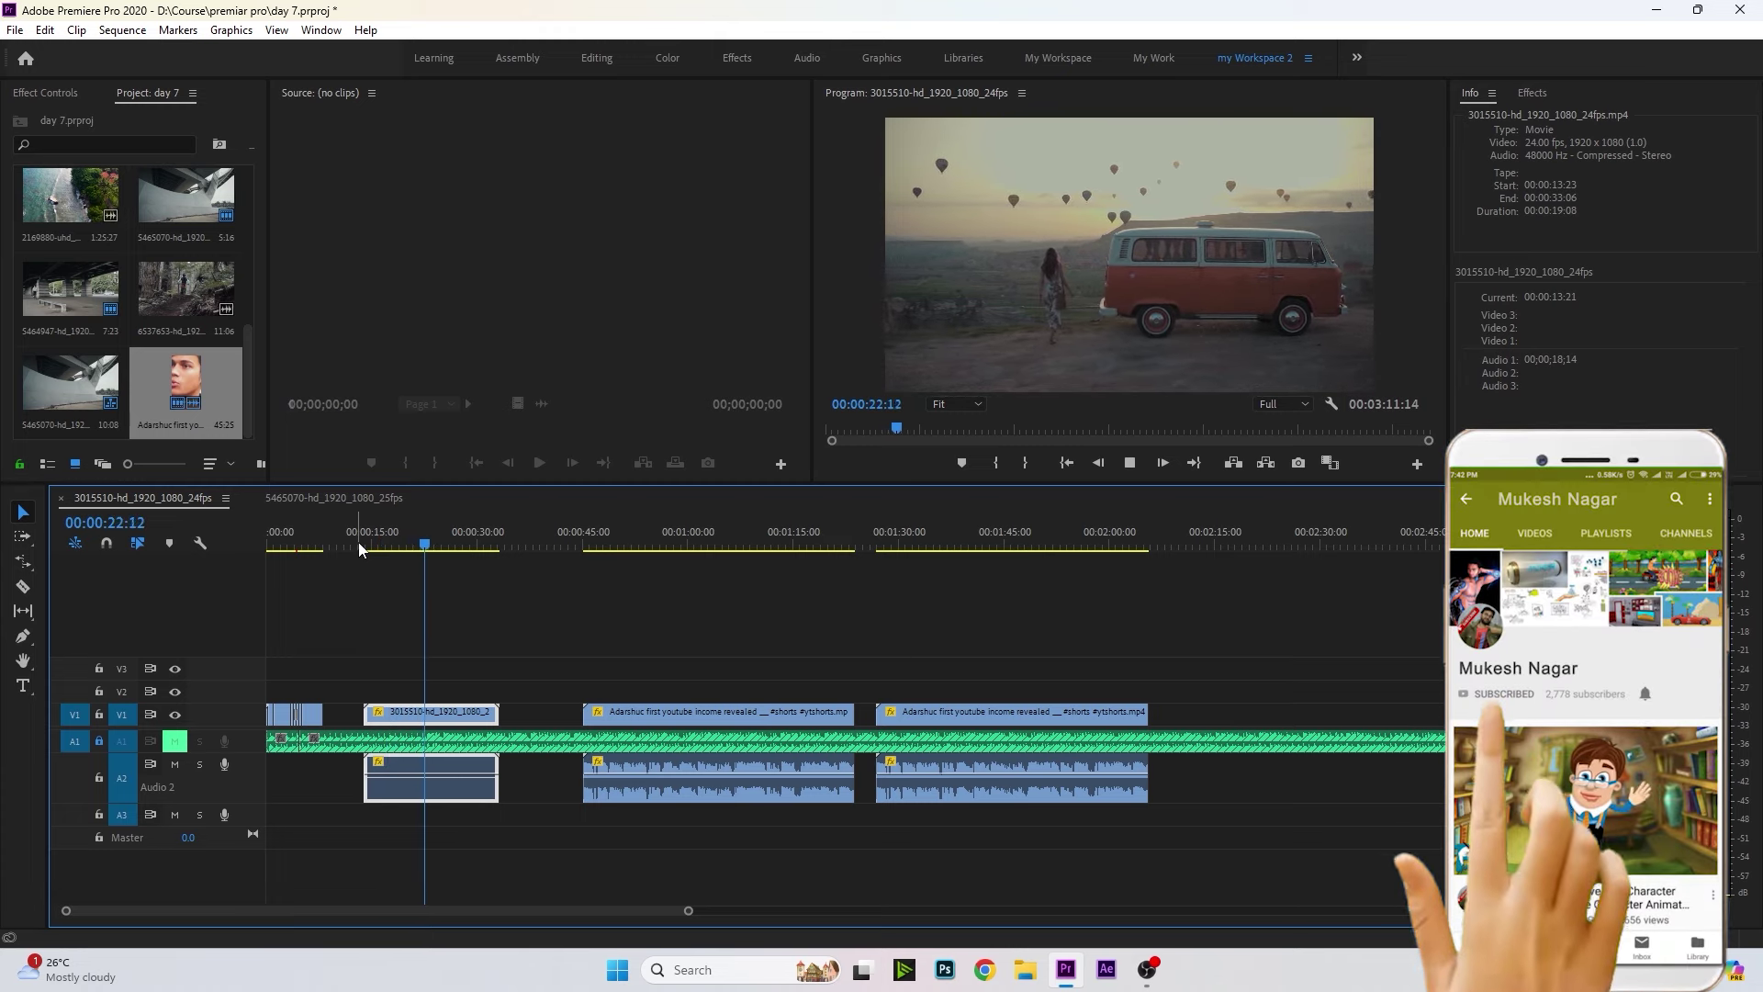
{"action": "key", "text": "space"}
Rate-stretch the van clip's start inward to -279.51% speed and preview the result.
{"action": "key", "text": "r"}
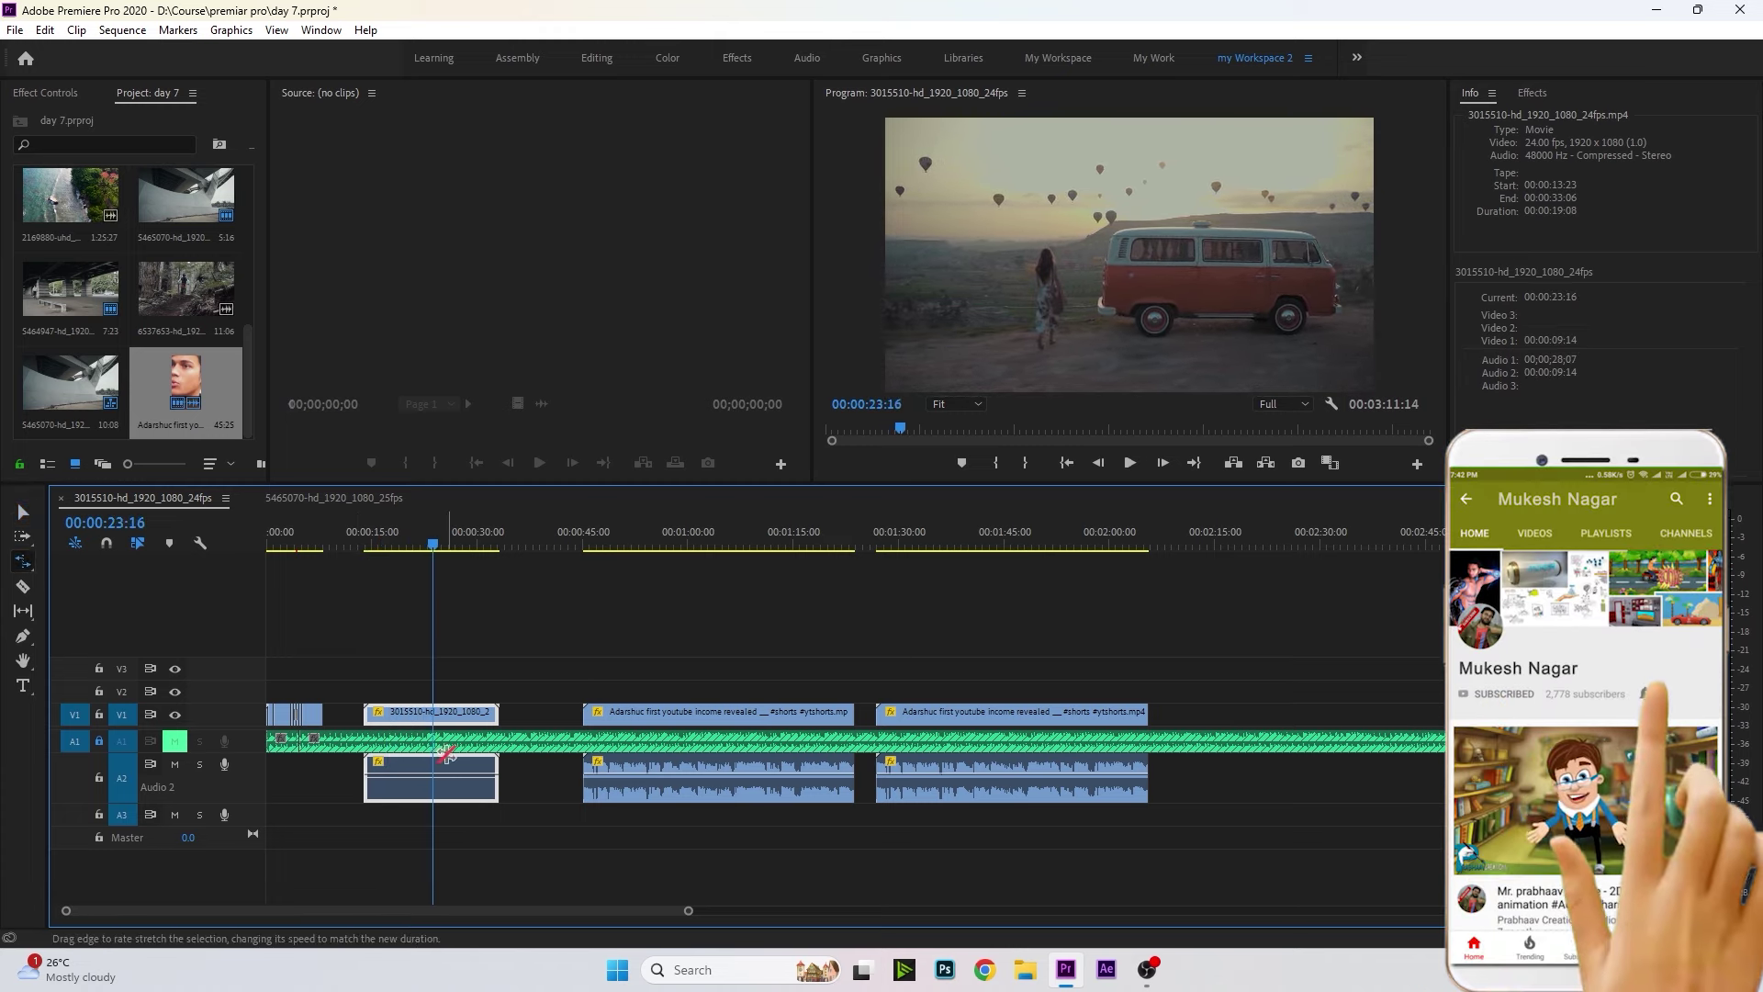
{"action": "left_click_drag", "start_coordinate": [365, 713], "coordinate": [411, 717]}
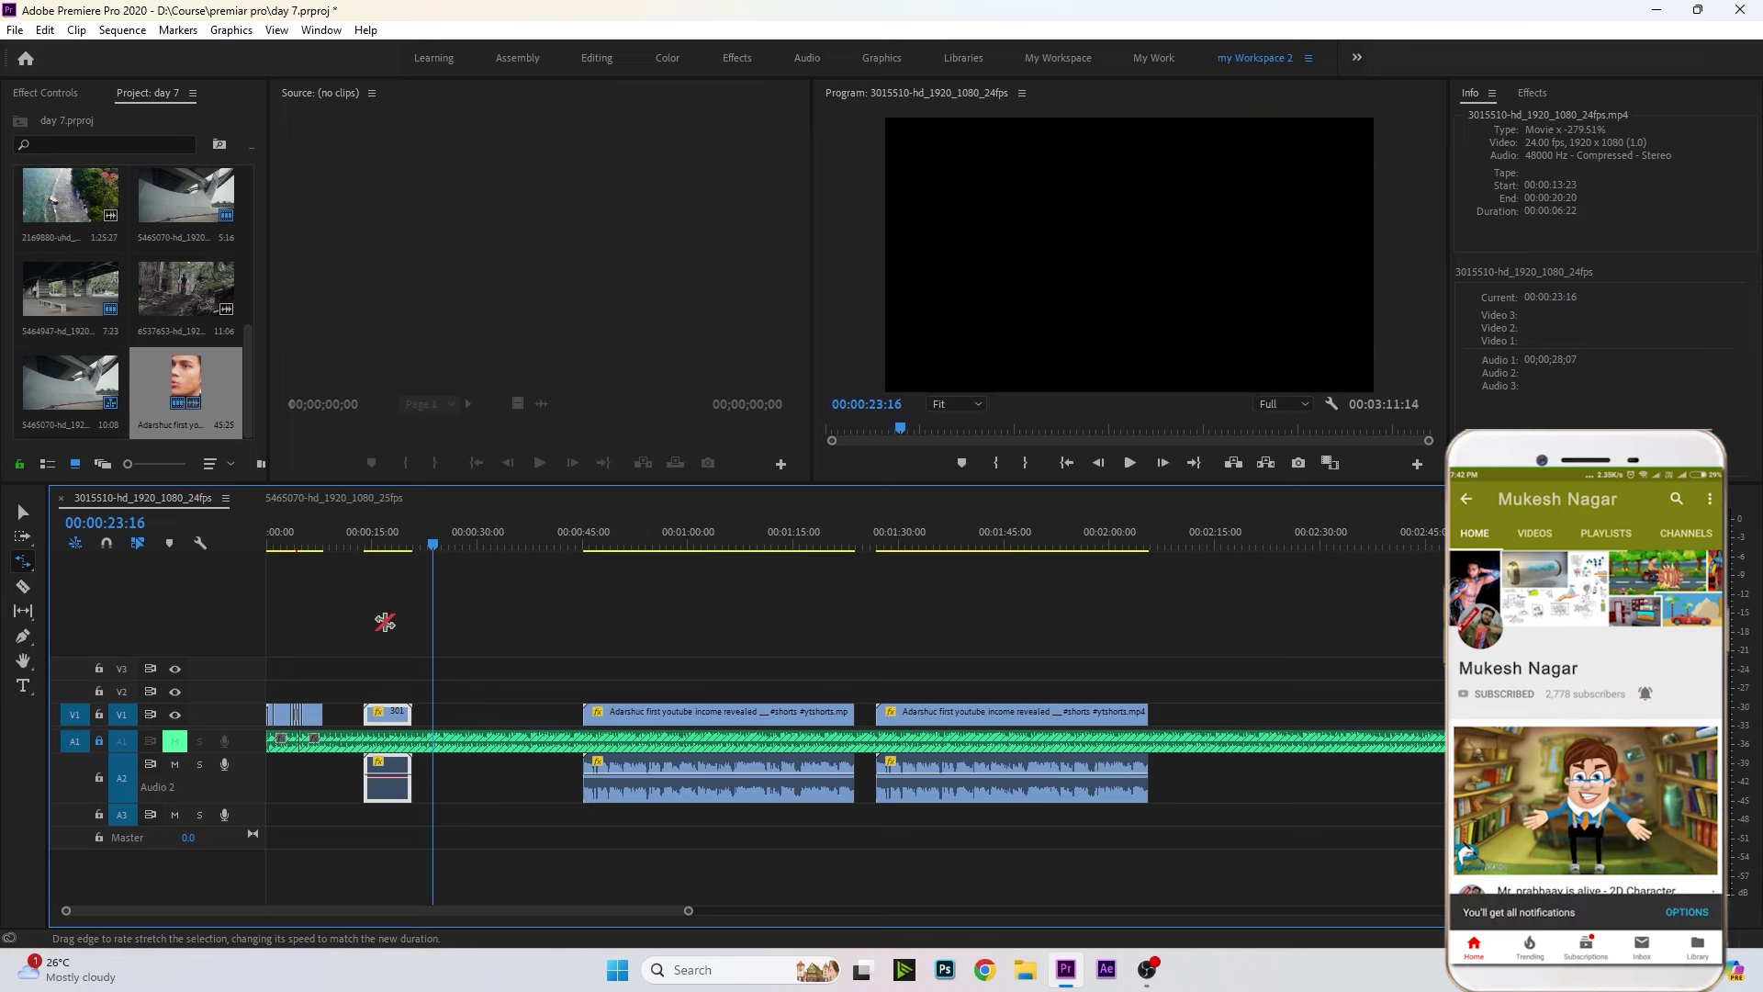
{"action": "left_click", "coordinate": [368, 548]}
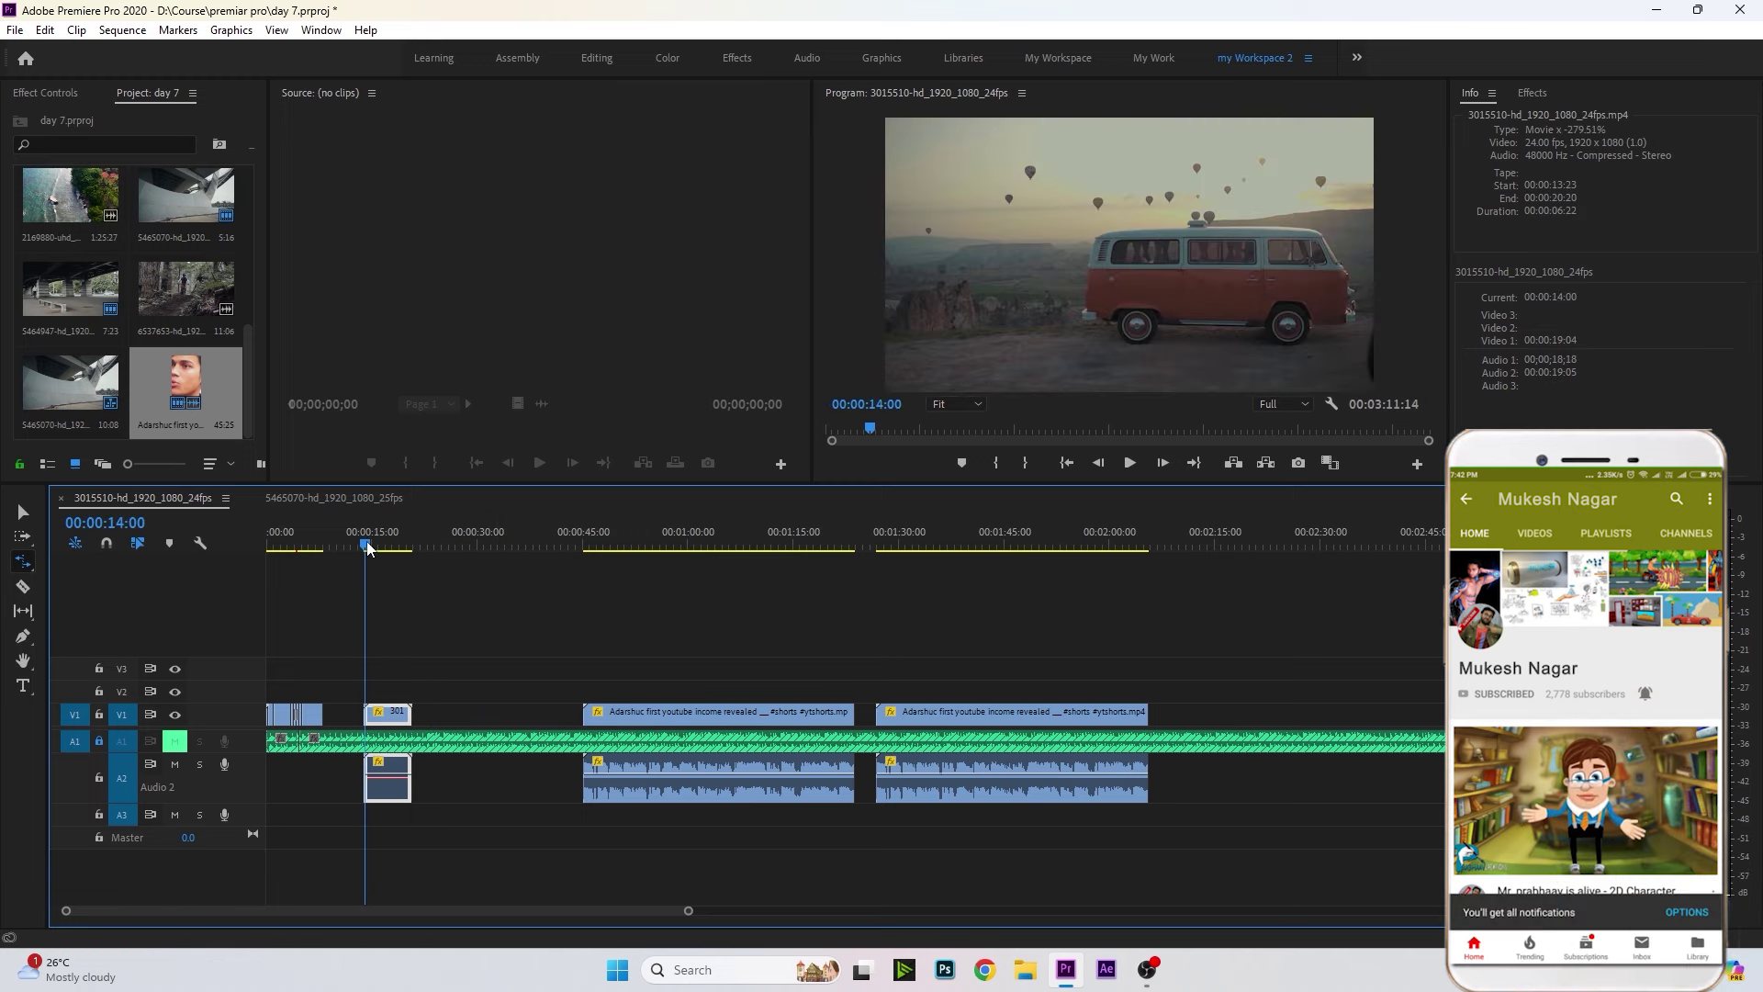
{"action": "key", "text": "space"}
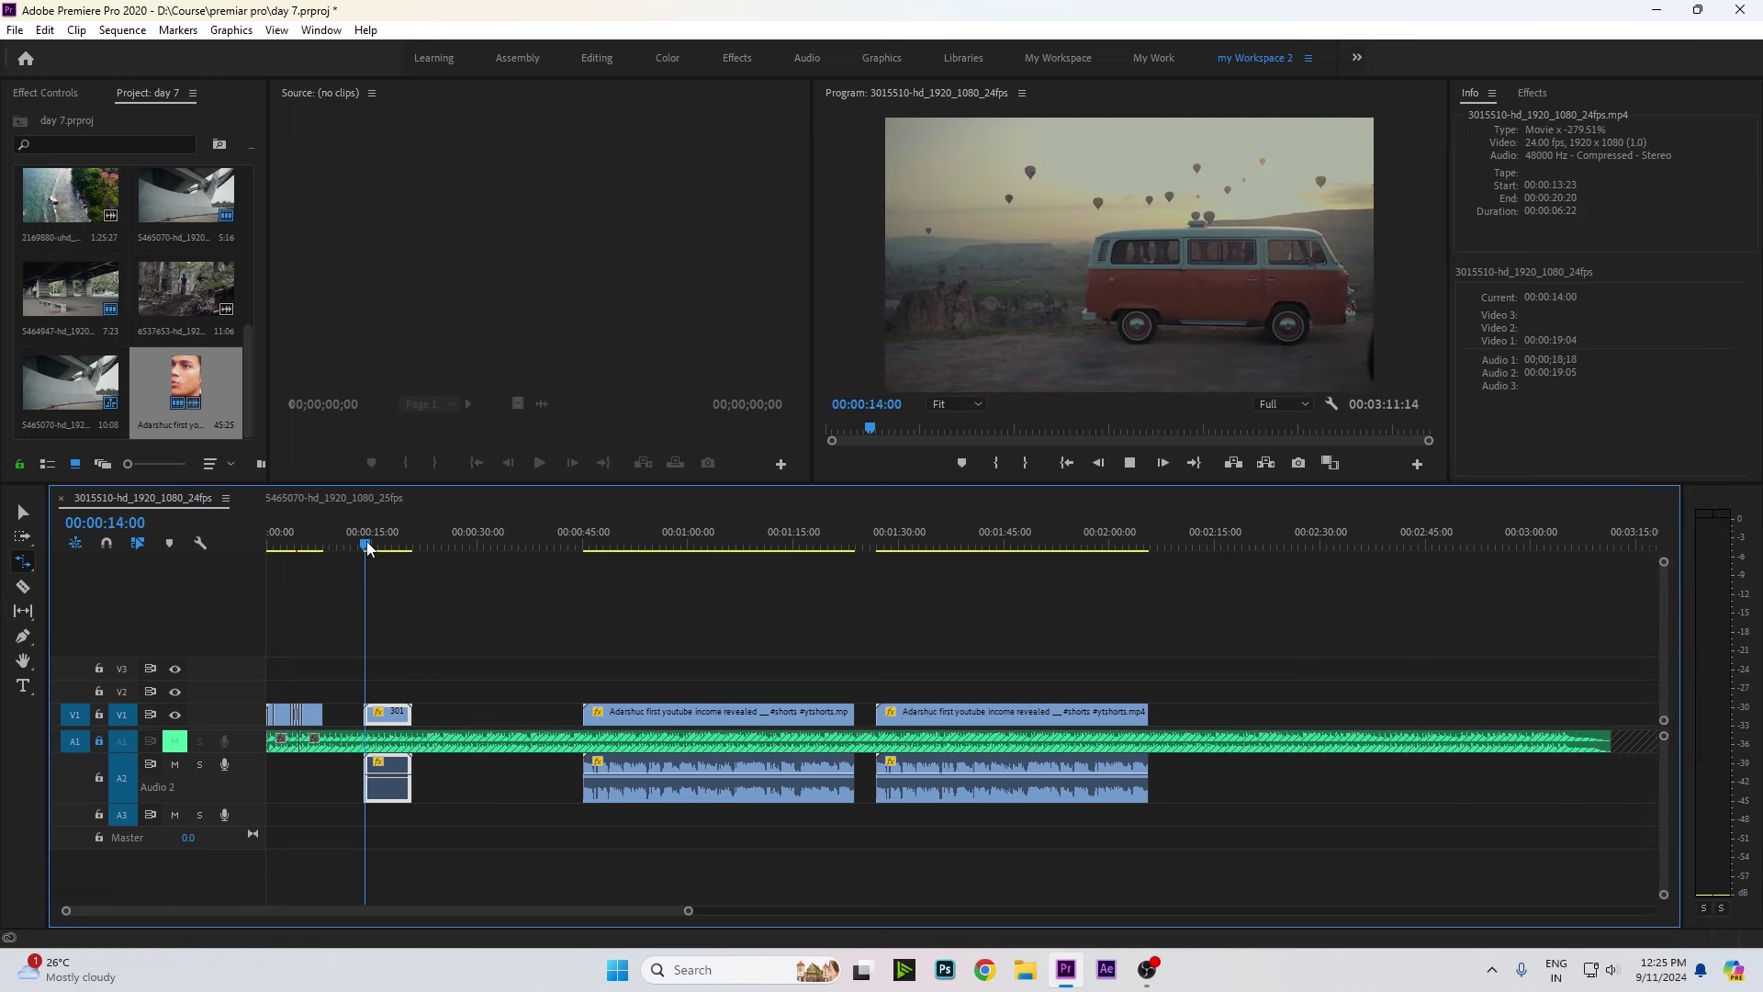
{"action": "key", "text": "space"}
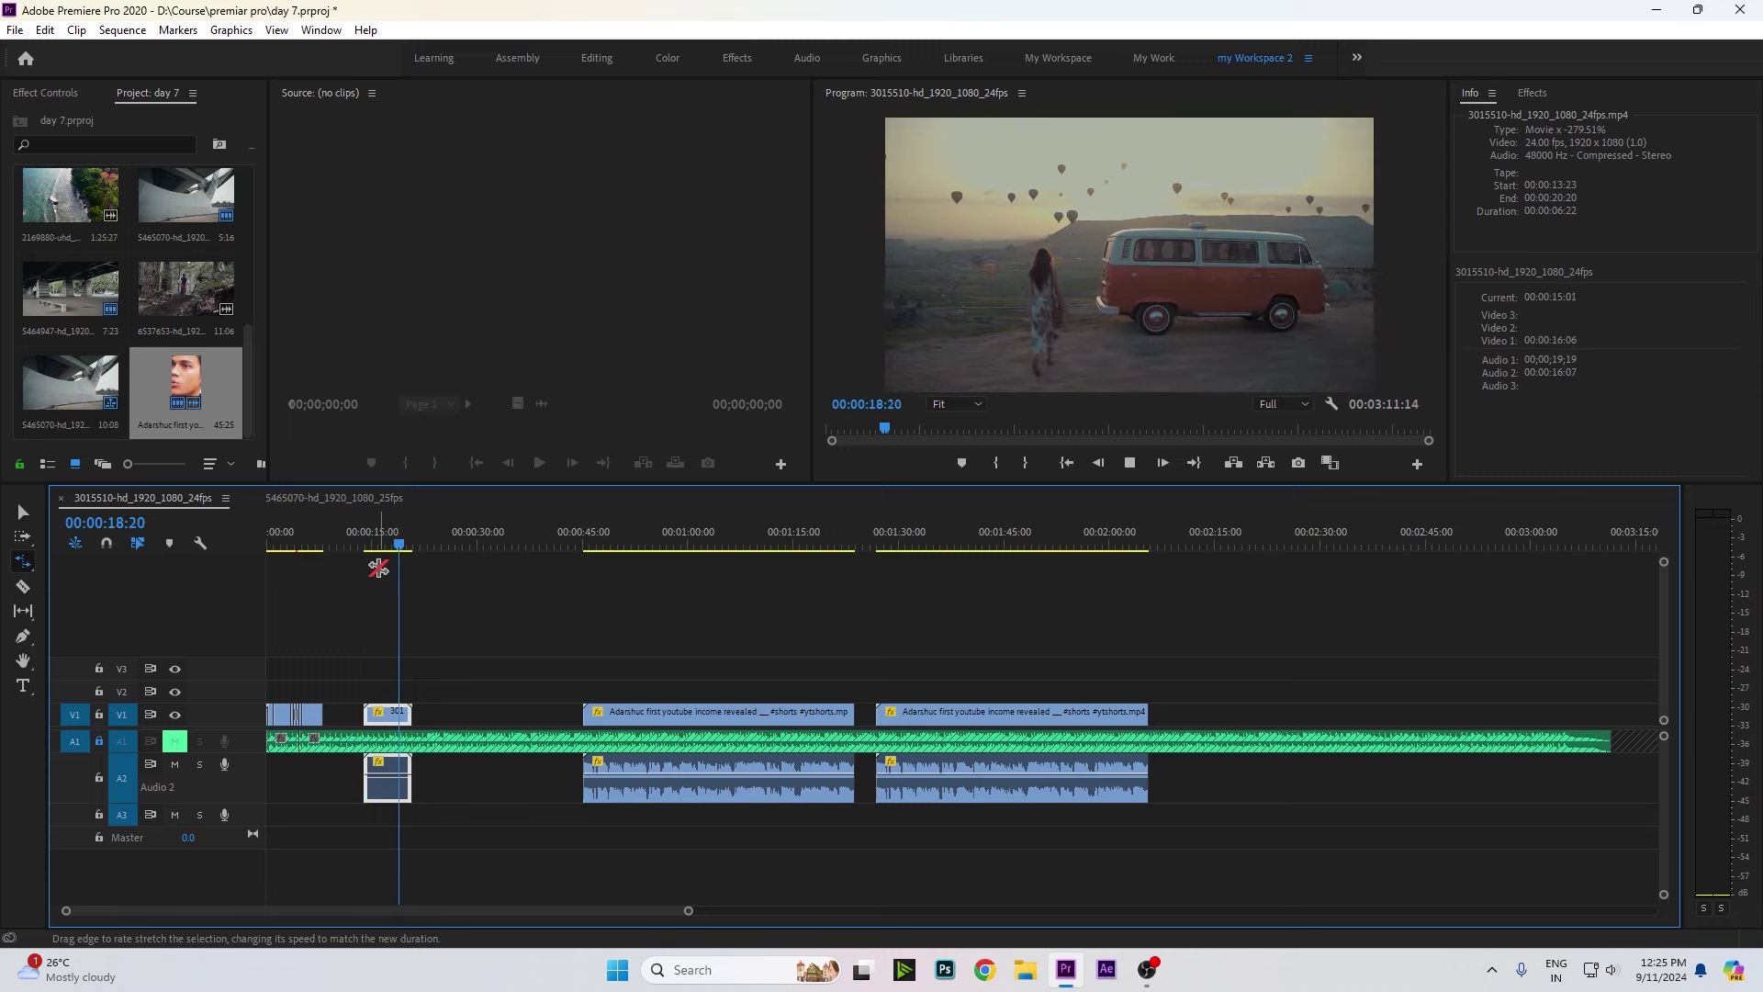
{"action": "key", "text": "space"}
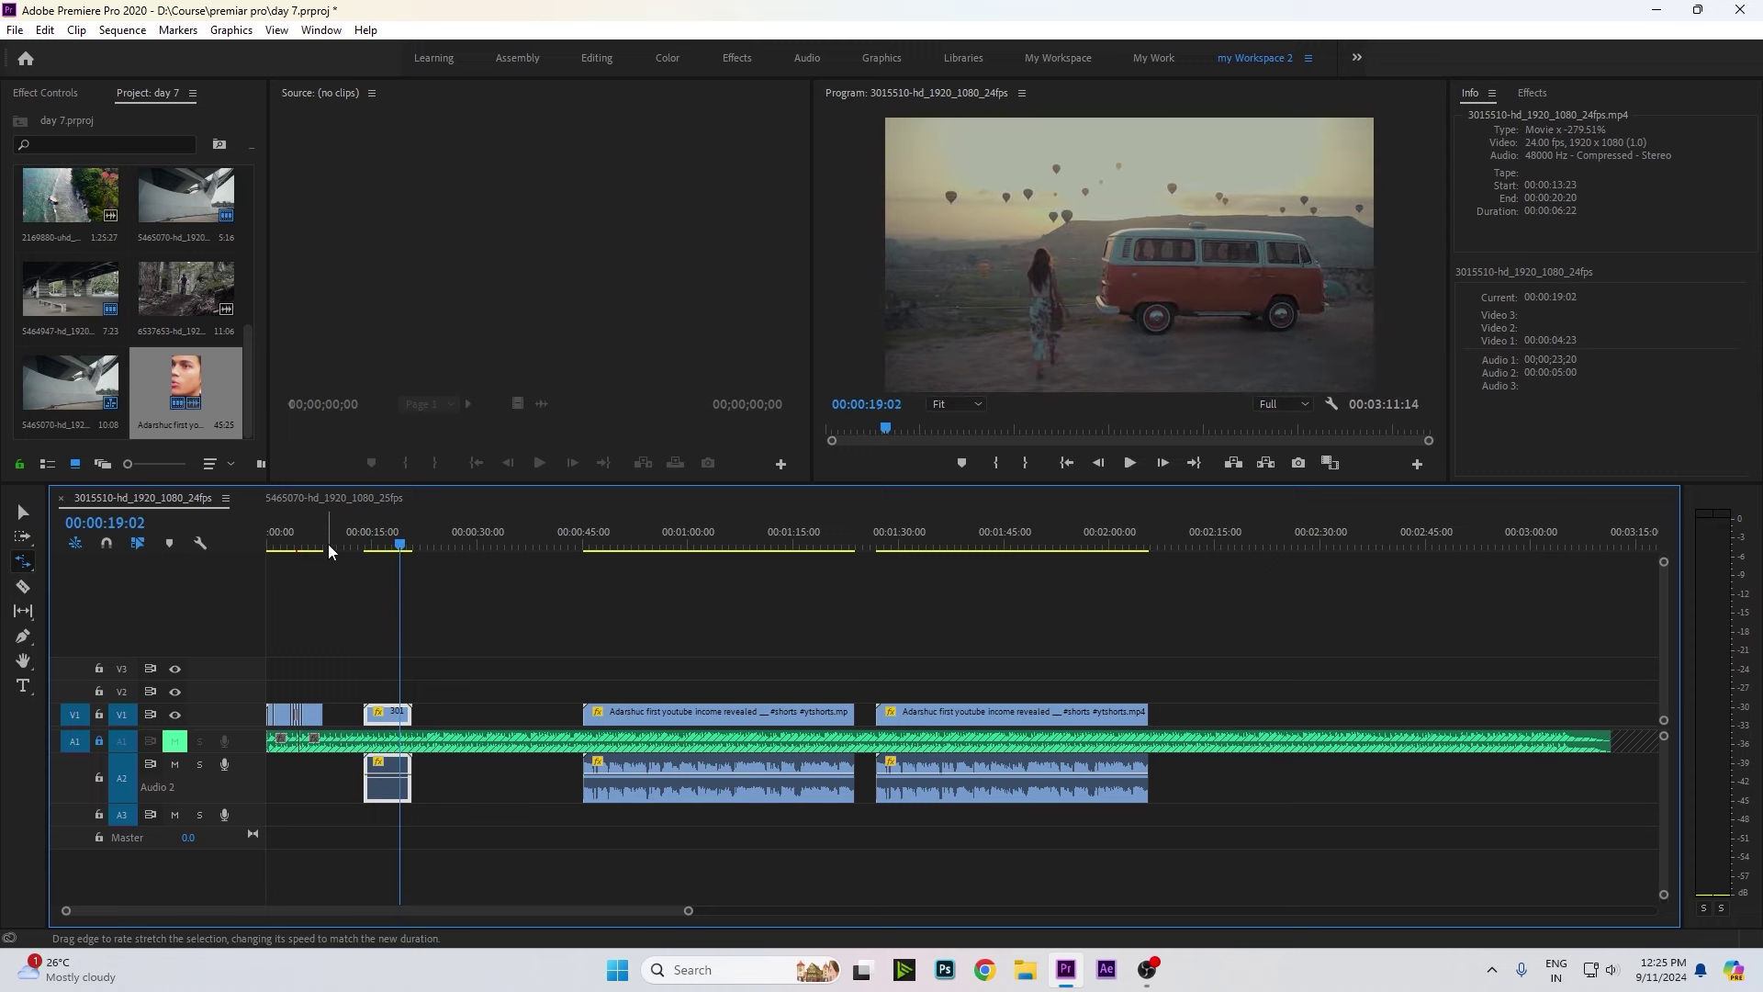
{"action": "key", "text": "Home"}
{"action": "left_click_drag", "start_coordinate": [688, 914], "coordinate": [272, 910]}
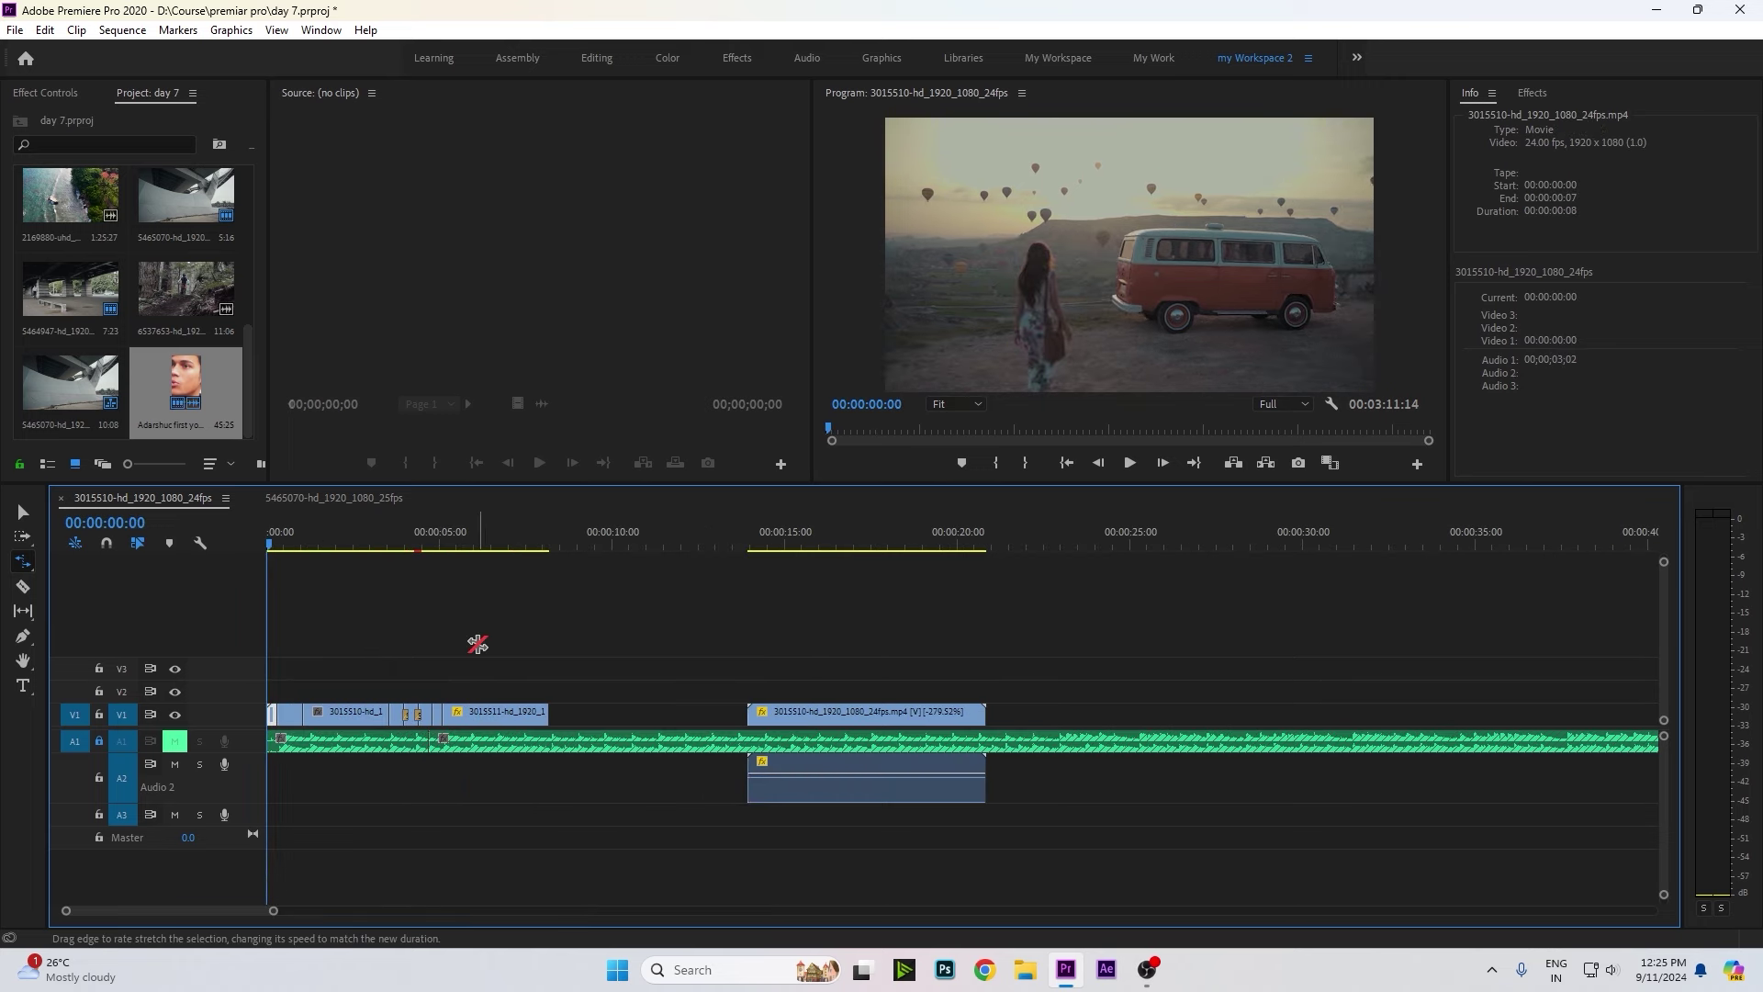
{"action": "key", "text": "space"}
{"action": "key", "text": "space"}
{"action": "key", "text": "v"}
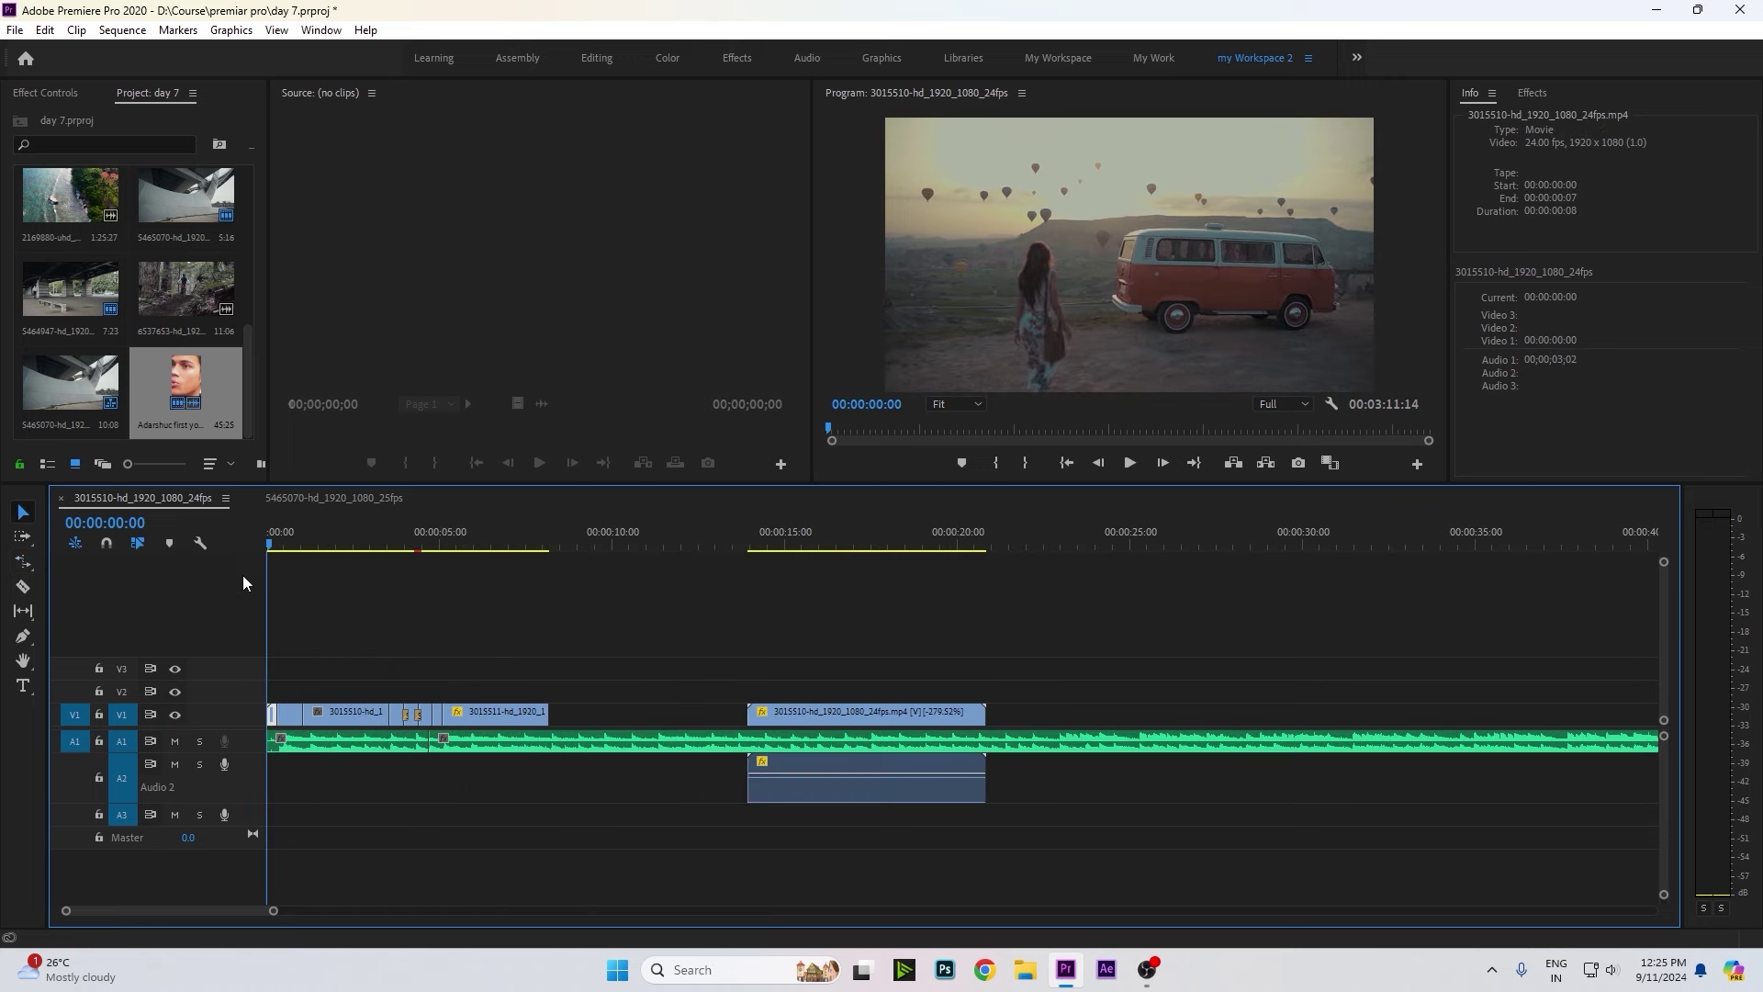
{"action": "key", "text": "="}
{"action": "key", "text": "Down"}
{"action": "key", "text": "Down"}
{"action": "key", "text": "Down"}
{"action": "key", "text": "space"}
{"action": "key", "text": "space"}
{"action": "left_click", "coordinate": [606, 549]}
{"action": "key", "text": "space"}
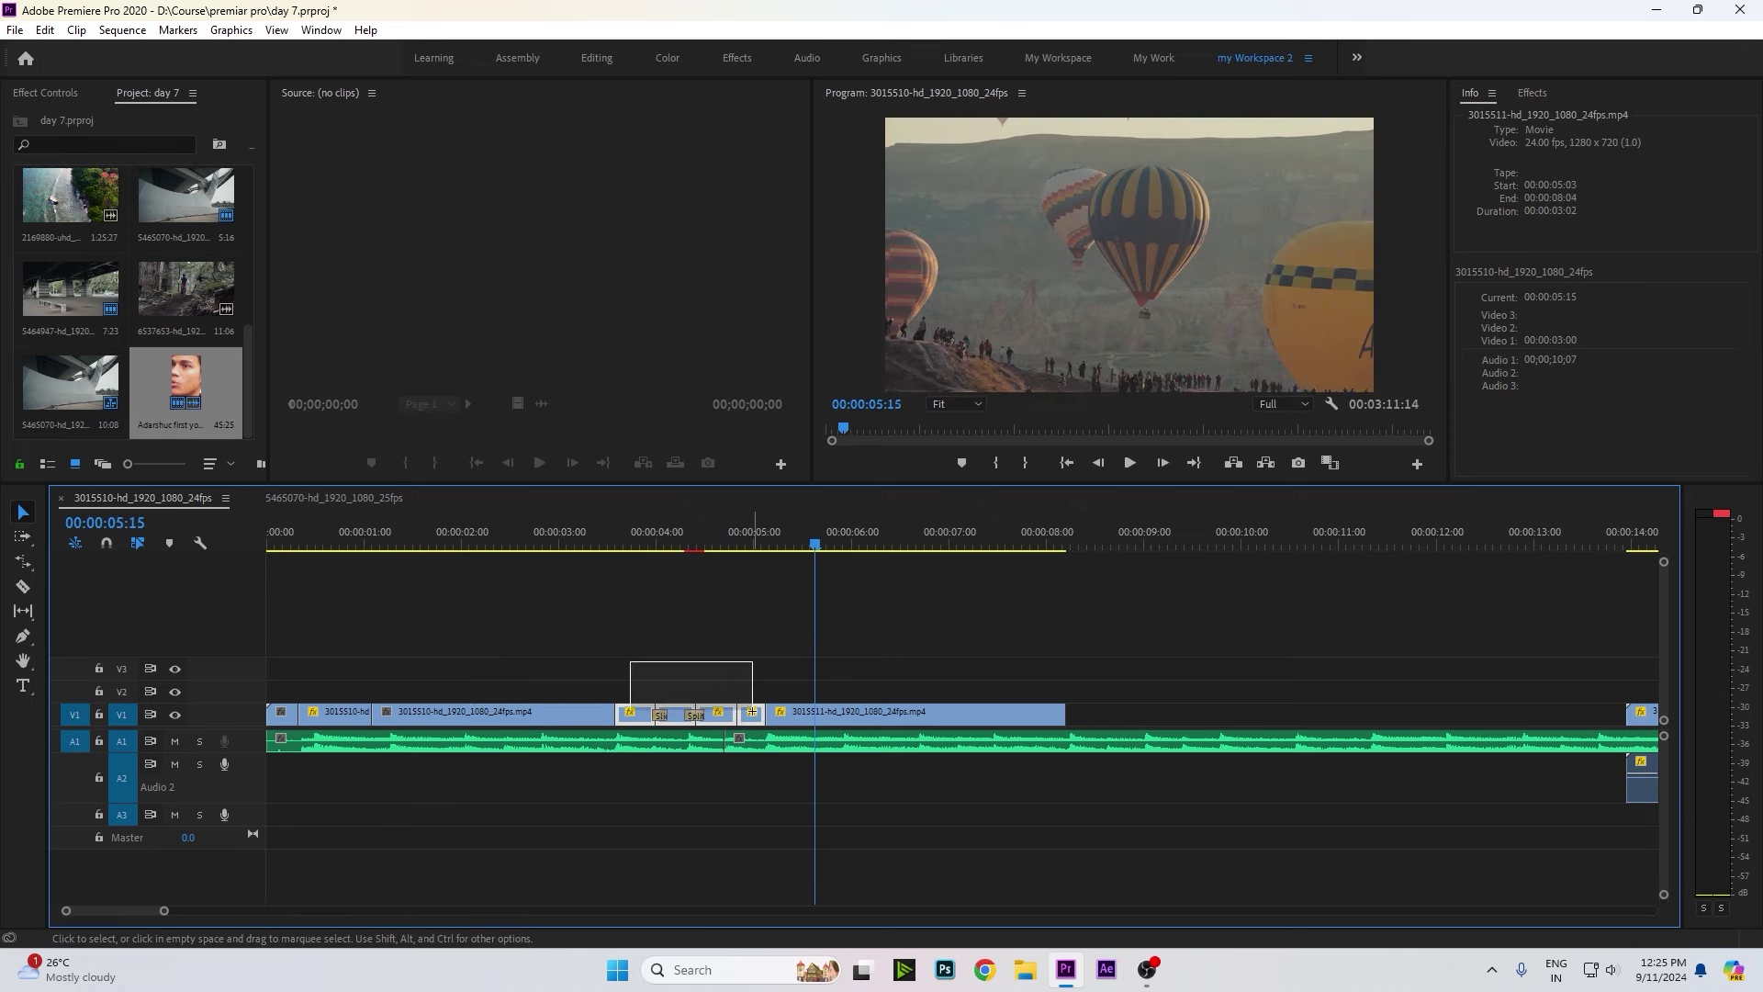
{"action": "left_click_drag", "start_coordinate": [617, 619], "coordinate": [765, 725]}
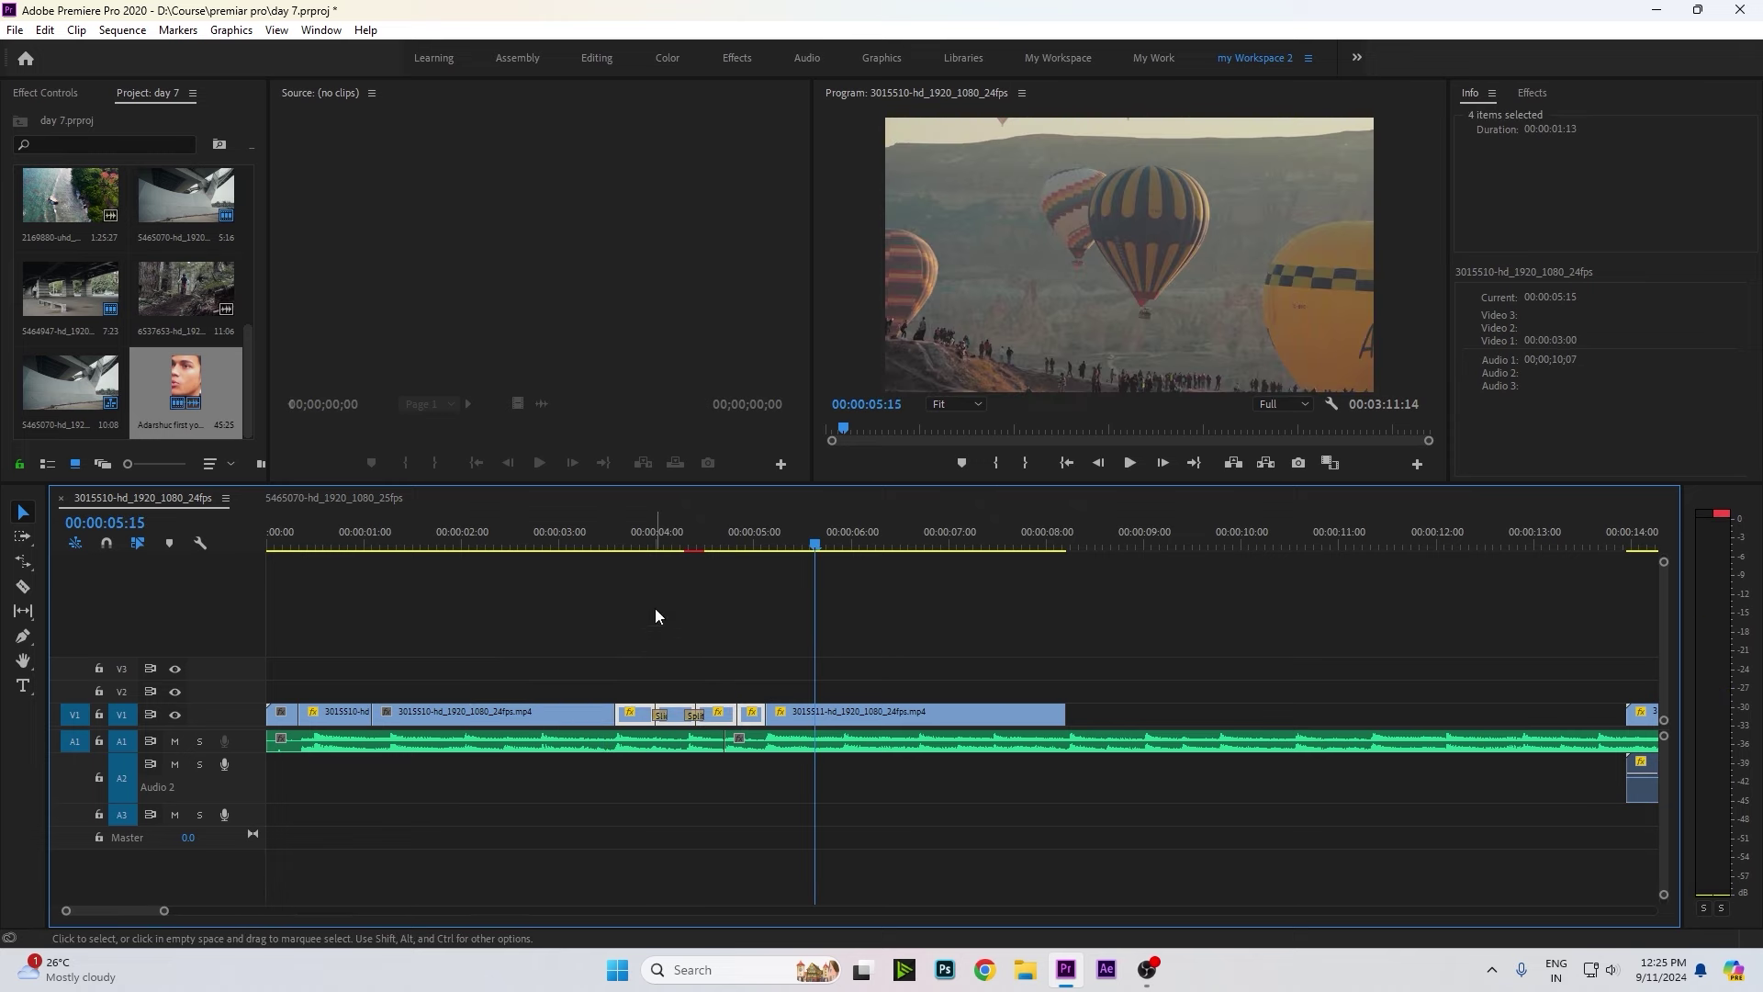
{"action": "left_click", "coordinate": [175, 715]}
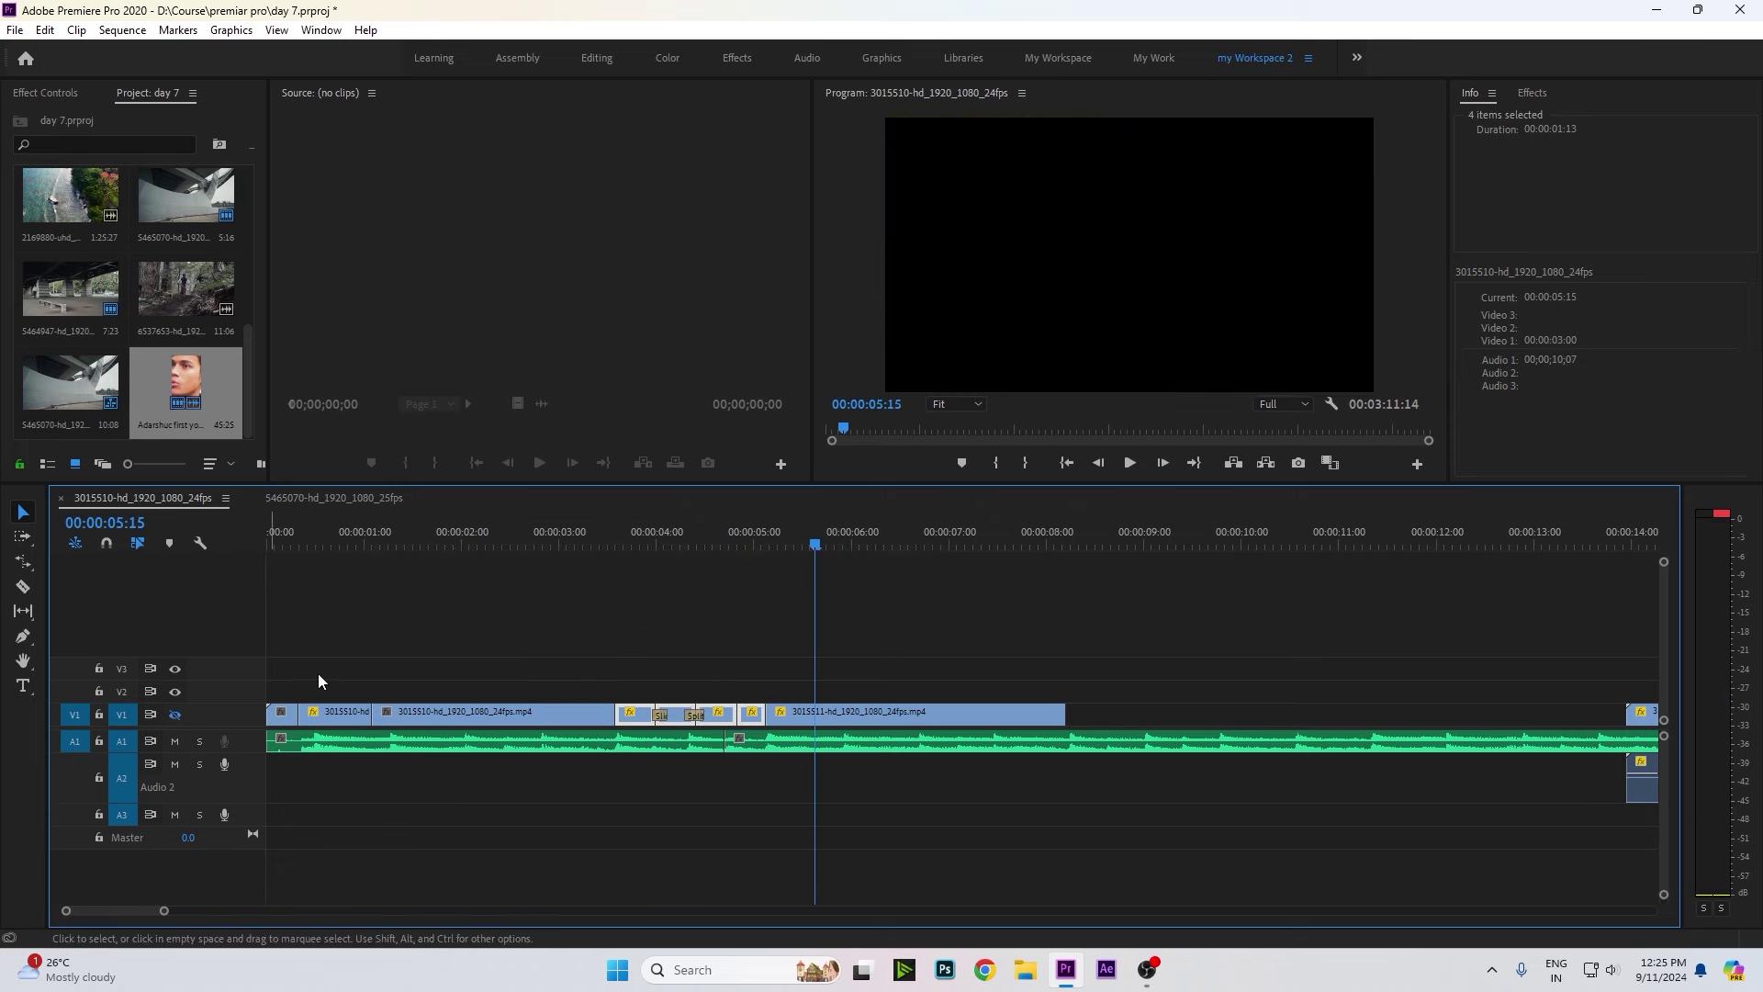
{"action": "left_click_drag", "start_coordinate": [394, 543], "coordinate": [637, 580]}
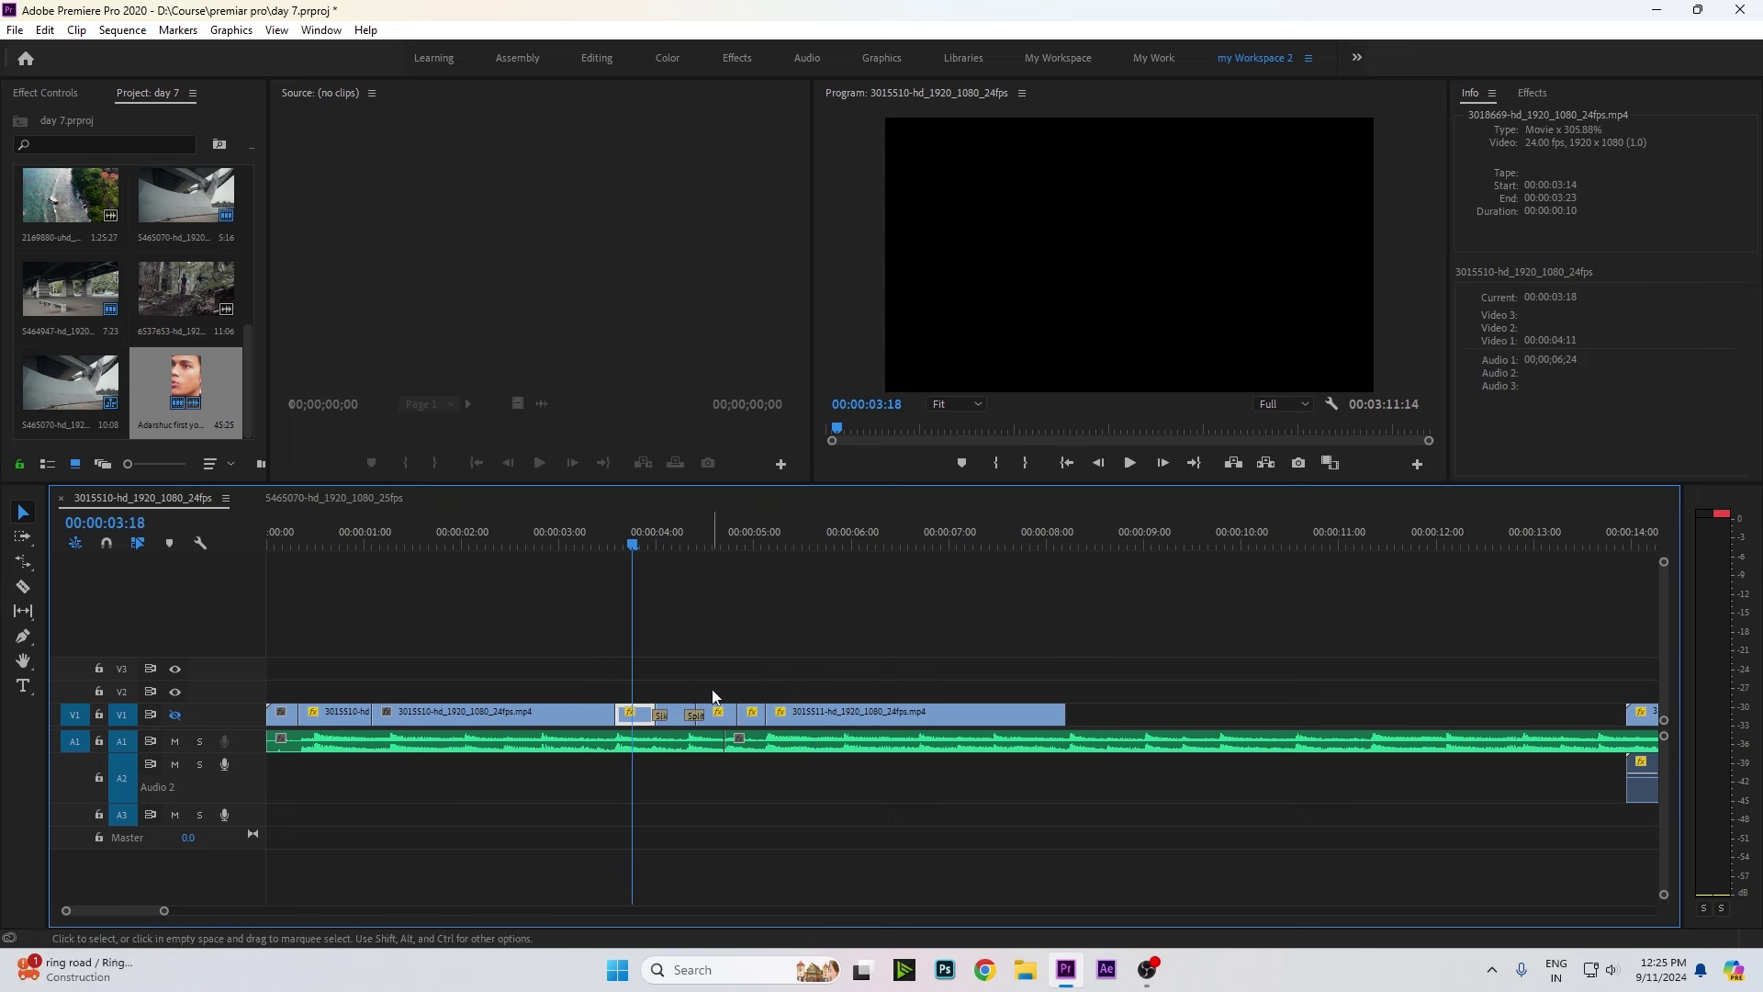
{"action": "left_click", "coordinate": [641, 542]}
{"action": "left_click", "coordinate": [168, 718]}
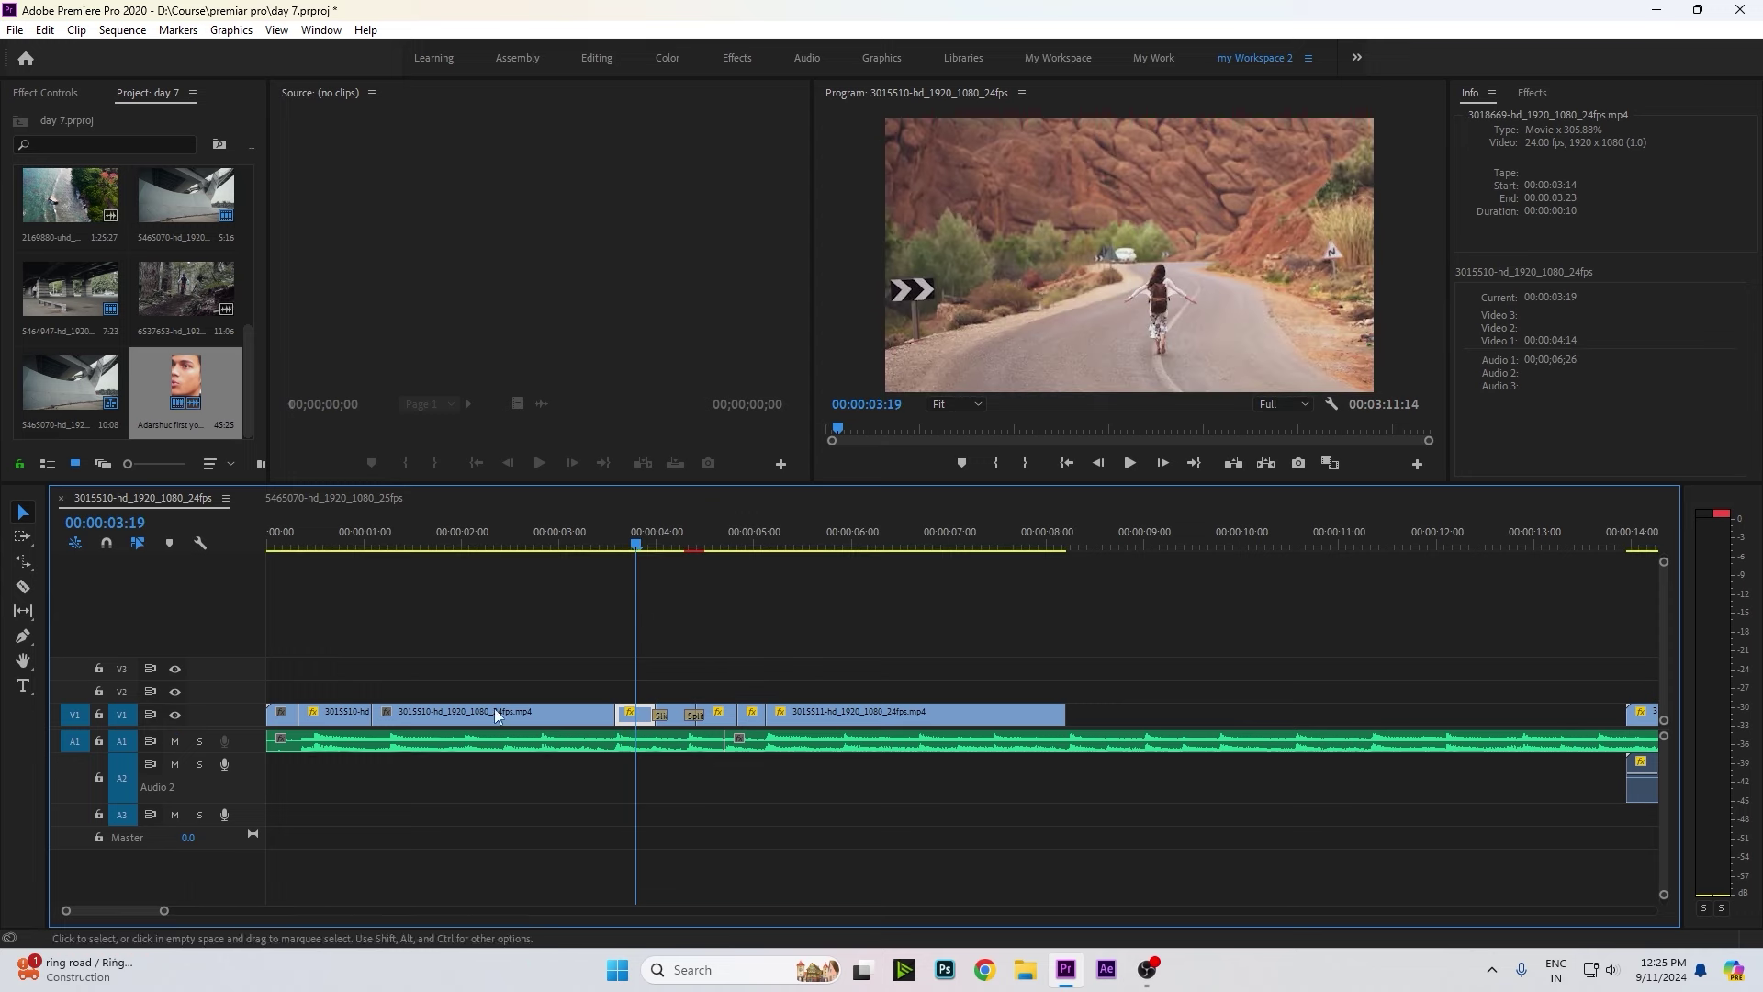
{"action": "left_click_drag", "start_coordinate": [647, 683], "coordinate": [716, 715]}
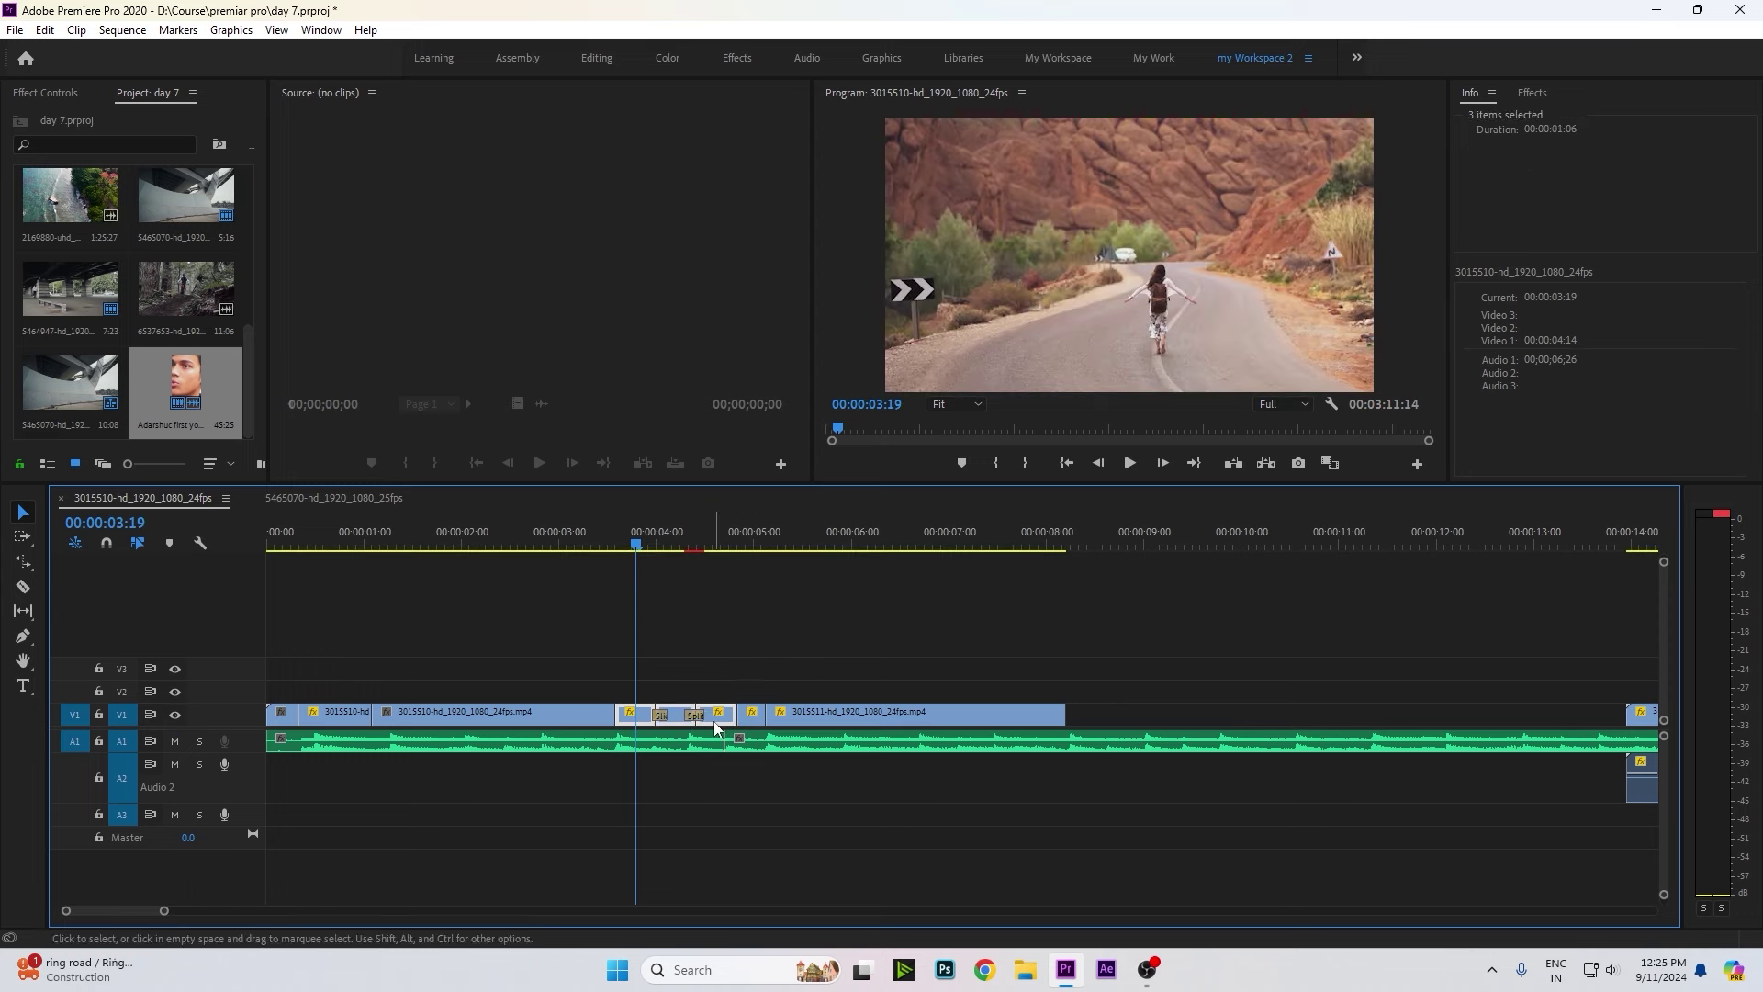
Uncheck Enable for the three selected short clips and scrub across them to preview.
{"action": "right_click", "coordinate": [715, 716]}
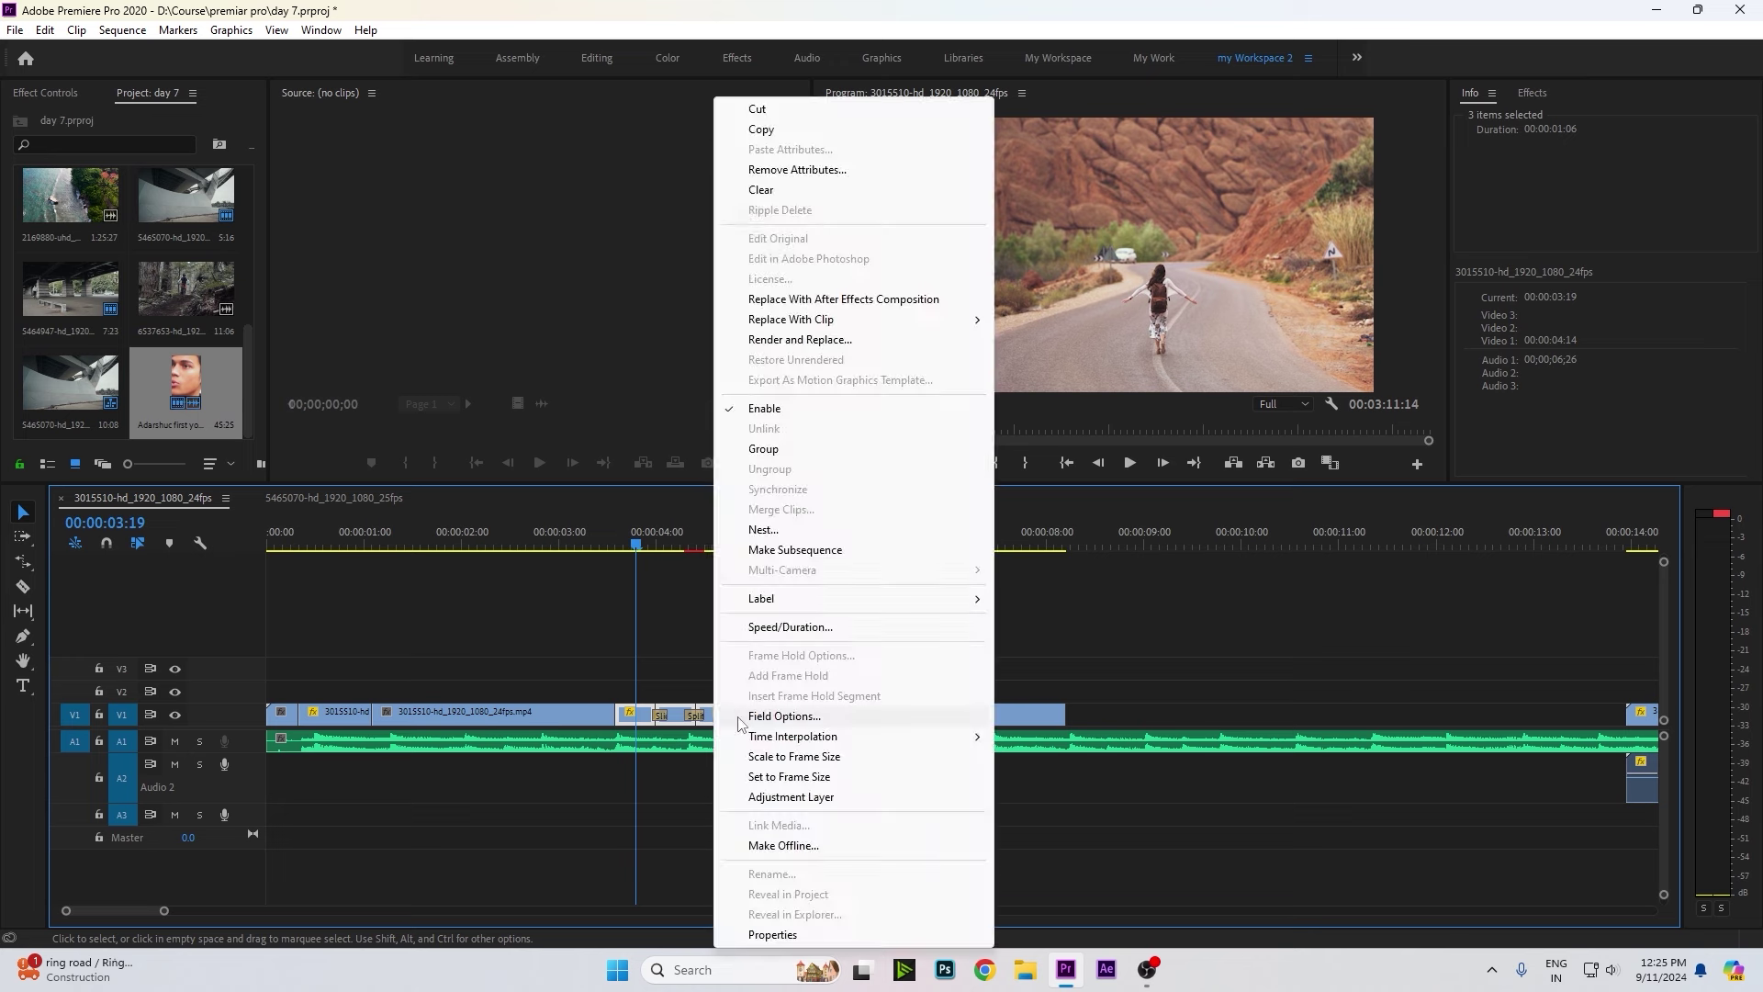
{"action": "left_click", "coordinate": [758, 409]}
{"action": "left_click", "coordinate": [696, 639]}
{"action": "left_click", "coordinate": [551, 545]}
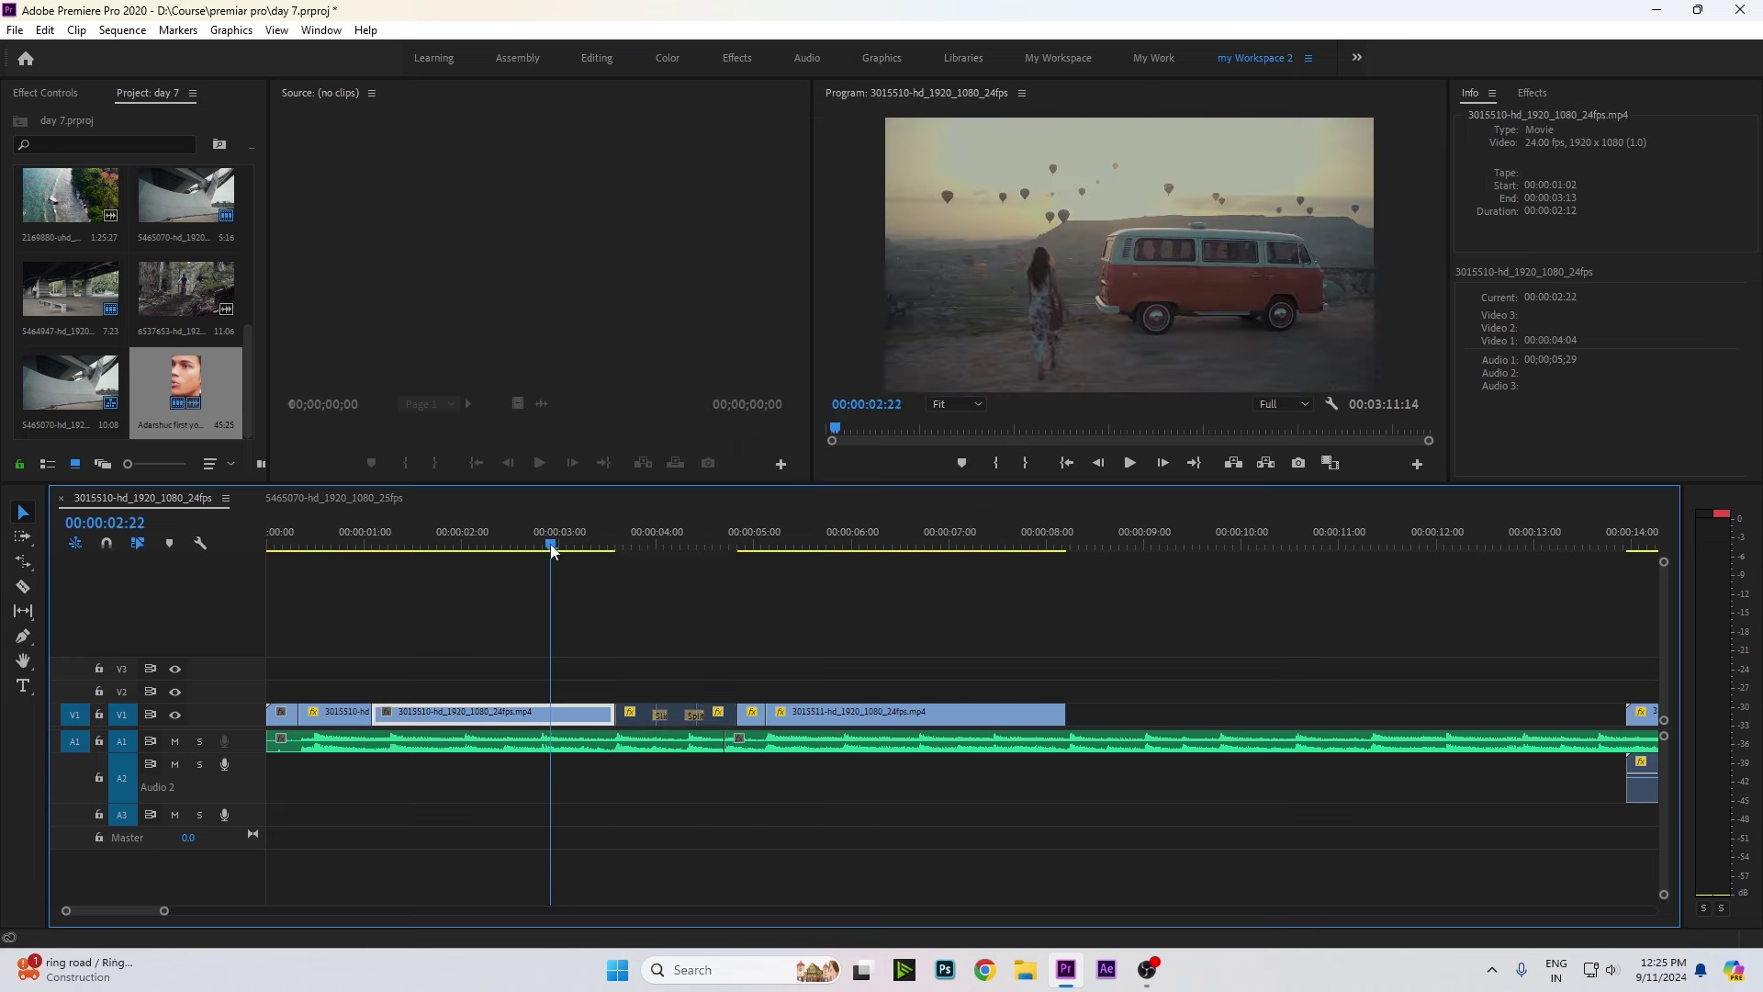
{"action": "left_click_drag", "start_coordinate": [552, 546], "coordinate": [542, 546]}
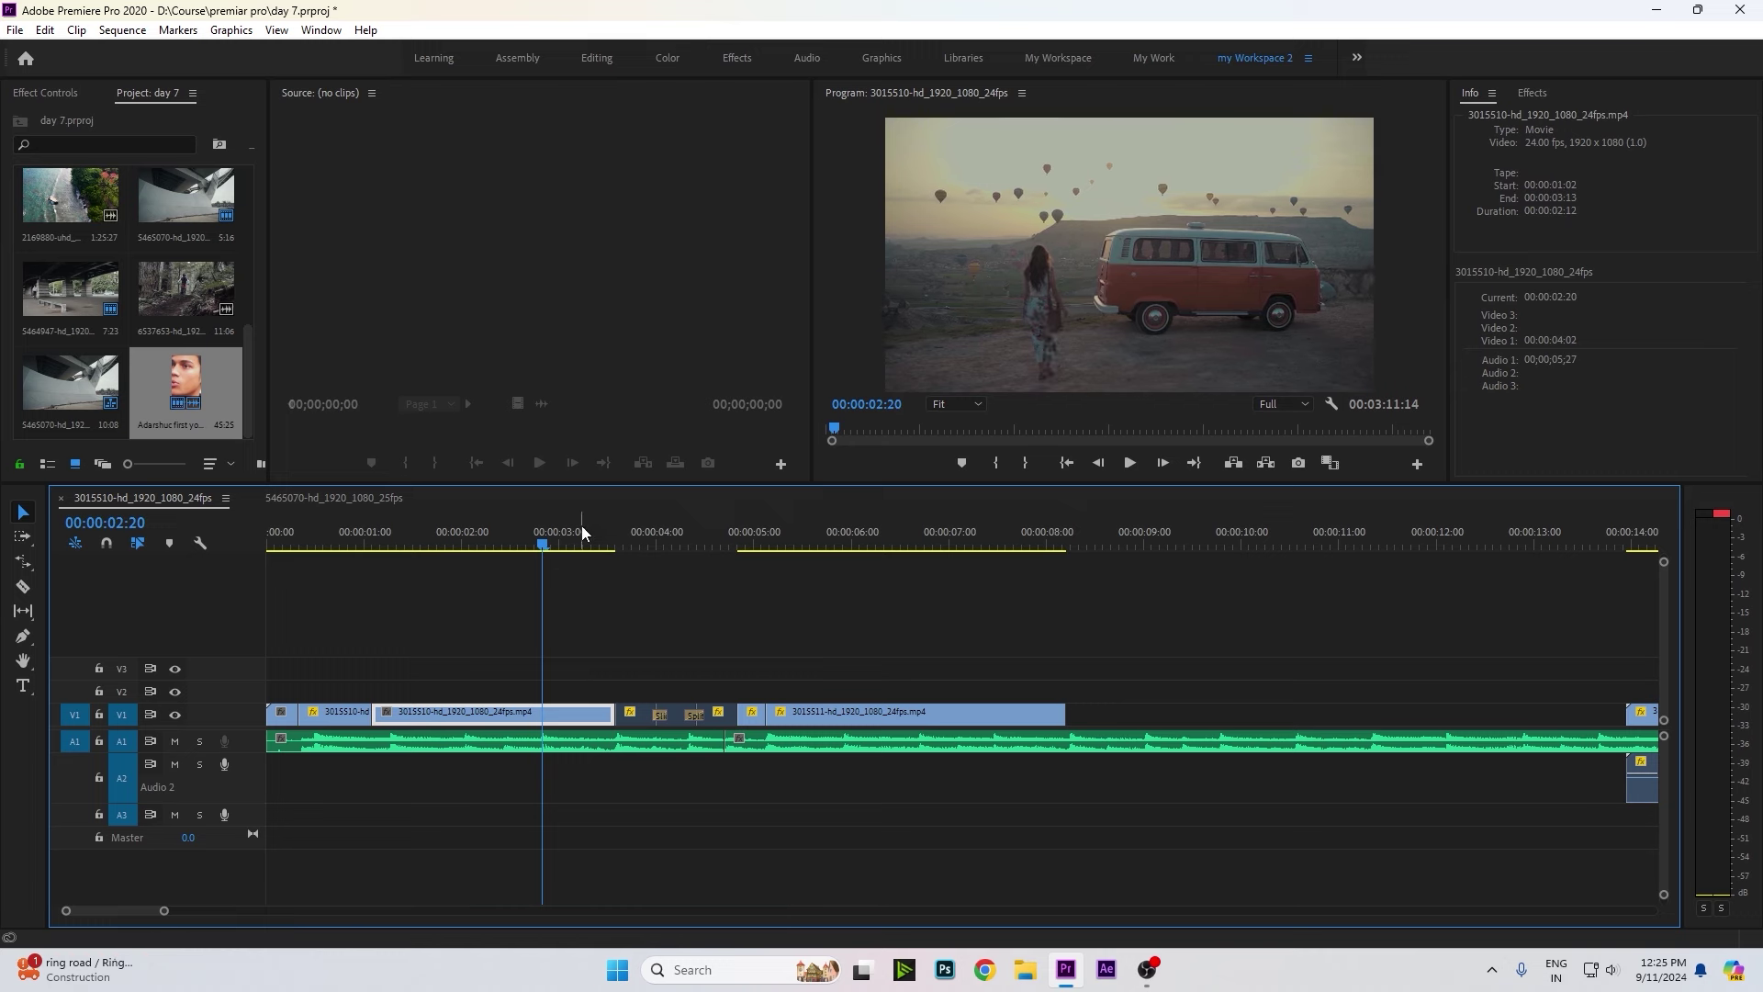
{"action": "left_click_drag", "start_coordinate": [386, 533], "coordinate": [531, 529]}
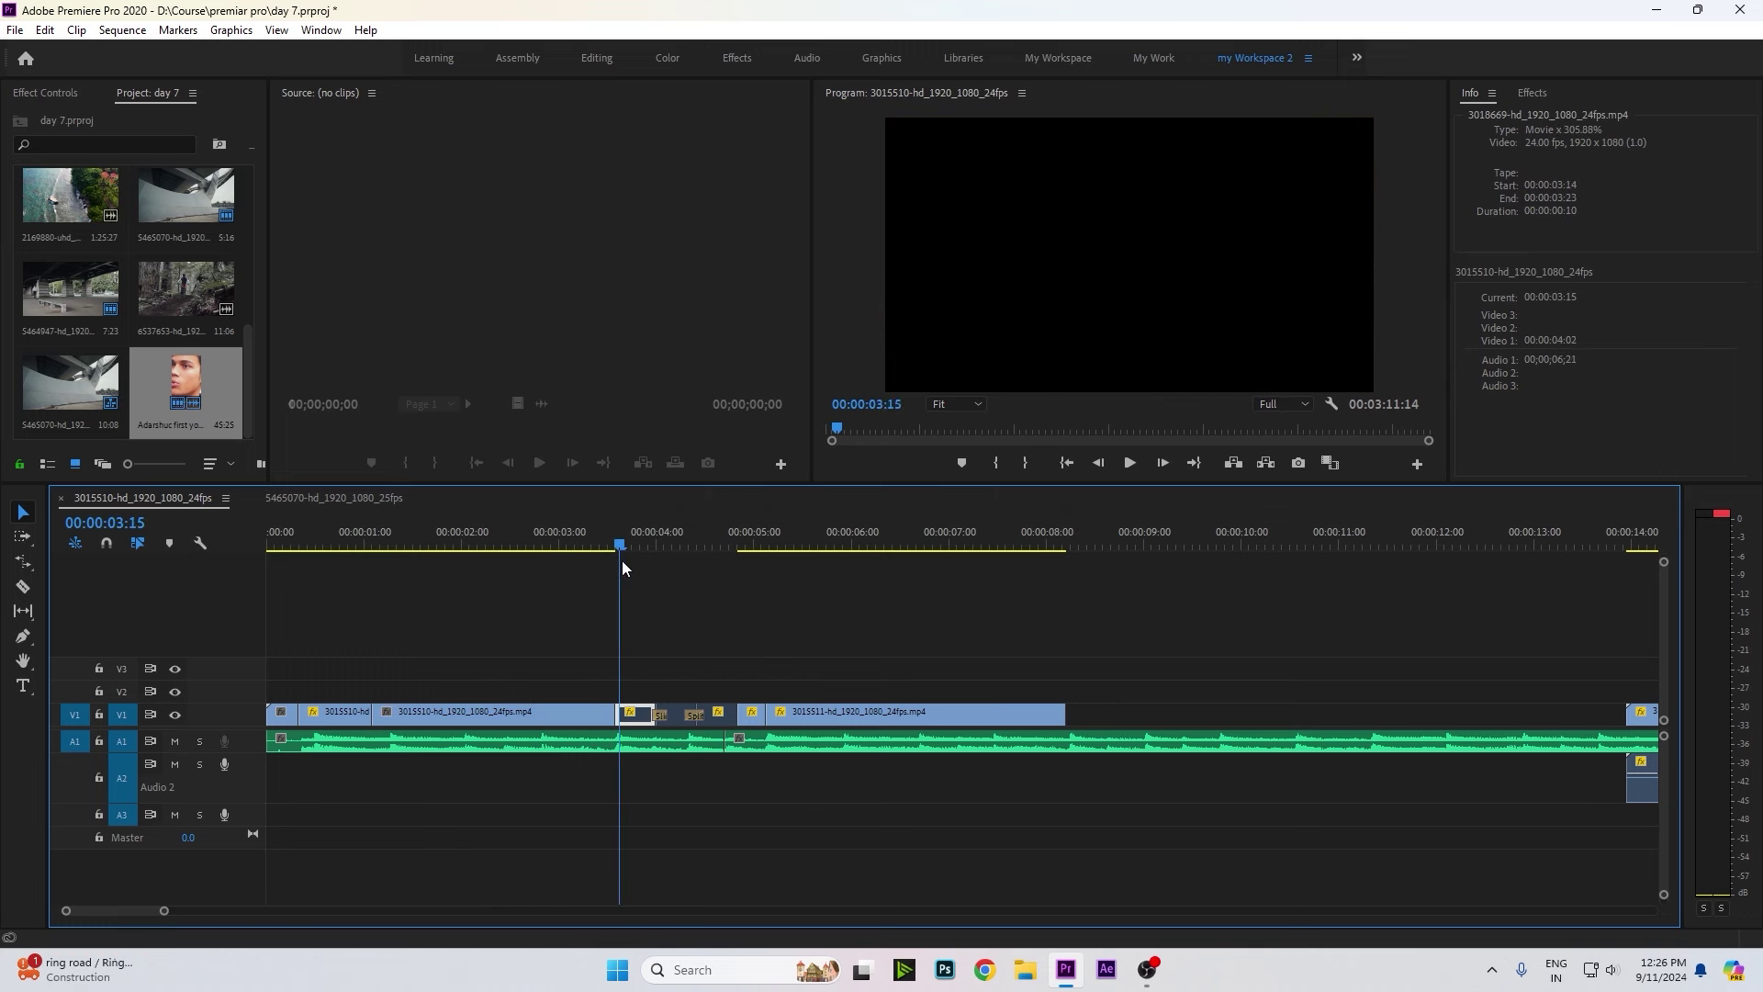
{"action": "mouse_move", "coordinate": [530, 529]}
{"action": "left_mouse_down"}
{"action": "mouse_move", "coordinate": [498, 532]}
{"action": "mouse_move", "coordinate": [611, 542]}
{"action": "mouse_move", "coordinate": [526, 542]}
{"action": "left_mouse_up"}
{"action": "scroll", "coordinate": [194, 336], "scroll_direction": "up", "scroll_amount": 5}
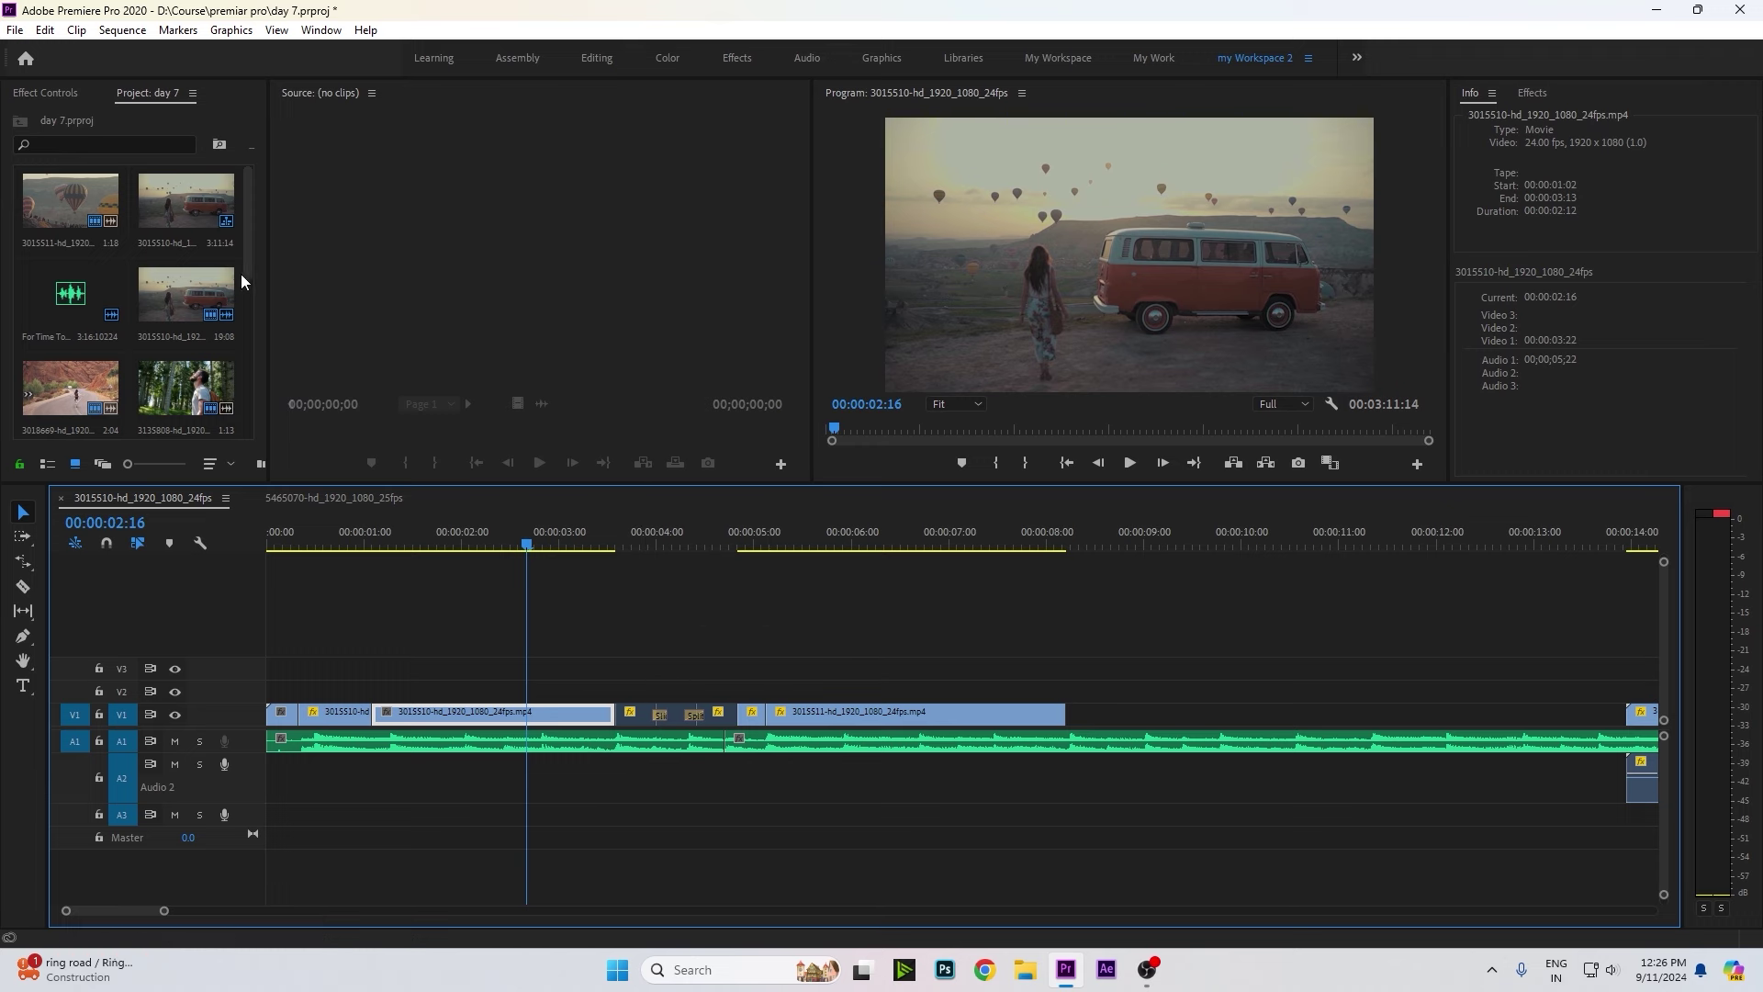
Load the 5465070 BMX clip into the Source Monitor, marking In at 1:02 and Out at 2:15.
{"action": "scroll", "coordinate": [189, 303], "scroll_direction": "down", "scroll_amount": 2}
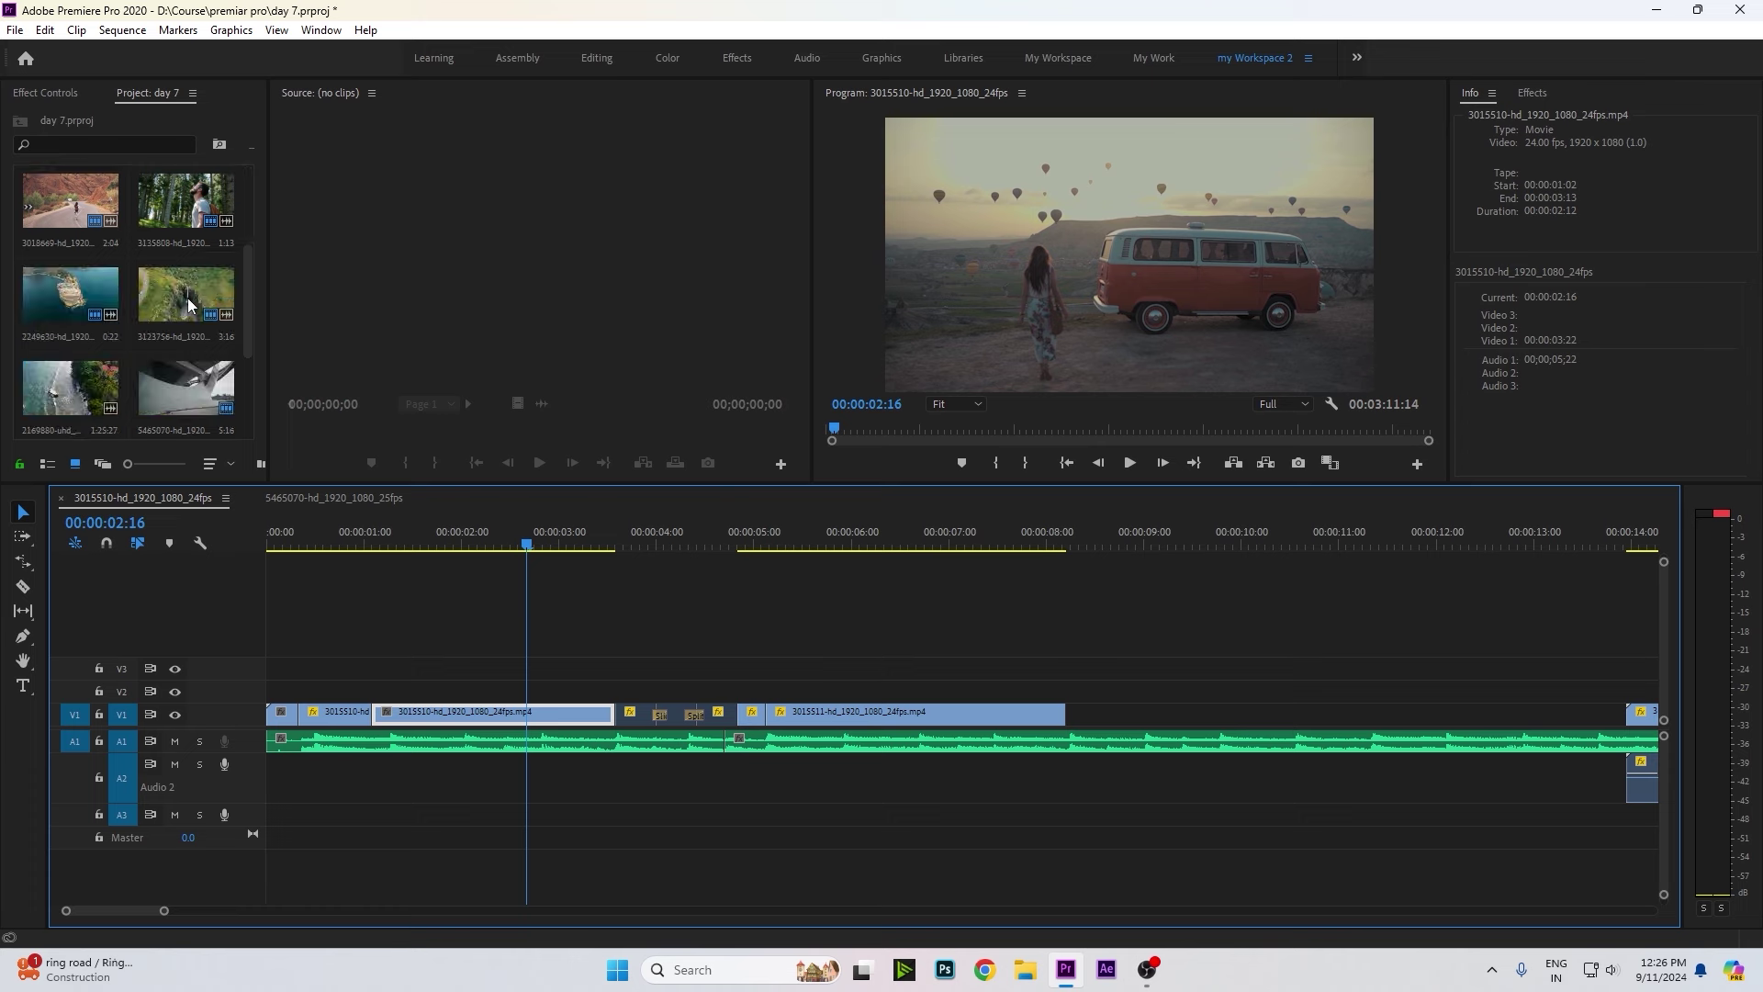
{"action": "double_click", "coordinate": [153, 404]}
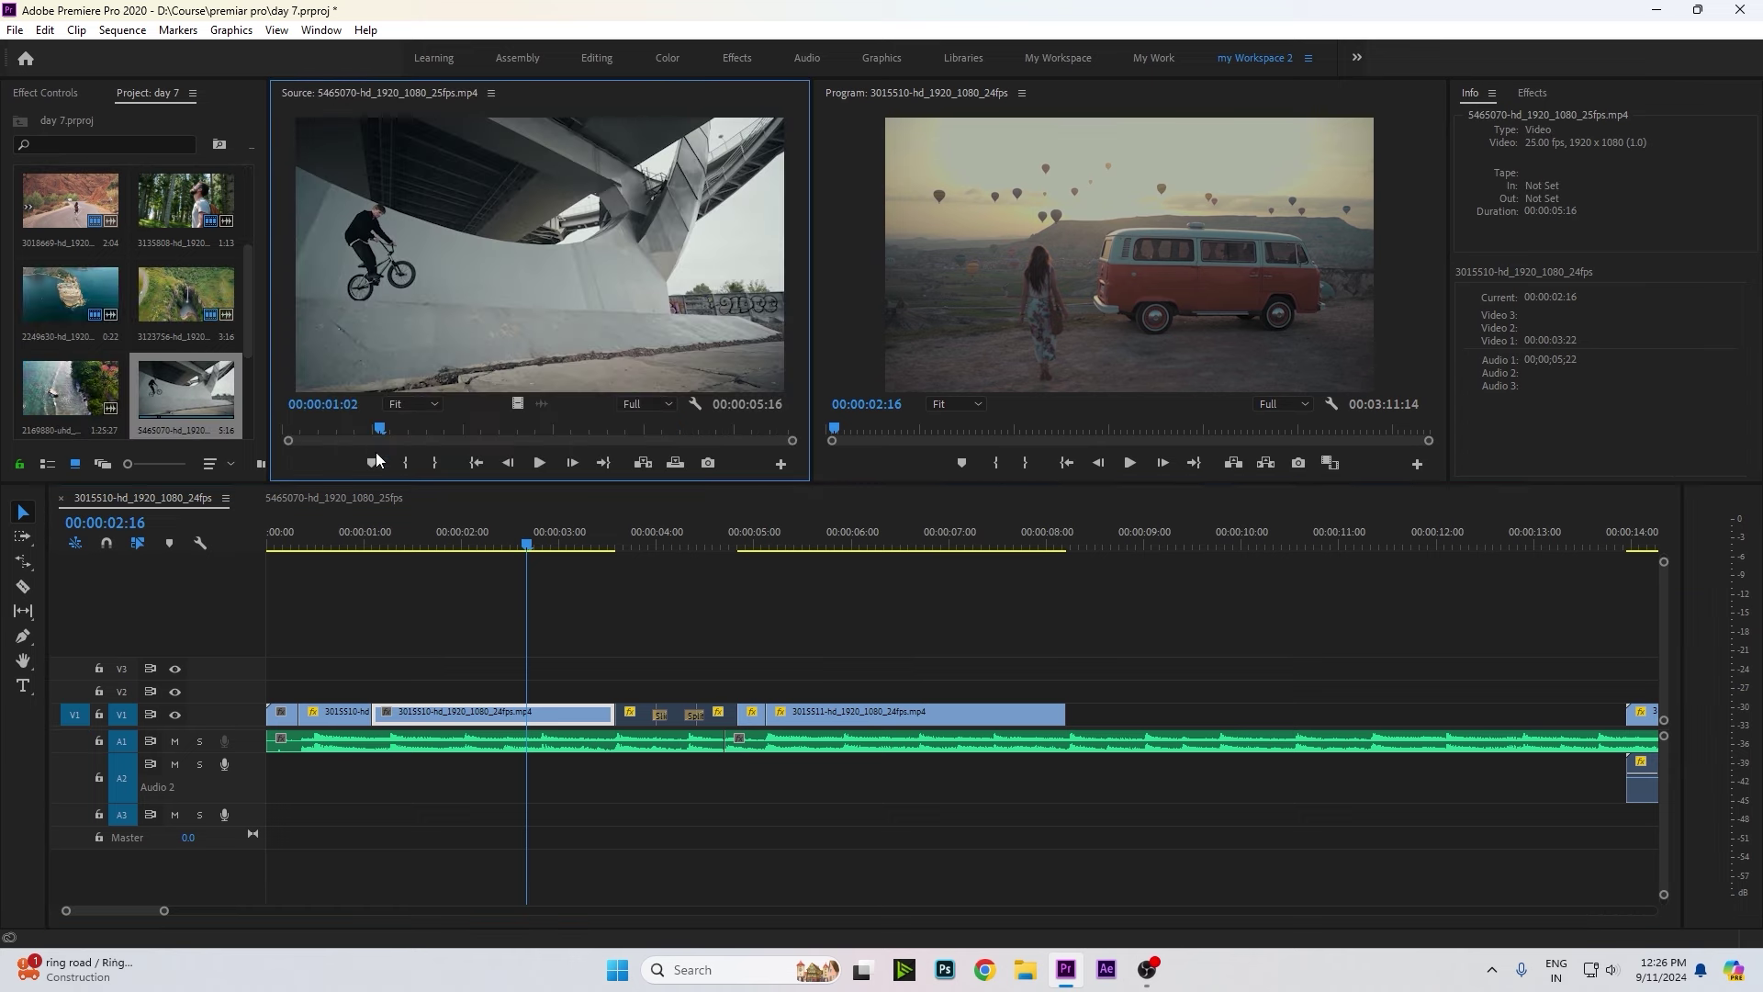
{"action": "left_click", "coordinate": [405, 462]}
{"action": "key", "text": "space"}
{"action": "left_click", "coordinate": [445, 462]}
Drop the marked bike range on V2, then undo the insert and scrub the source clip to 1:21.
{"action": "left_click_drag", "start_coordinate": [518, 403], "coordinate": [617, 688]}
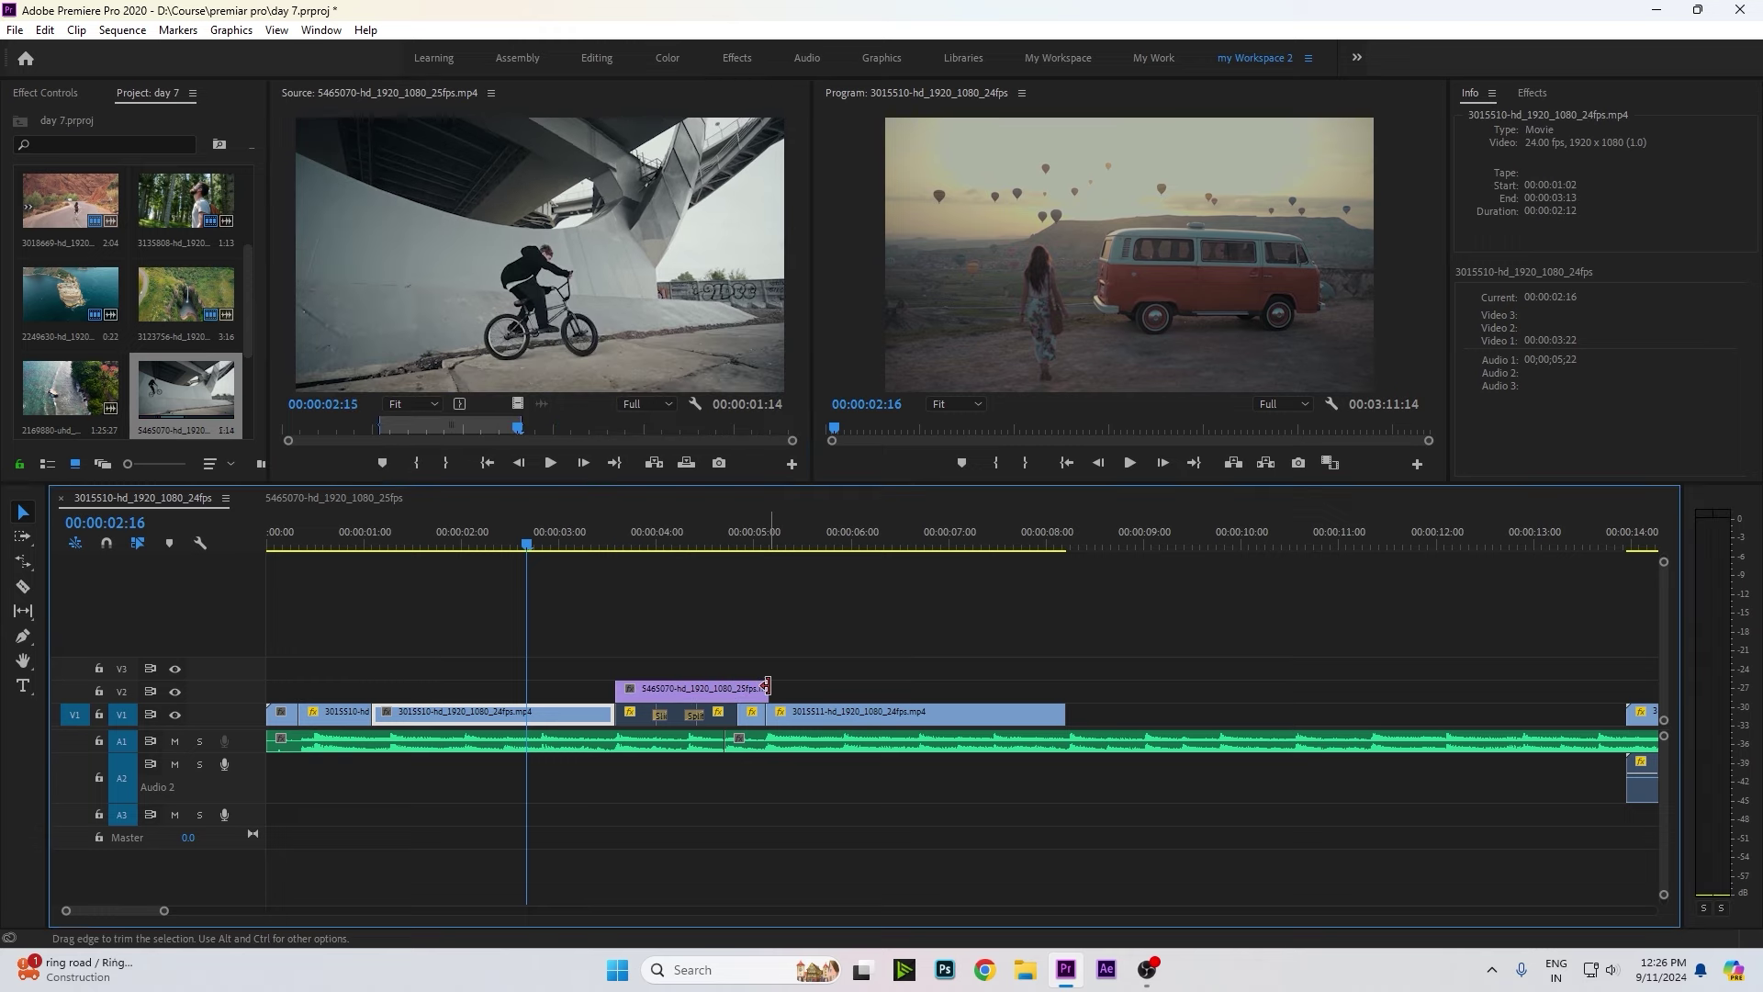
{"action": "key", "text": "b"}
{"action": "left_click_drag", "start_coordinate": [526, 544], "coordinate": [673, 543]}
{"action": "key", "text": "ctrl+z"}
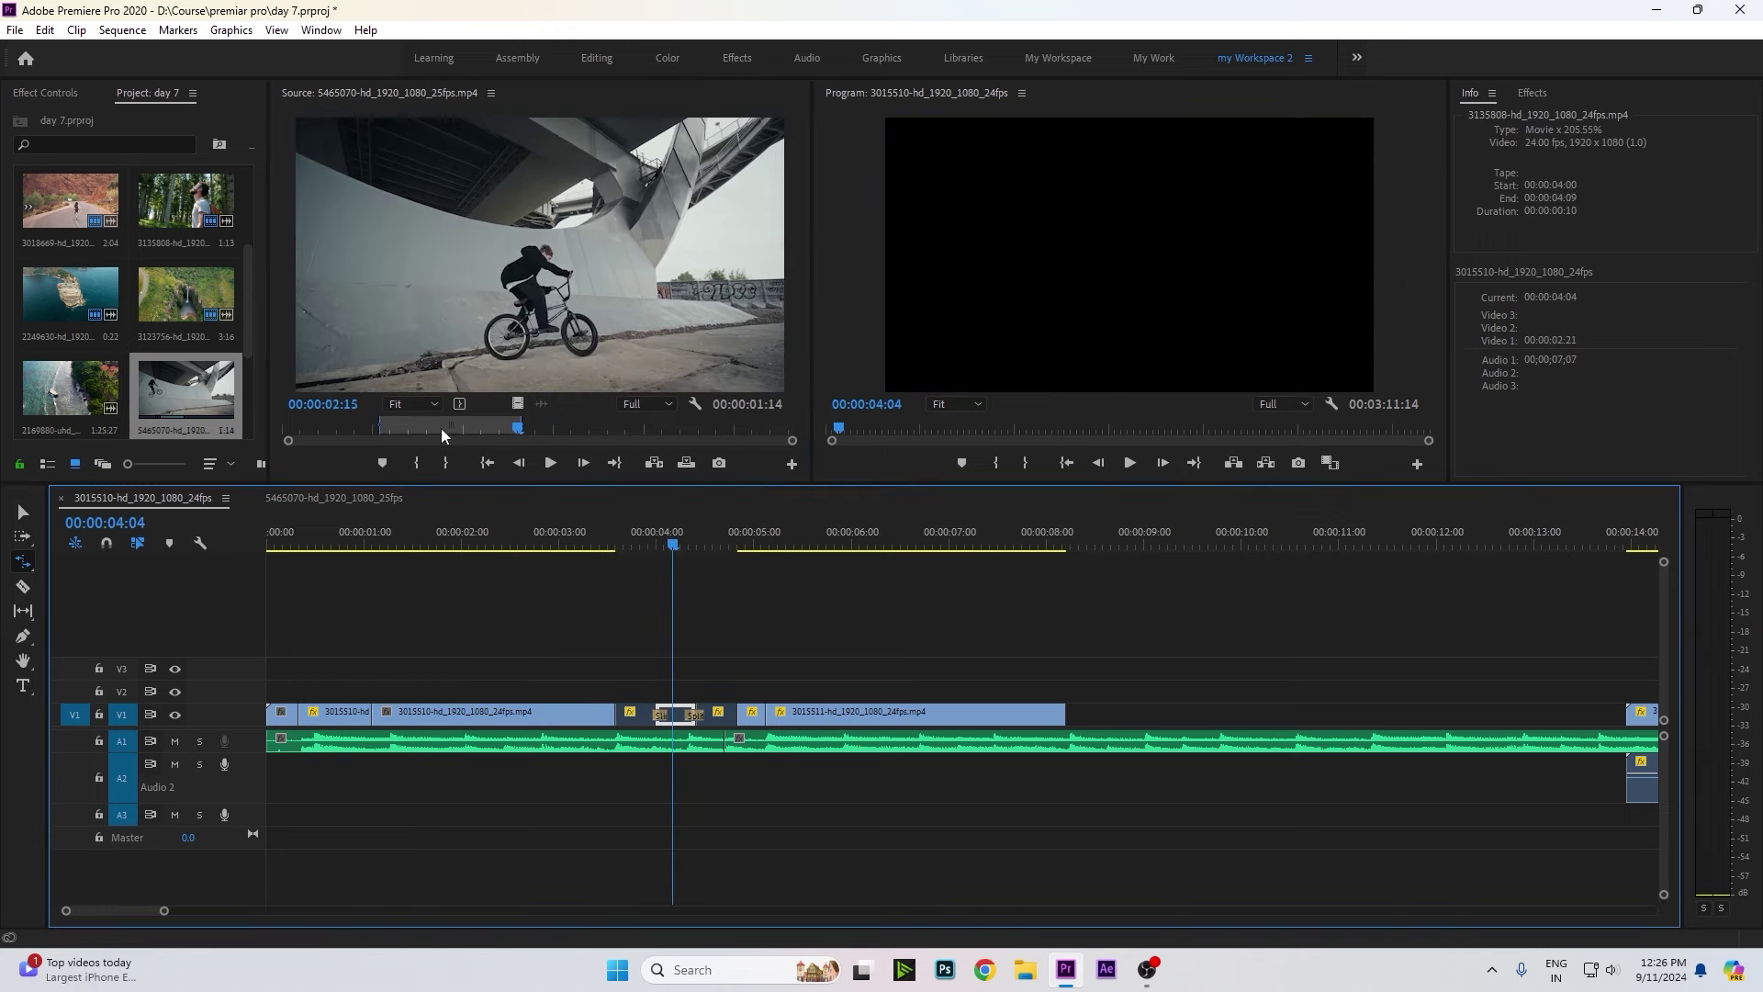
{"action": "left_click_drag", "start_coordinate": [442, 435], "coordinate": [474, 445]}
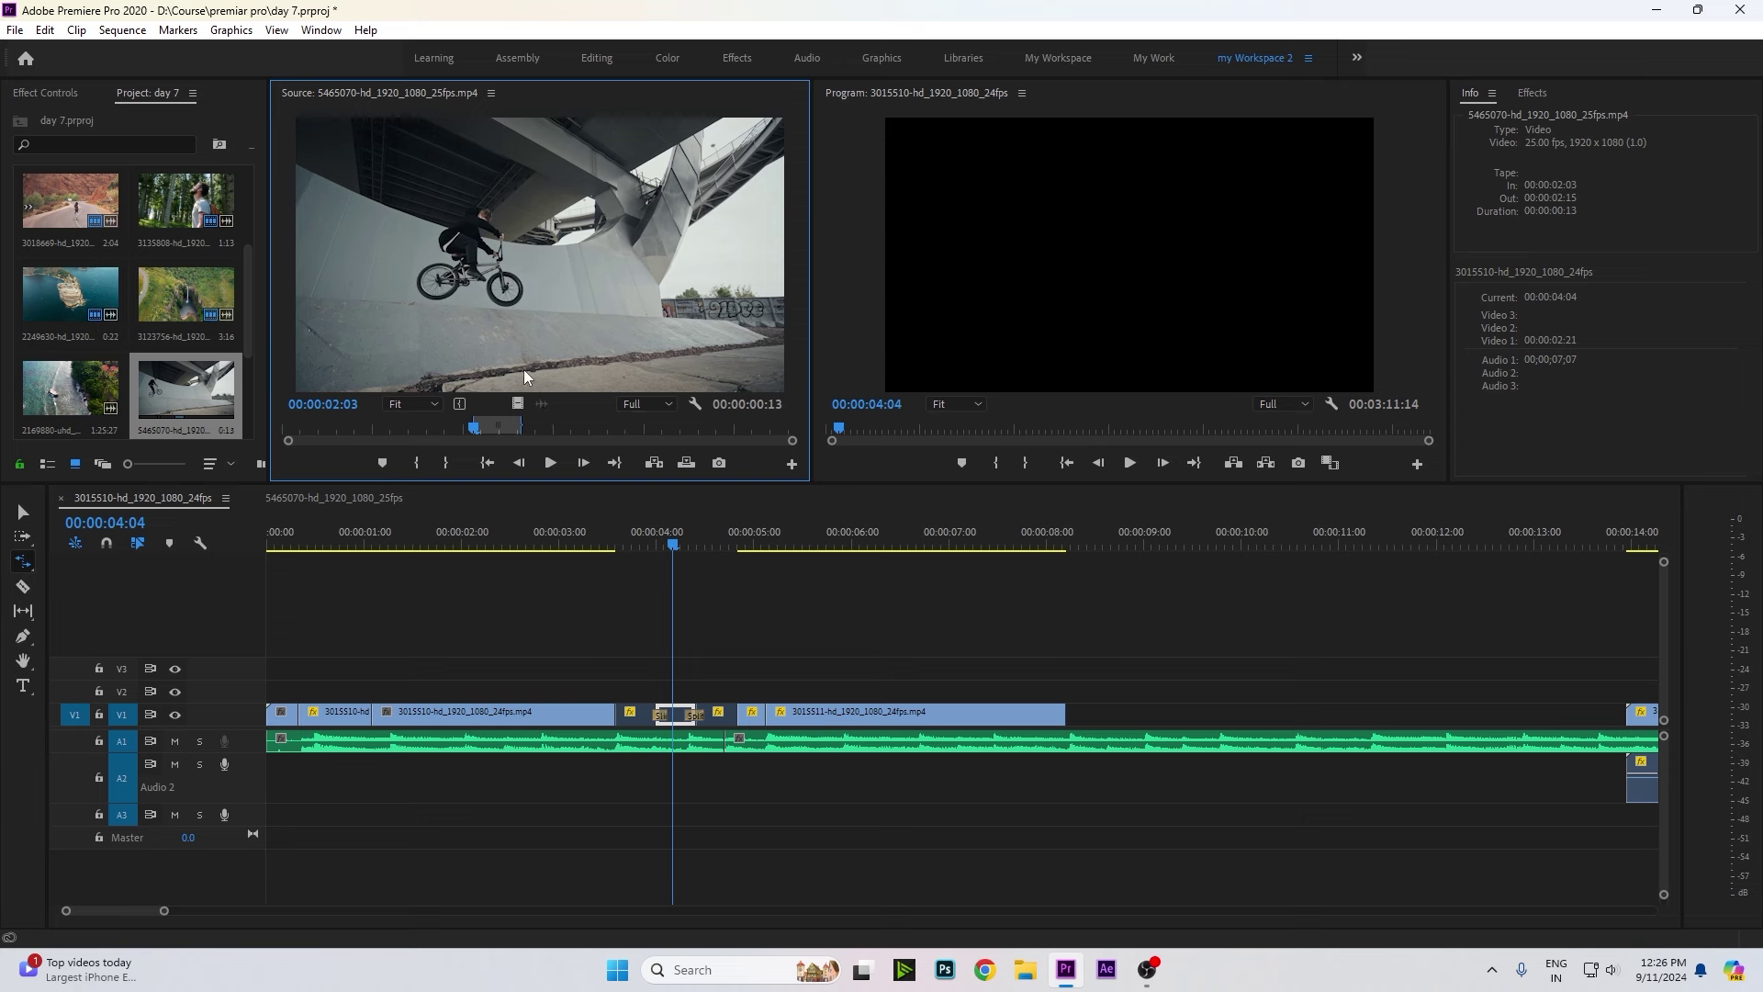
Preview the road-walking and forest mountain-bike clips in the Source Monitor, undoing the test drop on V2.
{"action": "left_click_drag", "start_coordinate": [475, 428], "coordinate": [338, 440]}
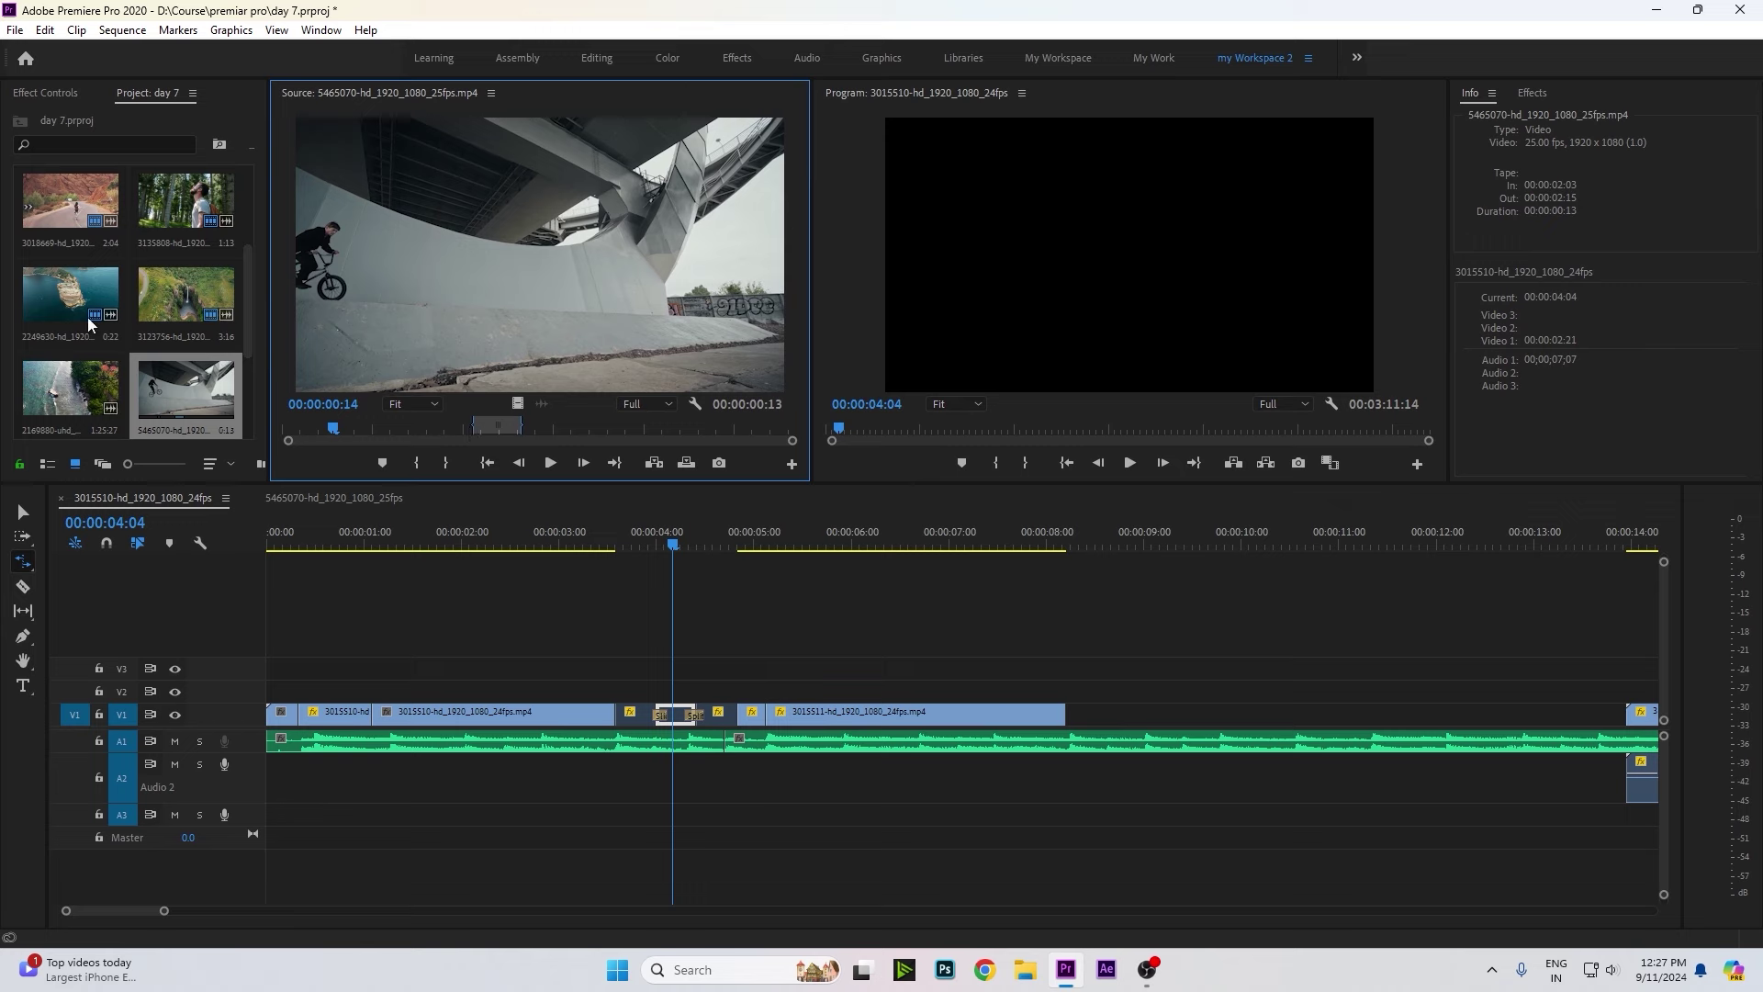
{"action": "scroll", "coordinate": [137, 303], "scroll_direction": "up", "scroll_amount": 2}
{"action": "double_click", "coordinate": [70, 385]}
{"action": "scroll", "coordinate": [137, 303], "scroll_direction": "down", "scroll_amount": 2}
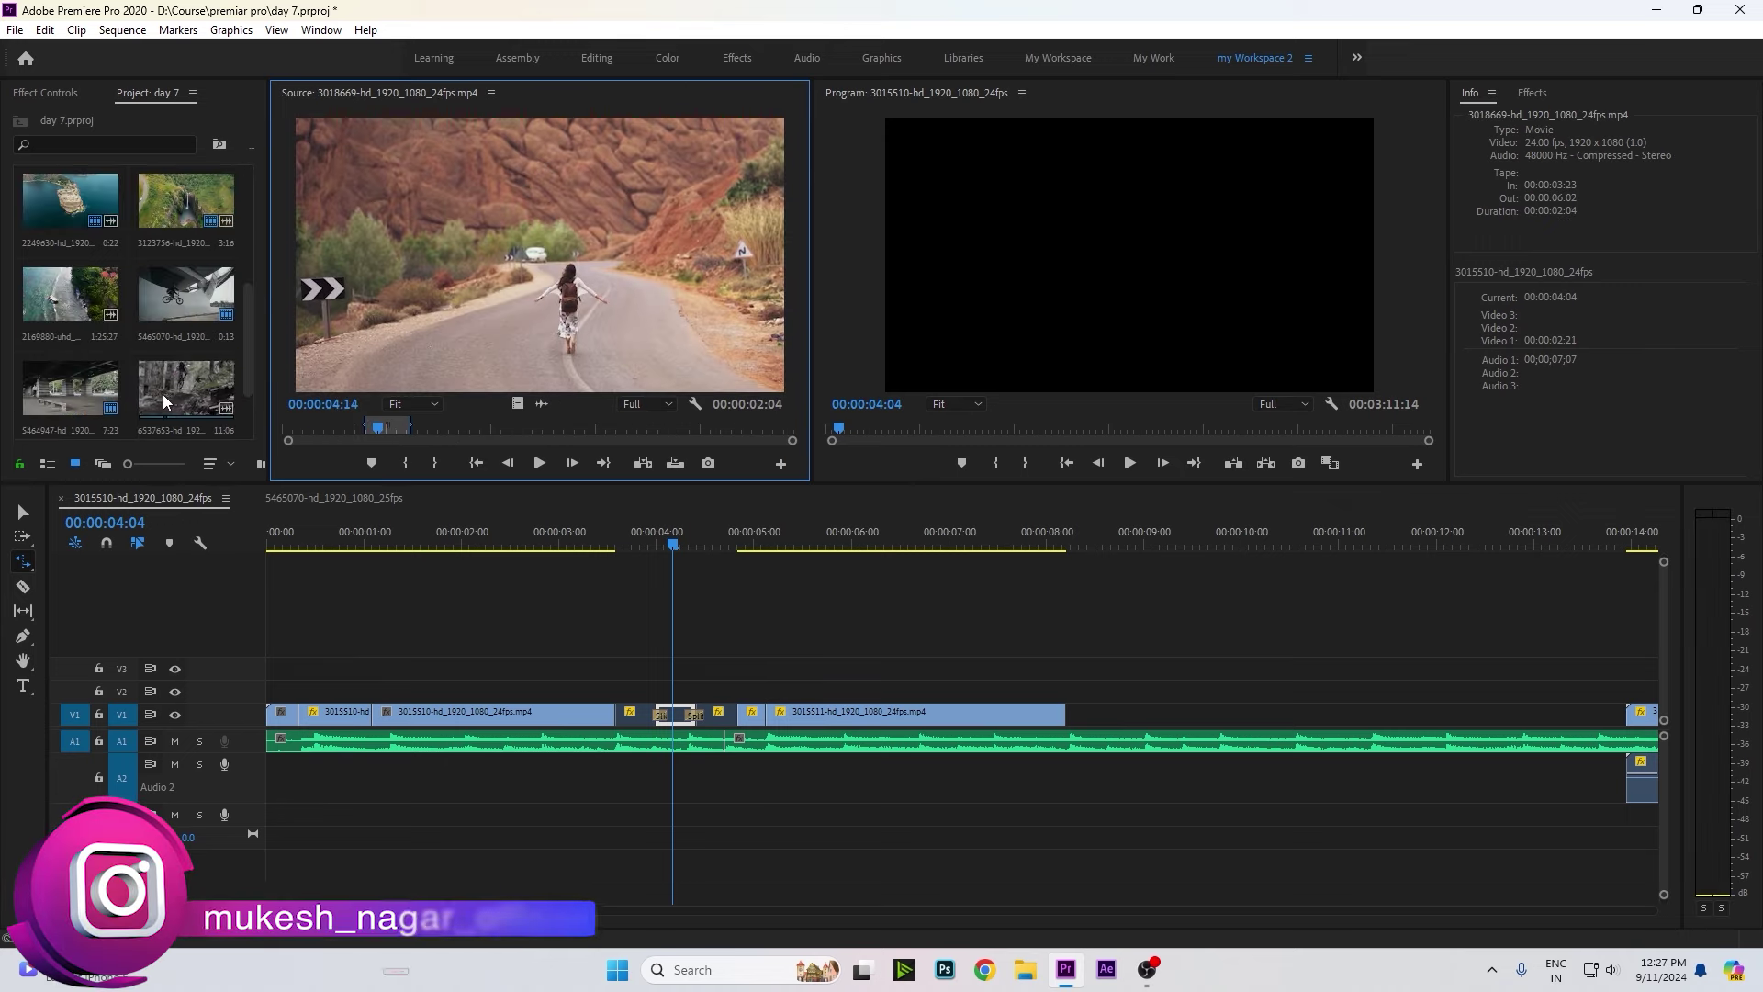
{"action": "double_click", "coordinate": [186, 293]}
{"action": "left_click_drag", "start_coordinate": [518, 404], "coordinate": [907, 698]}
{"action": "key", "text": "ctrl+z"}
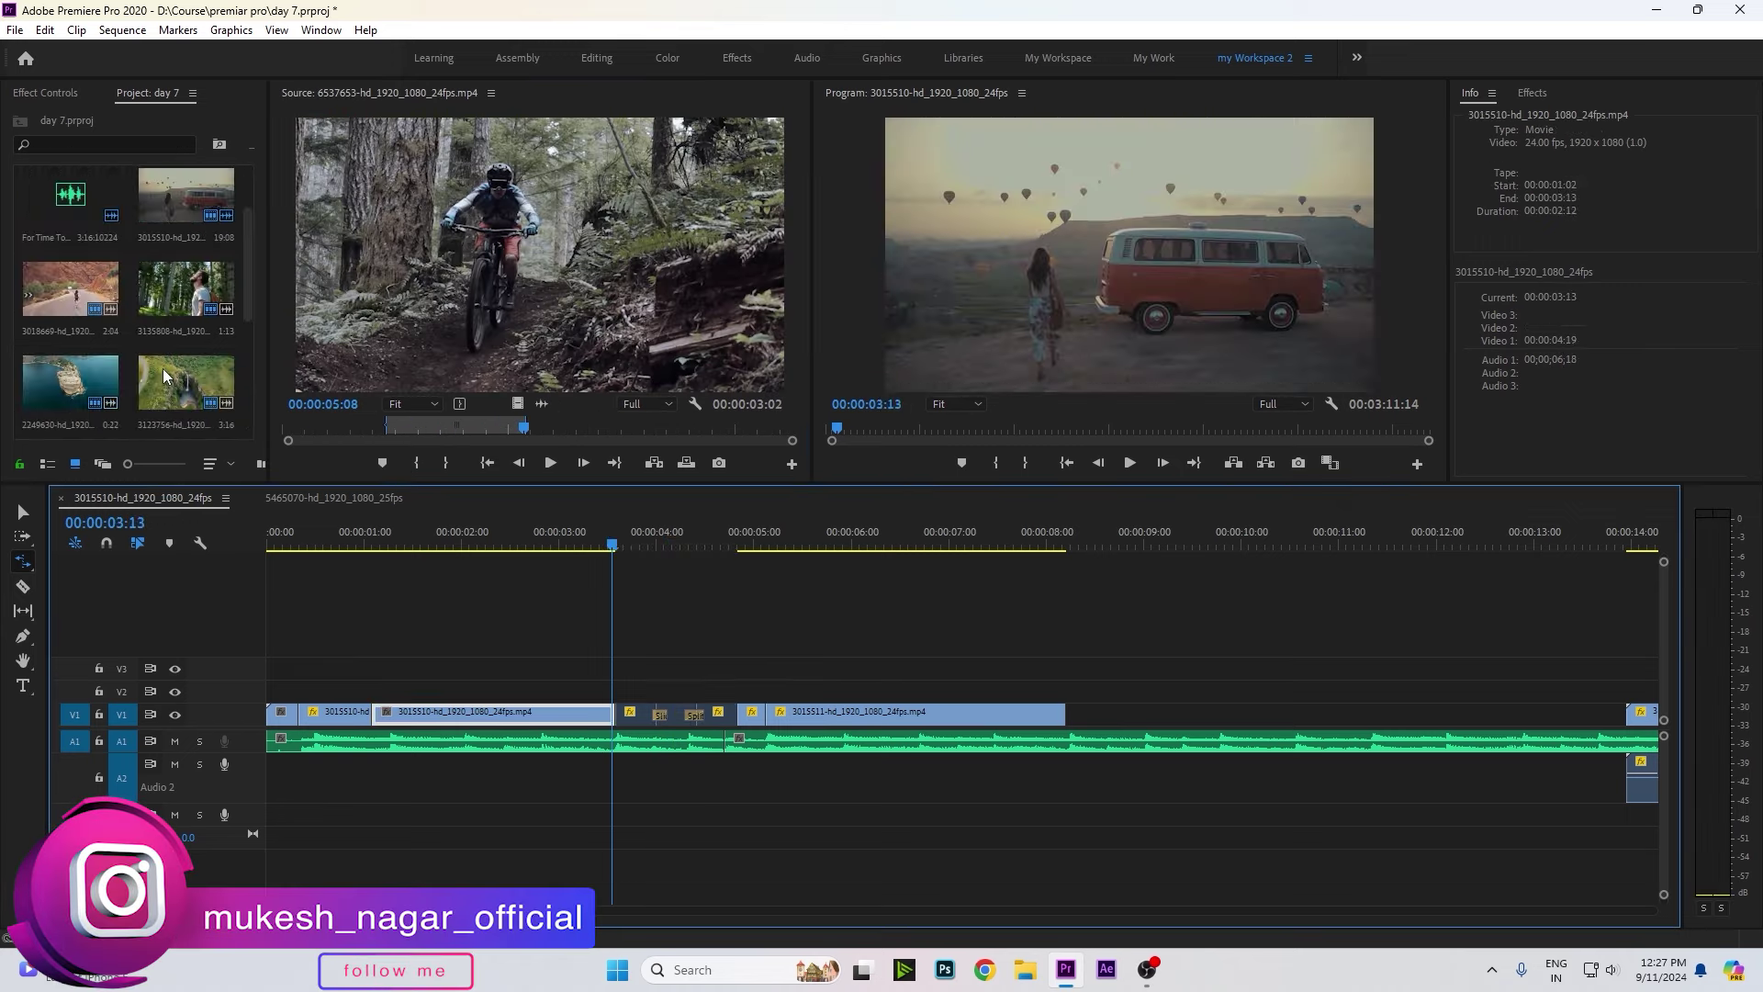
{"action": "scroll", "coordinate": [140, 276], "scroll_direction": "up", "scroll_amount": 3}
Mark the van clip from 3:09 to 6:21 in the Source Monitor and drop it on V2.
{"action": "double_click", "coordinate": [187, 290]}
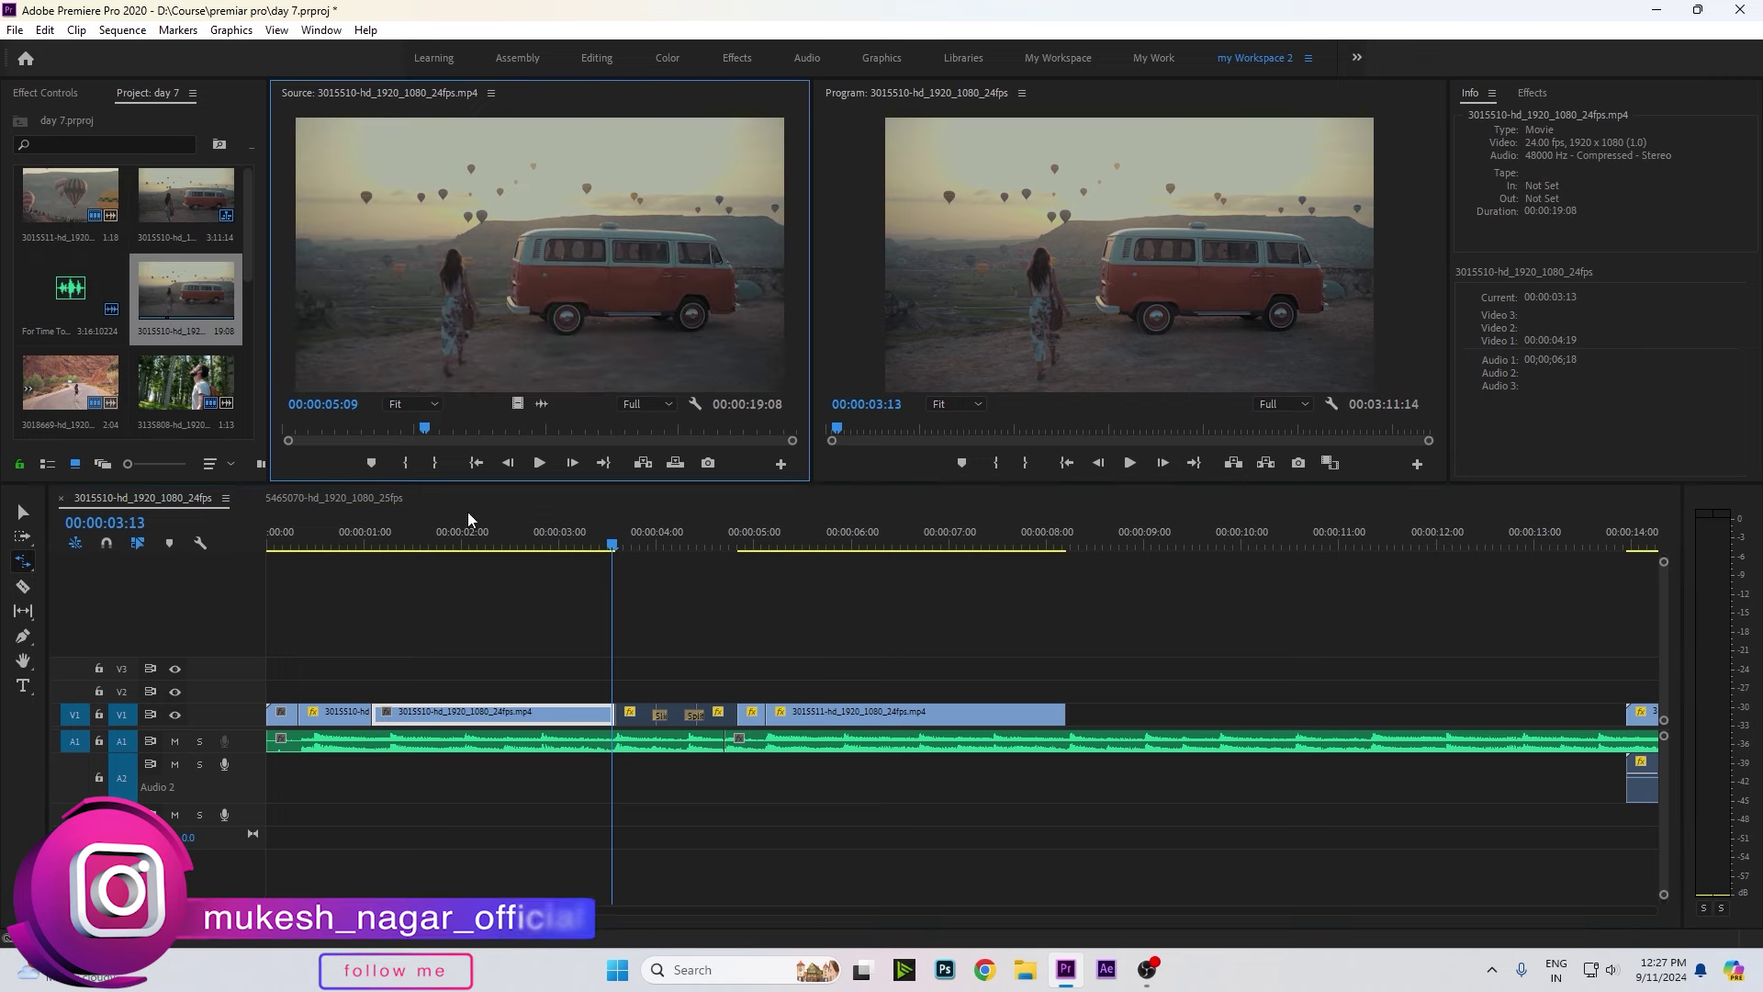
{"action": "left_click", "coordinate": [581, 541]}
{"action": "key", "text": "space"}
{"action": "mouse_move", "coordinate": [424, 428]}
{"action": "left_mouse_down"}
{"action": "mouse_move", "coordinate": [378, 434]}
{"action": "mouse_move", "coordinate": [466, 432]}
{"action": "left_mouse_up"}
{"action": "left_click", "coordinate": [405, 462]}
{"action": "key", "text": "o"}
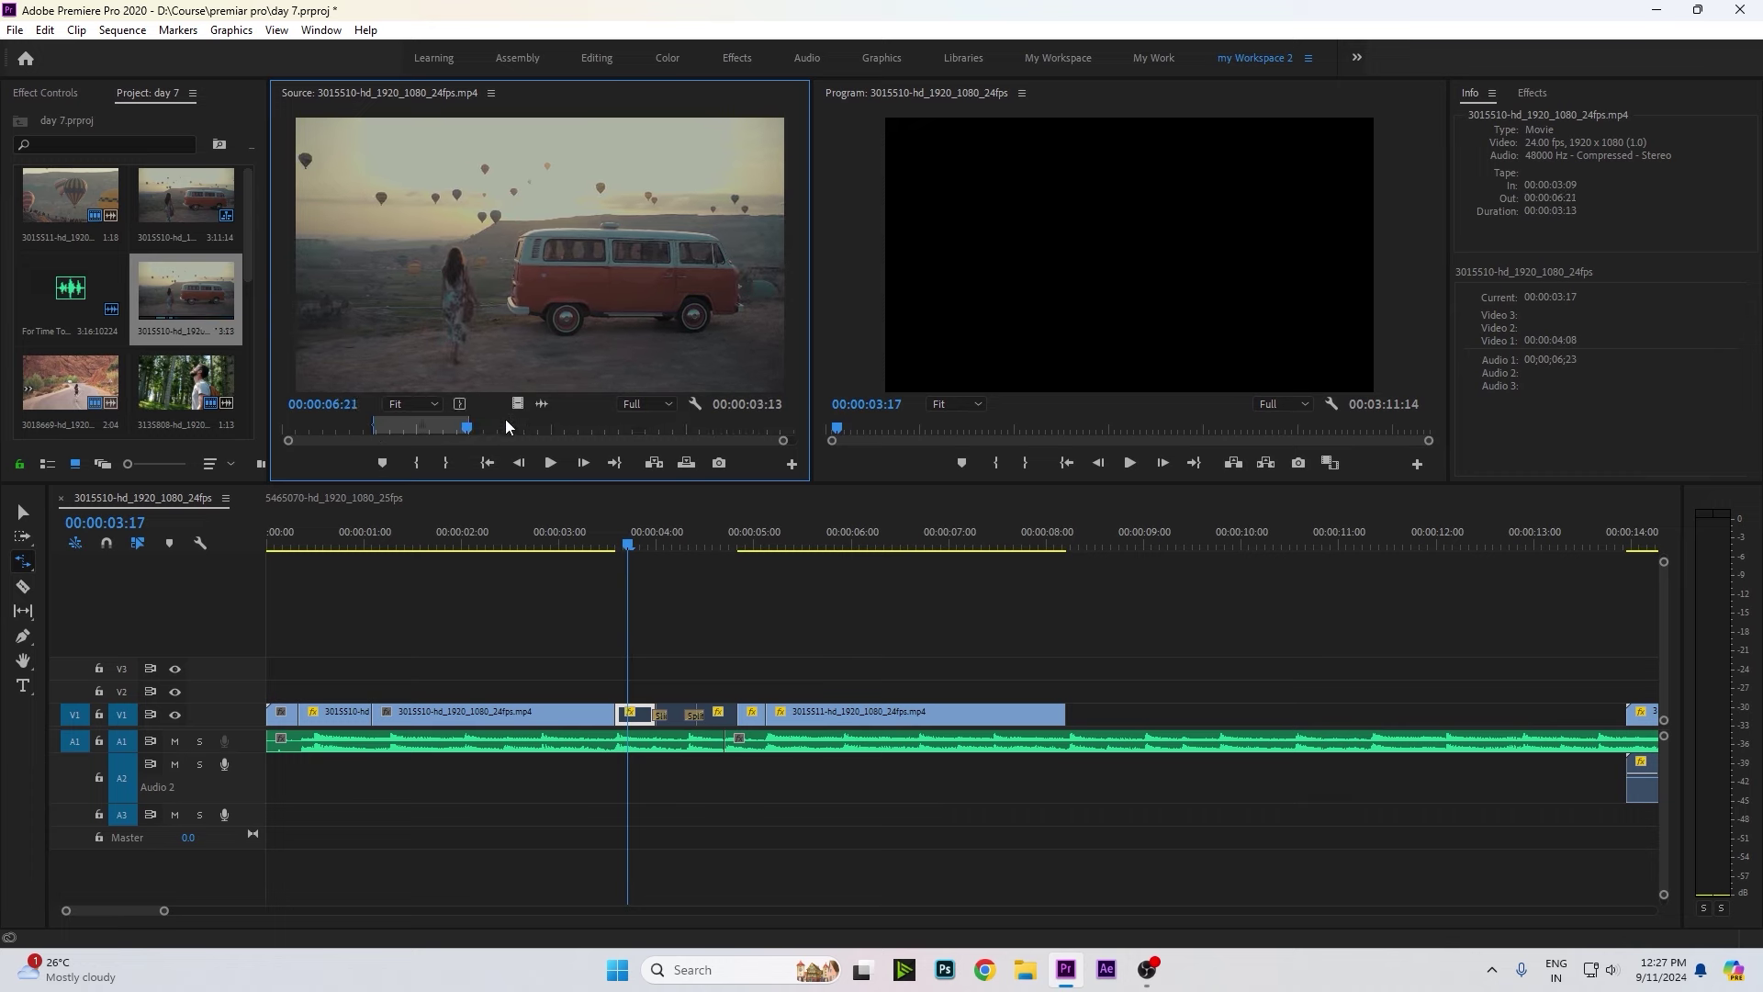
{"action": "left_click_drag", "start_coordinate": [544, 473], "coordinate": [617, 691]}
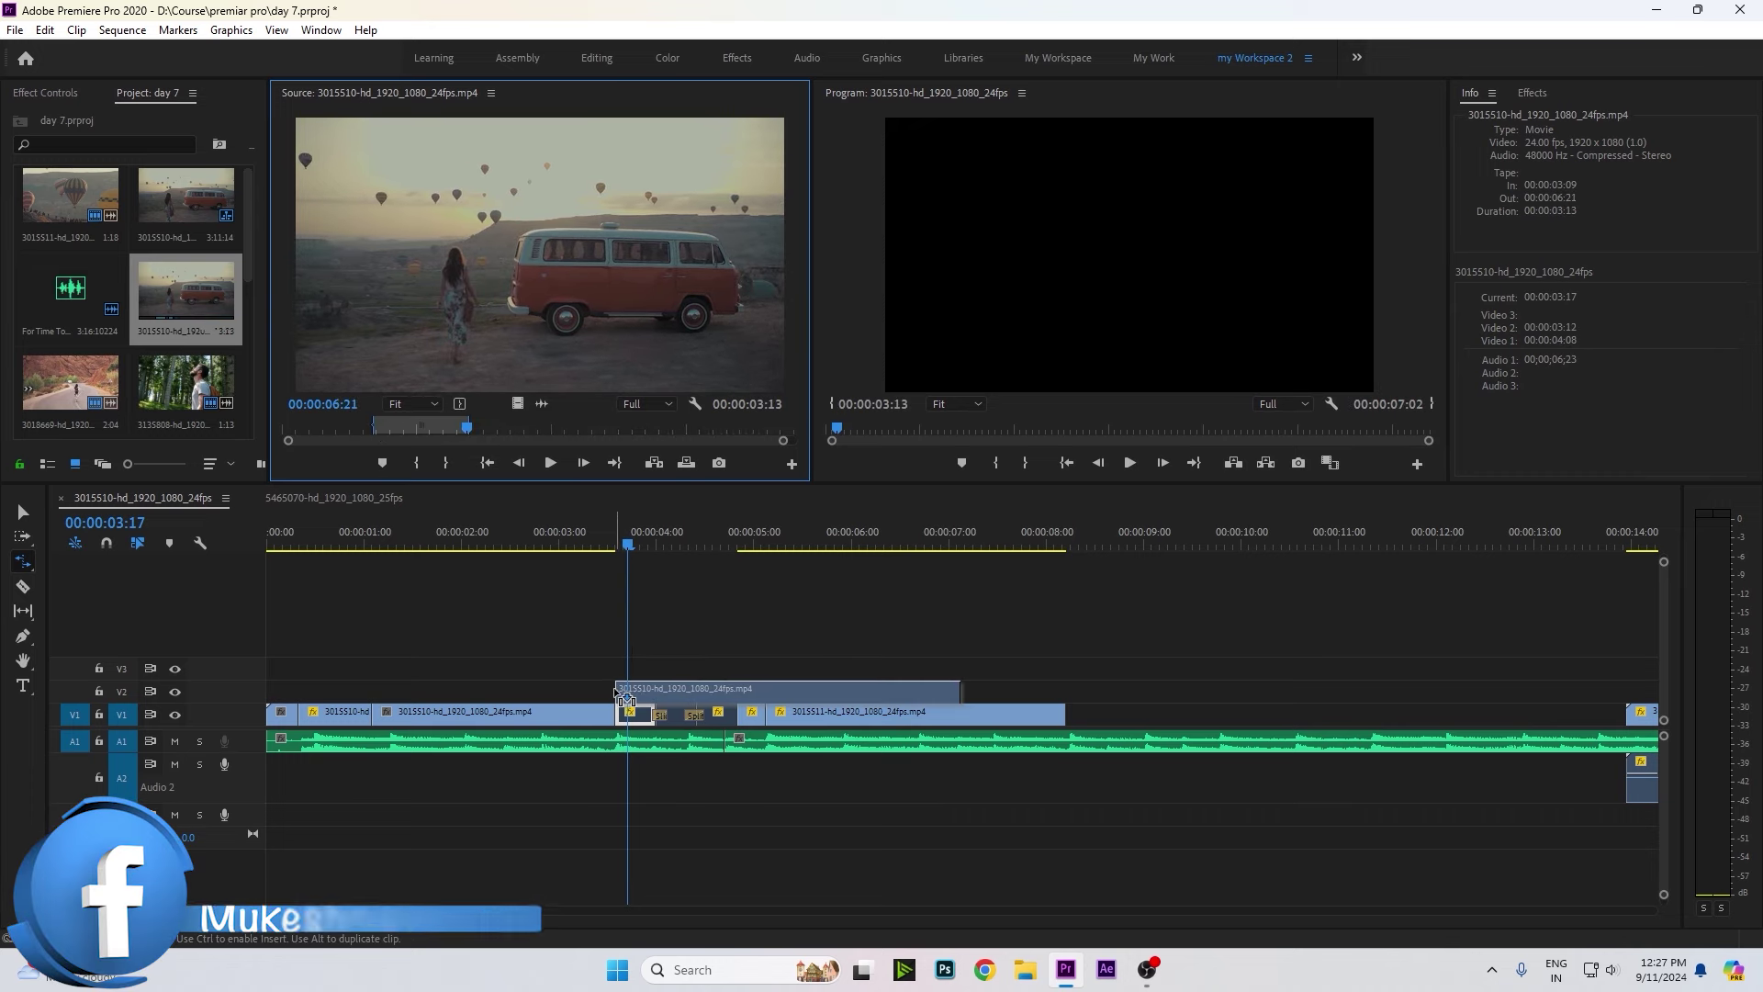
Rate-stretch the van overlay to about 283%, trim nine frames off its end, and review it.
{"action": "key", "text": "space"}
{"action": "left_click_drag", "start_coordinate": [751, 690], "coordinate": [735, 690]}
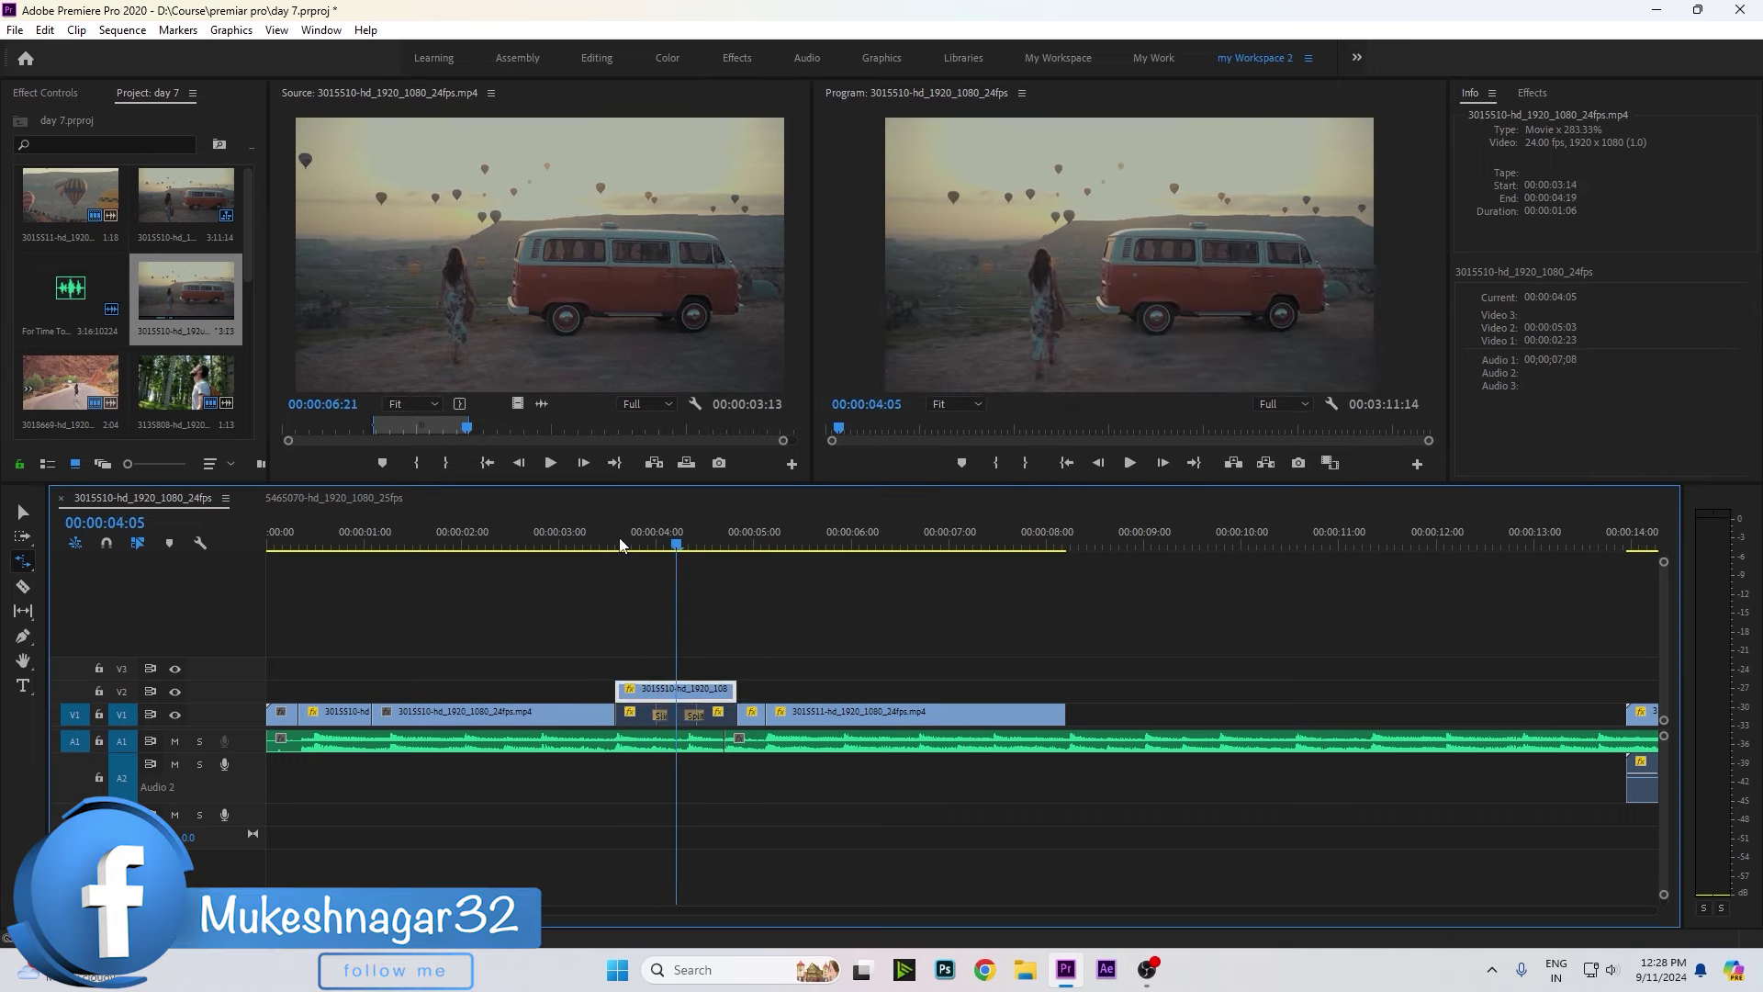
{"action": "key", "text": "c"}
{"action": "key", "text": "v"}
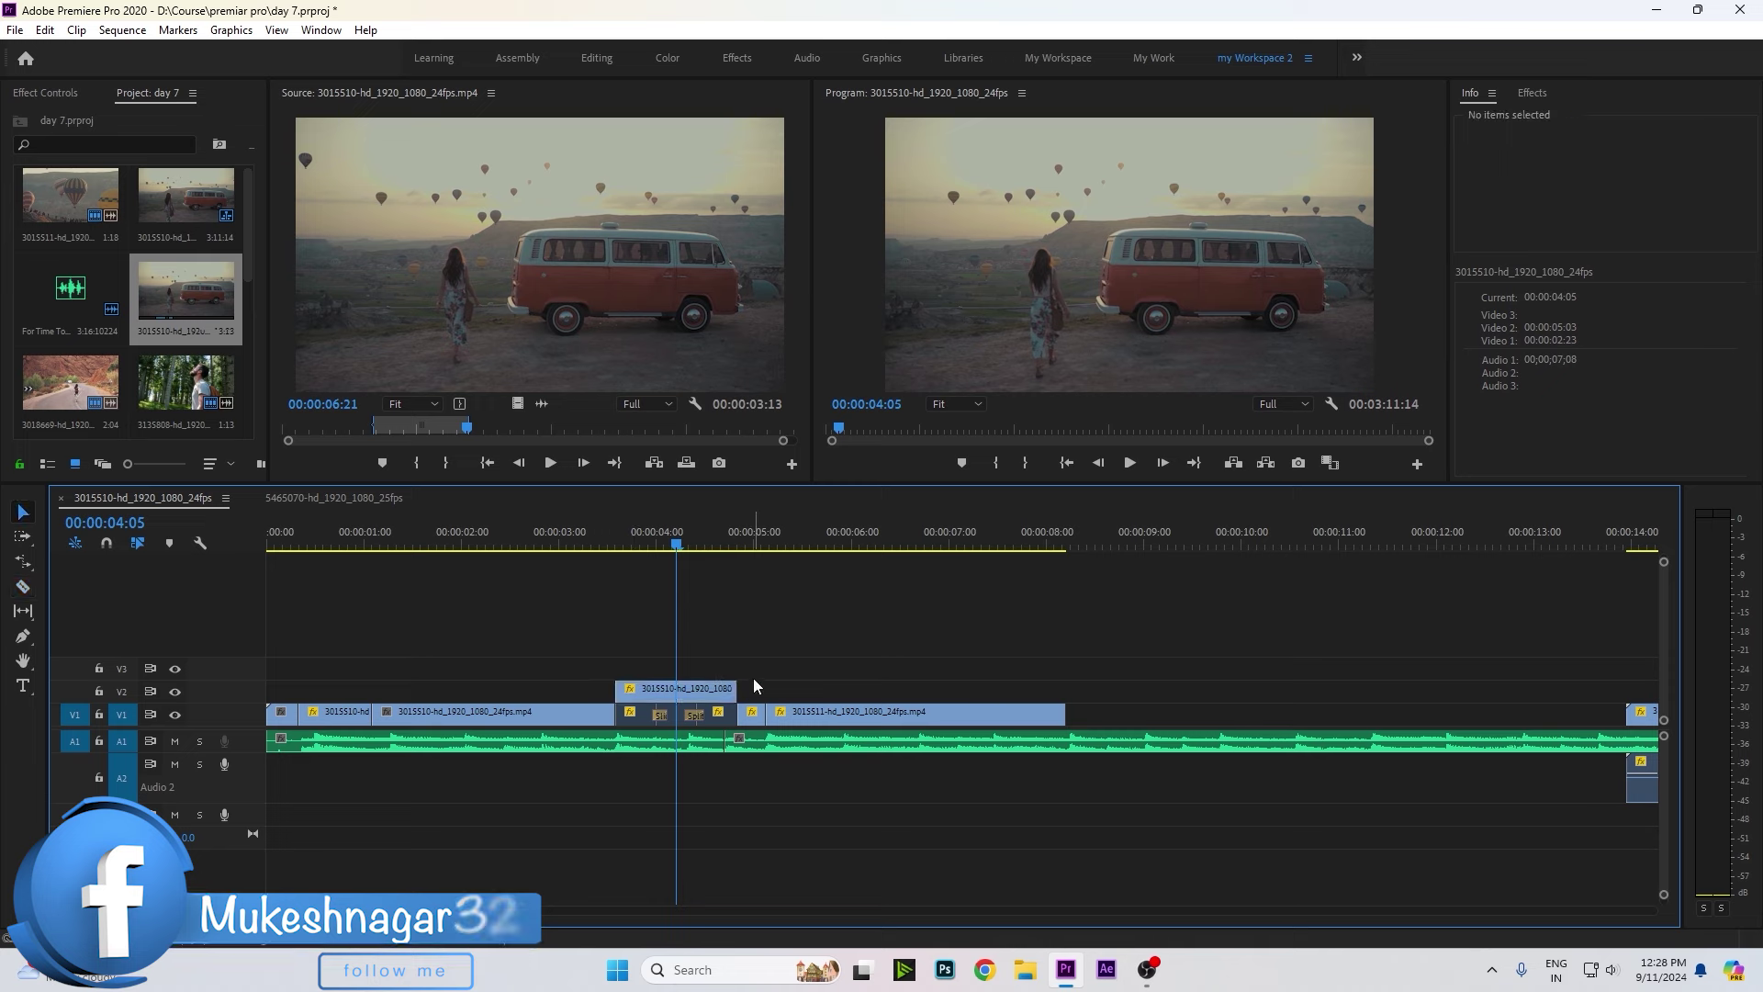
{"action": "mouse_move", "coordinate": [735, 688]}
{"action": "left_mouse_down"}
{"action": "mouse_move", "coordinate": [663, 687]}
{"action": "mouse_move", "coordinate": [626, 715]}
{"action": "left_mouse_up"}
{"action": "key", "text": "="}
{"action": "key", "text": "="}
{"action": "key", "text": "space"}
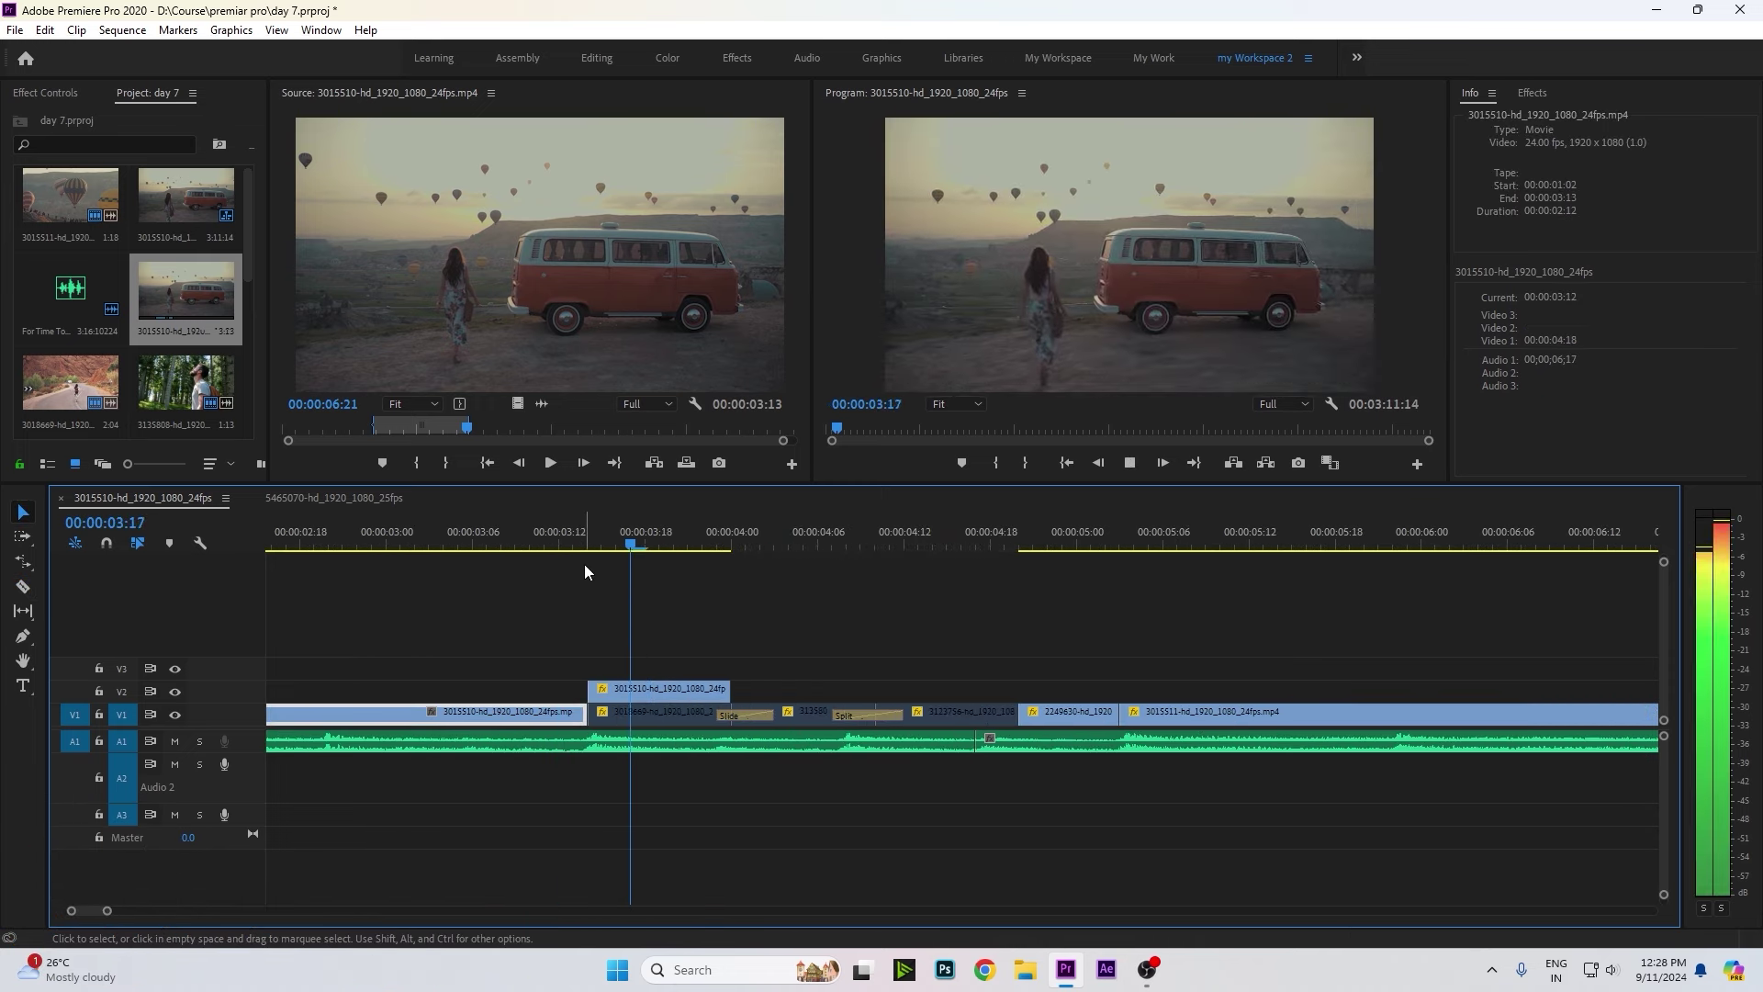
Place a copy of the van overlay right after the original on V2 and change the copy's Speed/Duration.
{"action": "mouse_move", "coordinate": [575, 549]}
{"action": "left_mouse_down"}
{"action": "mouse_move", "coordinate": [717, 560]}
{"action": "mouse_move", "coordinate": [679, 586]}
{"action": "left_mouse_up"}
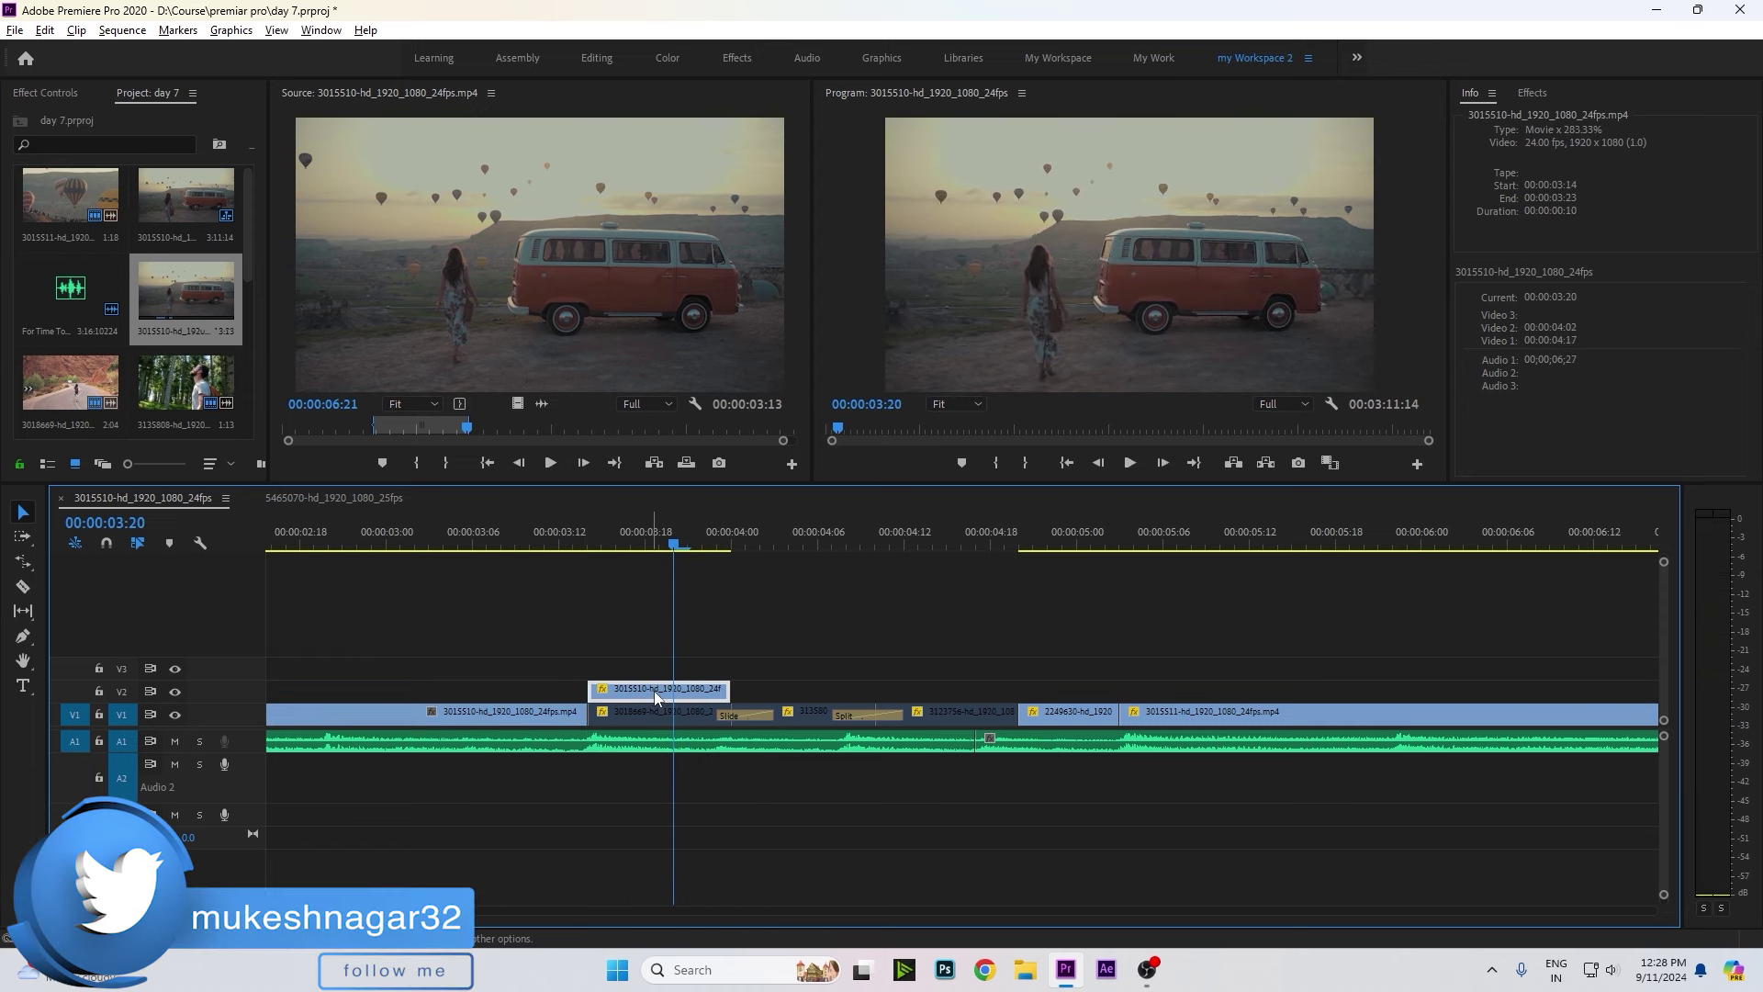
{"action": "left_click_drag", "start_coordinate": [658, 698], "coordinate": [811, 691]}
{"action": "left_click", "coordinate": [774, 541]}
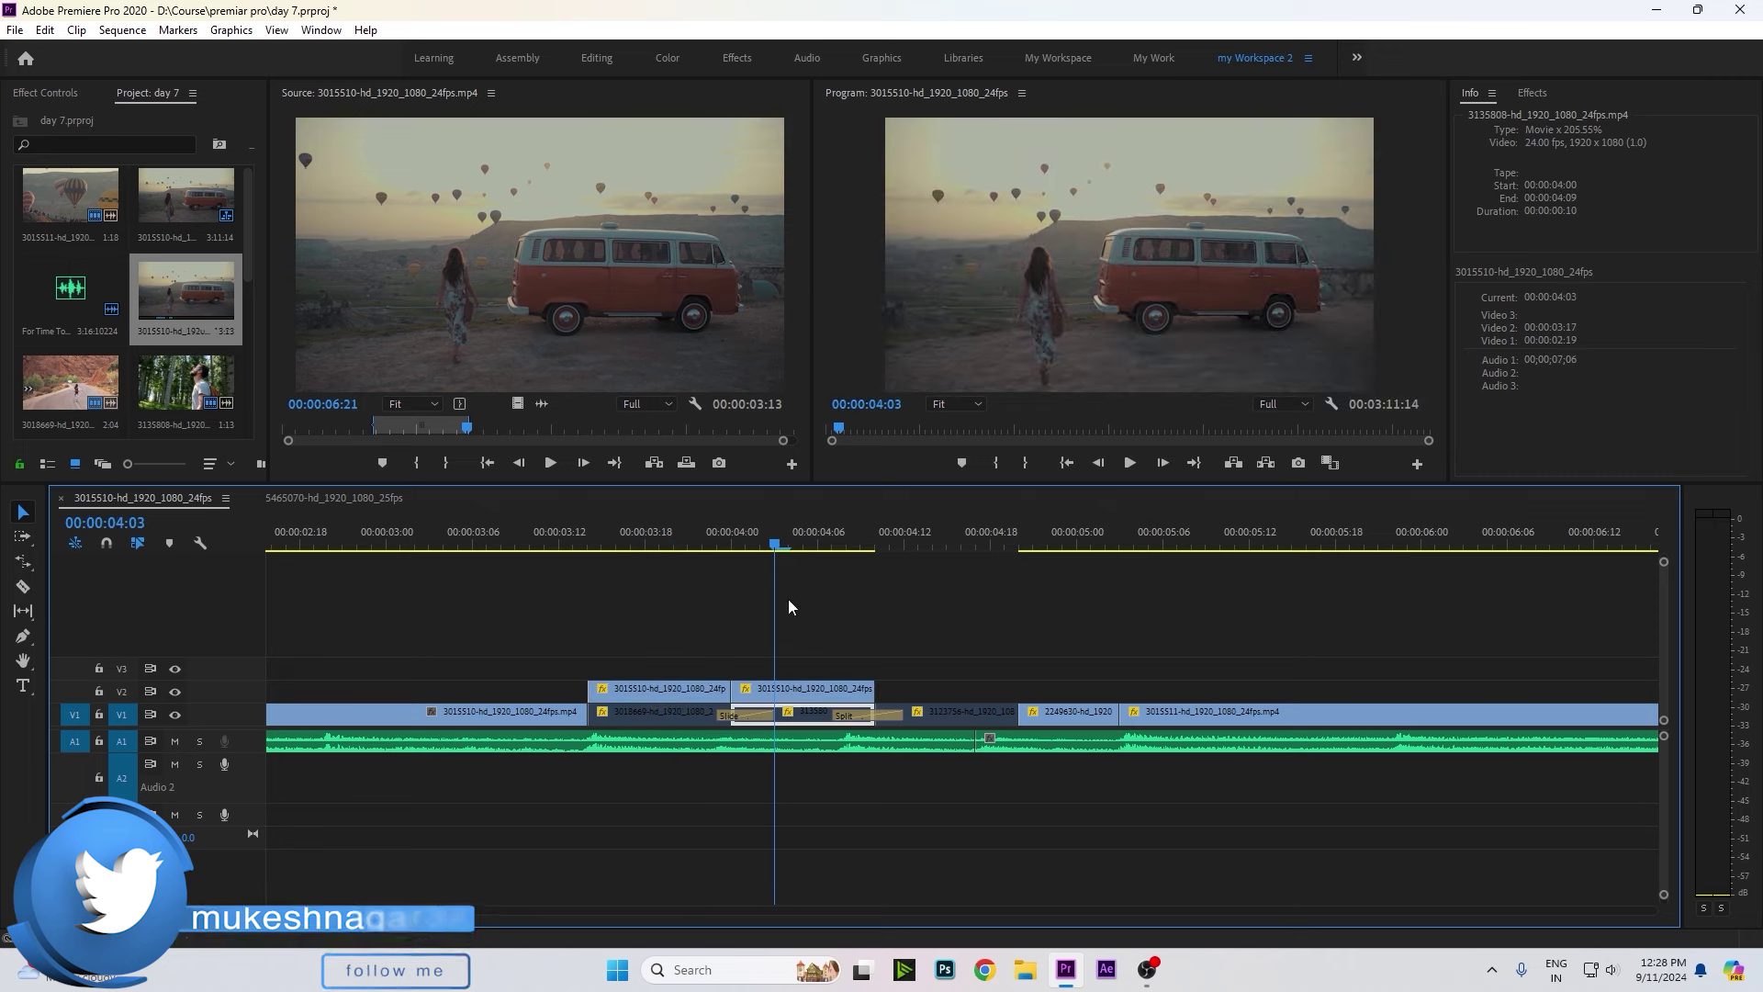
{"action": "right_click", "coordinate": [812, 691]}
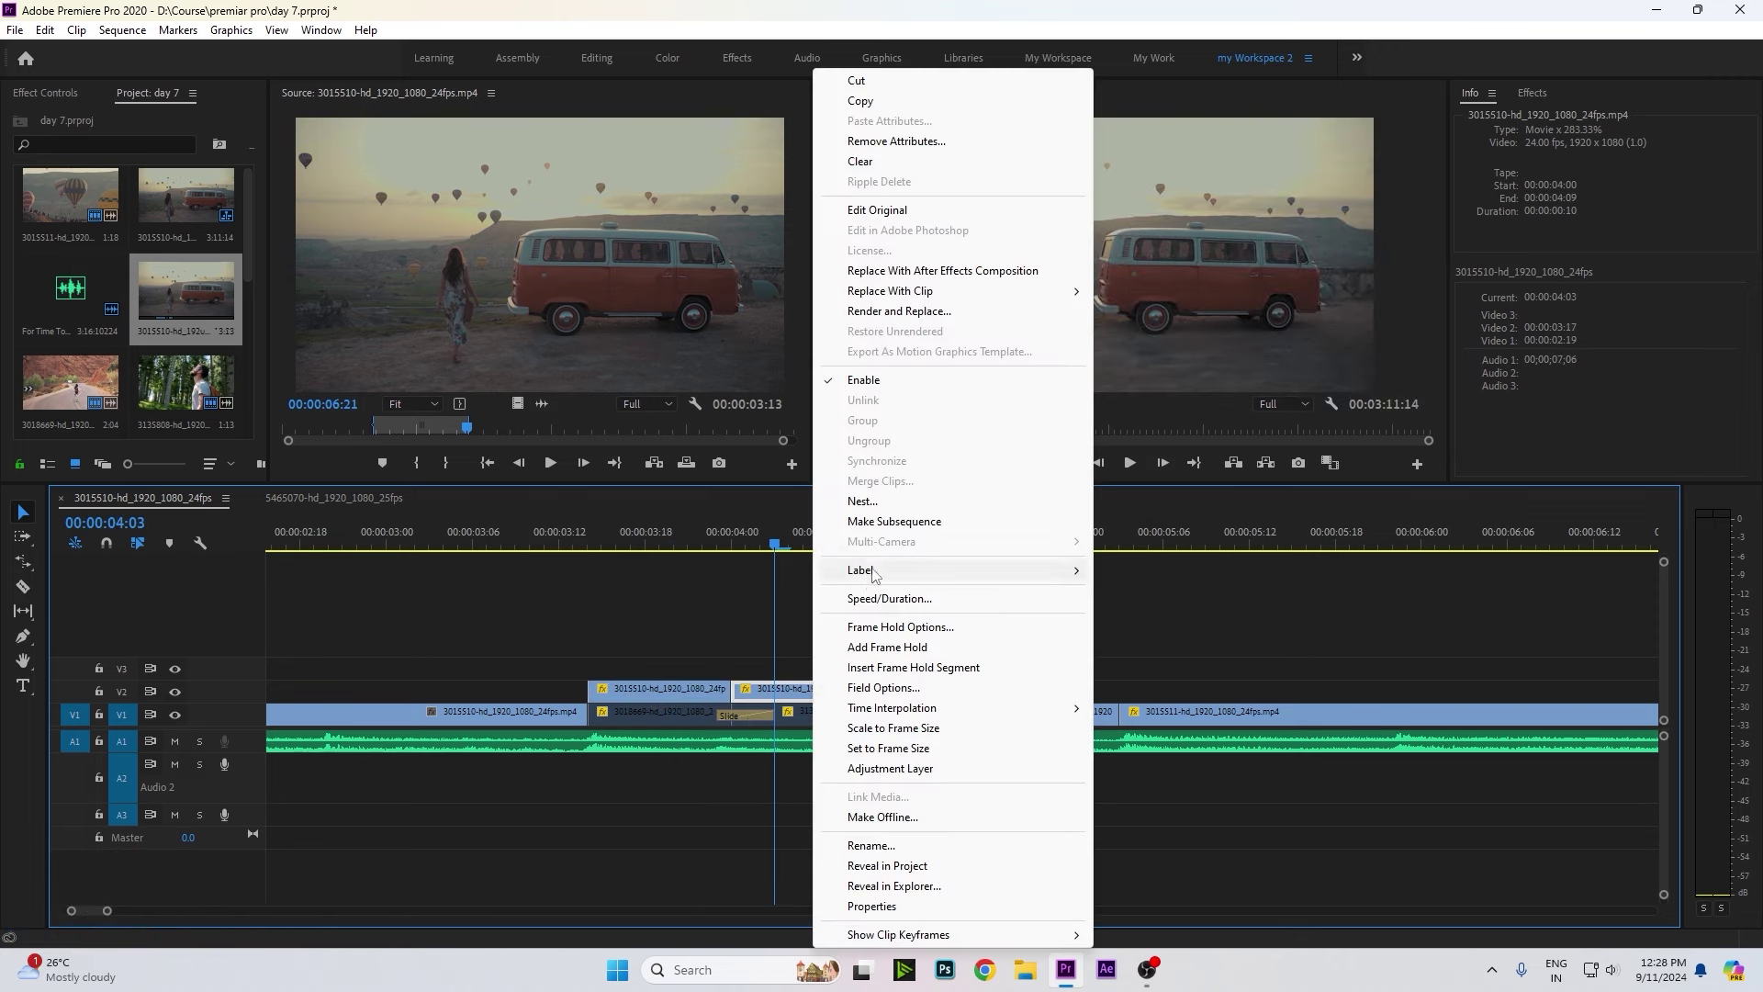
{"action": "left_click", "coordinate": [888, 597]}
{"action": "key", "text": "Return"}
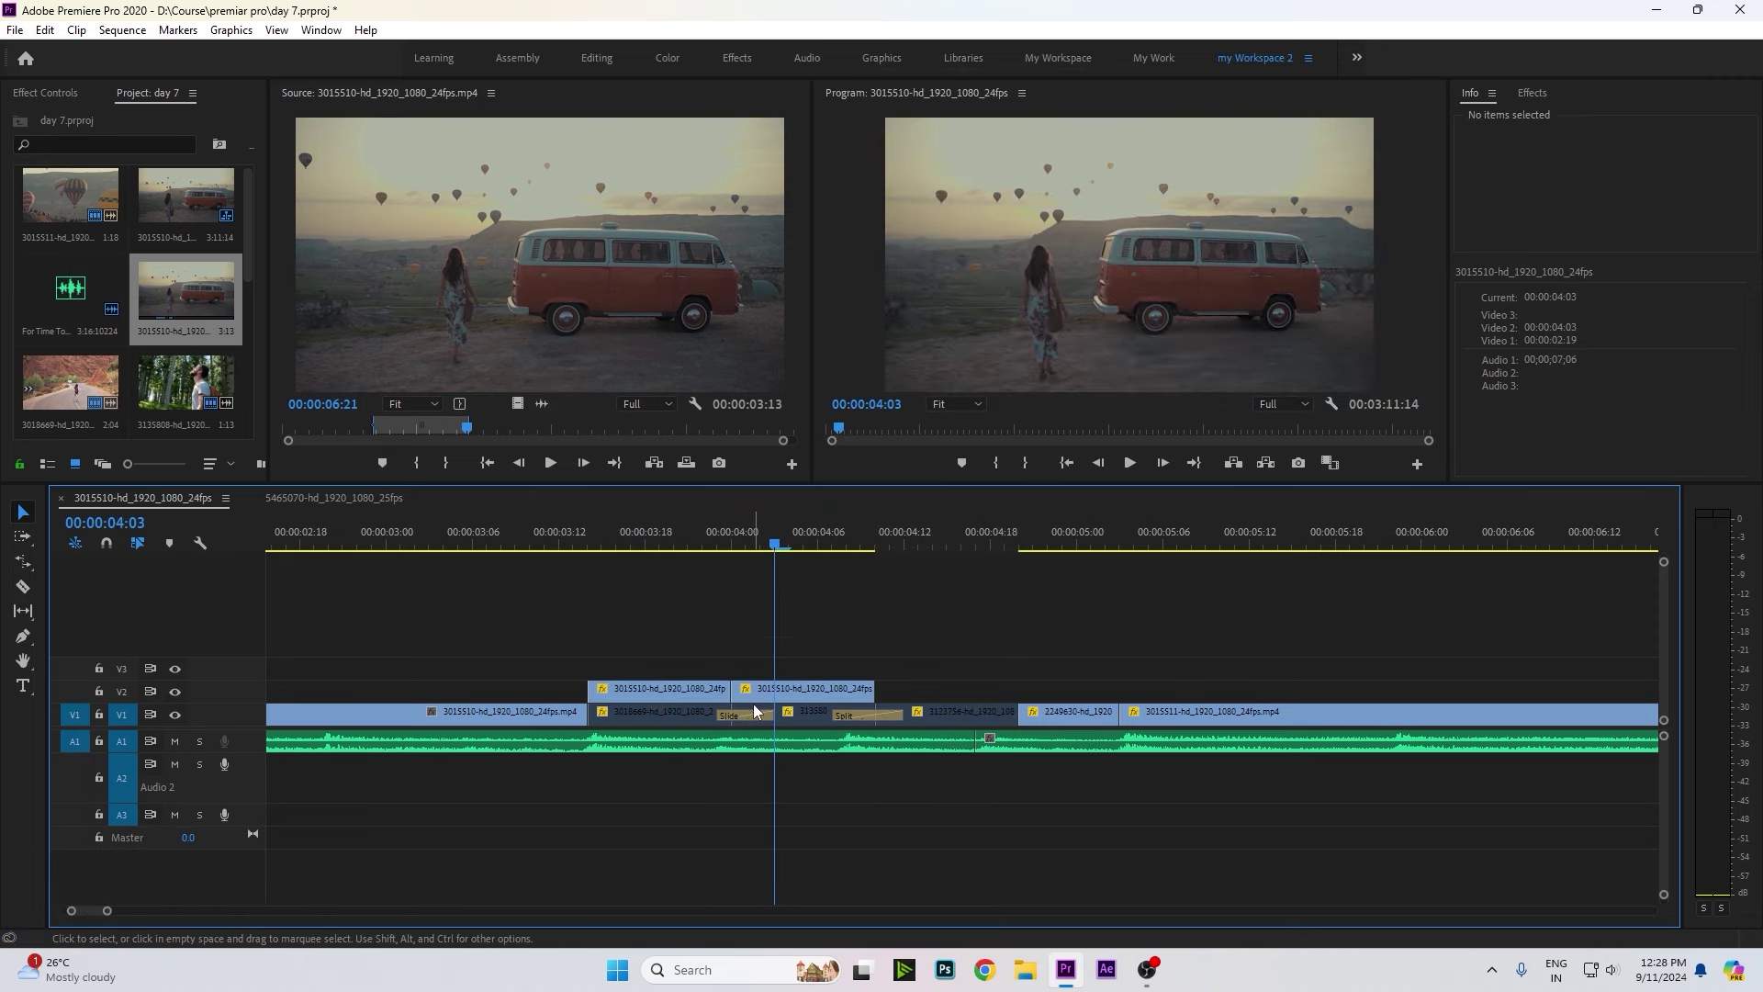
Add a third van copy further along V2 and play back to review the overlays.
{"action": "left_click_drag", "start_coordinate": [663, 705], "coordinate": [1462, 691]}
{"action": "key", "text": "Up"}
{"action": "key", "text": "Up"}
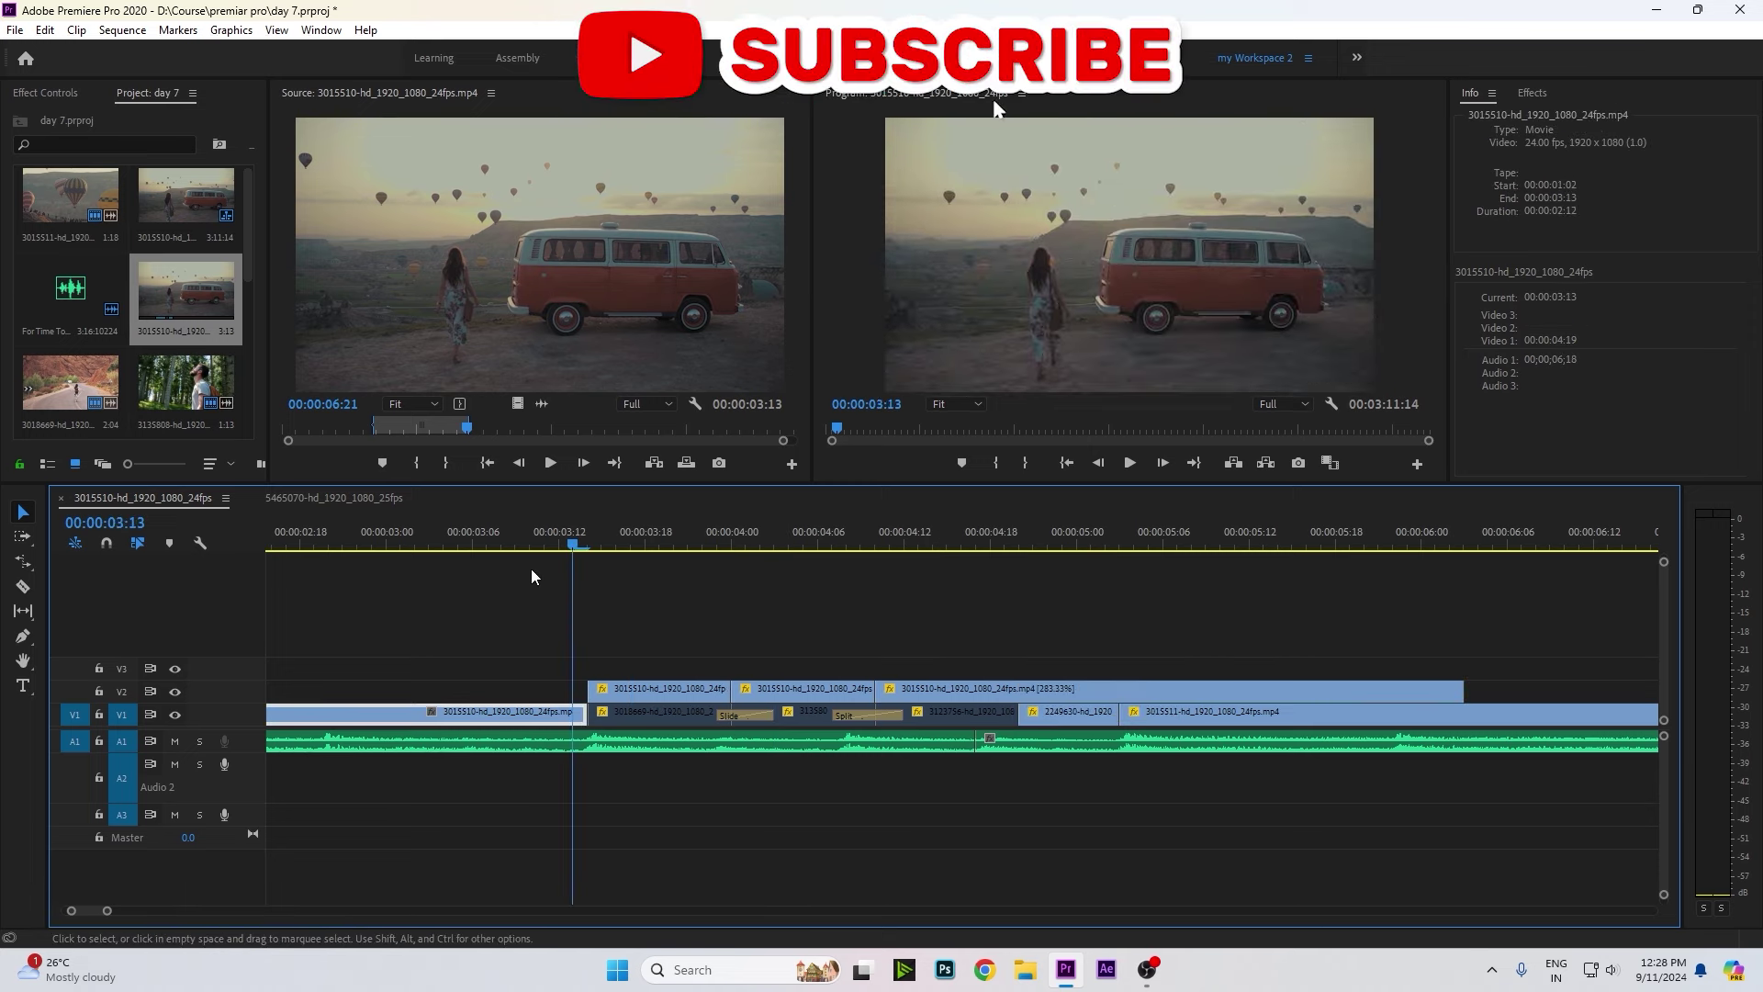
{"action": "key", "text": "space"}
{"action": "key", "text": "space"}
Extend the V2 van clip to start earlier and preview the overlap up to 00:00:05:07.
{"action": "key", "text": "minus"}
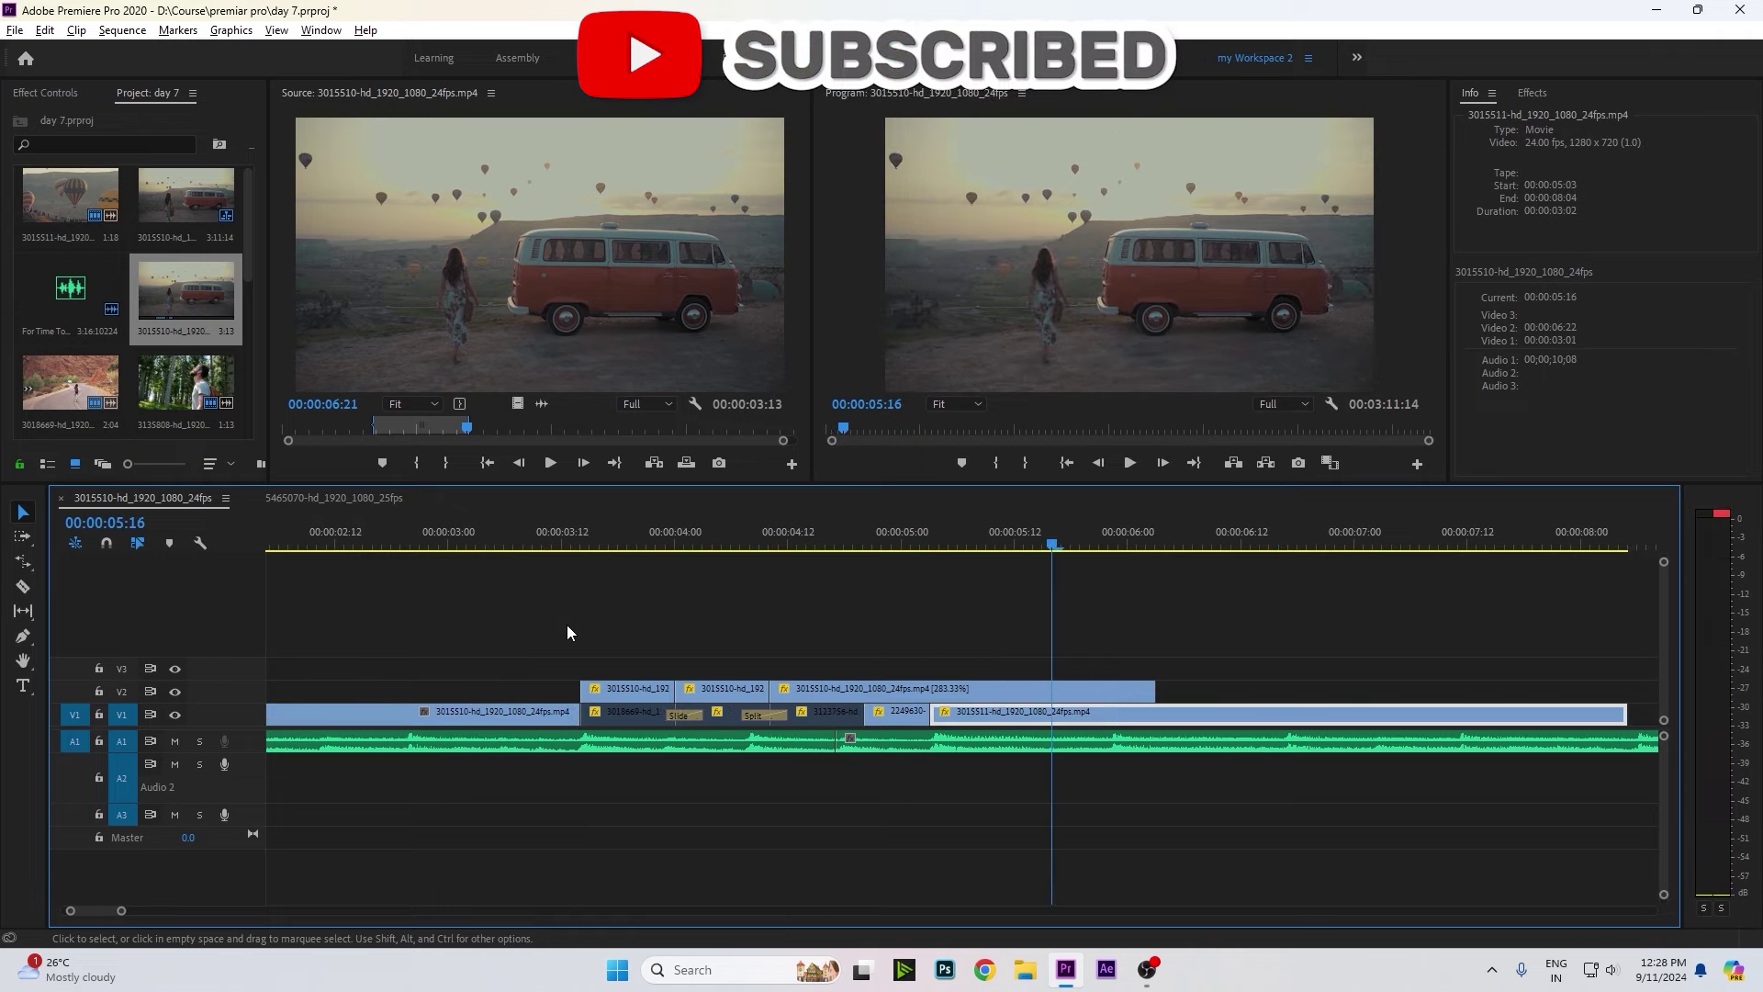
{"action": "left_click_drag", "start_coordinate": [581, 688], "coordinate": [317, 689]}
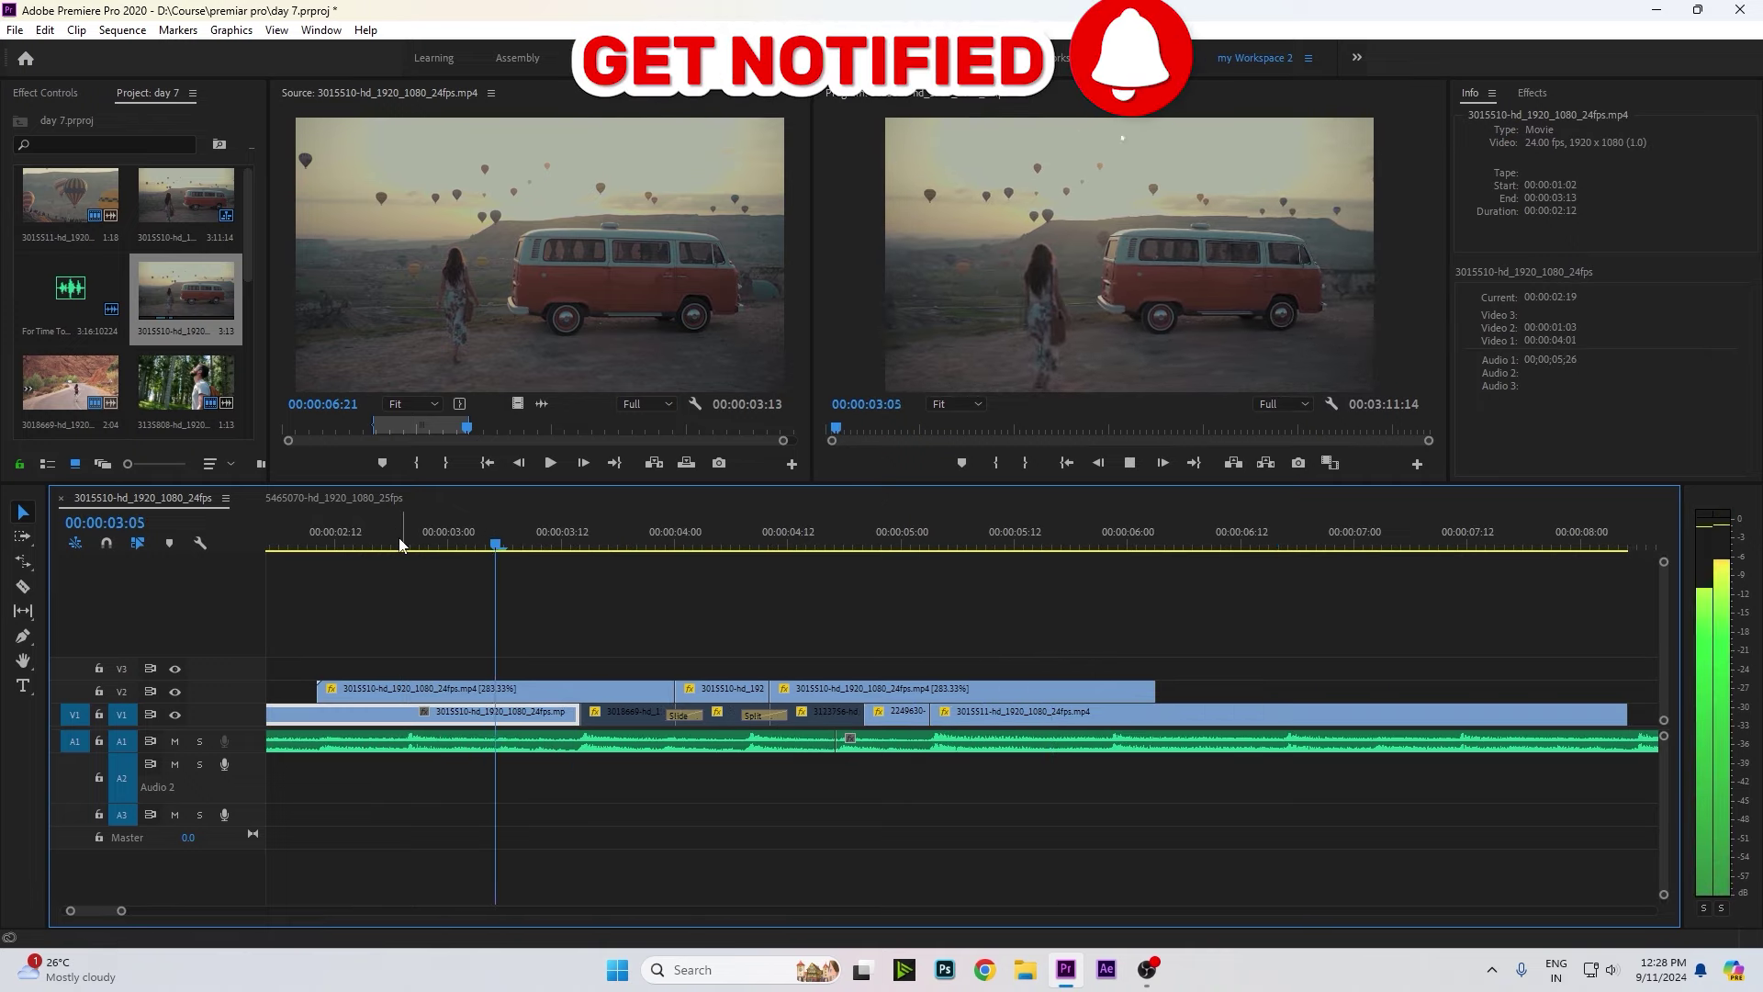
{"action": "left_click_drag", "start_coordinate": [622, 534], "coordinate": [813, 544]}
{"action": "key", "text": "Up"}
{"action": "key", "text": "Up"}
{"action": "key", "text": "space"}
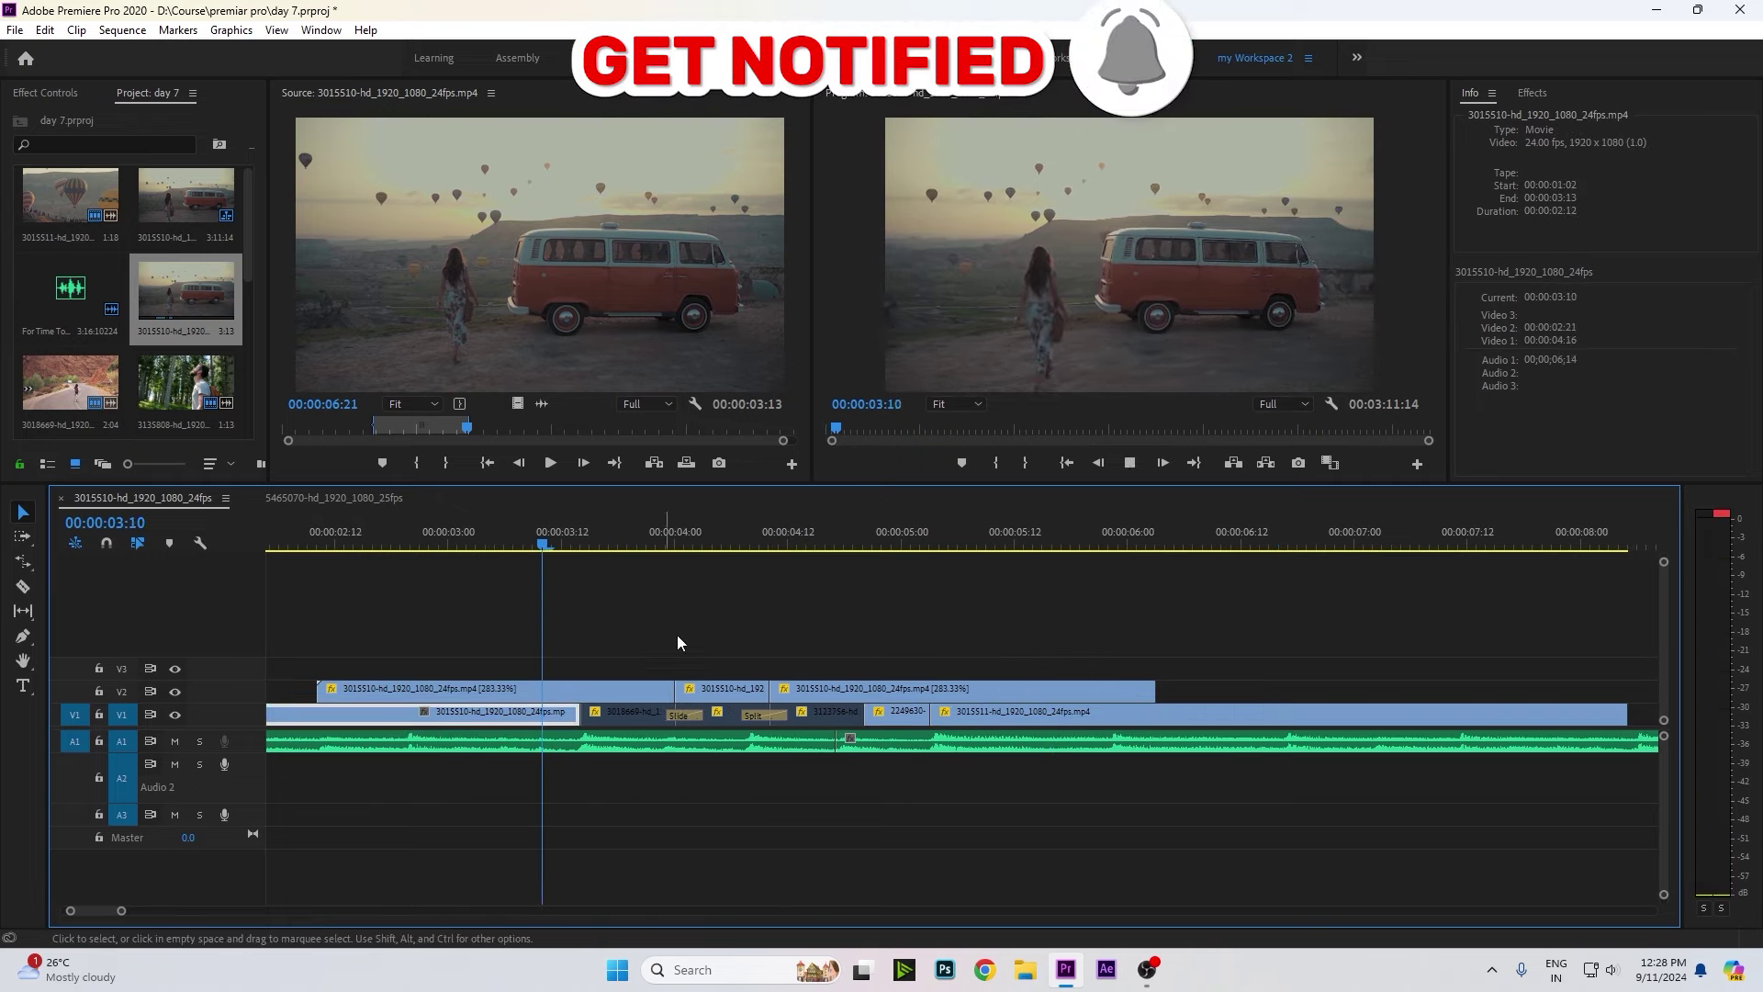
{"action": "key", "text": "space"}
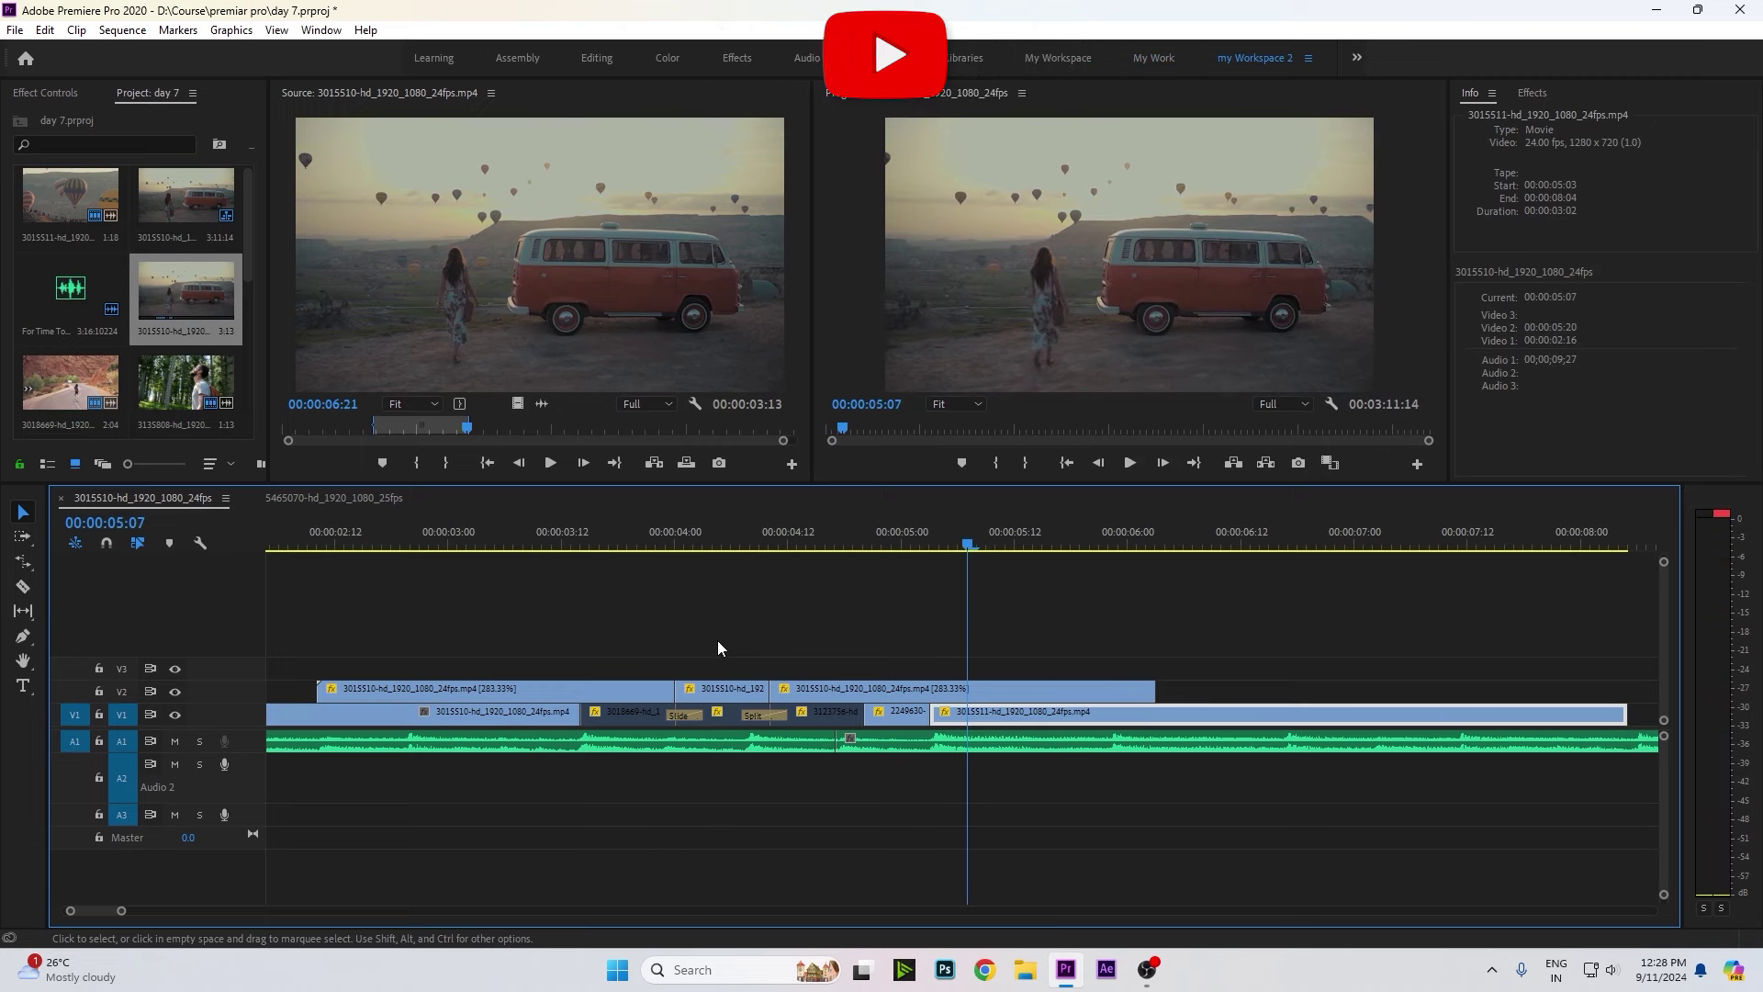
Zoom the timeline out, replay the edit from 00:00:03:13, and deselect all clips.
{"action": "key", "text": "minus"}
{"action": "key", "text": "minus"}
{"action": "key", "text": "minus"}
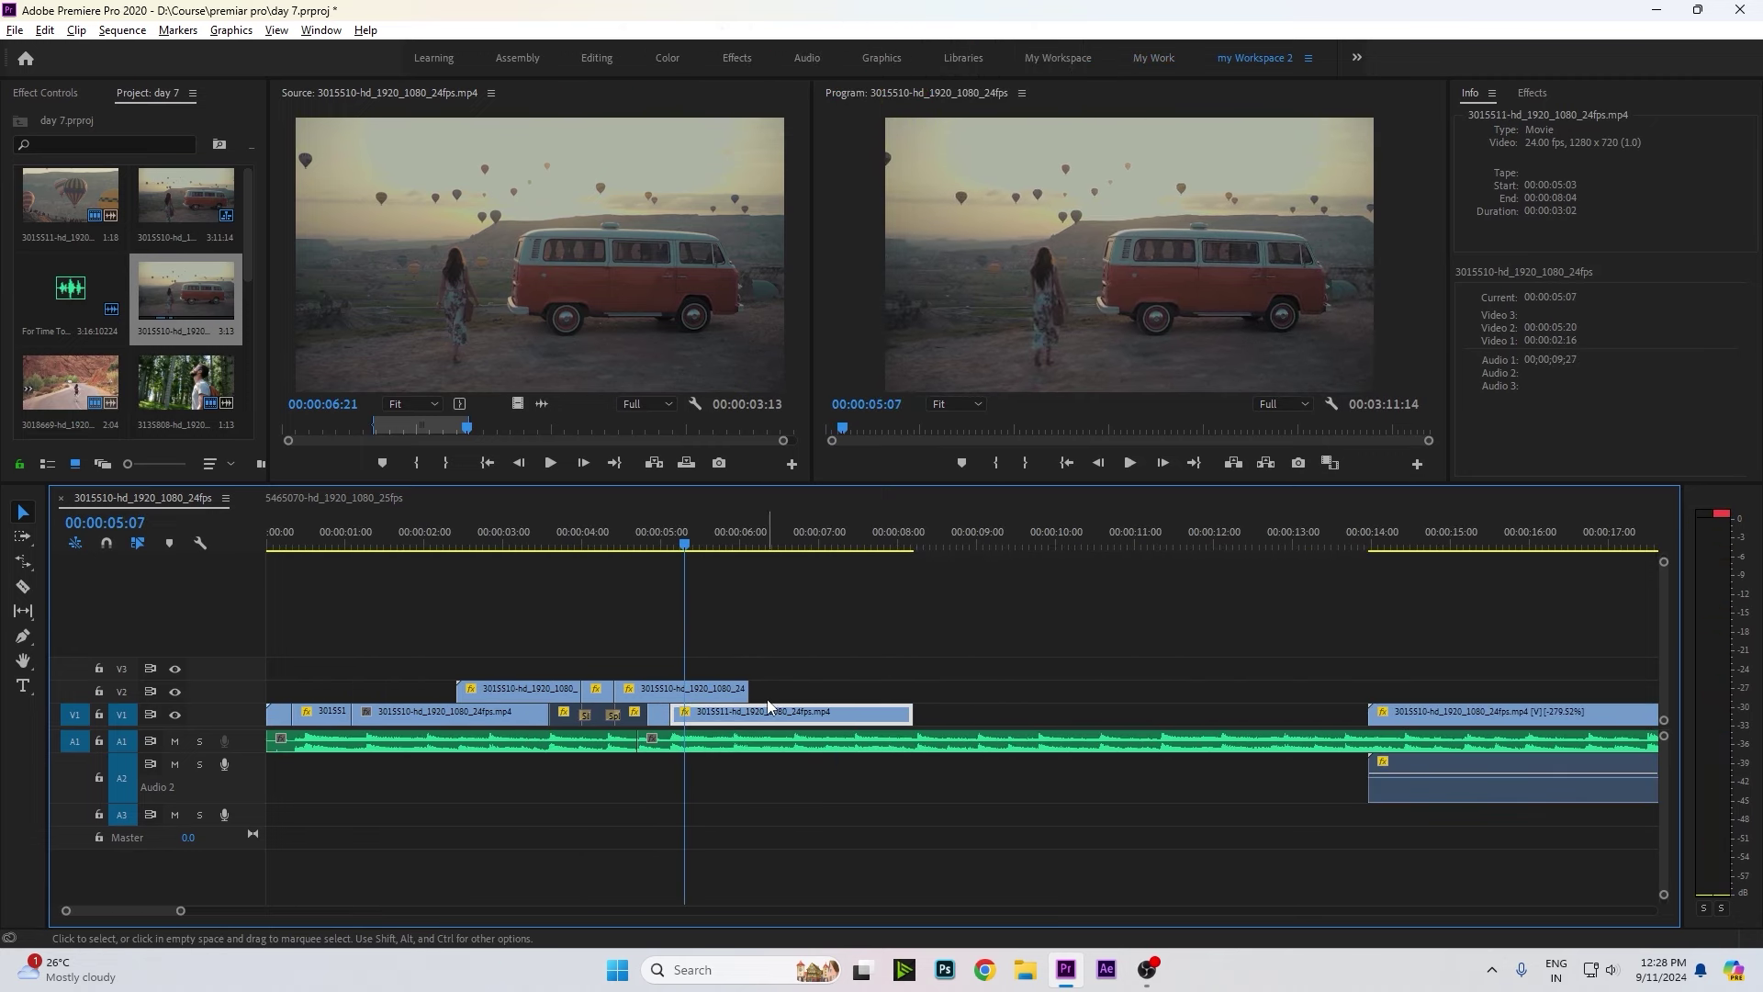
{"action": "key", "text": "minus"}
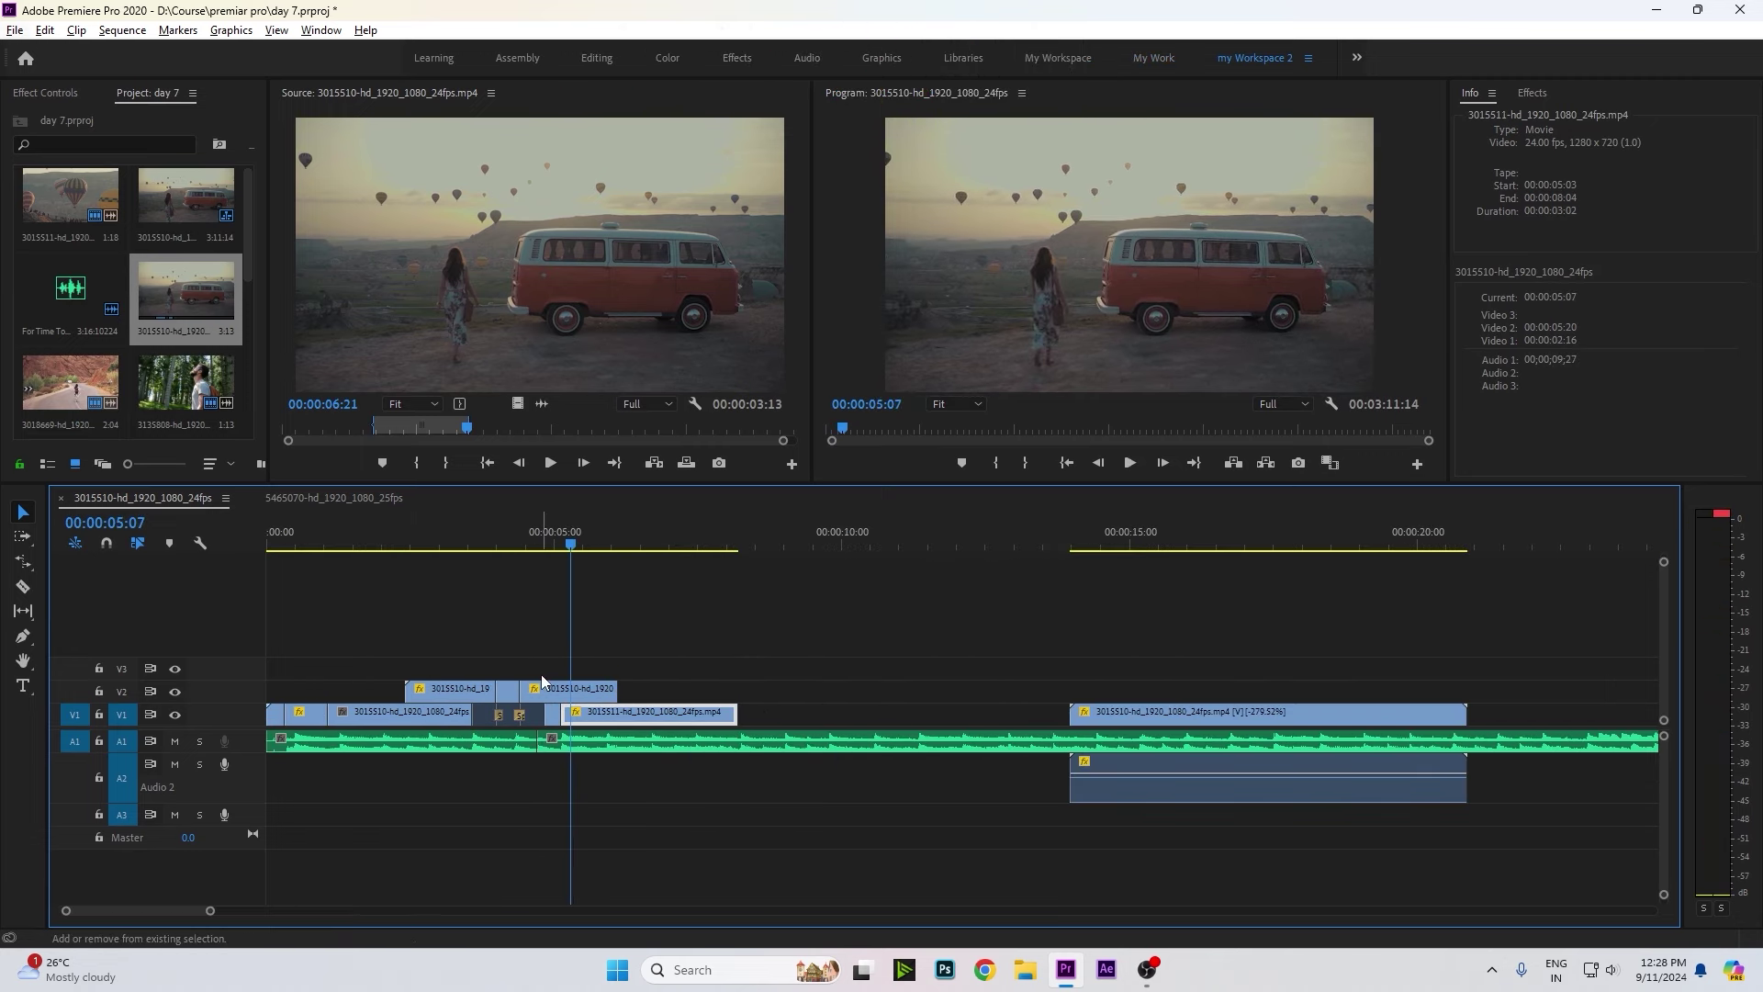
{"action": "key", "text": "equal"}
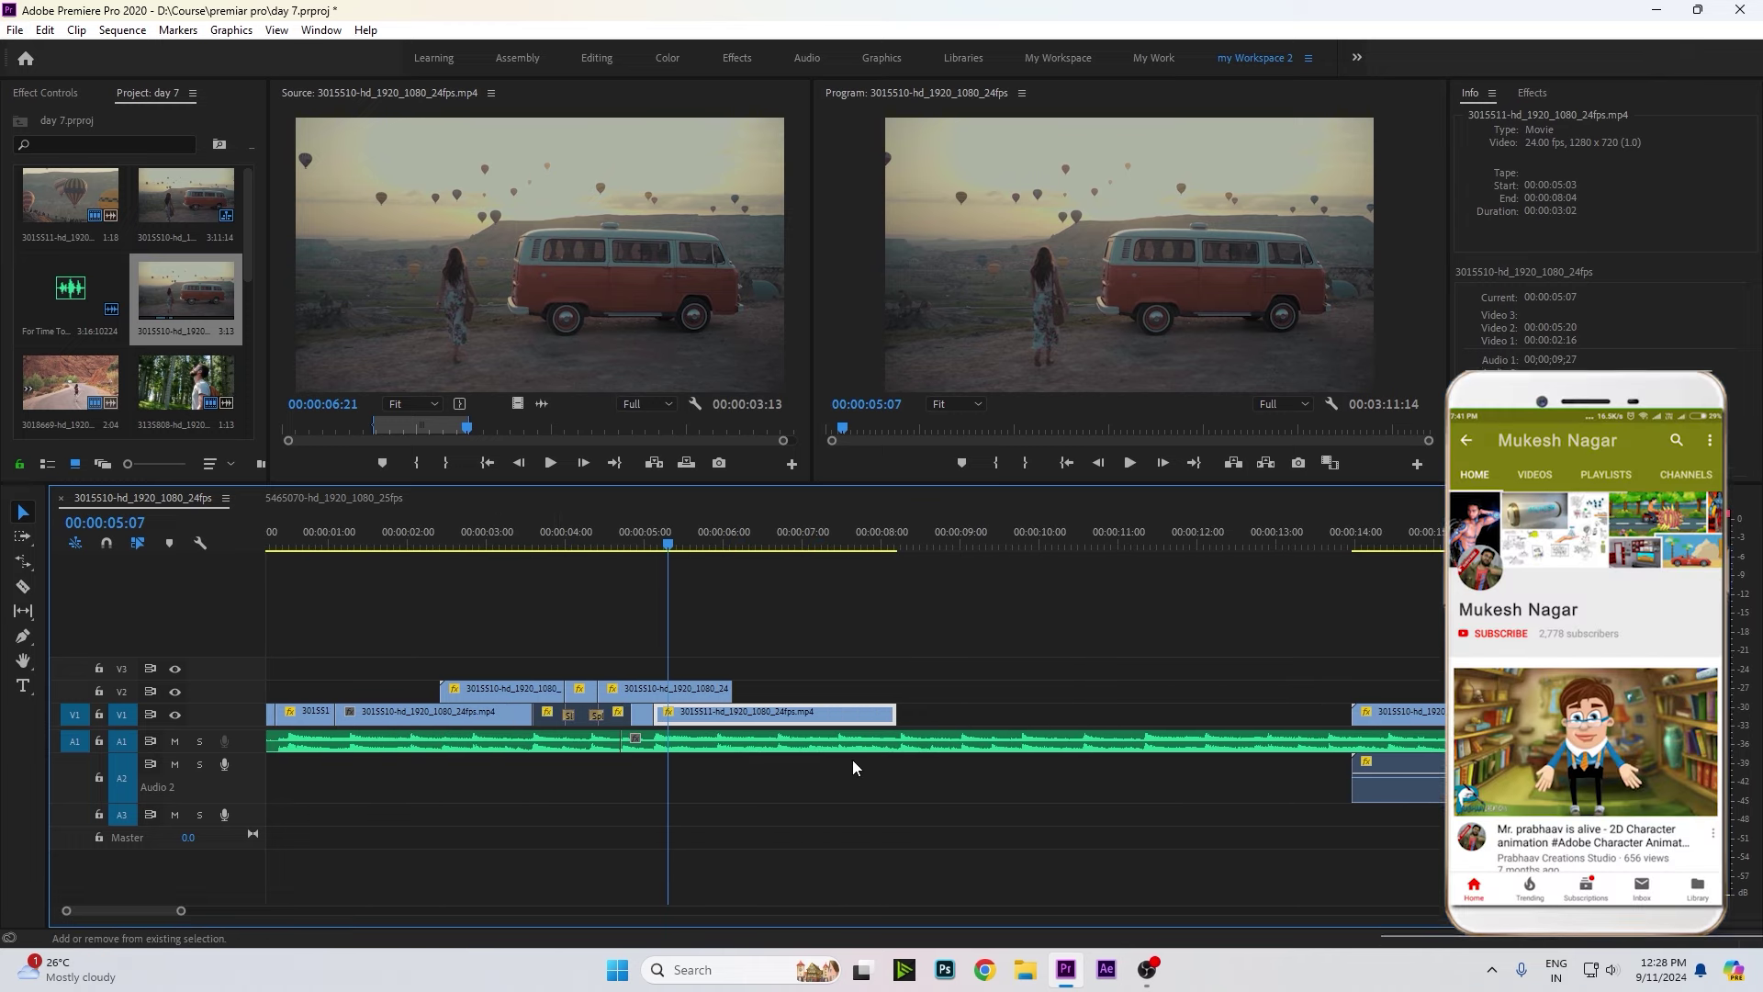
{"action": "left_click_drag", "start_coordinate": [668, 542], "coordinate": [546, 543]}
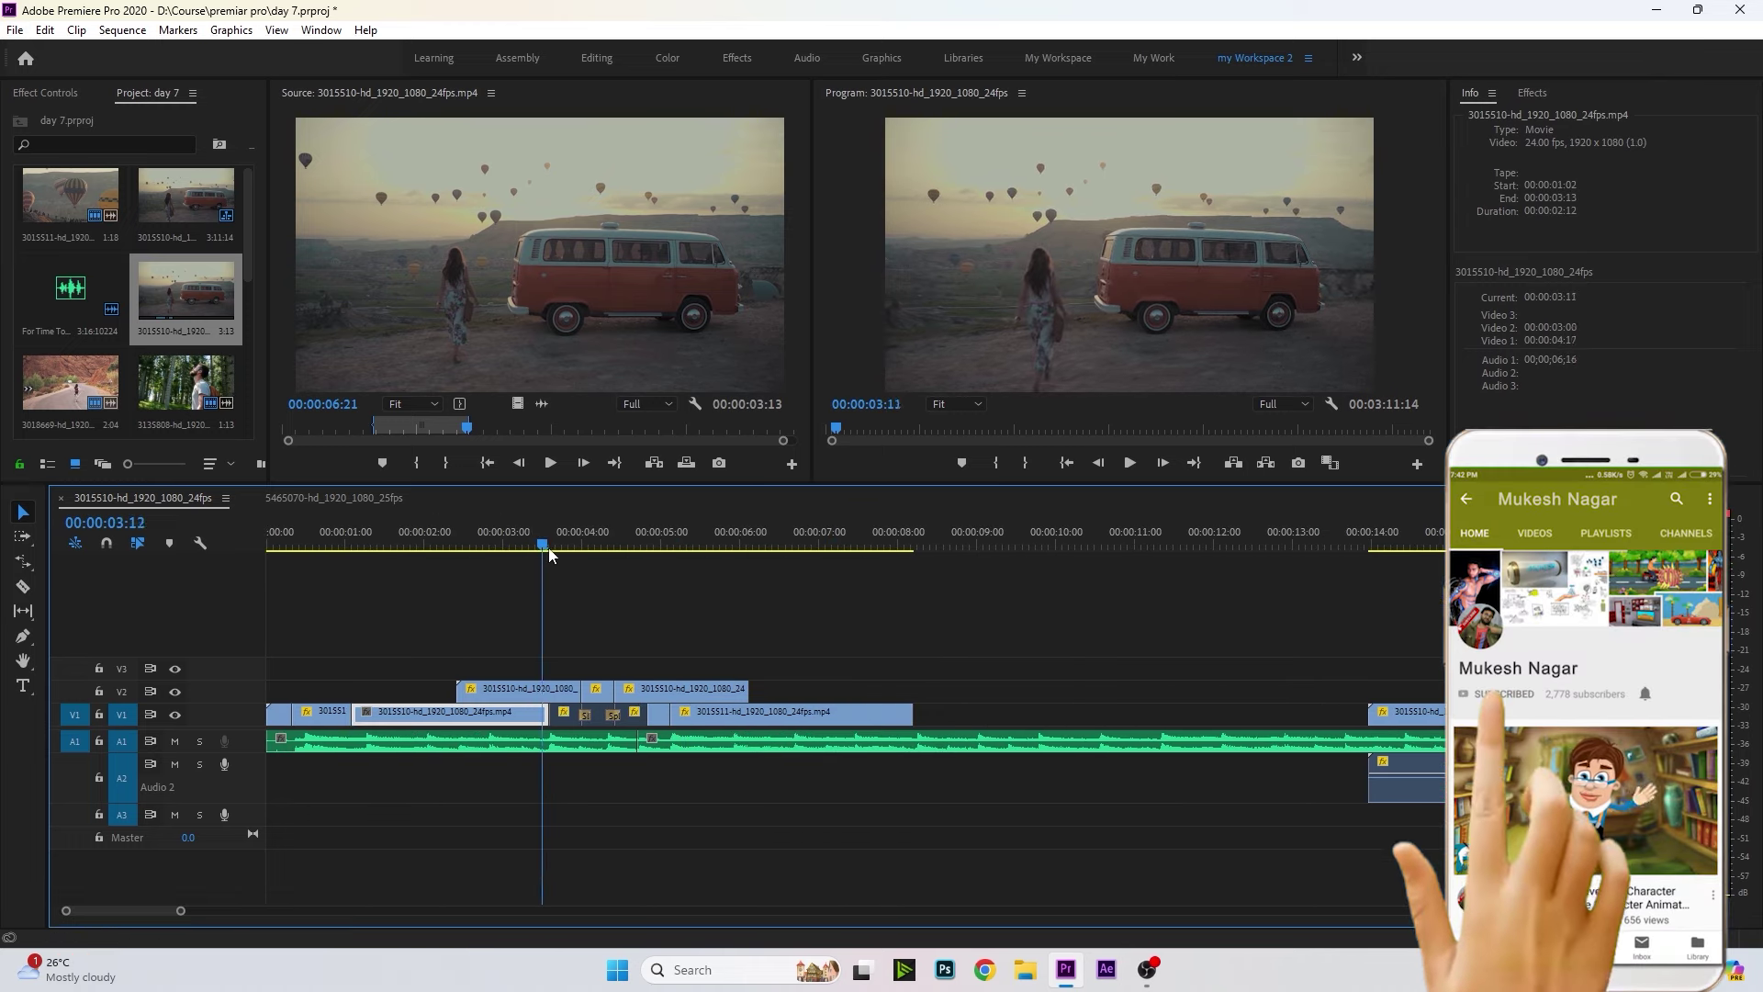
{"action": "key", "text": "space"}
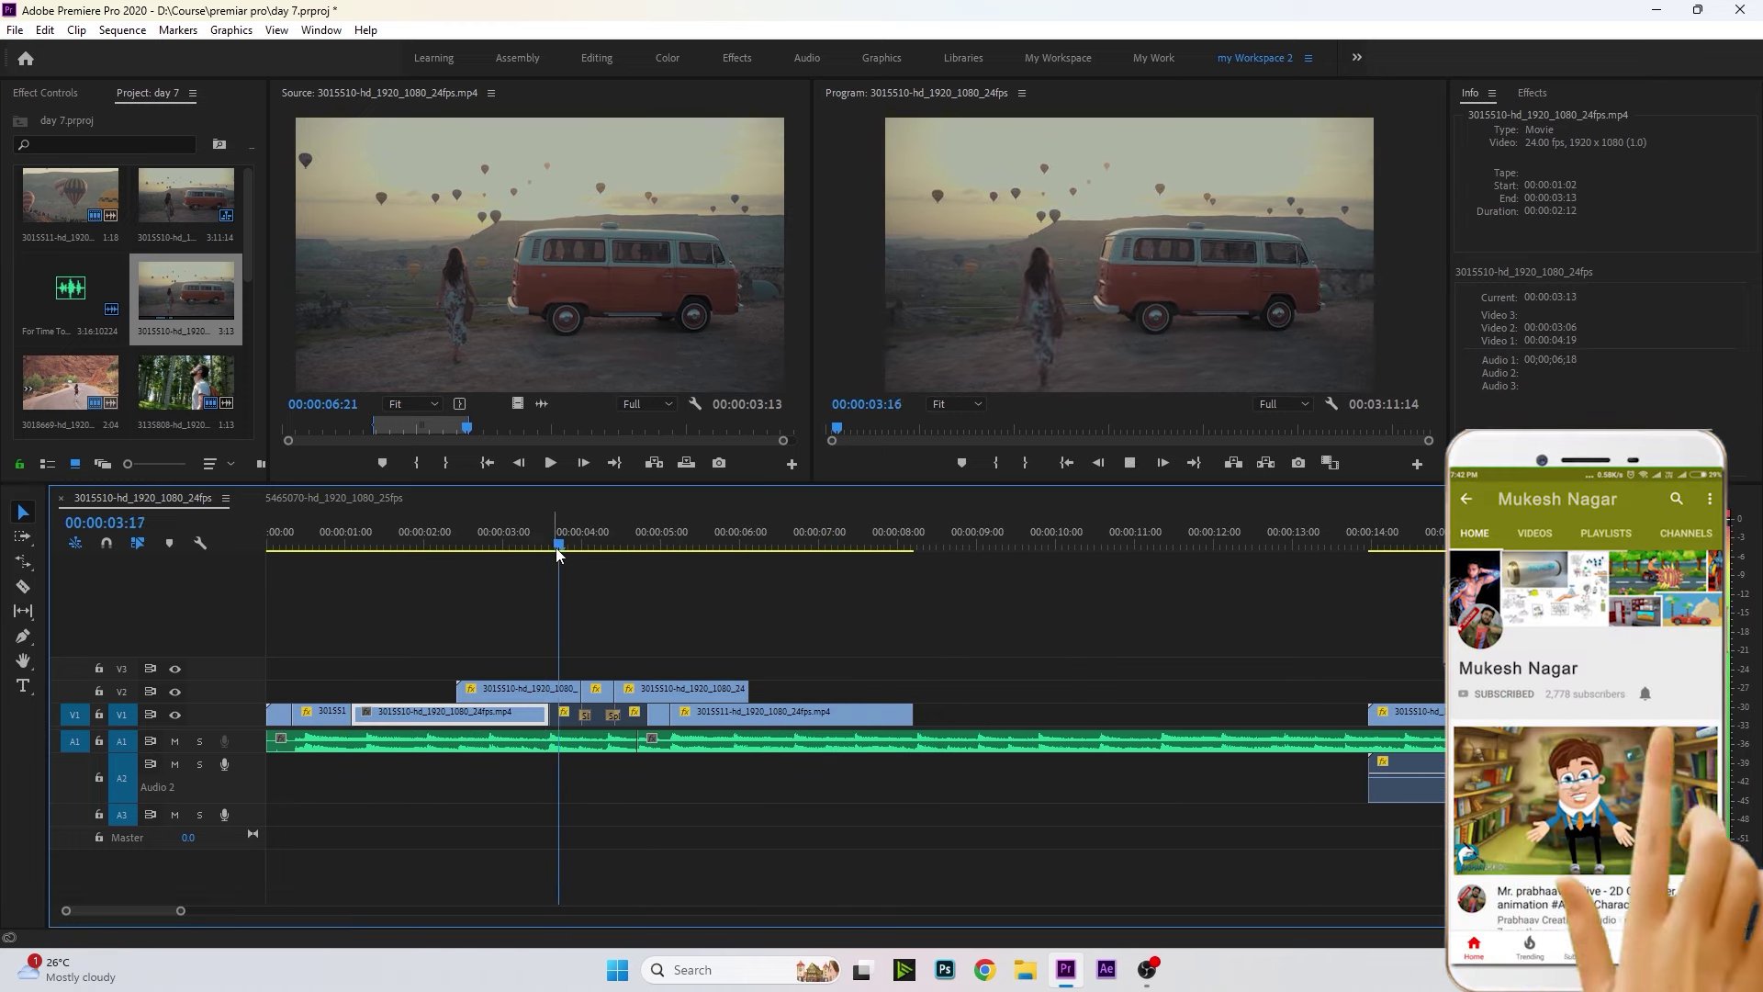
{"action": "key", "text": "minus"}
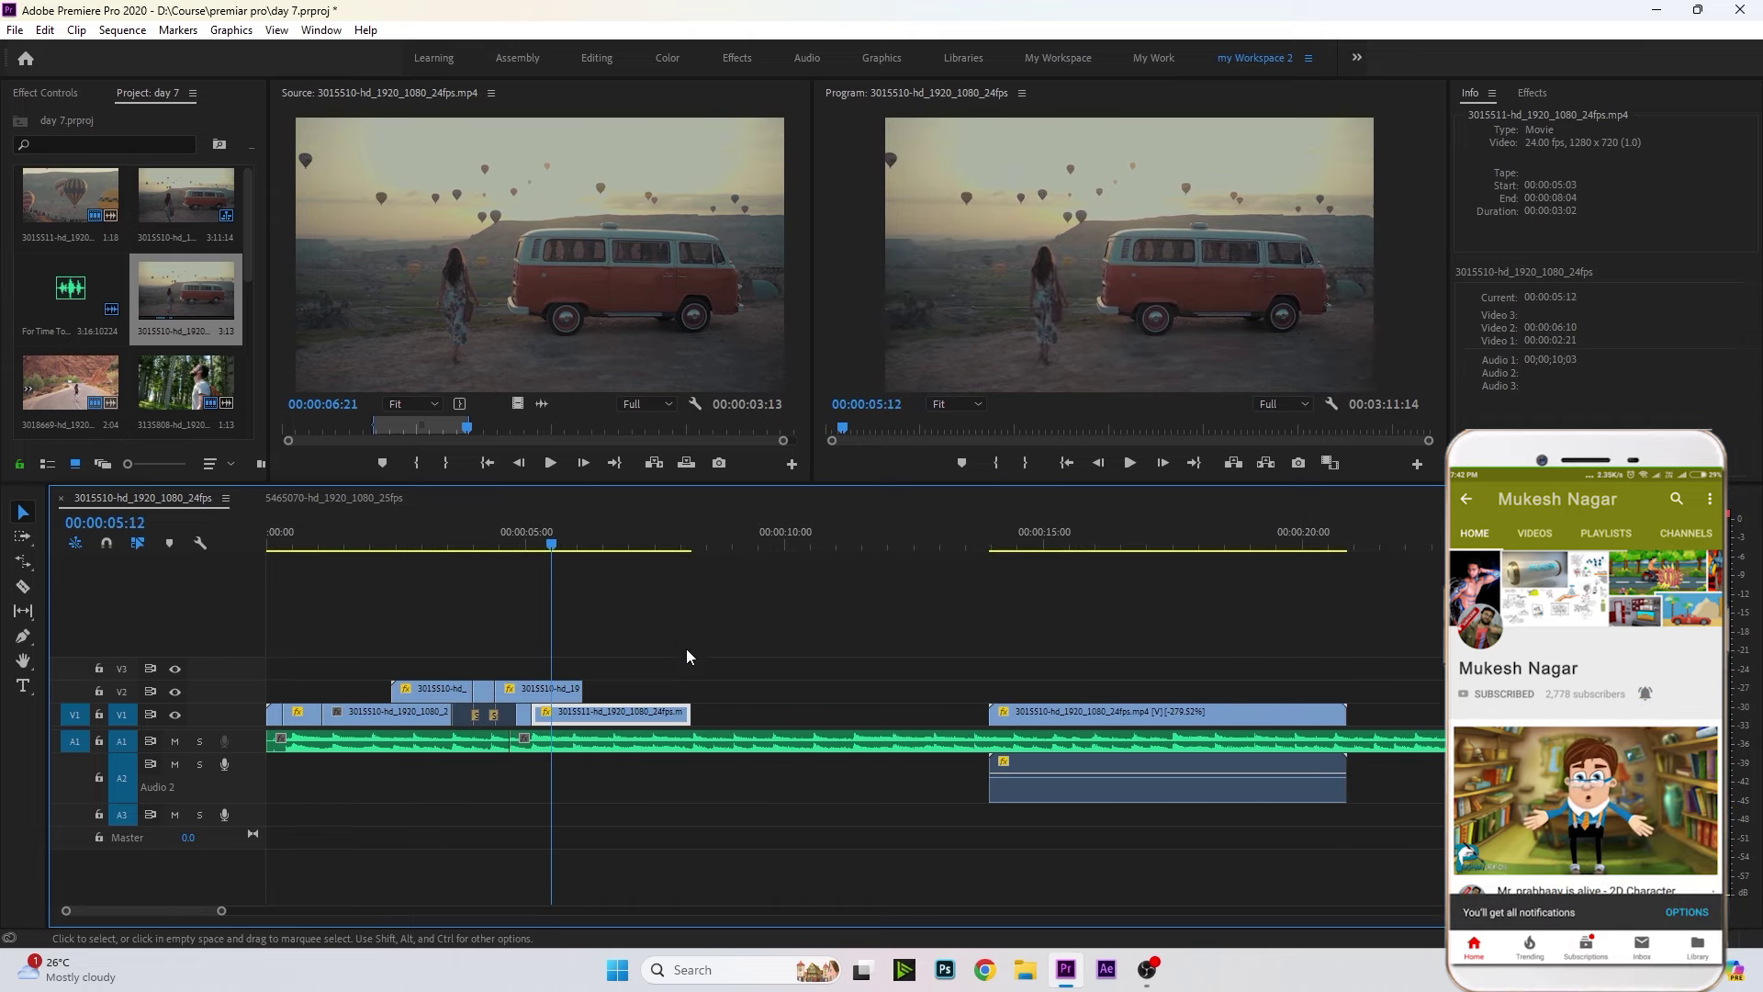
{"action": "key", "text": "minus"}
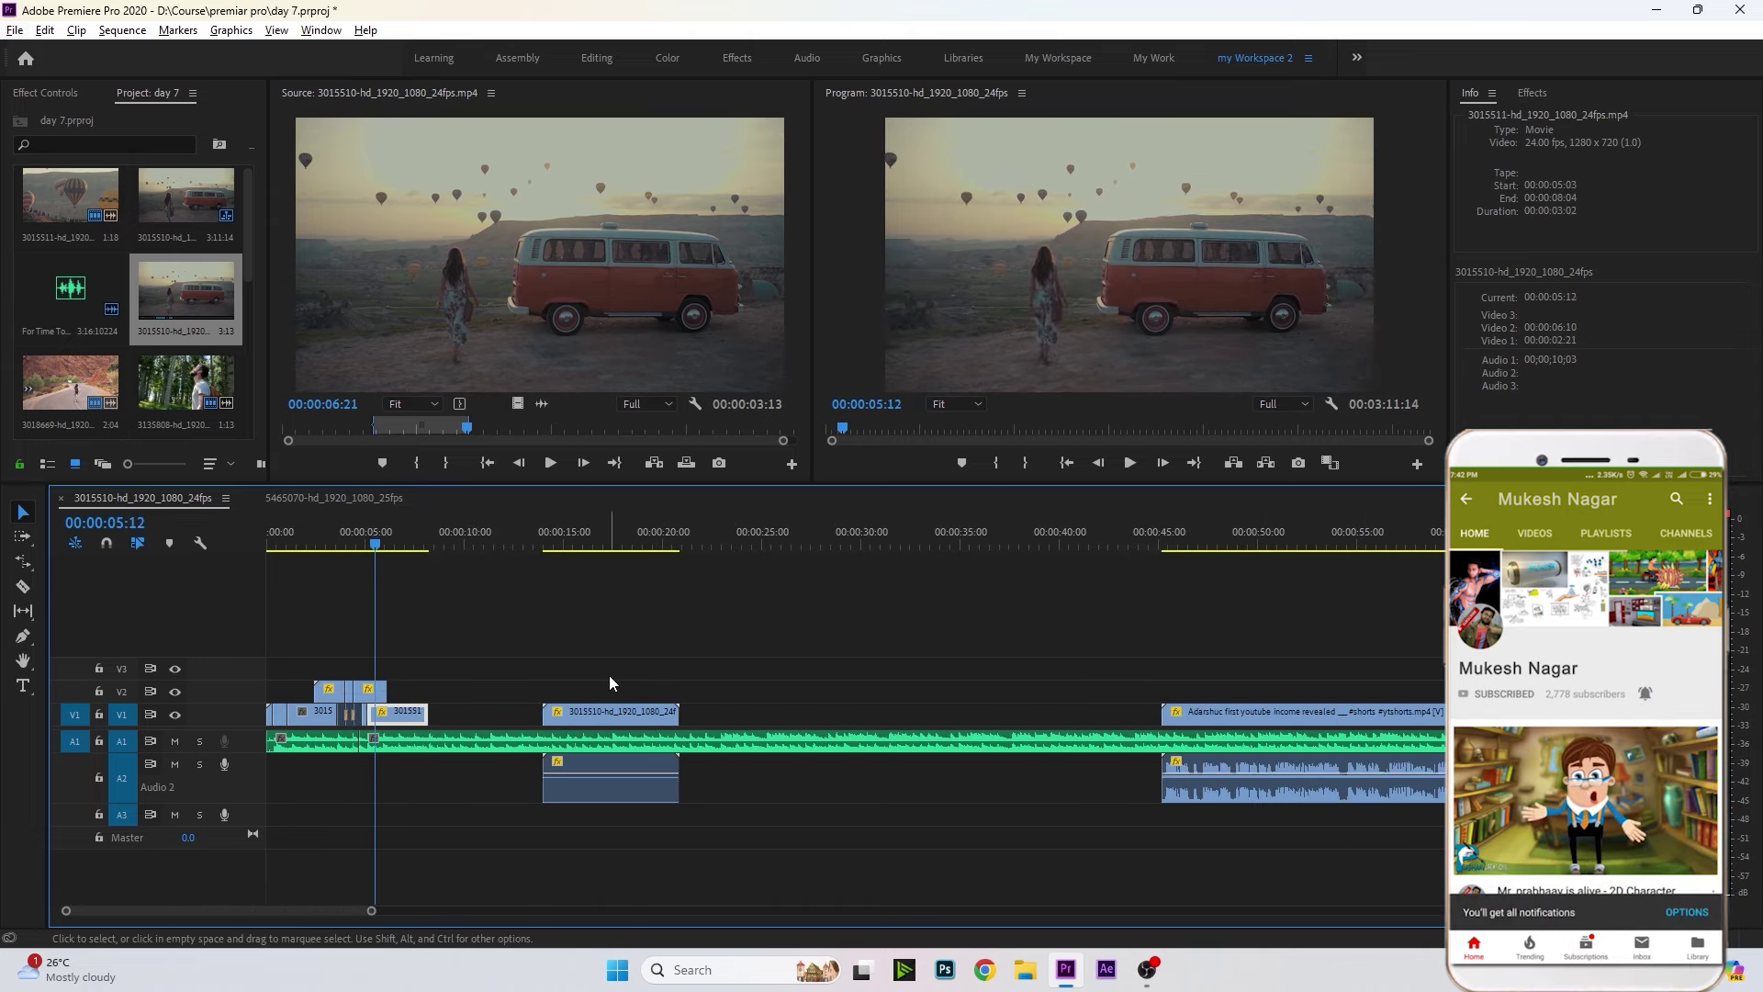
{"action": "left_click", "coordinate": [609, 675]}
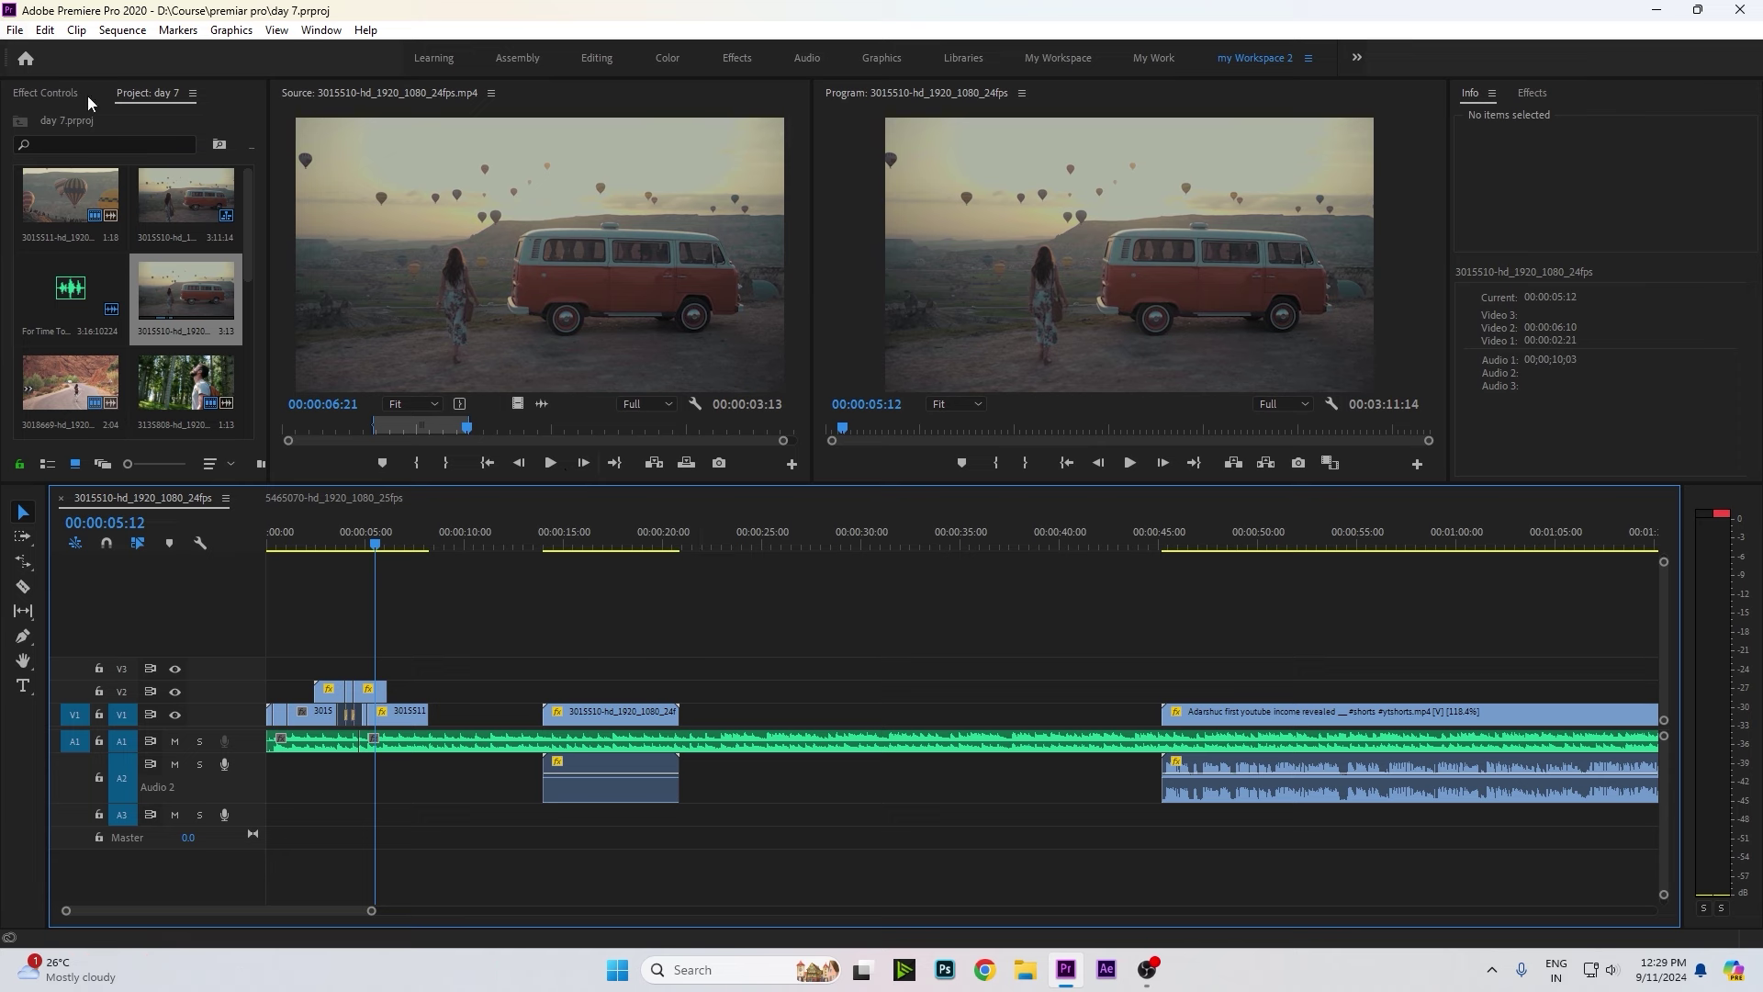
Create a new project named day8 from File > New > Project.
{"action": "left_click", "coordinate": [15, 31]}
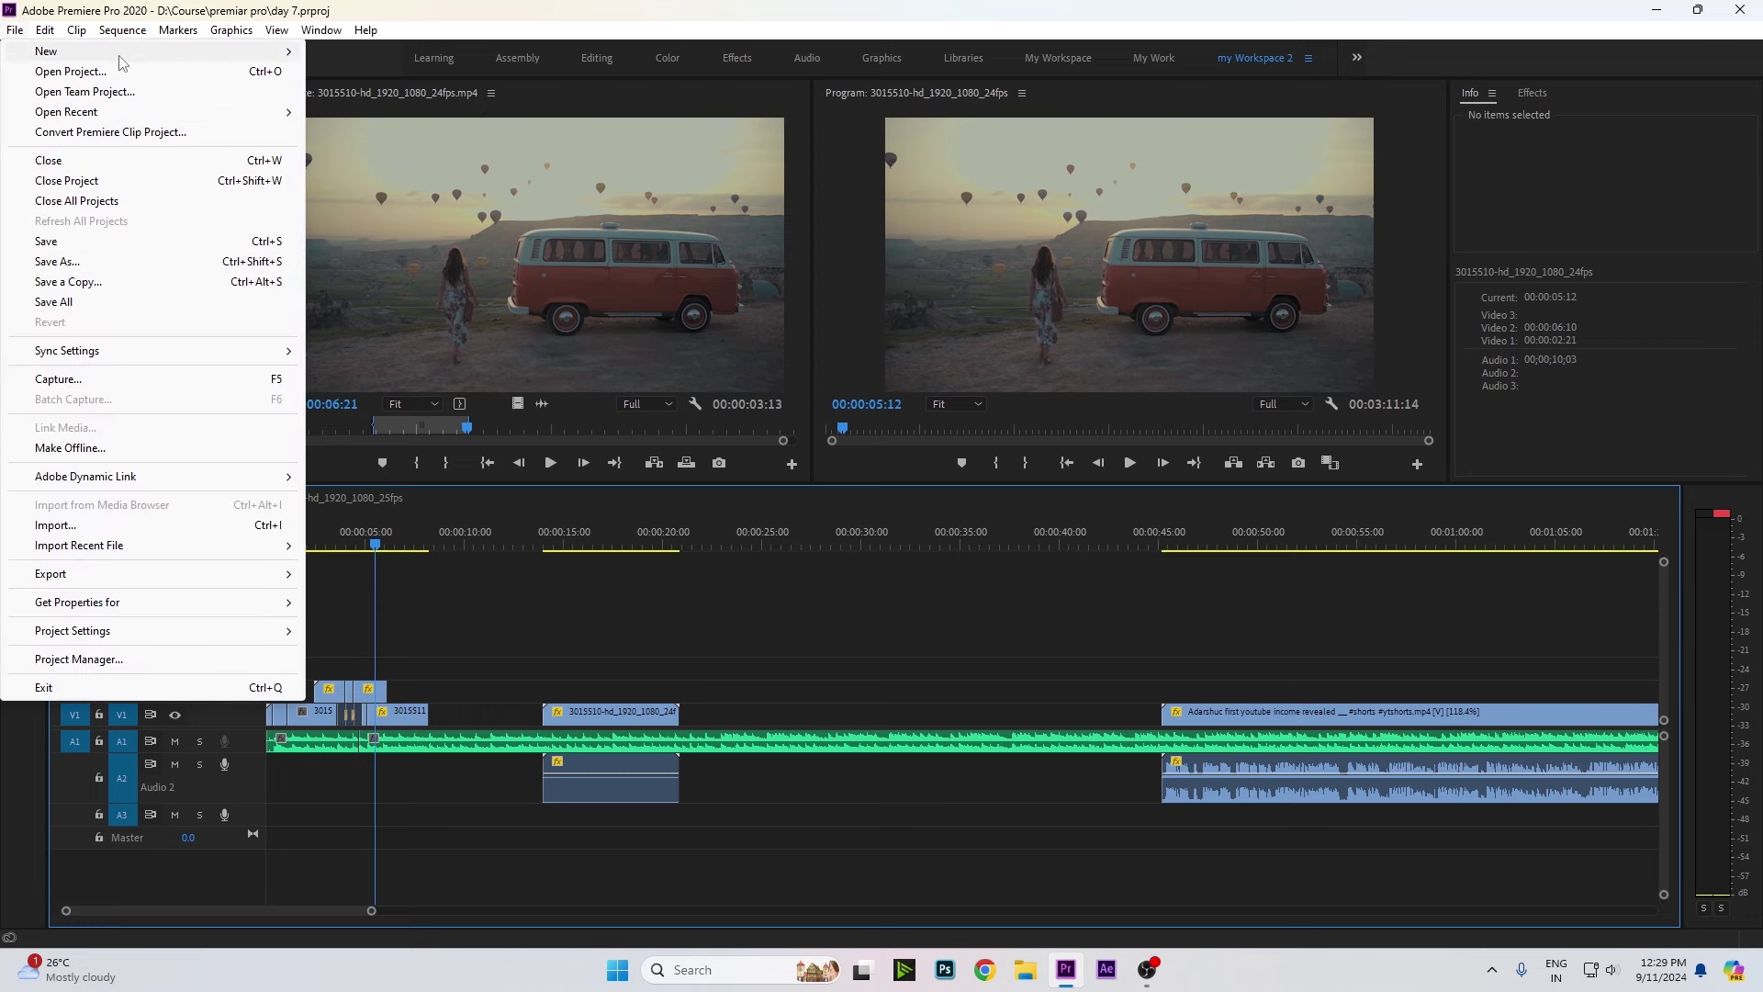
{"action": "mouse_move", "coordinate": [122, 52]}
{"action": "left_click", "coordinate": [375, 53]}
{"action": "type", "text": "day8"}
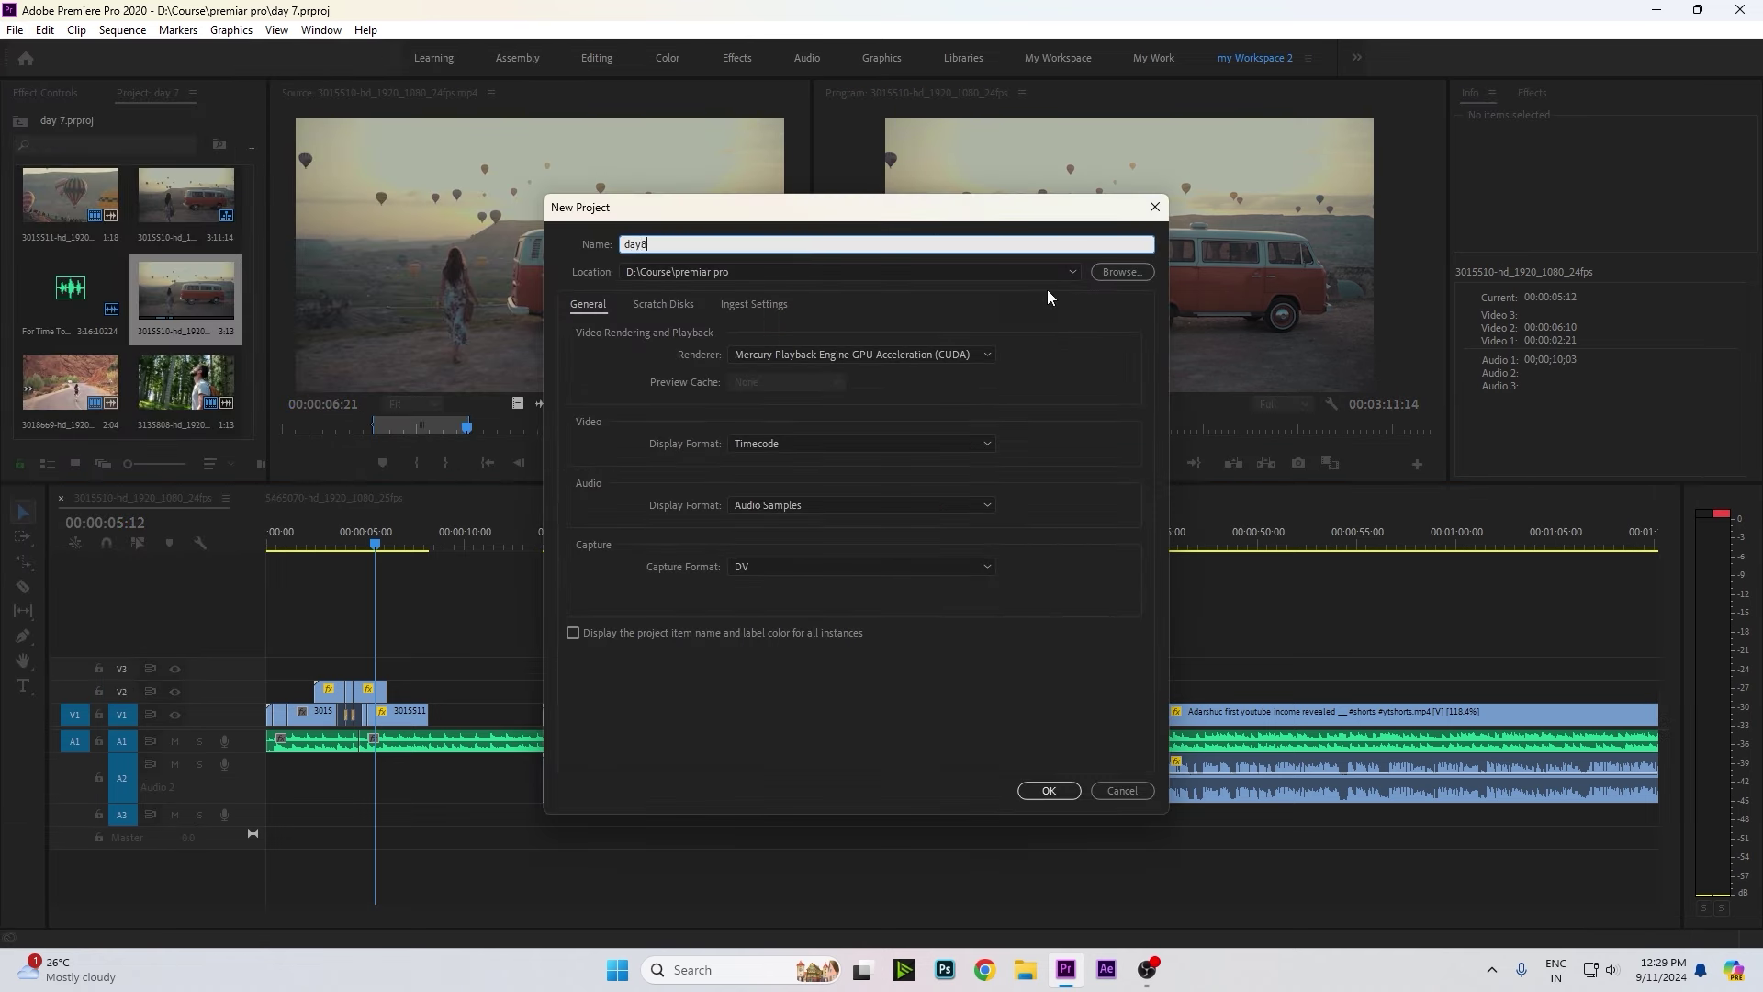
{"action": "key", "text": "Return"}
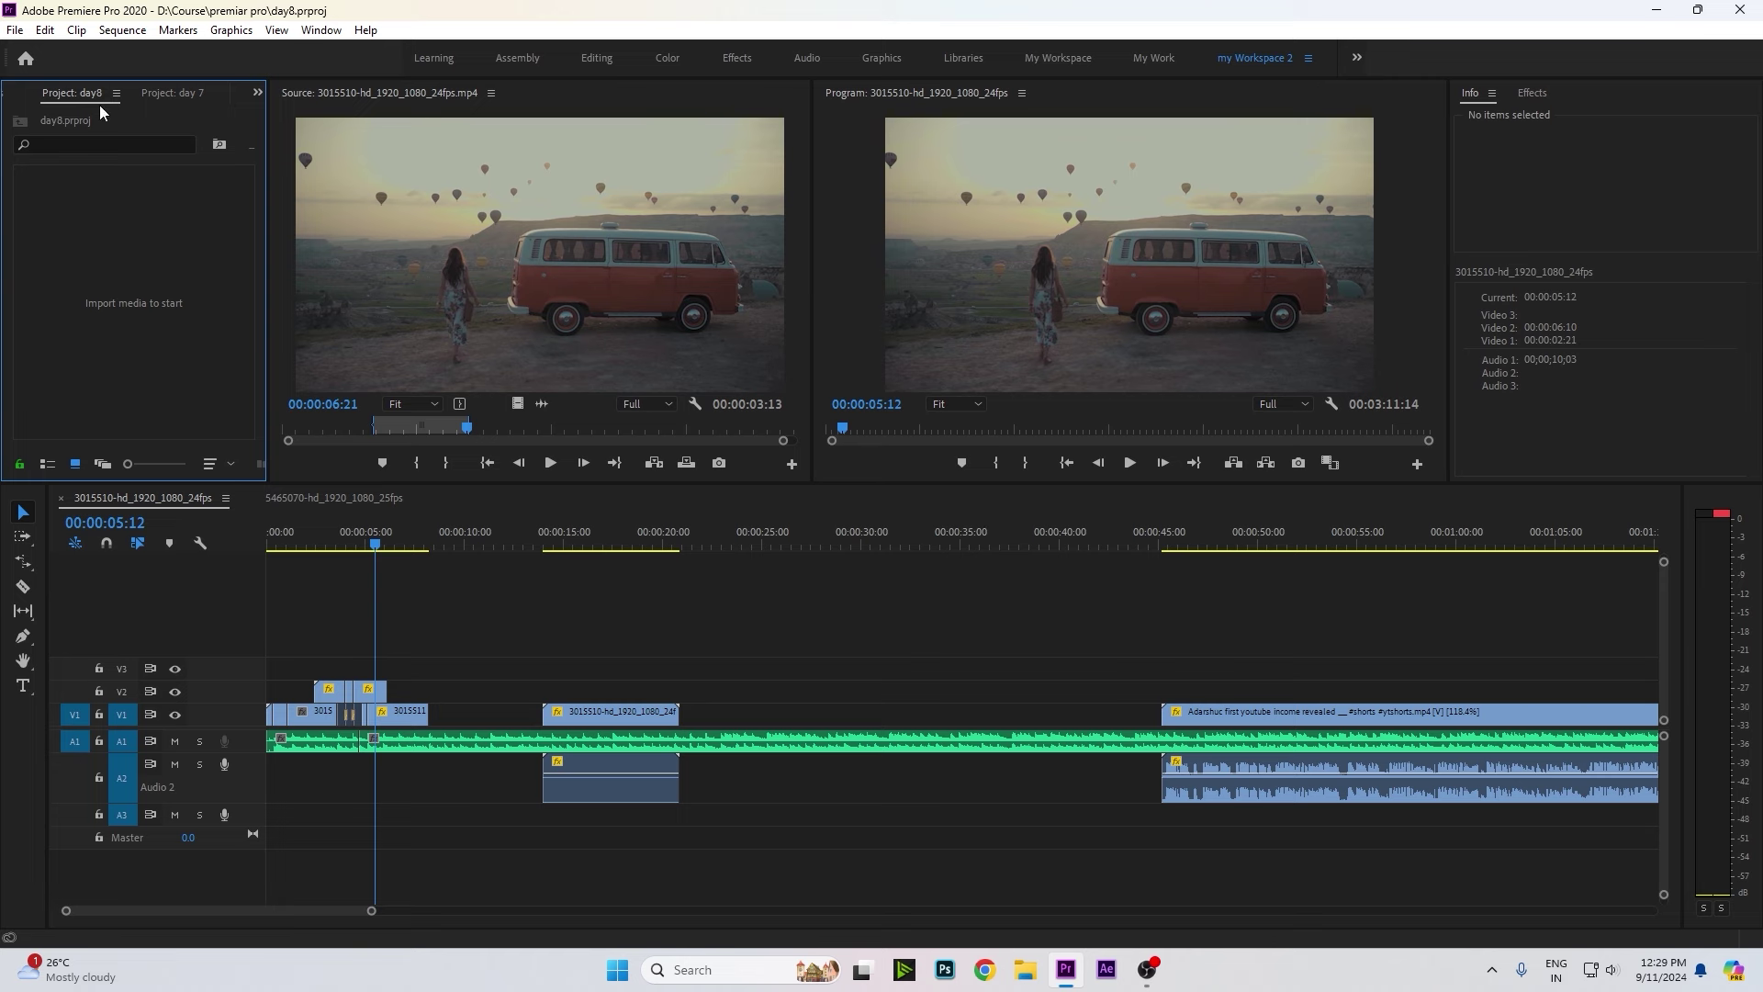
Switch between the day 7 and day8 project tabs, then widen the day8 Project panel.
{"action": "left_click", "coordinate": [172, 92]}
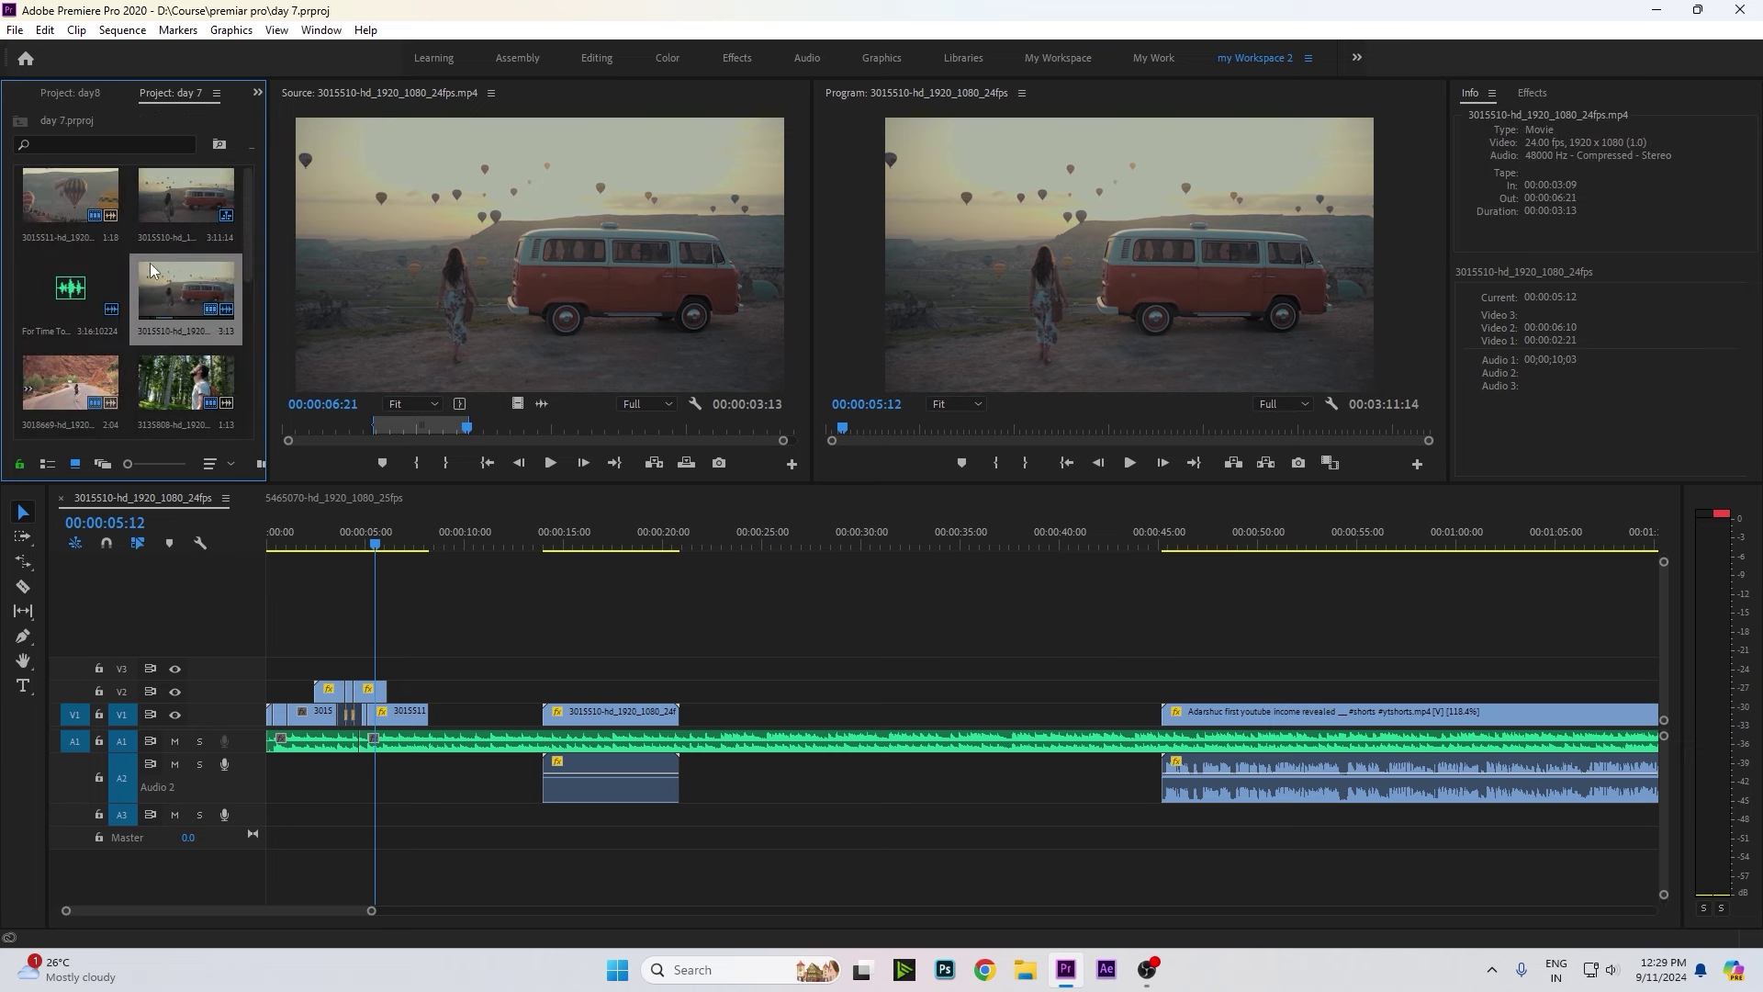
{"action": "left_click", "coordinate": [84, 93]}
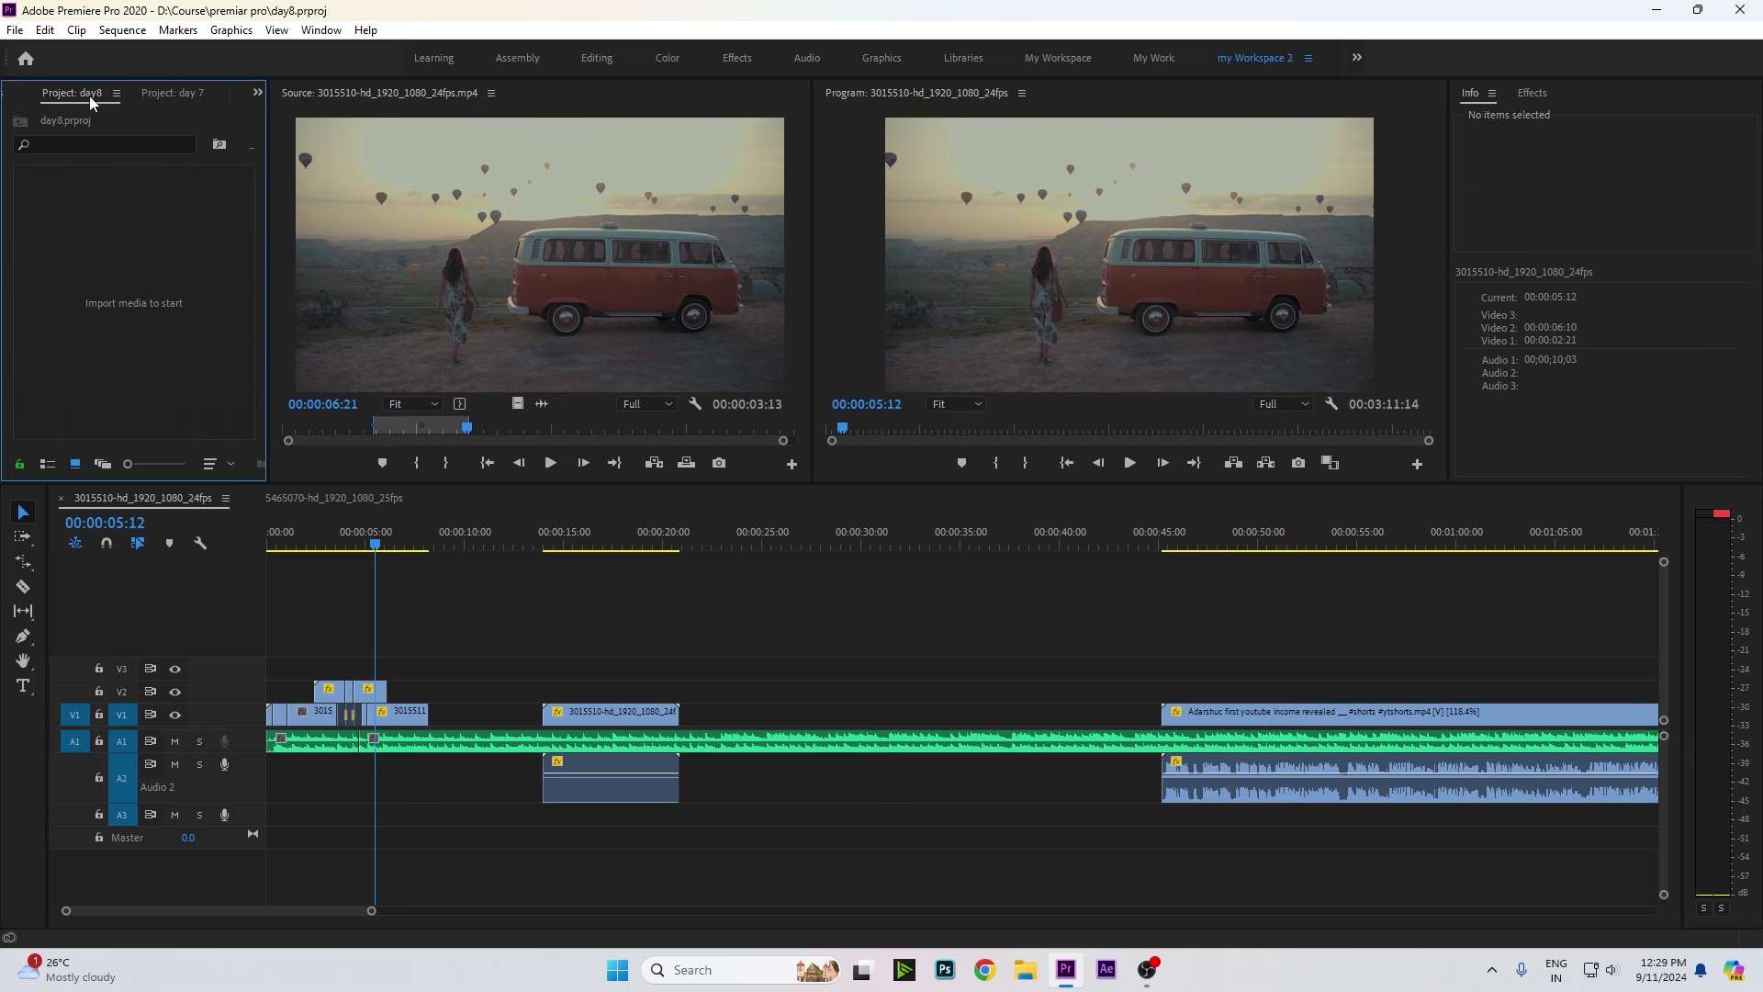
{"action": "scroll", "coordinate": [596, 578], "scroll_direction": "down", "scroll_amount": 5}
{"action": "left_click", "coordinate": [603, 530]}
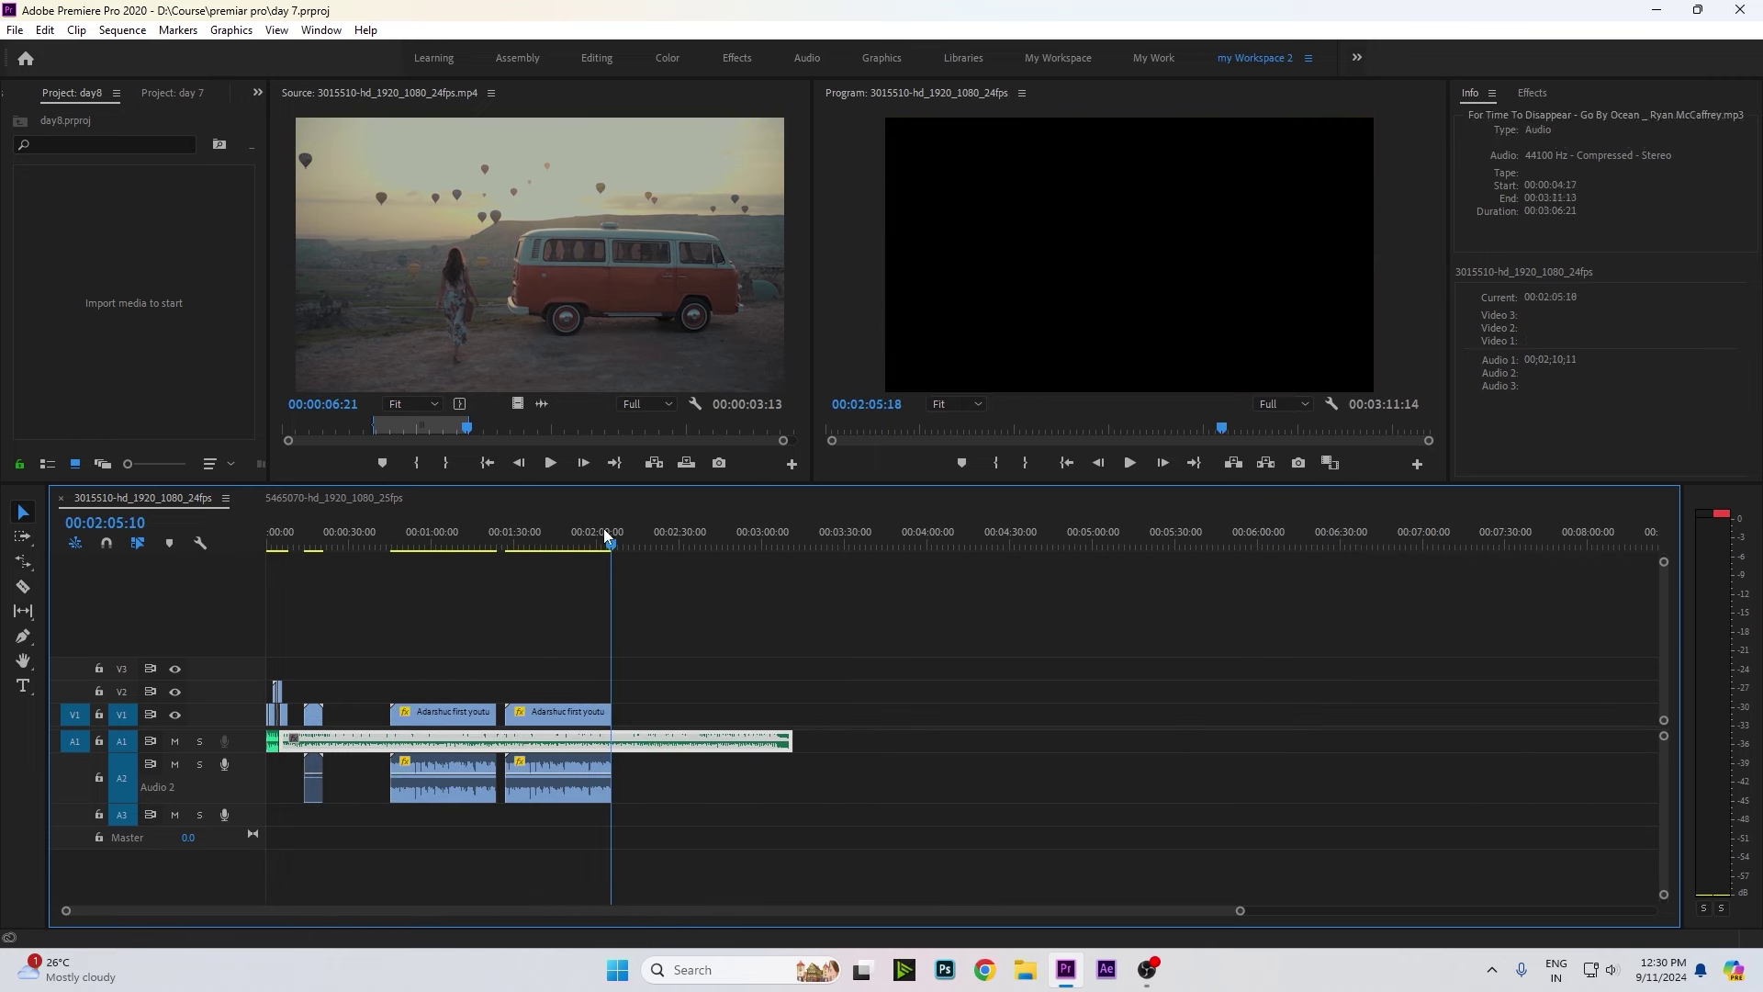
{"action": "left_click", "coordinate": [599, 532]}
{"action": "key", "text": "d"}
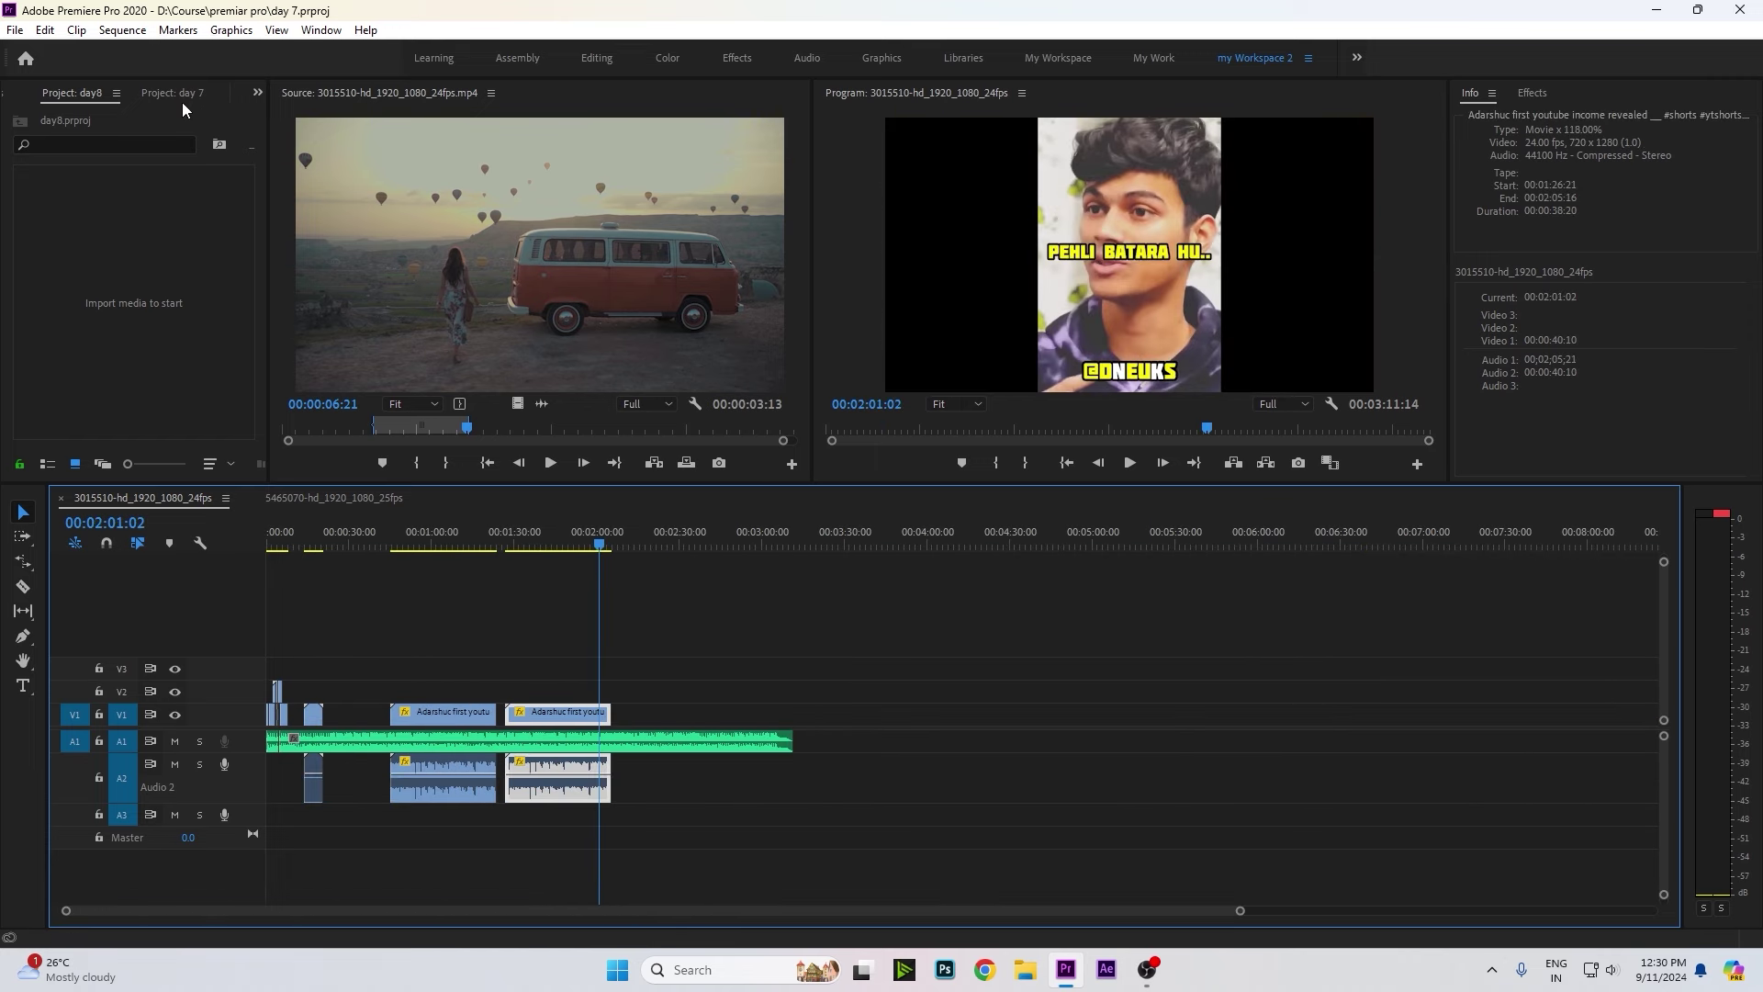
{"action": "left_click", "coordinate": [60, 94]}
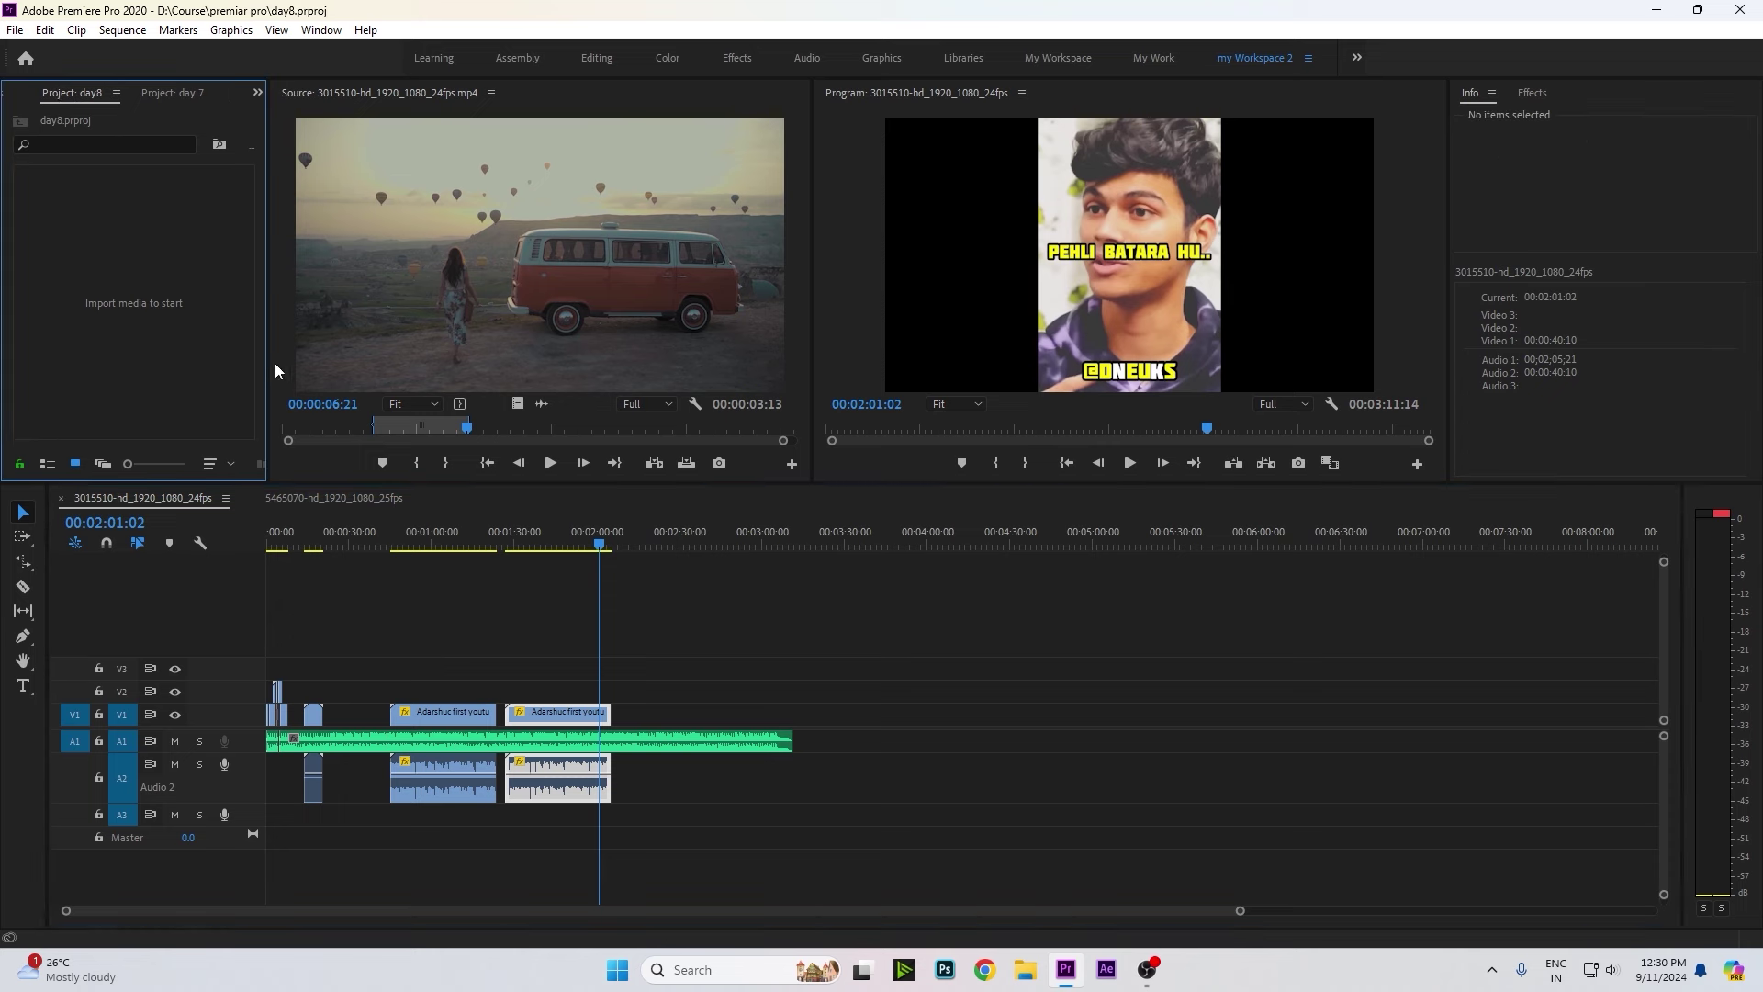
{"action": "left_click_drag", "start_coordinate": [272, 361], "coordinate": [478, 359]}
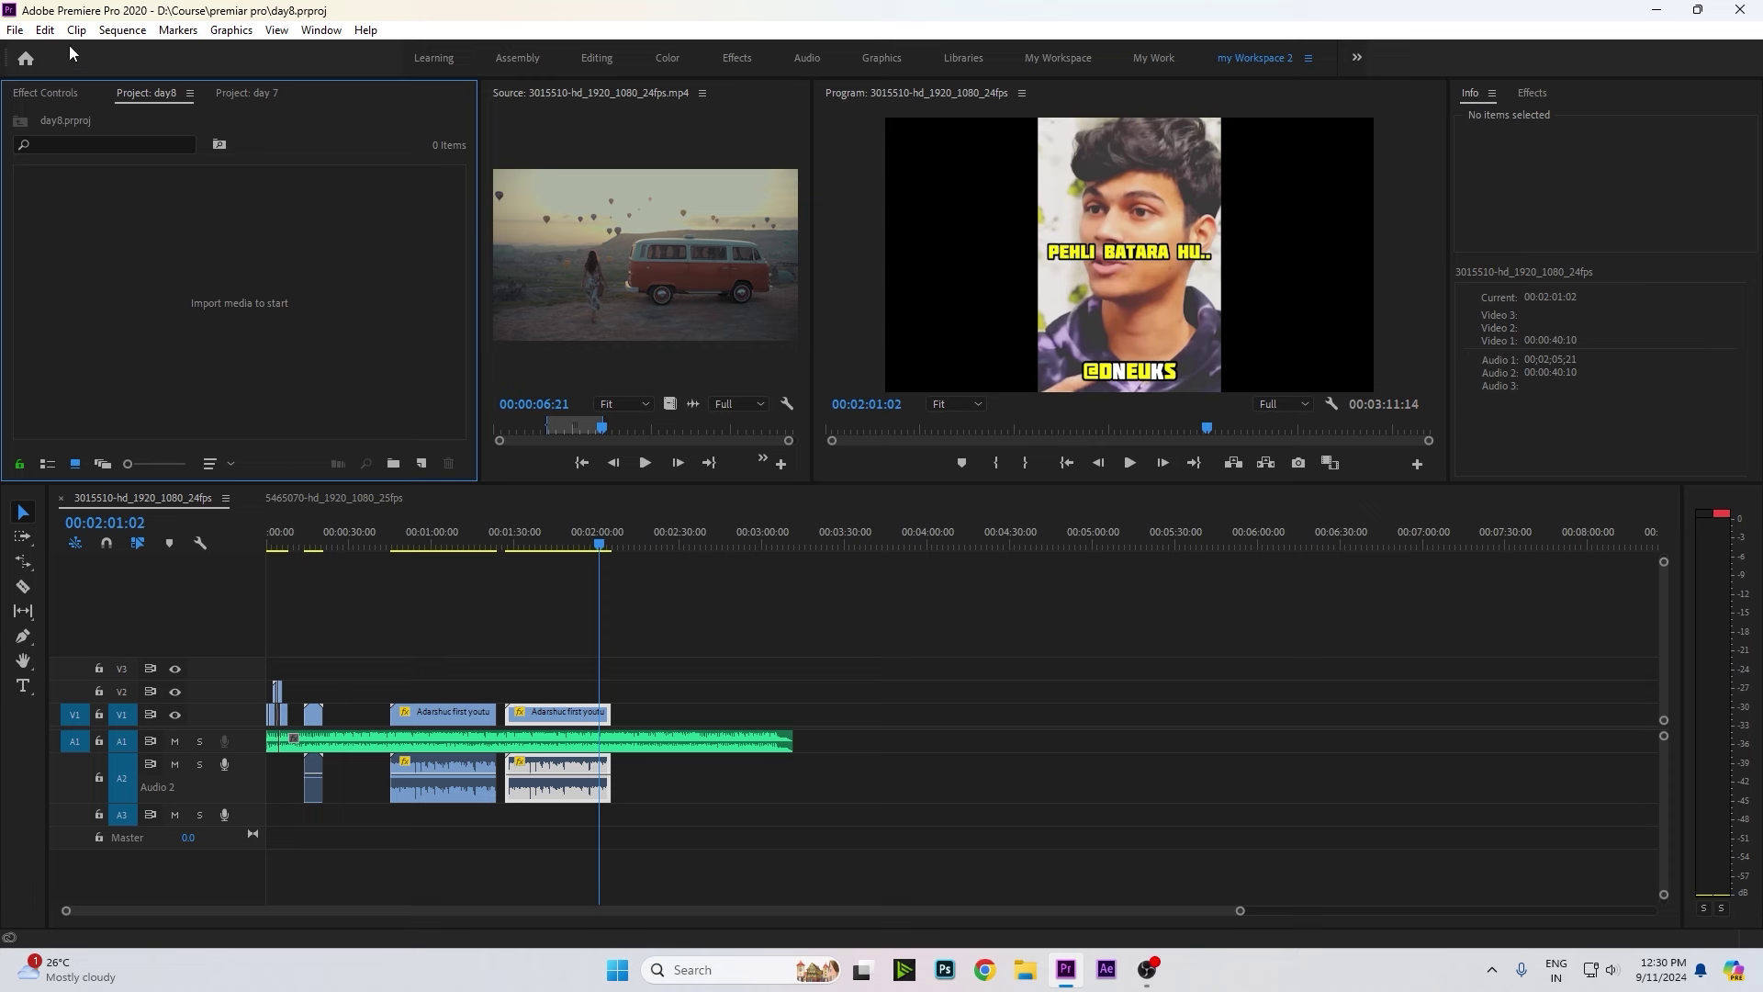
Close the day8 project and reopen it from the recent projects list.
{"action": "left_click", "coordinate": [15, 29]}
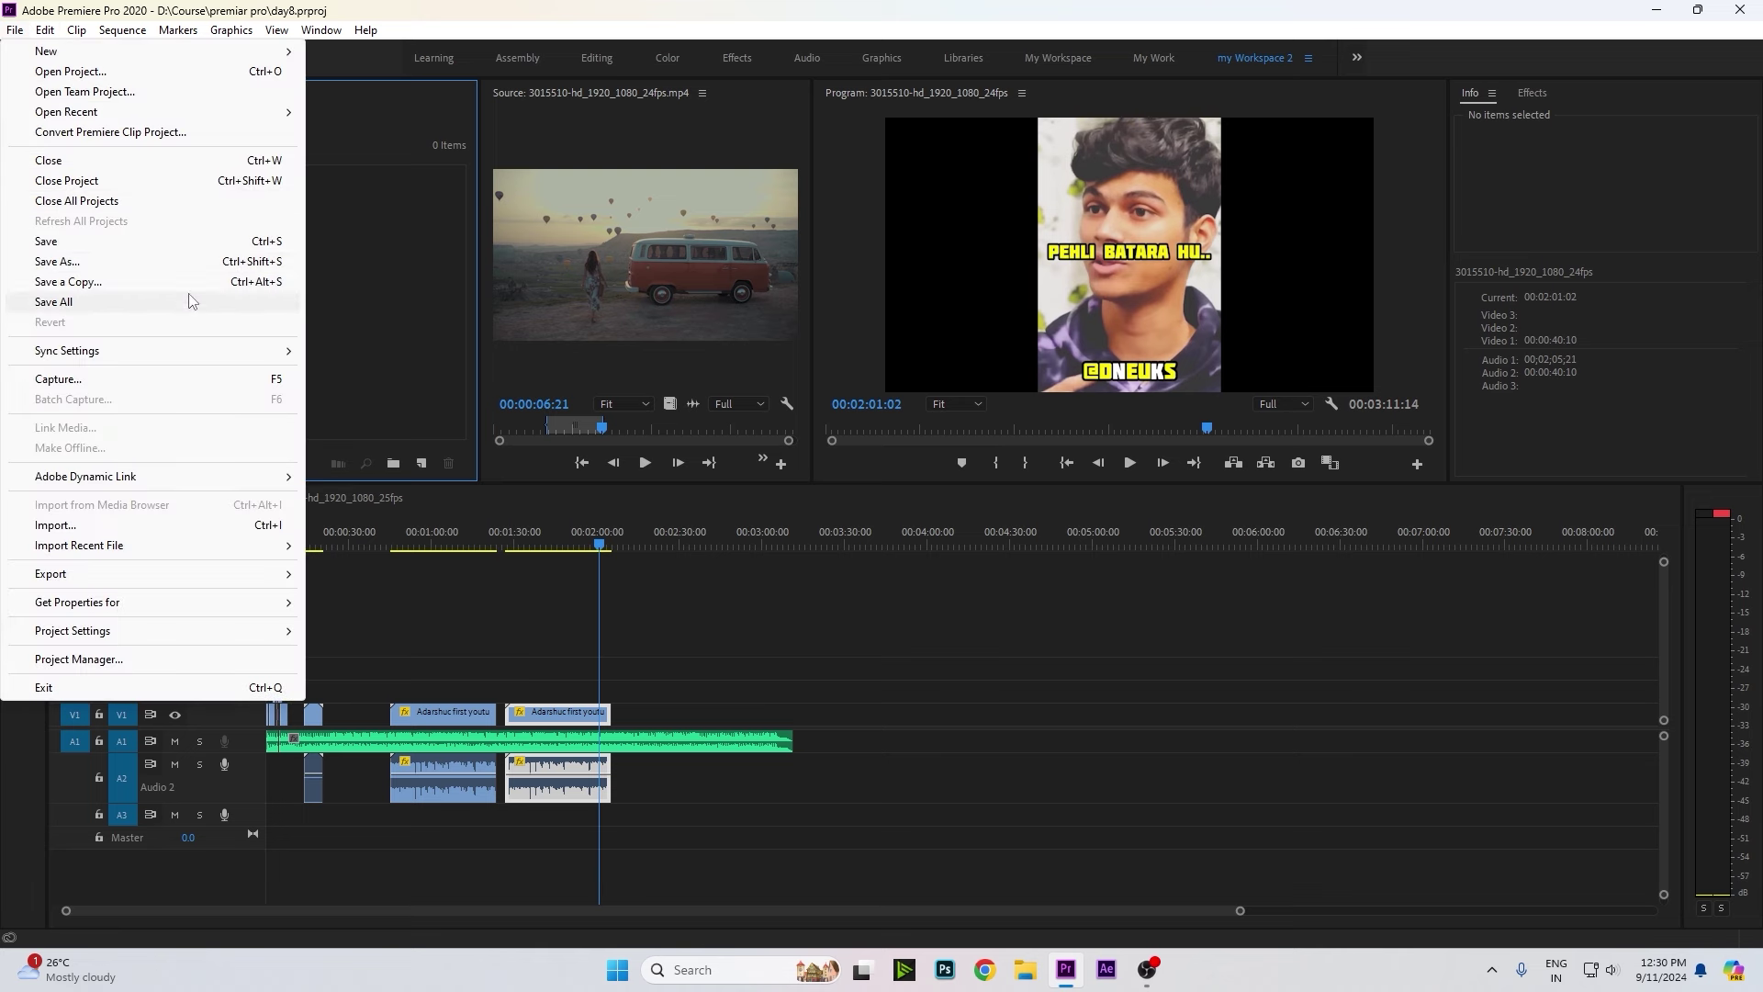
{"action": "left_click", "coordinate": [76, 184]}
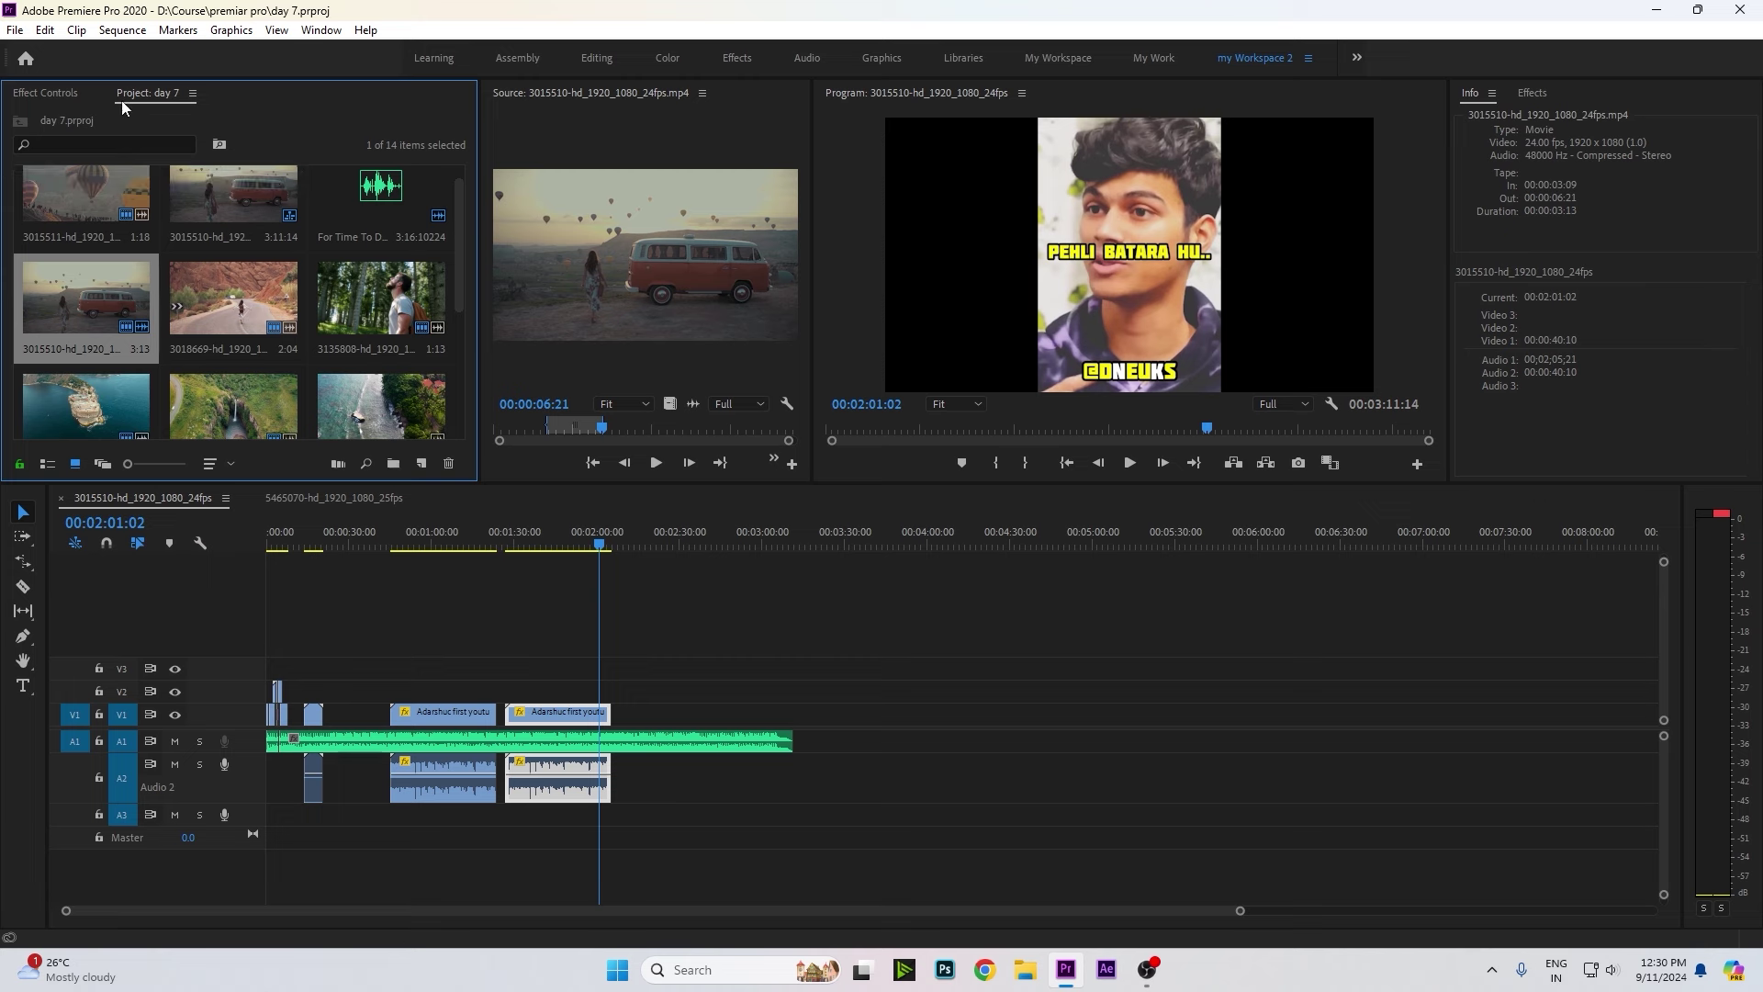
{"action": "left_click", "coordinate": [21, 30]}
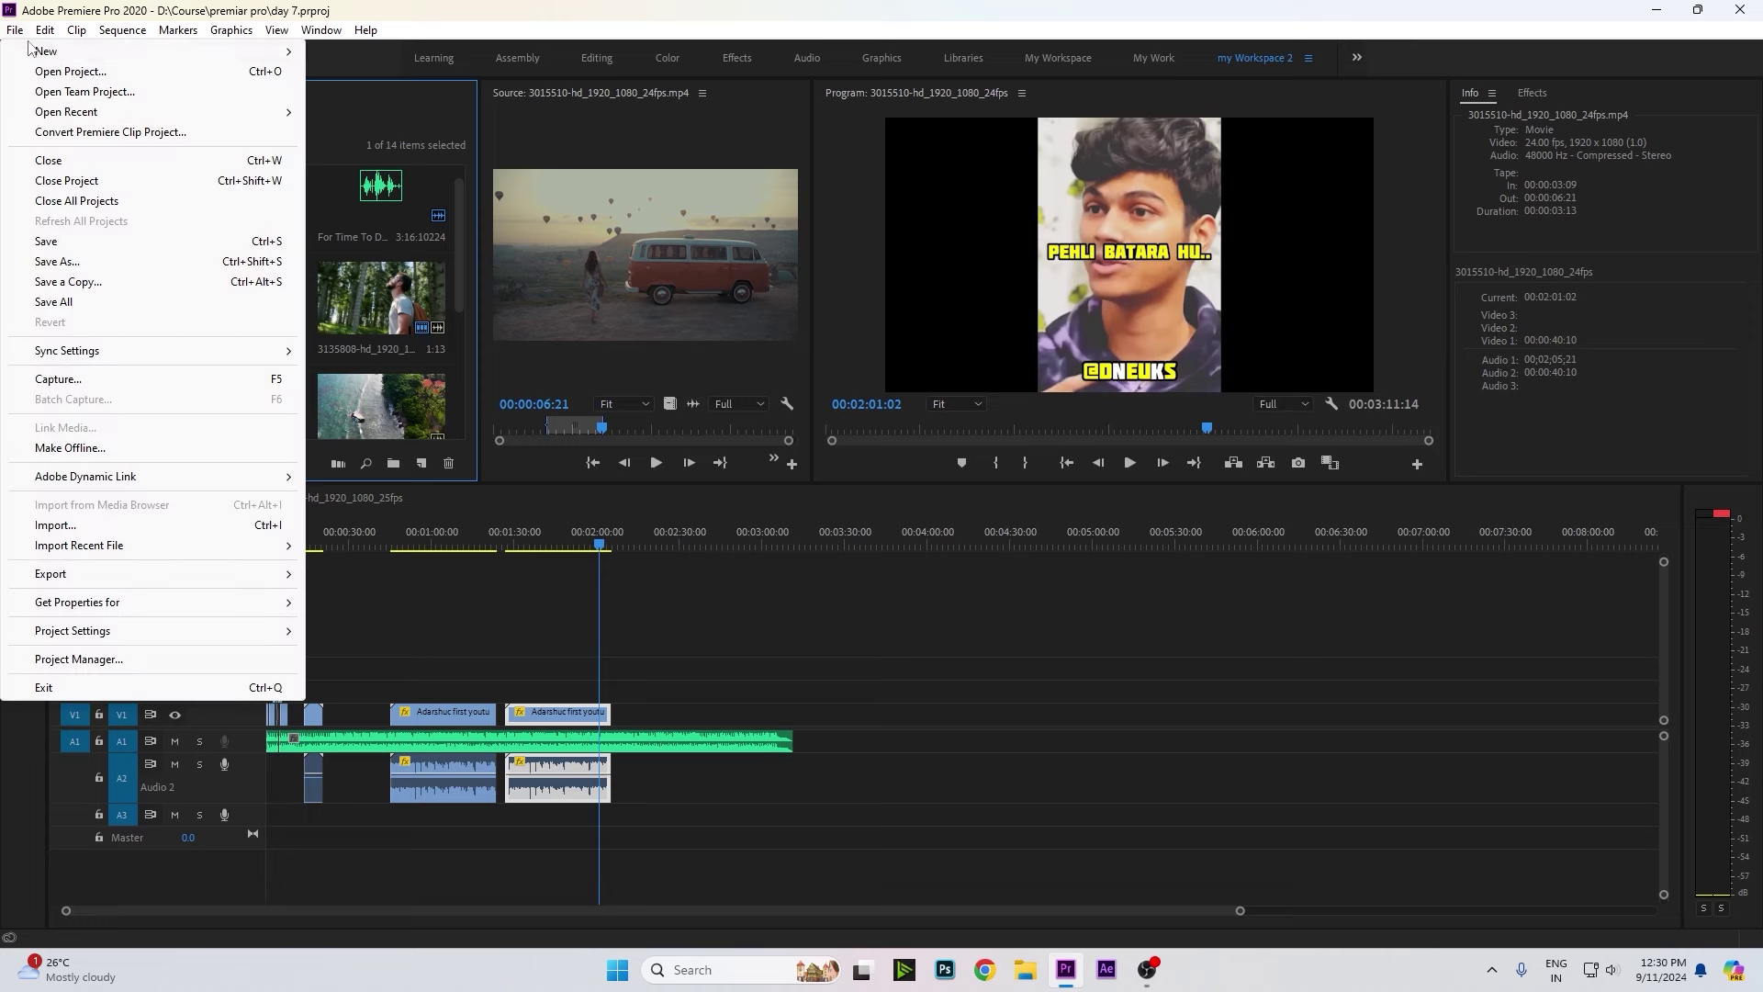
{"action": "mouse_move", "coordinate": [154, 112]}
{"action": "left_click", "coordinate": [439, 116]}
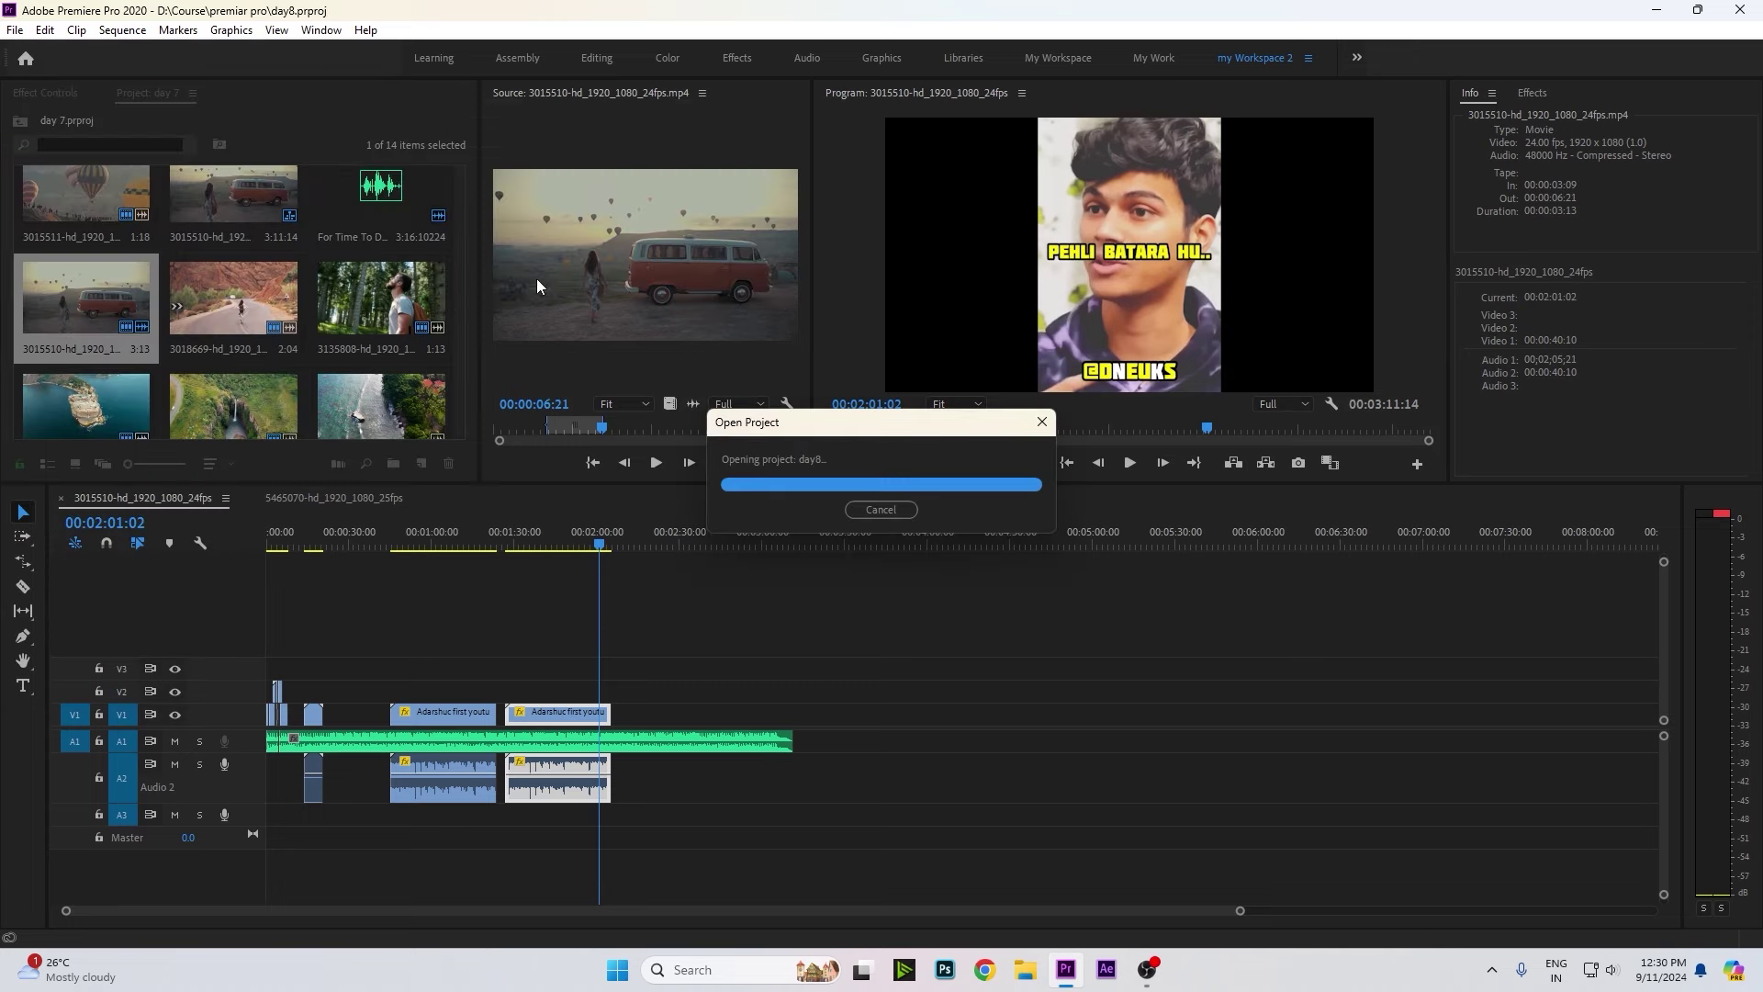
Switch to the day 7 clips, close day8 again, and close all open projects.
{"action": "left_click", "coordinate": [147, 94]}
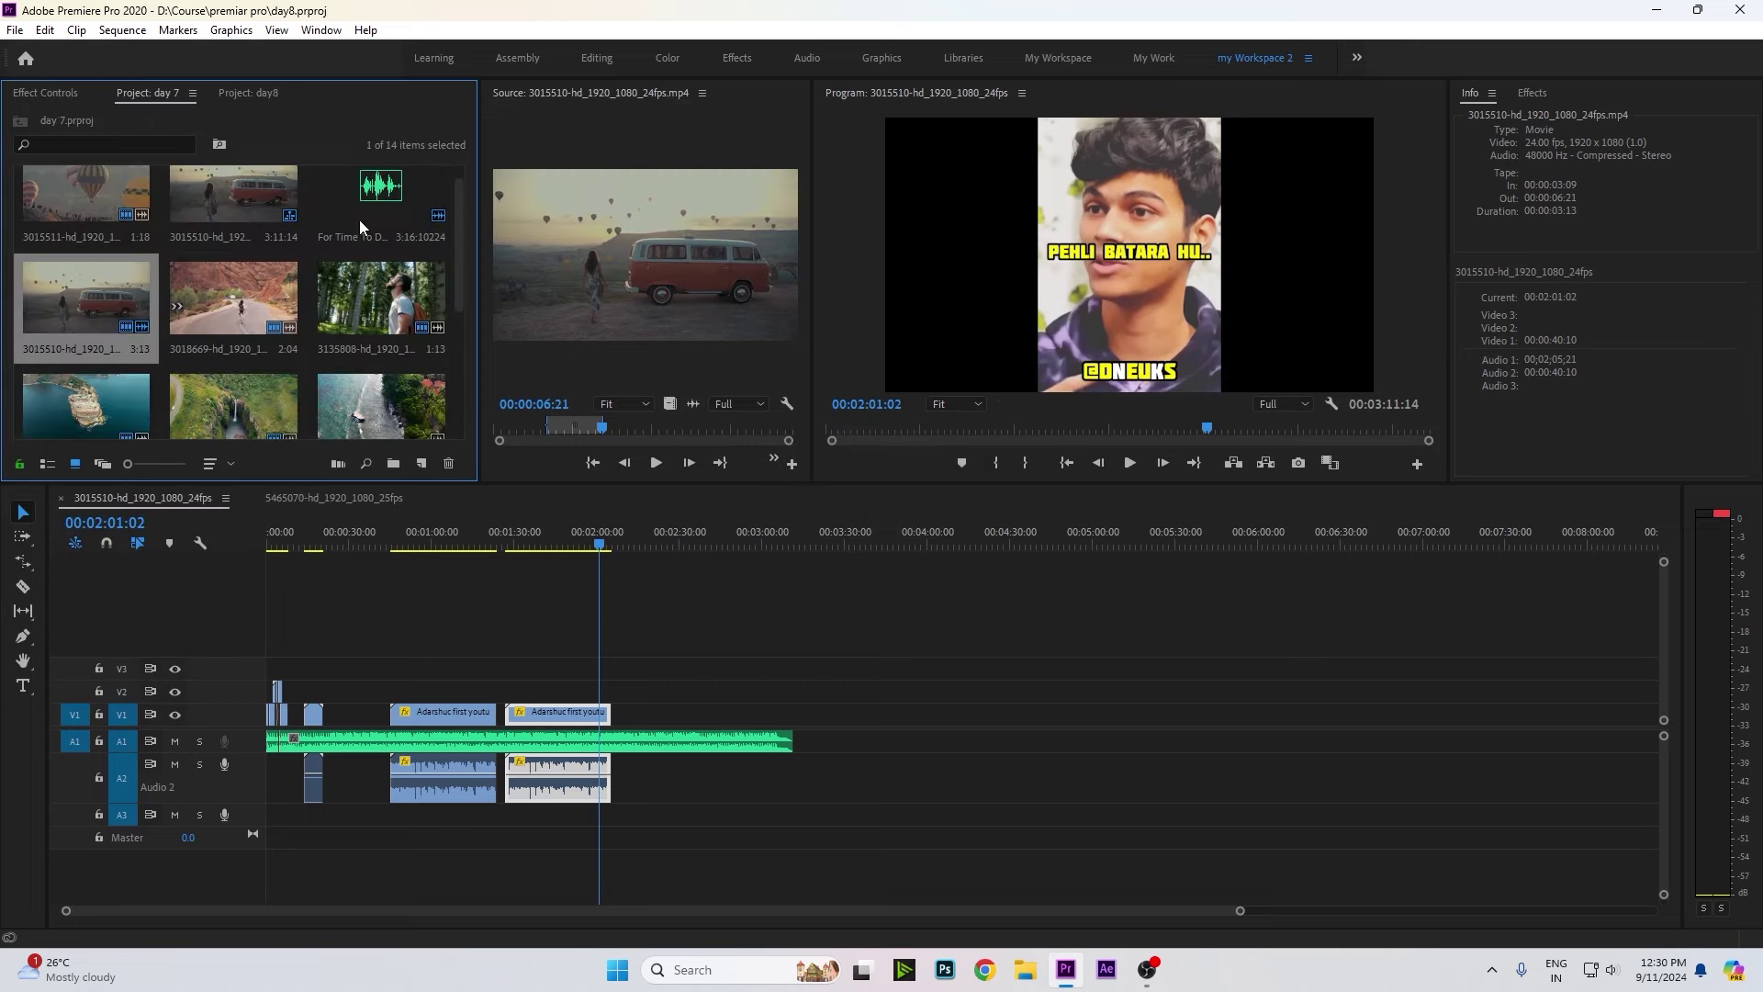
{"action": "left_click", "coordinate": [15, 29]}
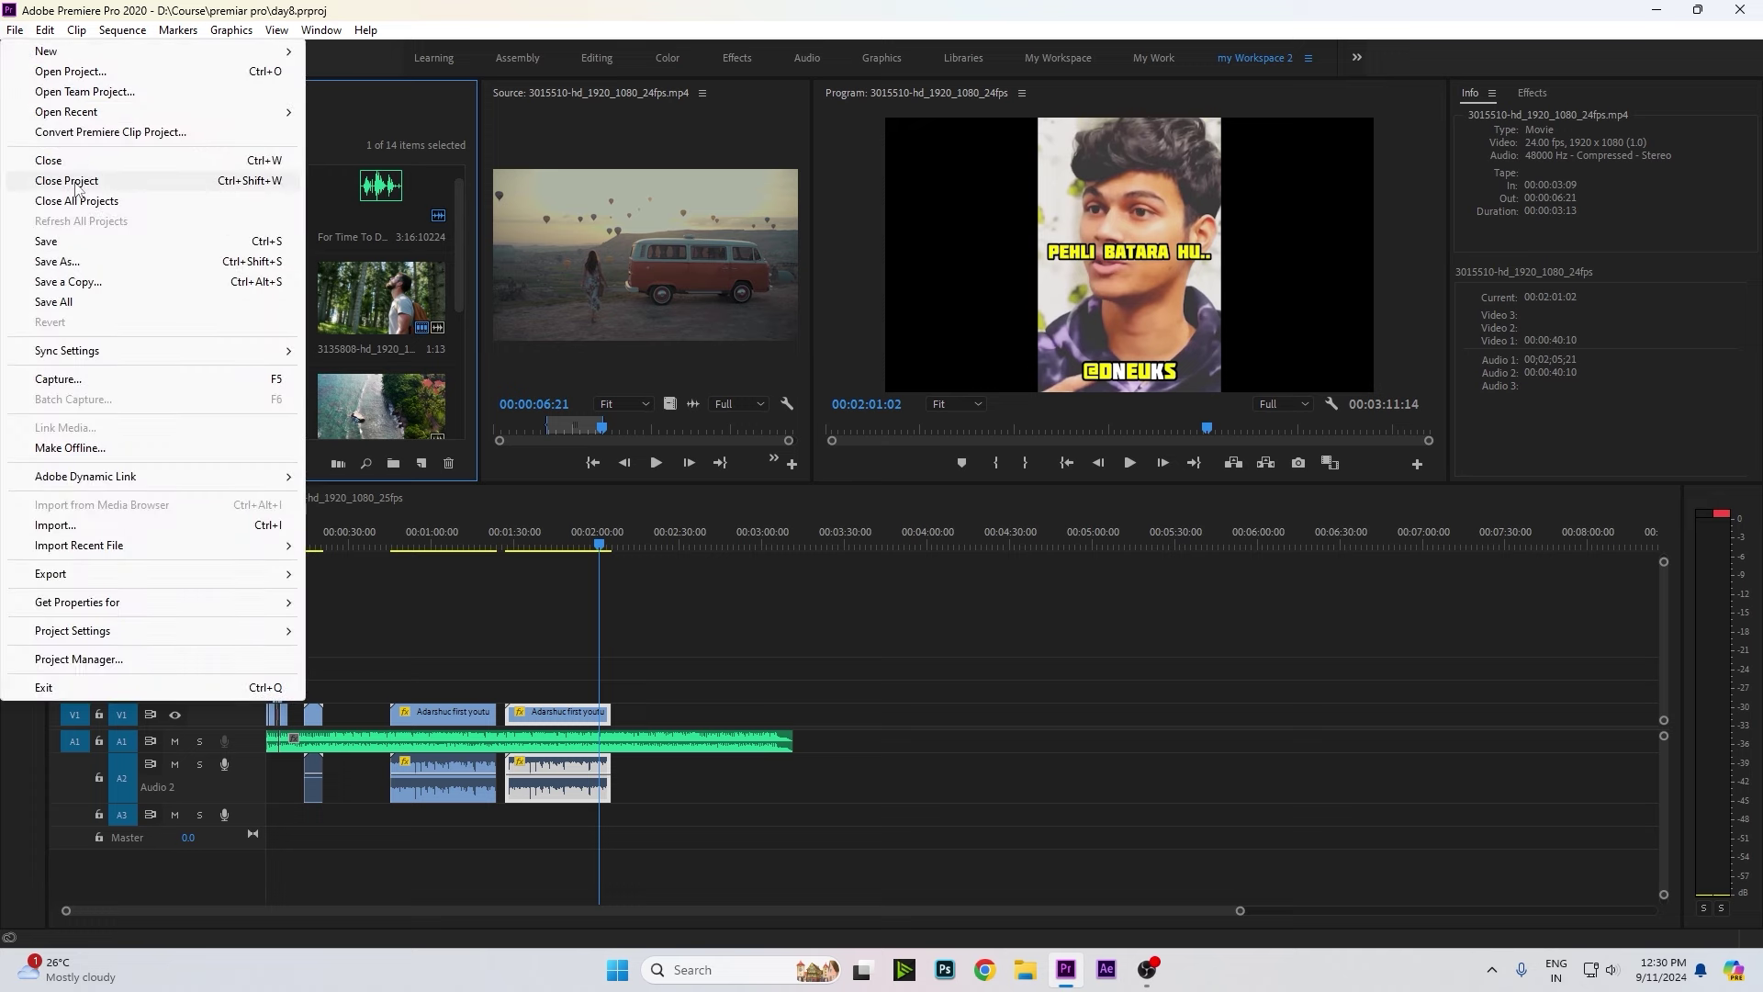
{"action": "left_click", "coordinate": [76, 184]}
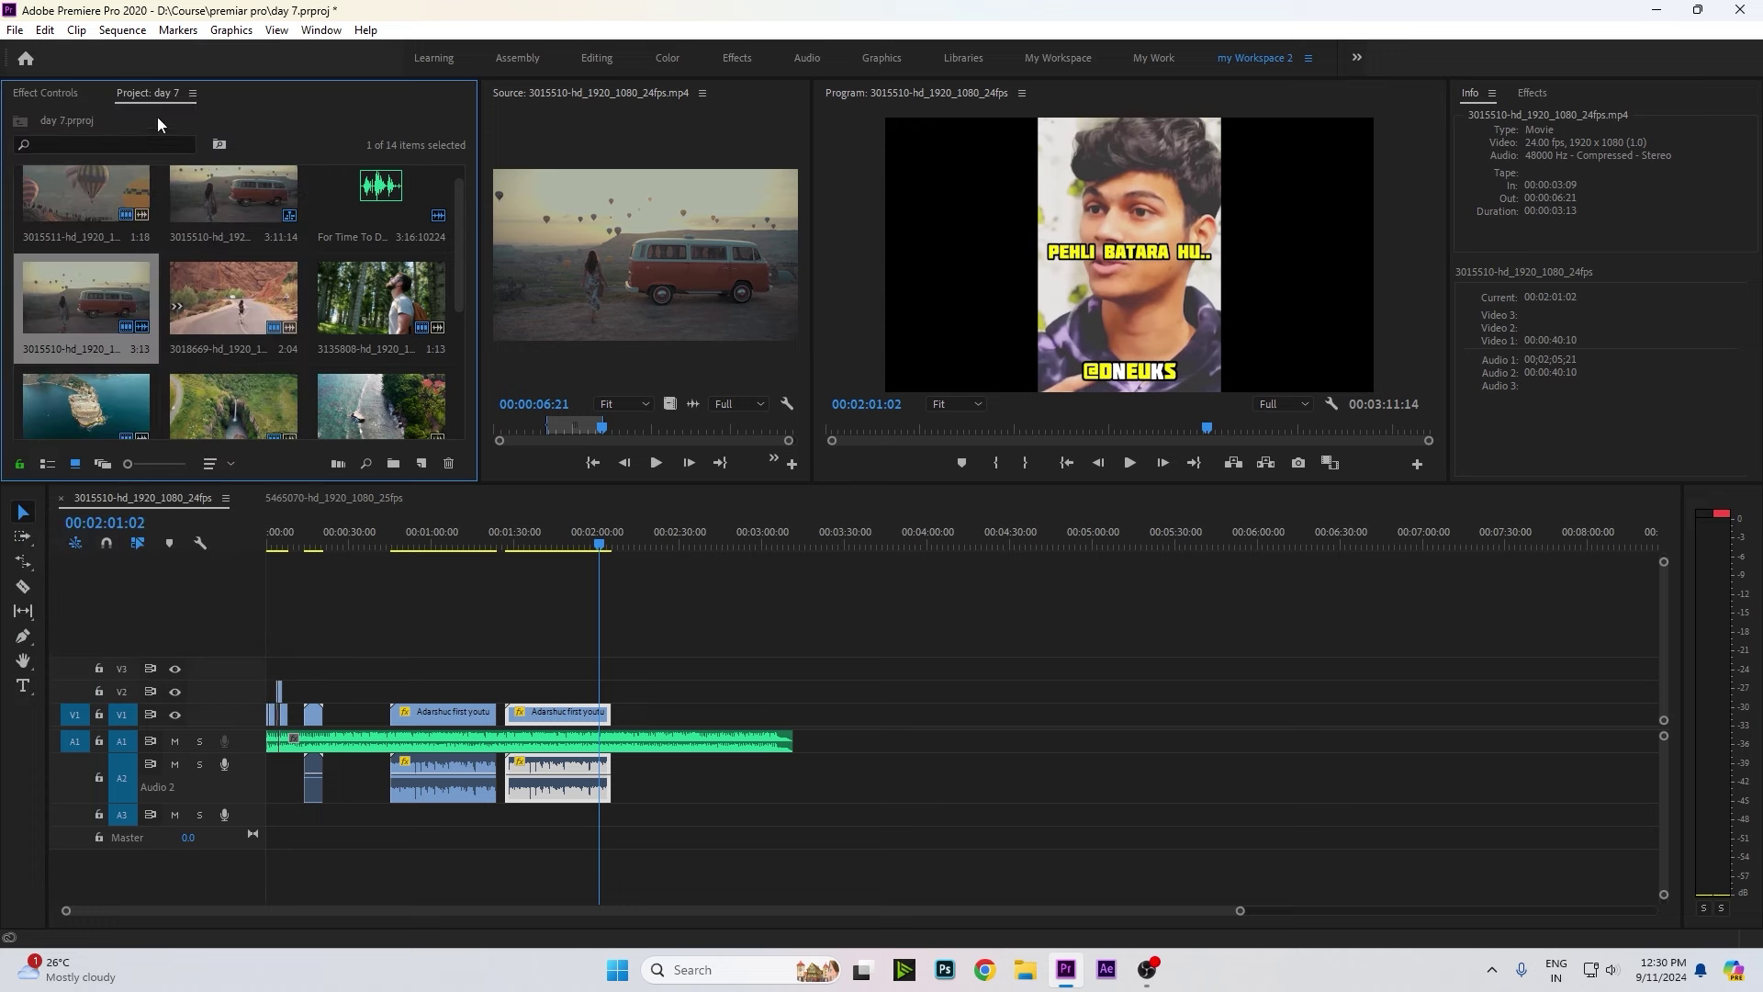
{"action": "left_click", "coordinate": [42, 30]}
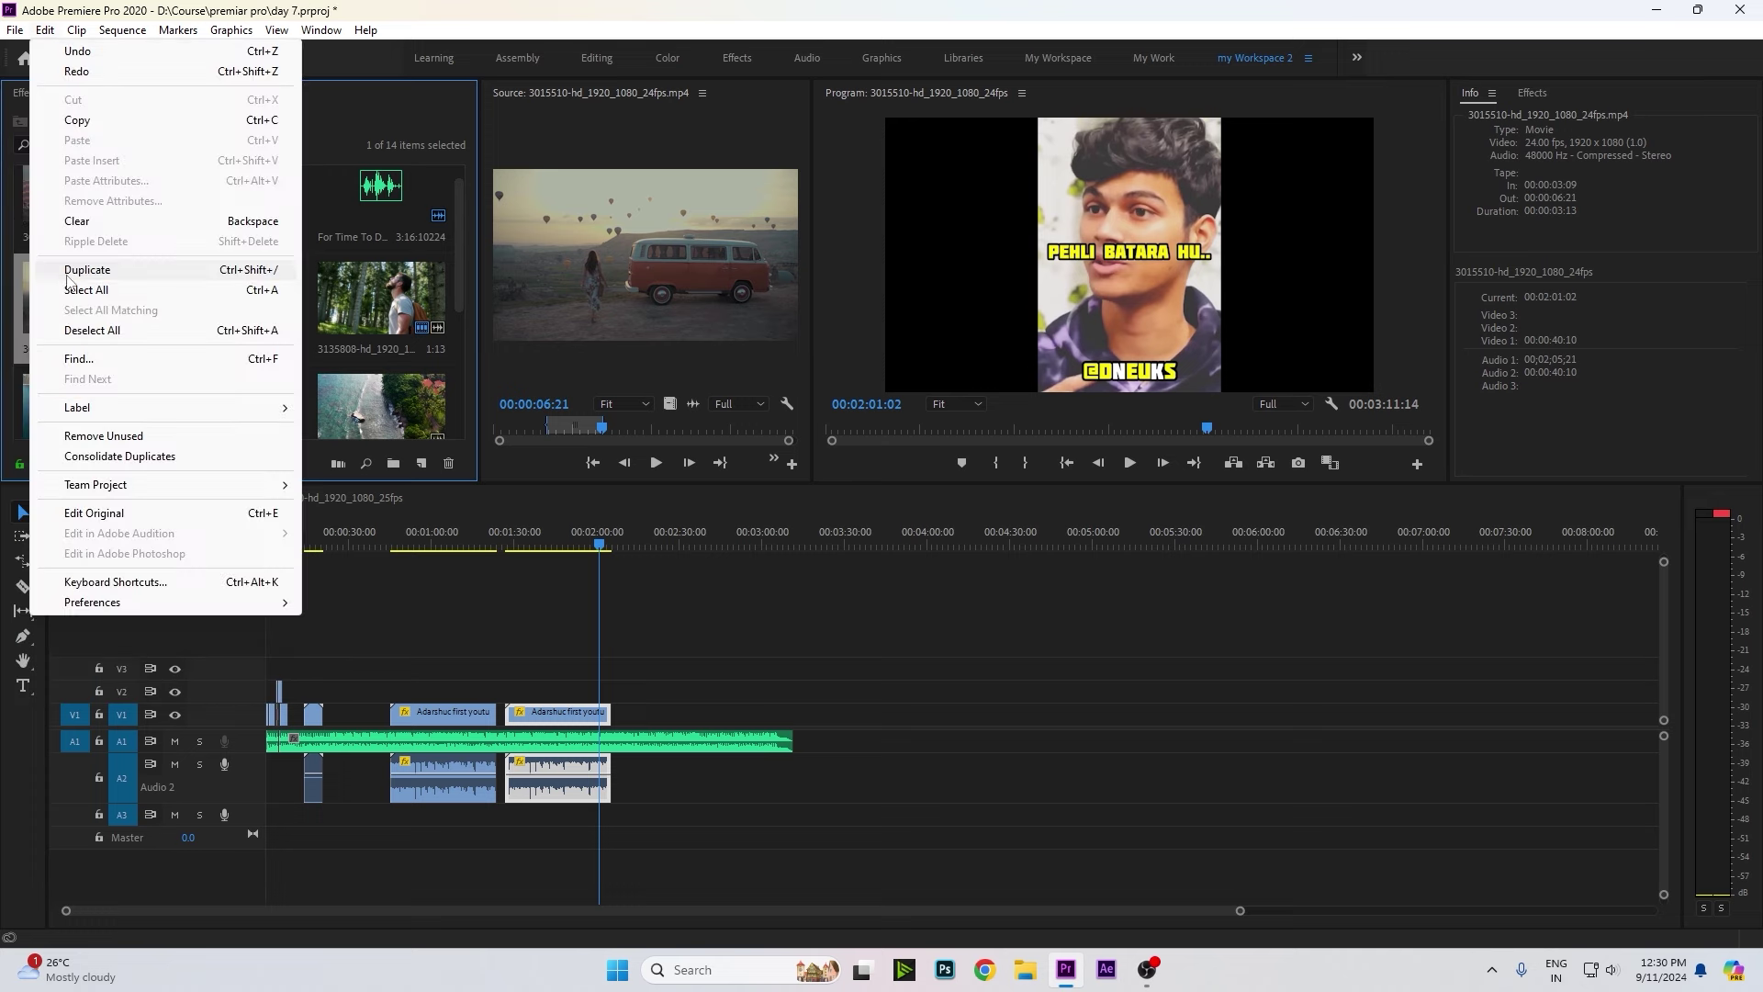
{"action": "mouse_move", "coordinate": [15, 30]}
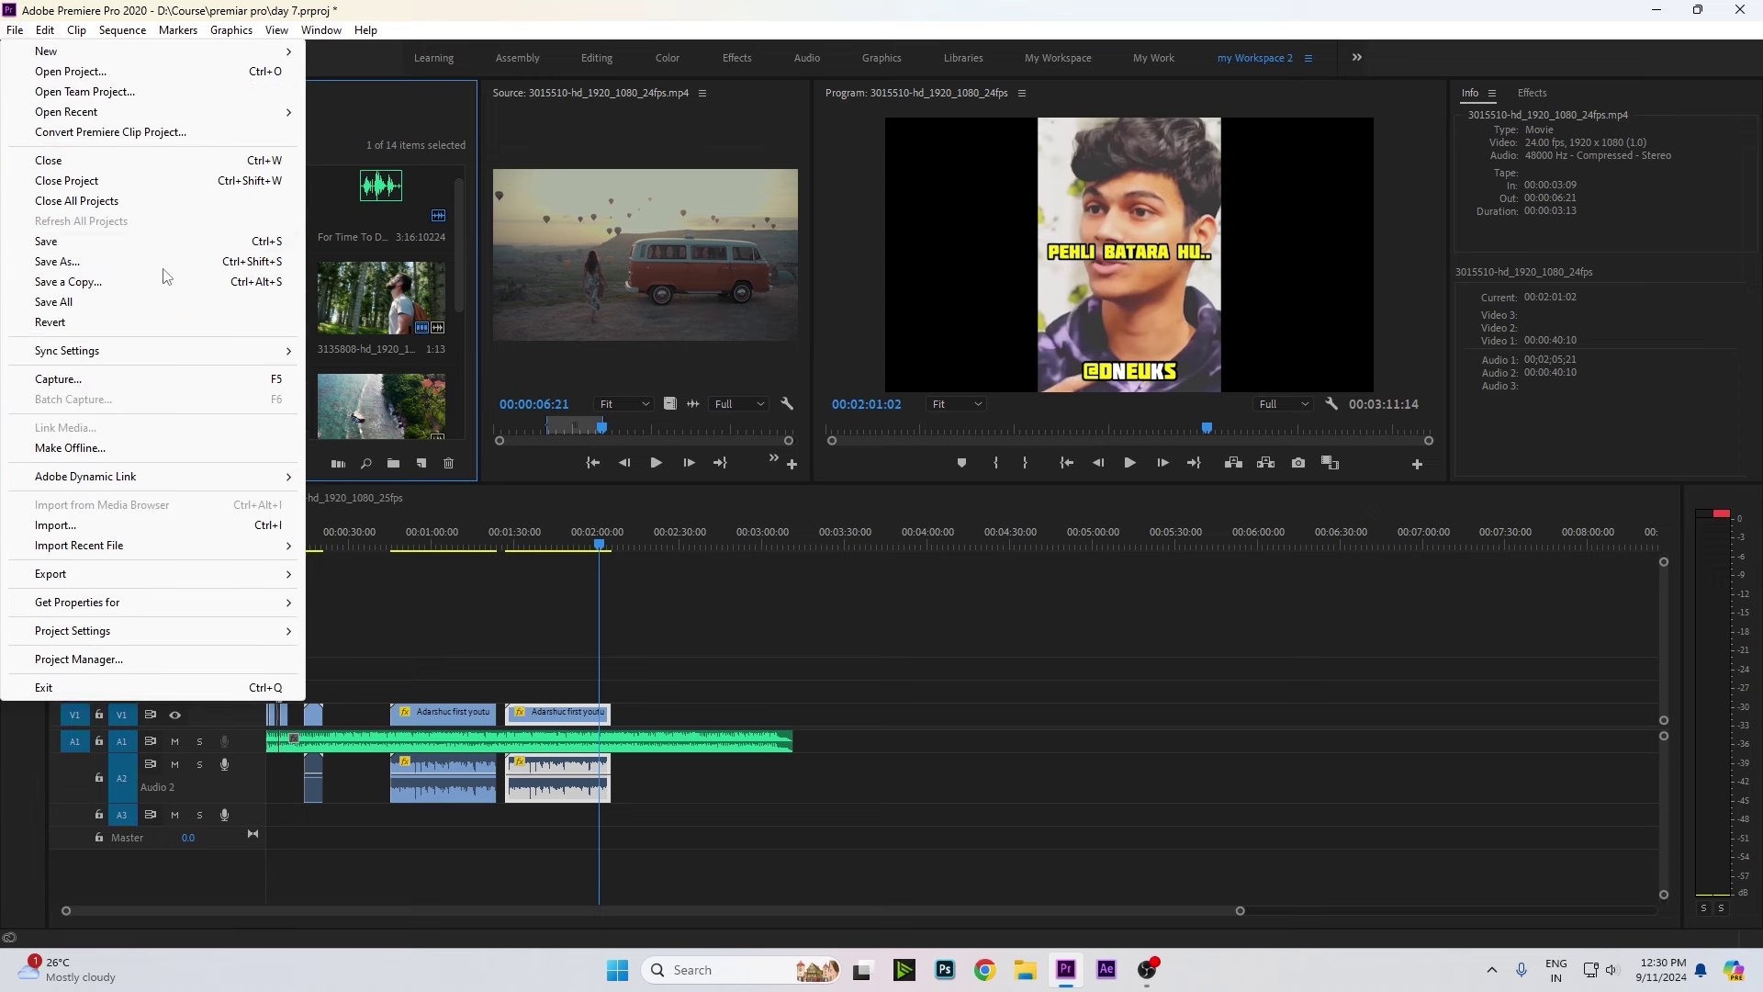
{"action": "left_click", "coordinate": [103, 205]}
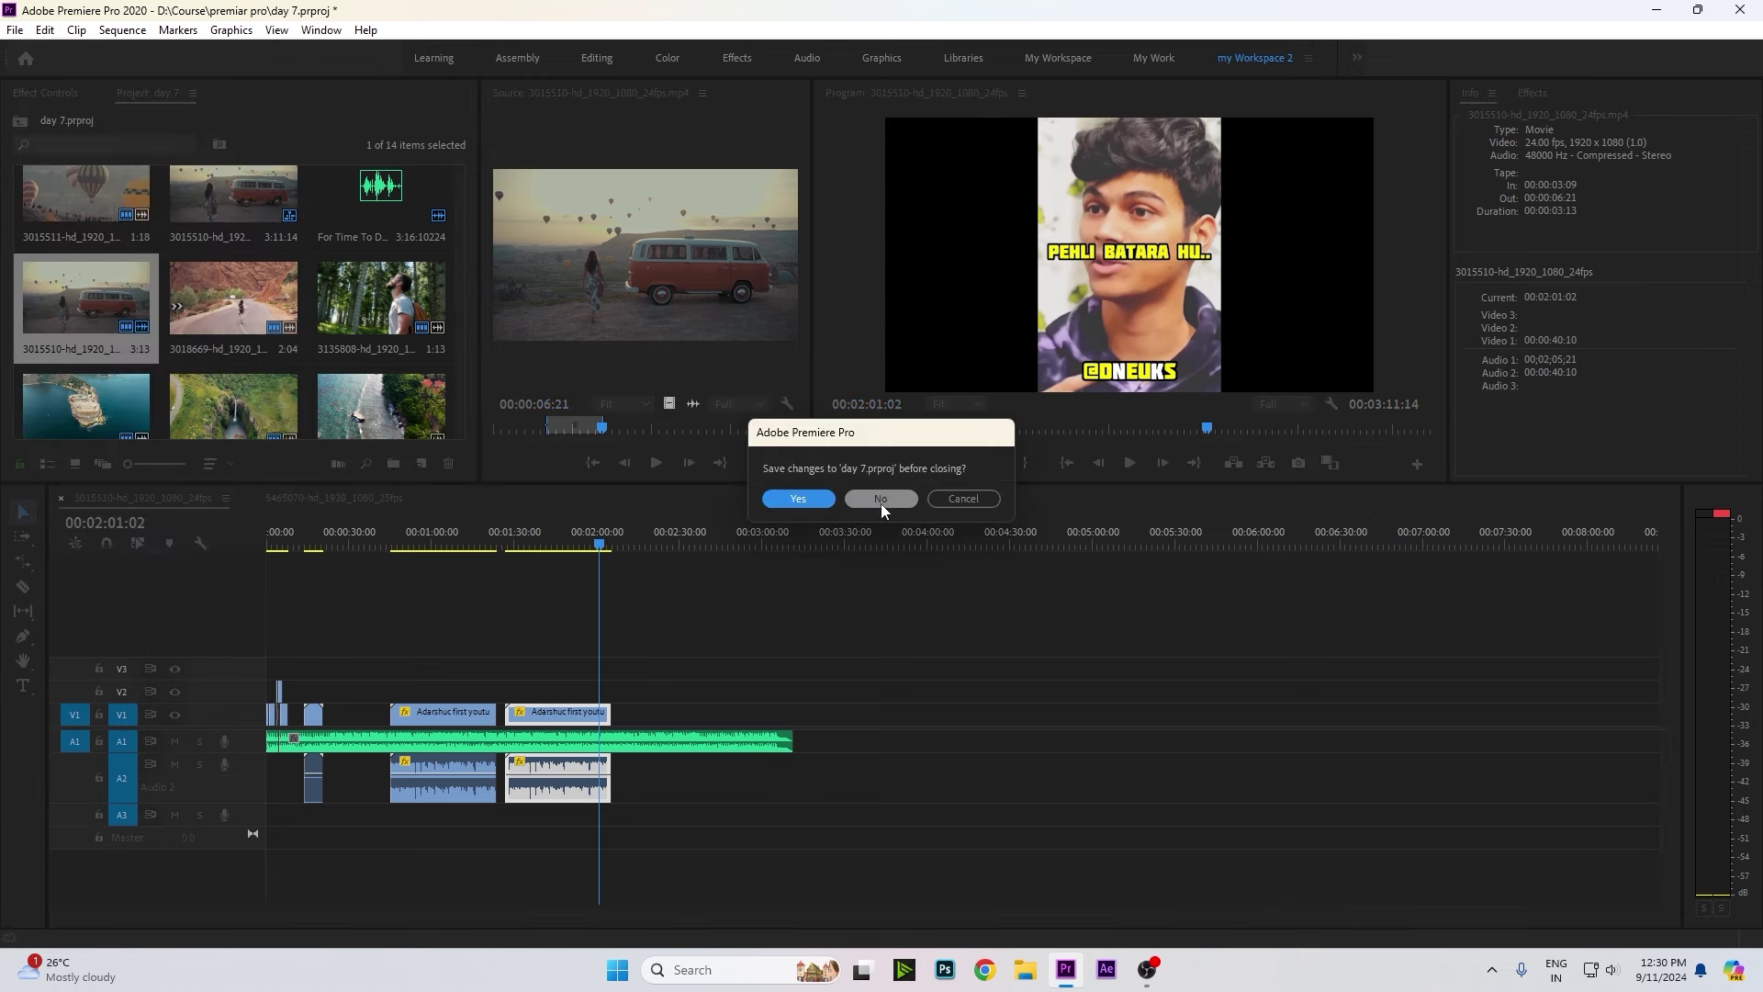
Decline saving the day 7 project and open day8 from the Home screen.
{"action": "left_click_drag", "start_coordinate": [863, 439], "coordinate": [708, 481]}
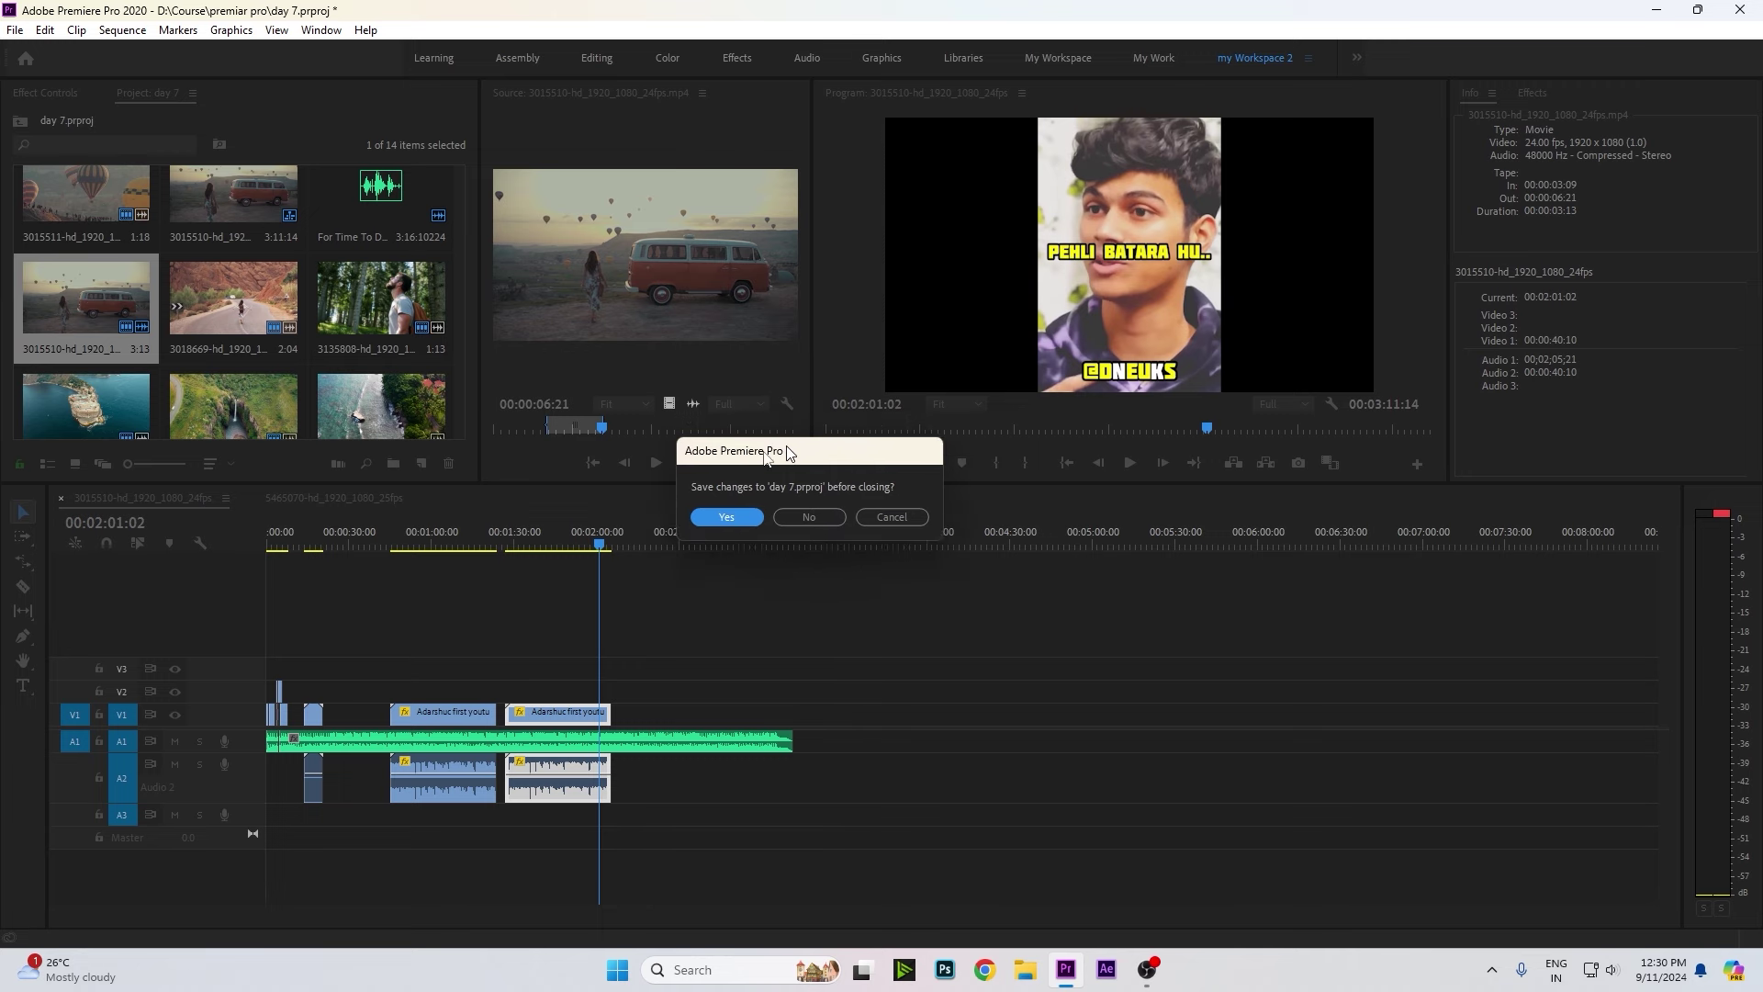
{"action": "left_click", "coordinate": [708, 543]}
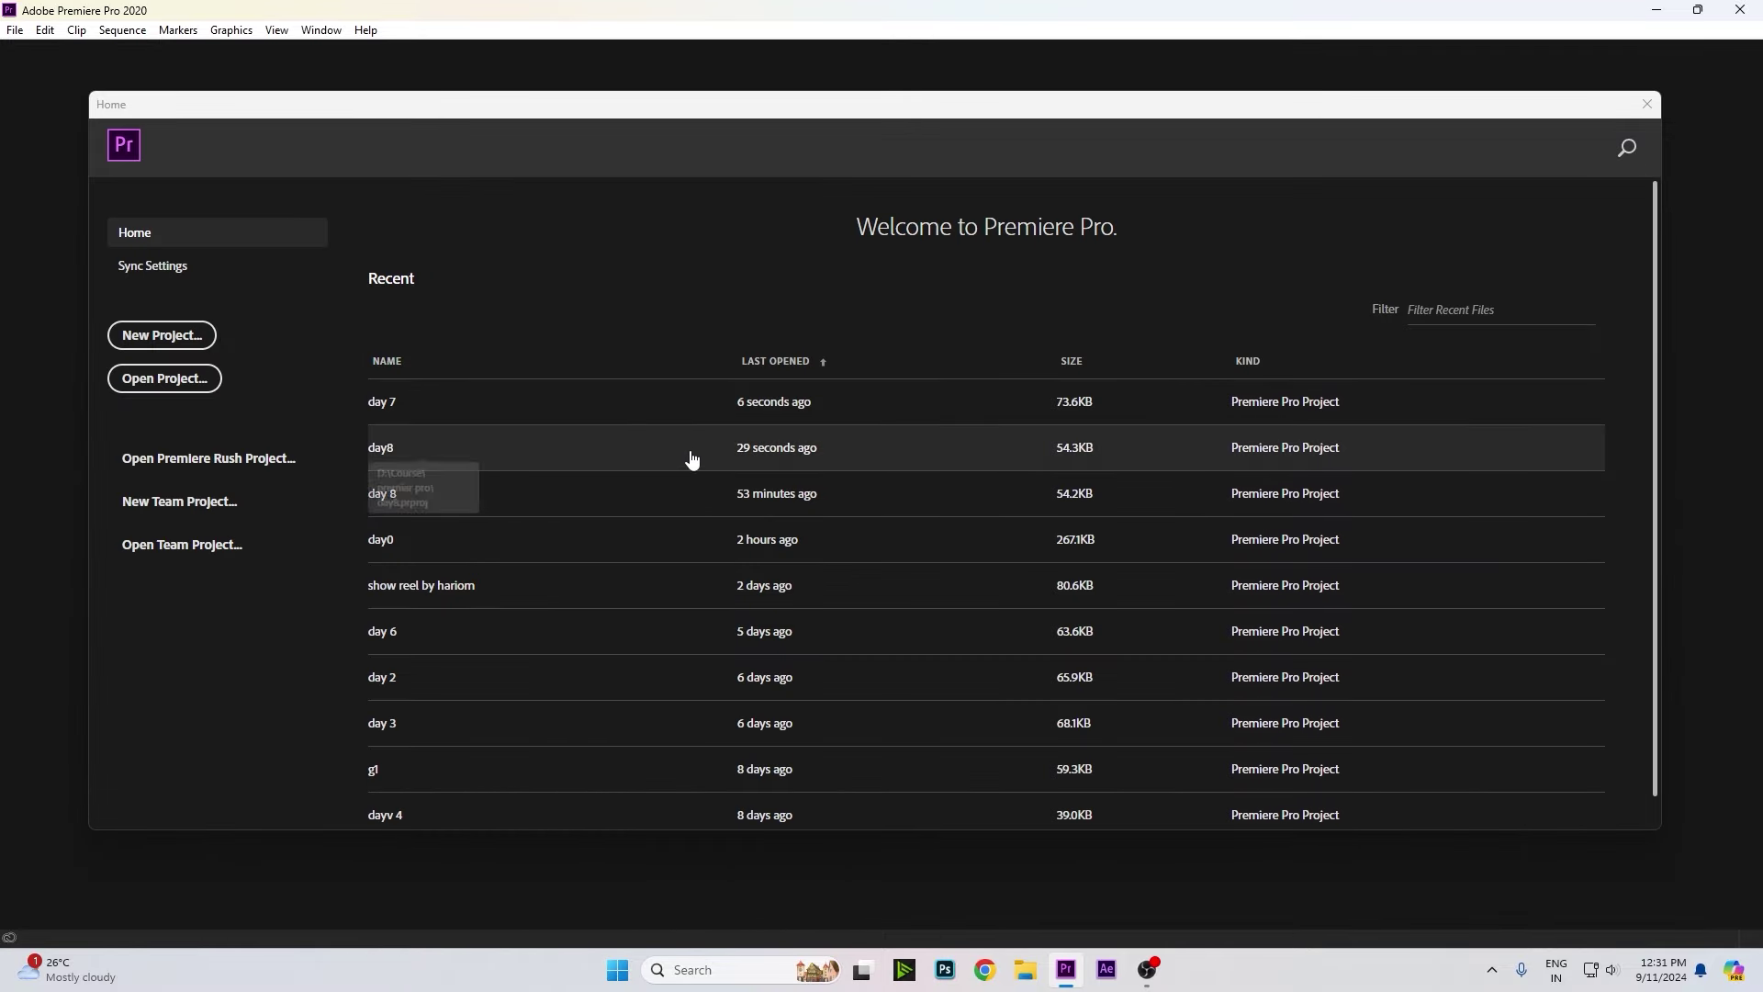
{"action": "left_click", "coordinate": [692, 456]}
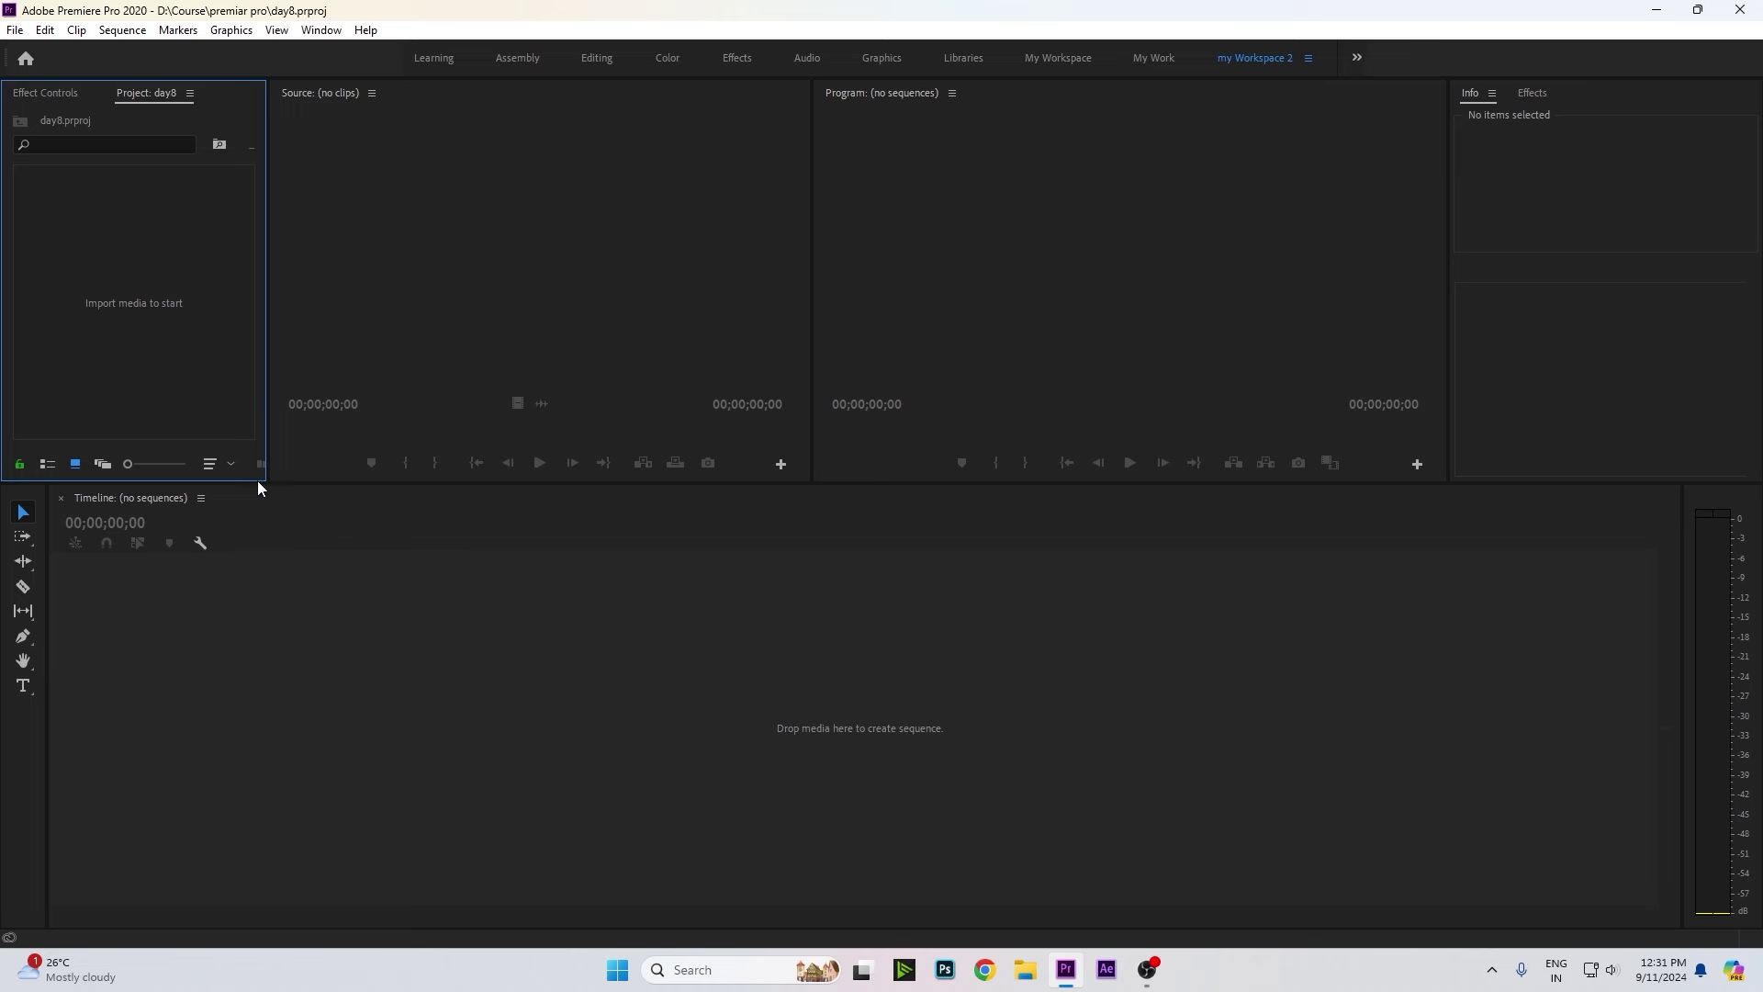
Resize the panels and import clips 3015510 and 3015511 into the day8 project.
{"action": "left_click_drag", "start_coordinate": [259, 479], "coordinate": [274, 556]}
{"action": "left_click_drag", "start_coordinate": [271, 472], "coordinate": [345, 468]}
{"action": "double_click", "coordinate": [170, 263]}
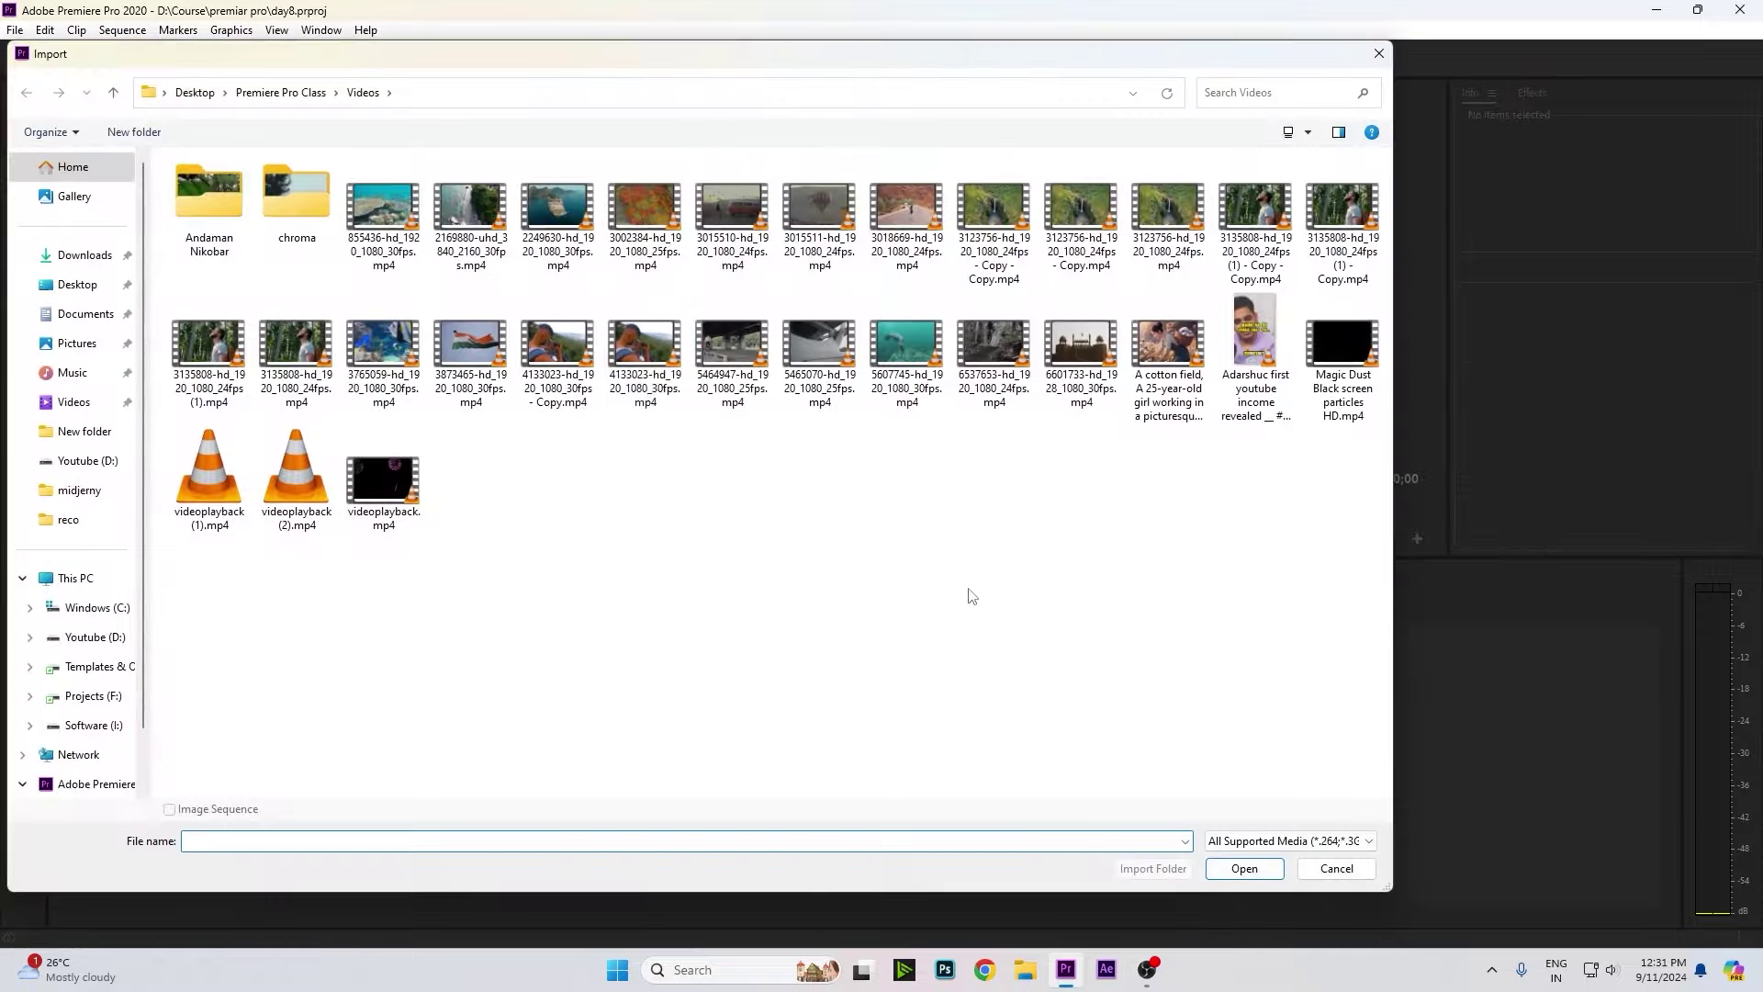
{"action": "left_click", "coordinate": [732, 211]}
{"action": "left_click", "coordinate": [819, 211], "text": "ctrl"}
{"action": "left_click", "coordinate": [1274, 868]}
Create a sequence from the 3015510 van clip and expand its Opacity settings in Effect Controls.
{"action": "left_click_drag", "start_coordinate": [200, 237], "coordinate": [361, 819]}
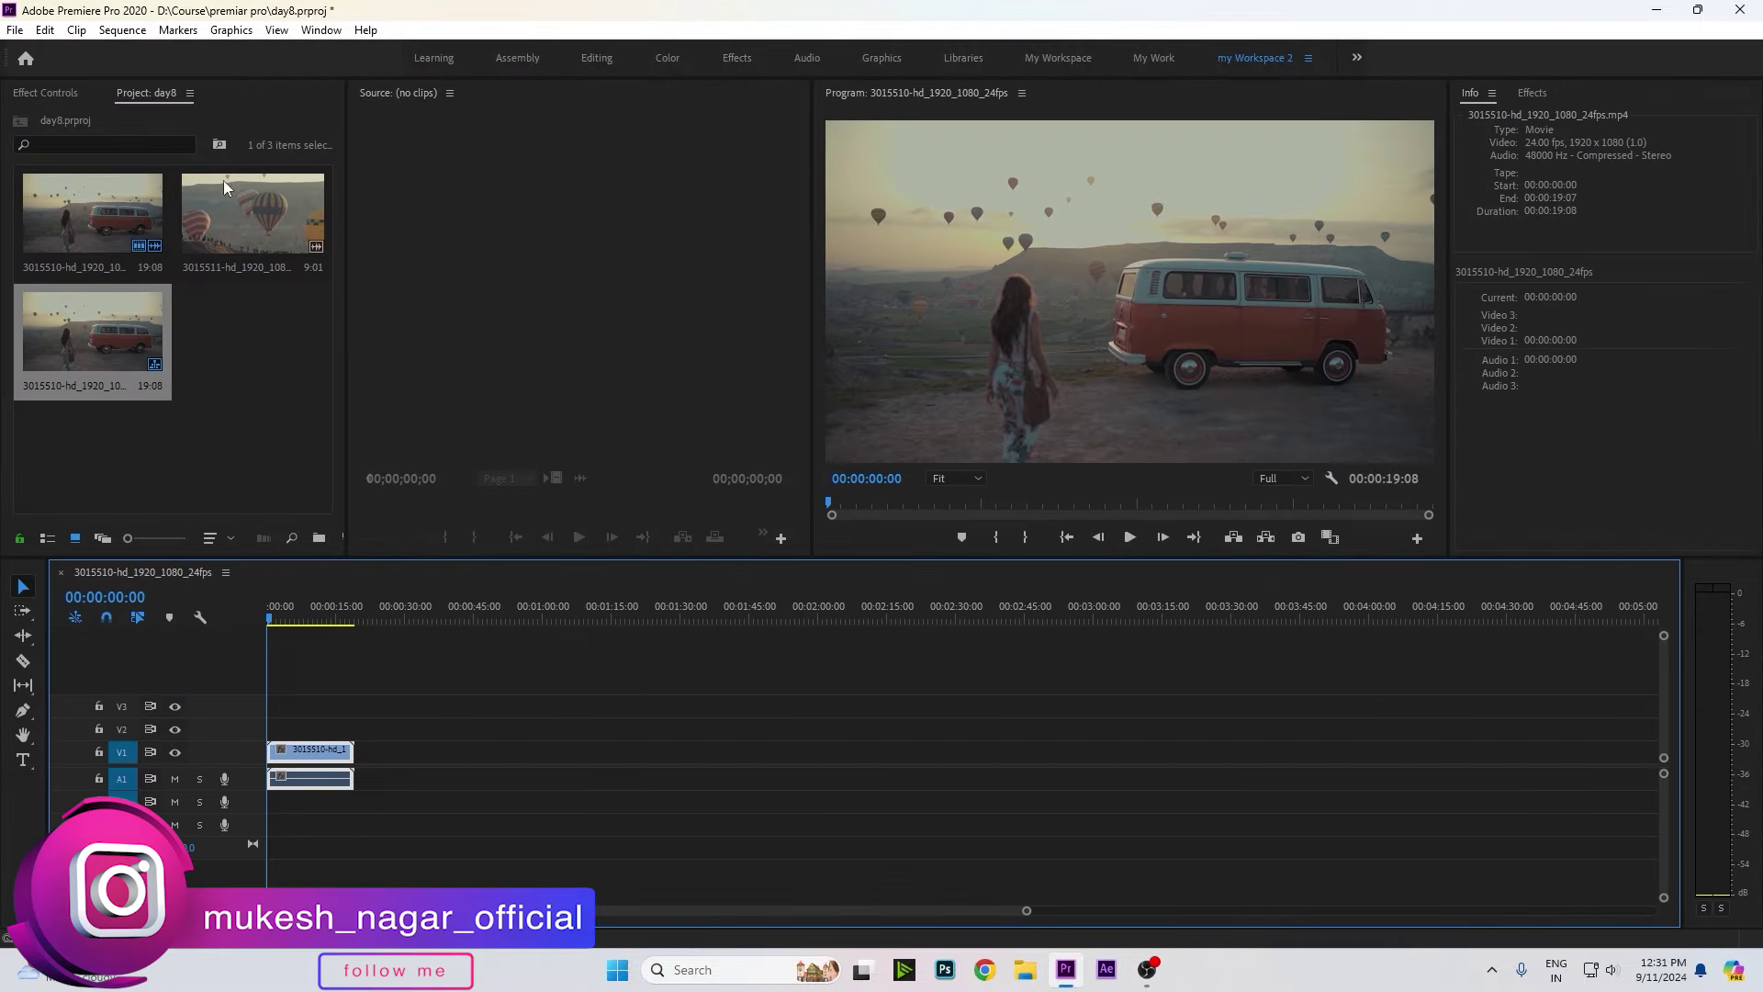
{"action": "left_click", "coordinate": [42, 93]}
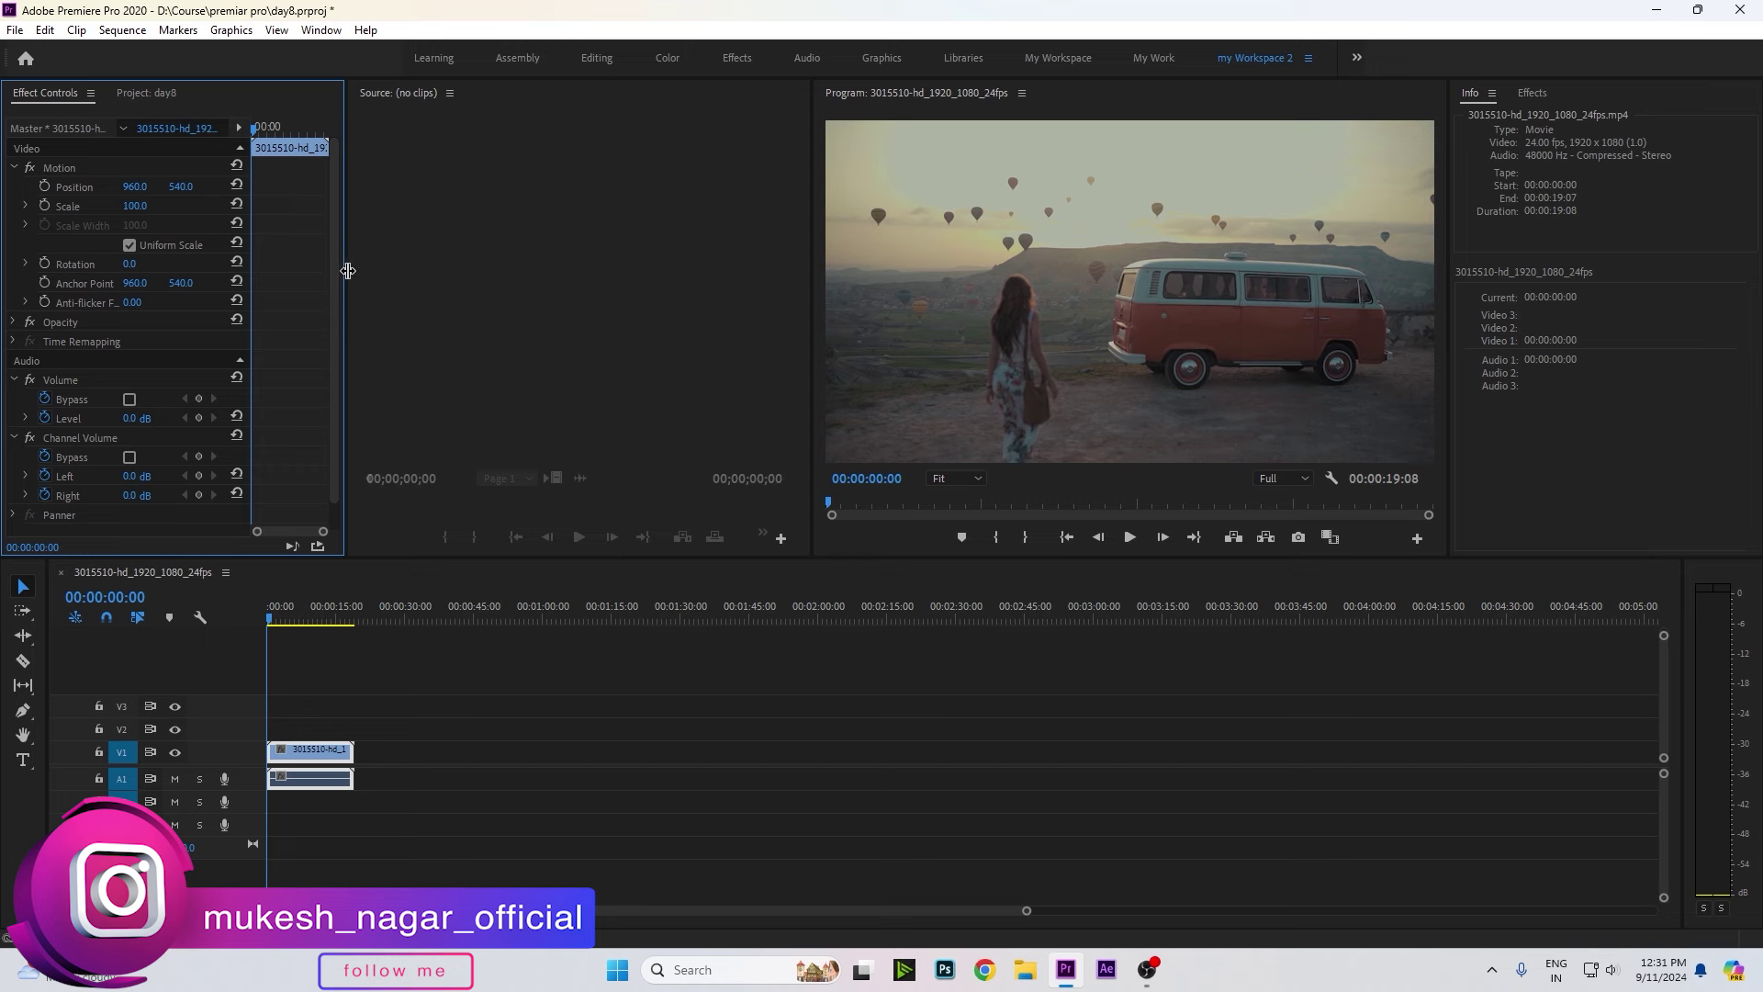
{"action": "mouse_move", "coordinate": [338, 272]}
{"action": "left_mouse_down"}
{"action": "mouse_move", "coordinate": [541, 284]}
{"action": "mouse_move", "coordinate": [522, 293]}
{"action": "left_mouse_up"}
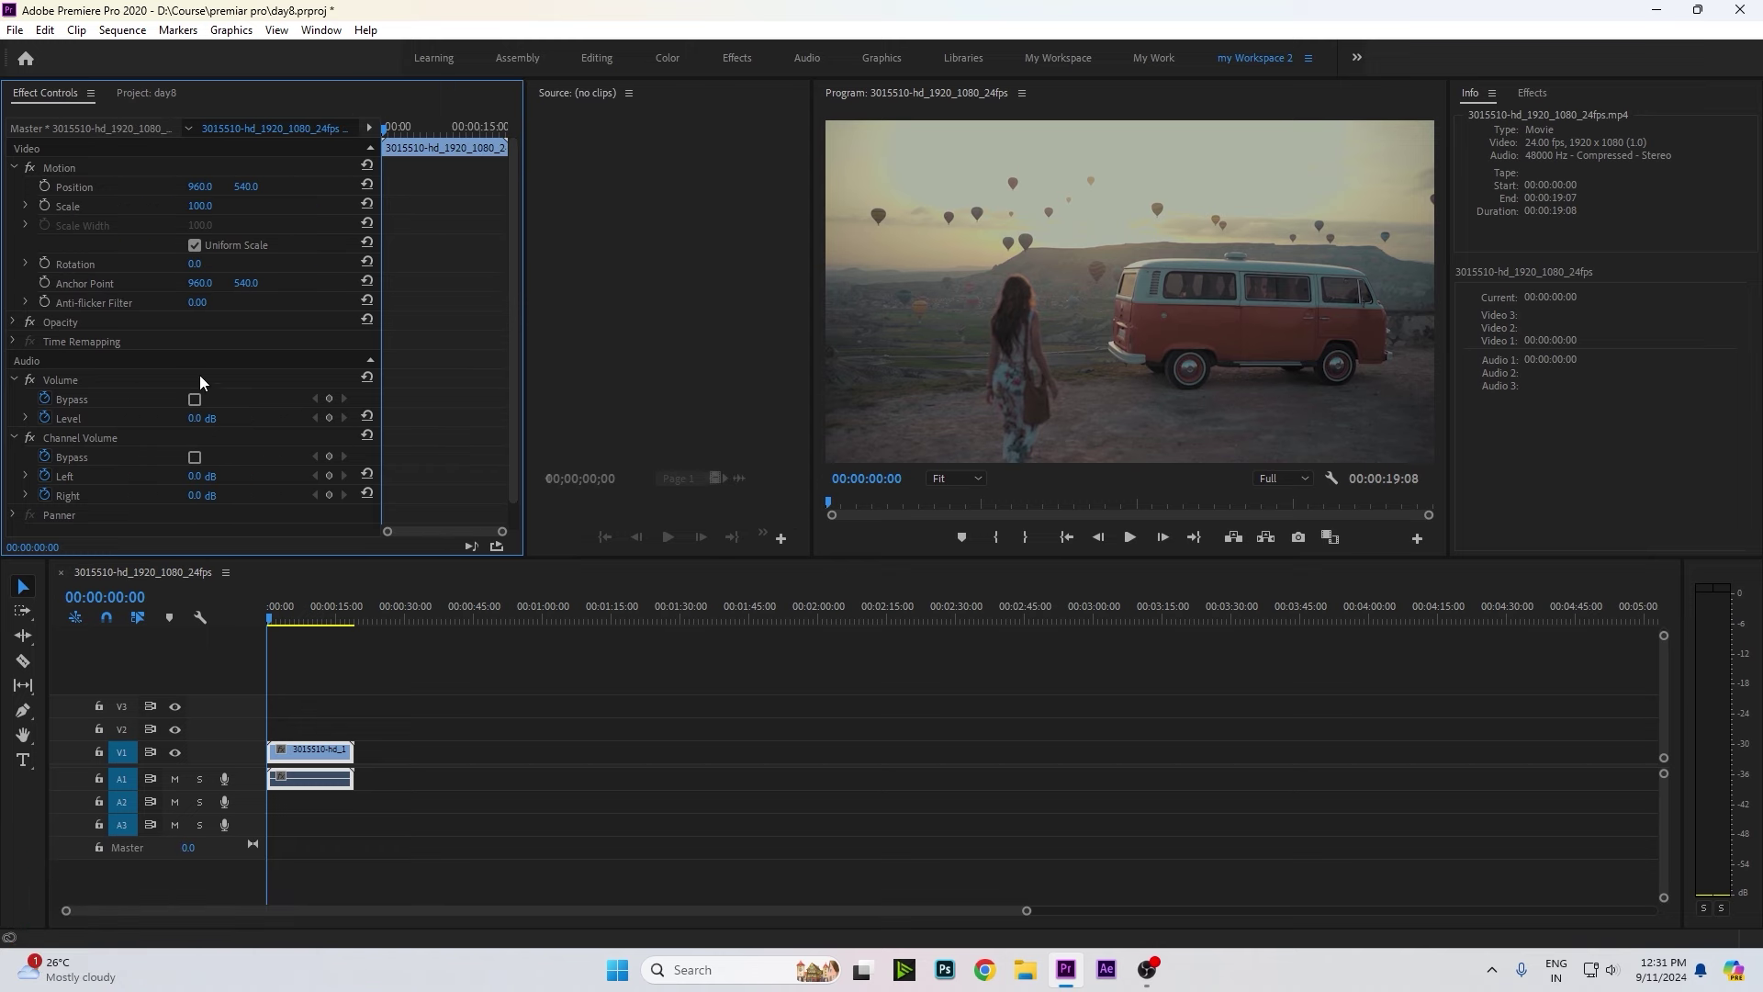
{"action": "scroll", "coordinate": [184, 413], "scroll_direction": "down", "scroll_amount": 1}
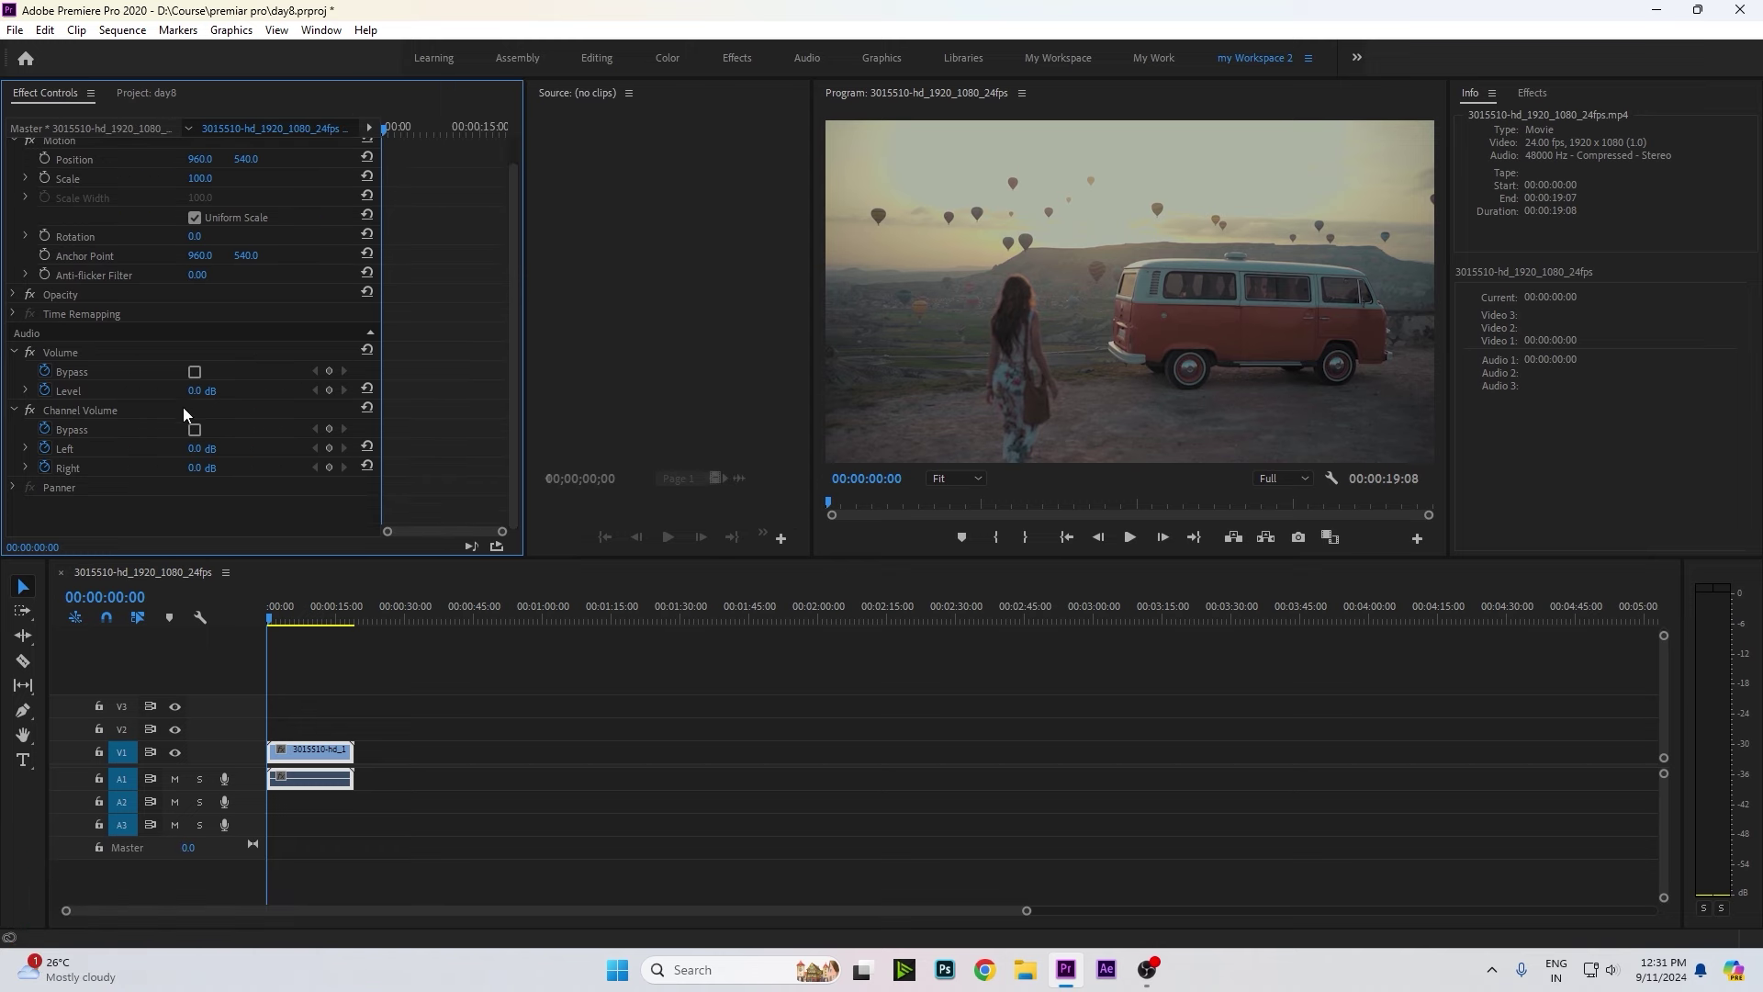
{"action": "left_click", "coordinate": [14, 296]}
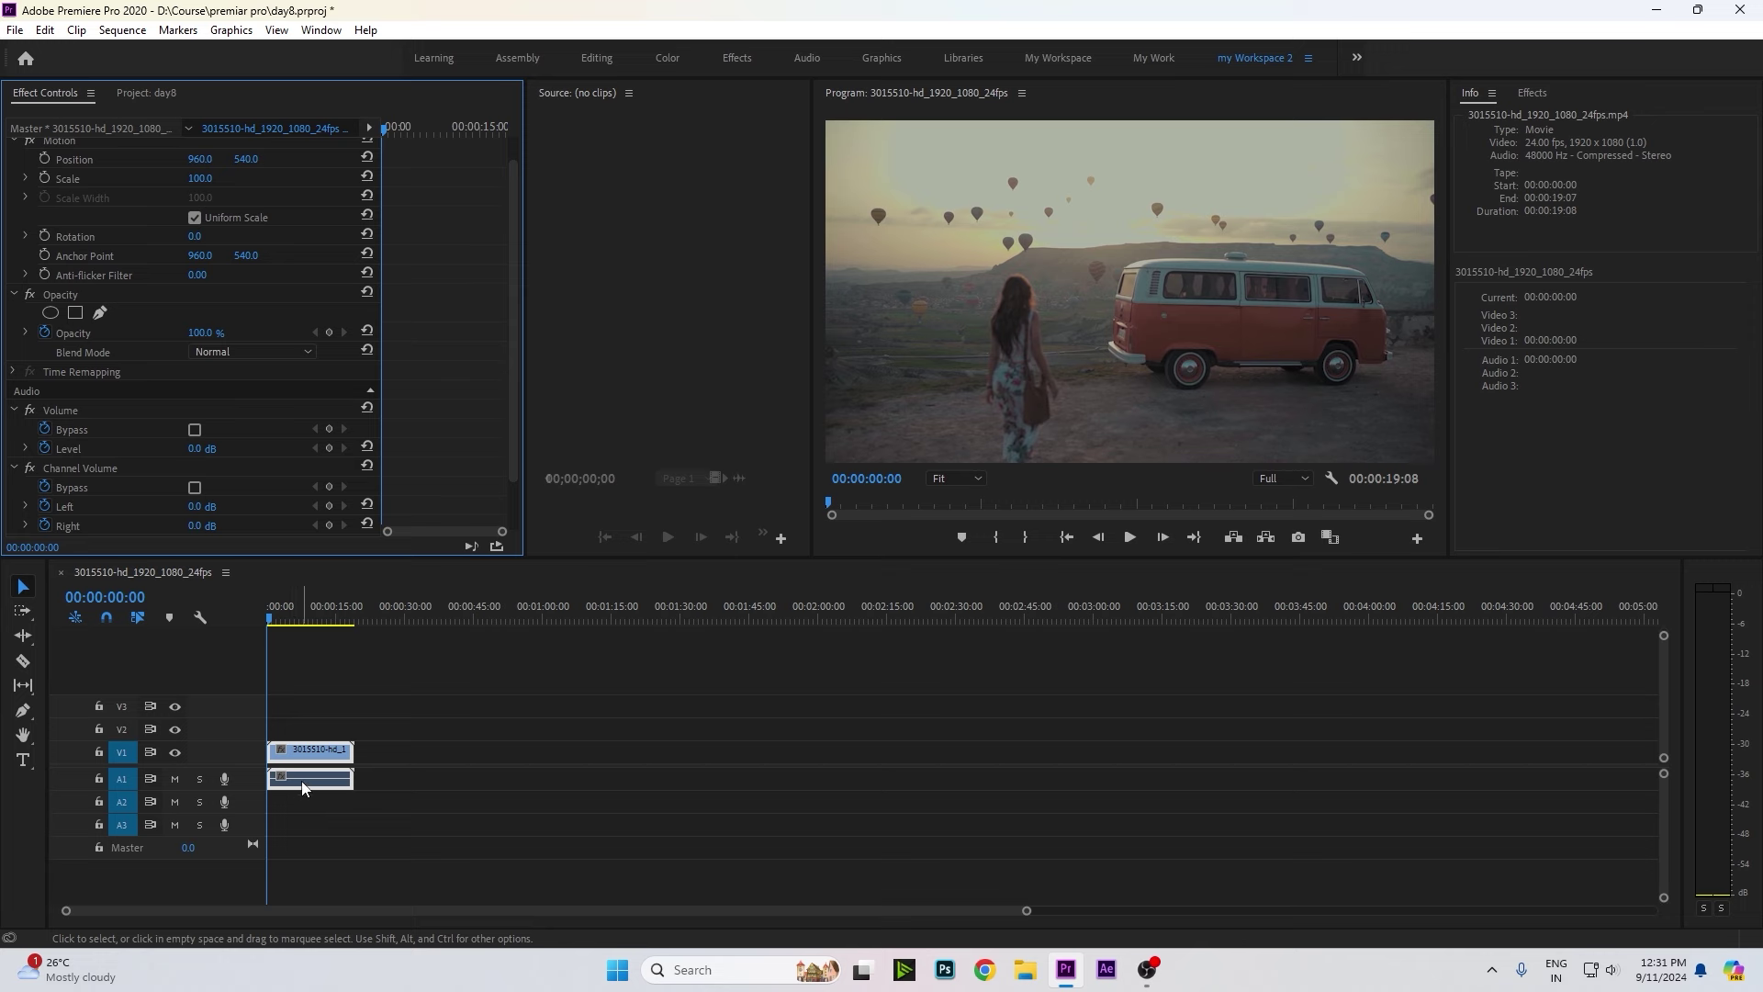
Zoom the timeline into the van clip, try the pen tool, then return to selection.
{"action": "key", "text": "="}
{"action": "key", "text": "="}
{"action": "key", "text": "="}
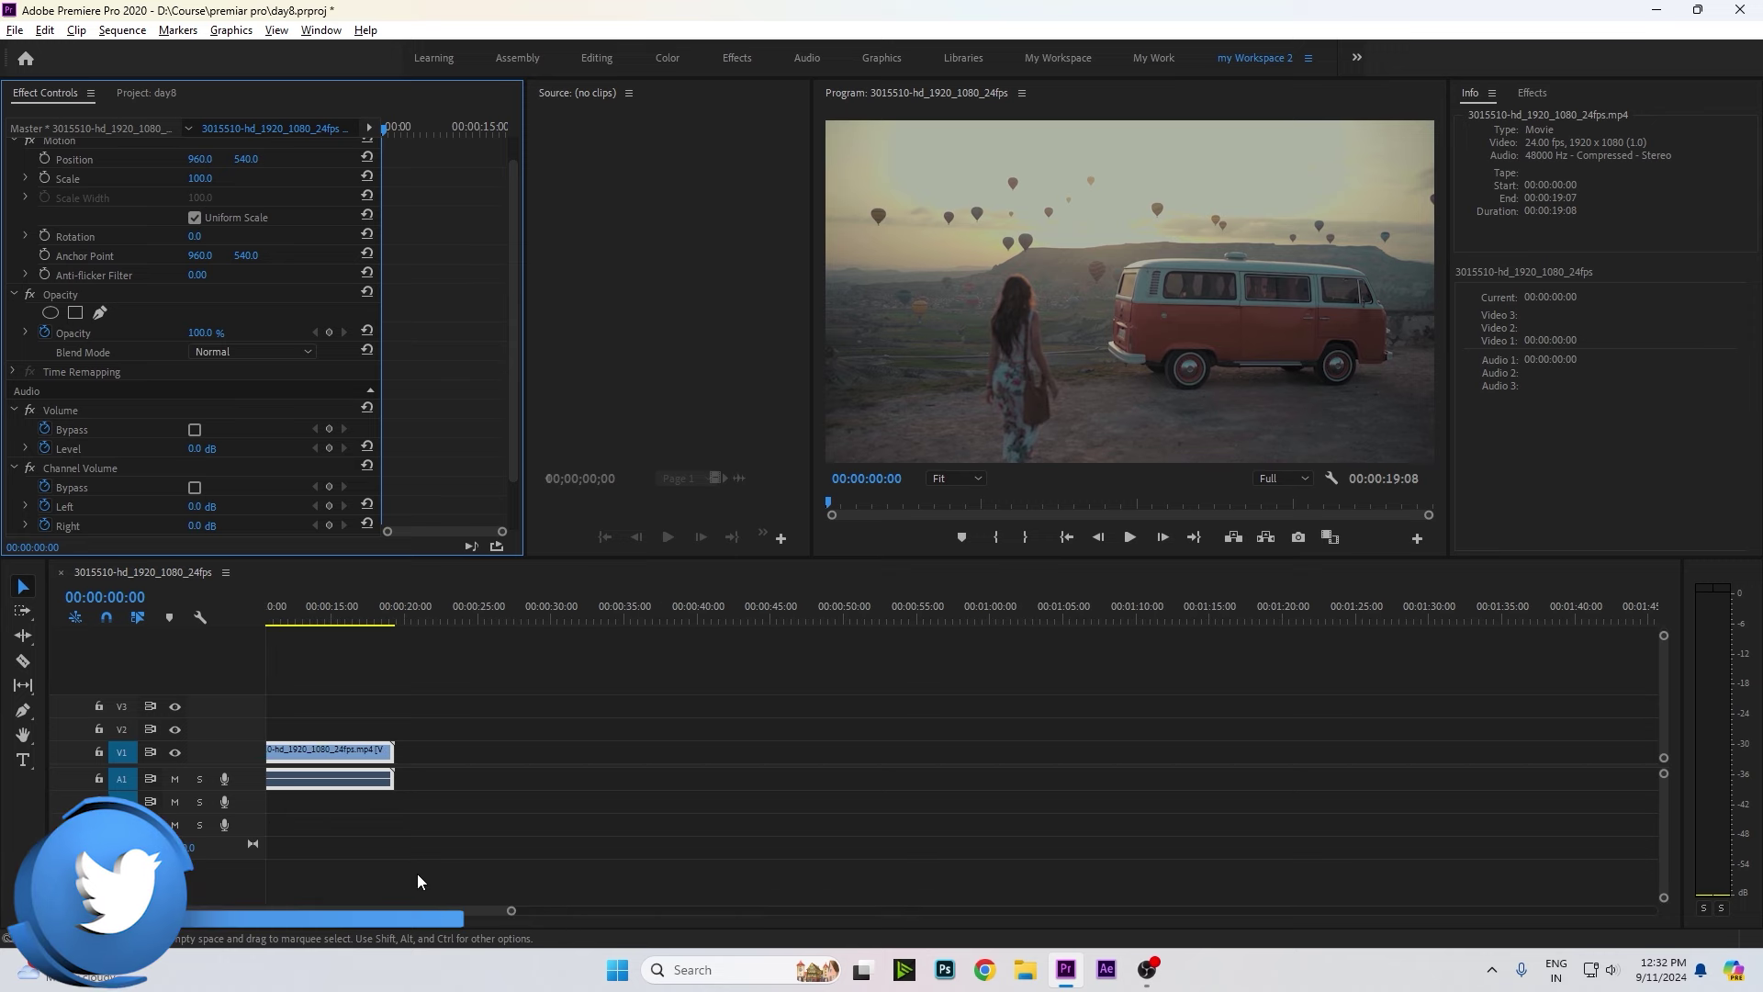
{"action": "left_click", "coordinate": [417, 873]}
{"action": "key", "text": "="}
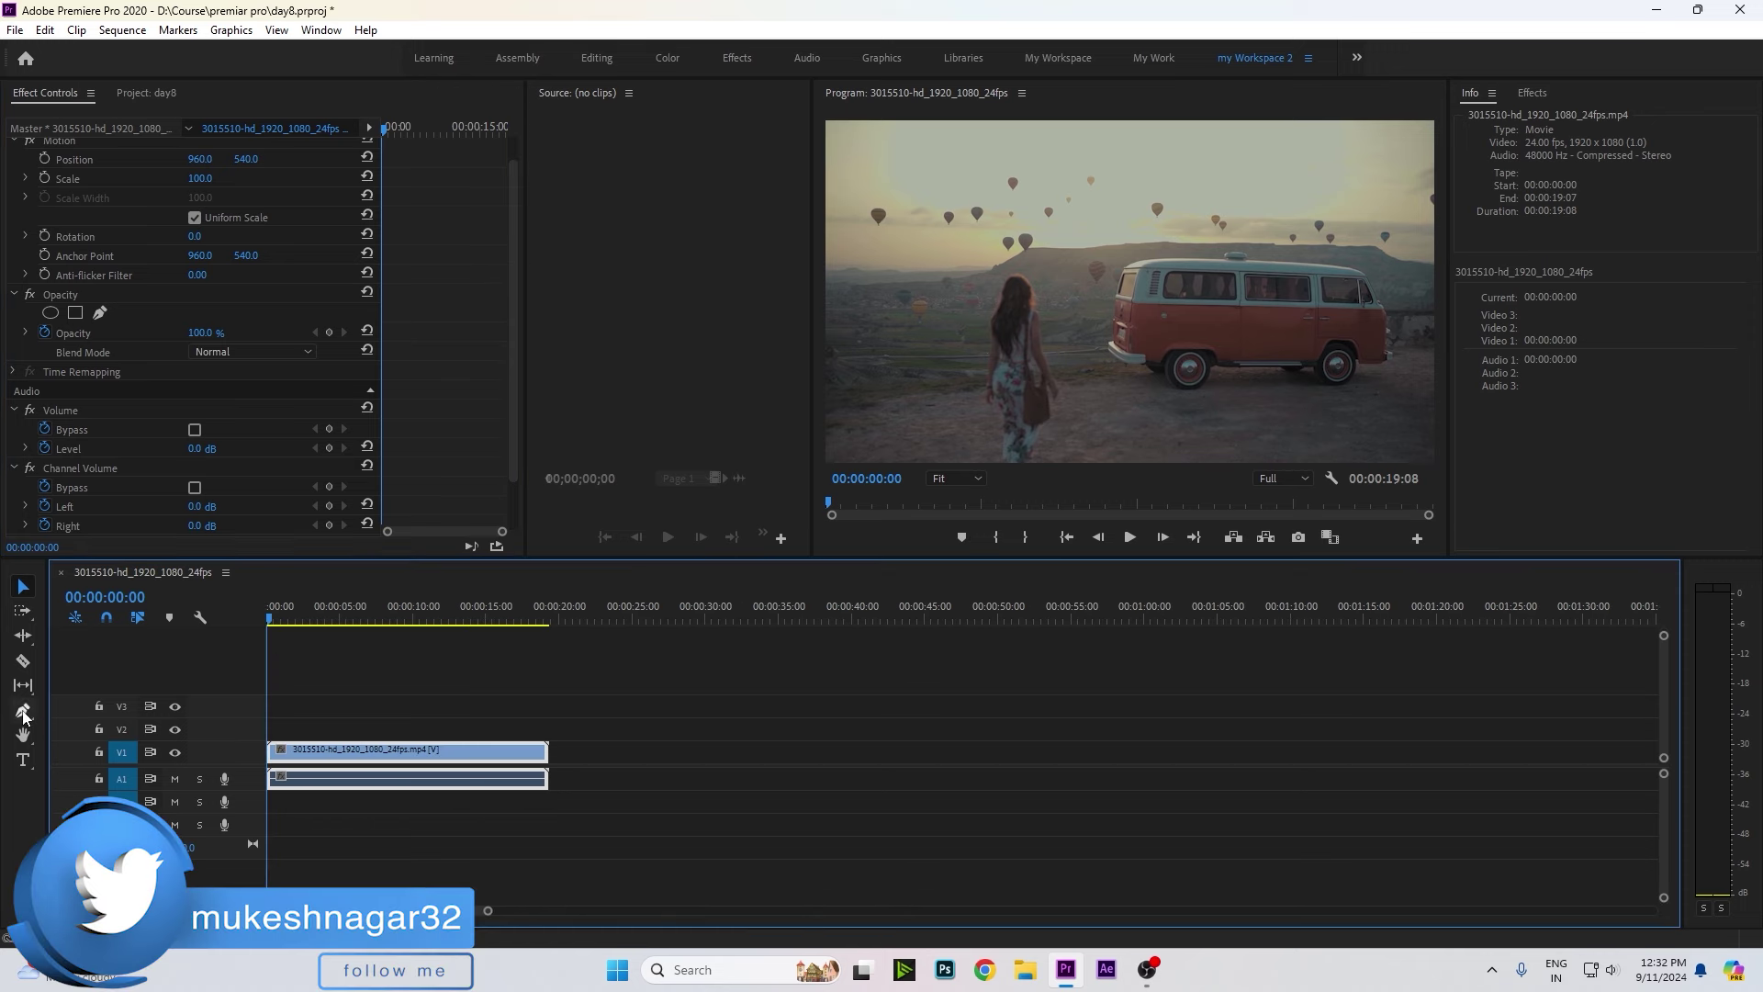
{"action": "left_click", "coordinate": [23, 710]}
{"action": "left_click", "coordinate": [365, 785]}
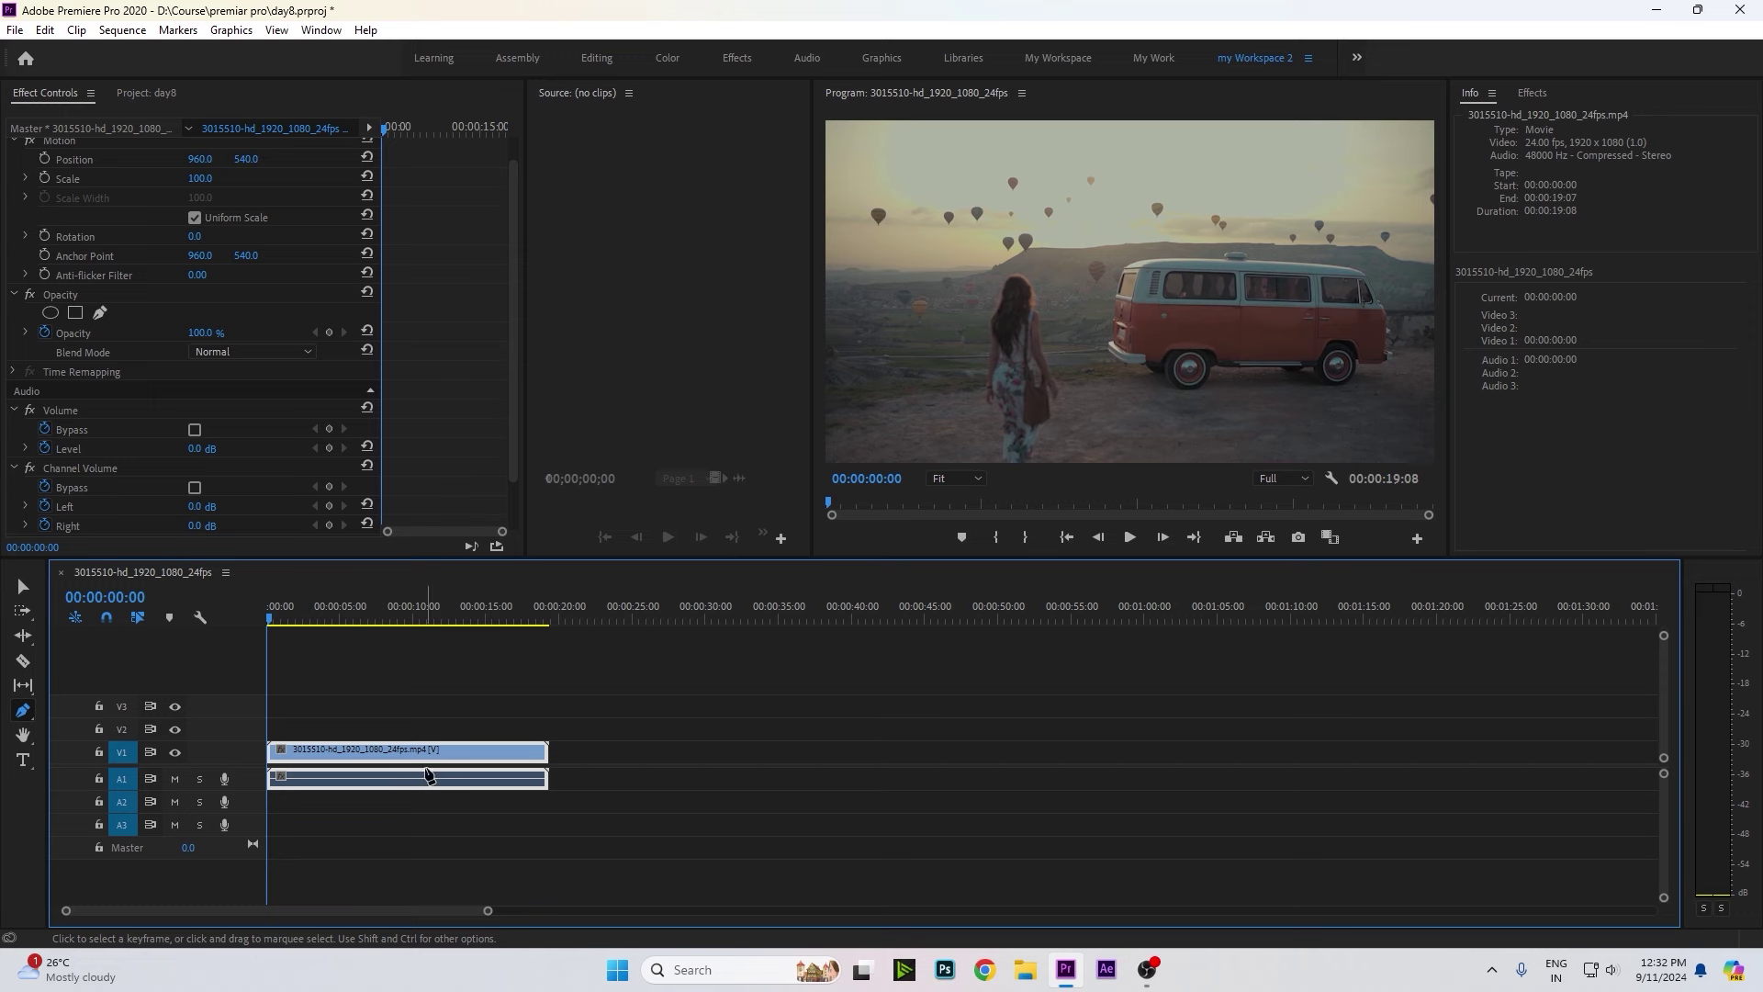
{"action": "key", "text": "v"}
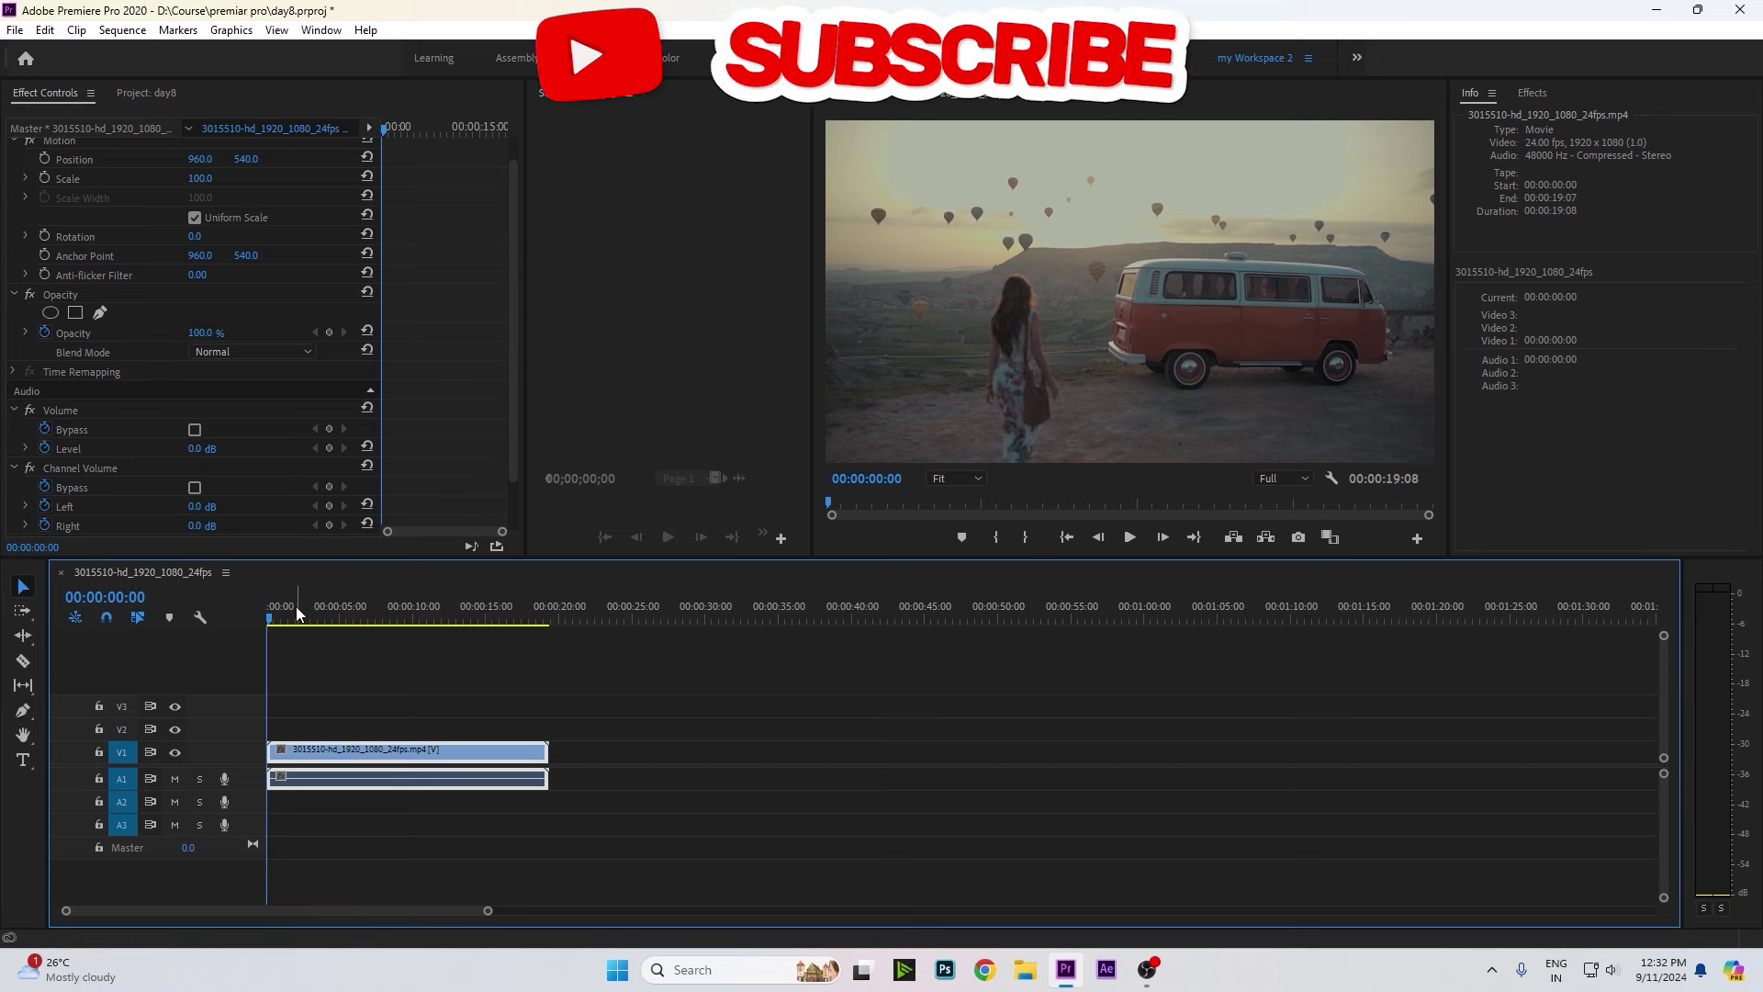
At 00:00:06:11, add an ellipse mask over the woman and move the van clip to V2.
{"action": "left_click_drag", "start_coordinate": [381, 615], "coordinate": [360, 615]}
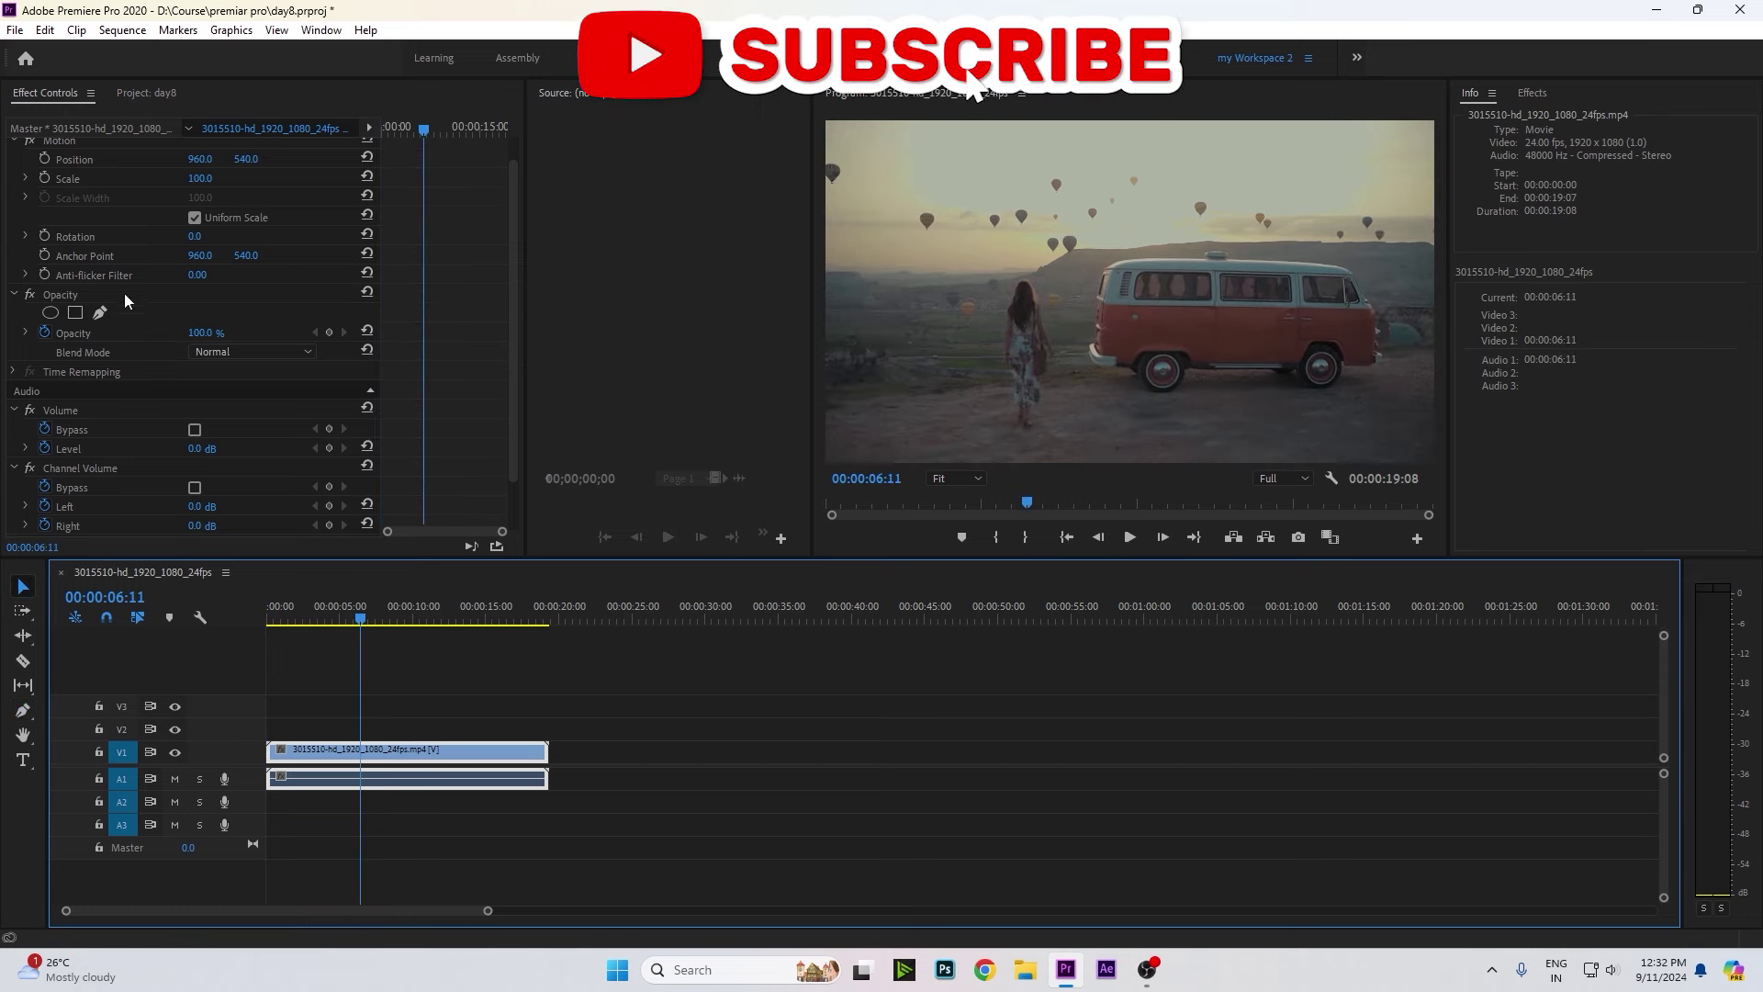
{"action": "left_click", "coordinate": [50, 312]}
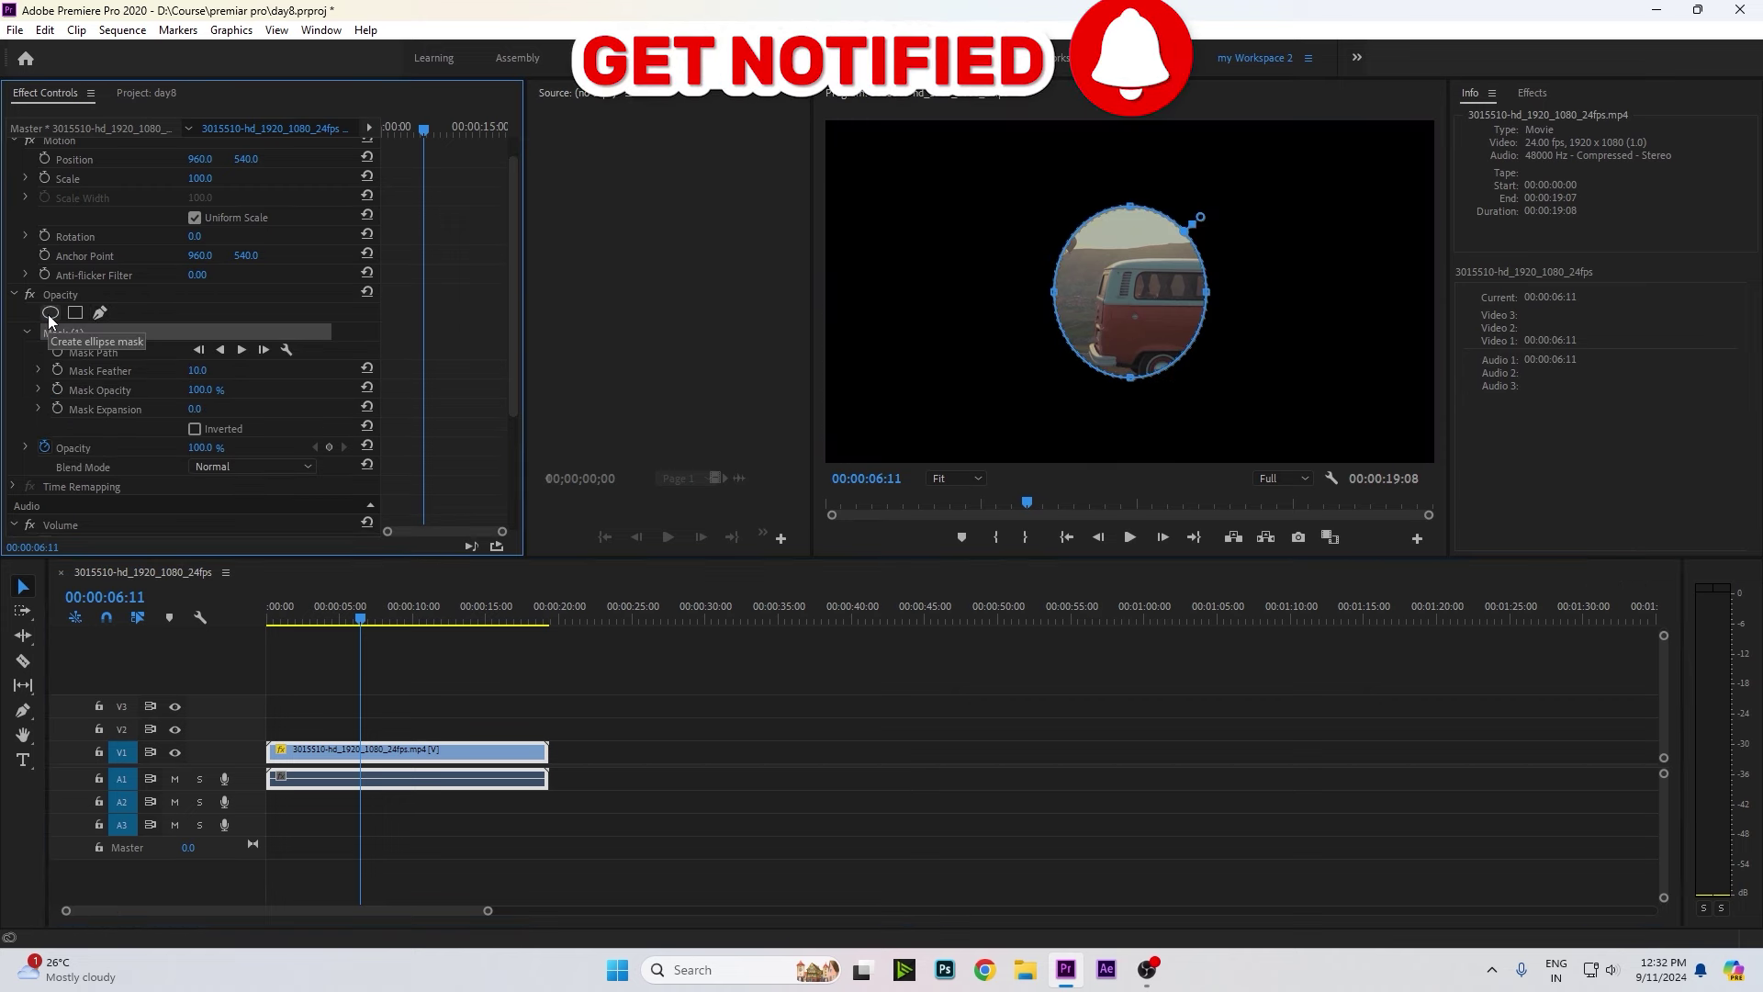
{"action": "mouse_move", "coordinate": [1157, 304]}
{"action": "left_mouse_down"}
{"action": "mouse_move", "coordinate": [1045, 374]}
{"action": "mouse_move", "coordinate": [1021, 356]}
{"action": "left_mouse_up"}
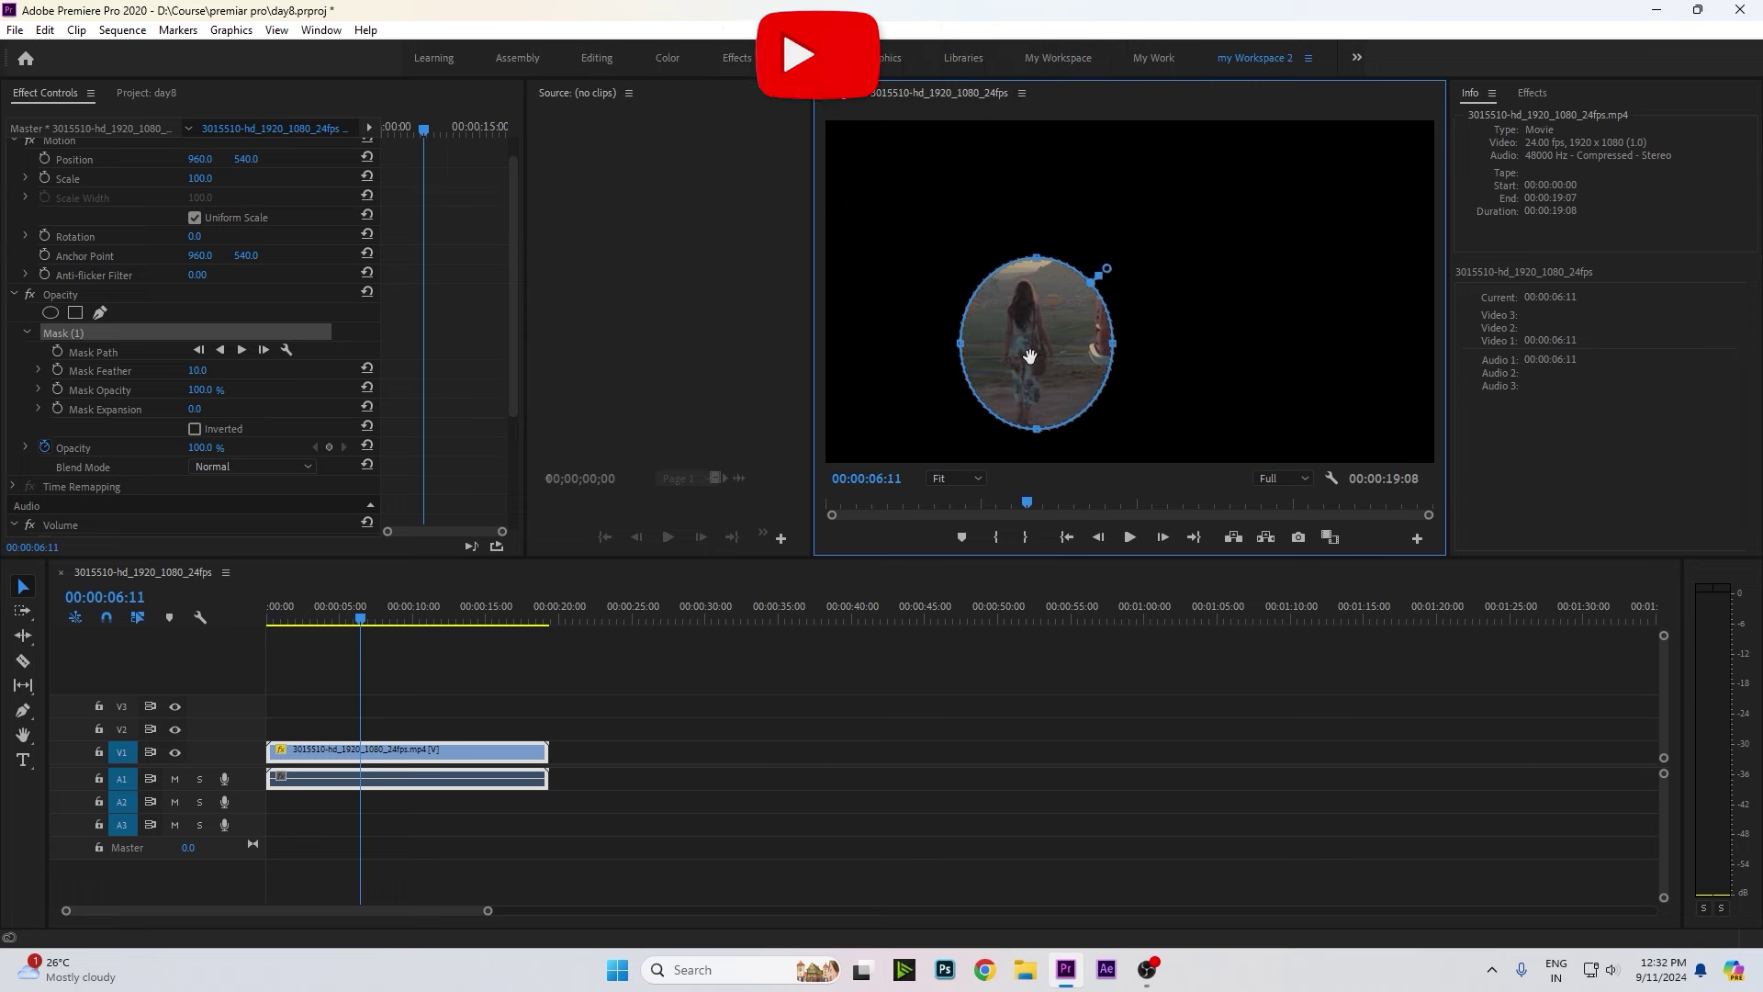
{"action": "left_click_drag", "start_coordinate": [409, 750], "coordinate": [408, 726]}
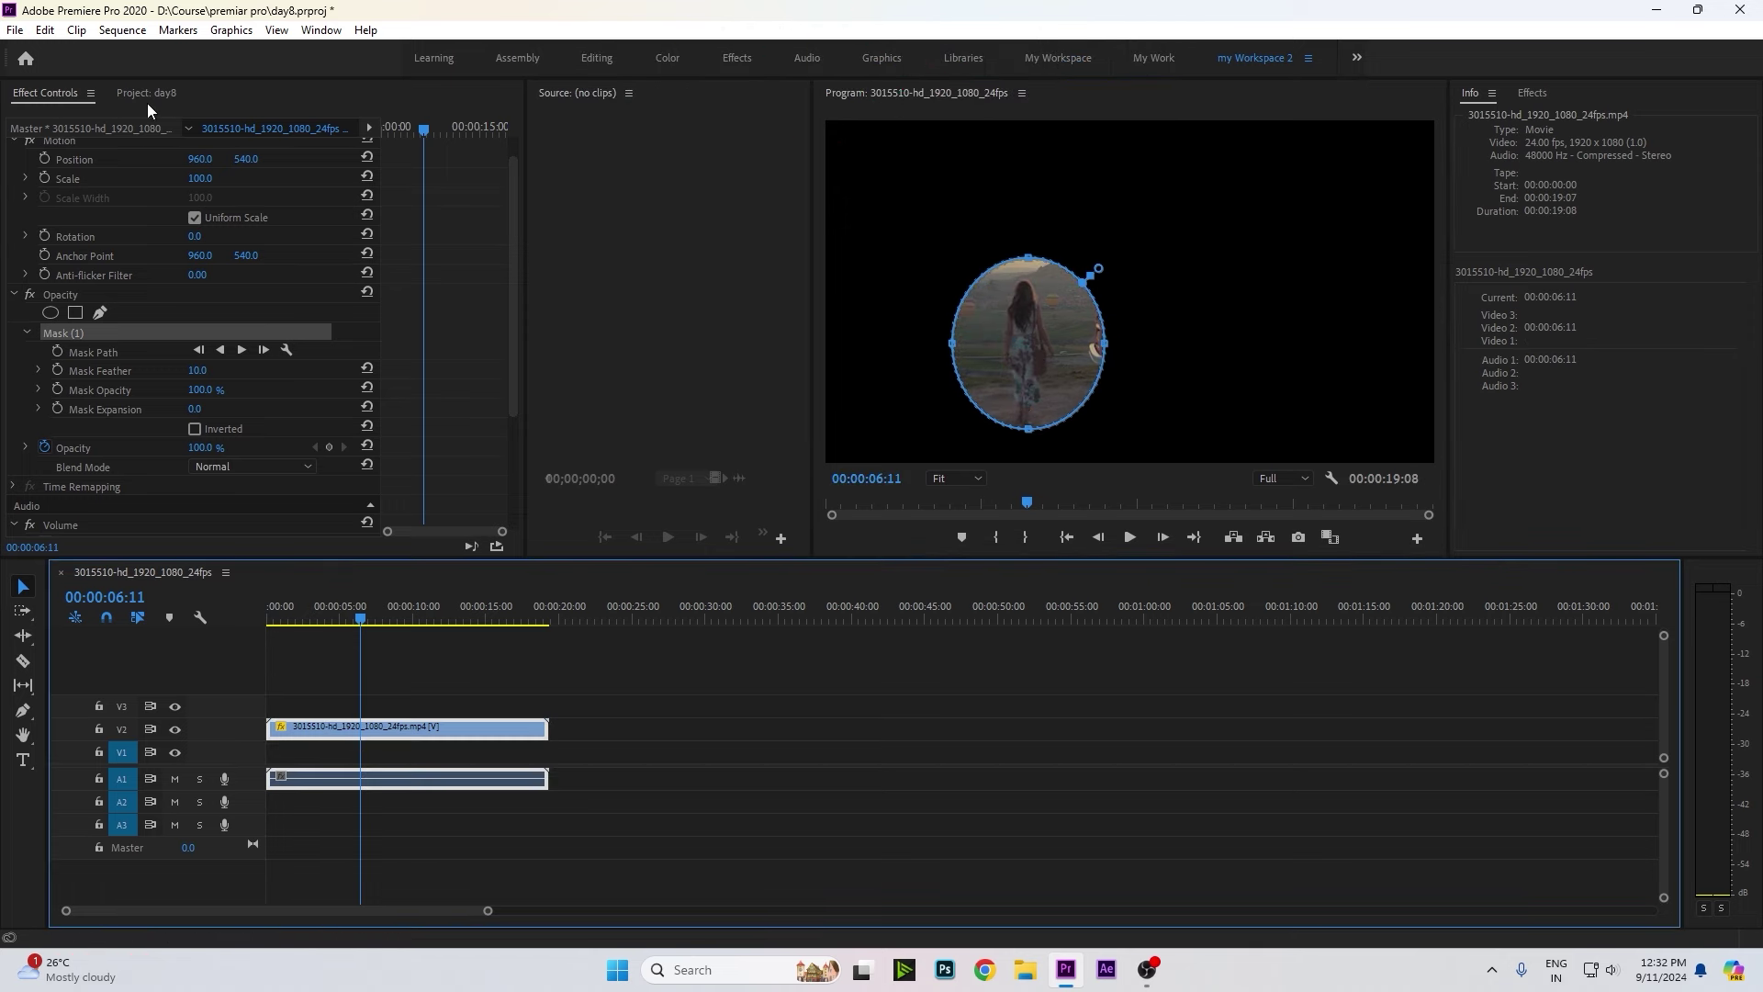
Place the balloon clip 3015511 on V1 and set its Scale to 150.
{"action": "left_click", "coordinate": [146, 92]}
{"action": "left_click_drag", "start_coordinate": [262, 216], "coordinate": [276, 751]}
{"action": "left_click", "coordinate": [344, 750]}
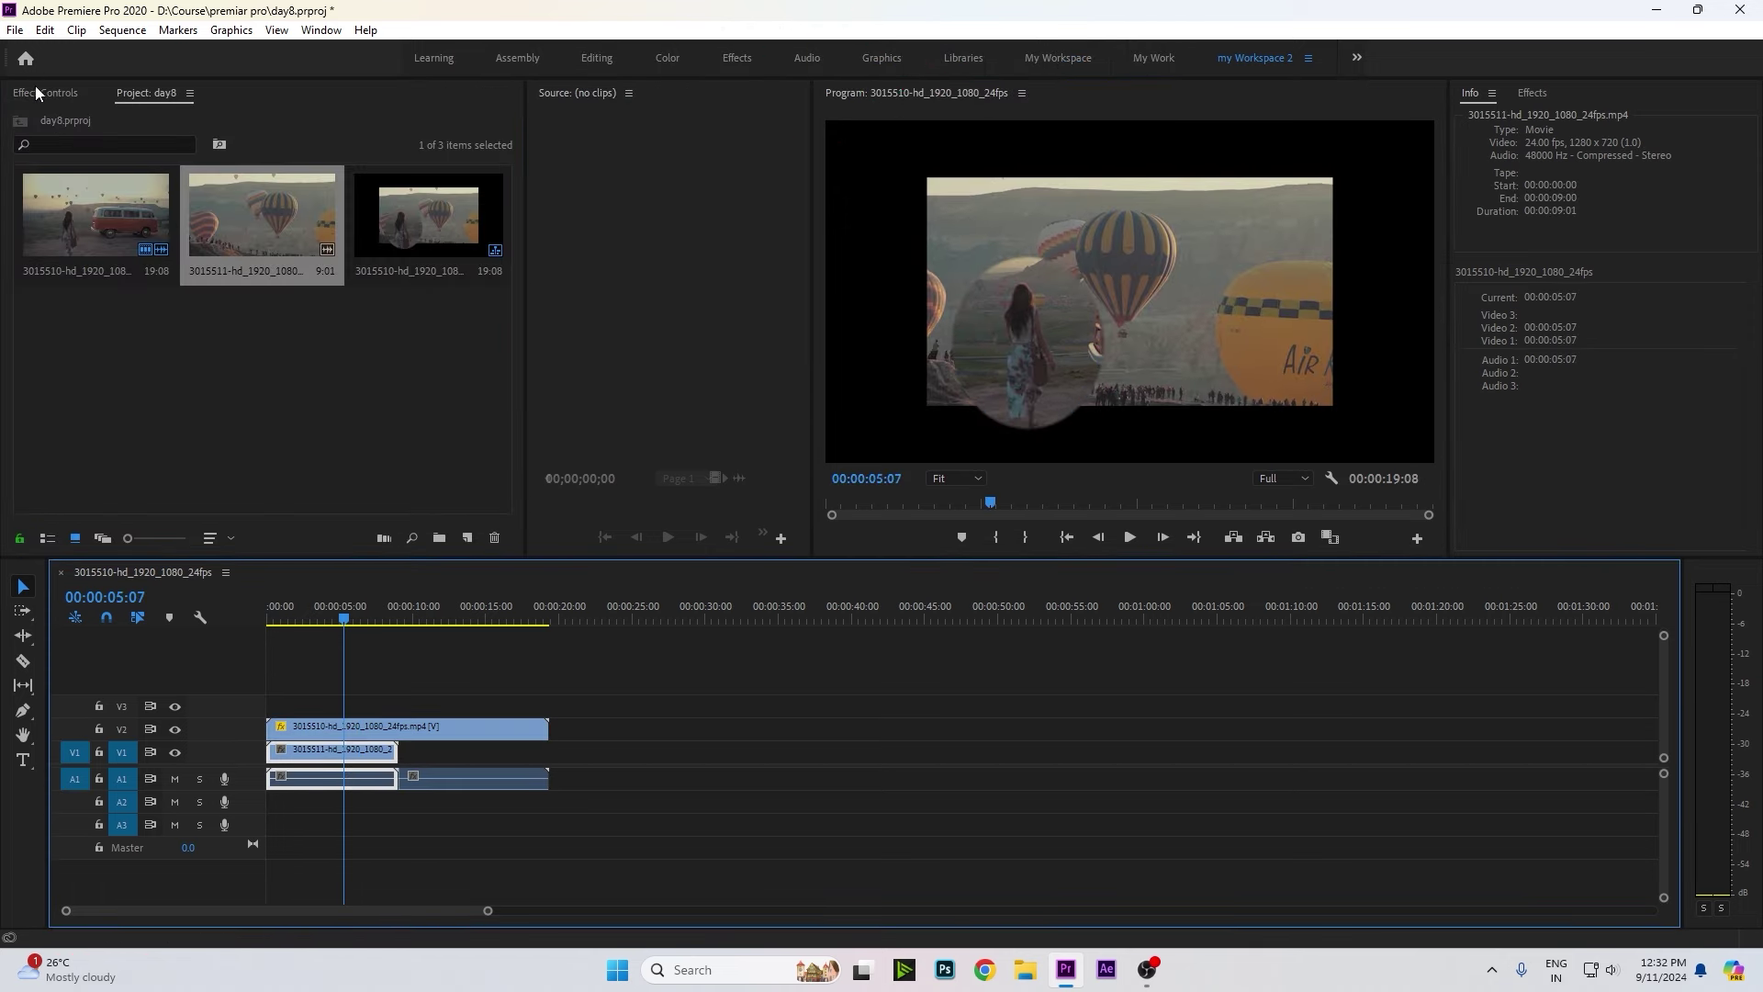
{"action": "left_click", "coordinate": [45, 92]}
{"action": "left_click", "coordinate": [213, 205]}
{"action": "type", "text": "150"}
{"action": "key", "text": "Return"}
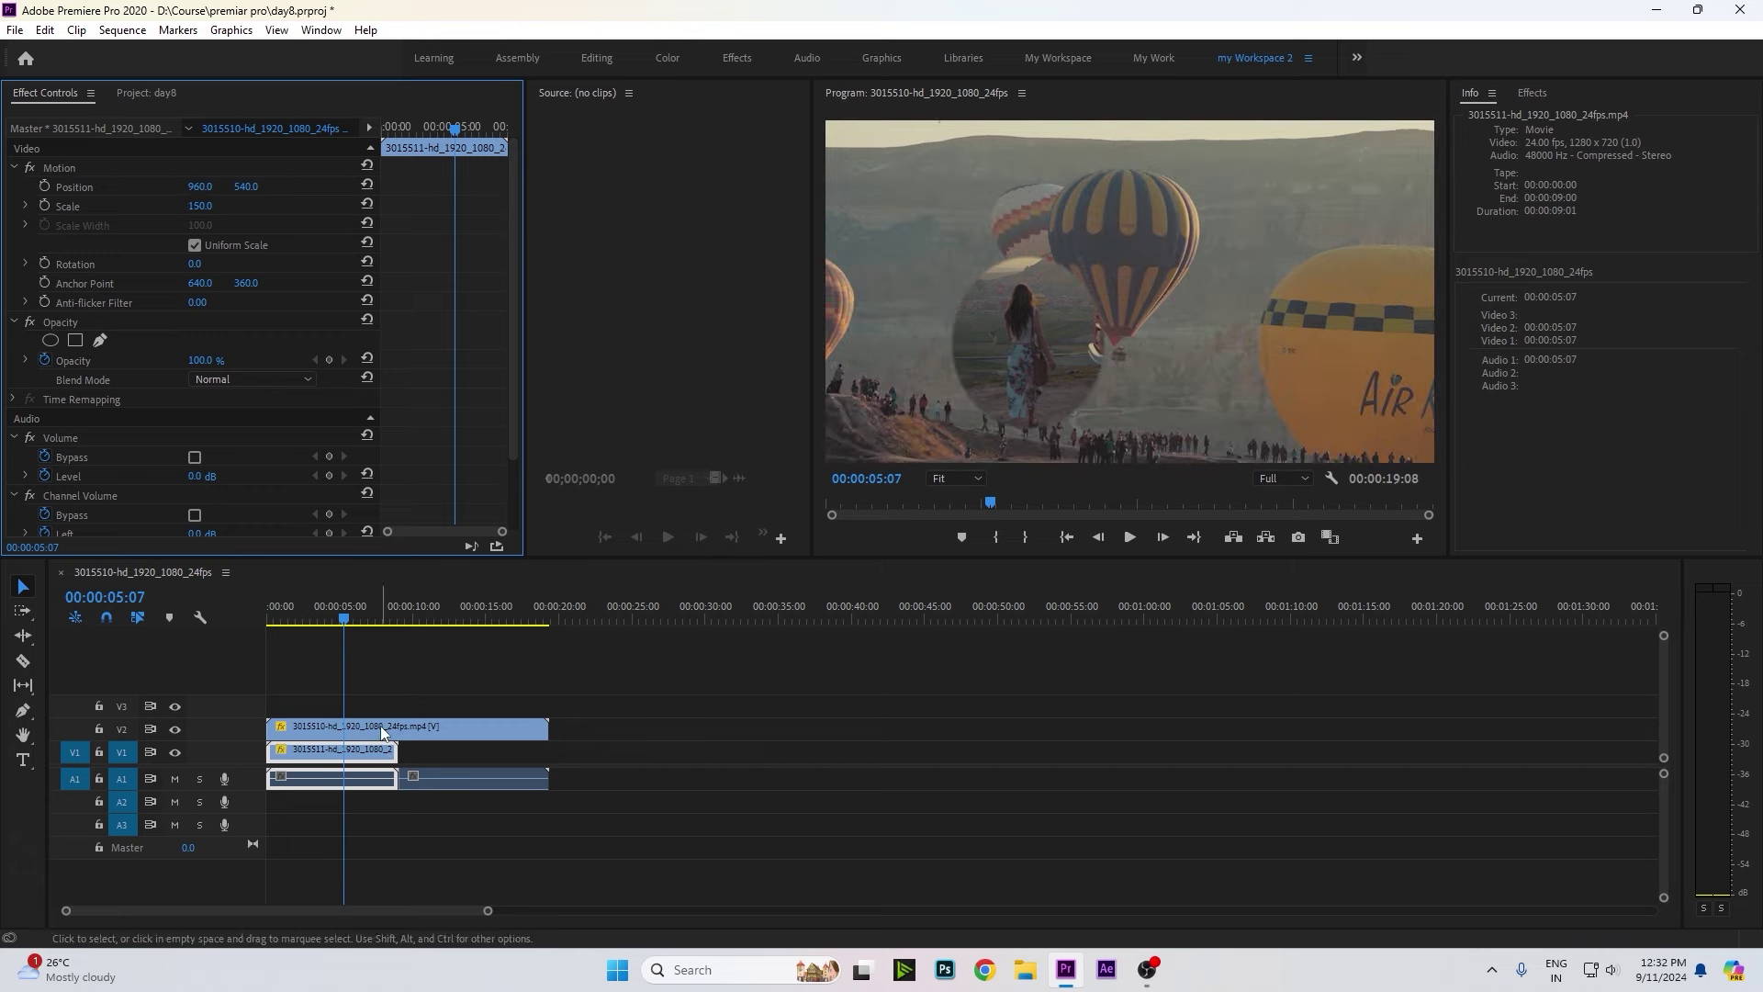
Play the composite, toggling the balloon track off and on to check the mask.
{"action": "left_click", "coordinate": [413, 726]}
{"action": "left_click", "coordinate": [312, 617]}
{"action": "left_click_drag", "start_coordinate": [312, 617], "coordinate": [250, 590]}
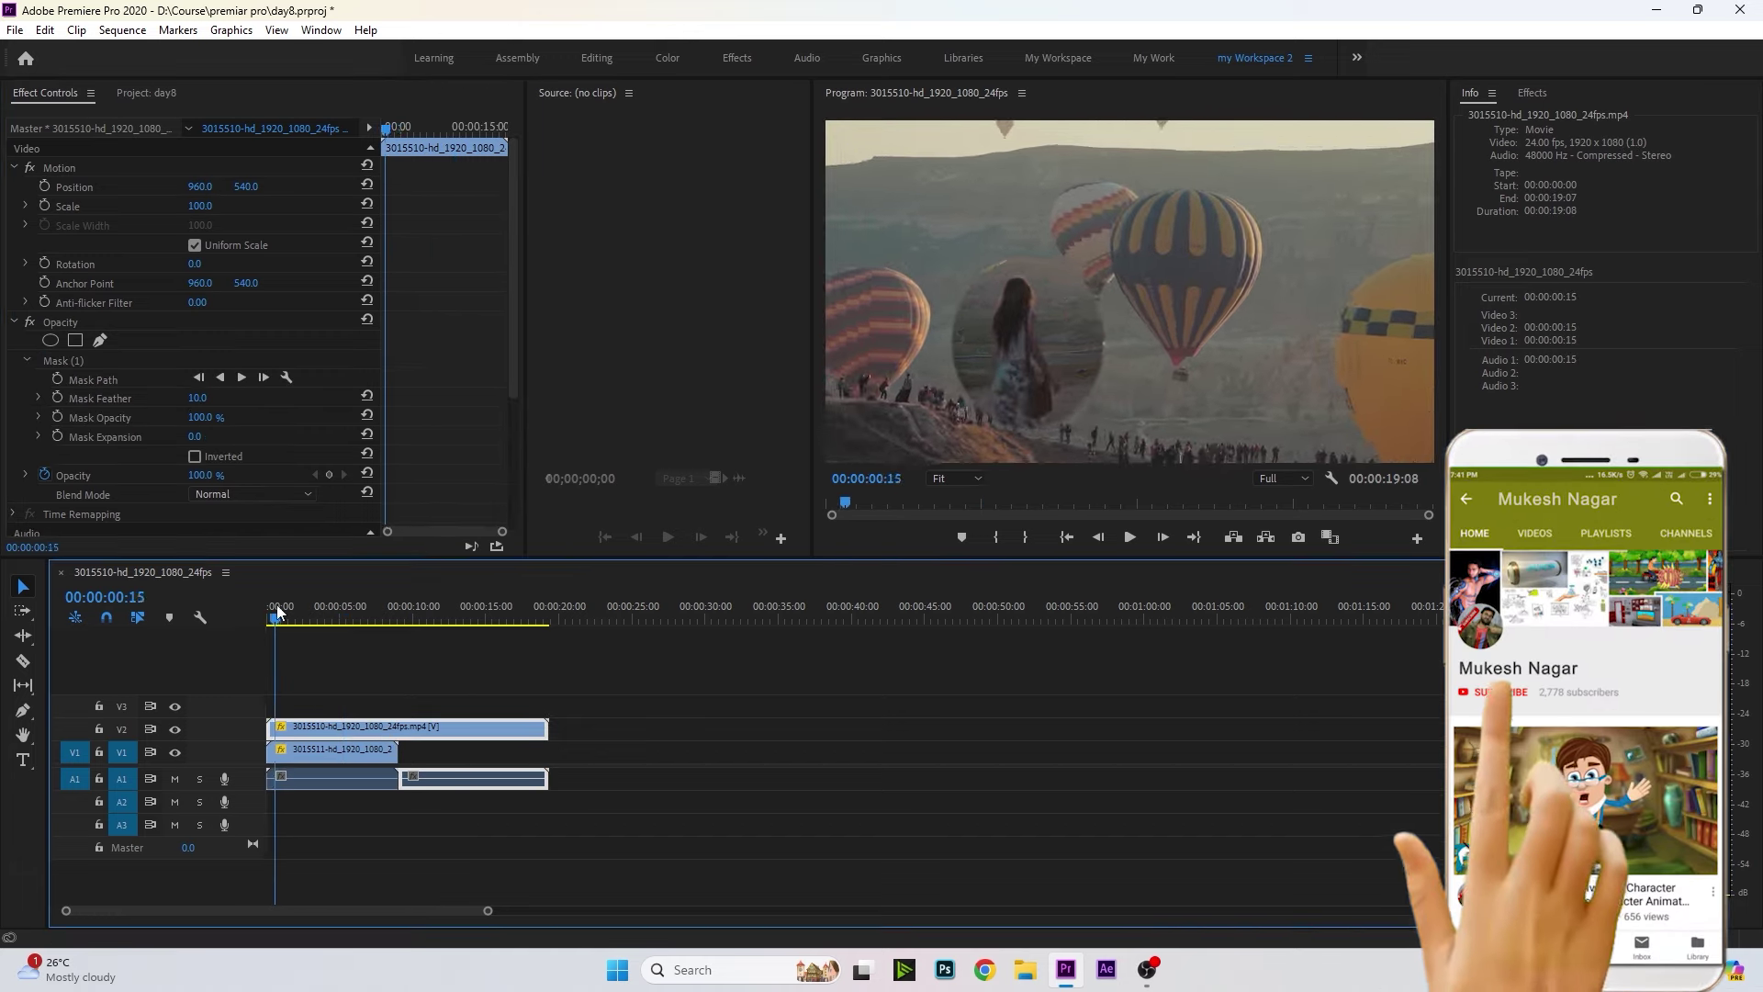
{"action": "key", "text": "space"}
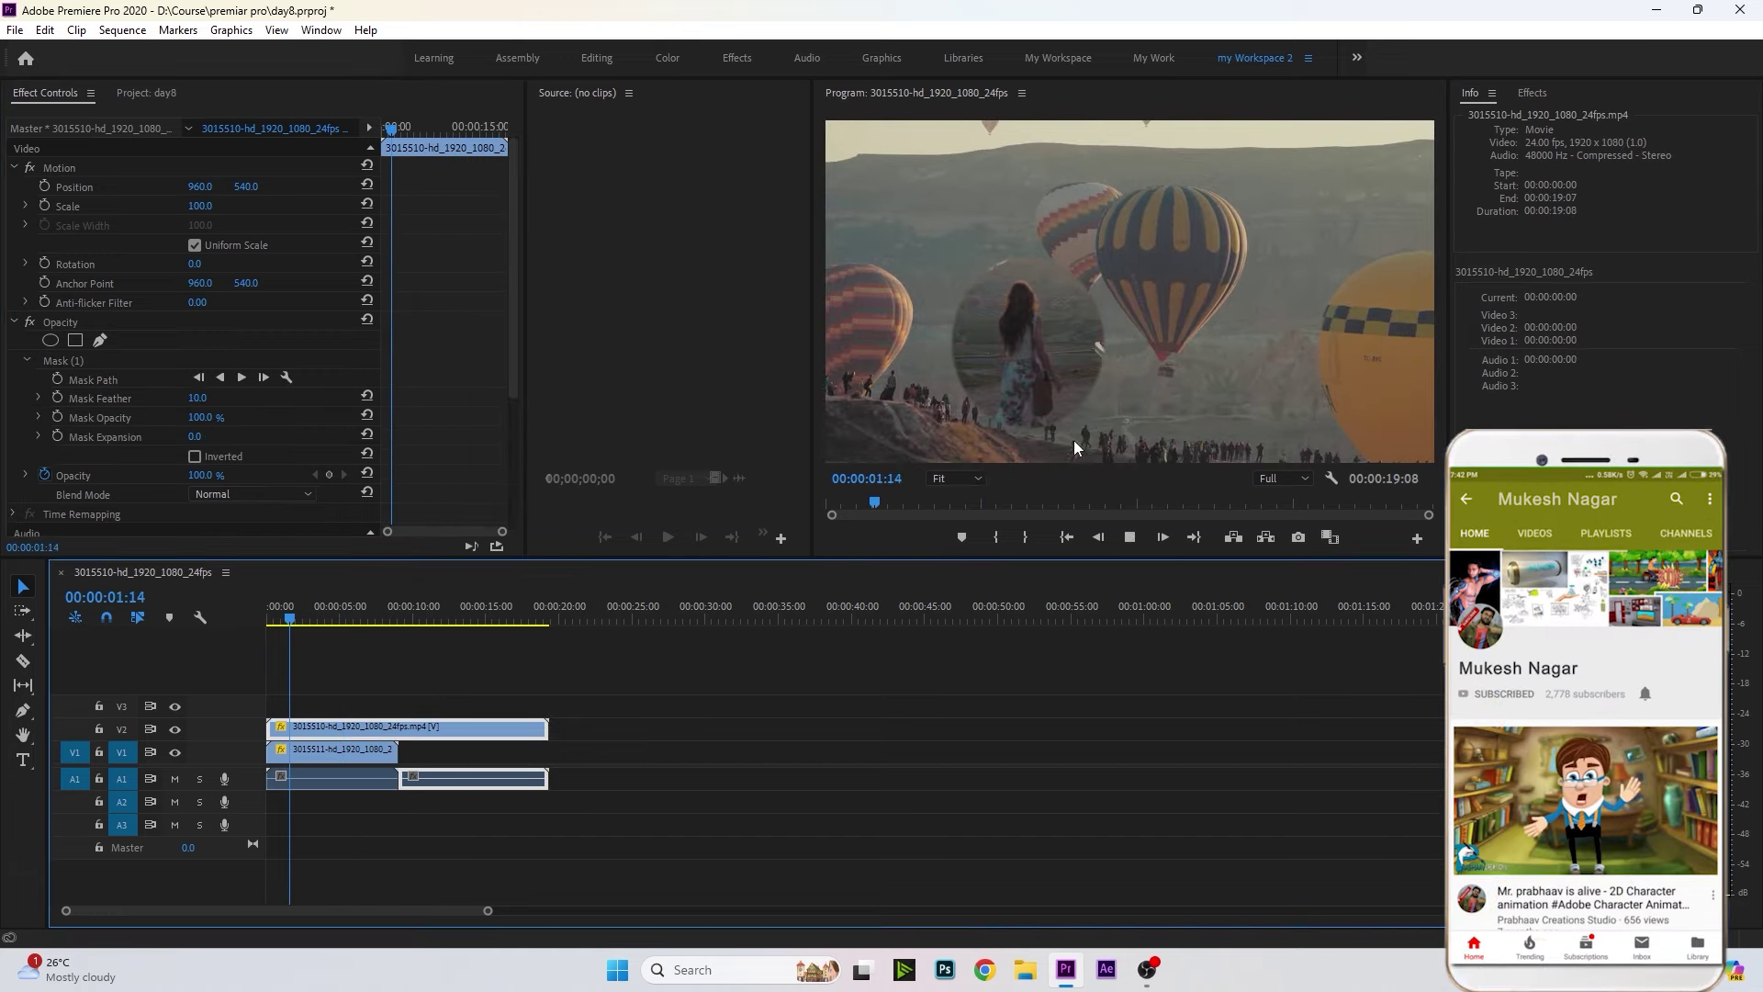
{"action": "left_click", "coordinate": [174, 752]}
{"action": "left_click", "coordinate": [174, 752]}
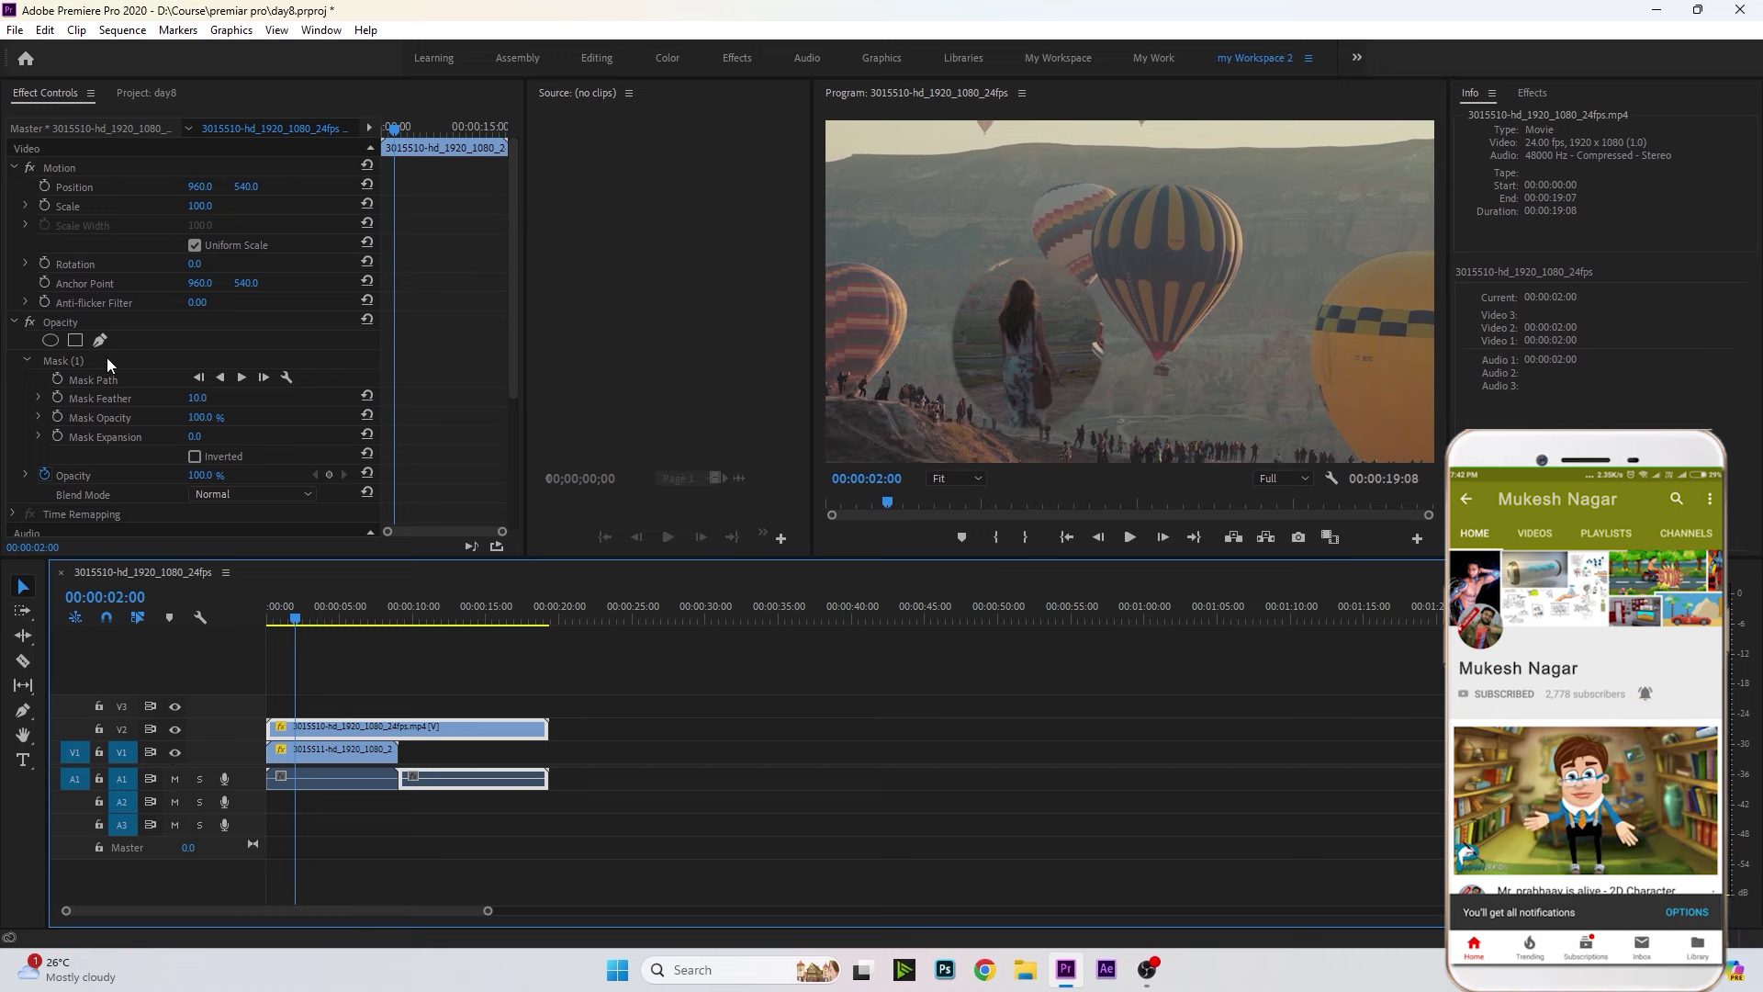
Add a rectangle mask over the van and drag its four corners to fit the van.
{"action": "left_click", "coordinate": [76, 340]}
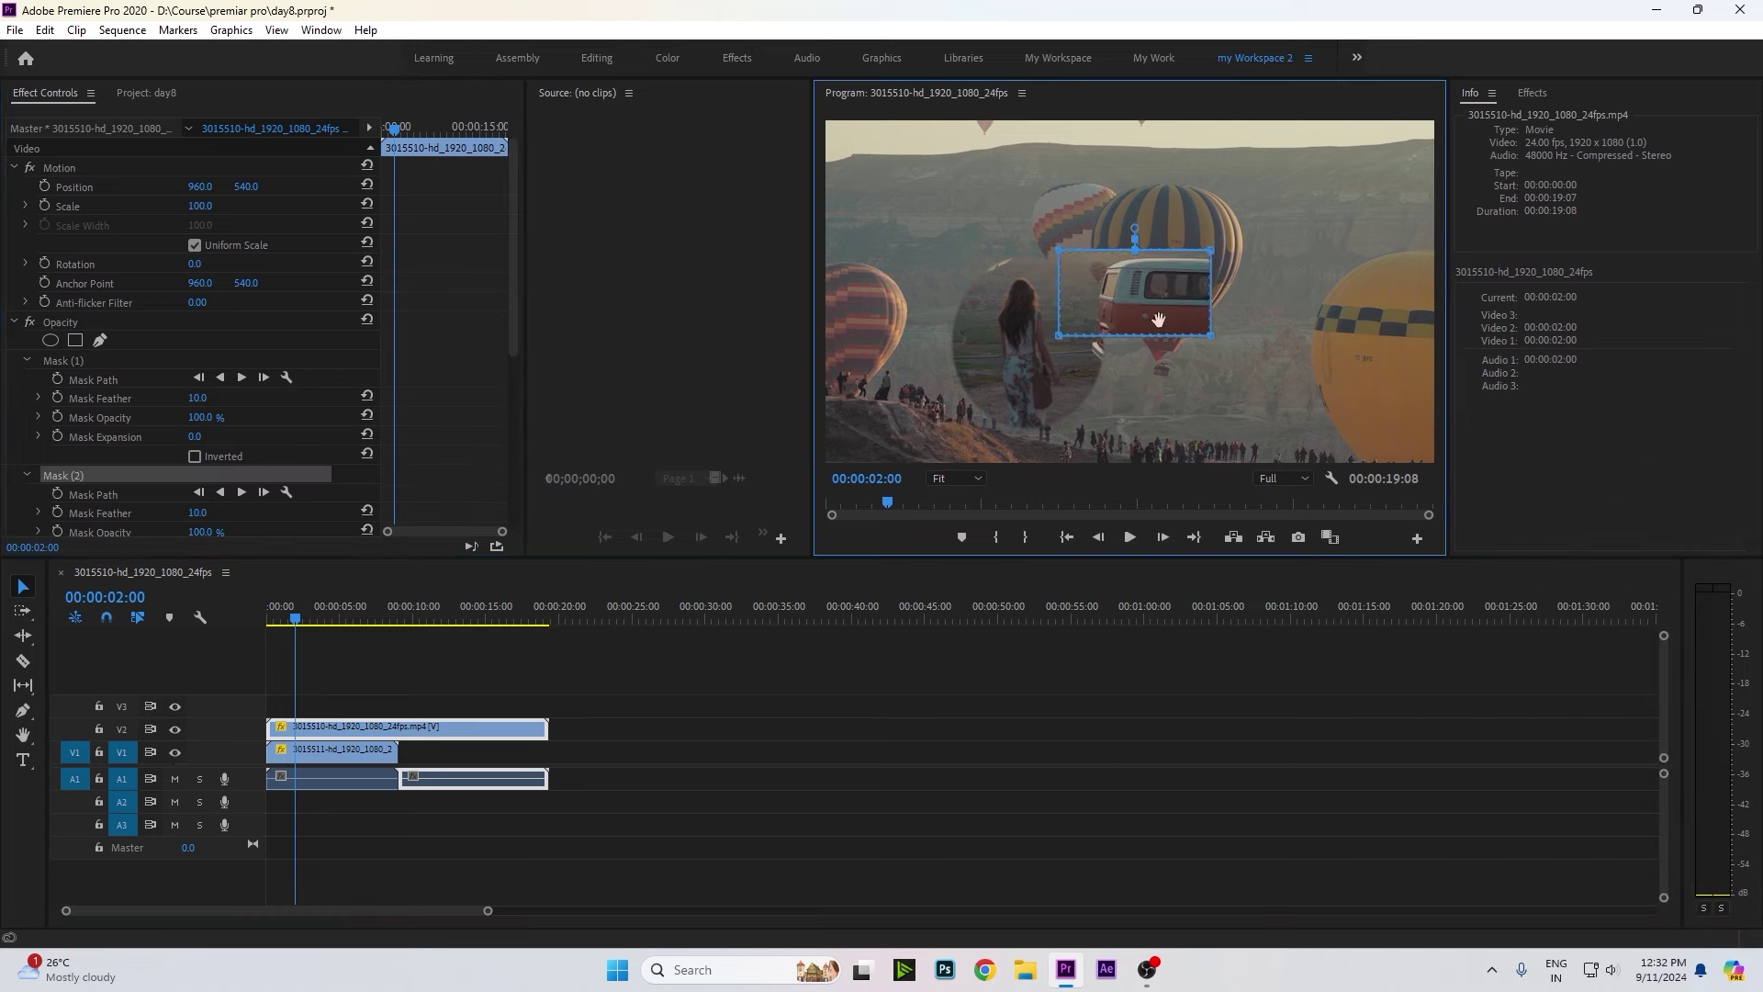
{"action": "mouse_move", "coordinate": [1120, 291]}
{"action": "left_mouse_down"}
{"action": "mouse_move", "coordinate": [1288, 291]}
{"action": "mouse_move", "coordinate": [1043, 324]}
{"action": "mouse_move", "coordinate": [1158, 391]}
{"action": "left_mouse_up"}
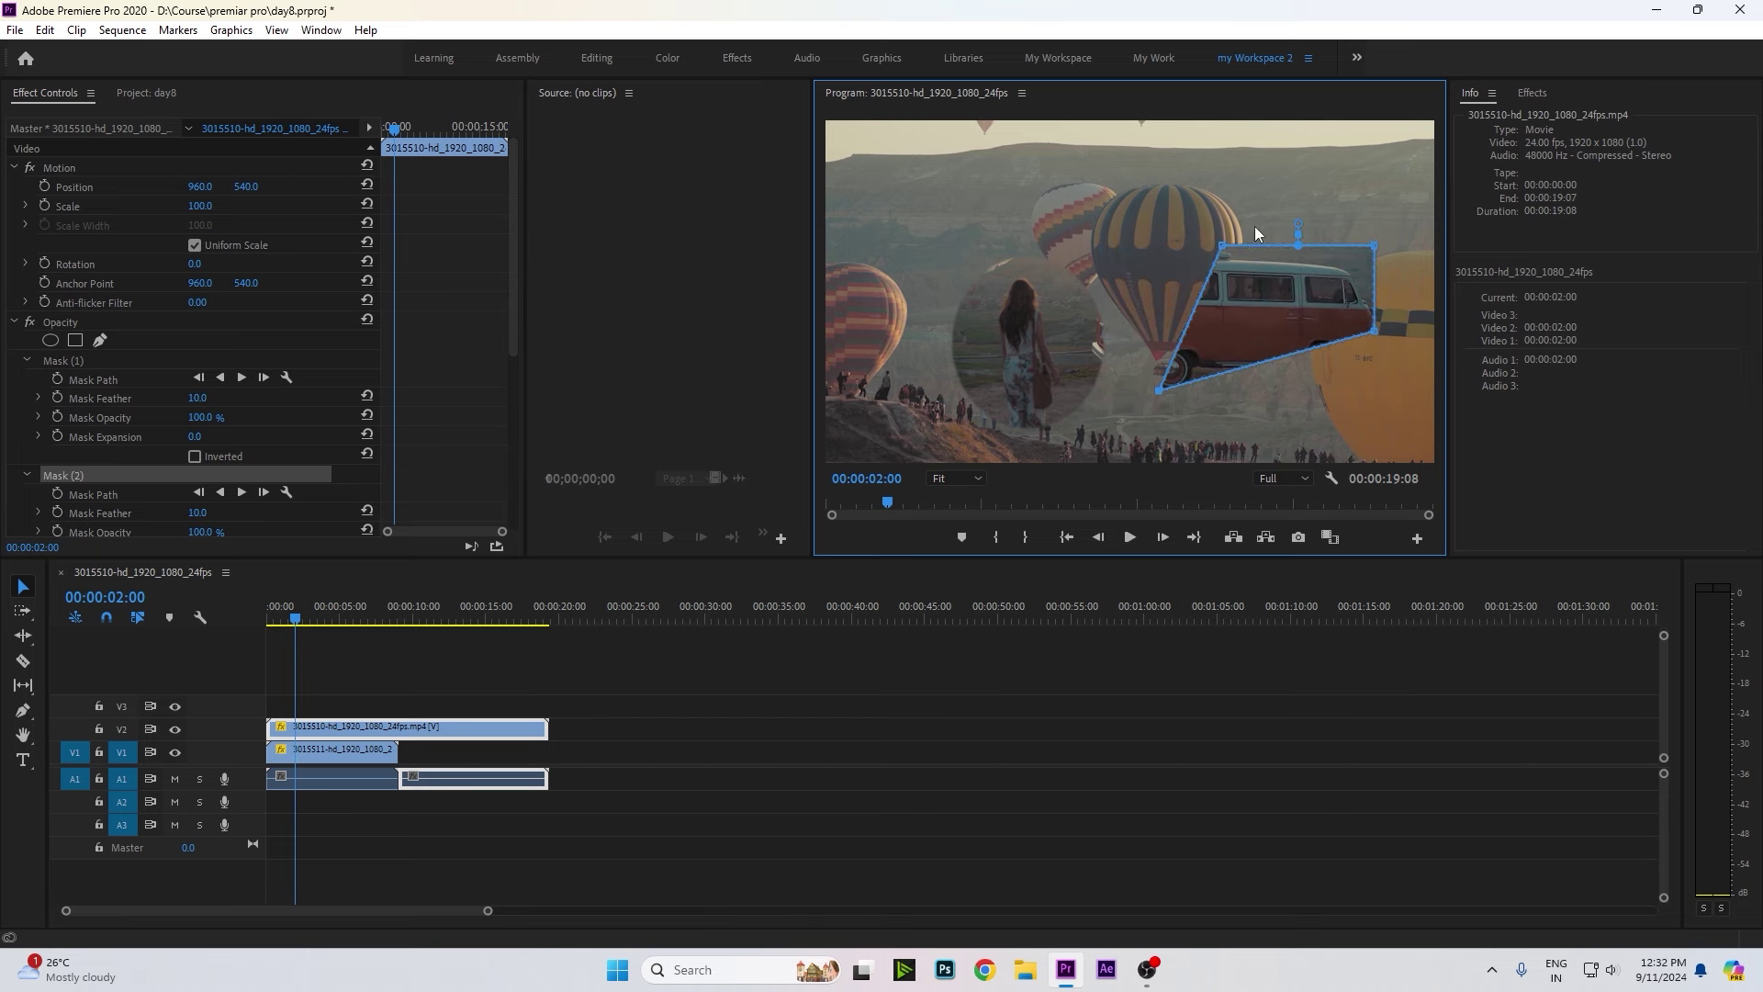
{"action": "left_click_drag", "start_coordinate": [1218, 247], "coordinate": [1068, 217]}
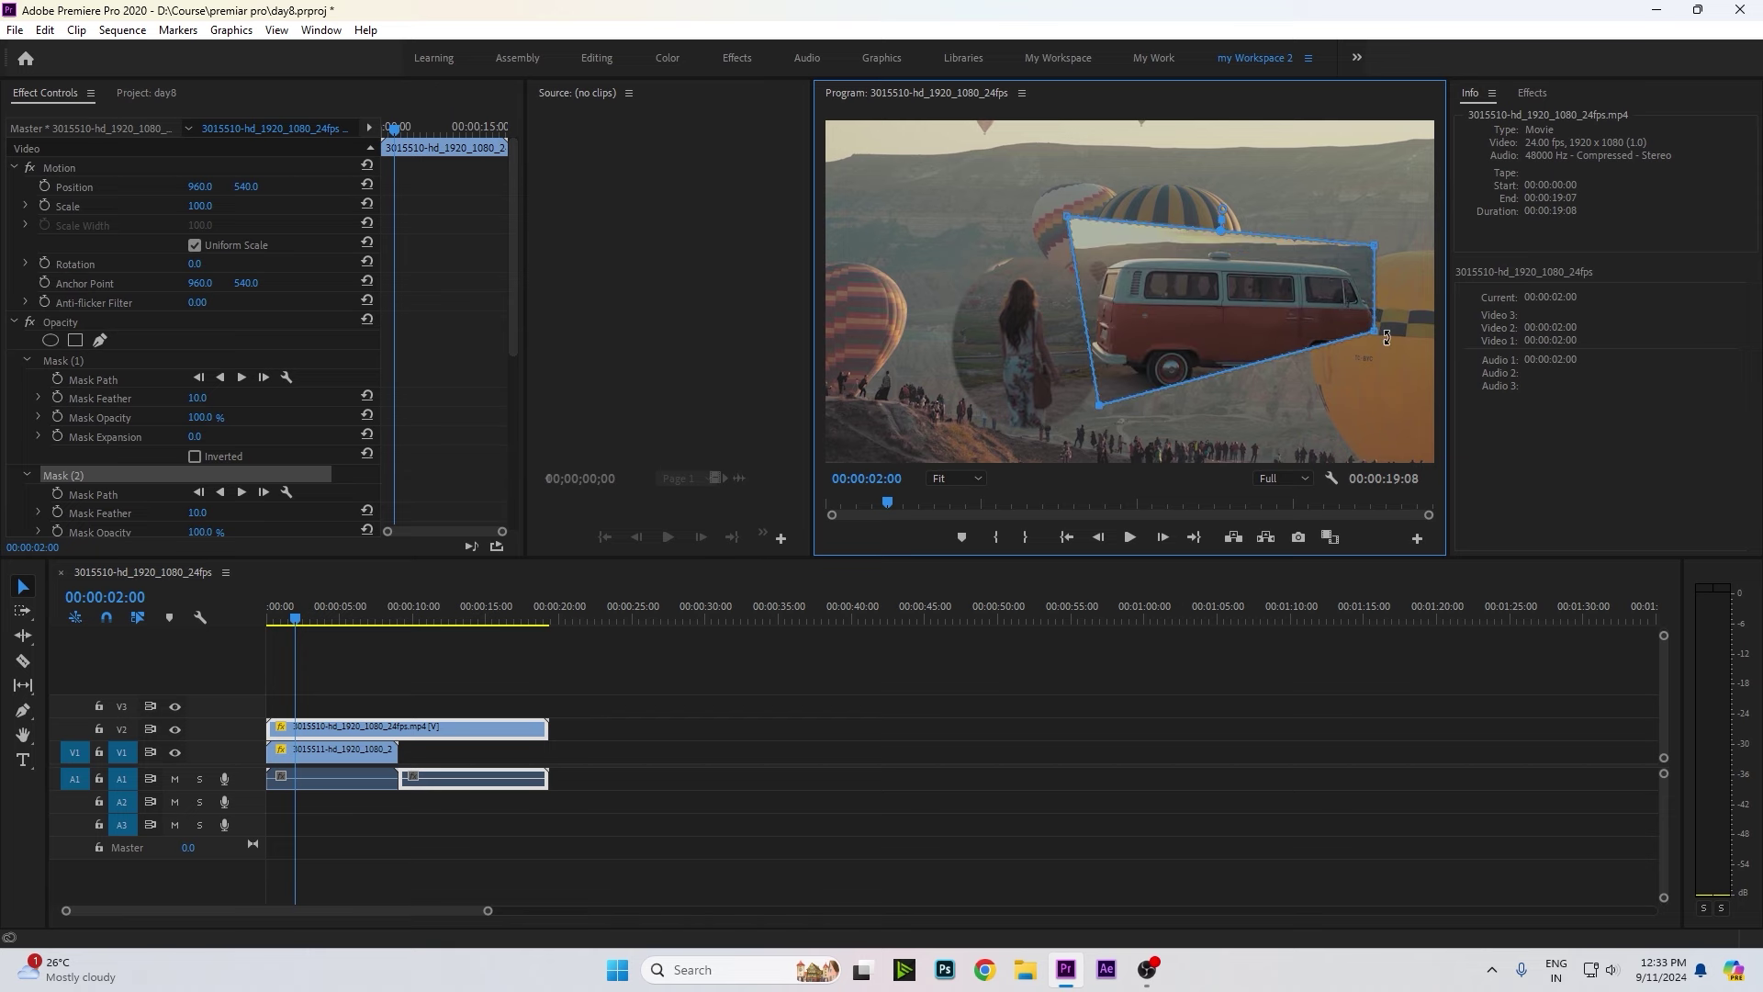
{"action": "left_click_drag", "start_coordinate": [1379, 332], "coordinate": [1395, 397]}
{"action": "left_click_drag", "start_coordinate": [1375, 247], "coordinate": [1379, 255]}
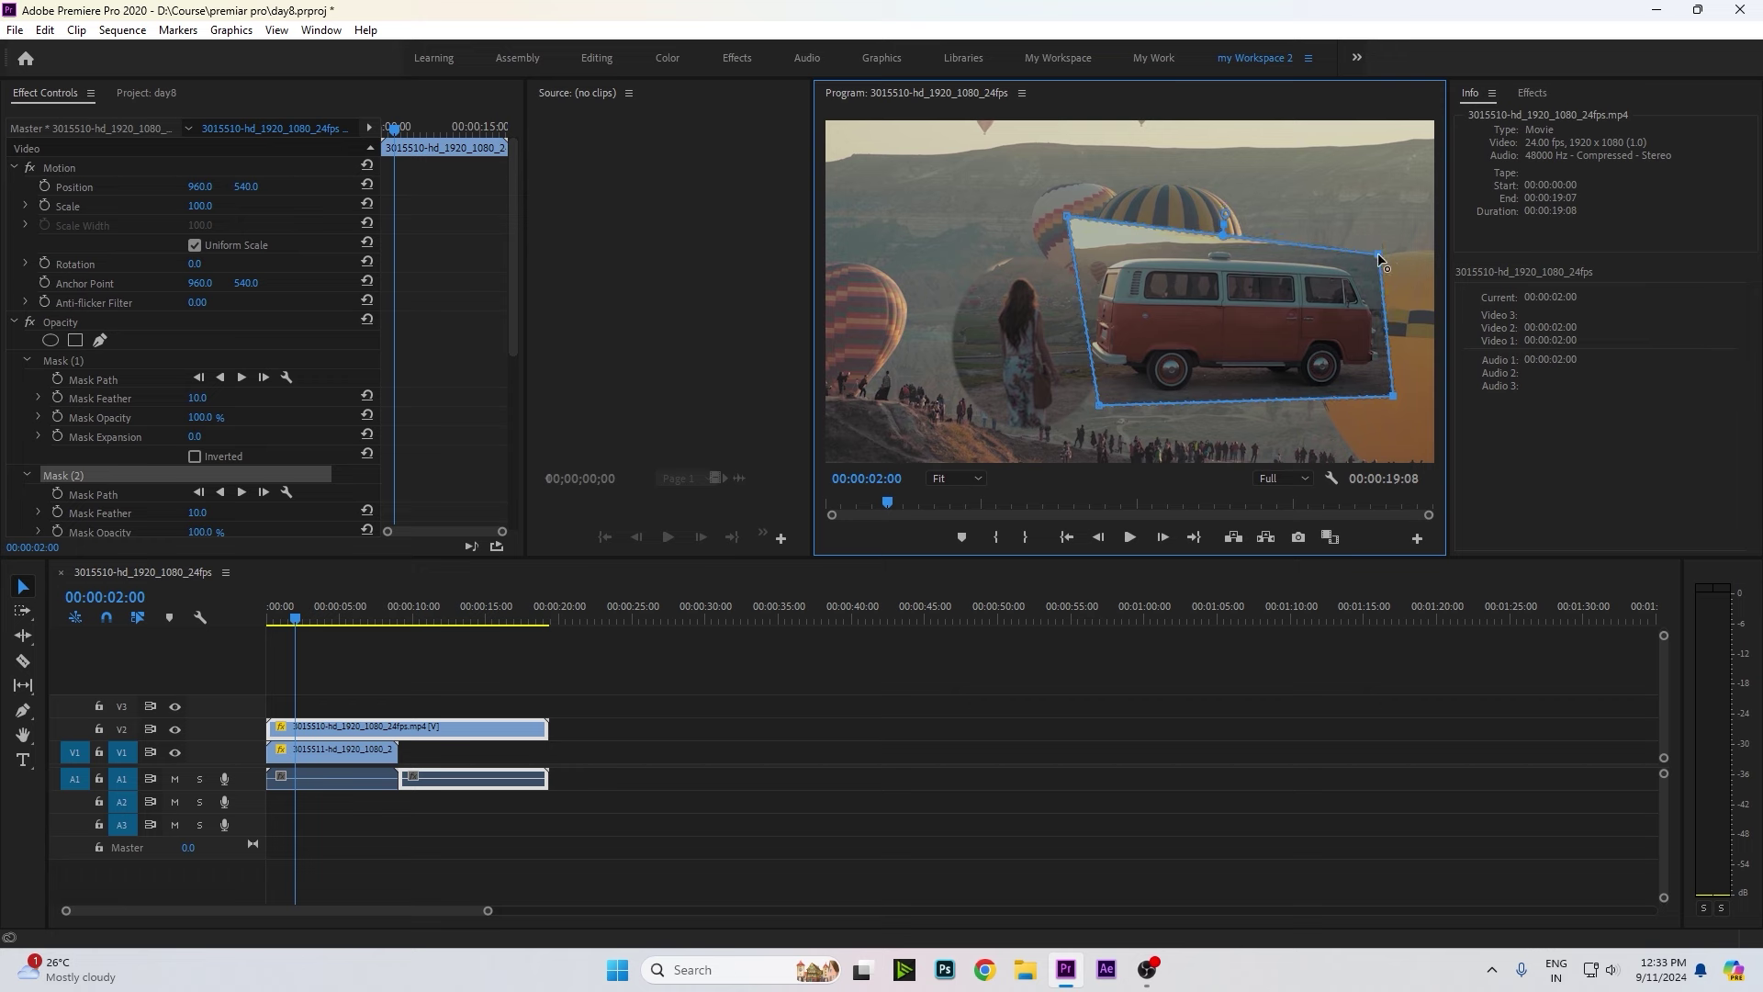
{"action": "left_click_drag", "start_coordinate": [1071, 213], "coordinate": [1090, 221]}
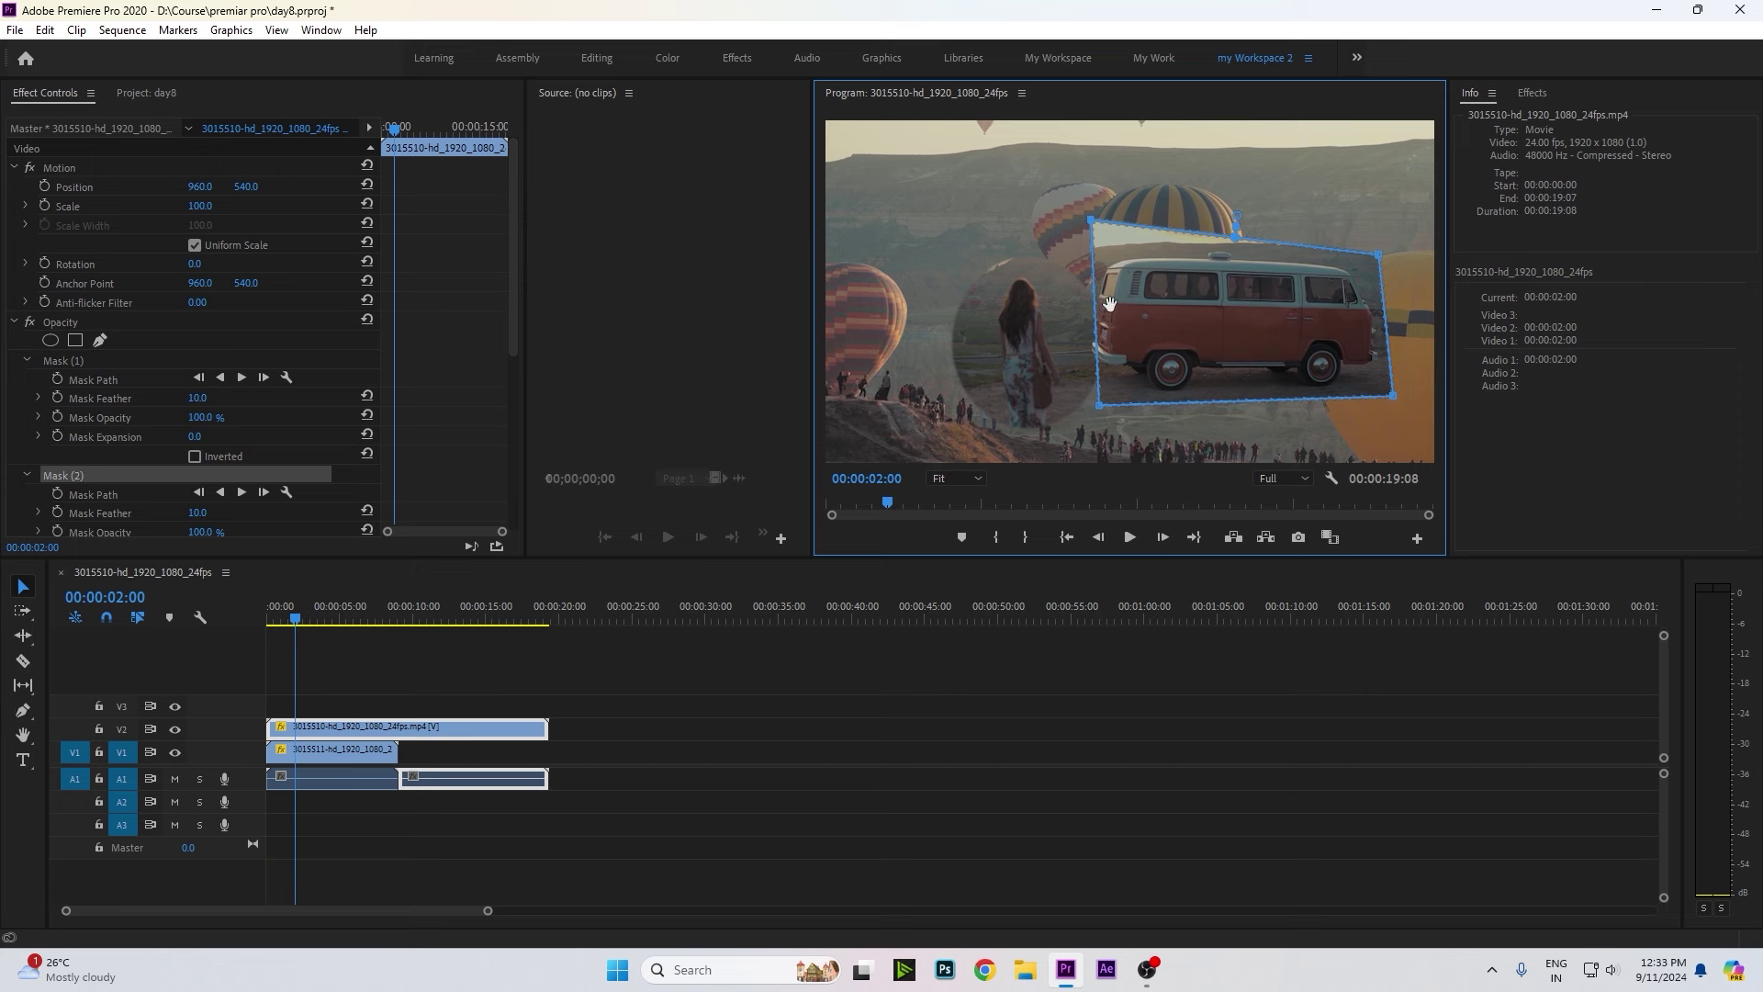
{"action": "left_click", "coordinate": [332, 729]}
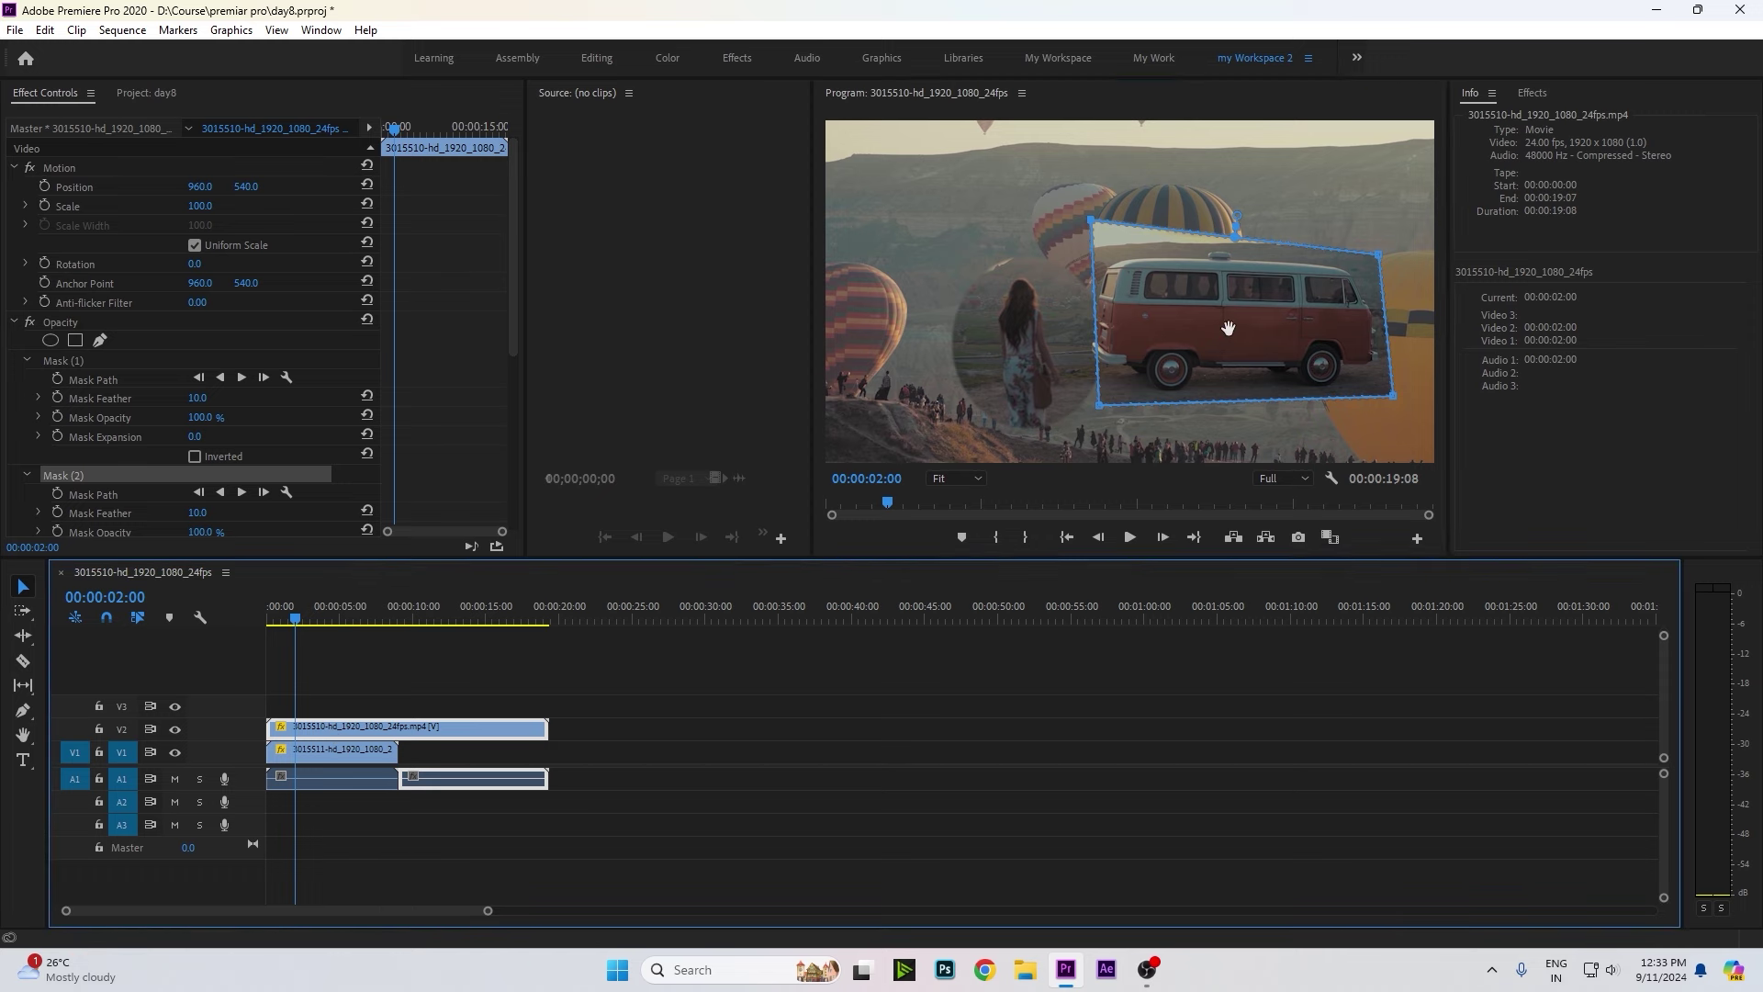
Hide the balloon track, play the masked clips, and move the playhead to 3:00.
{"action": "left_click", "coordinate": [175, 753]}
{"action": "key", "text": "space"}
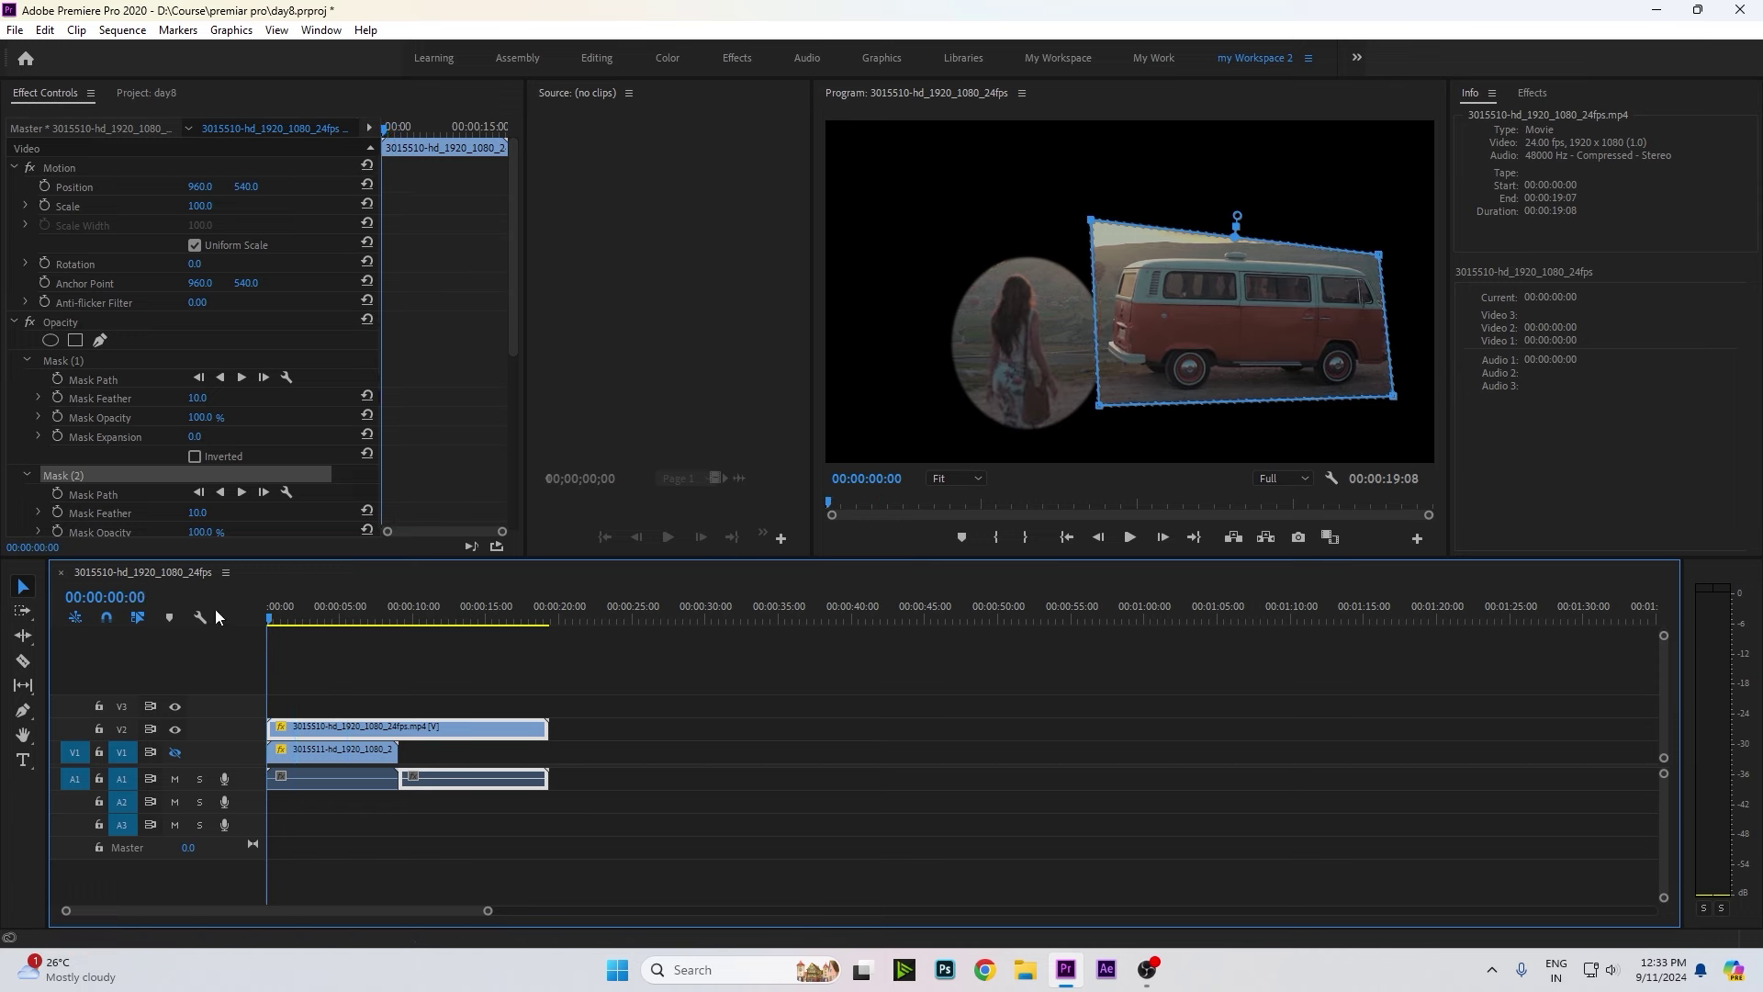
{"action": "left_click", "coordinate": [657, 805]}
{"action": "left_click", "coordinate": [348, 778]}
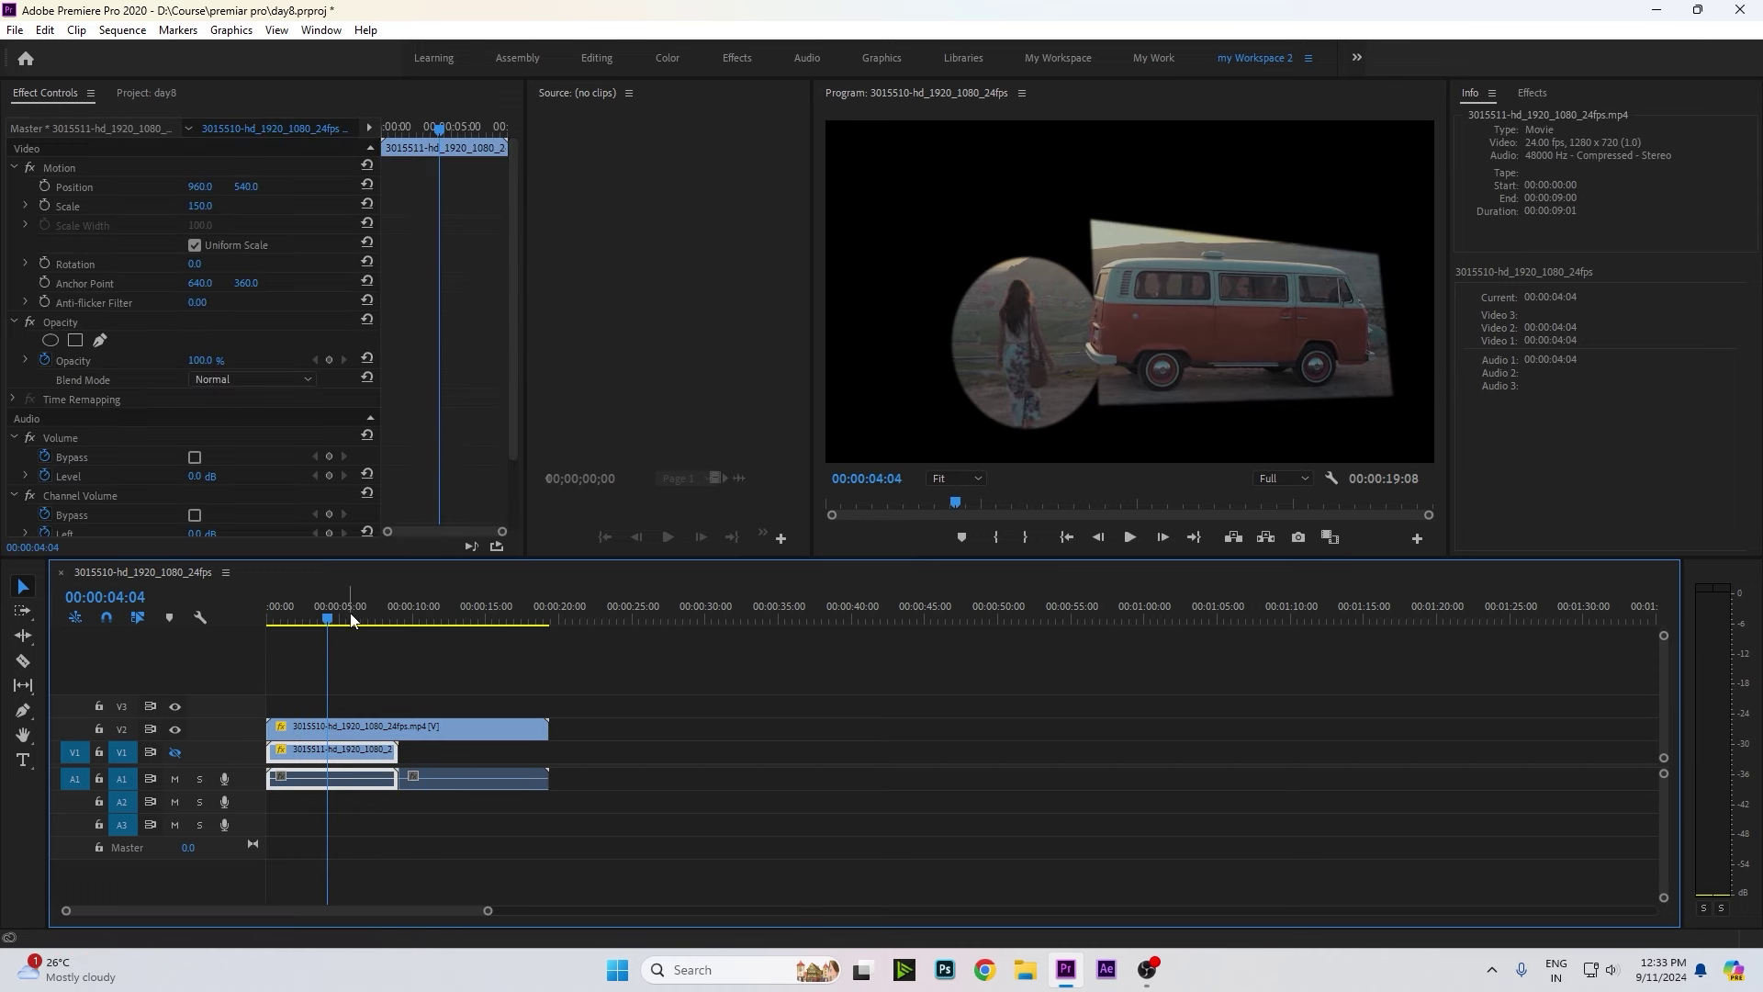
{"action": "key", "text": "Left"}
{"action": "key", "text": "Left"}
{"action": "key", "text": "Left"}
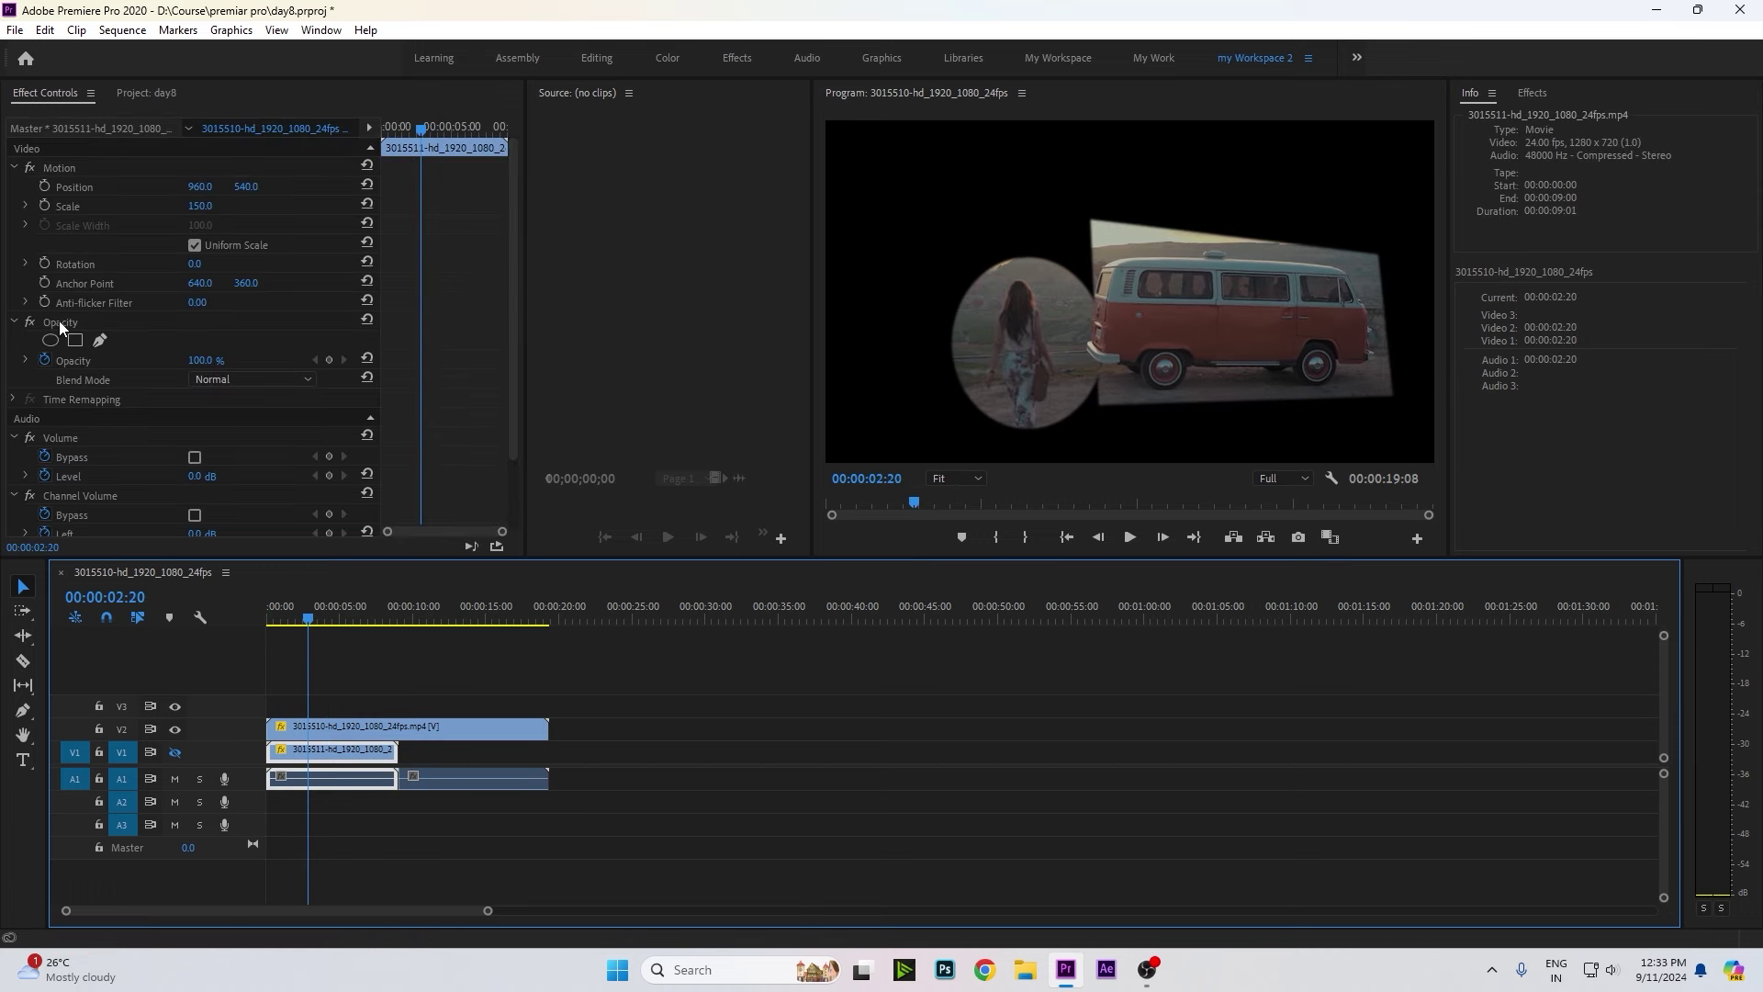
{"action": "left_click", "coordinate": [61, 323]}
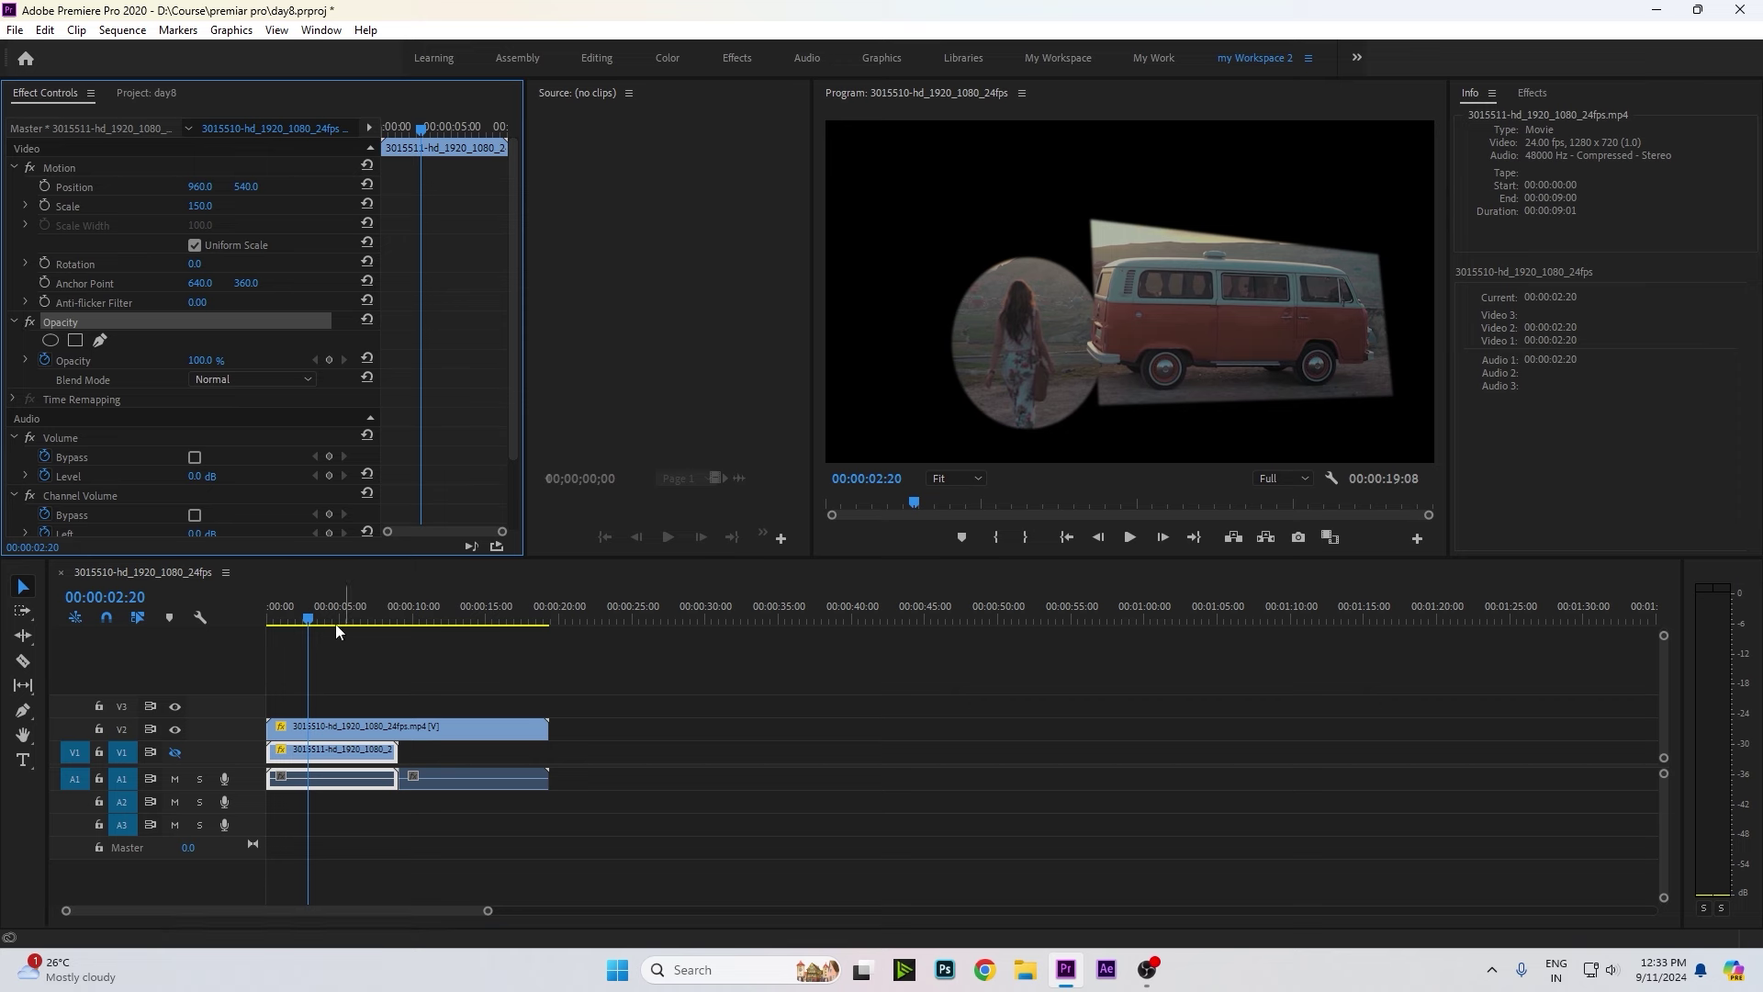
{"action": "key", "text": "shift+3"}
{"action": "key", "text": "Right"}
{"action": "key", "text": "Right"}
{"action": "key", "text": "Right"}
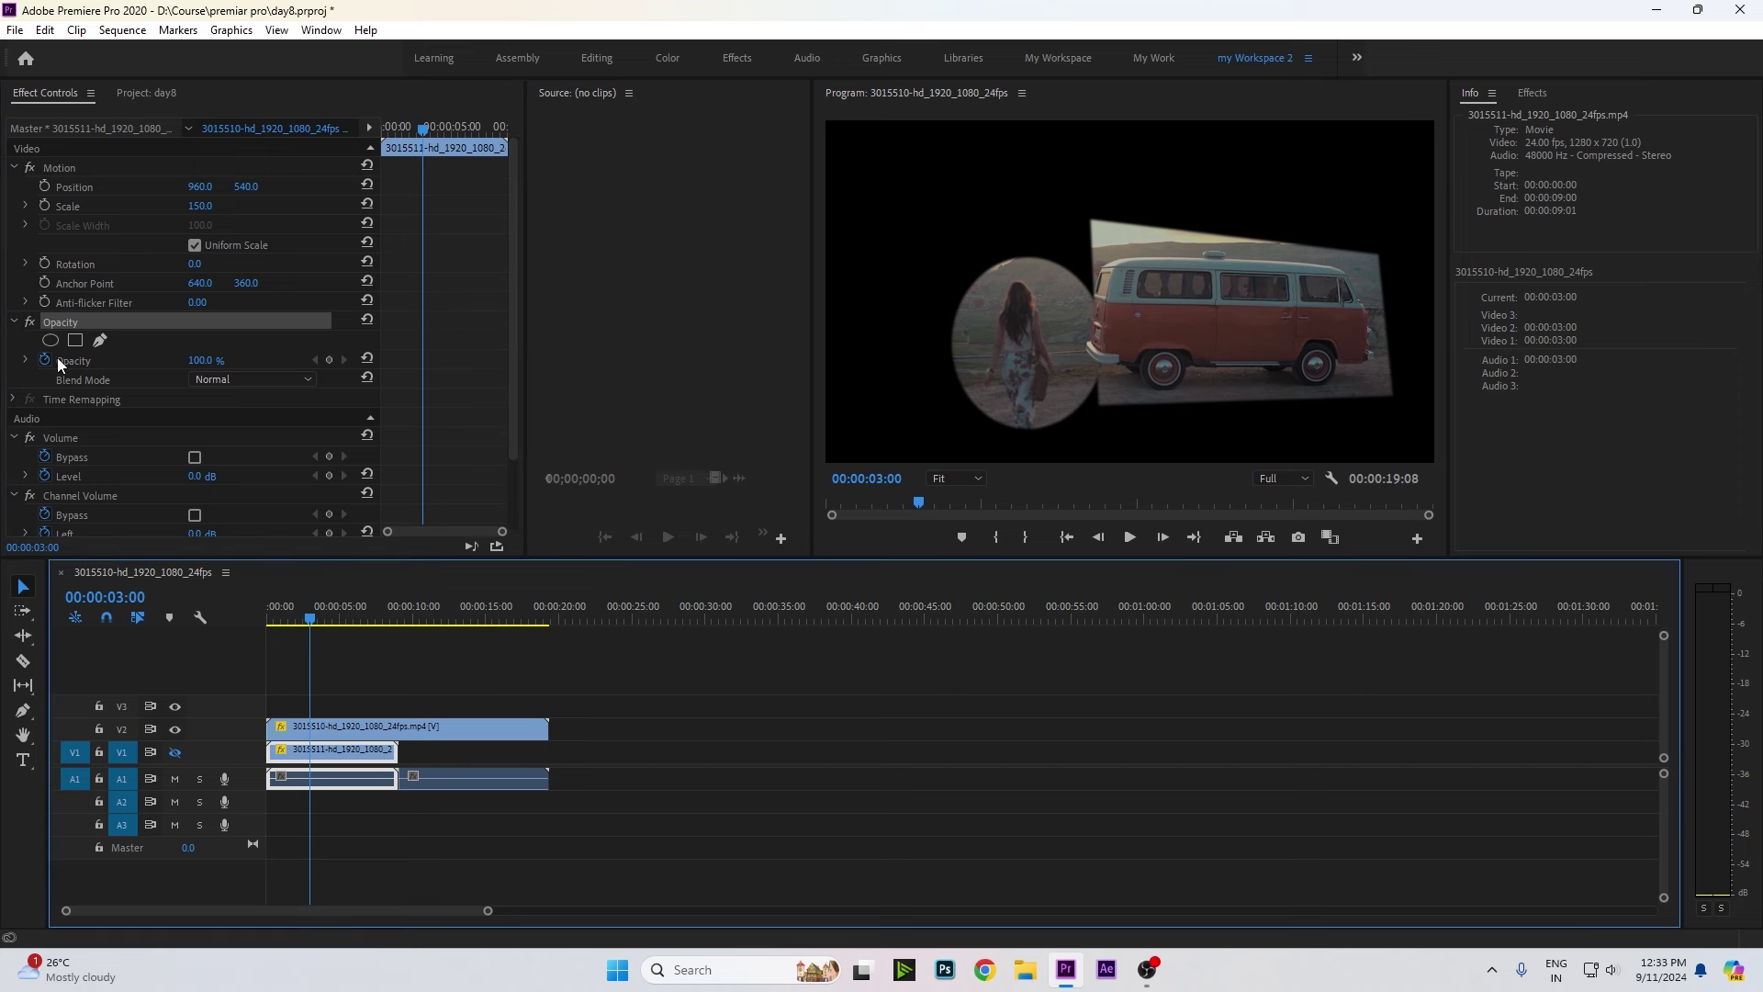
{"action": "left_click", "coordinate": [27, 362]}
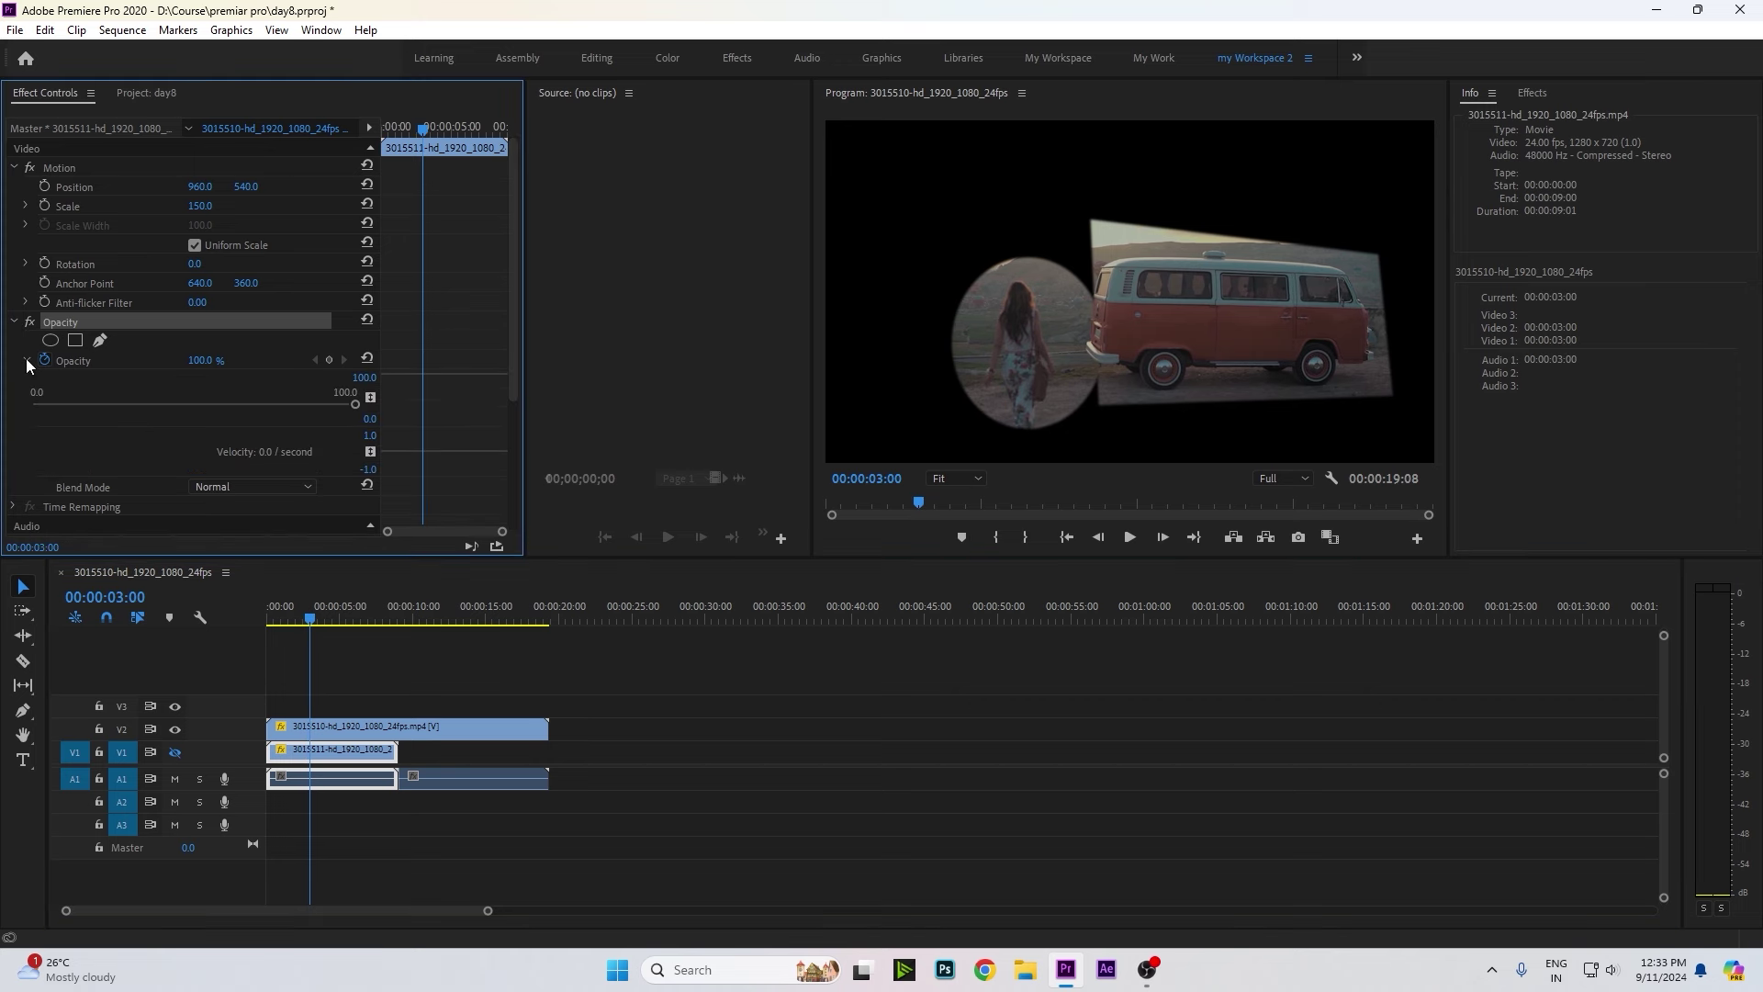
{"action": "left_click", "coordinate": [27, 362]}
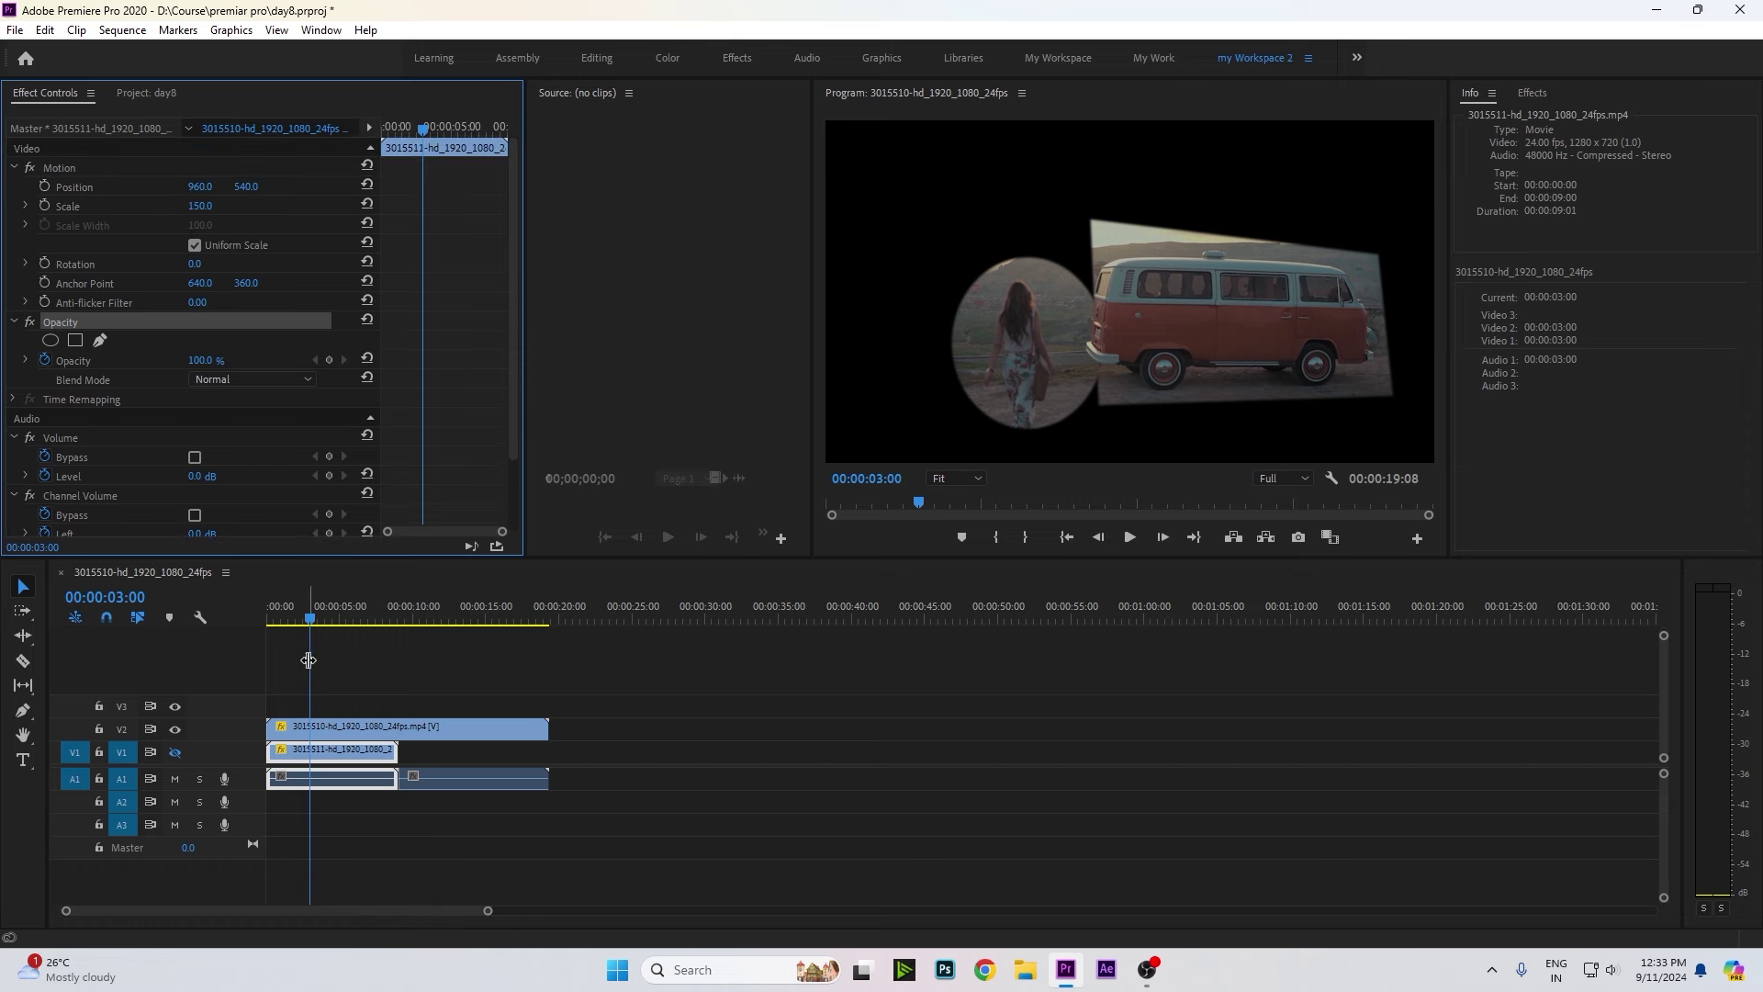
Select the V2 van clip and track Mask (1) backward, stopping the tracking partway.
{"action": "left_click", "coordinate": [313, 729]}
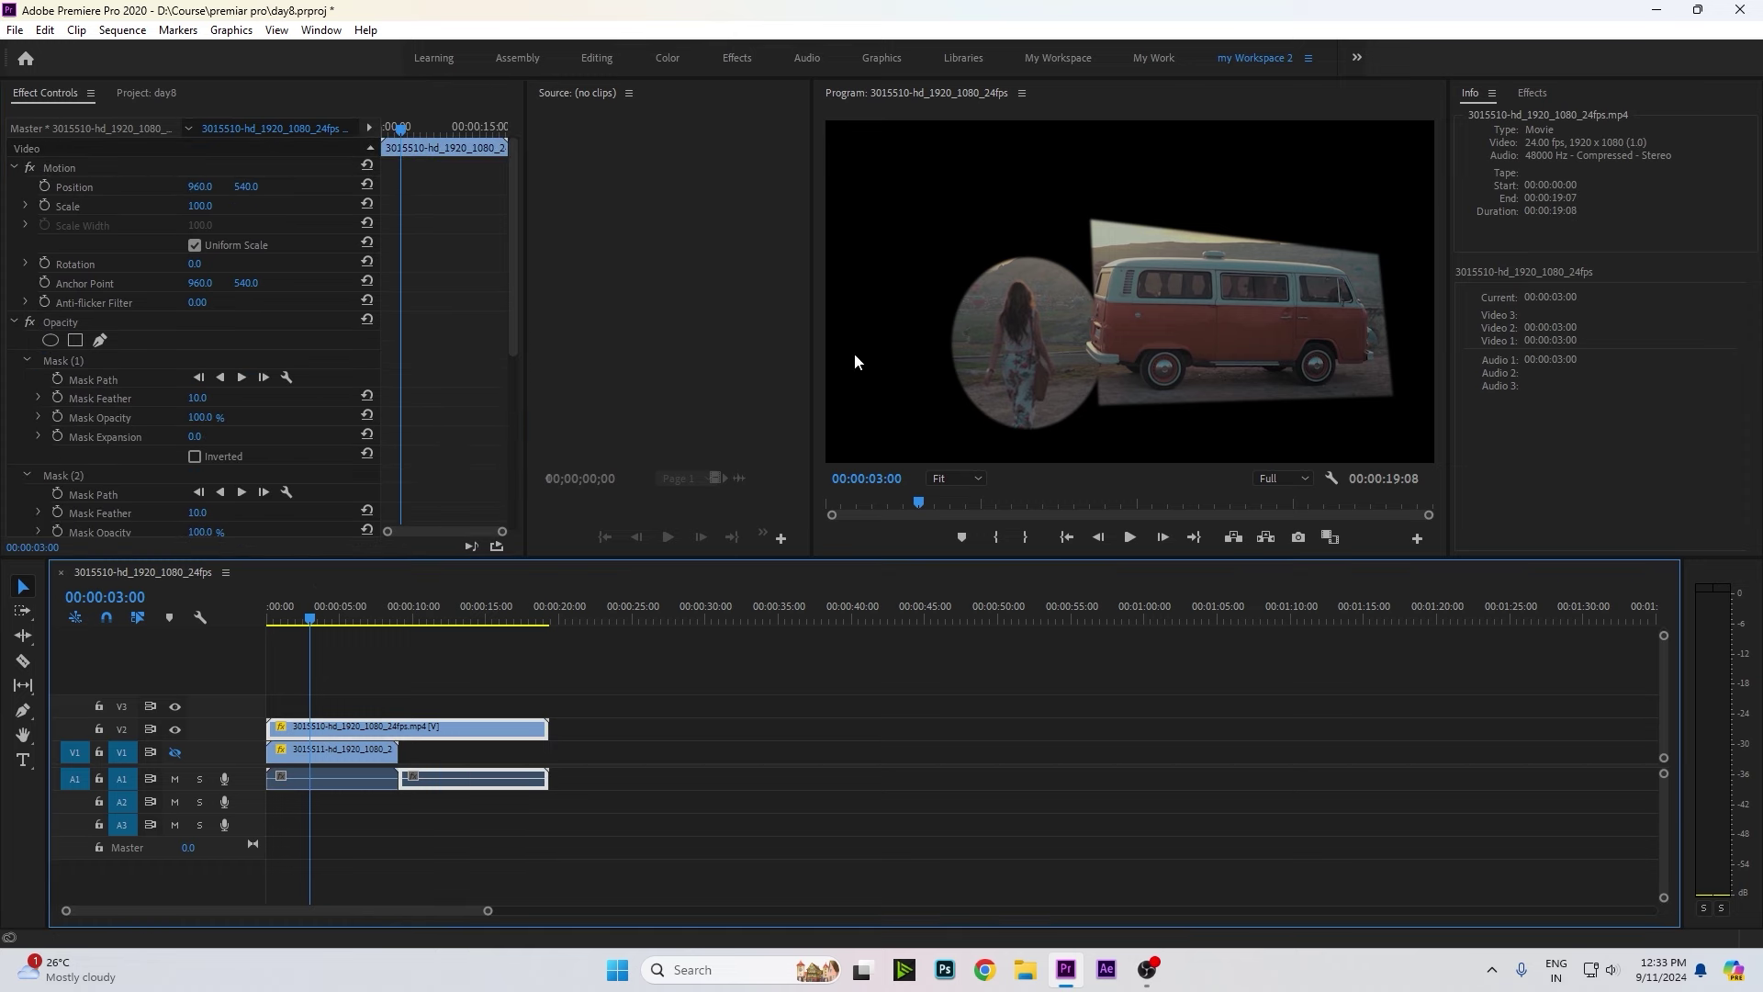
{"action": "scroll", "coordinate": [160, 465], "scroll_direction": "down", "scroll_amount": 1}
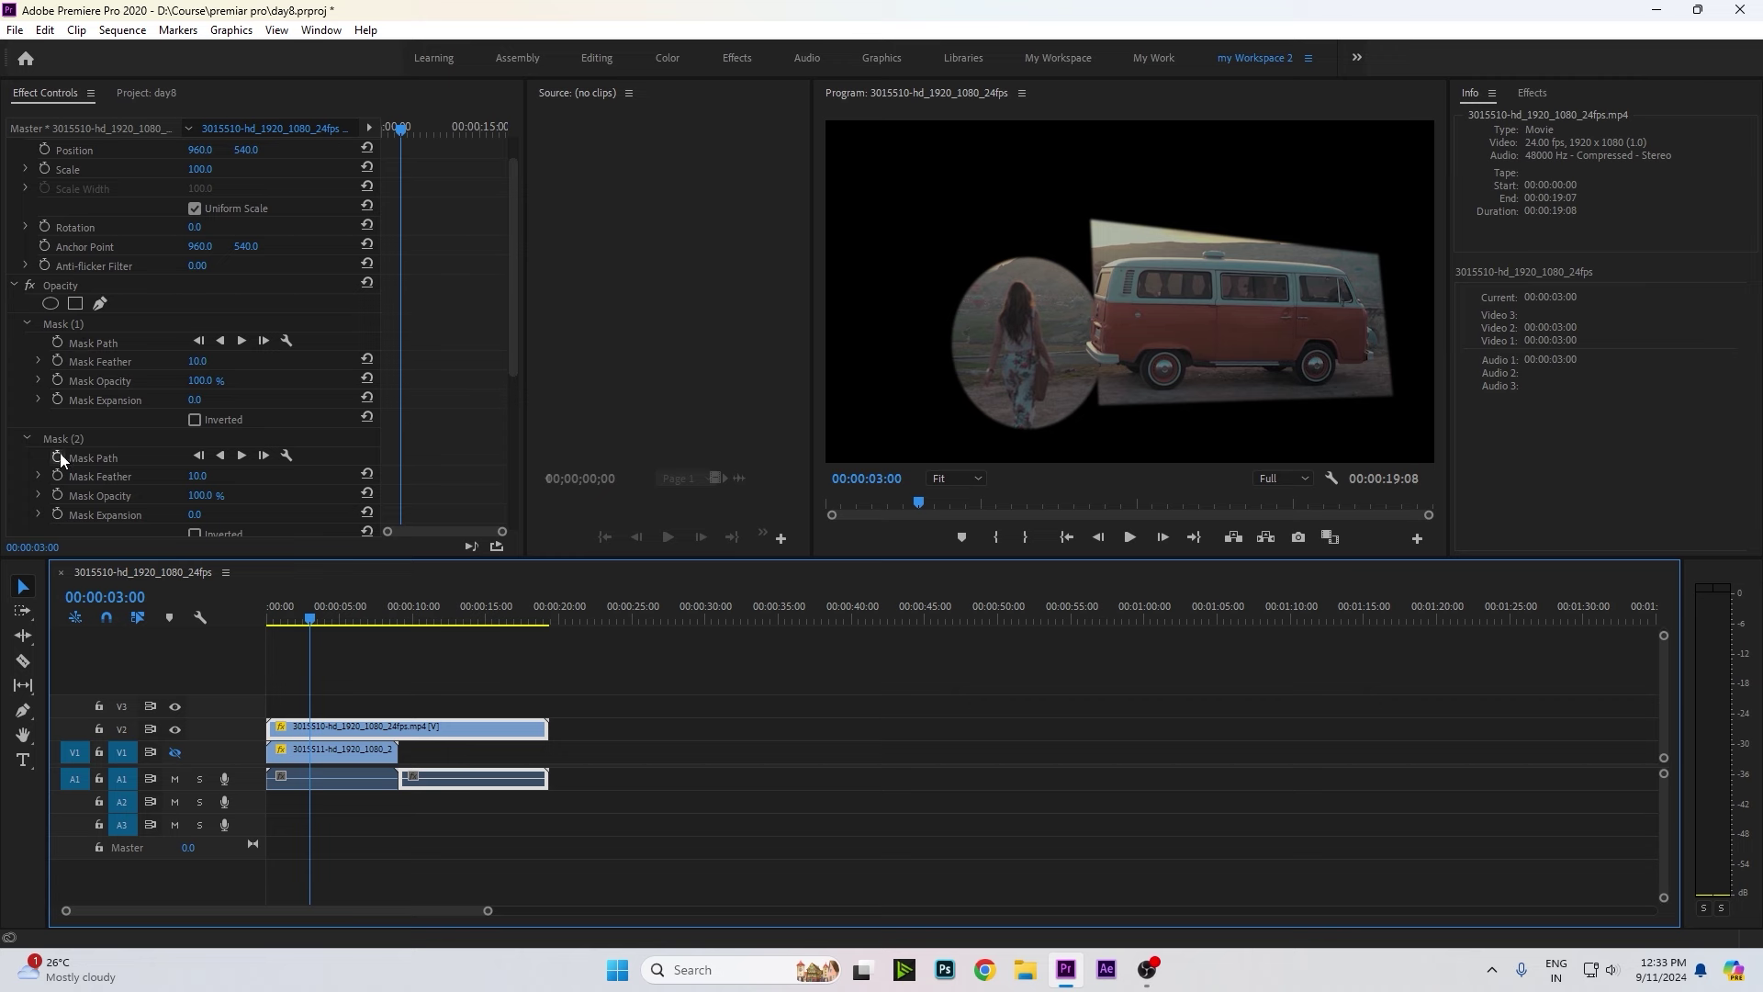
{"action": "scroll", "coordinate": [81, 395], "scroll_direction": "up", "scroll_amount": 1}
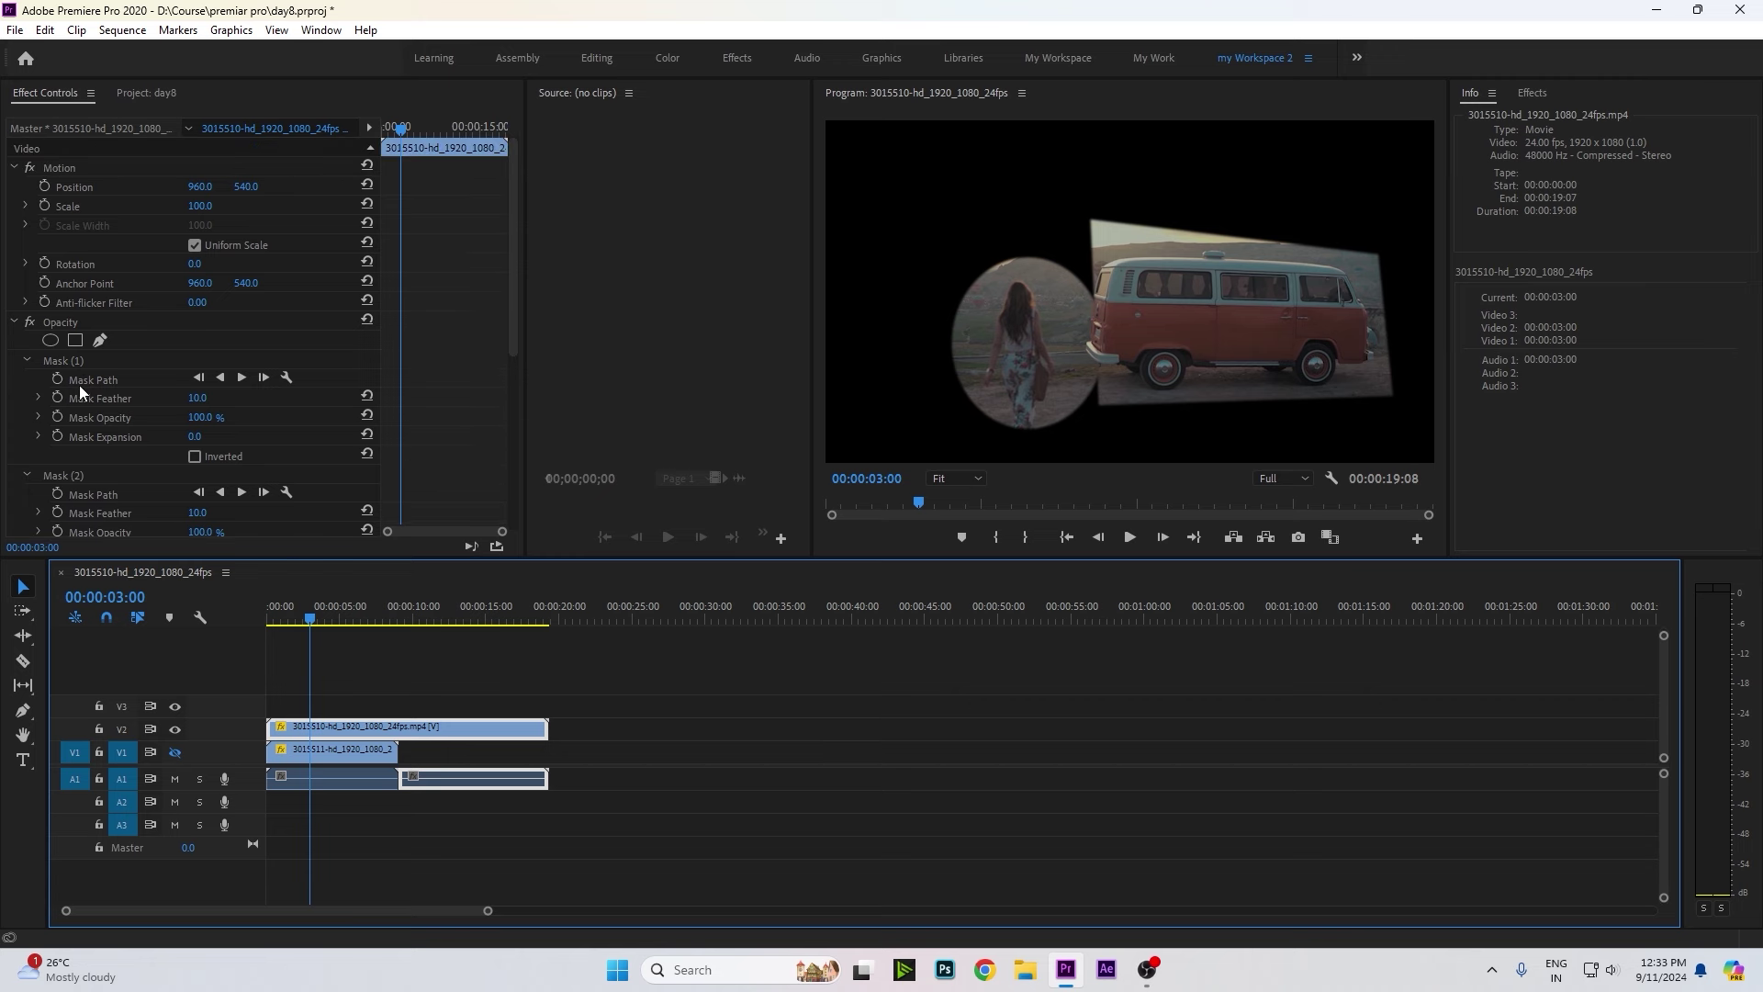
{"action": "left_click", "coordinate": [221, 377]}
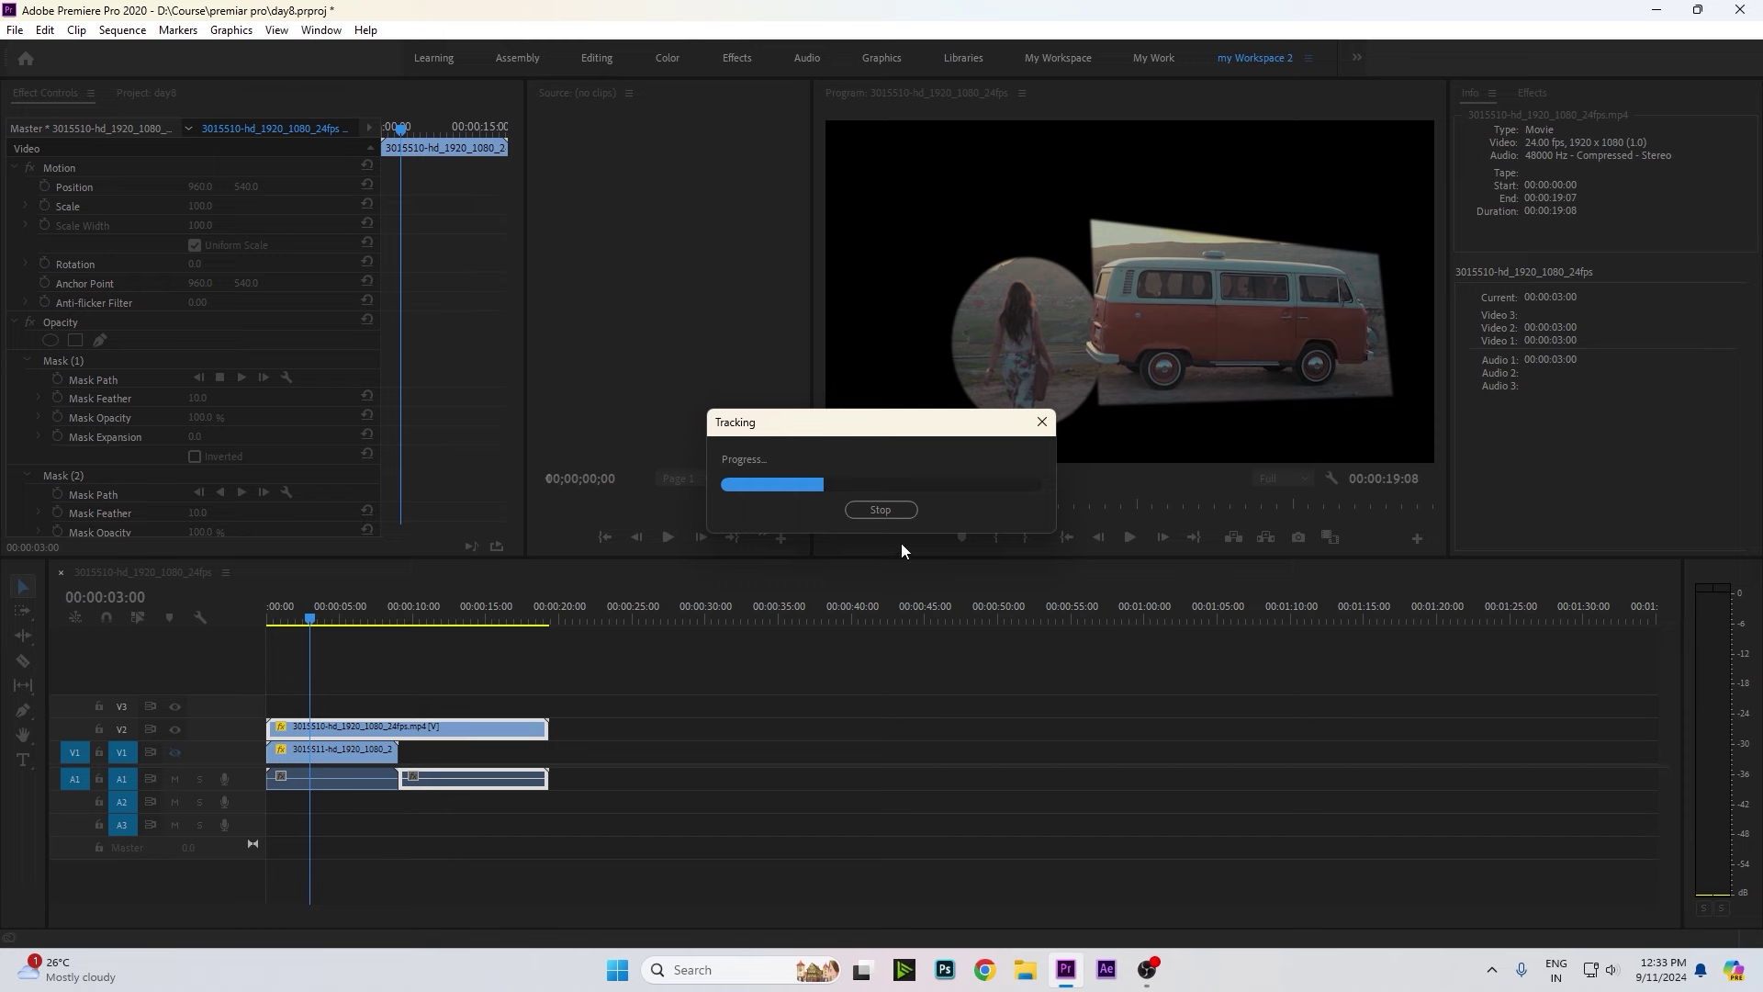
{"action": "left_click", "coordinate": [895, 511]}
{"action": "left_click", "coordinate": [301, 634]}
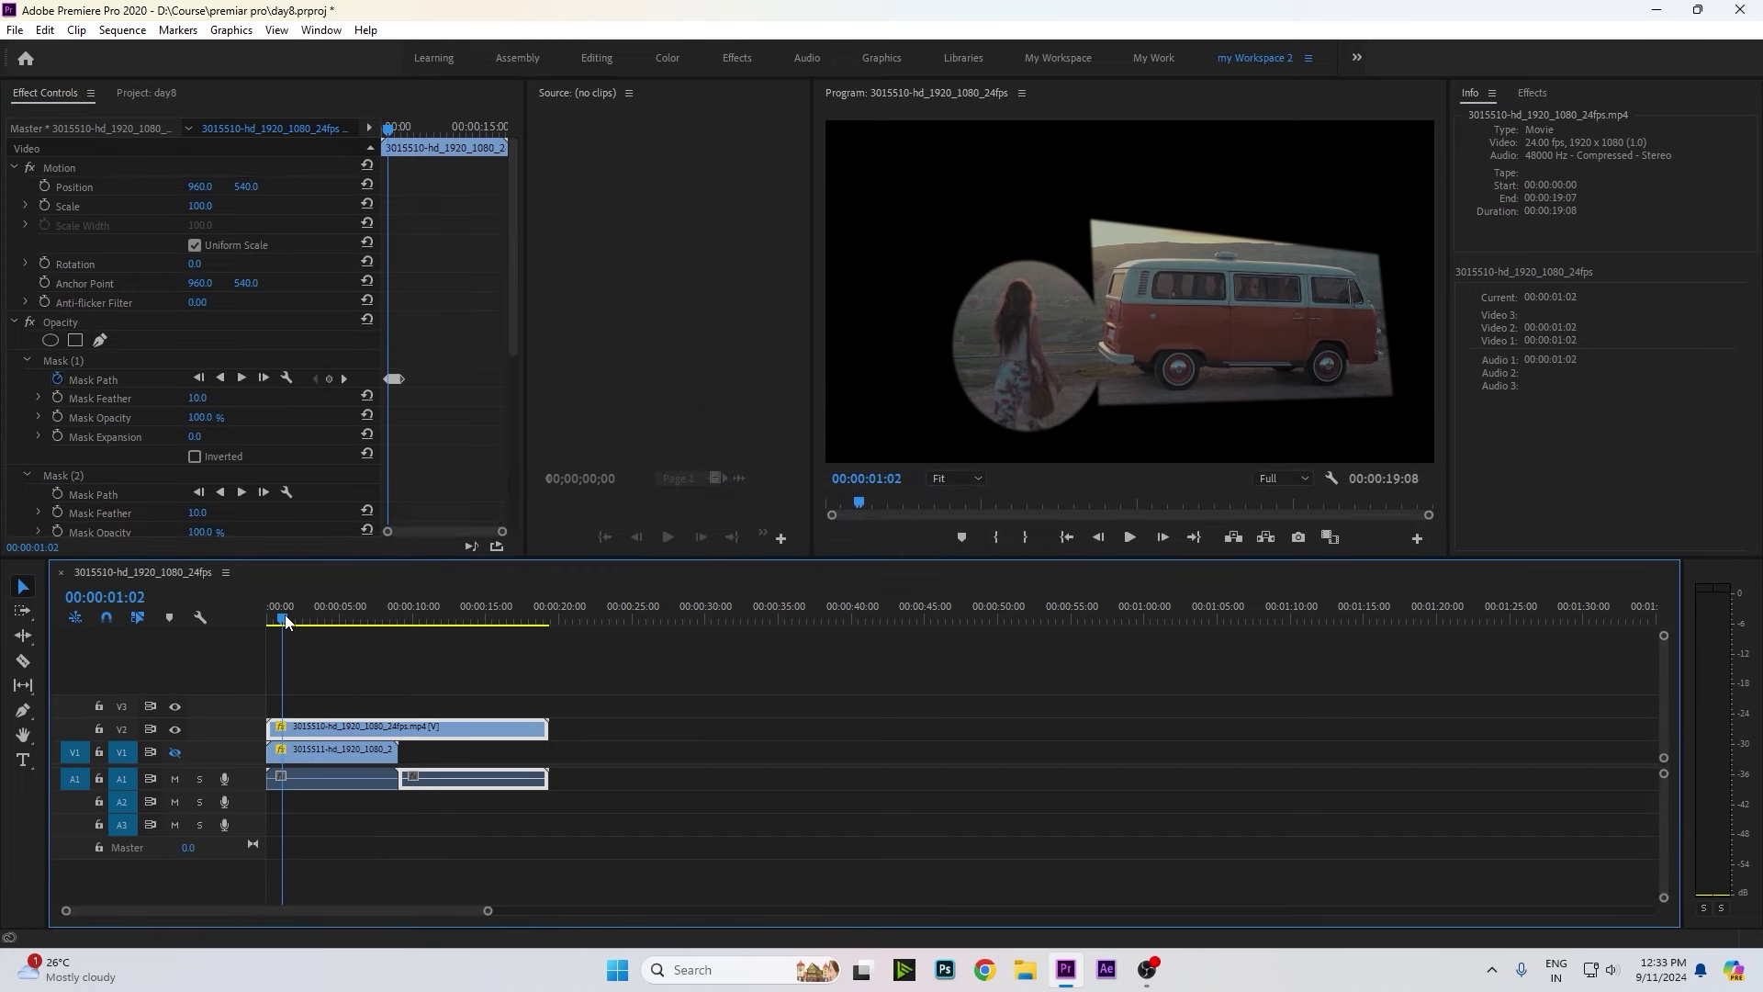
{"action": "key", "text": "Left"}
{"action": "key", "text": "Left"}
{"action": "key", "text": "Left"}
Select Mask (1) and move the circle mask onto the walking woman at 00:00:02:13.
{"action": "left_click", "coordinate": [418, 380]}
{"action": "key", "text": "Home"}
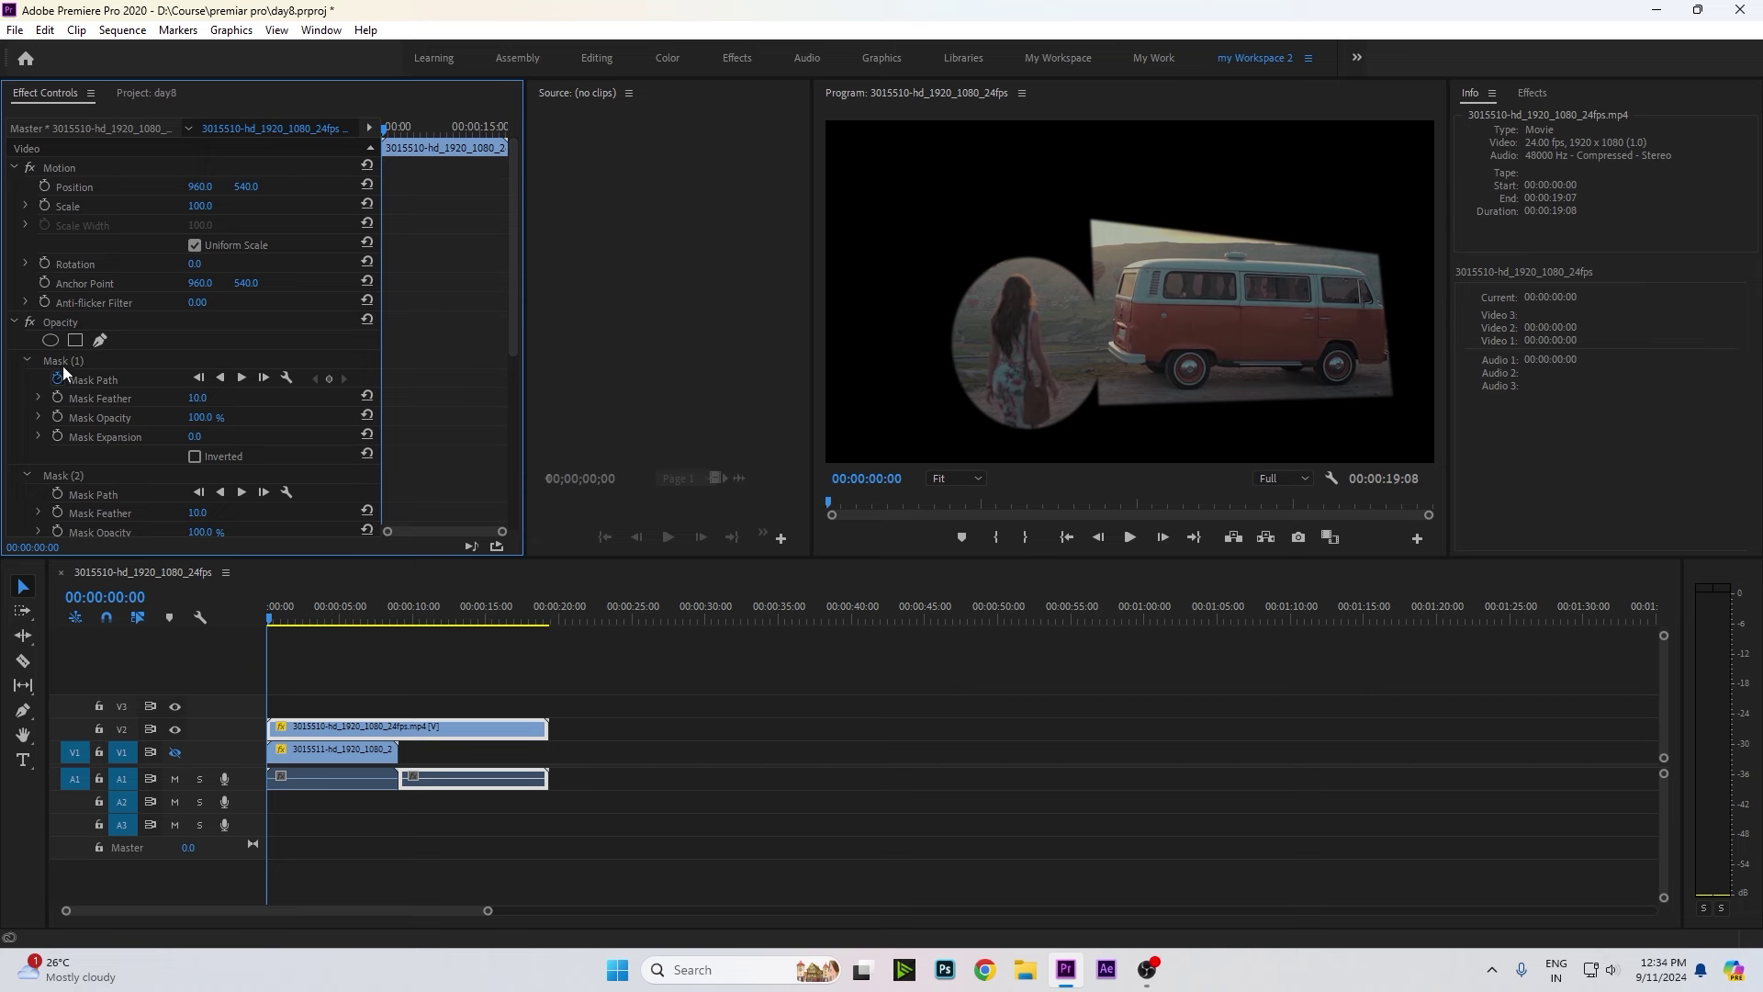
{"action": "left_click", "coordinate": [63, 364]}
{"action": "mouse_move", "coordinate": [1052, 361]}
{"action": "left_mouse_down"}
{"action": "mouse_move", "coordinate": [936, 303]}
{"action": "mouse_move", "coordinate": [924, 244]}
{"action": "left_mouse_up"}
{"action": "left_click_drag", "start_coordinate": [387, 129], "coordinate": [397, 129]}
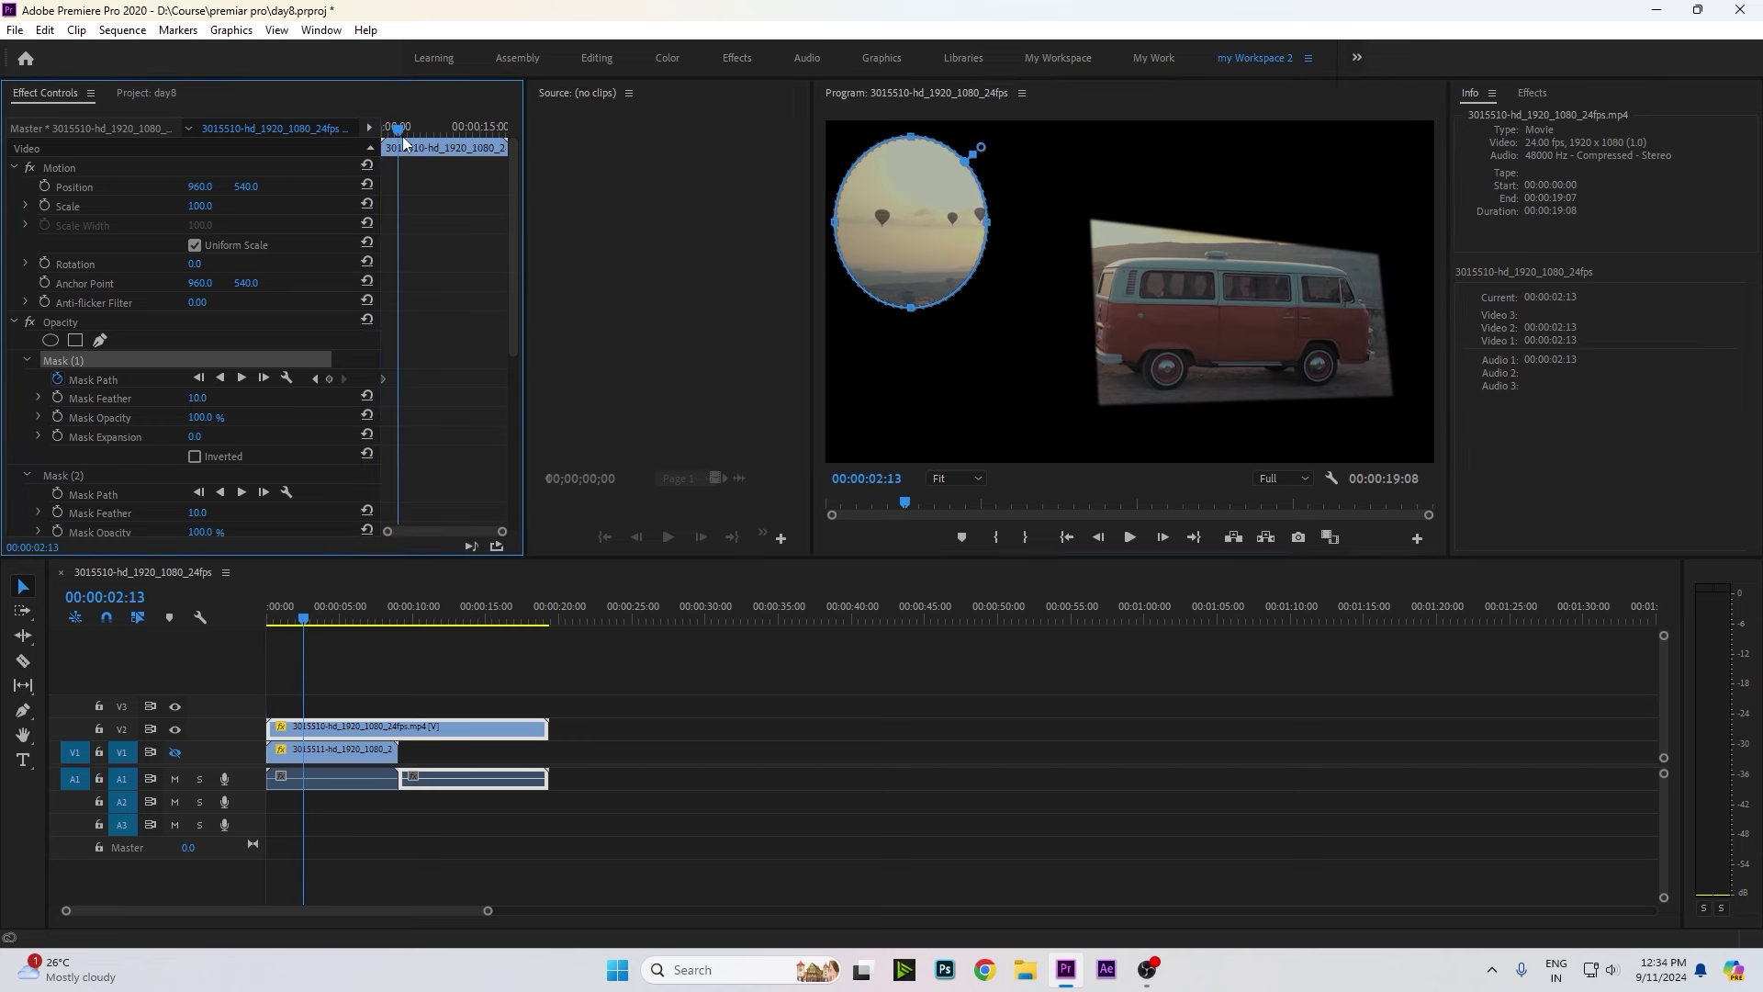
{"action": "mouse_move", "coordinate": [898, 260]}
{"action": "left_mouse_down"}
{"action": "mouse_move", "coordinate": [1029, 416]}
{"action": "mouse_move", "coordinate": [1023, 359]}
{"action": "left_mouse_up"}
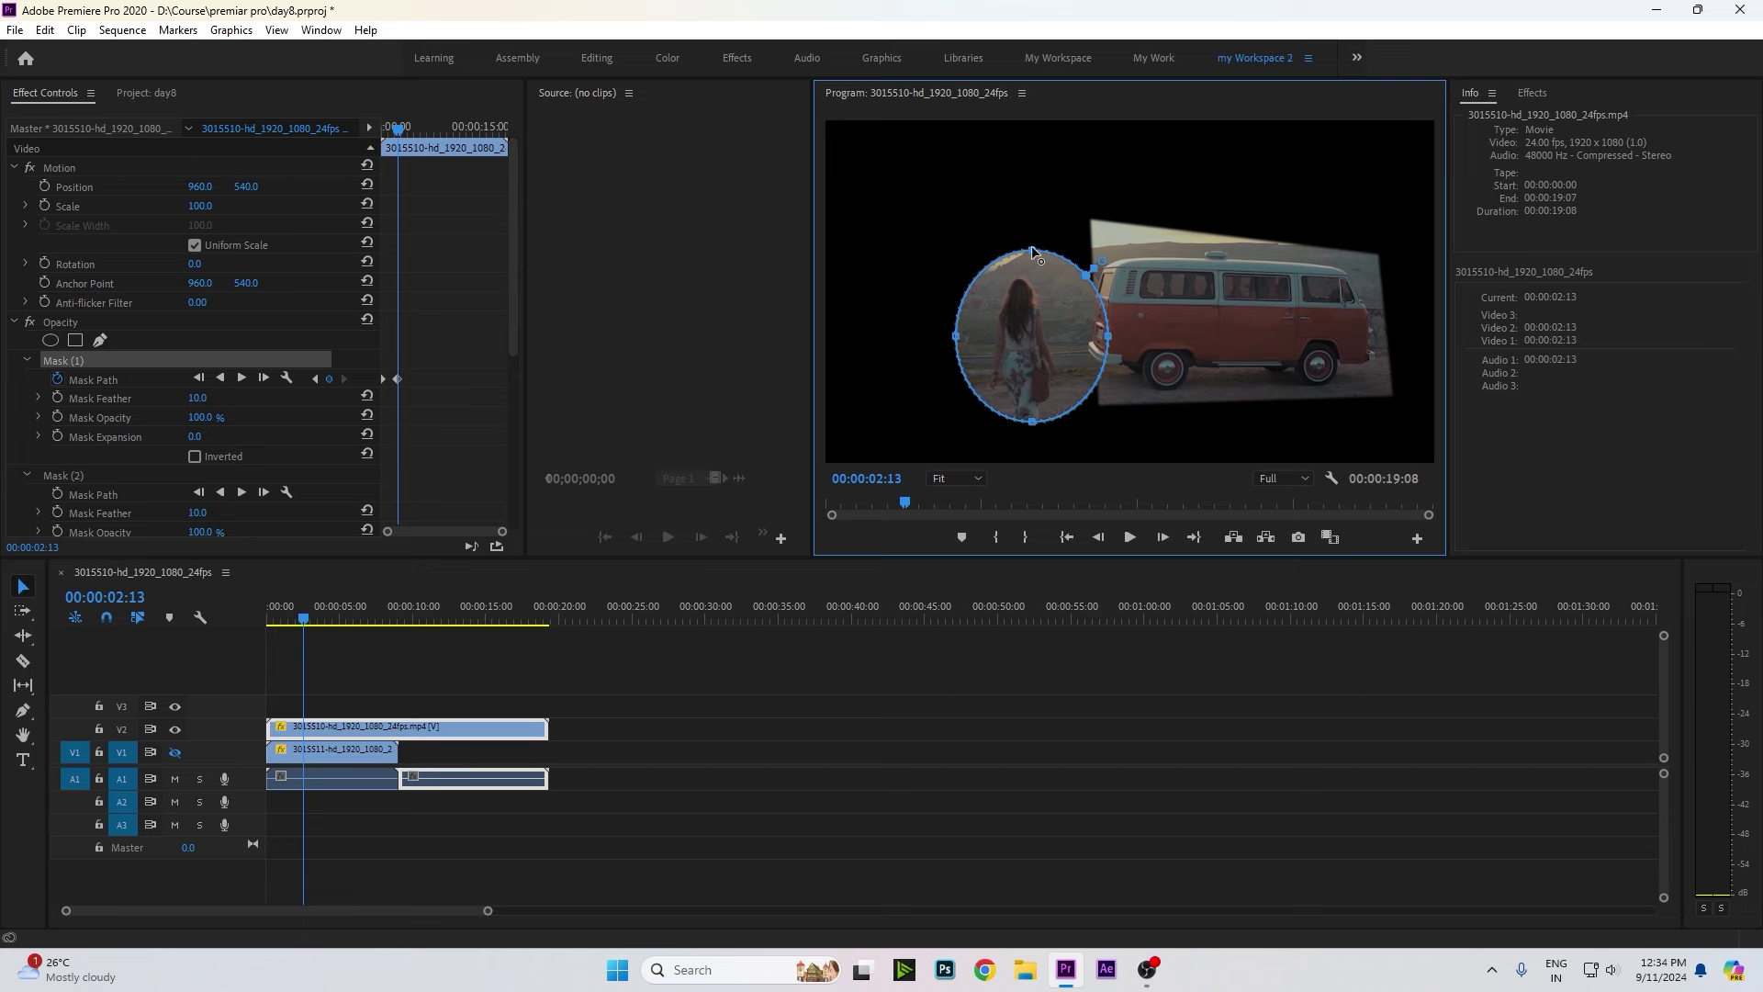
Stretch the mask taller and wider into a near-circle, then scrub to preview it.
{"action": "left_click_drag", "start_coordinate": [1032, 249], "coordinate": [1032, 202]}
{"action": "left_click_drag", "start_coordinate": [990, 197], "coordinate": [989, 186]}
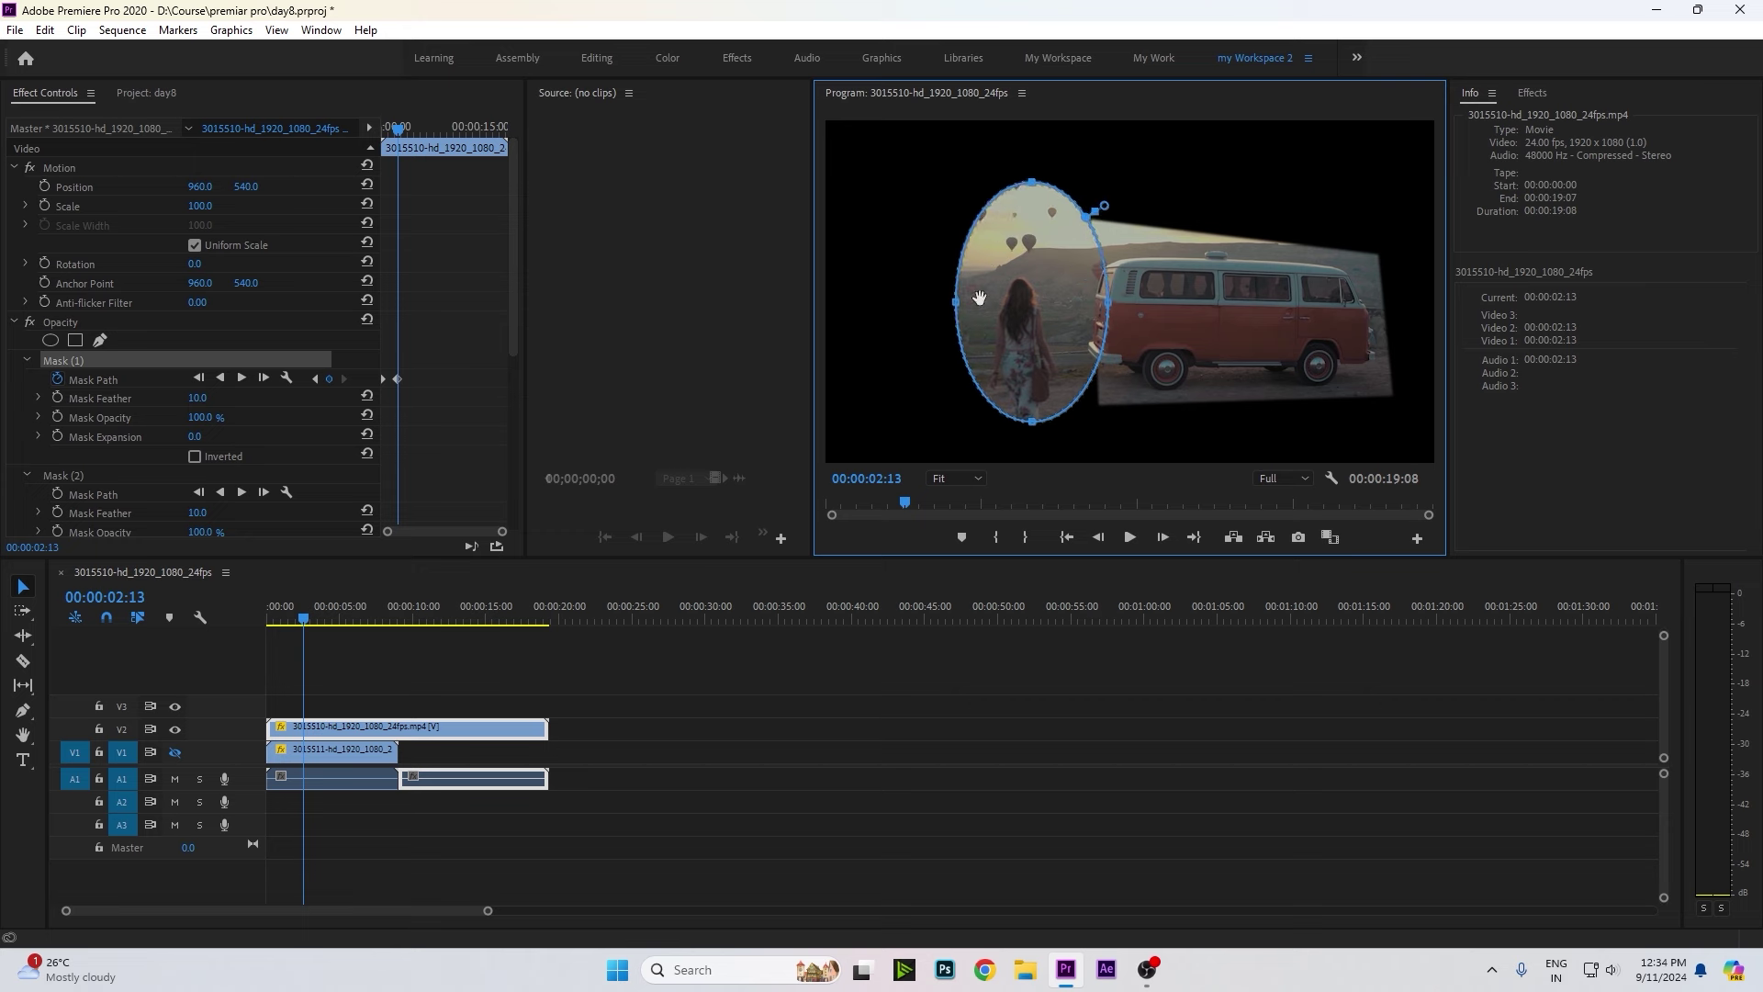
{"action": "left_click_drag", "start_coordinate": [955, 306], "coordinate": [868, 302]}
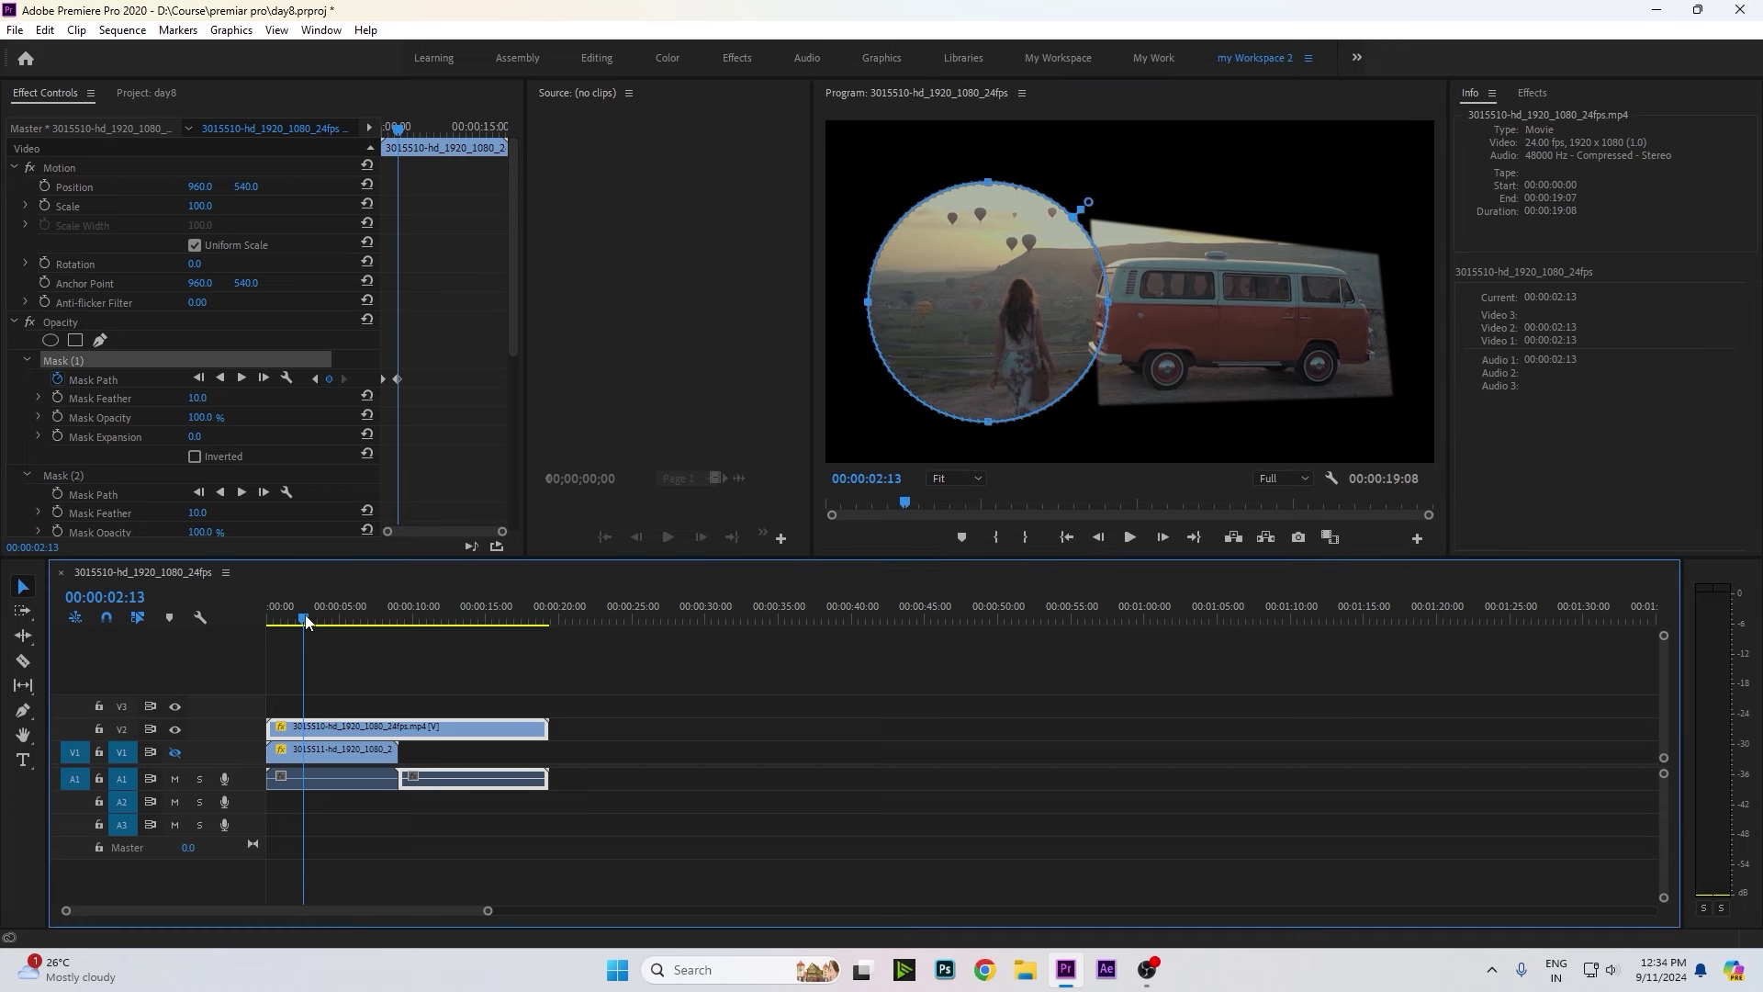
{"action": "mouse_move", "coordinate": [305, 614]}
{"action": "left_mouse_down"}
{"action": "mouse_move", "coordinate": [244, 617]}
{"action": "mouse_move", "coordinate": [351, 659]}
{"action": "left_mouse_up"}
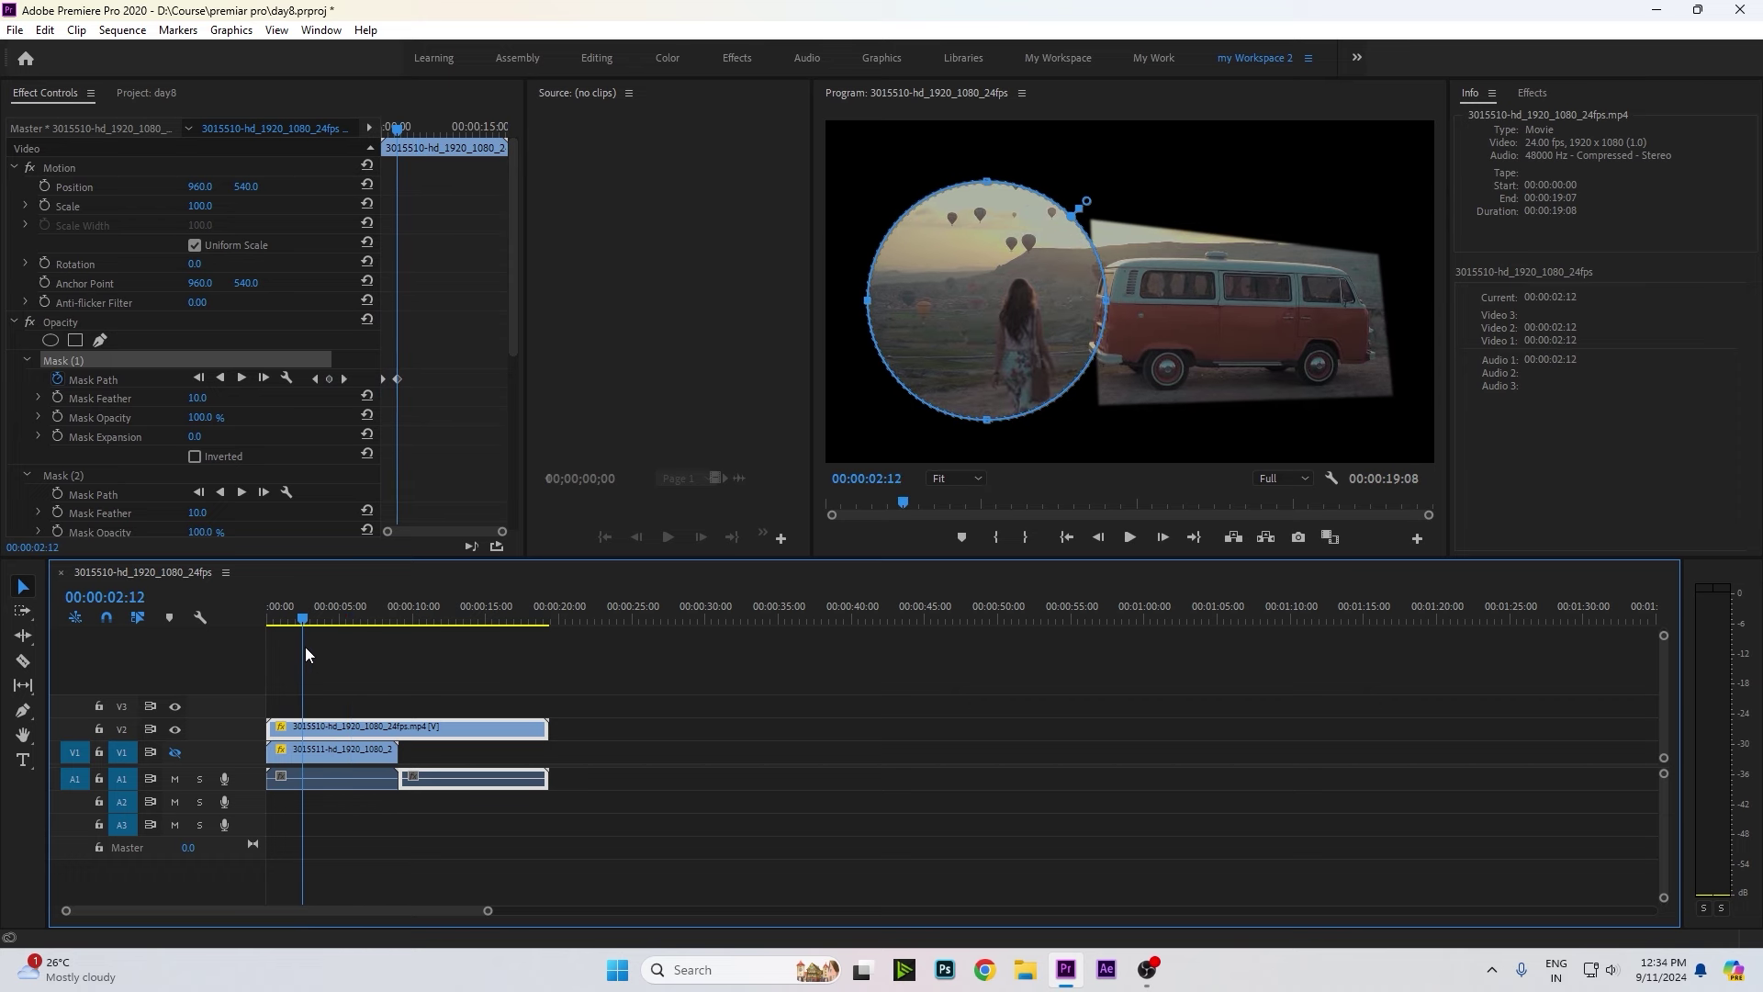
{"action": "mouse_move", "coordinate": [353, 659]}
{"action": "left_mouse_down"}
{"action": "mouse_move", "coordinate": [286, 641]}
{"action": "mouse_move", "coordinate": [353, 657]}
{"action": "left_mouse_up"}
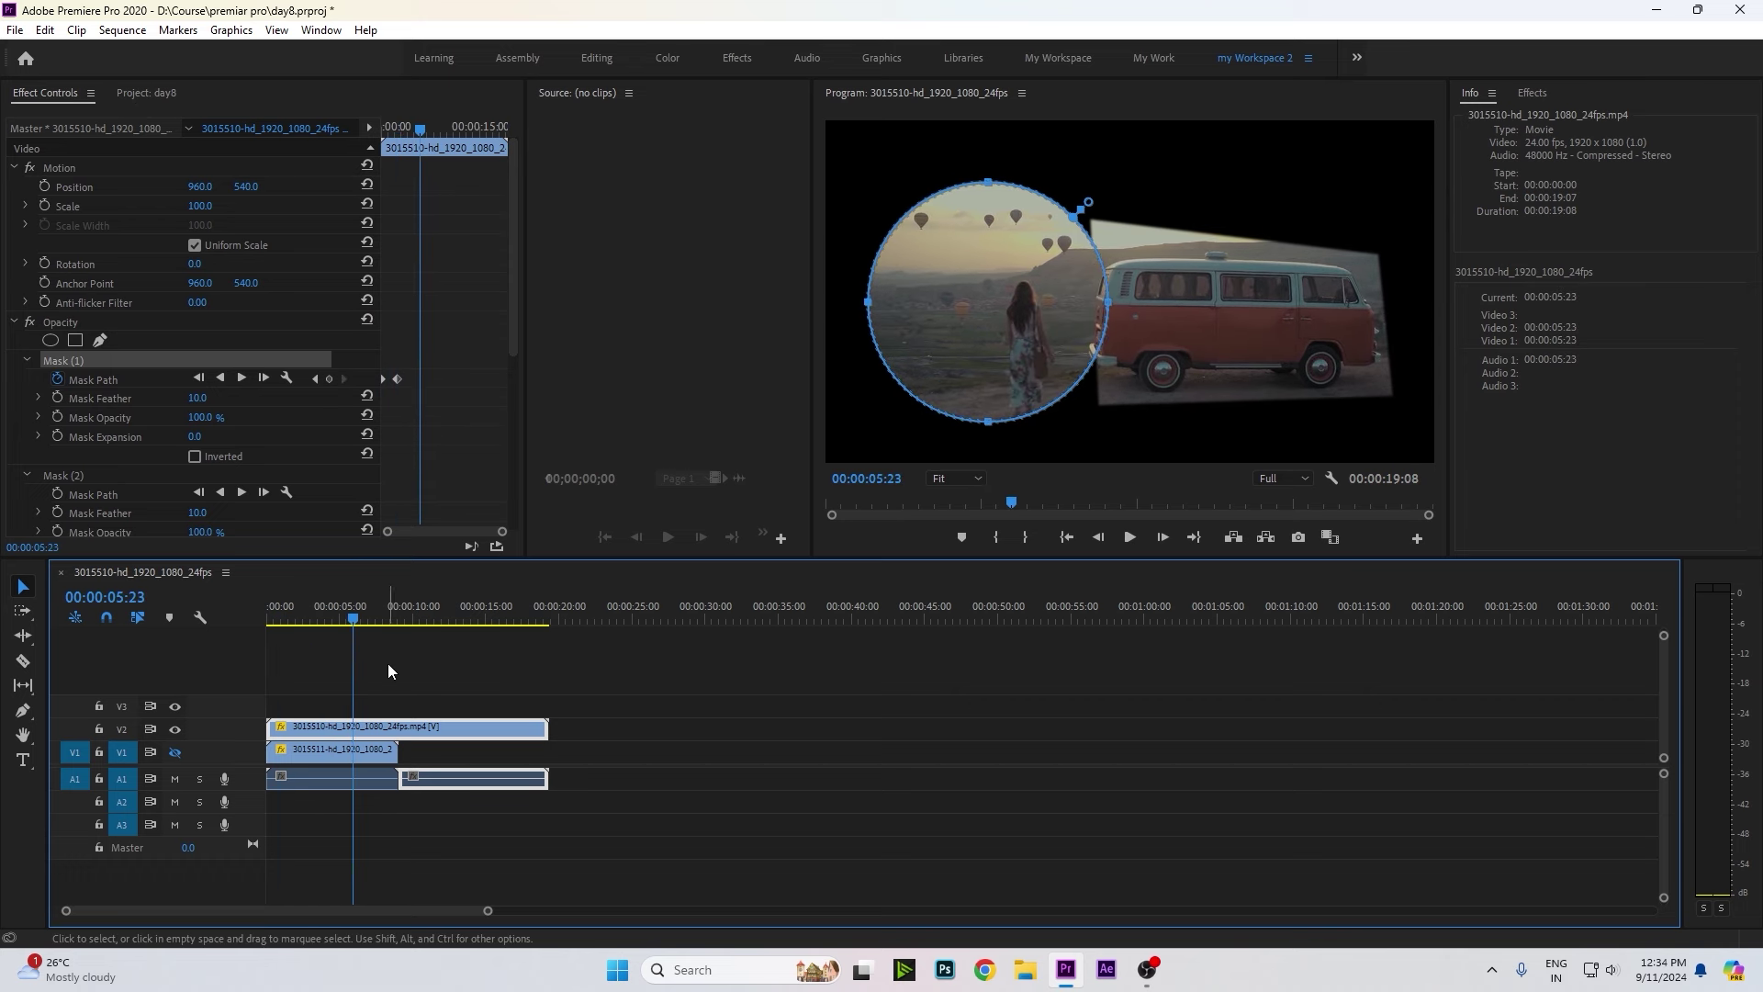
Set a Mask (2) Mask Path keyframe on the van mask at the first frame.
{"action": "left_click", "coordinate": [398, 697]}
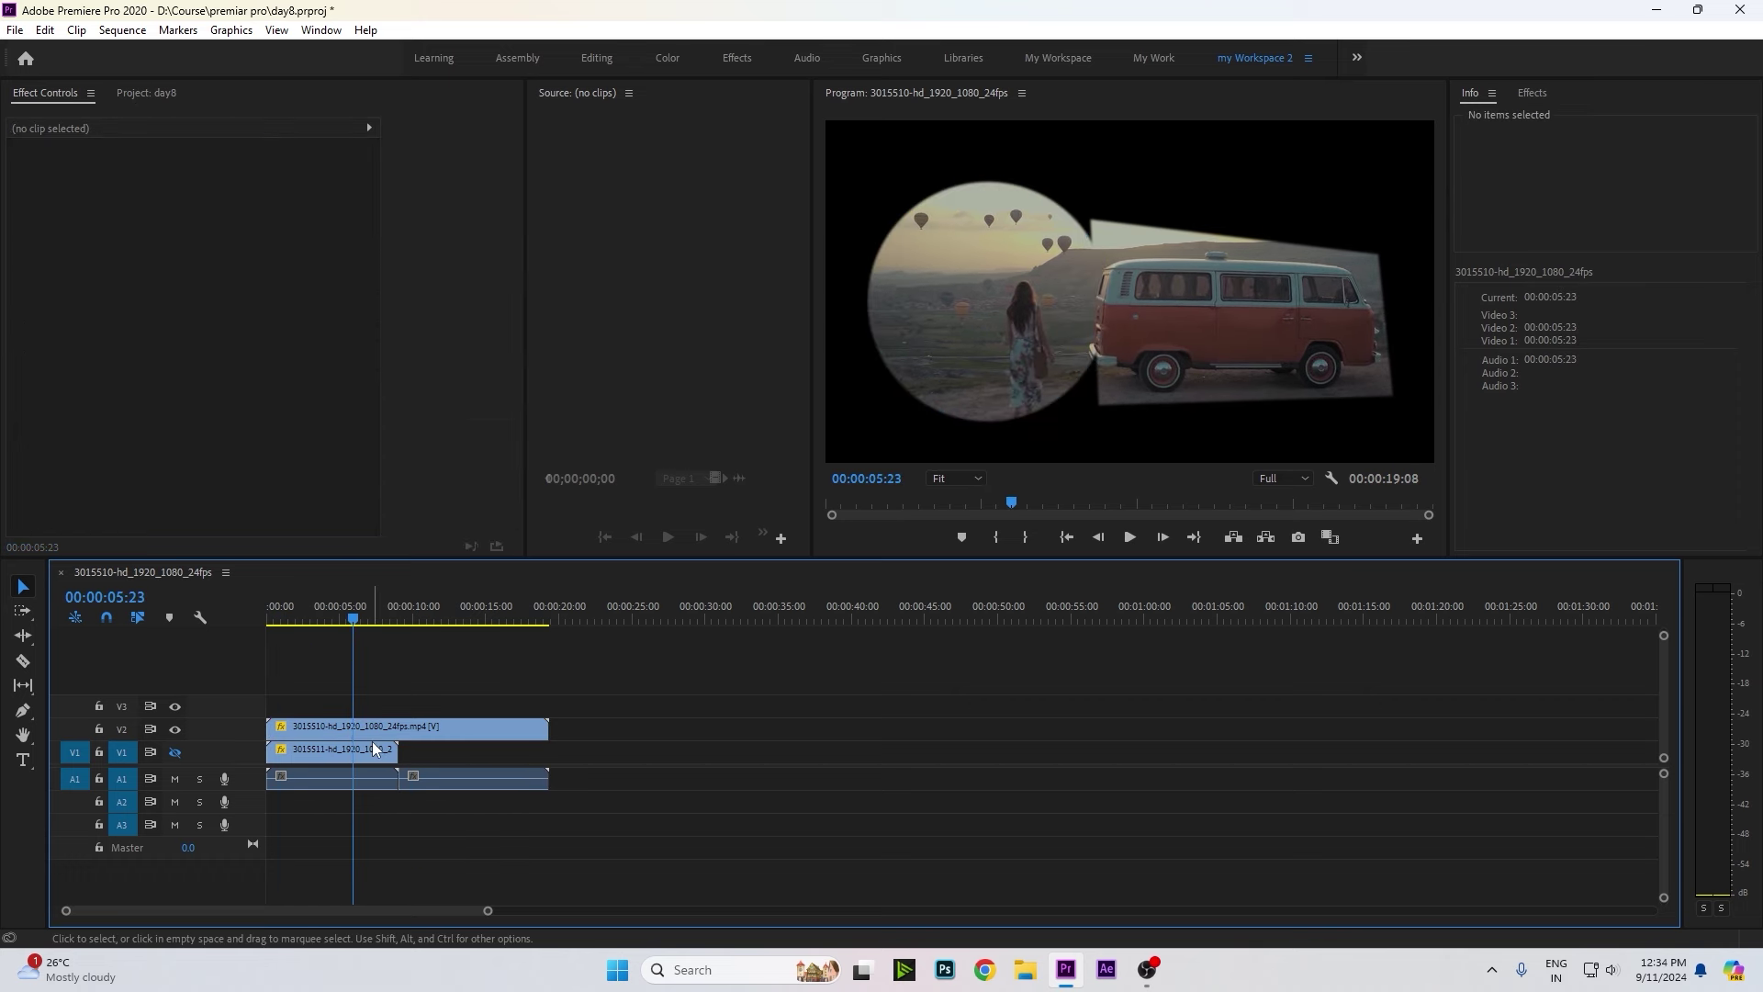
{"action": "left_click", "coordinate": [372, 735]}
{"action": "left_click", "coordinate": [347, 624]}
{"action": "left_click_drag", "start_coordinate": [322, 621], "coordinate": [255, 627]}
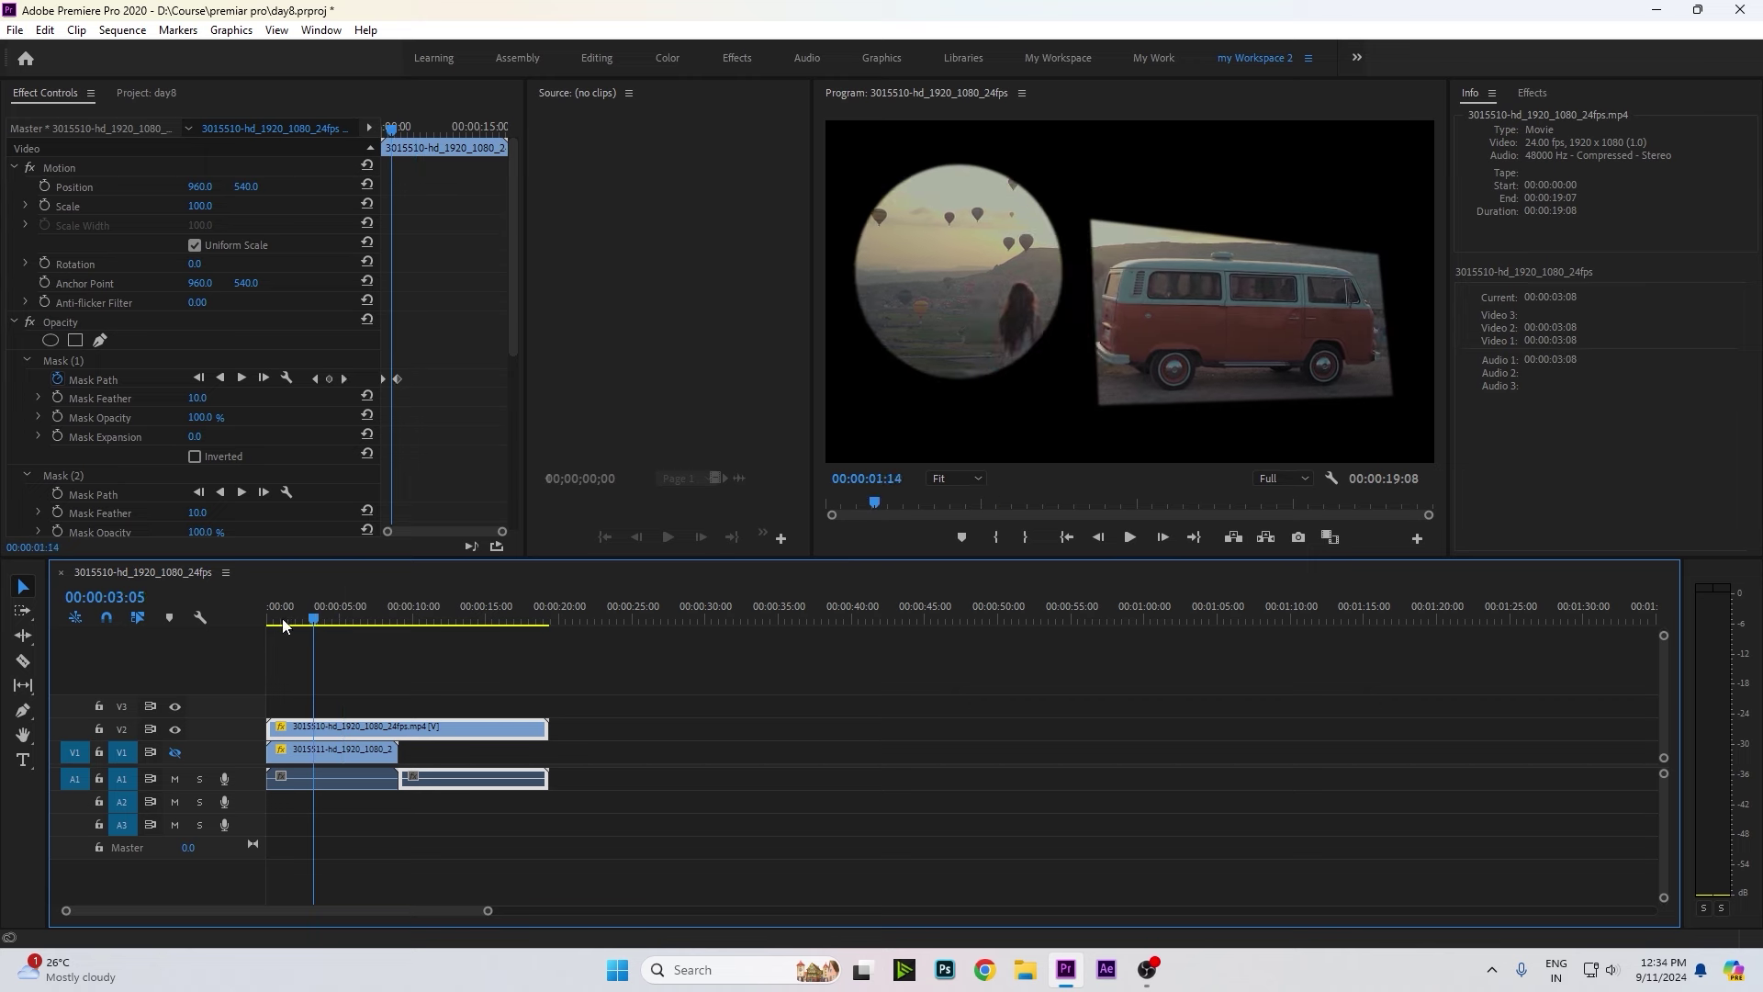
{"action": "left_click", "coordinate": [59, 476]}
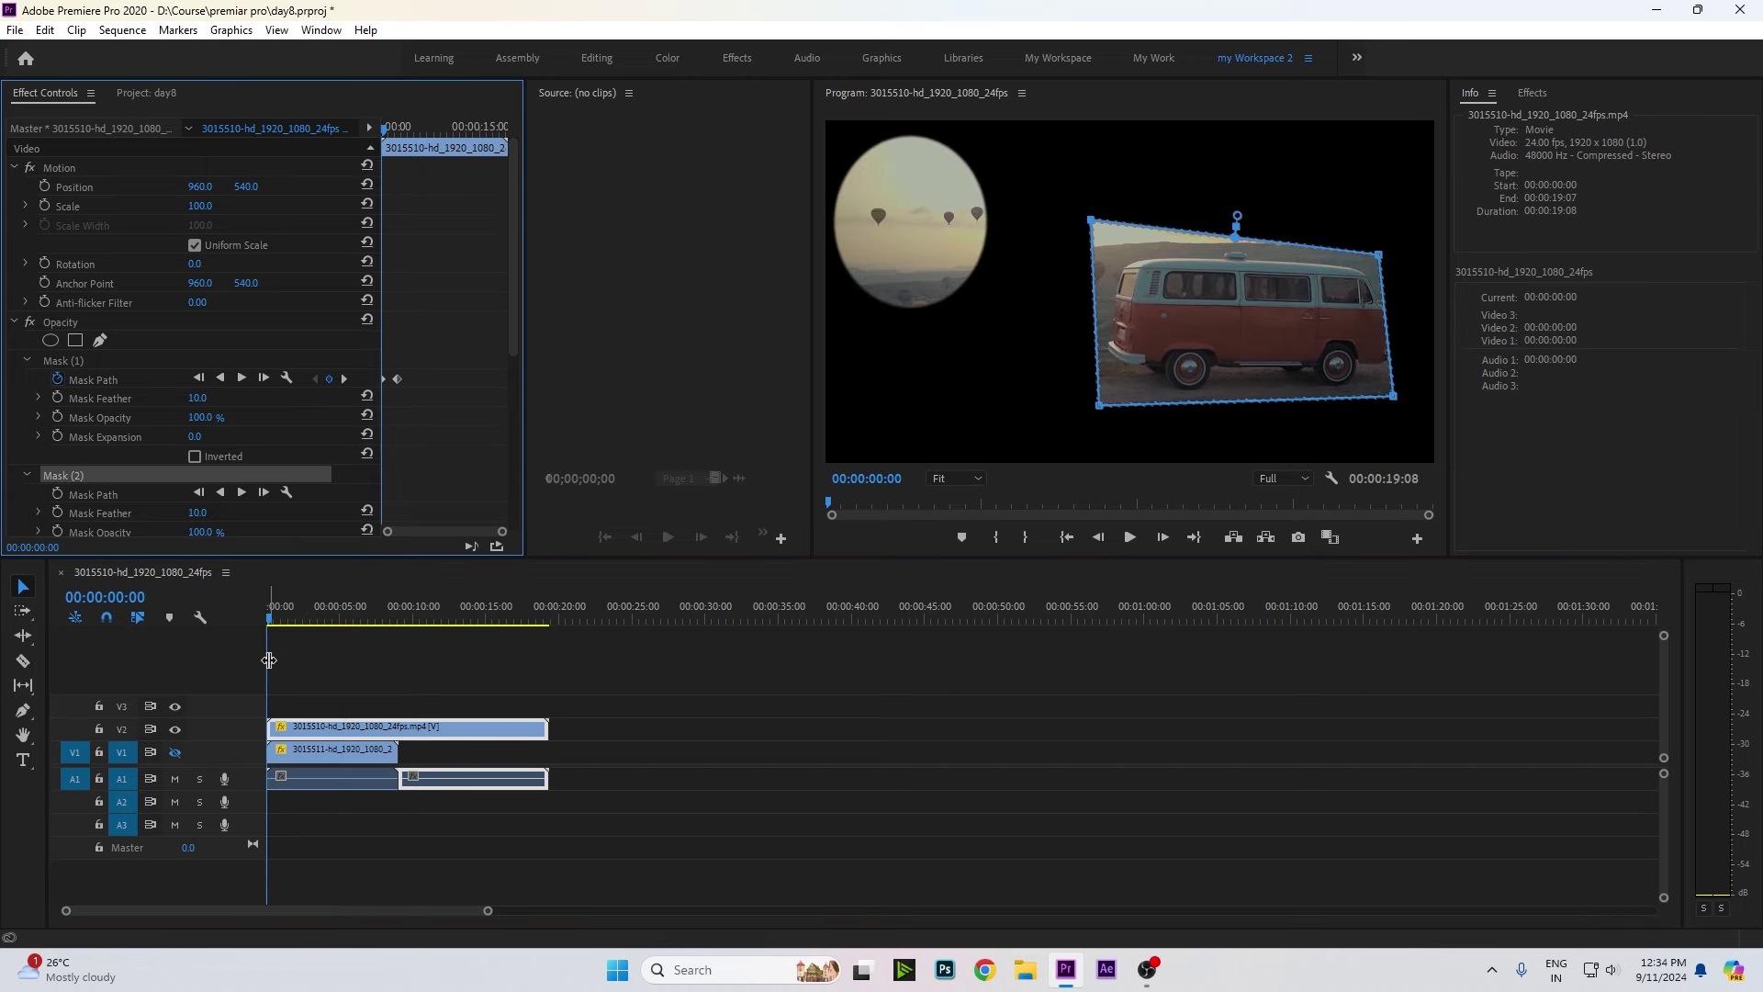
{"action": "left_click", "coordinate": [57, 495]}
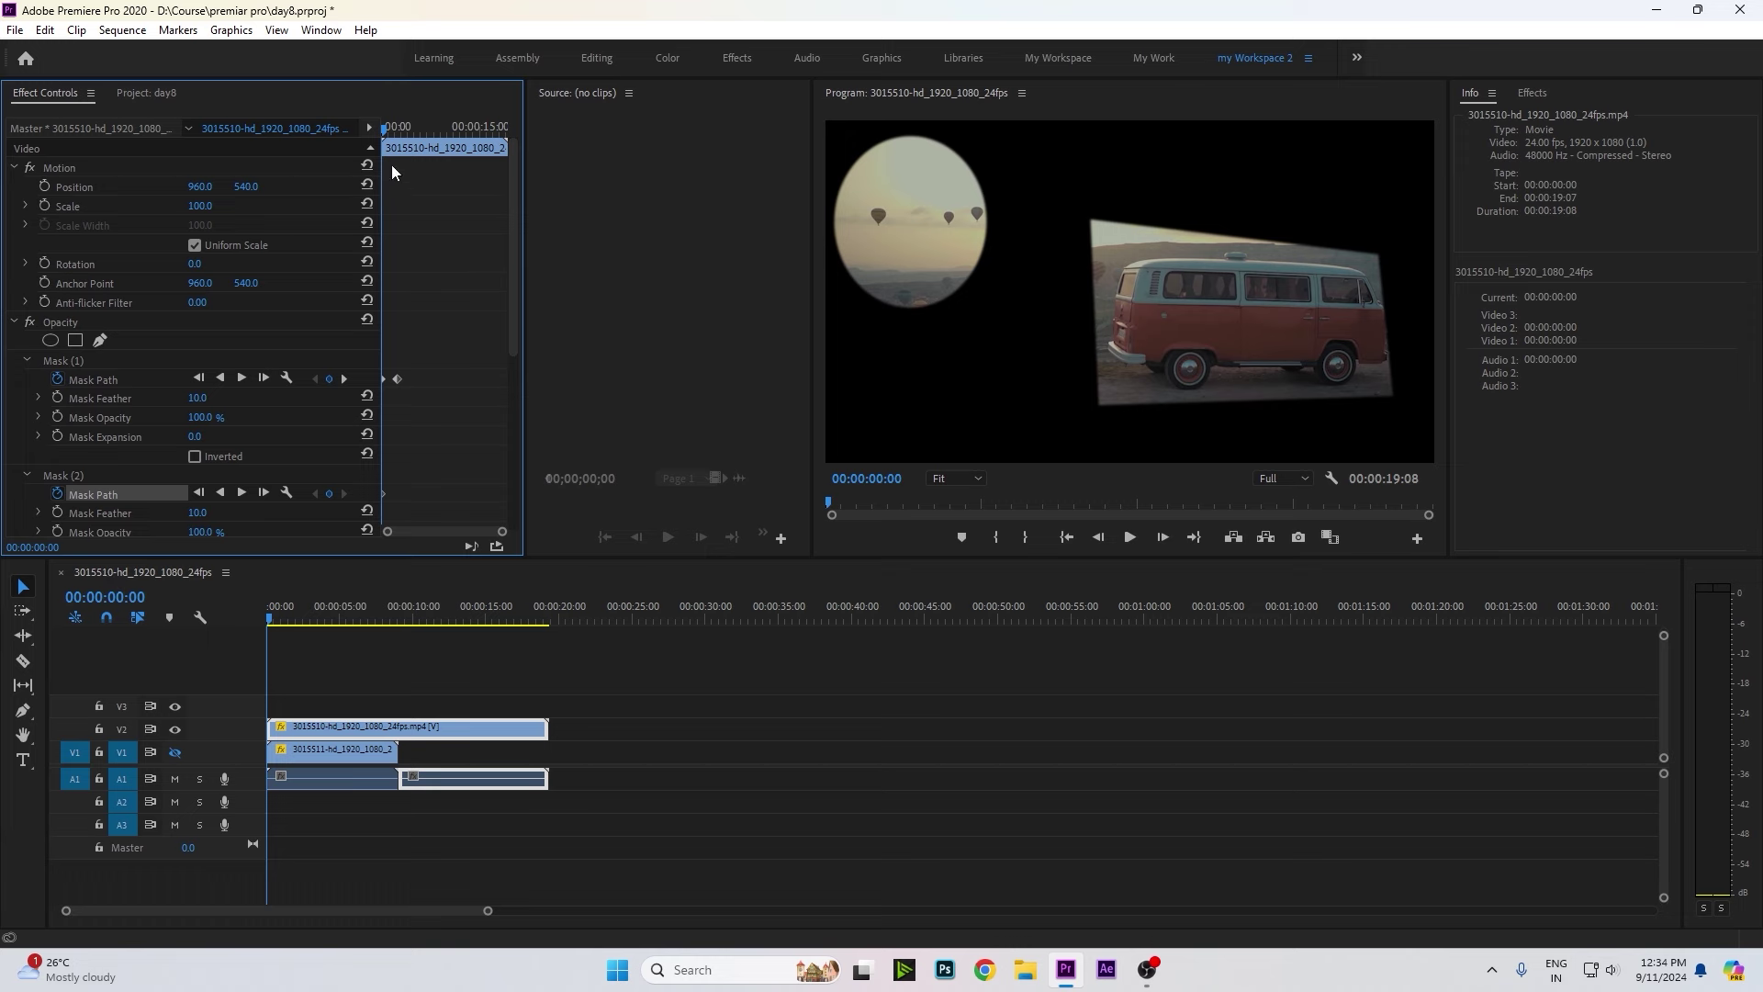
At 5:08, drag the van mask's corner vertices right to pinch it into a sliver.
{"action": "left_click_drag", "start_coordinate": [387, 146], "coordinate": [417, 147]}
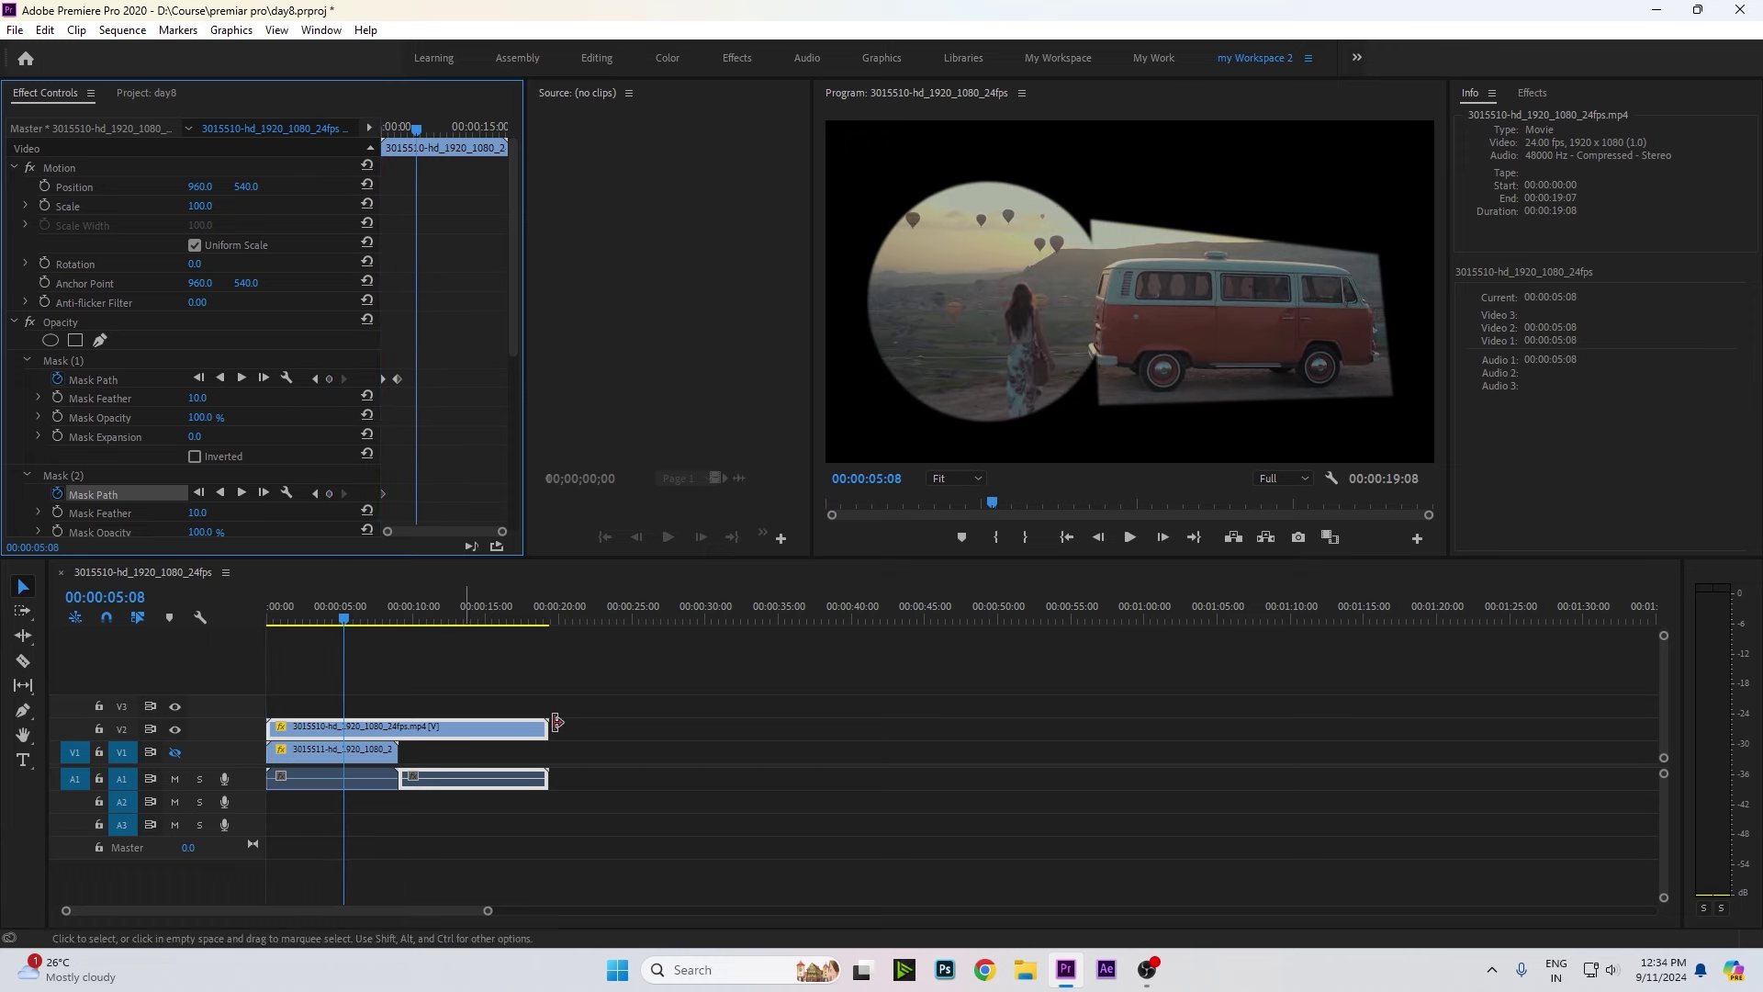
{"action": "left_click", "coordinate": [1172, 276]}
{"action": "left_click", "coordinate": [74, 474]}
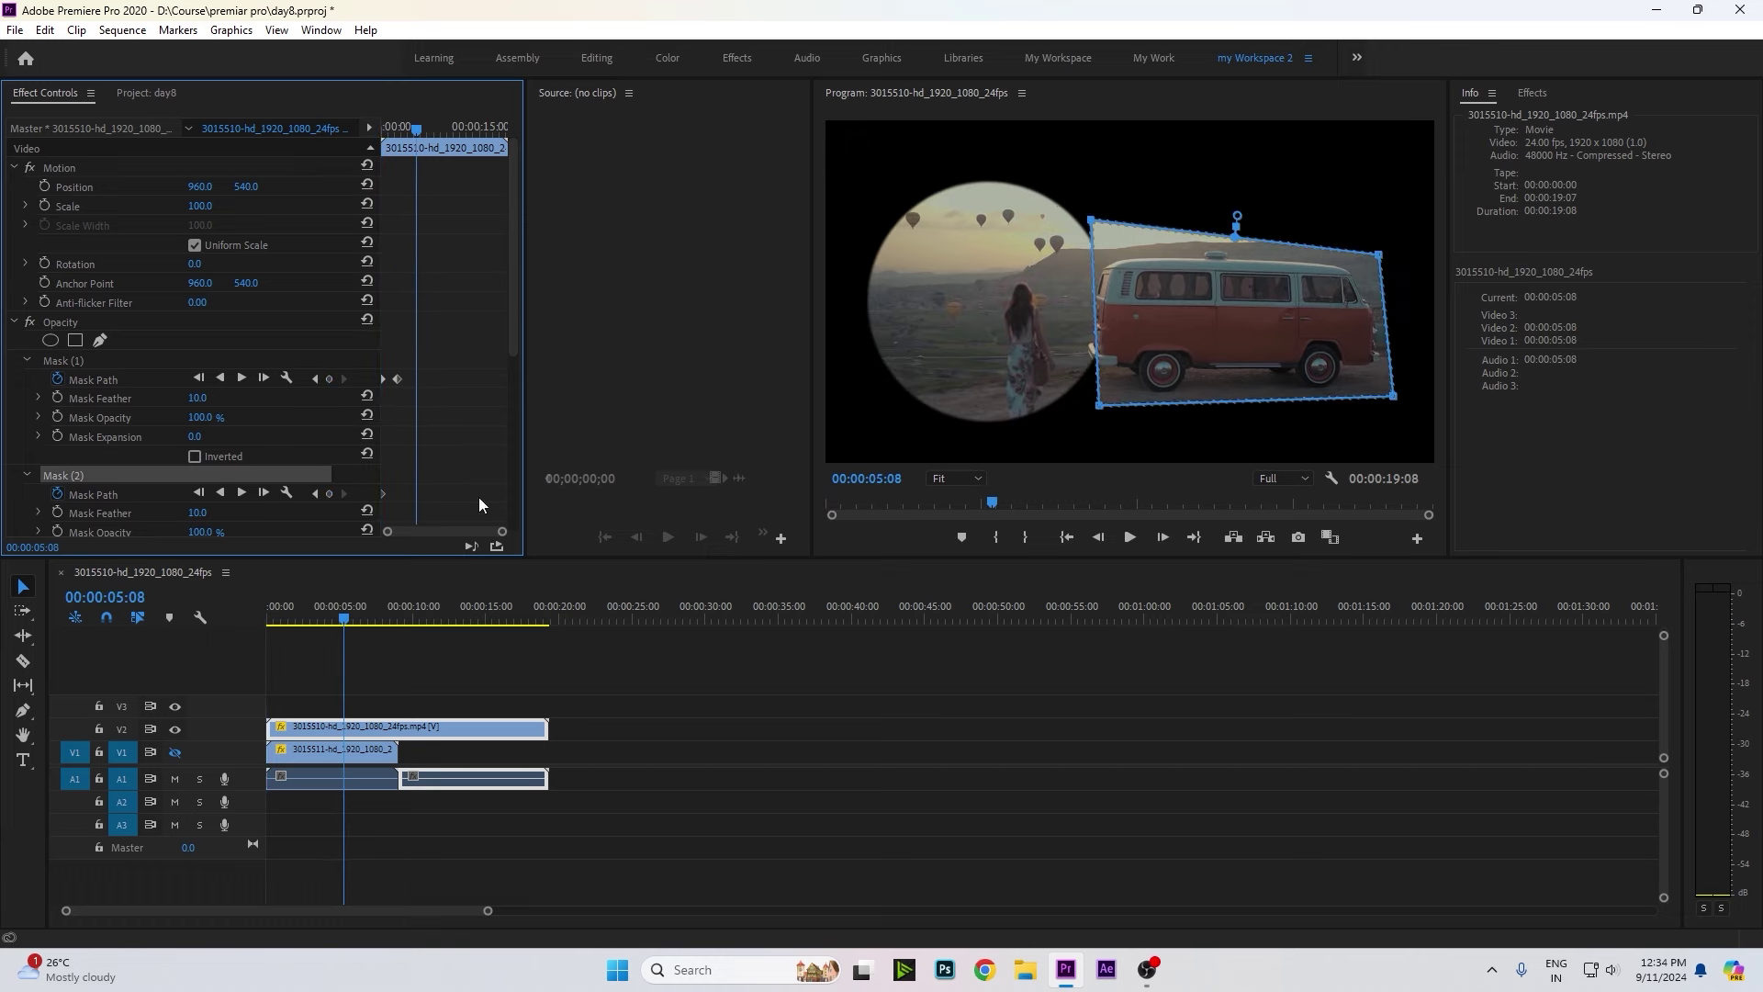
{"action": "left_click_drag", "start_coordinate": [1091, 221], "coordinate": [1372, 257]}
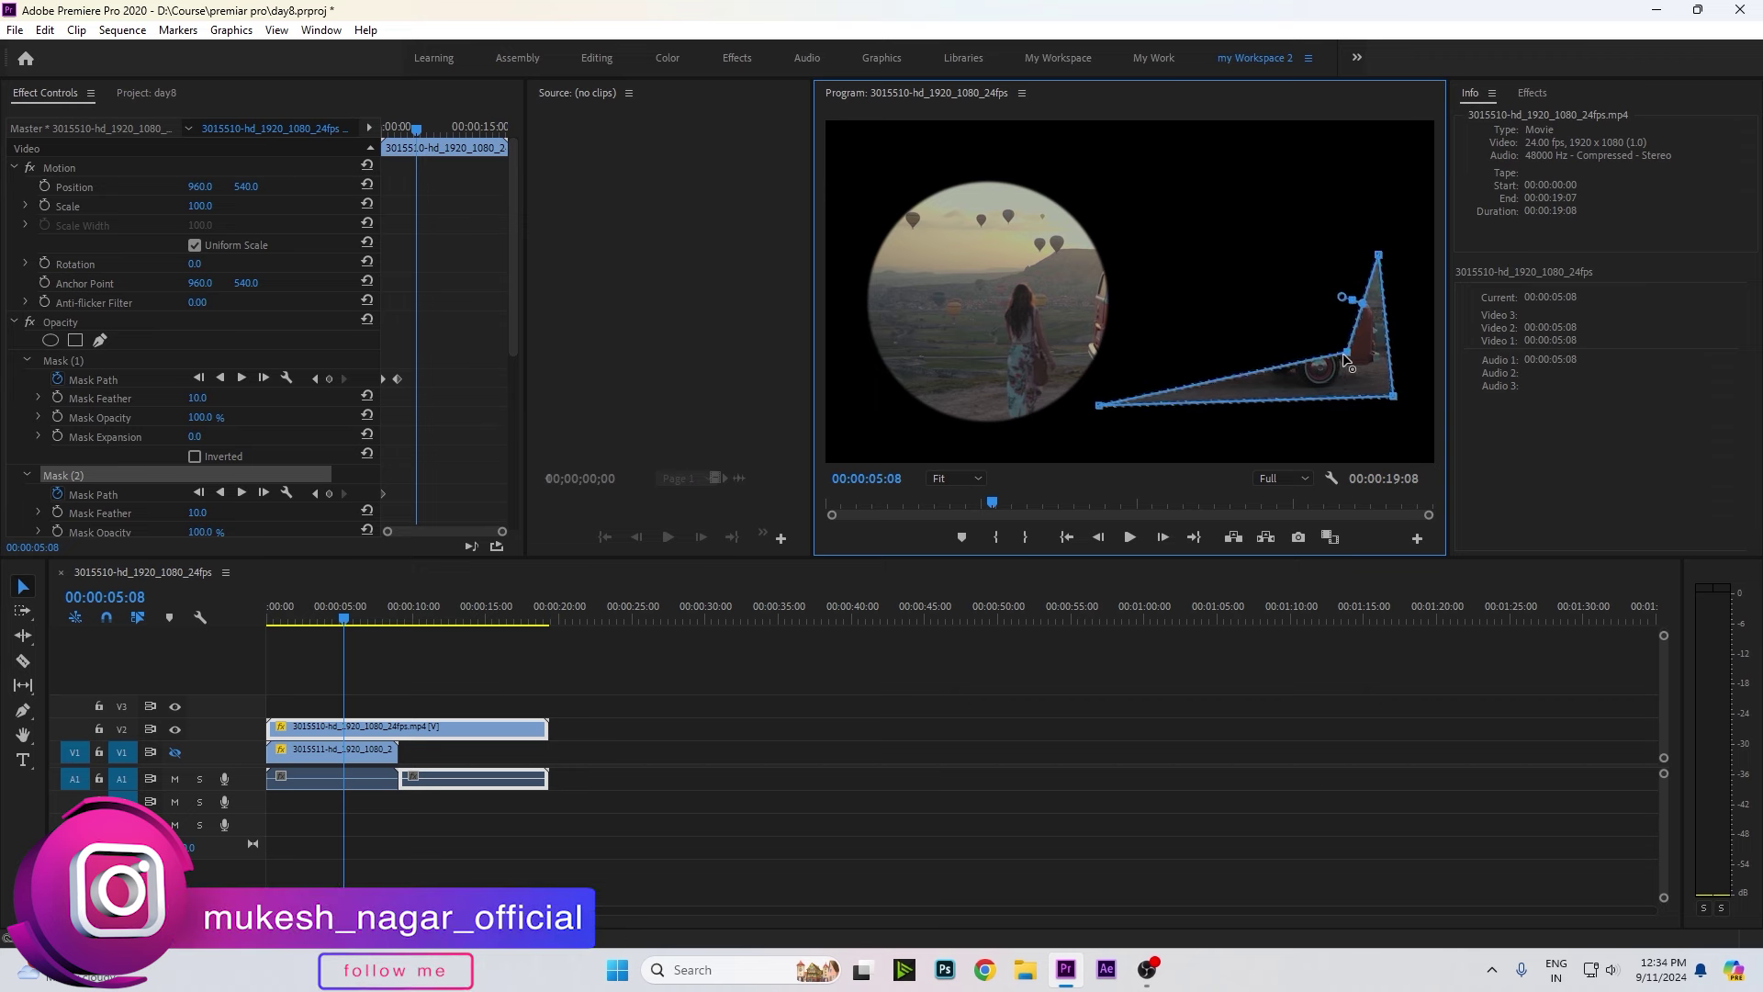
{"action": "left_click", "coordinate": [650, 668]}
Play back the van mask animation from the start, then select the circle mask at 6:11.
{"action": "key", "text": "Home"}
{"action": "key", "text": "space"}
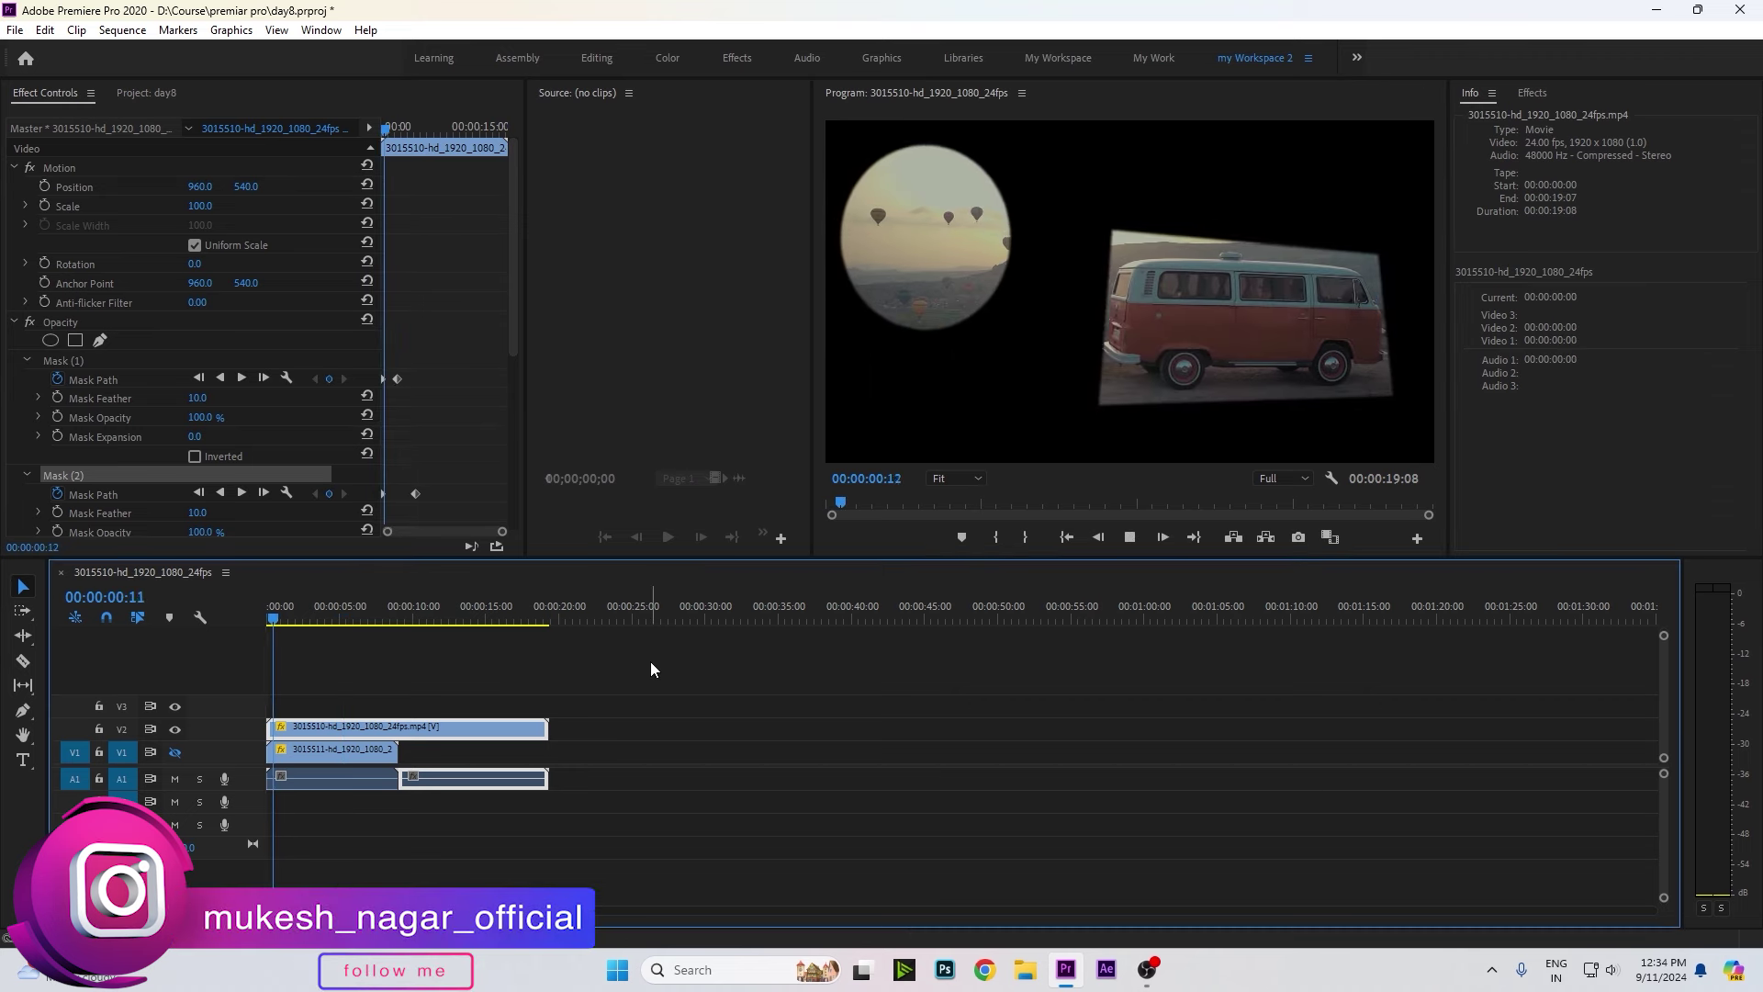
{"action": "key", "text": "space"}
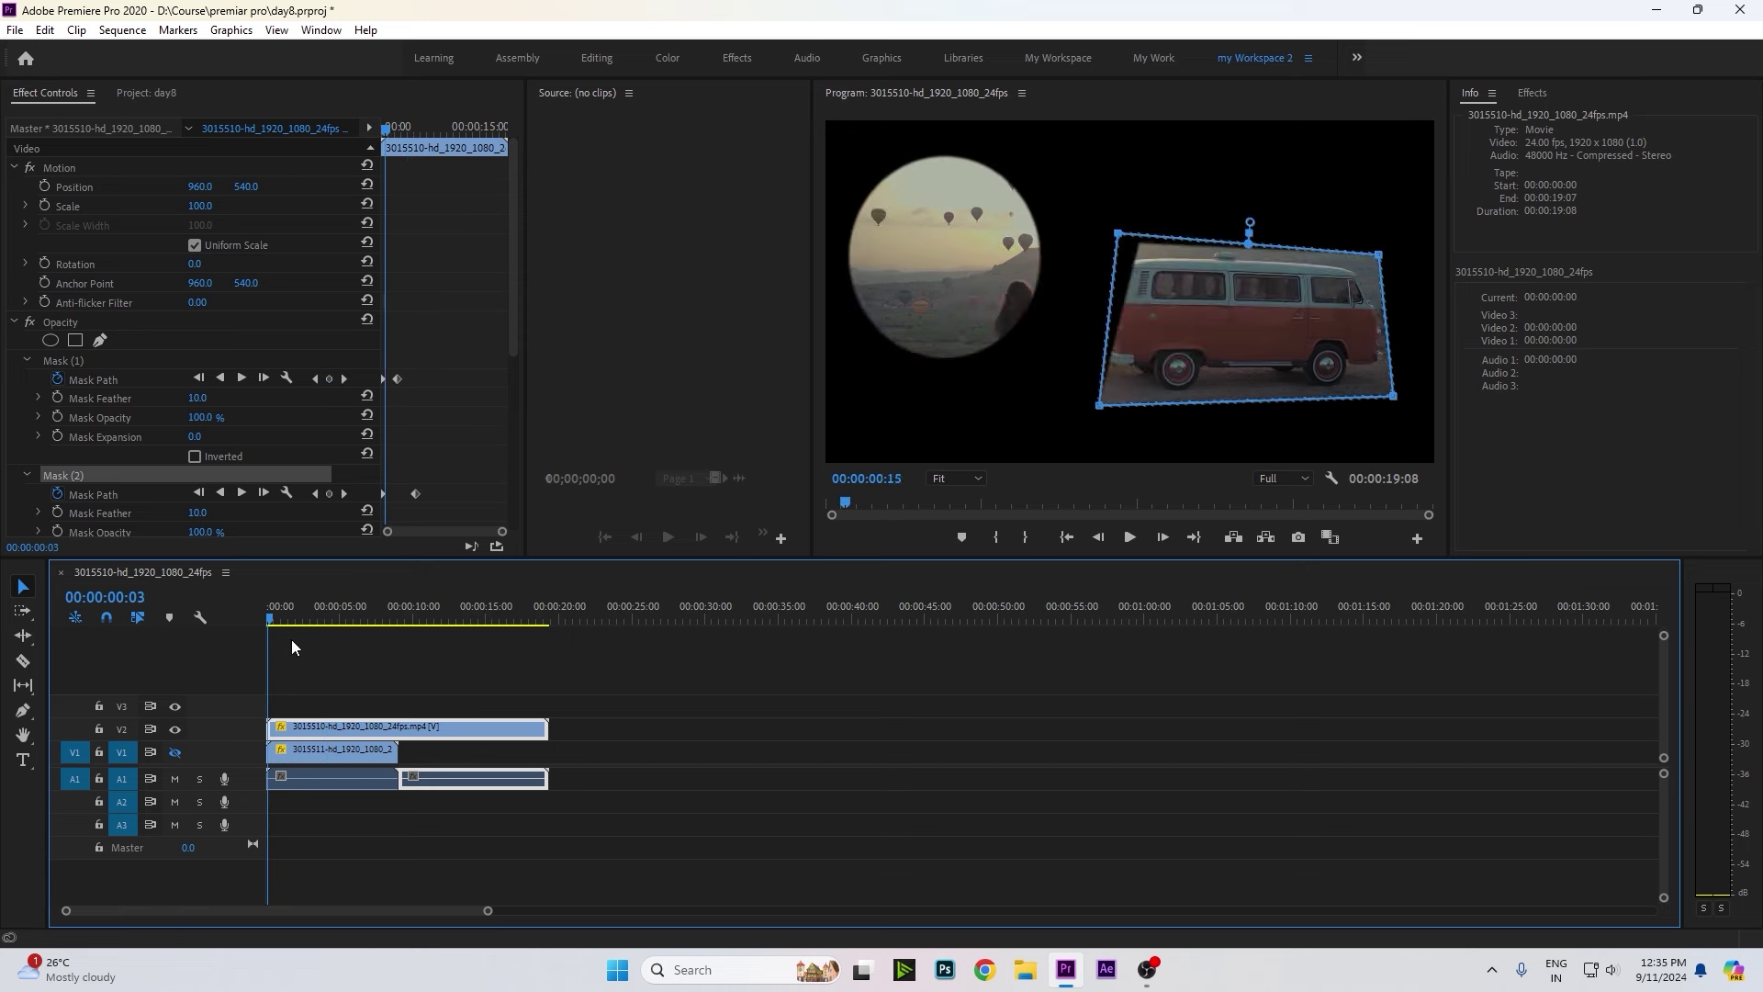
{"action": "key", "text": "Down"}
{"action": "key", "text": "Up"}
{"action": "key", "text": "Down"}
{"action": "left_click_drag", "start_coordinate": [361, 648], "coordinate": [359, 675]}
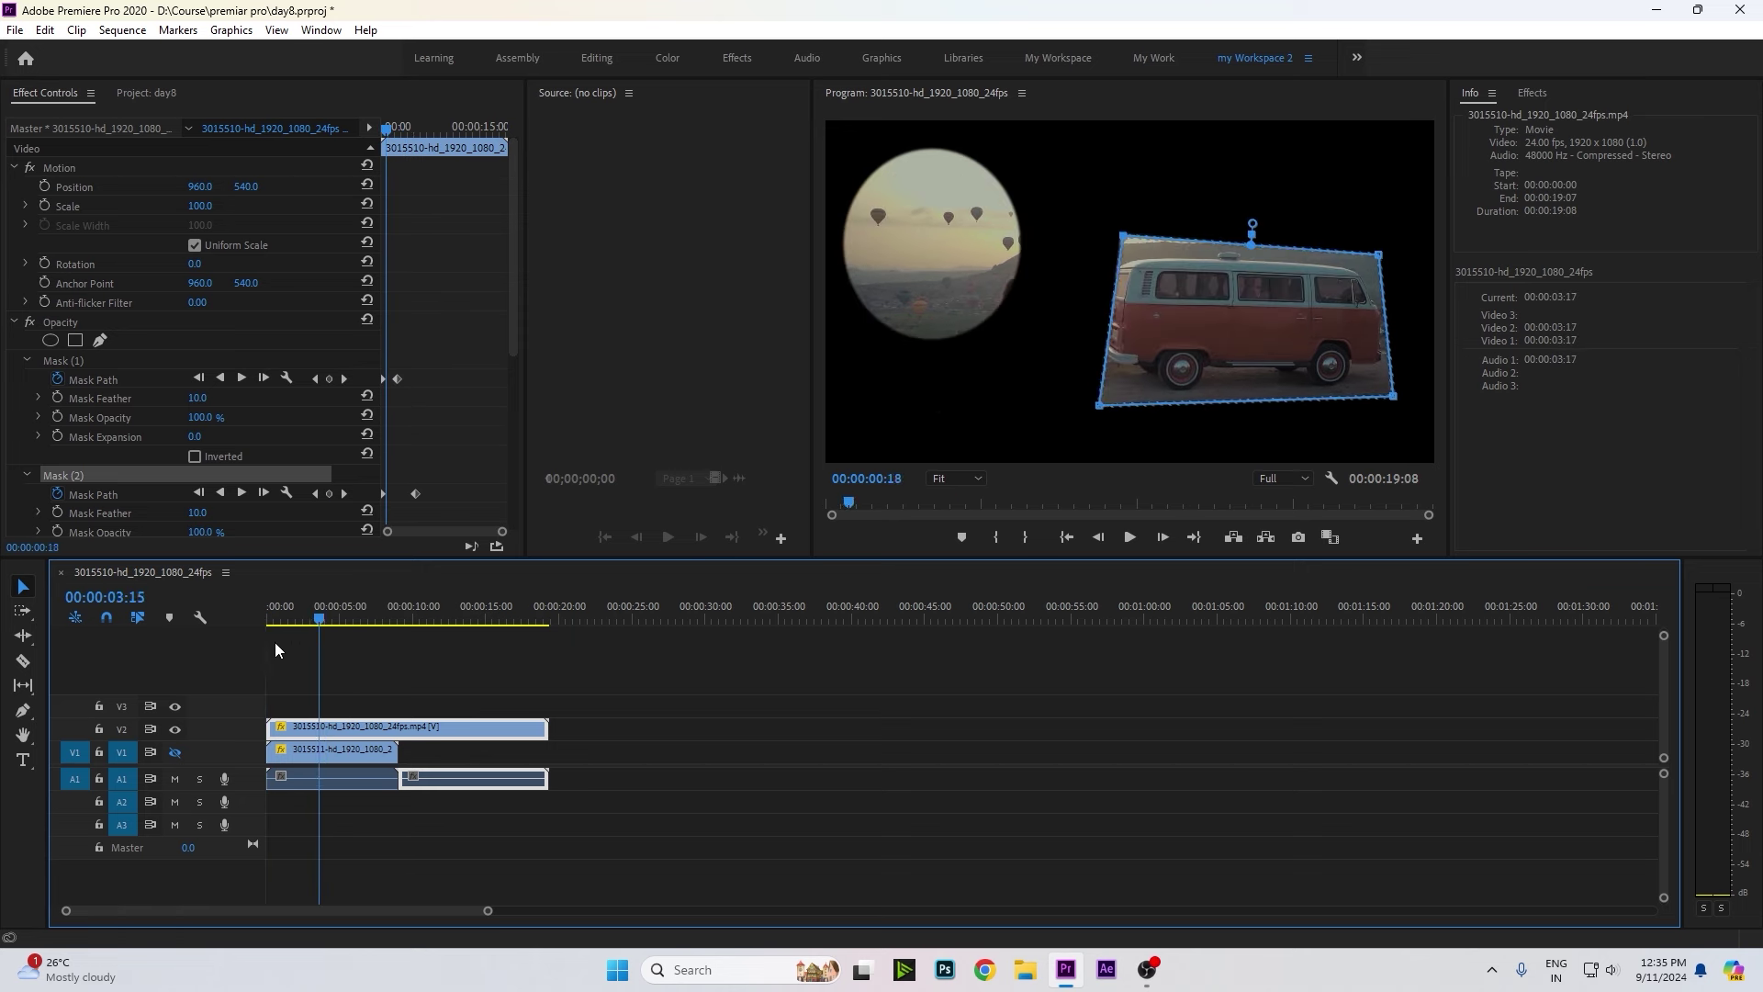
{"action": "left_click", "coordinate": [72, 360]}
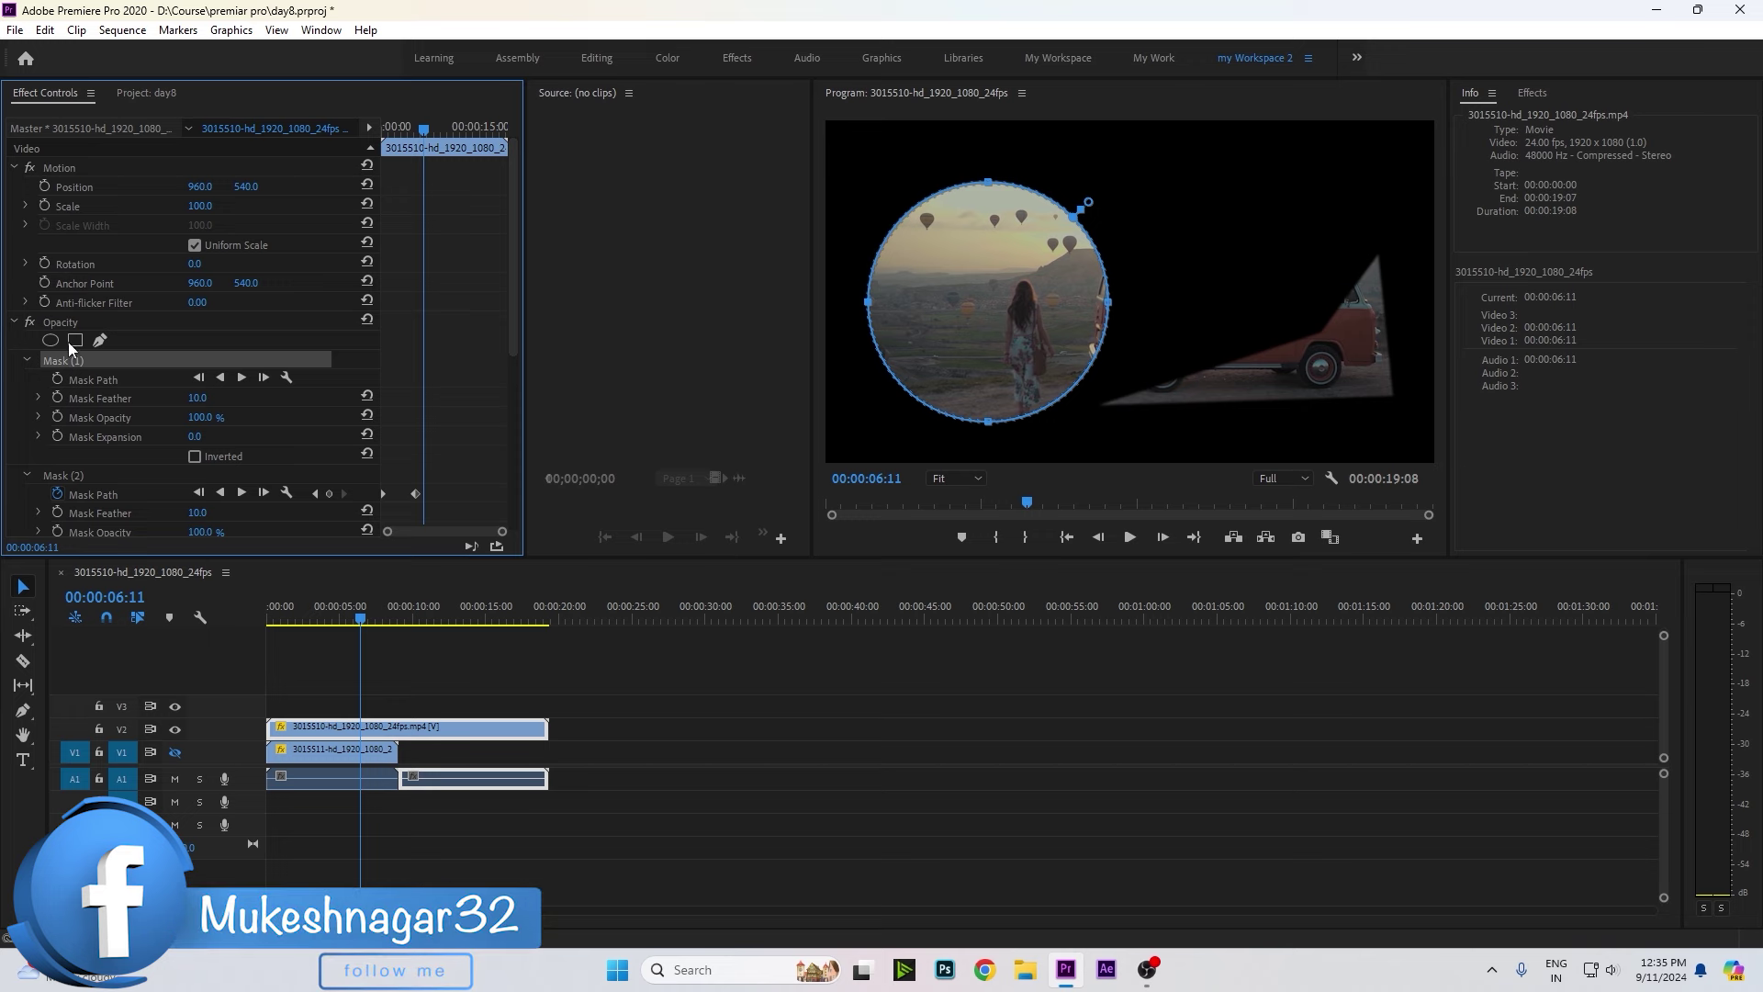
Keyframe the circle mask path at 6:11, then return the playhead near the start.
{"action": "left_click", "coordinate": [57, 379]}
{"action": "key", "text": "shift+Right"}
{"action": "key", "text": "shift+Right"}
{"action": "key", "text": "shift+Right"}
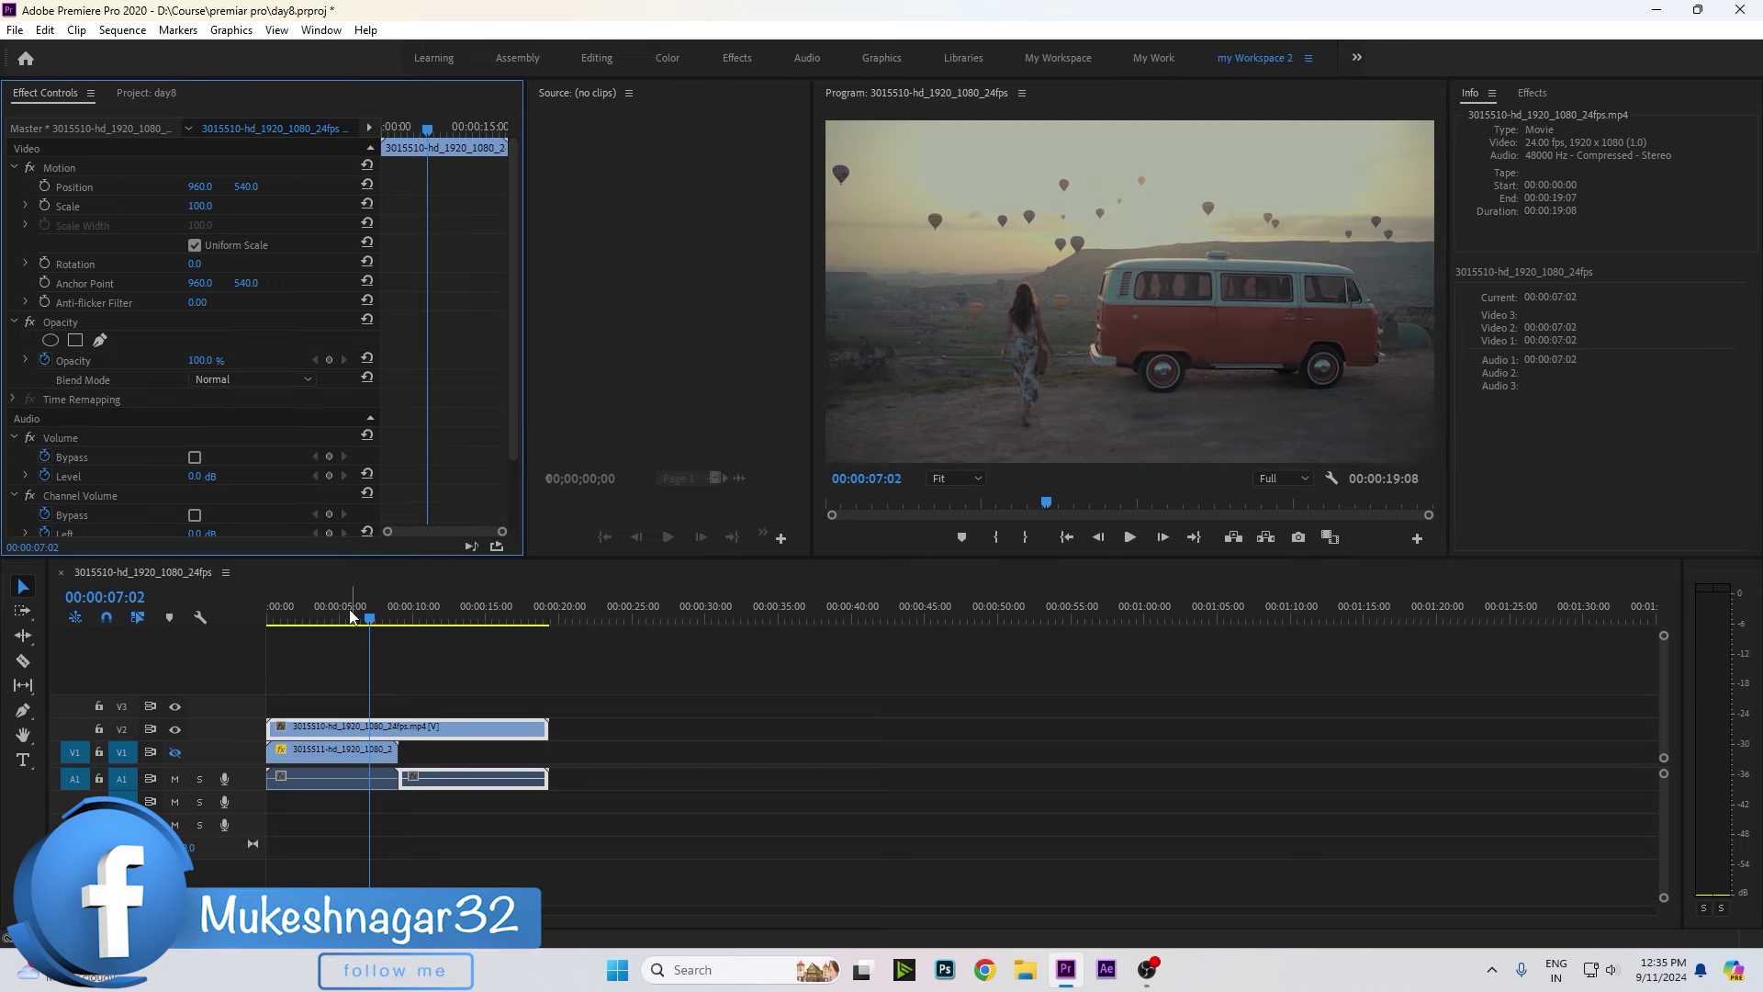
{"action": "left_click", "coordinate": [320, 620]}
{"action": "left_click", "coordinate": [276, 617]}
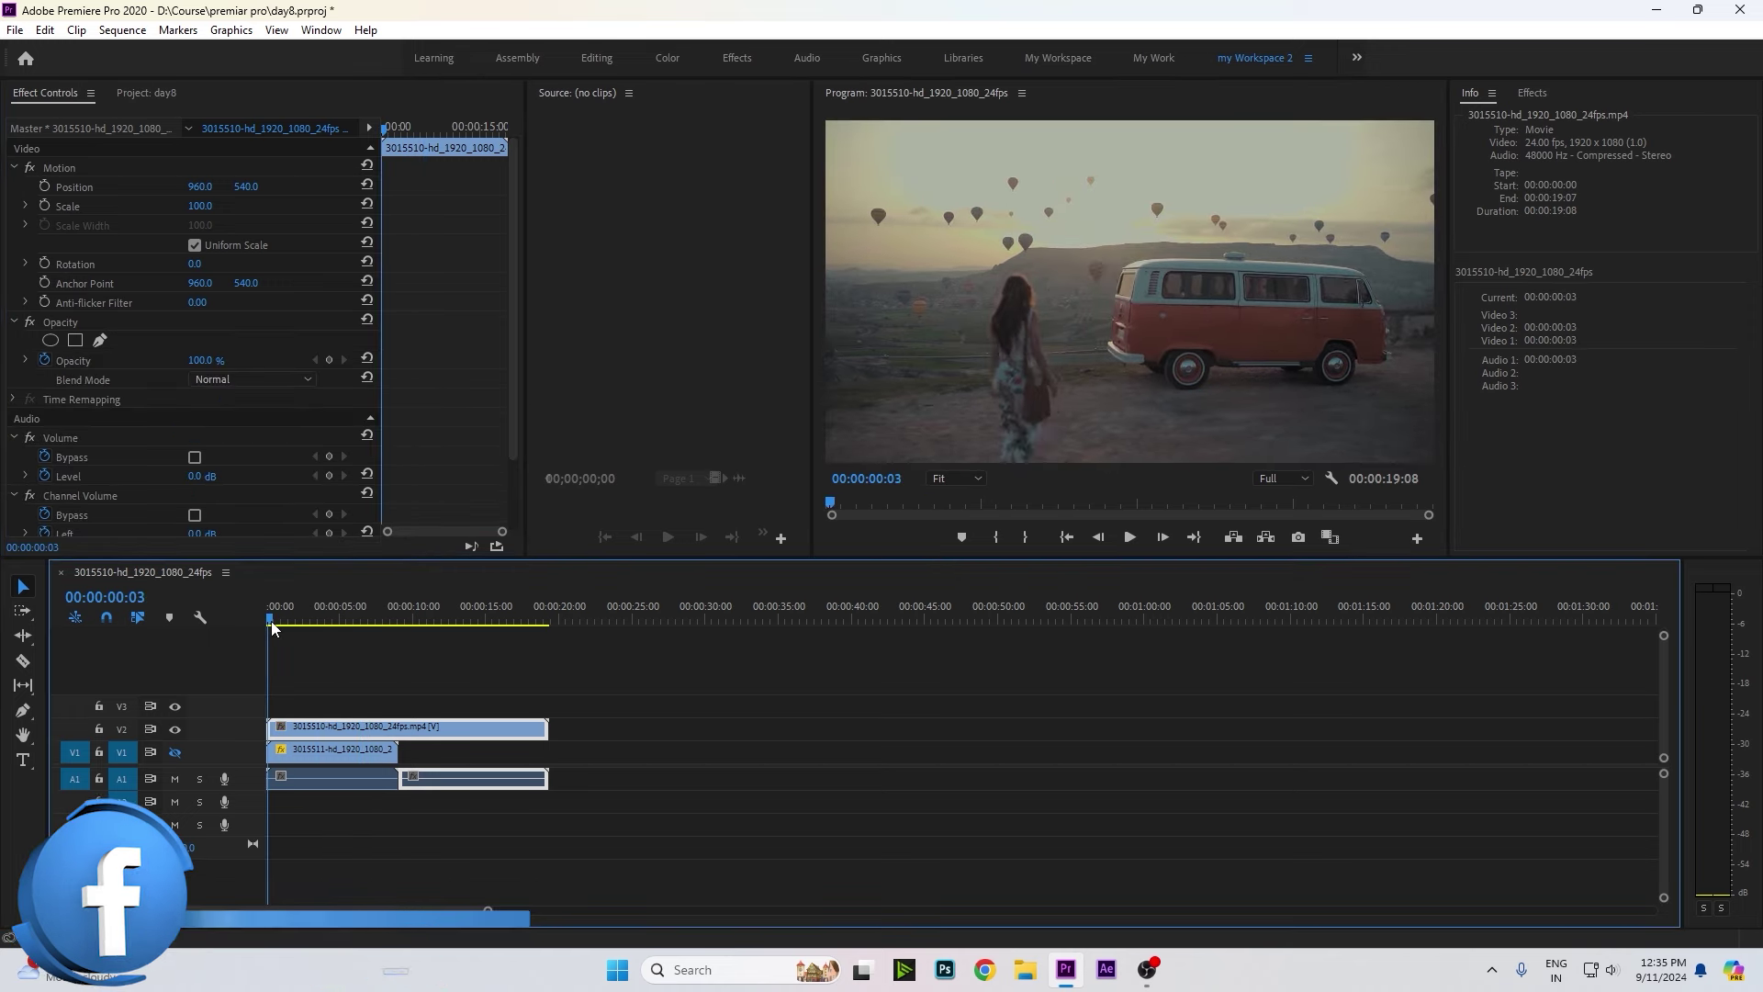
Add an ellipse mask over the woman, keyframe its path, and advance to 16:03.
{"action": "left_click", "coordinate": [51, 341]}
{"action": "left_click_drag", "start_coordinate": [1143, 297], "coordinate": [1030, 365]}
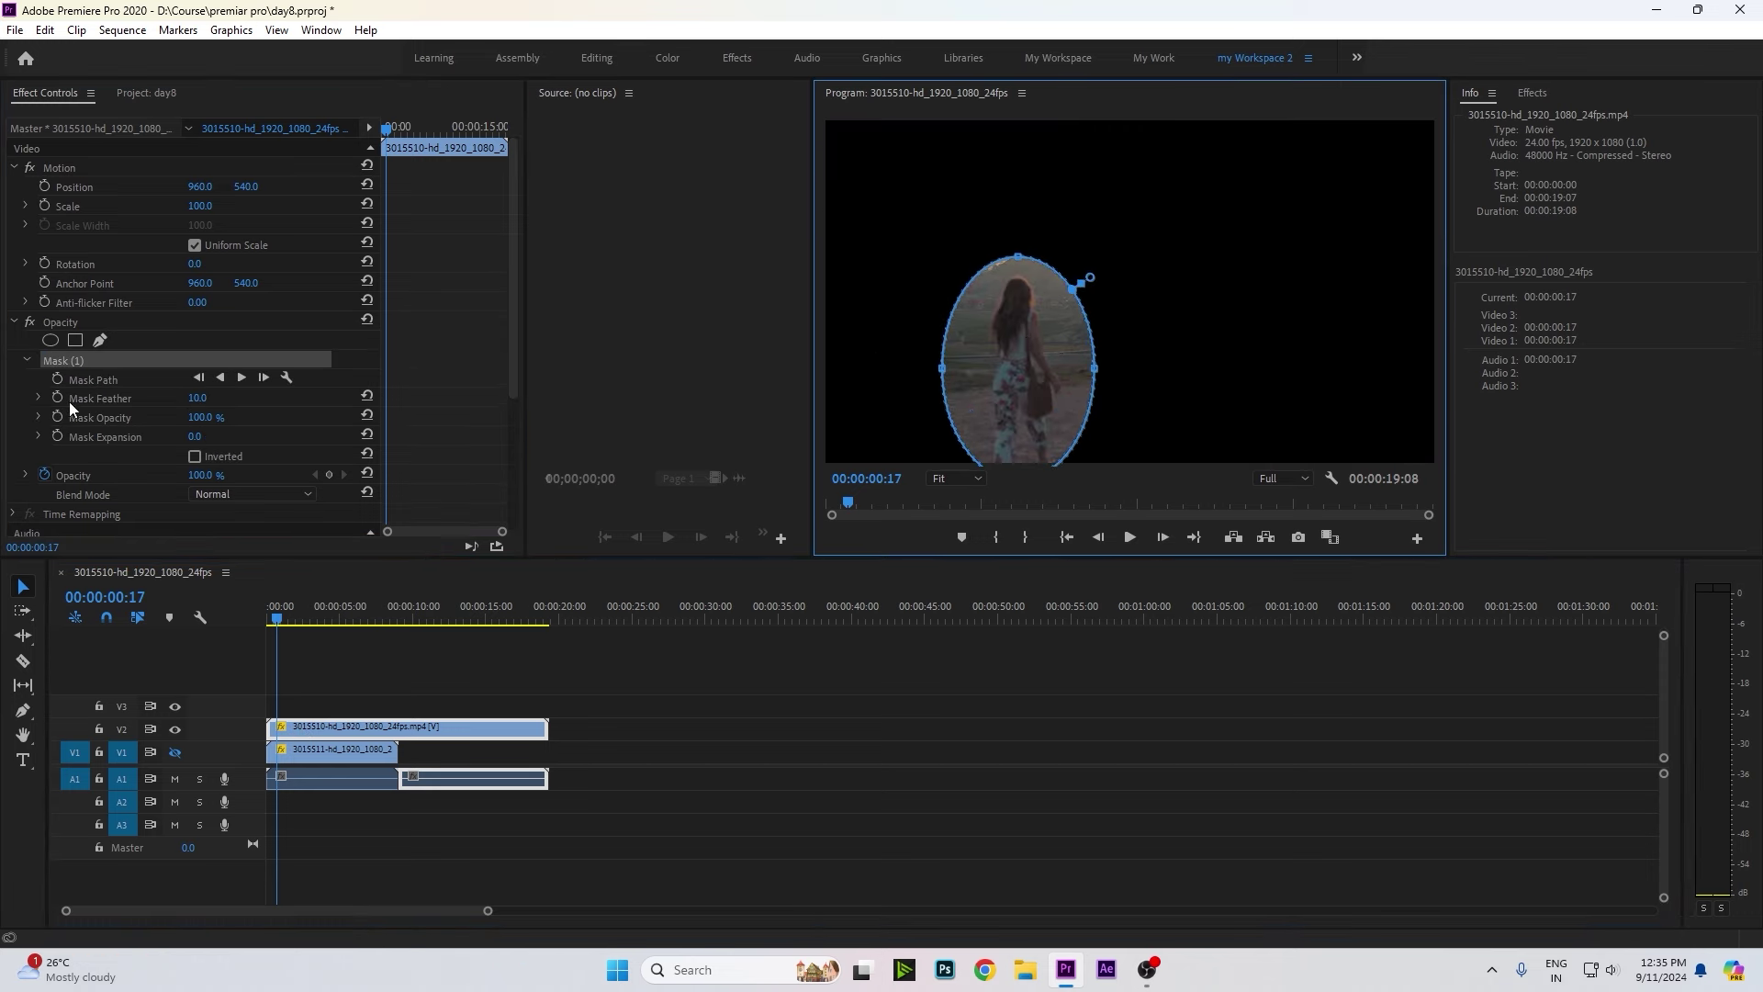
{"action": "left_click", "coordinate": [57, 380]}
{"action": "left_click", "coordinate": [404, 624]}
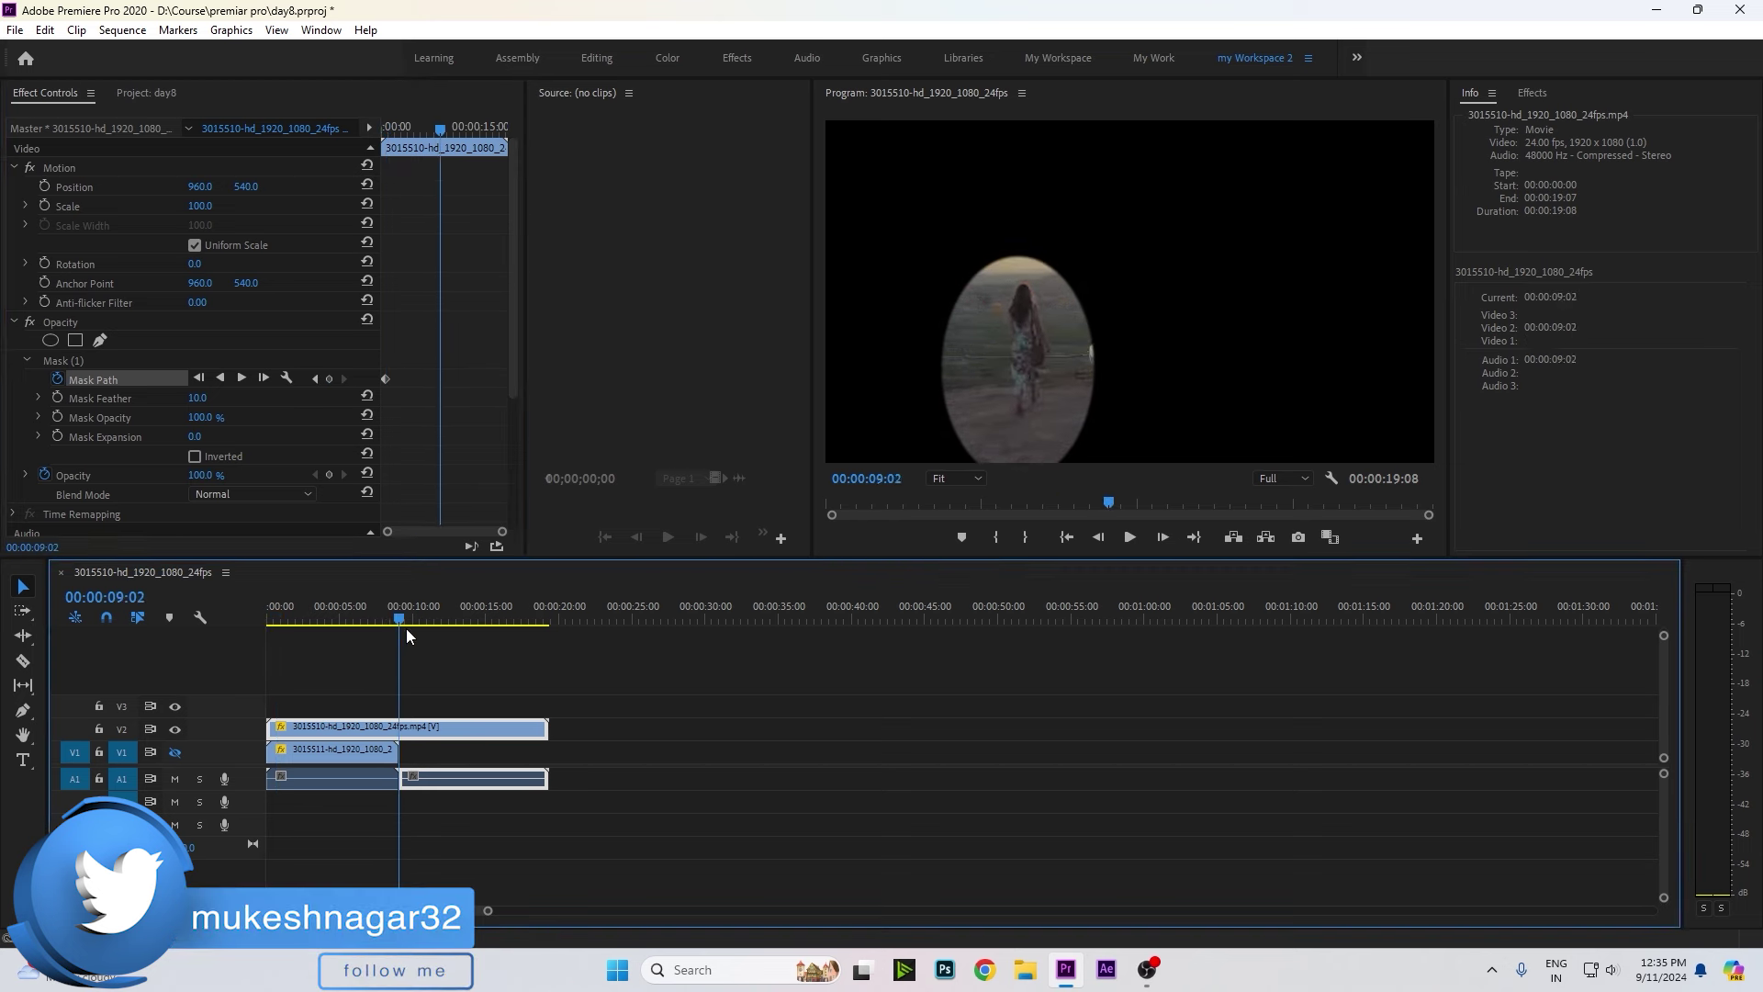
{"action": "left_click_drag", "start_coordinate": [407, 628], "coordinate": [505, 628]}
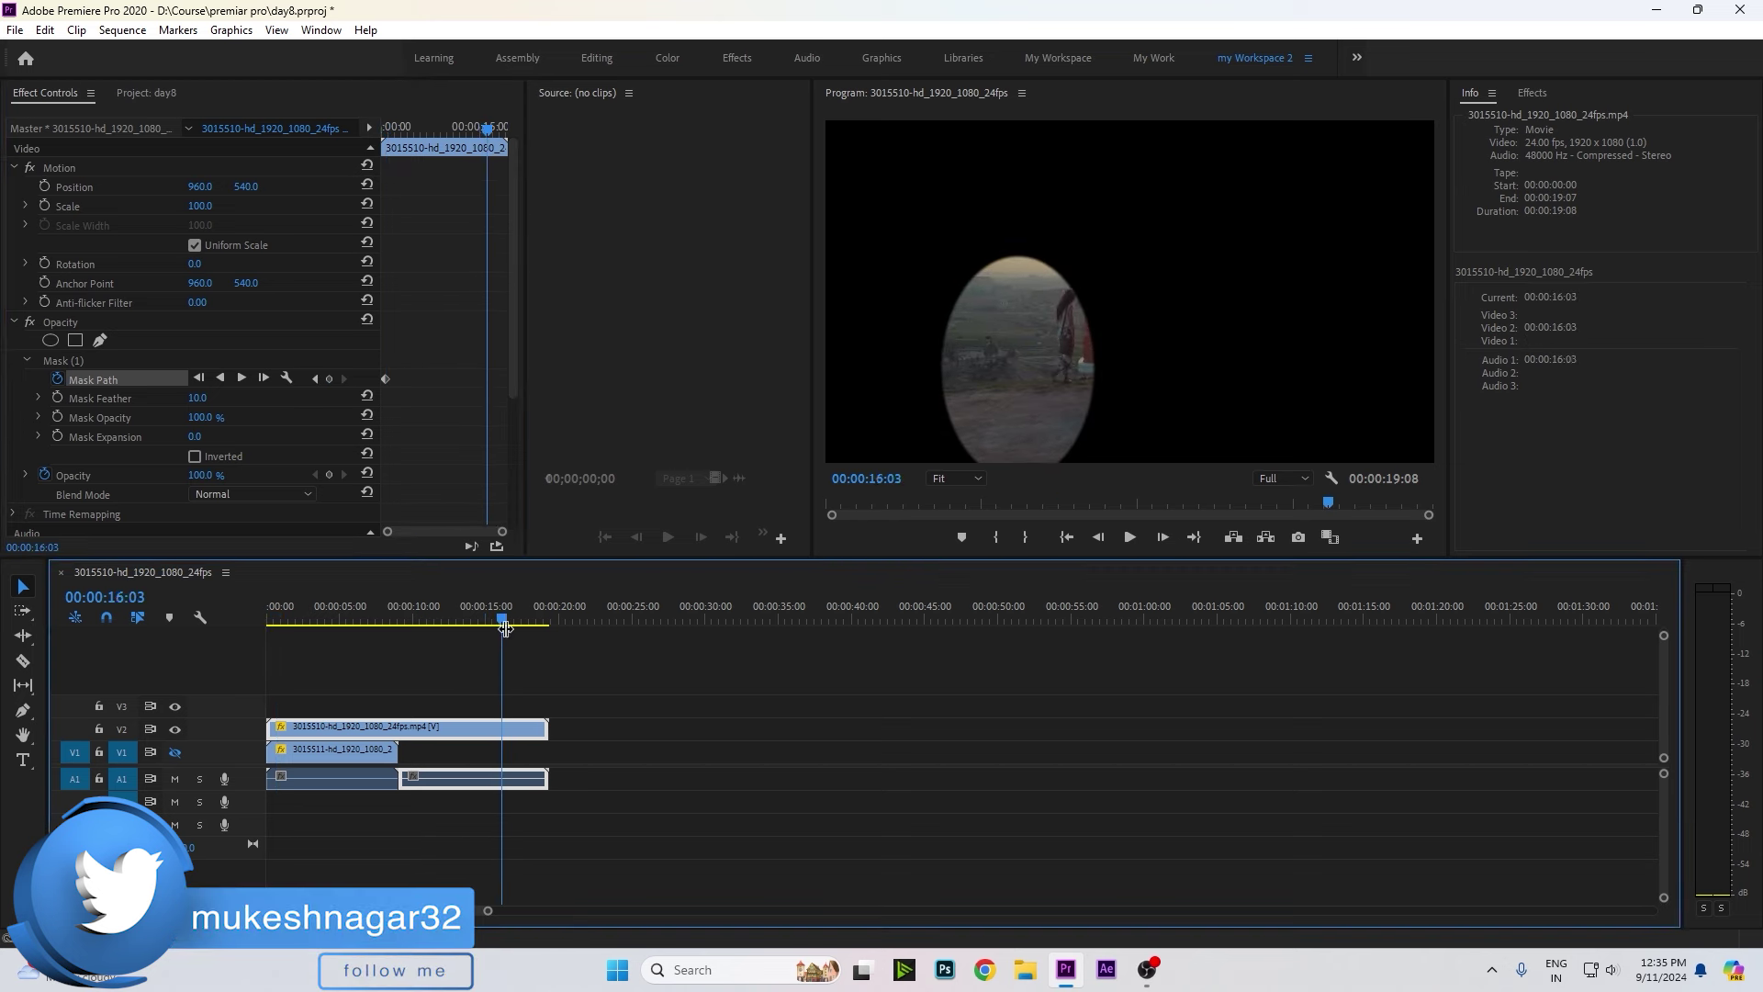
At 16:03, move the oval up-right over the van and reshape its top and bottom.
{"action": "left_click", "coordinate": [105, 360]}
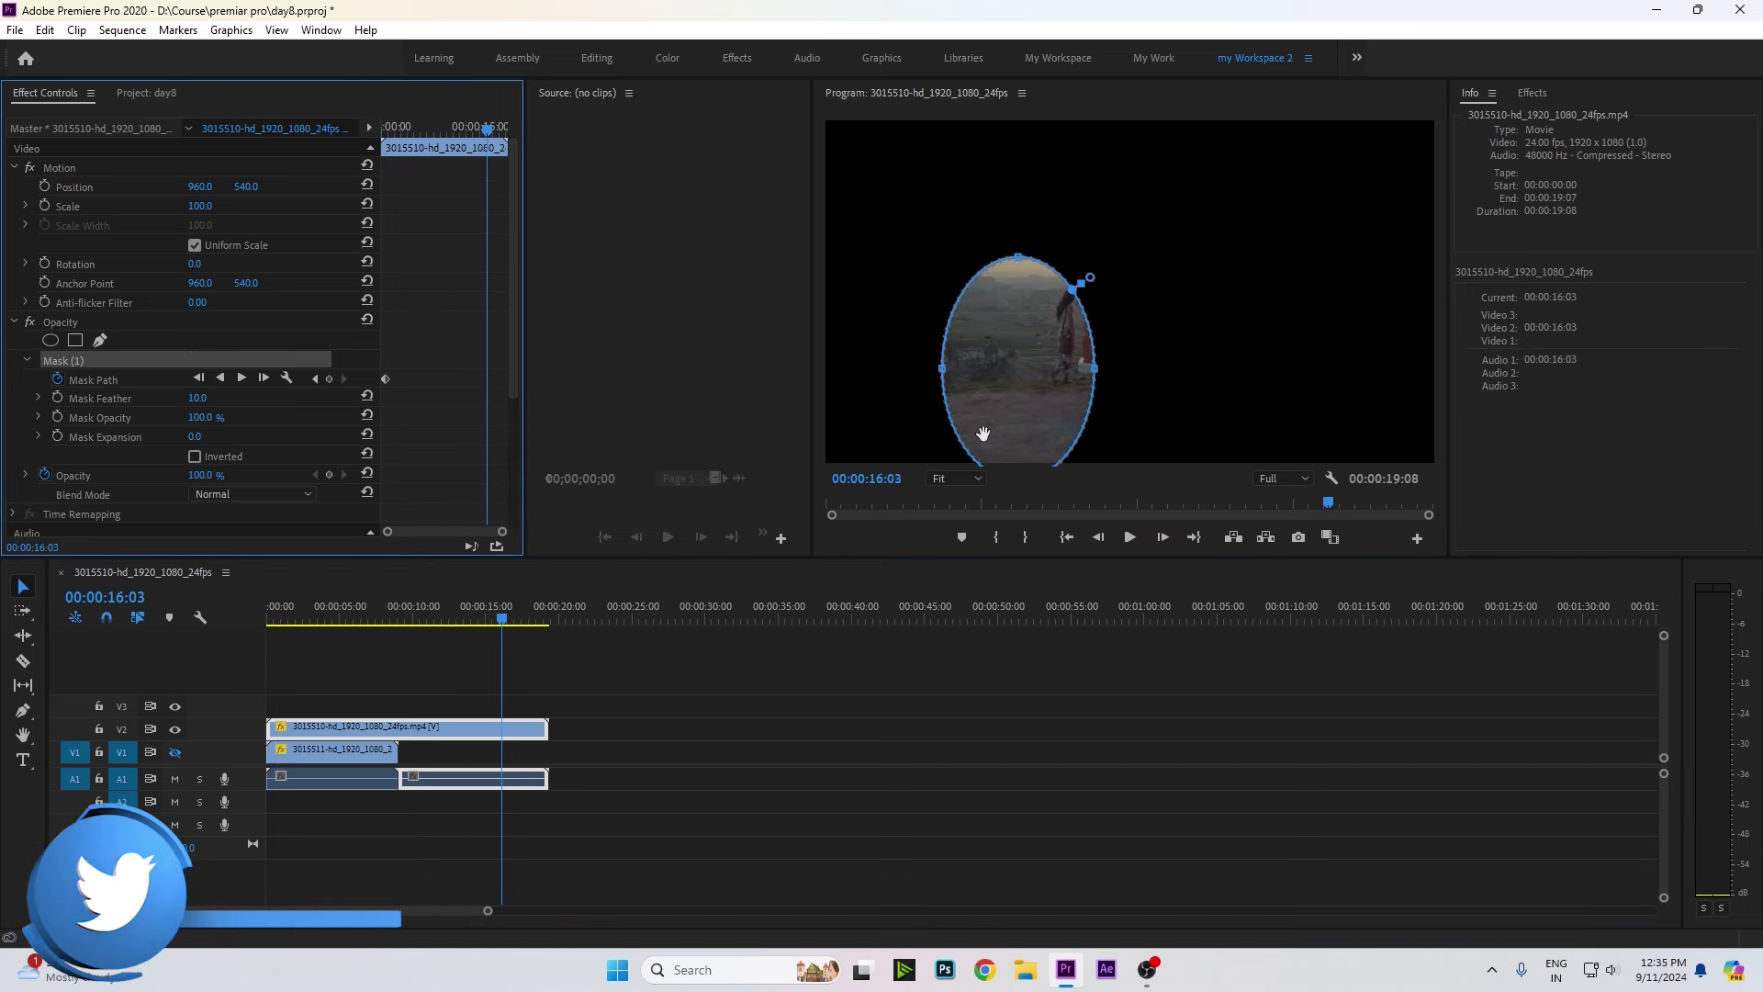
{"action": "left_click_drag", "start_coordinate": [982, 433], "coordinate": [1074, 392]}
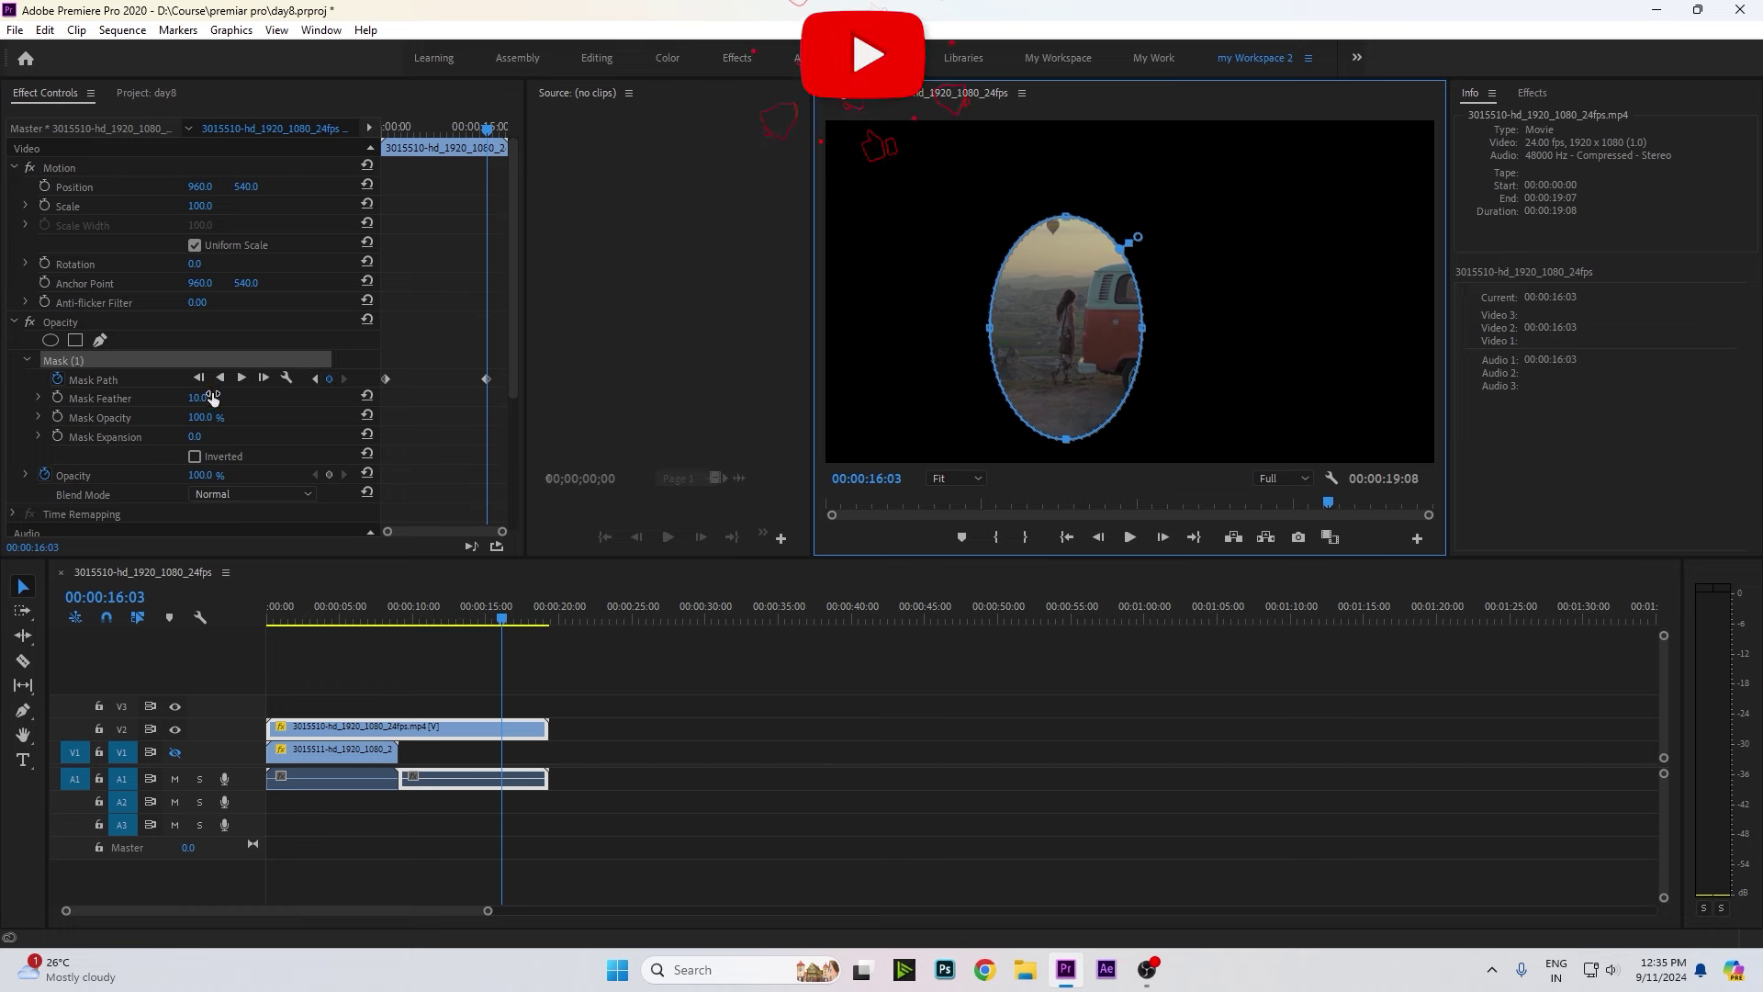
{"action": "left_click", "coordinate": [316, 379]}
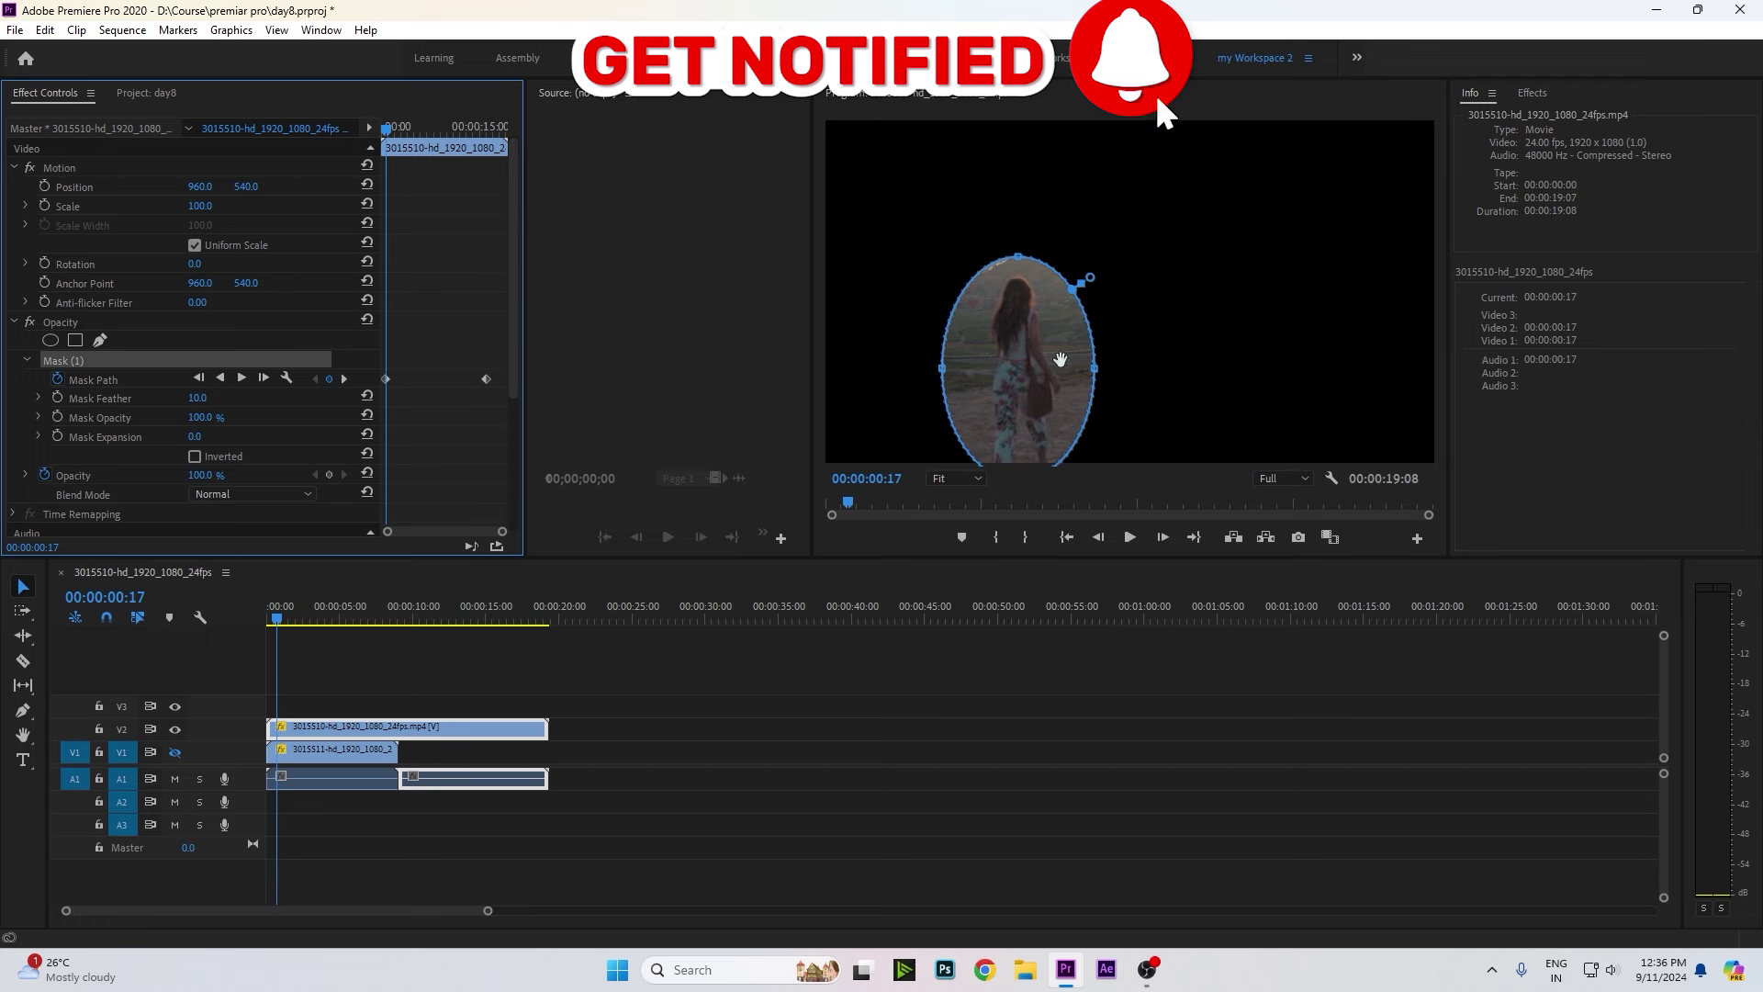
{"action": "left_click", "coordinate": [349, 378]}
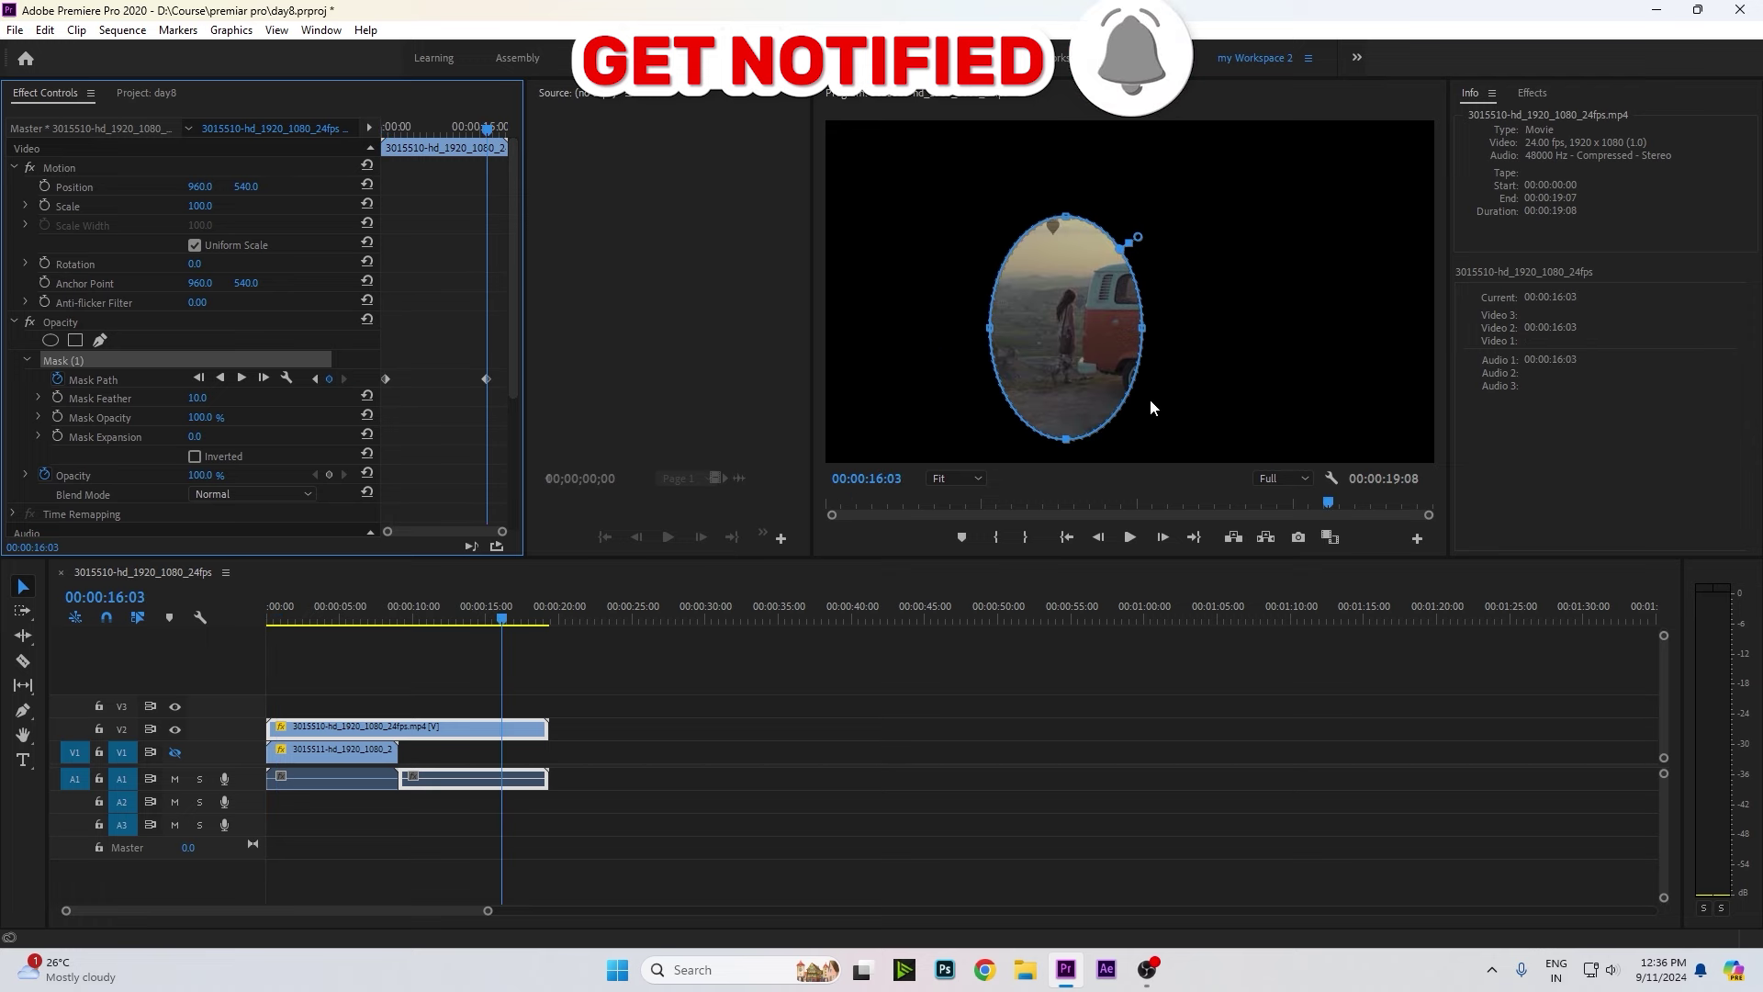
{"action": "left_click_drag", "start_coordinate": [1065, 439], "coordinate": [1065, 401]}
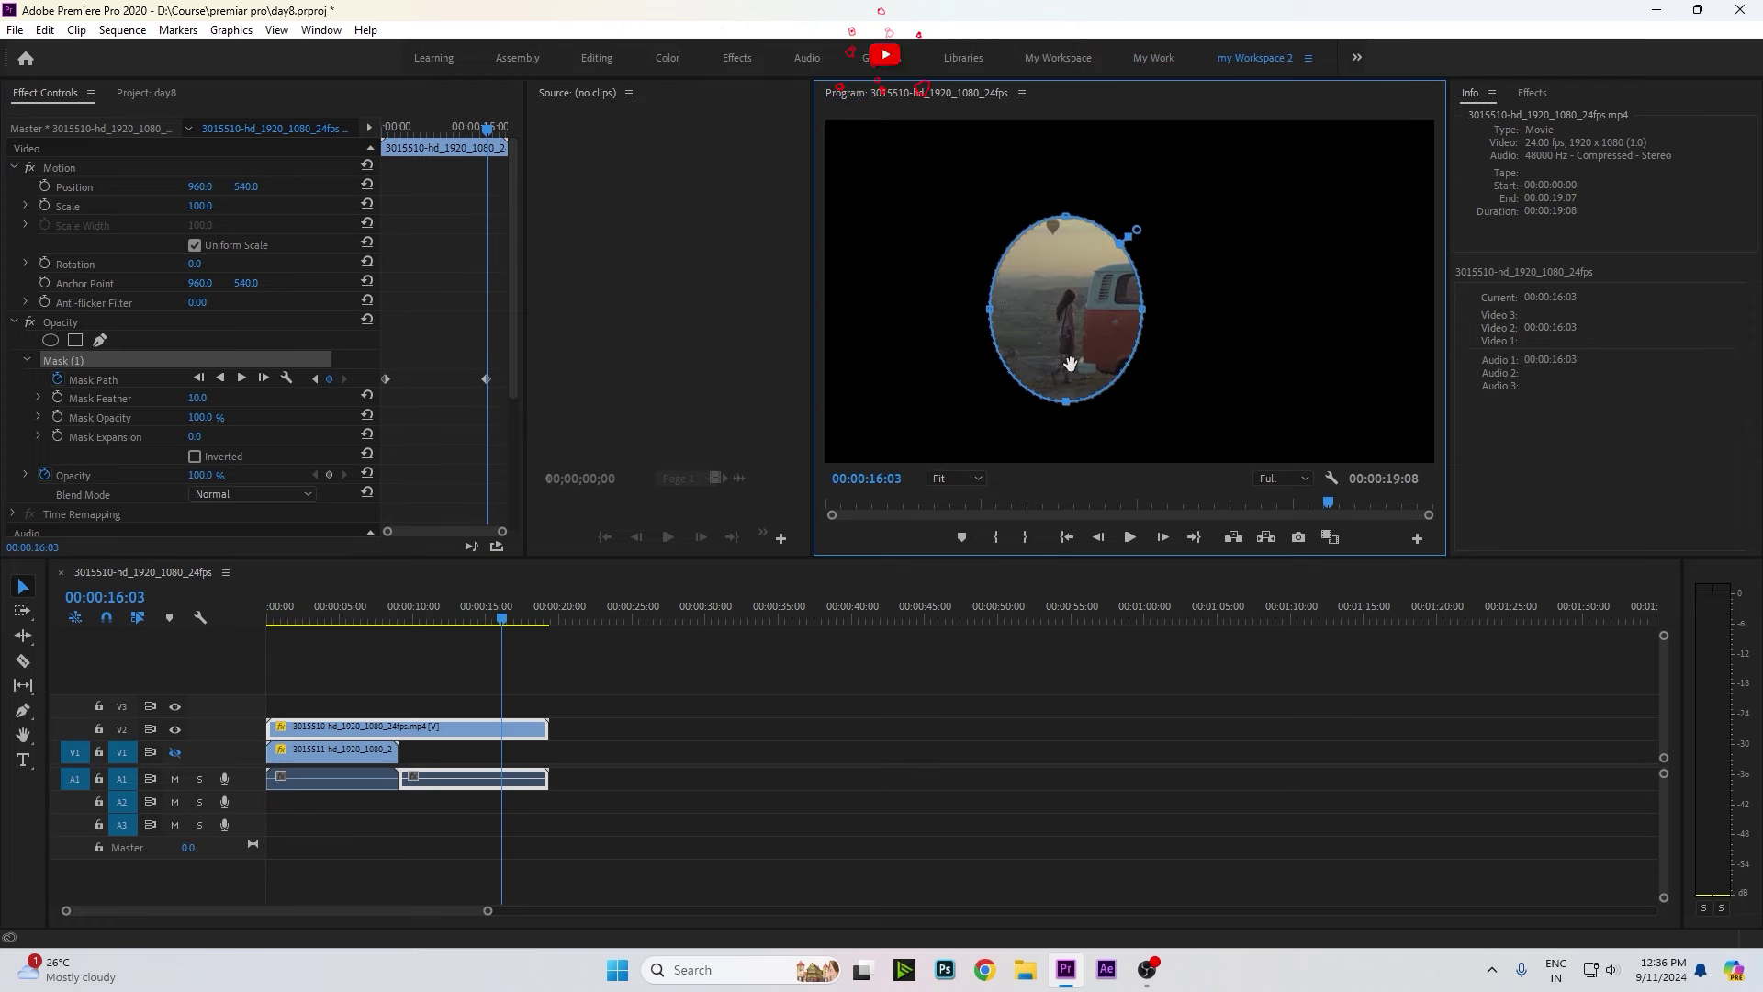
{"action": "left_click_drag", "start_coordinate": [1065, 217], "coordinate": [1072, 276]}
{"action": "left_click_drag", "start_coordinate": [478, 620], "coordinate": [344, 630]}
Preview the mask animation, then select the van clip's mask.
{"action": "key", "text": "space"}
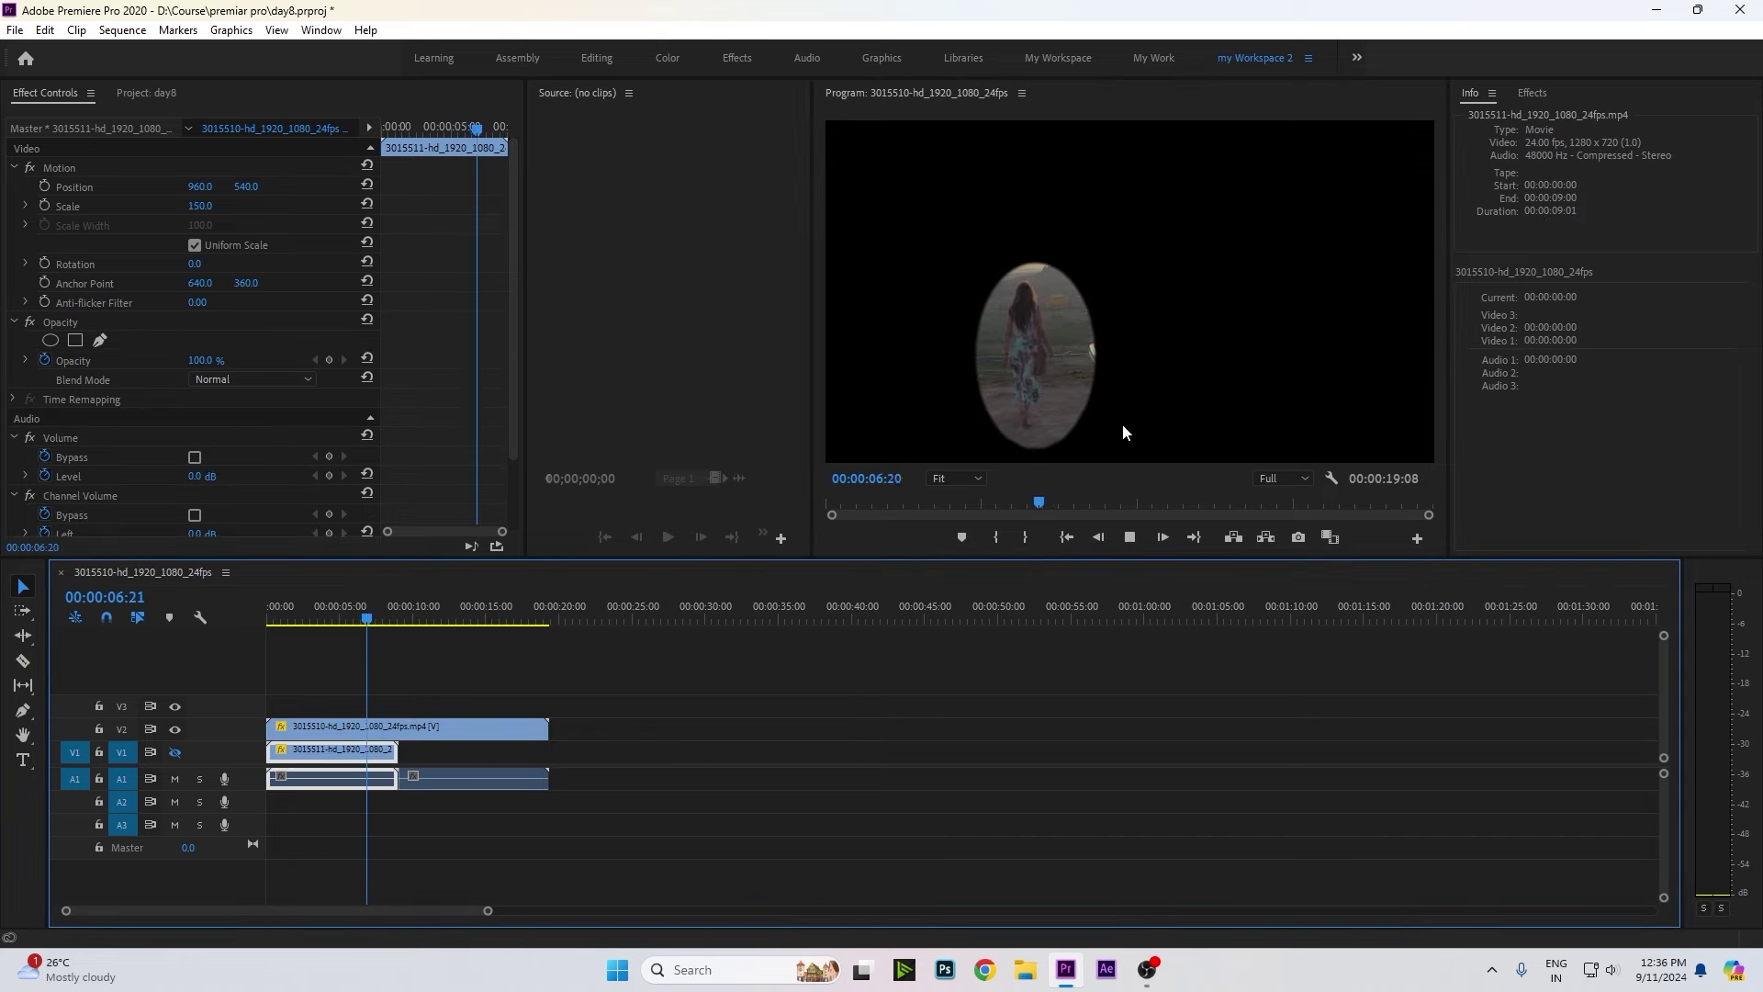
{"action": "left_click_drag", "start_coordinate": [377, 621], "coordinate": [319, 621]}
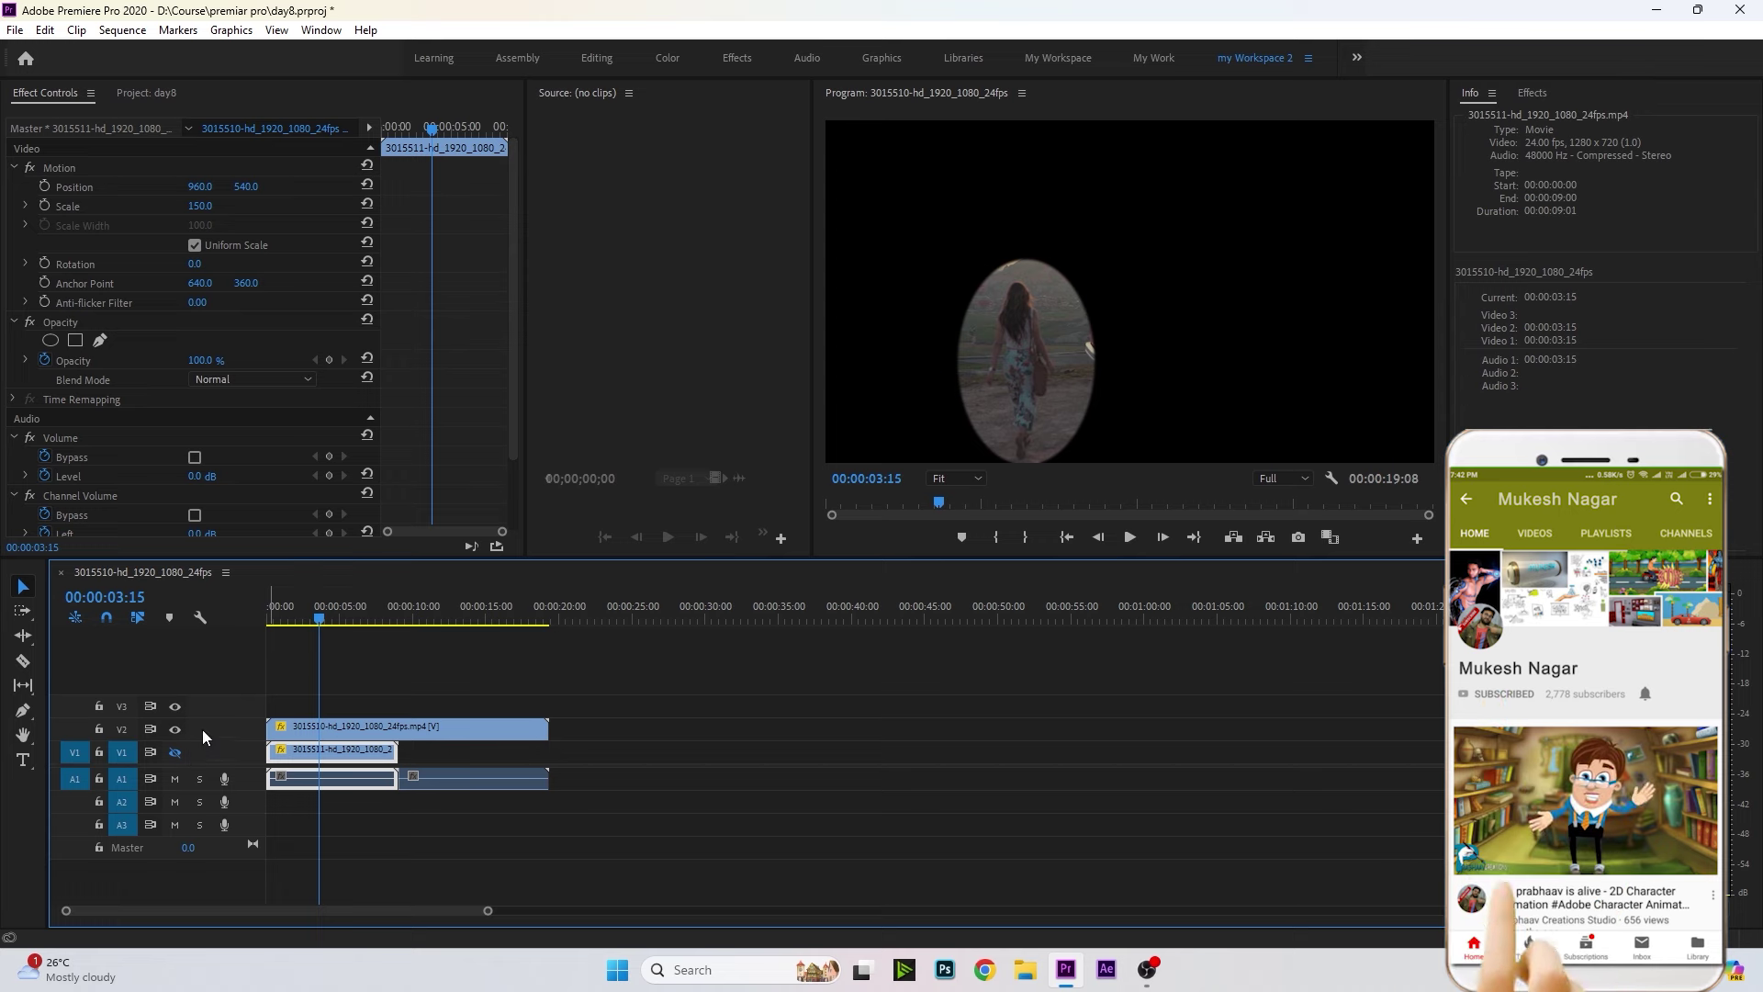
{"action": "left_click", "coordinate": [367, 727]}
{"action": "left_click", "coordinate": [73, 361]}
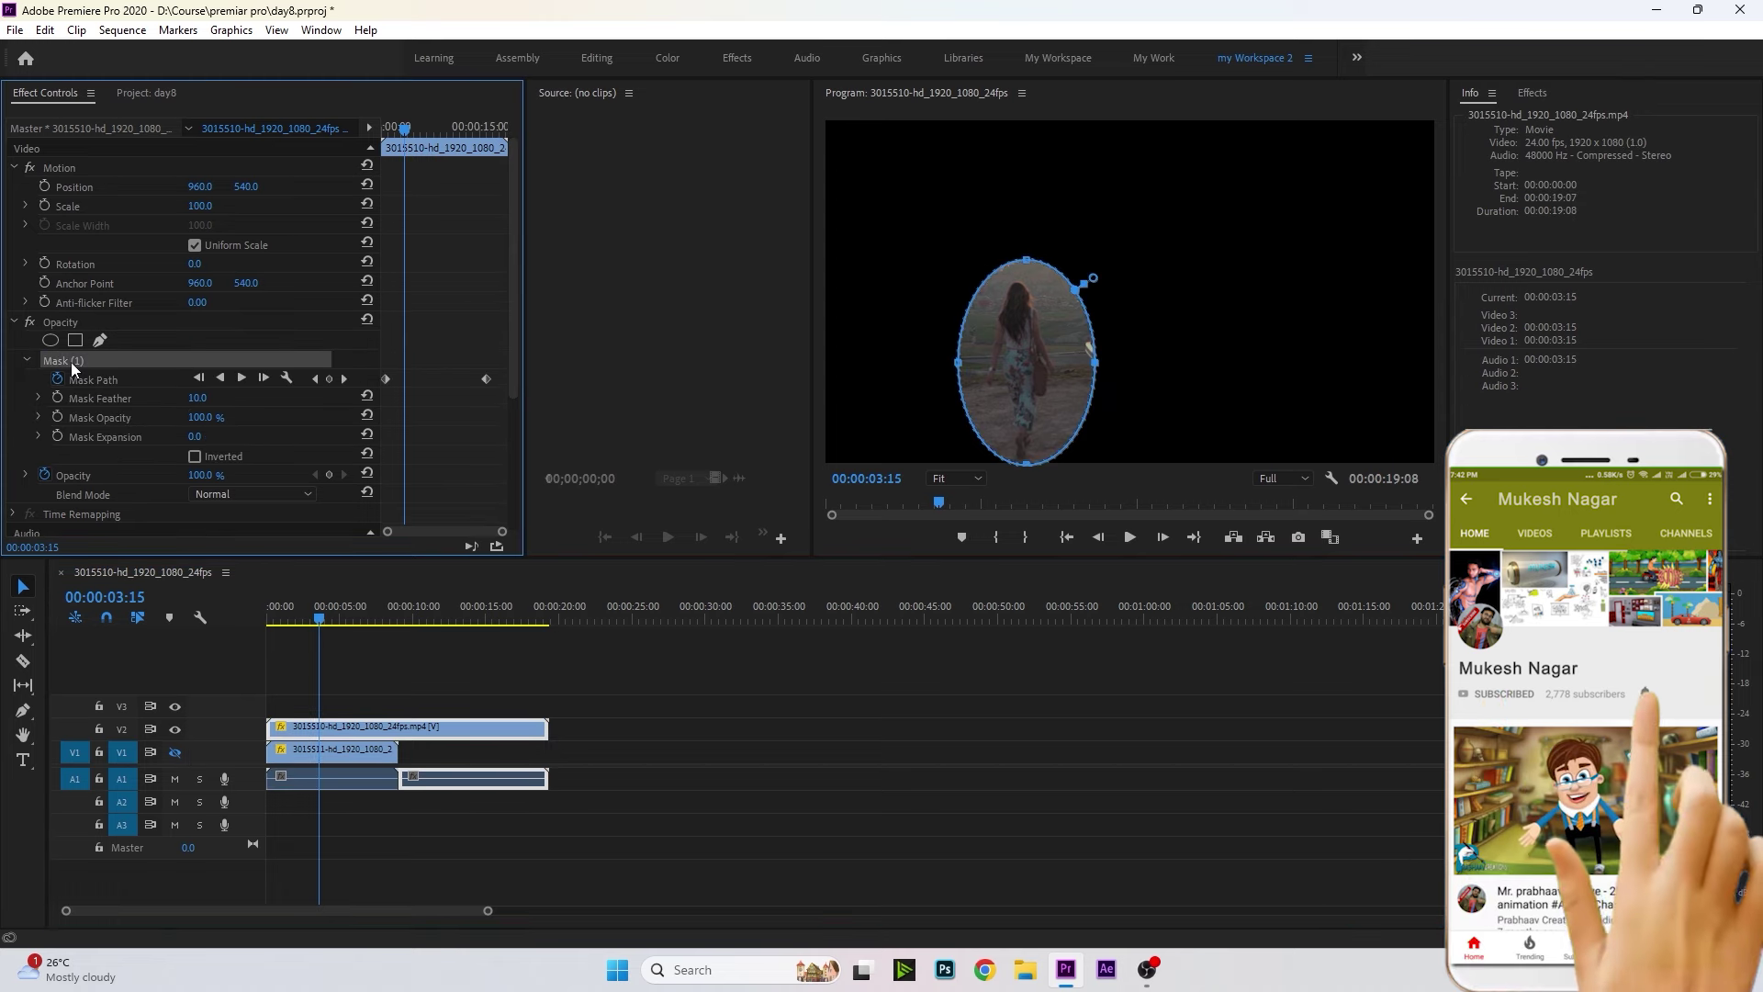
At 00:00, place the first two pen mask points along the van's rear.
{"action": "left_click", "coordinate": [315, 621]}
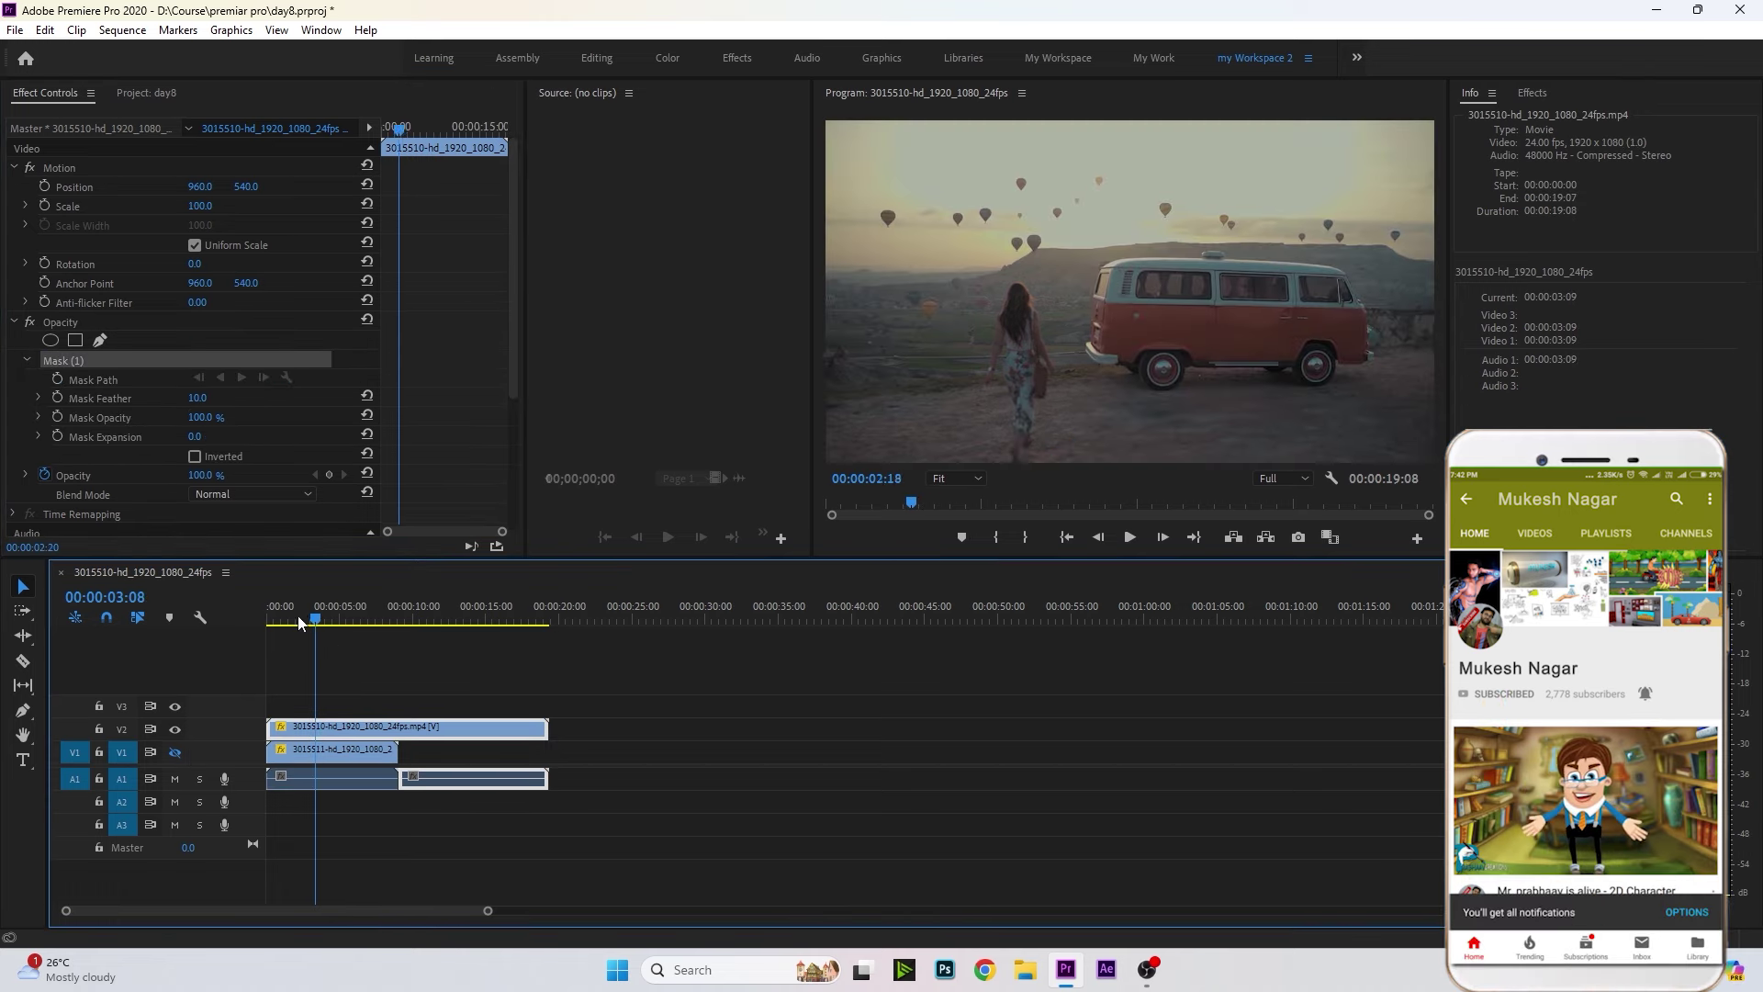
{"action": "key", "text": "Home"}
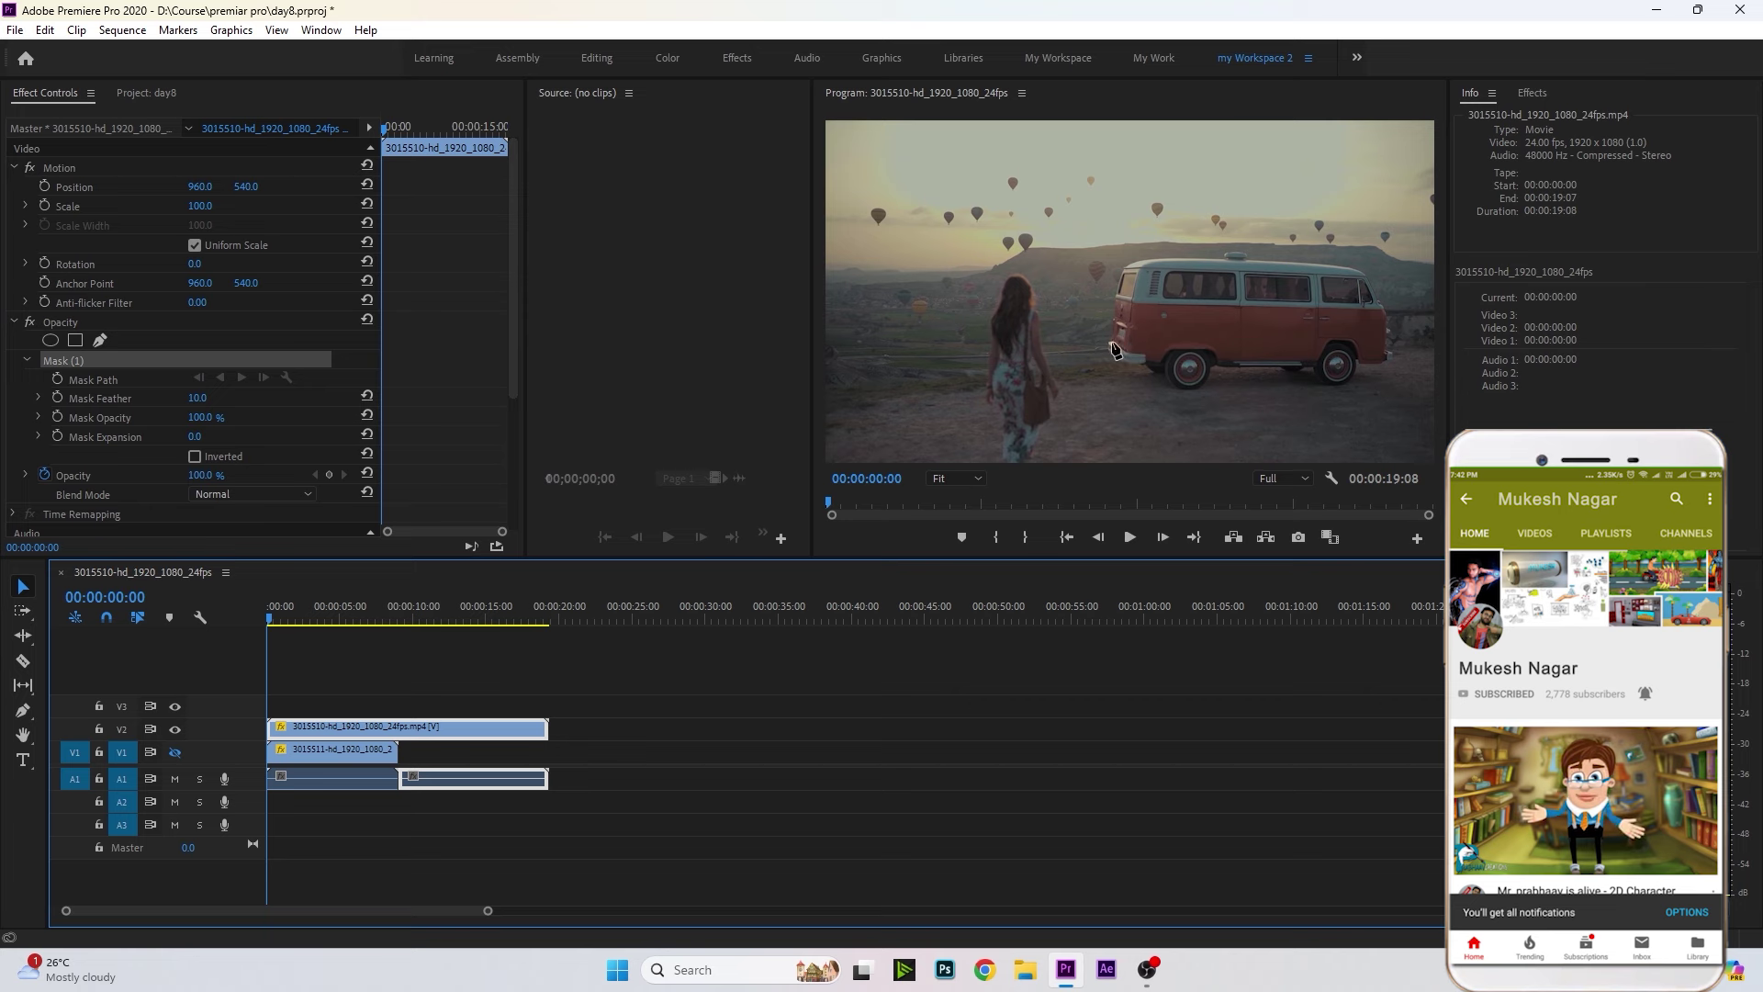
{"action": "left_click", "coordinate": [1112, 343]}
{"action": "left_click", "coordinate": [1121, 272]}
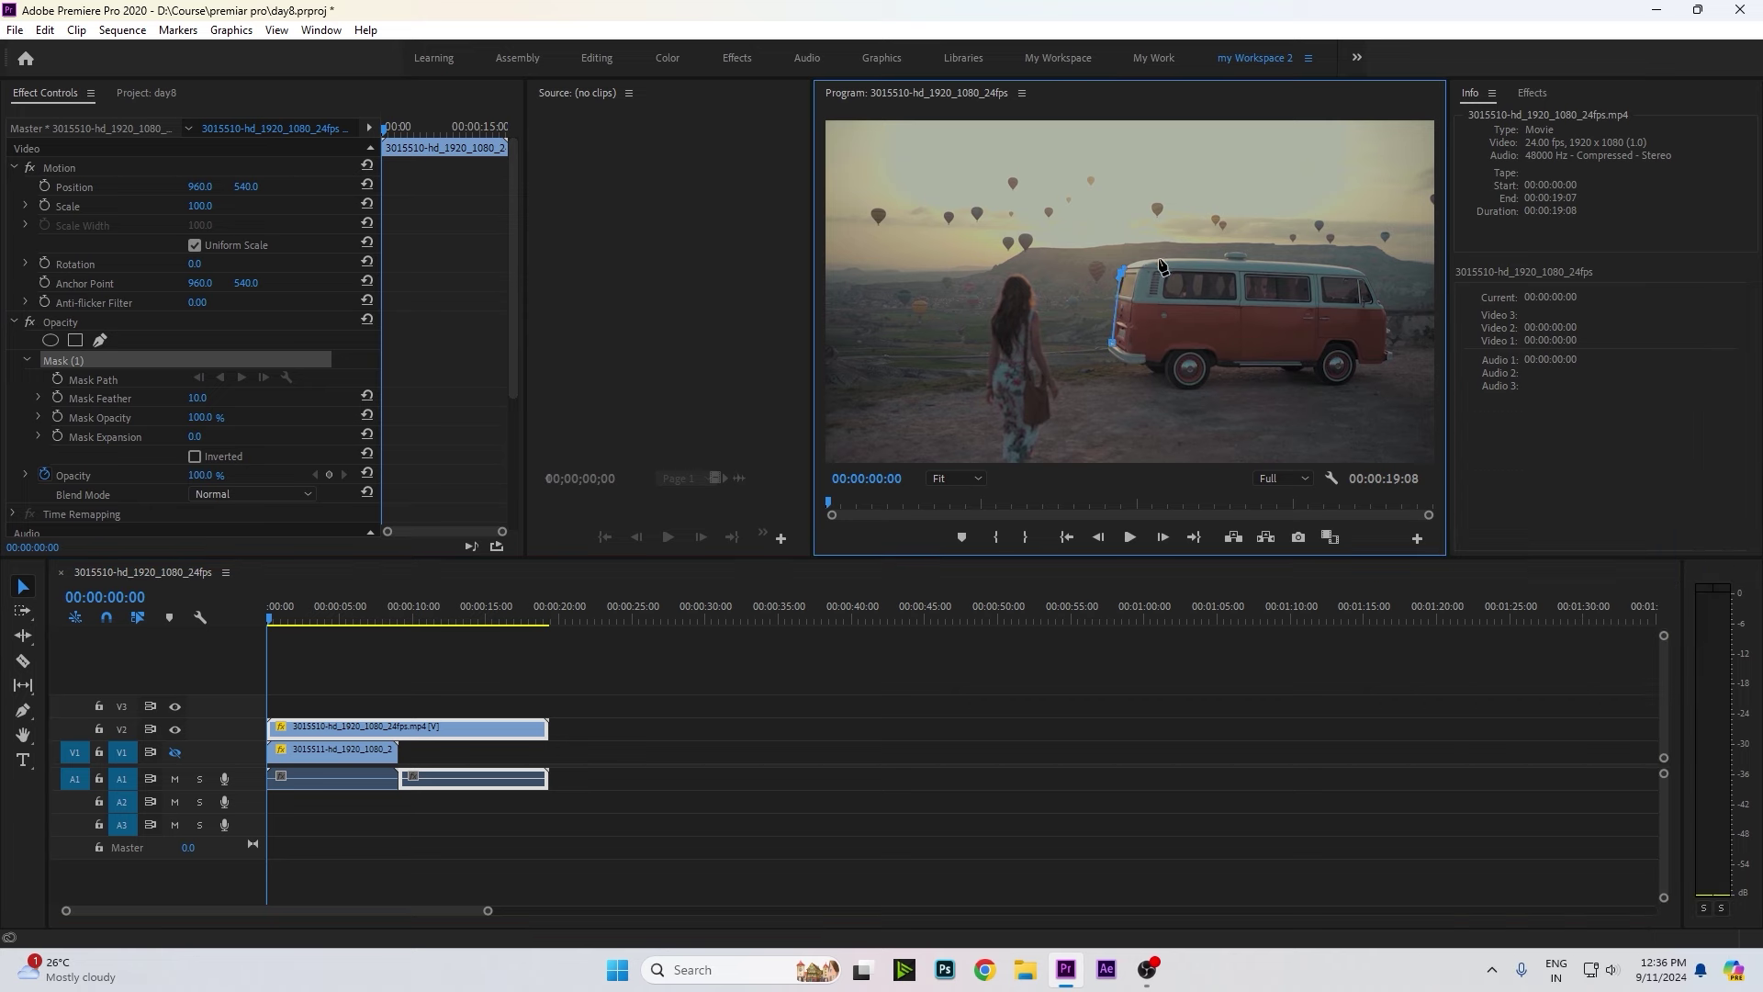
Trace the rest of the van's roof, back, wheels and front with pen points, closing the mask.
{"action": "left_click_drag", "start_coordinate": [1160, 259], "coordinate": [1182, 259]}
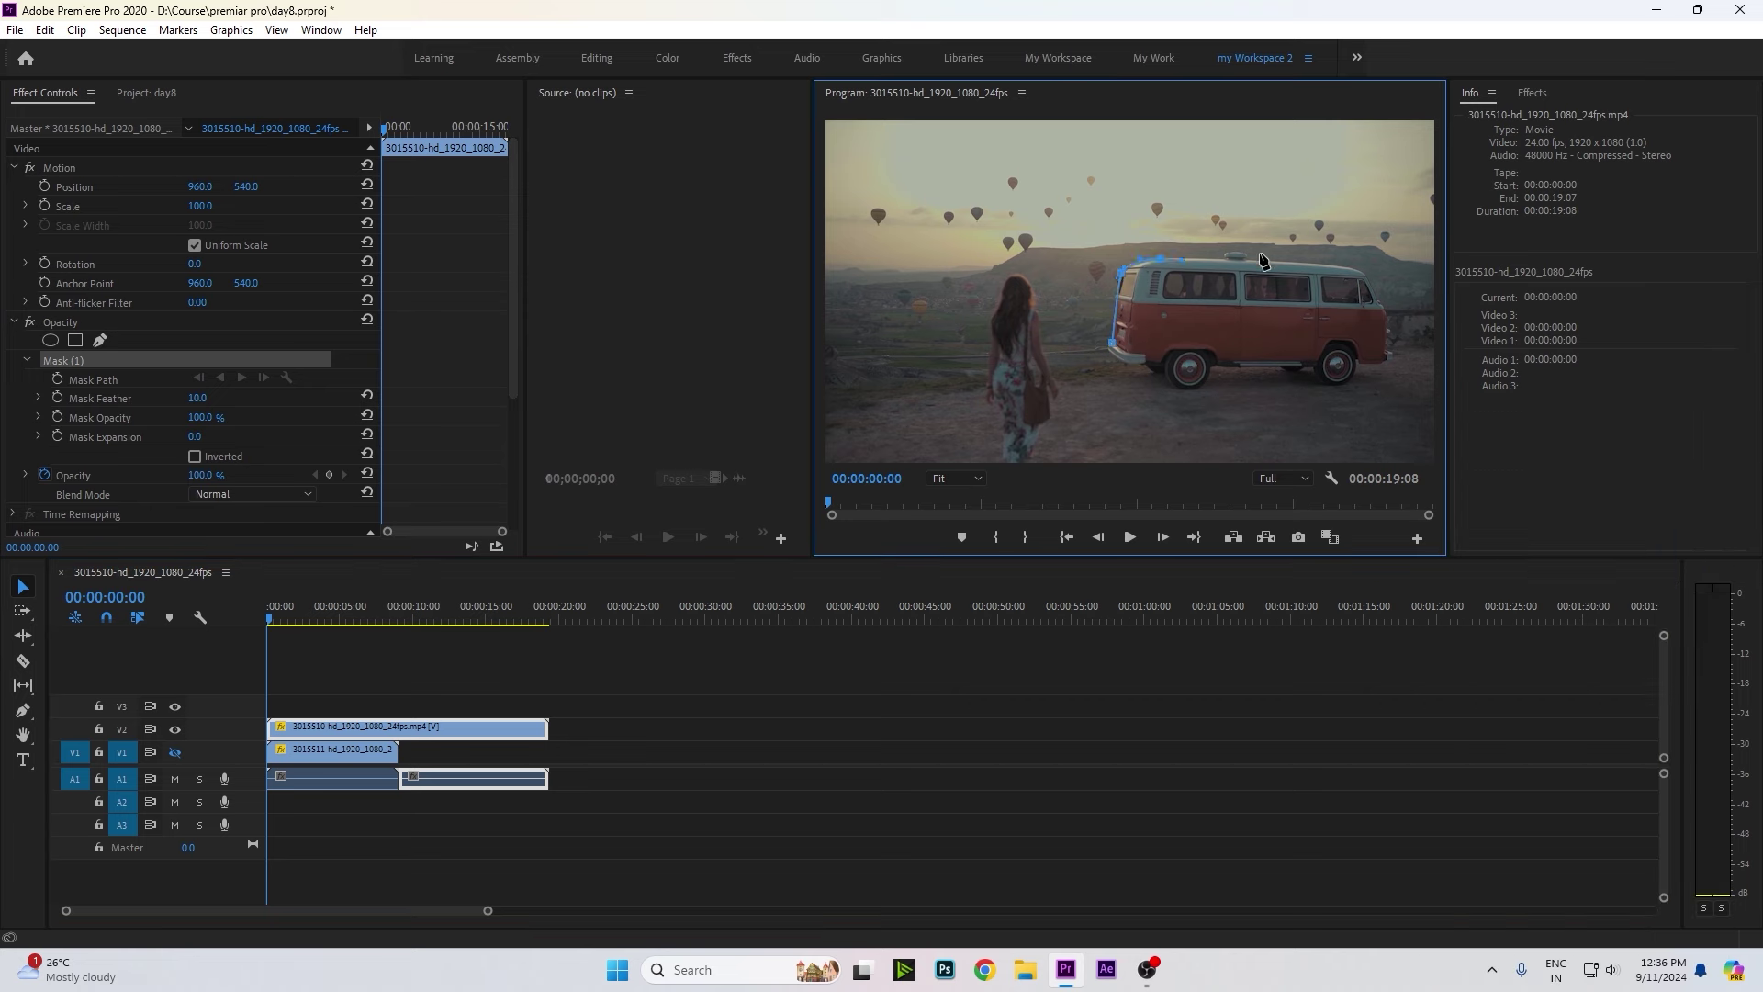
{"action": "left_click", "coordinate": [1362, 271]}
{"action": "left_click", "coordinate": [1386, 312]}
{"action": "left_click", "coordinate": [1387, 364]}
{"action": "left_click", "coordinate": [1358, 365]}
{"action": "left_click", "coordinate": [1212, 368]}
{"action": "left_click_drag", "start_coordinate": [1186, 393], "coordinate": [1166, 387]}
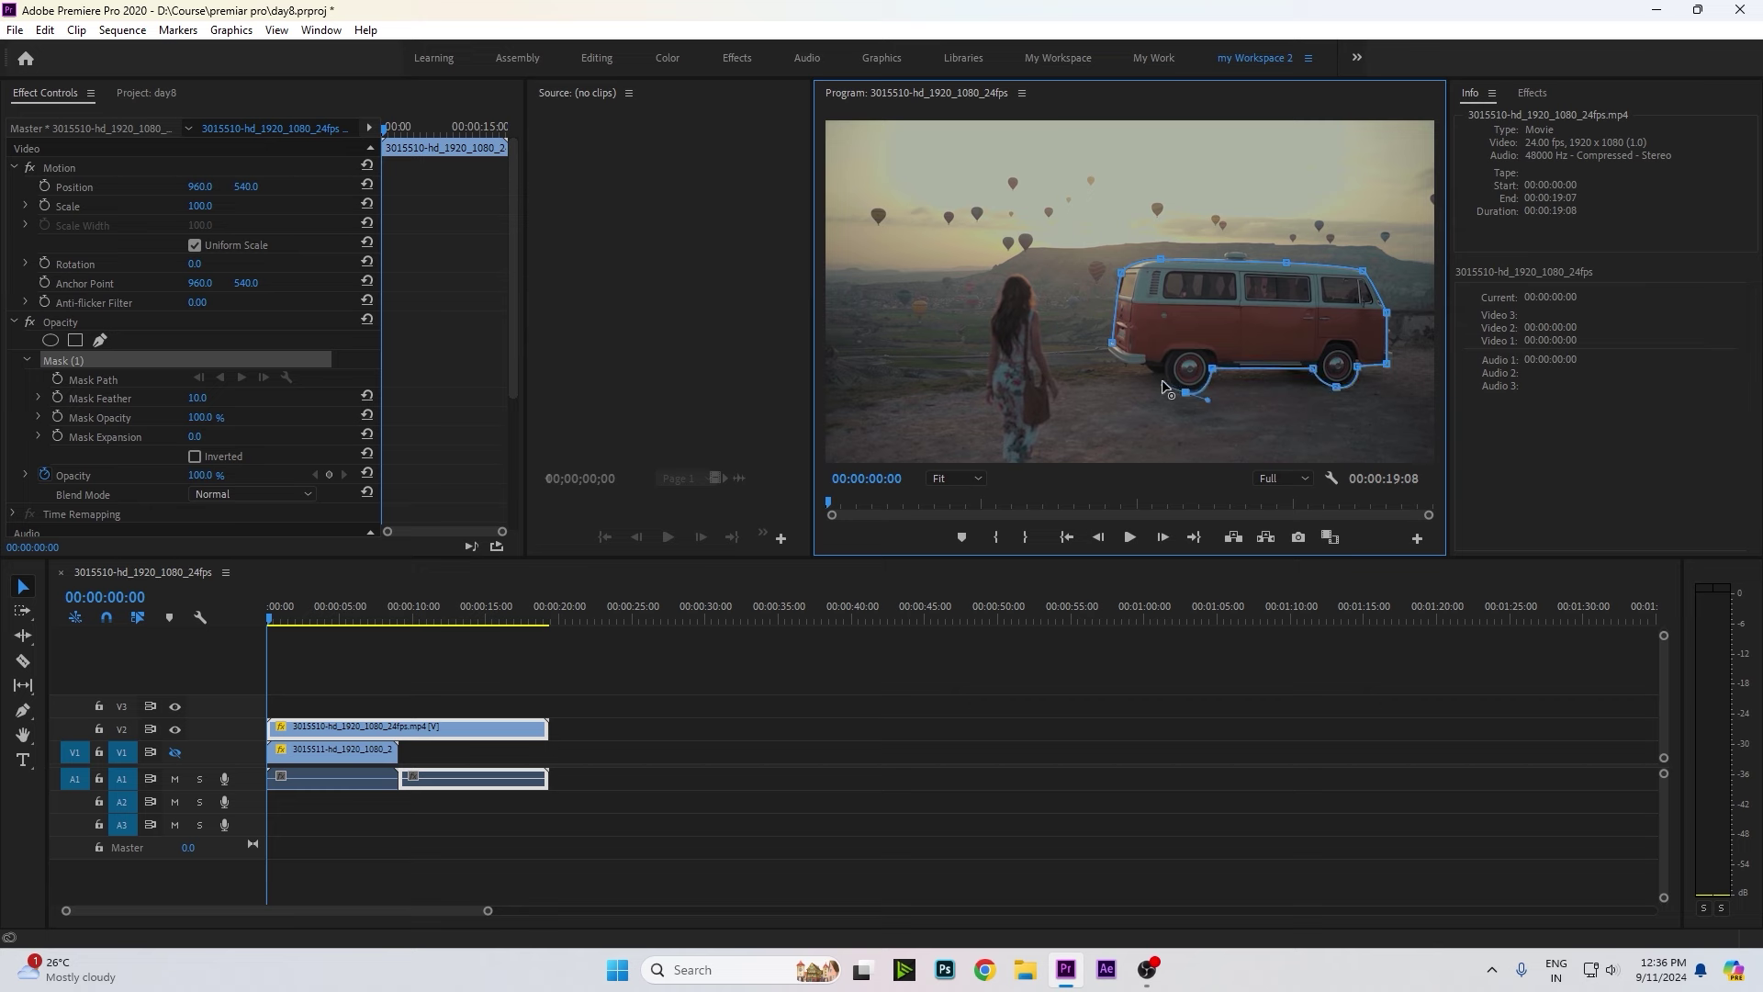
{"action": "left_click", "coordinate": [1159, 370]}
{"action": "left_click", "coordinate": [1130, 362]}
{"action": "left_click", "coordinate": [1112, 344]}
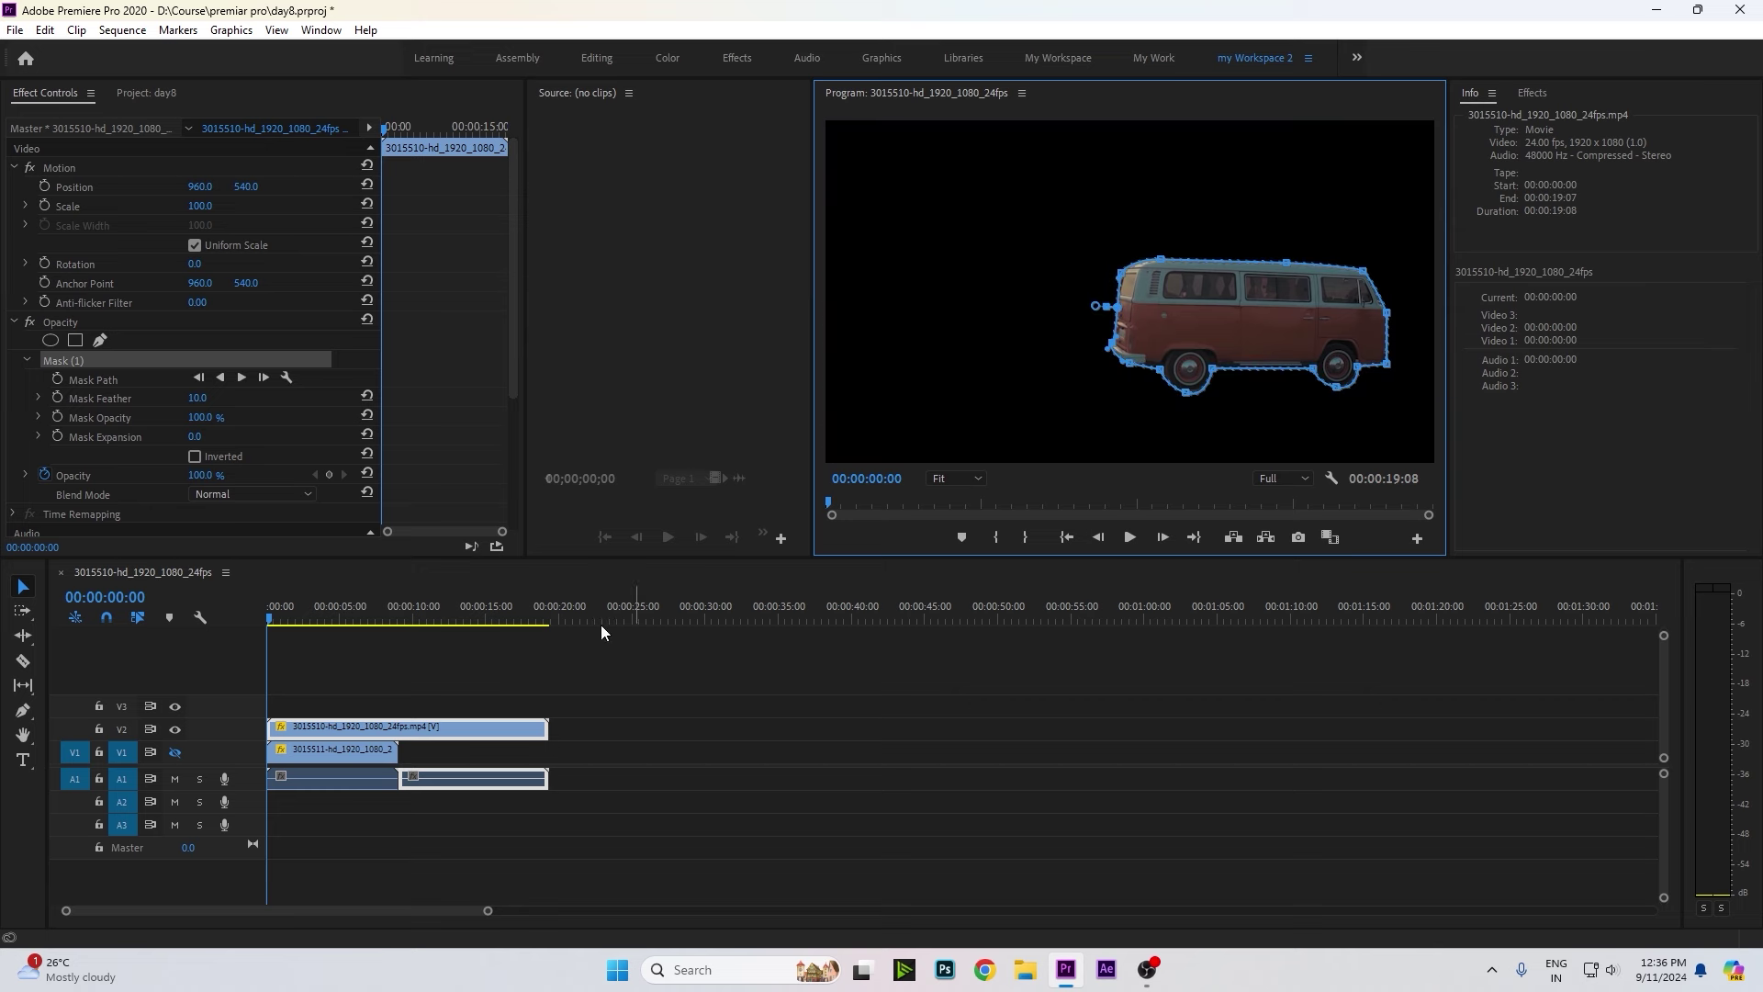
Keyframe the pen mask path at 00:00 and play ahead to 2:09.
{"action": "left_click", "coordinate": [56, 379]}
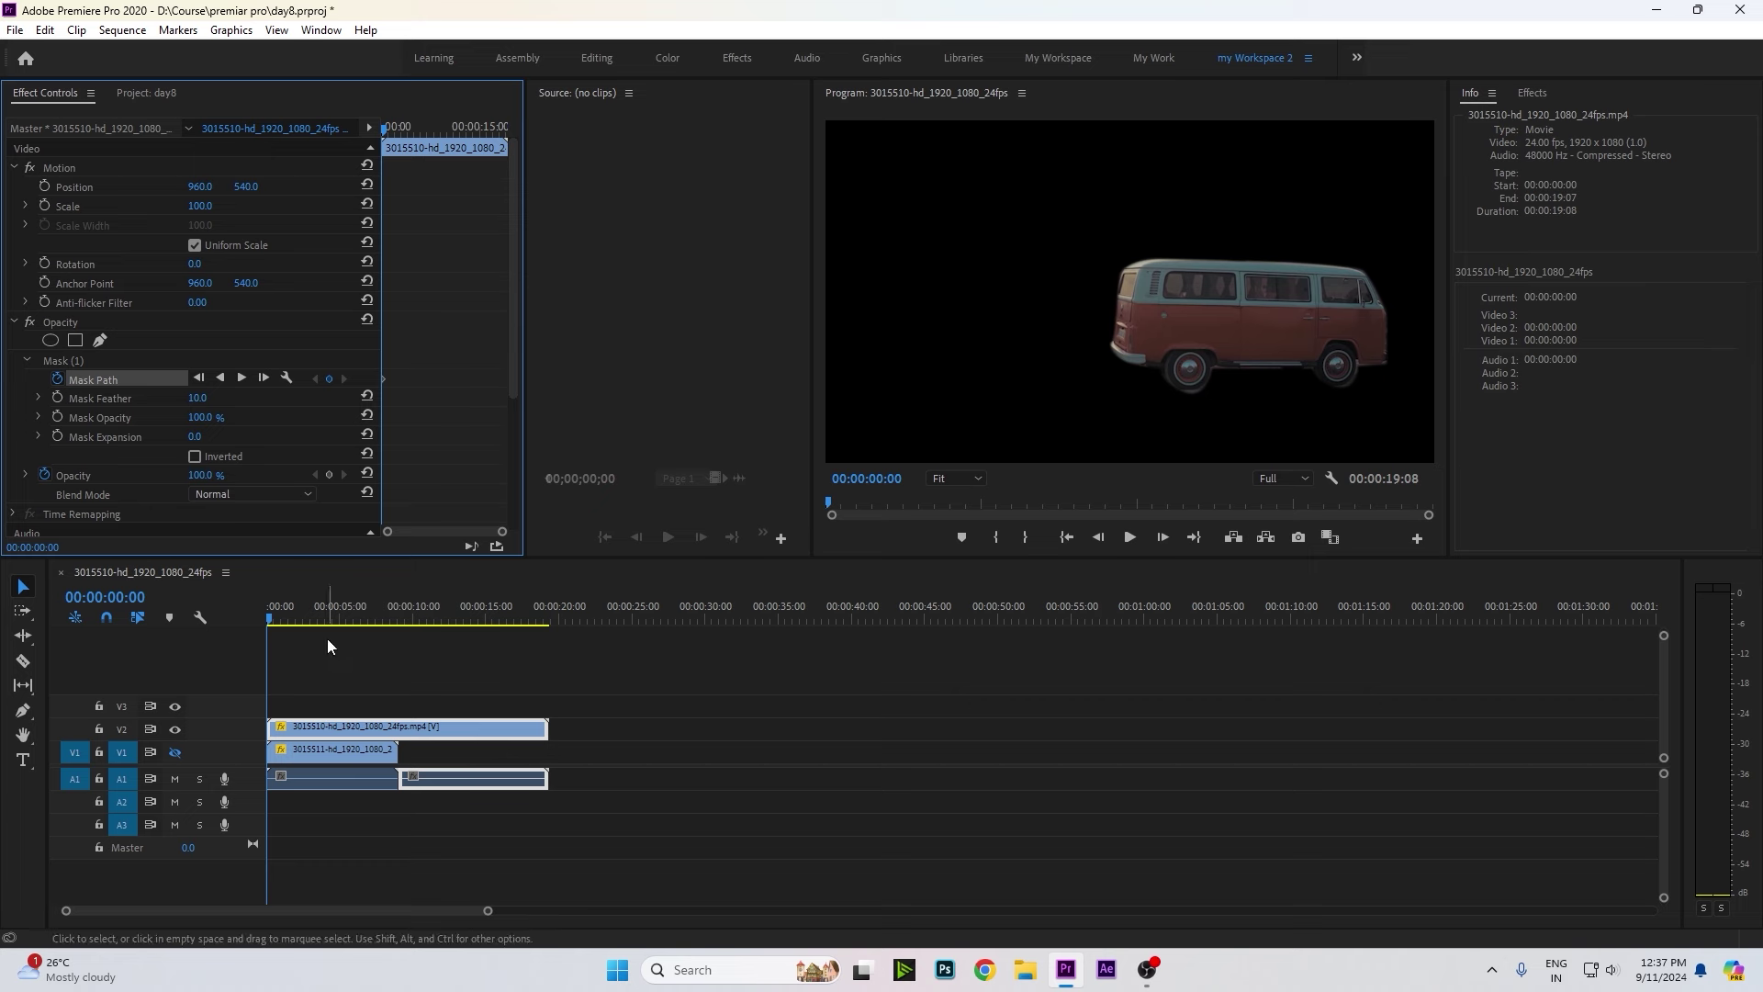
{"action": "key", "text": "space"}
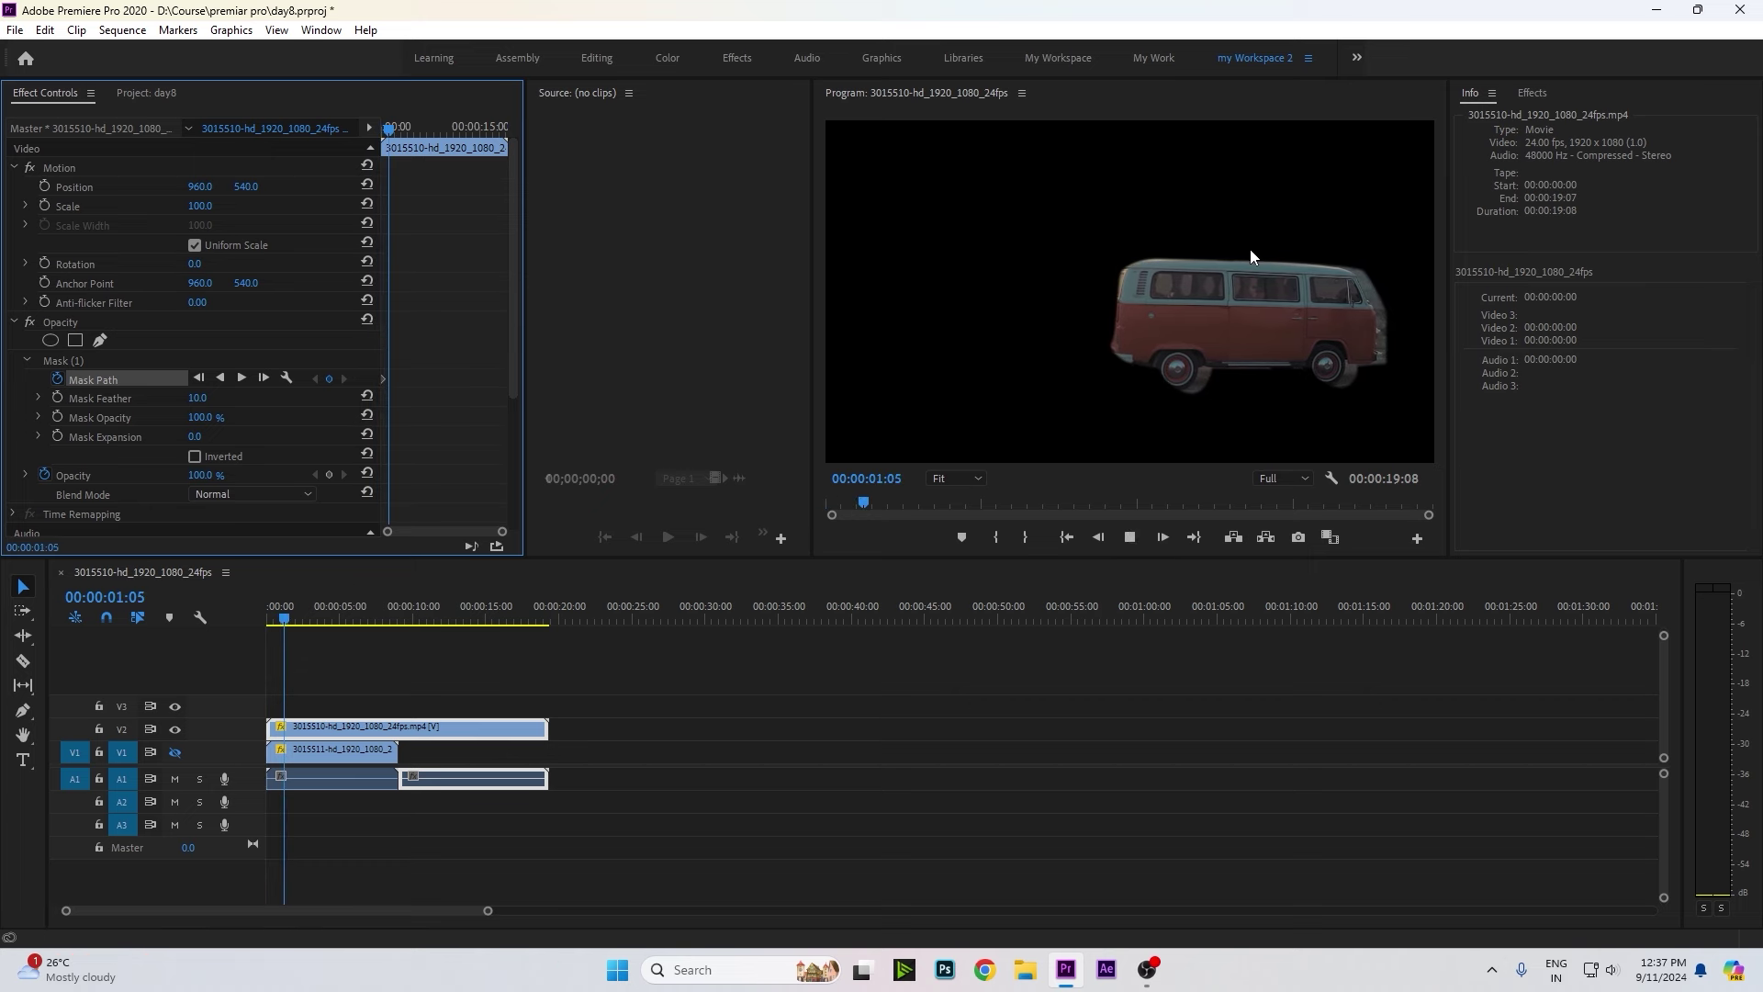
{"action": "key", "text": "space"}
At 2:09, select all mask points and nudge them left to follow the van.
{"action": "left_click", "coordinate": [72, 364]}
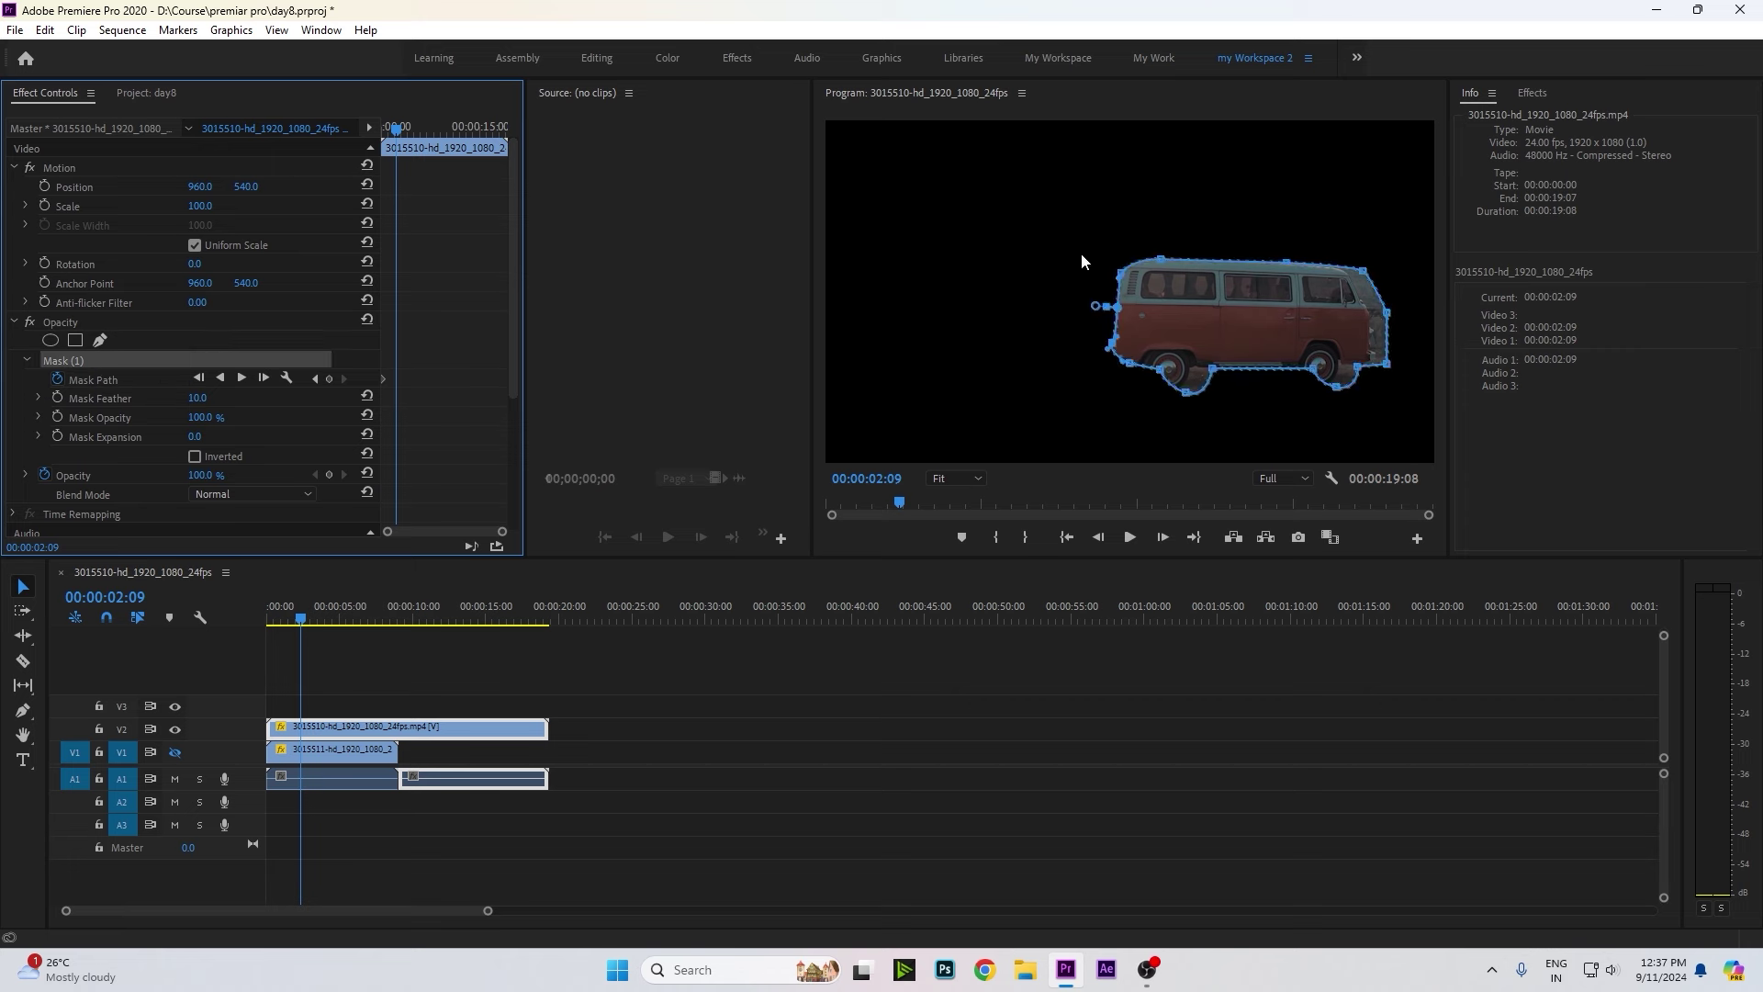
{"action": "left_click_drag", "start_coordinate": [1068, 223], "coordinate": [1415, 419]}
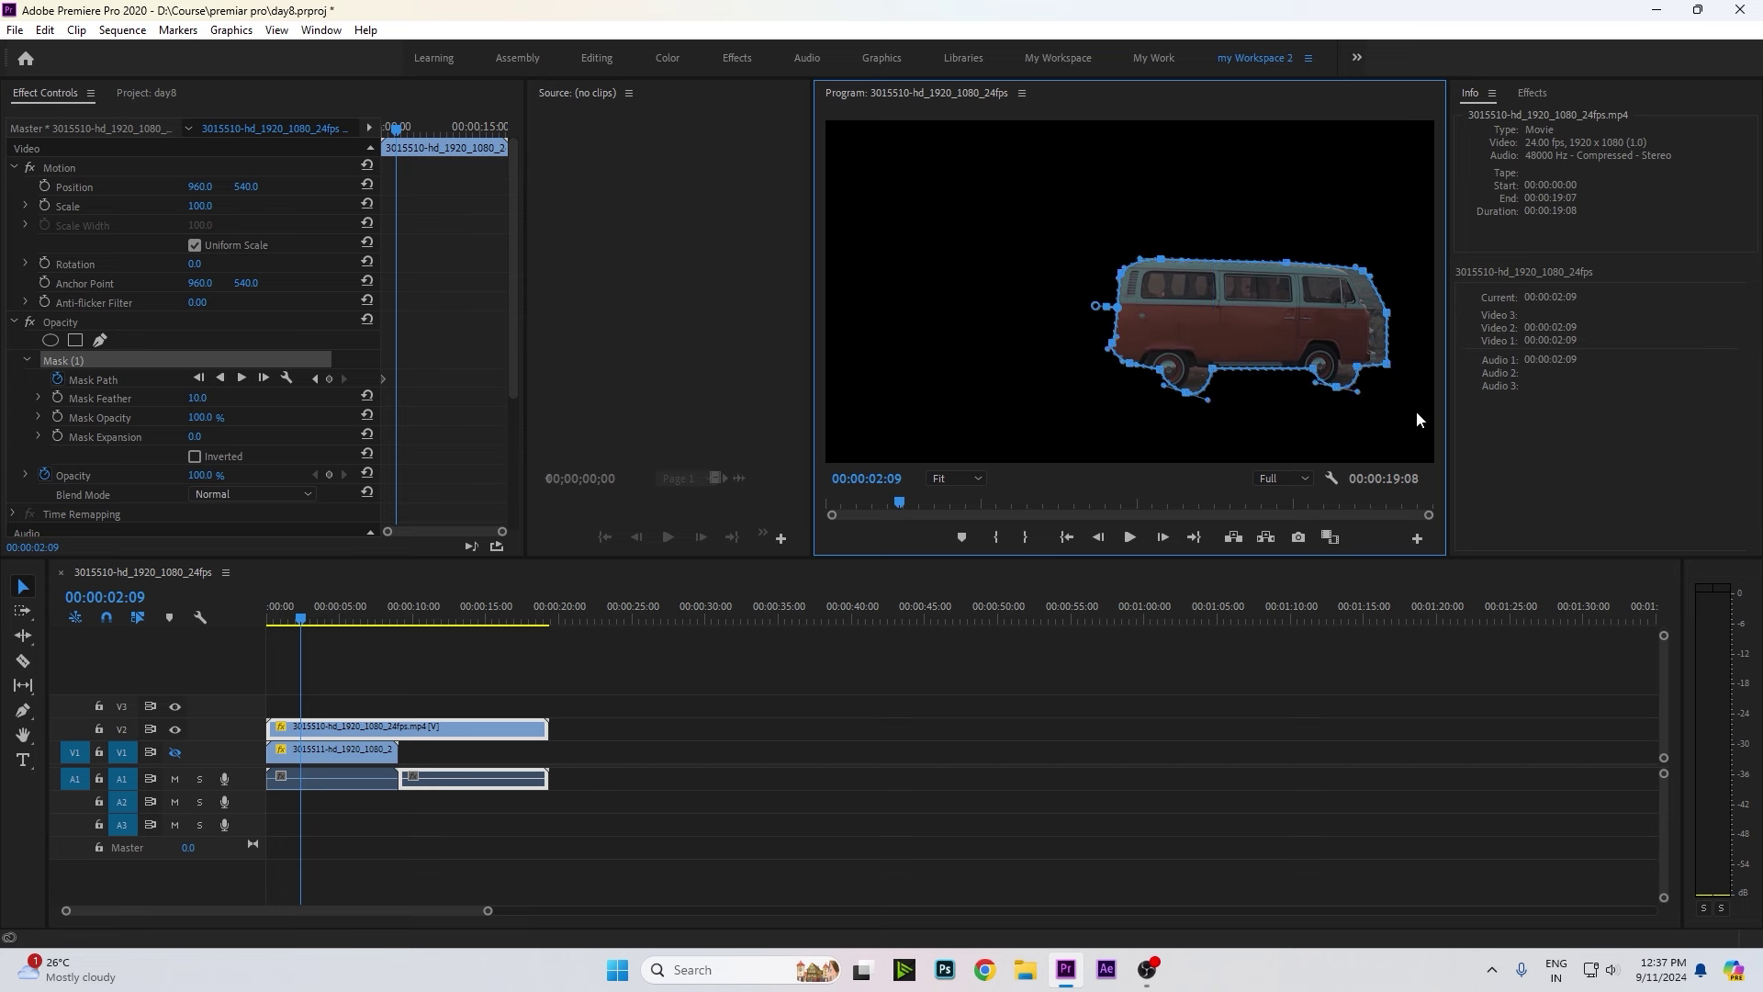
{"action": "key", "text": "Left"}
{"action": "key", "text": "Left"}
{"action": "key", "text": "Left"}
{"action": "key", "text": "Left"}
{"action": "key", "text": "Left"}
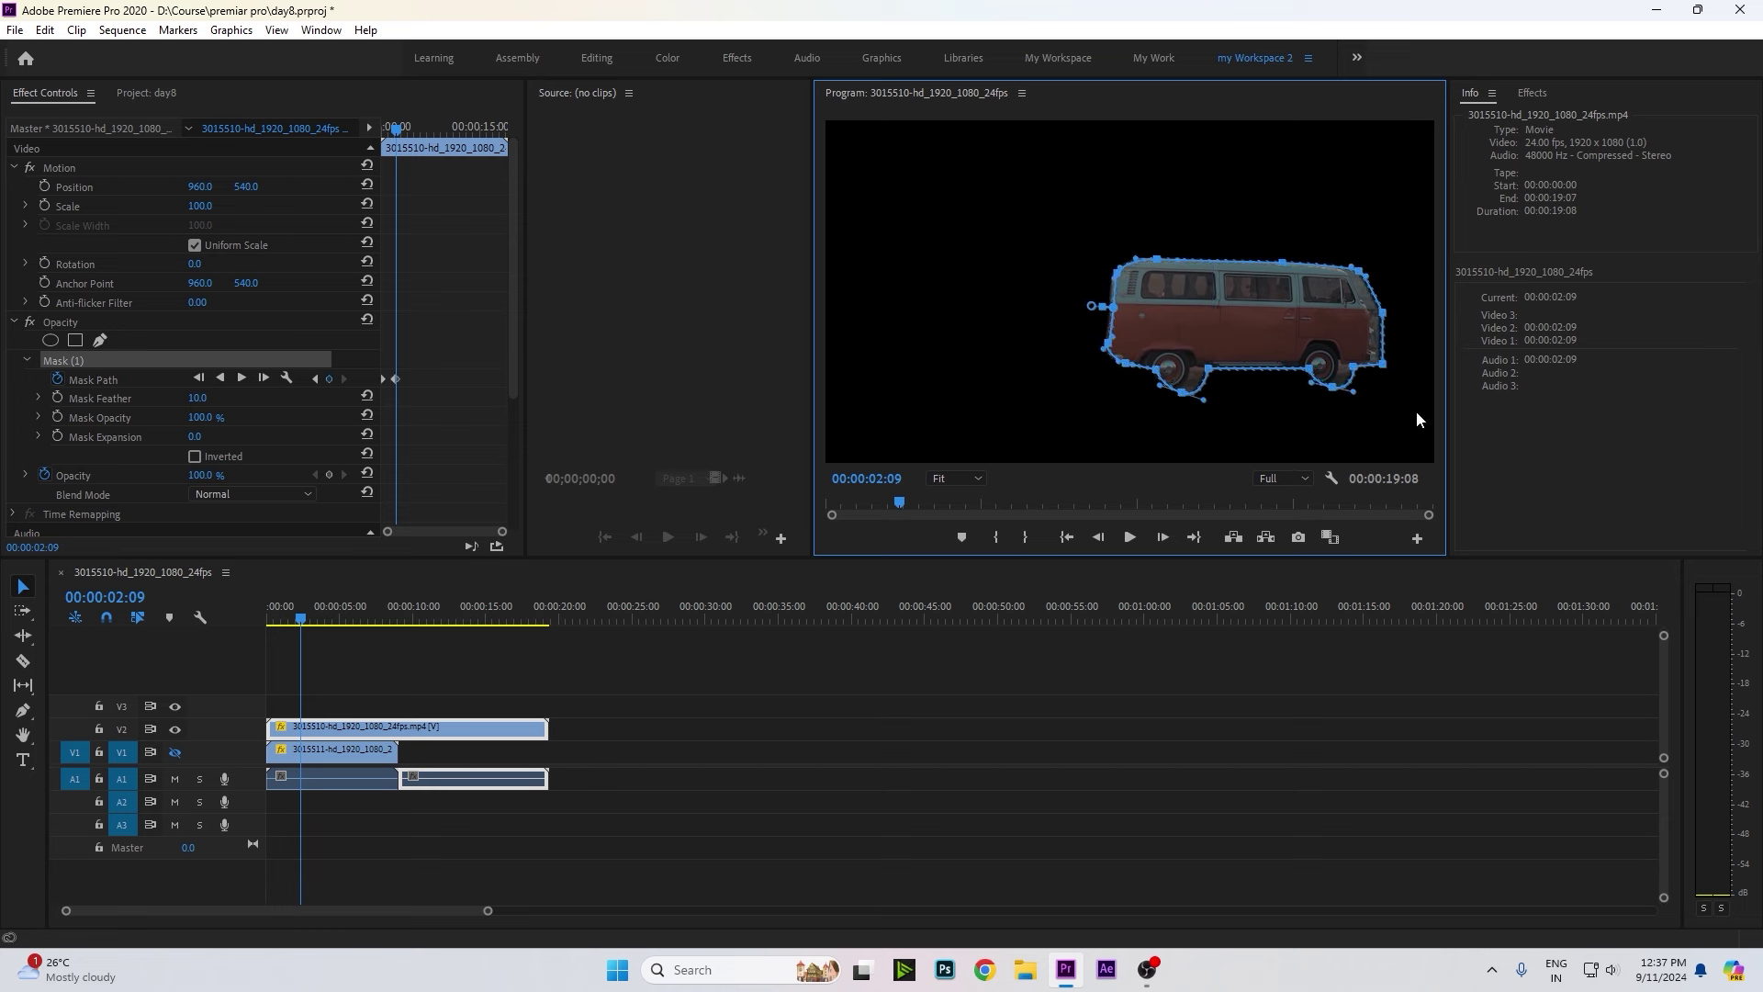
{"action": "key", "text": "Left"}
{"action": "key", "text": "Left"}
{"action": "key", "text": "Left"}
{"action": "key", "text": "Left"}
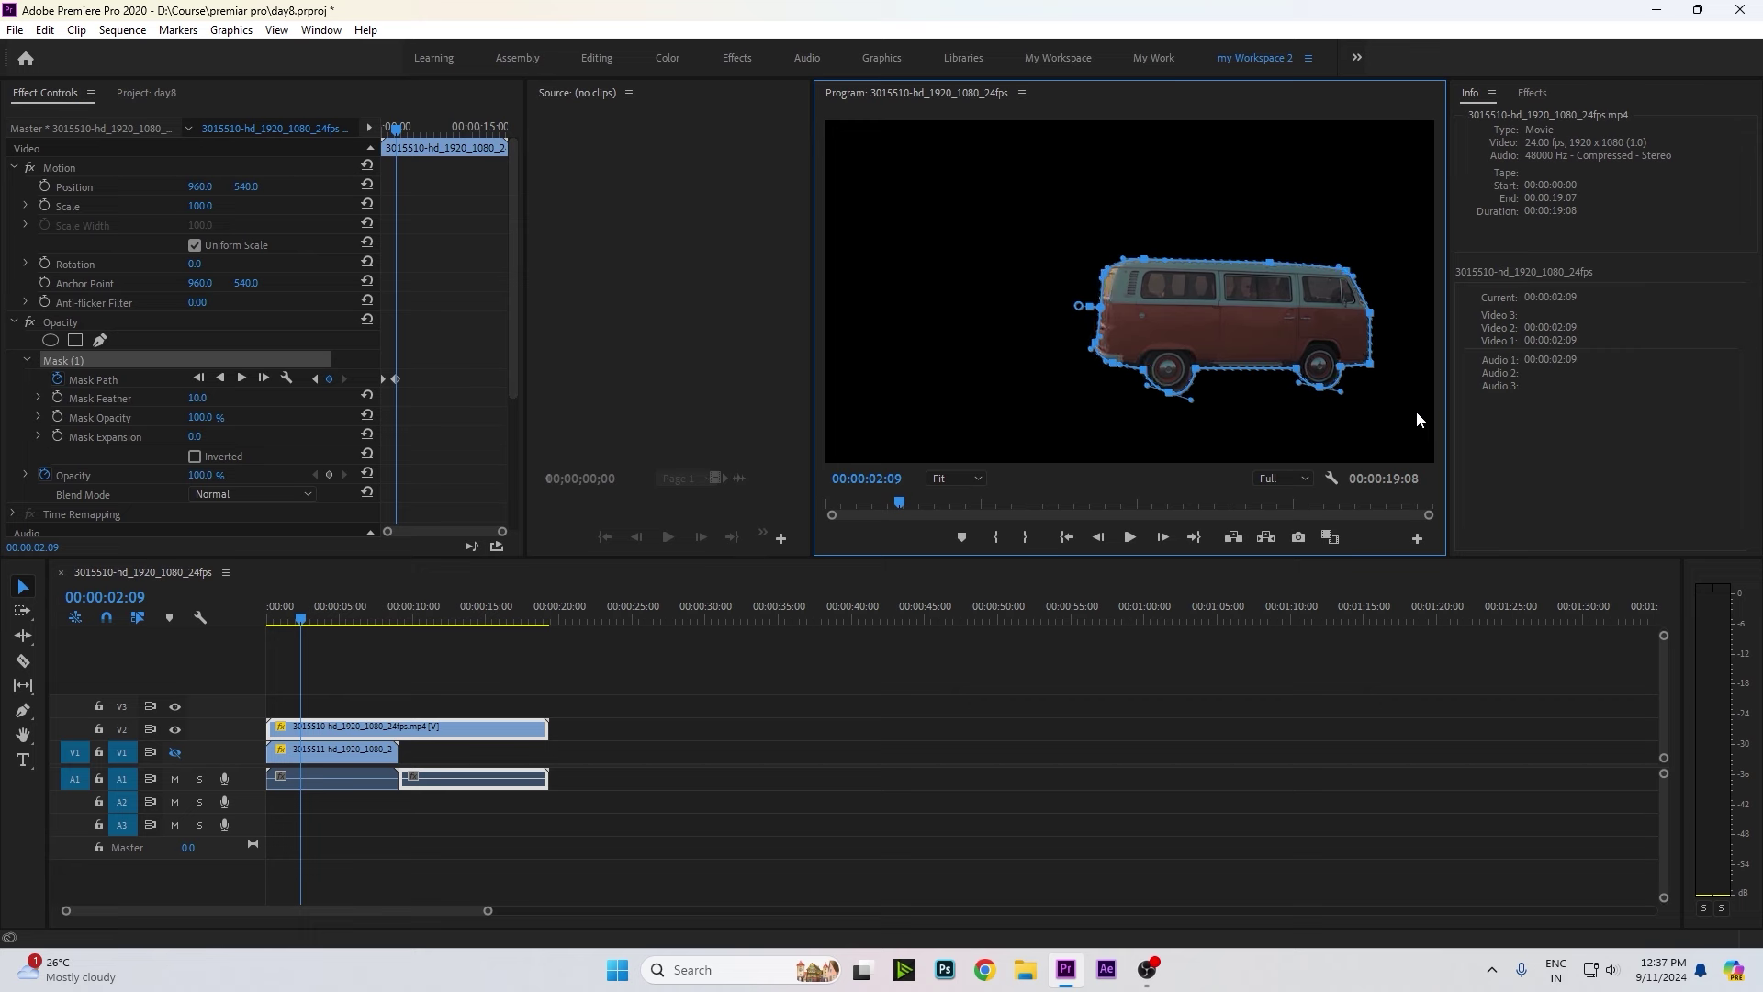
{"action": "key", "text": "Left"}
{"action": "key", "text": "Up"}
{"action": "key", "text": "Up"}
{"action": "key", "text": "Up"}
{"action": "key", "text": "Up"}
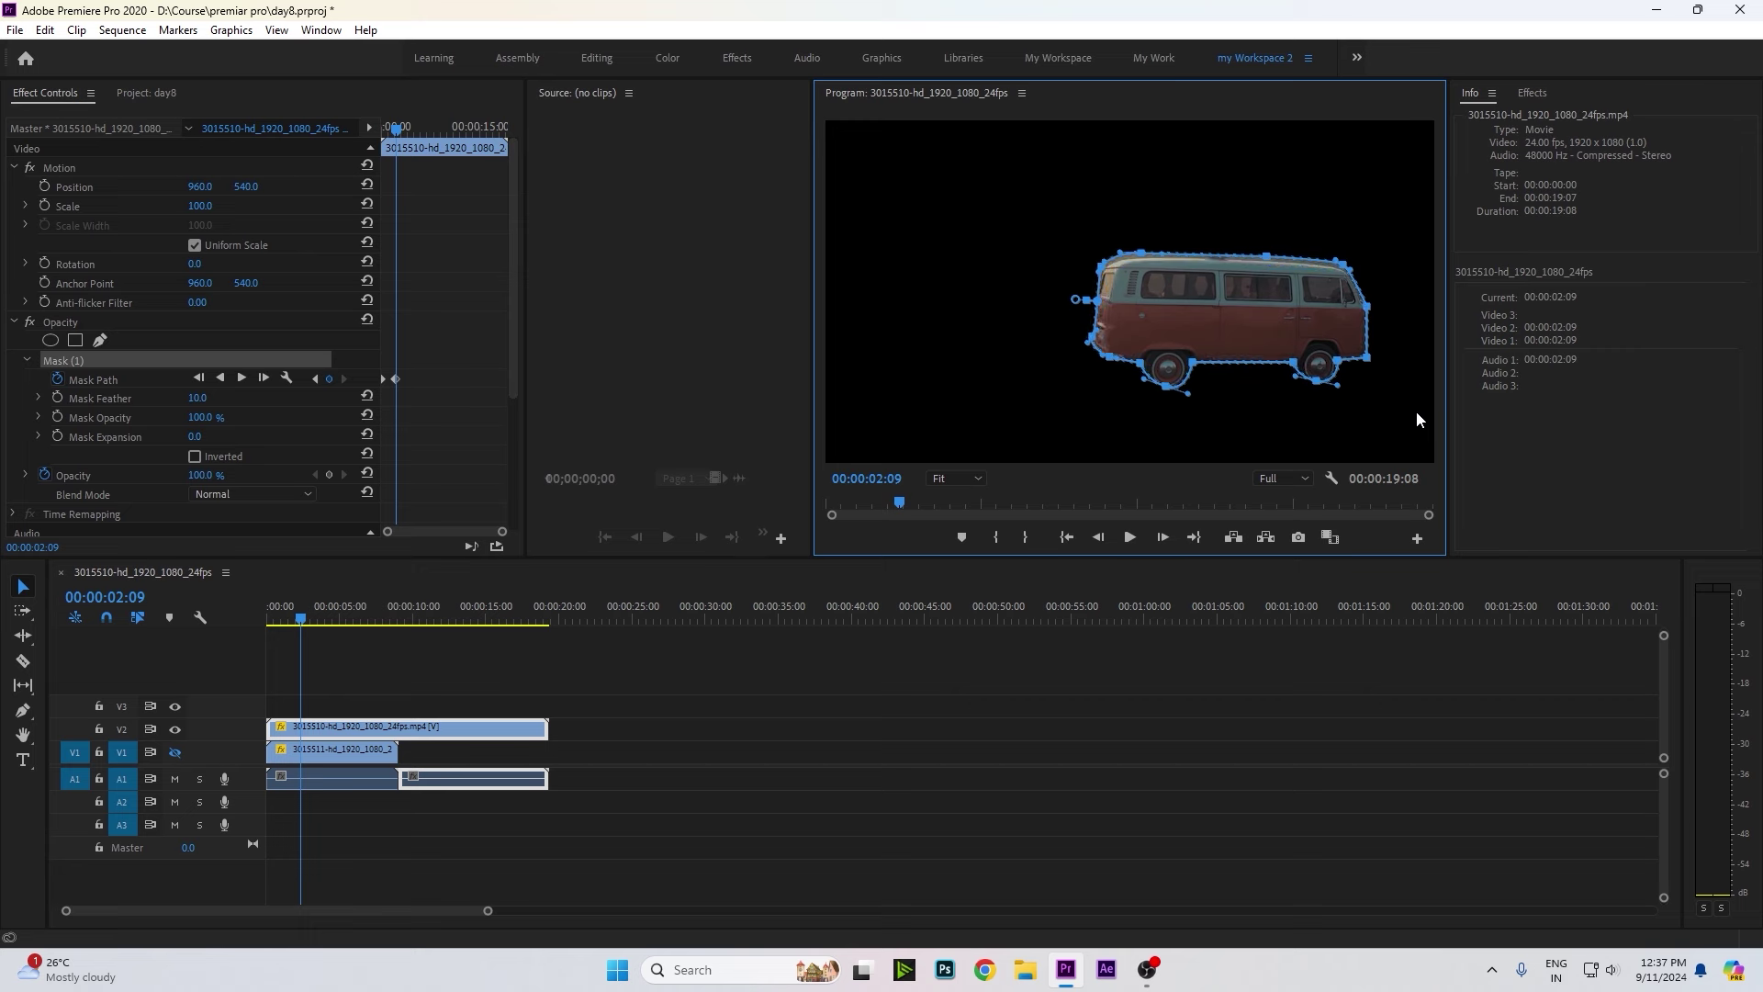
{"action": "key", "text": "Down"}
{"action": "key", "text": "Down"}
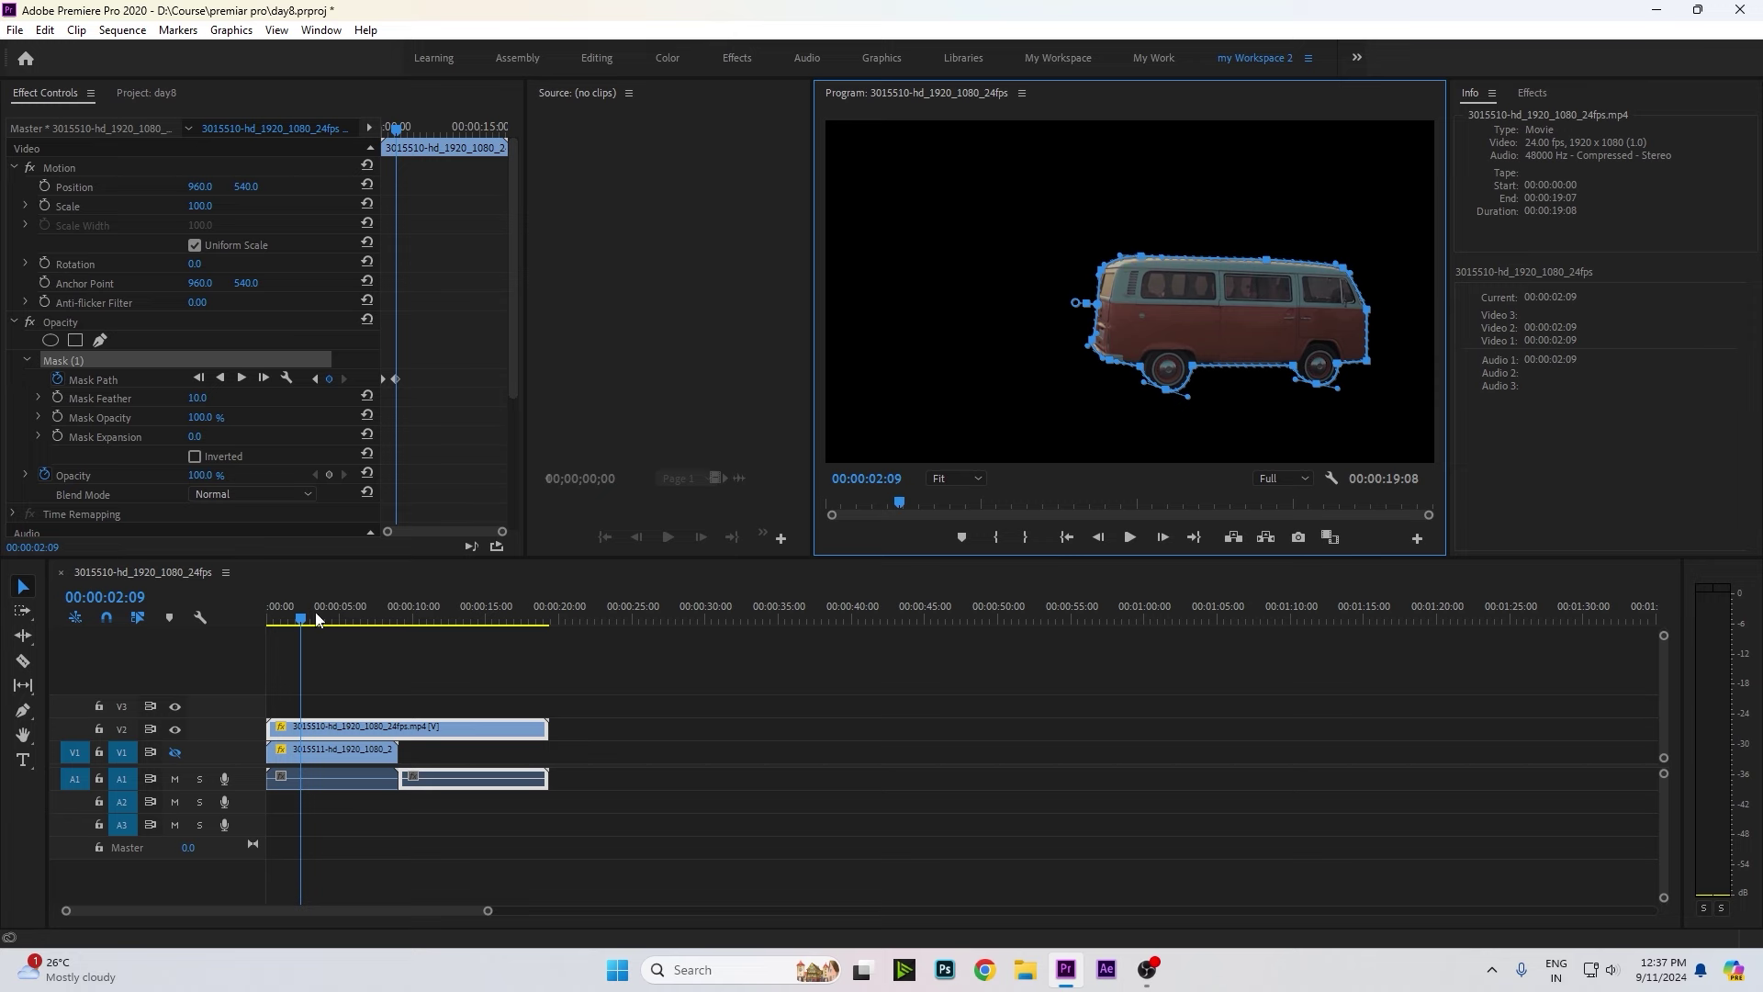
{"action": "mouse_move", "coordinate": [294, 602]}
{"action": "left_mouse_down"}
{"action": "mouse_move", "coordinate": [277, 604]}
{"action": "mouse_move", "coordinate": [361, 601]}
{"action": "left_mouse_up"}
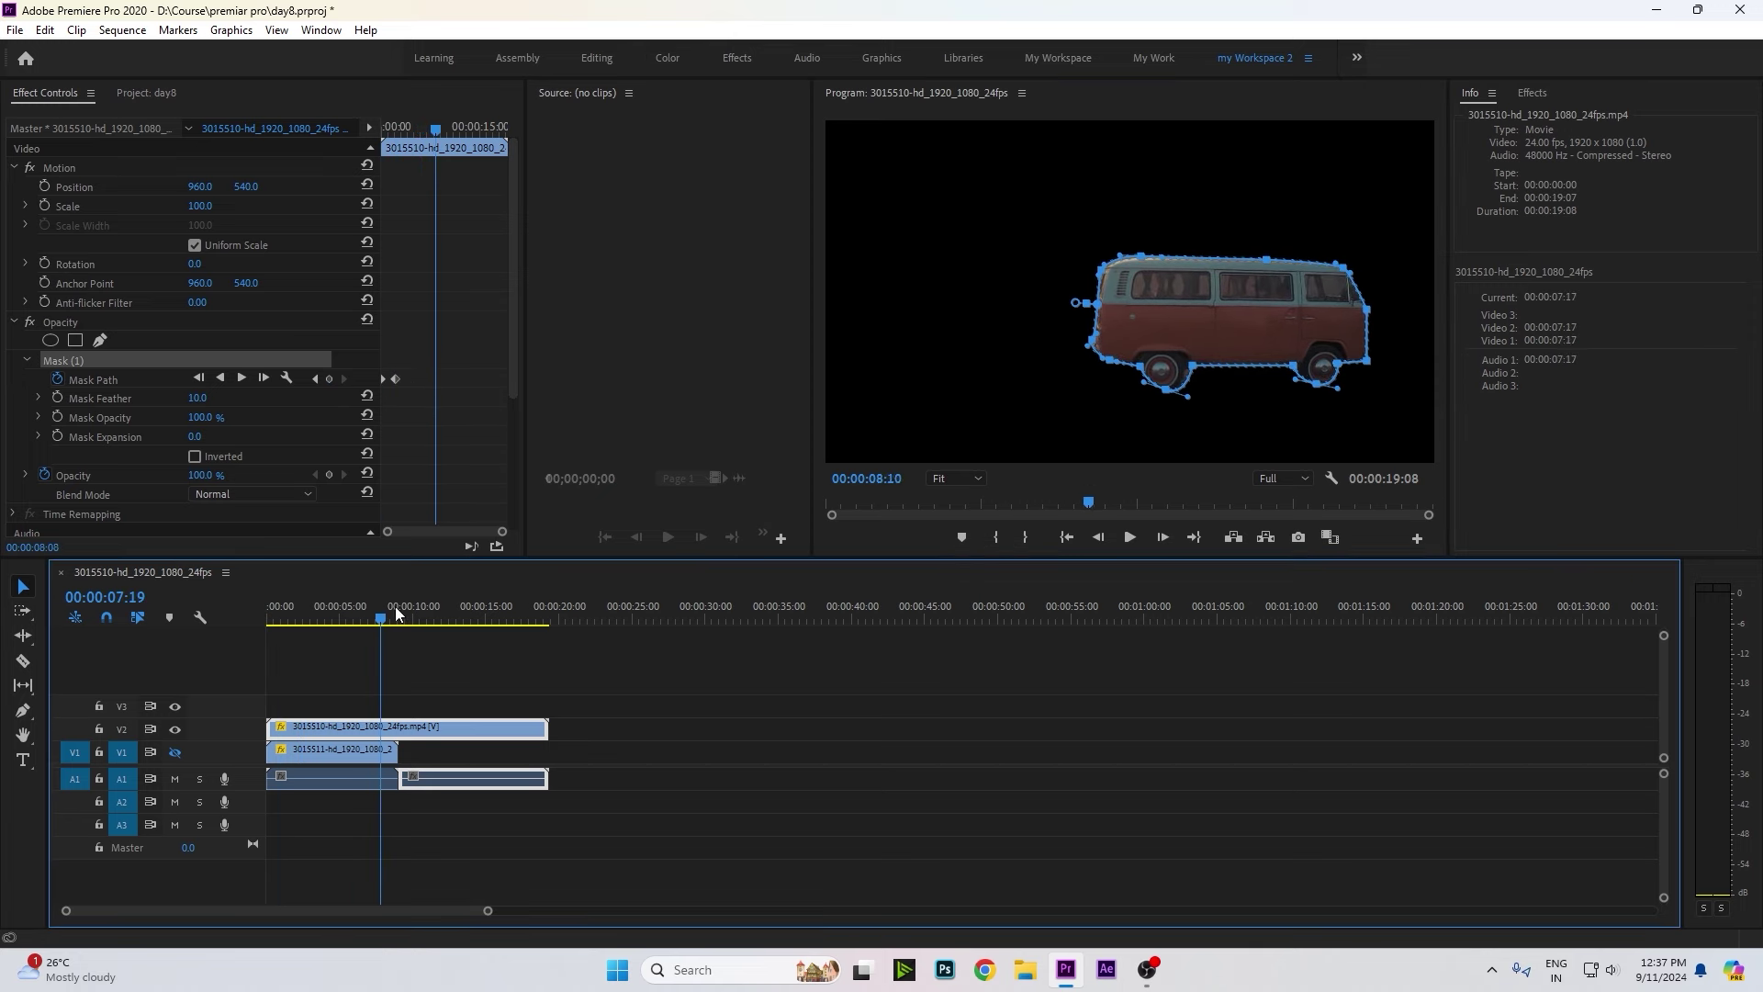
At 11:00, try reshaping the mask around the rear wheel, then undo those edits.
{"action": "left_click_drag", "start_coordinate": [361, 601], "coordinate": [431, 616]}
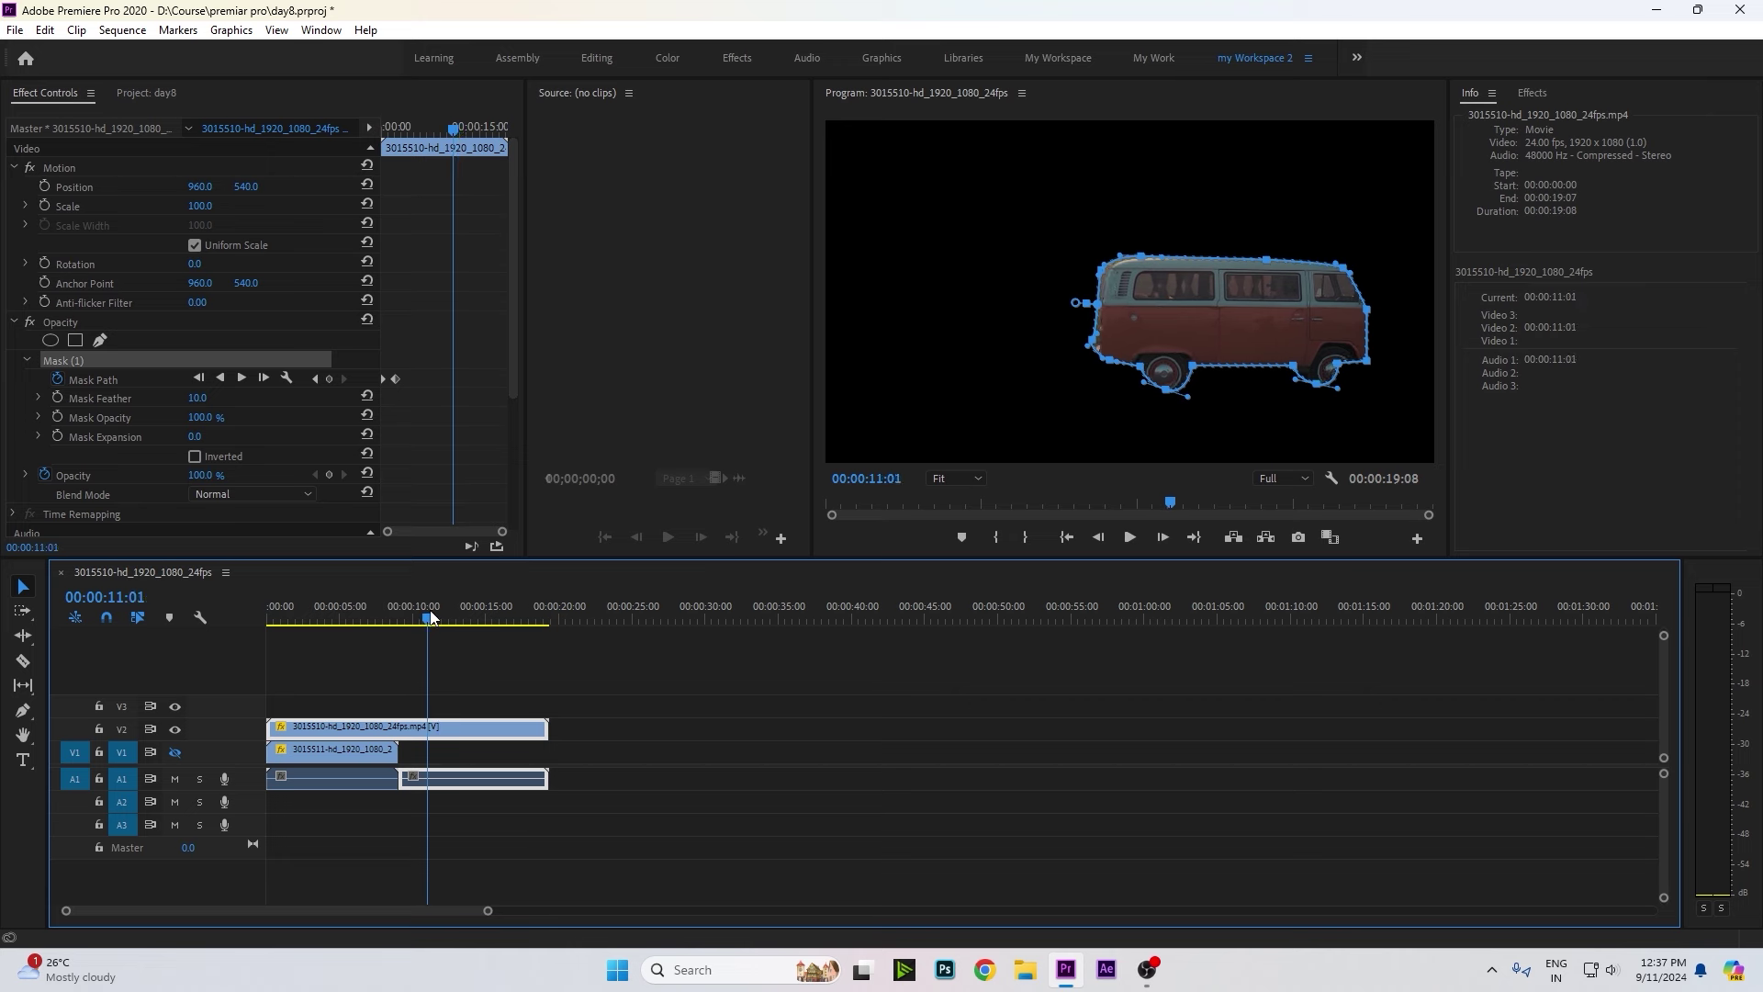
{"action": "left_click", "coordinate": [1299, 308]}
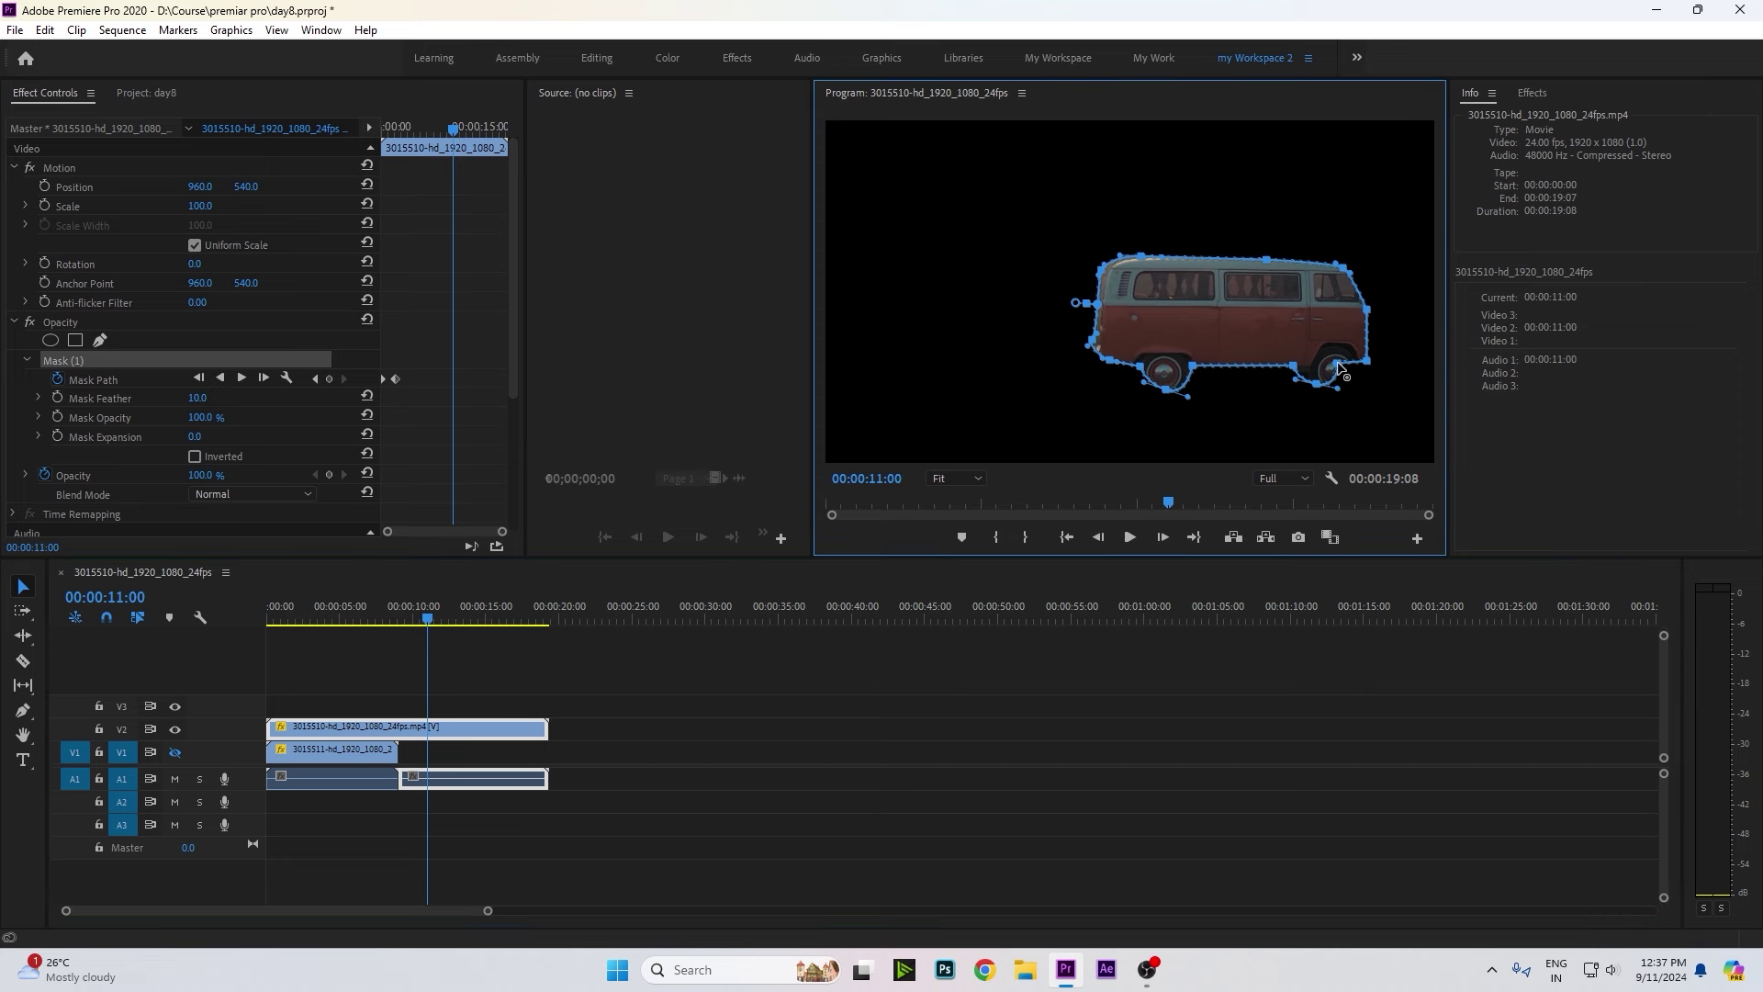
{"action": "left_click_drag", "start_coordinate": [1347, 367], "coordinate": [1368, 374]}
{"action": "key", "text": "ctrl+z"}
{"action": "left_click_drag", "start_coordinate": [1368, 365], "coordinate": [1401, 370]}
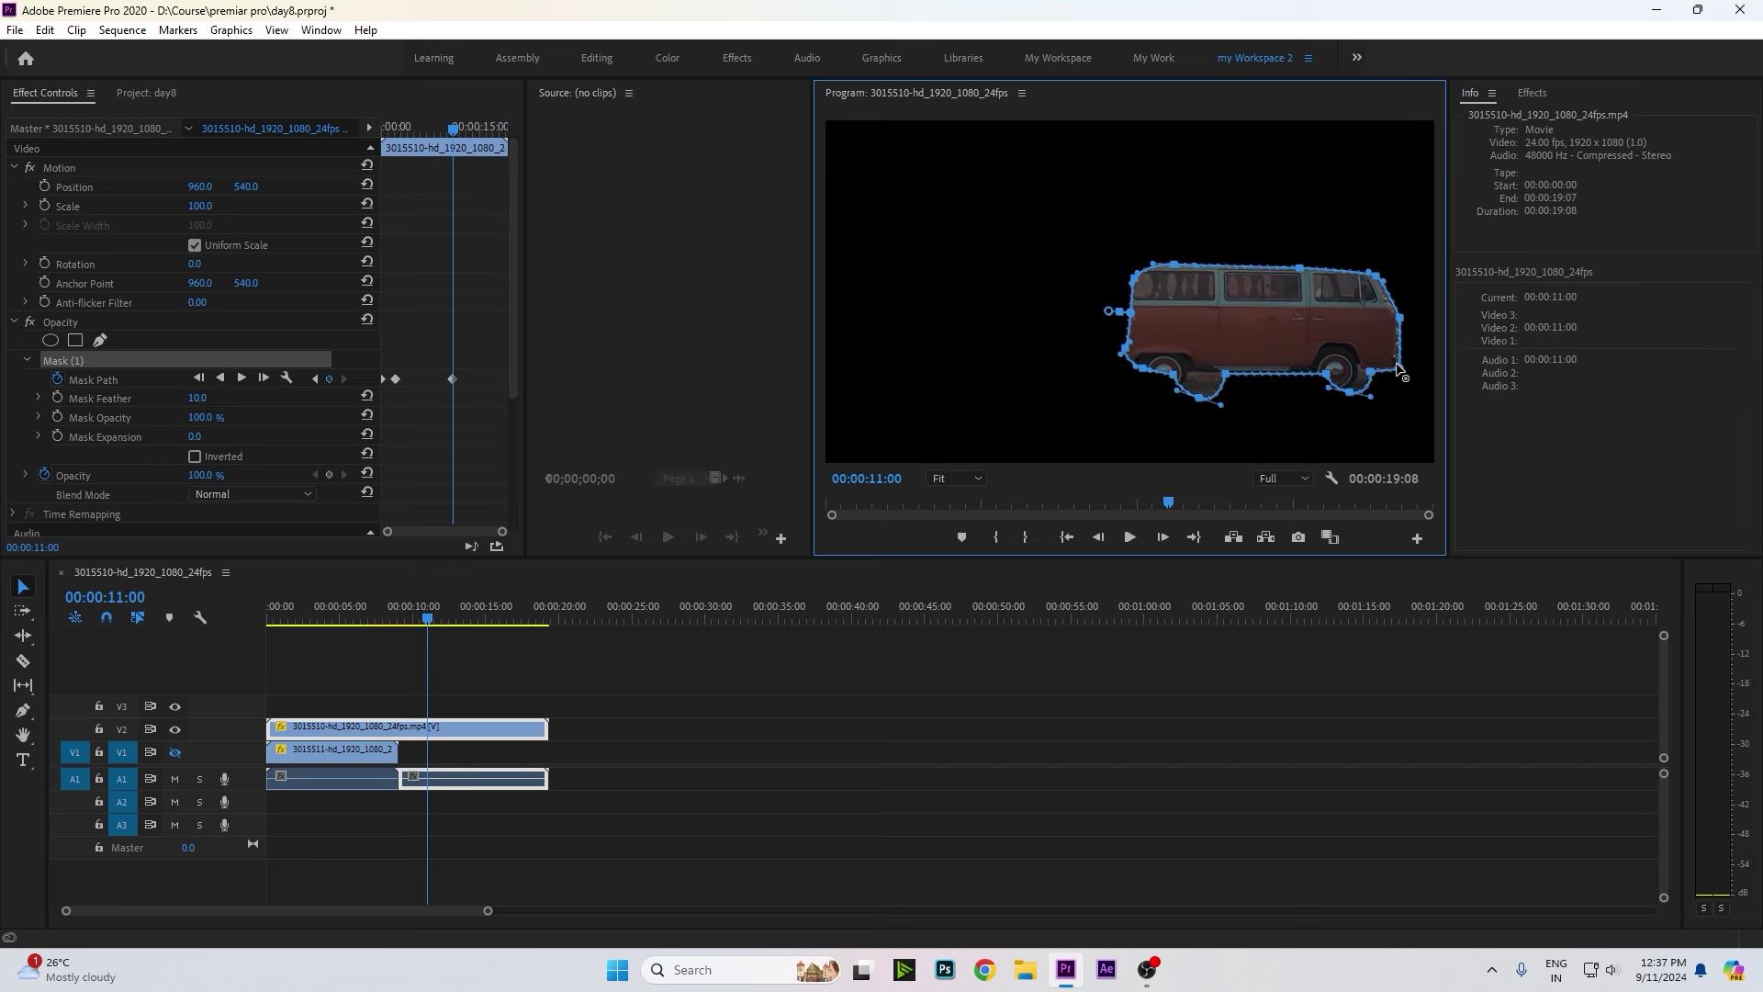
{"action": "left_click_drag", "start_coordinate": [1276, 444], "coordinate": [1388, 352]}
{"action": "key", "text": "Left"}
{"action": "key", "text": "Left"}
{"action": "key", "text": "Left"}
{"action": "key", "text": "Left"}
{"action": "key", "text": "Left"}
{"action": "key", "text": "Left"}
{"action": "key", "text": "Left"}
{"action": "key", "text": "Left"}
{"action": "key", "text": "Left"}
{"action": "left_click_drag", "start_coordinate": [1177, 401], "coordinate": [1221, 405]}
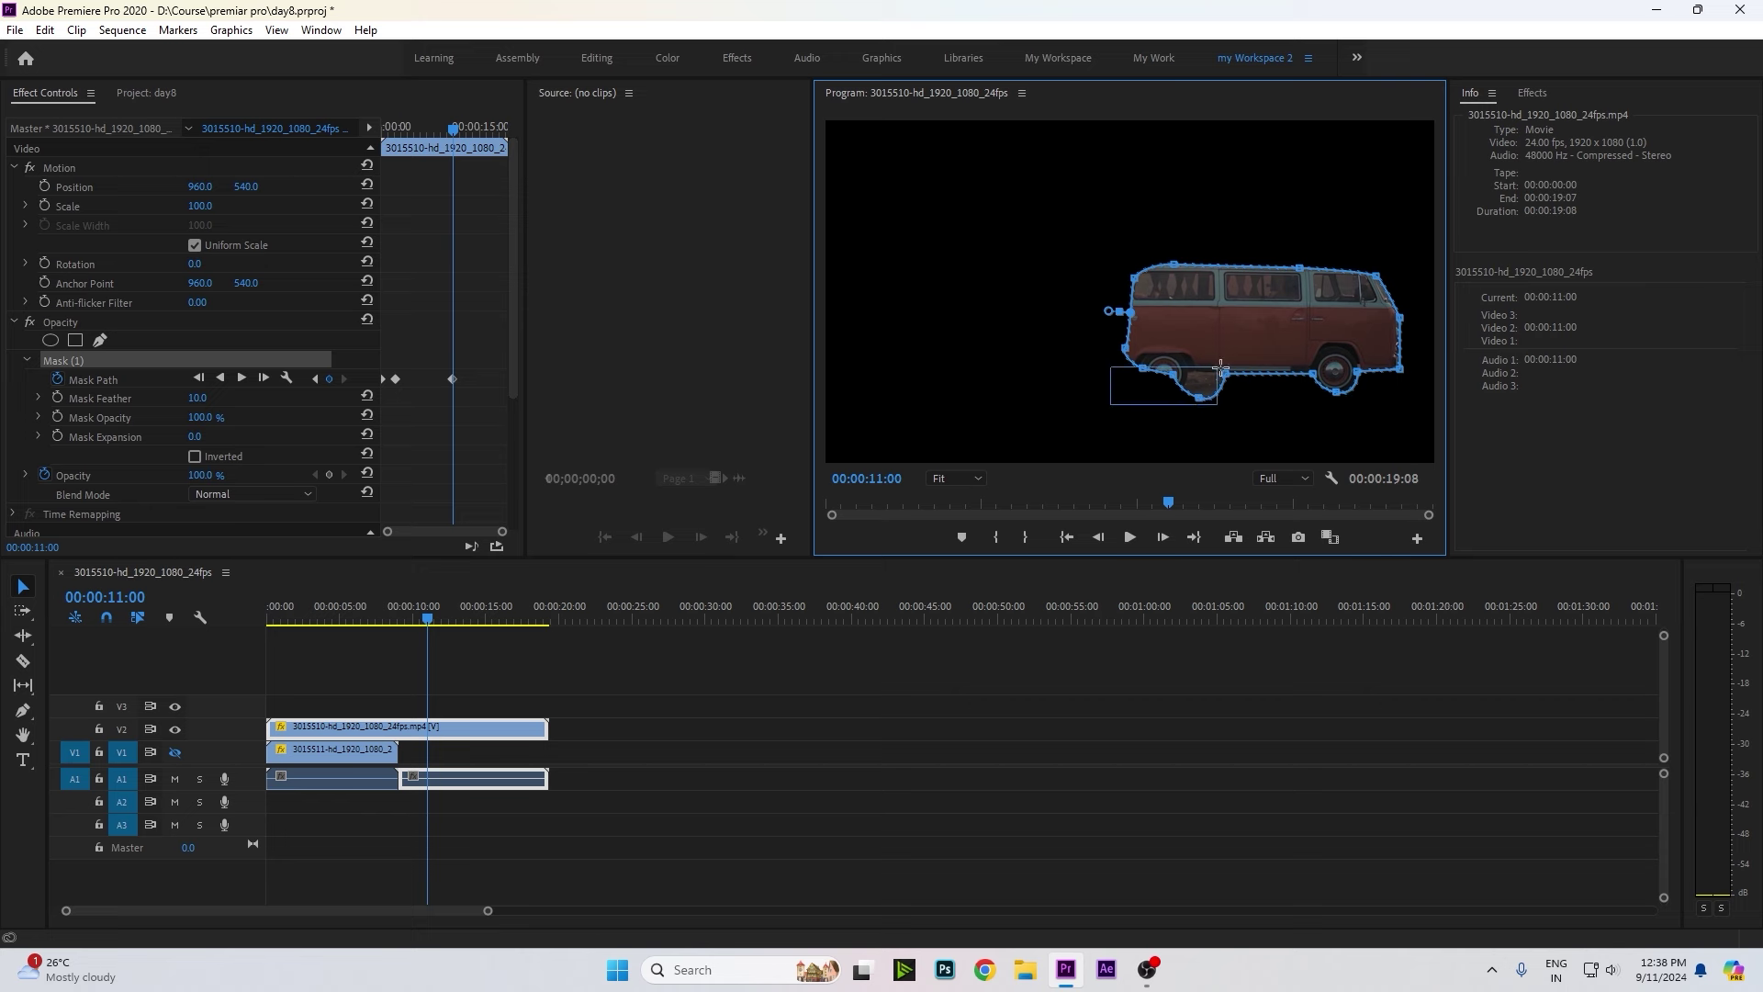
{"action": "key", "text": "ctrl+z"}
{"action": "key", "text": "ctrl+z"}
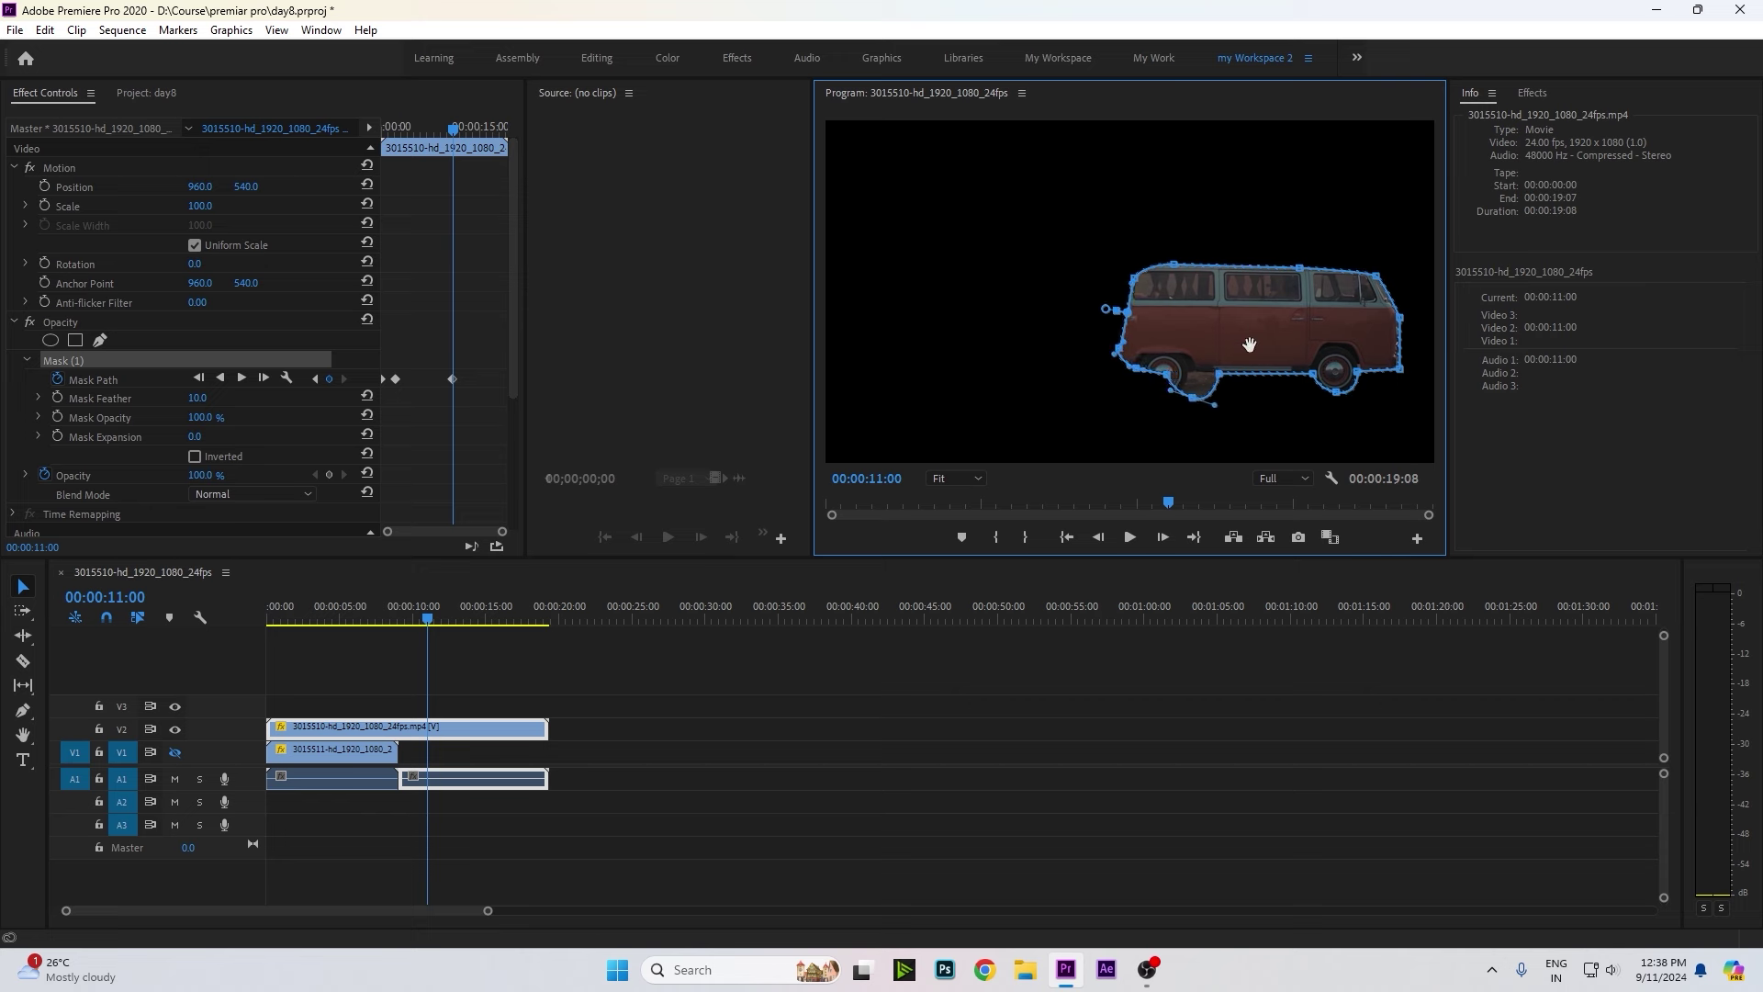
{"action": "key", "text": "ctrl+z"}
{"action": "key", "text": "ctrl+z"}
{"action": "key", "text": "ctrl+z"}
{"action": "key", "text": "ctrl+z"}
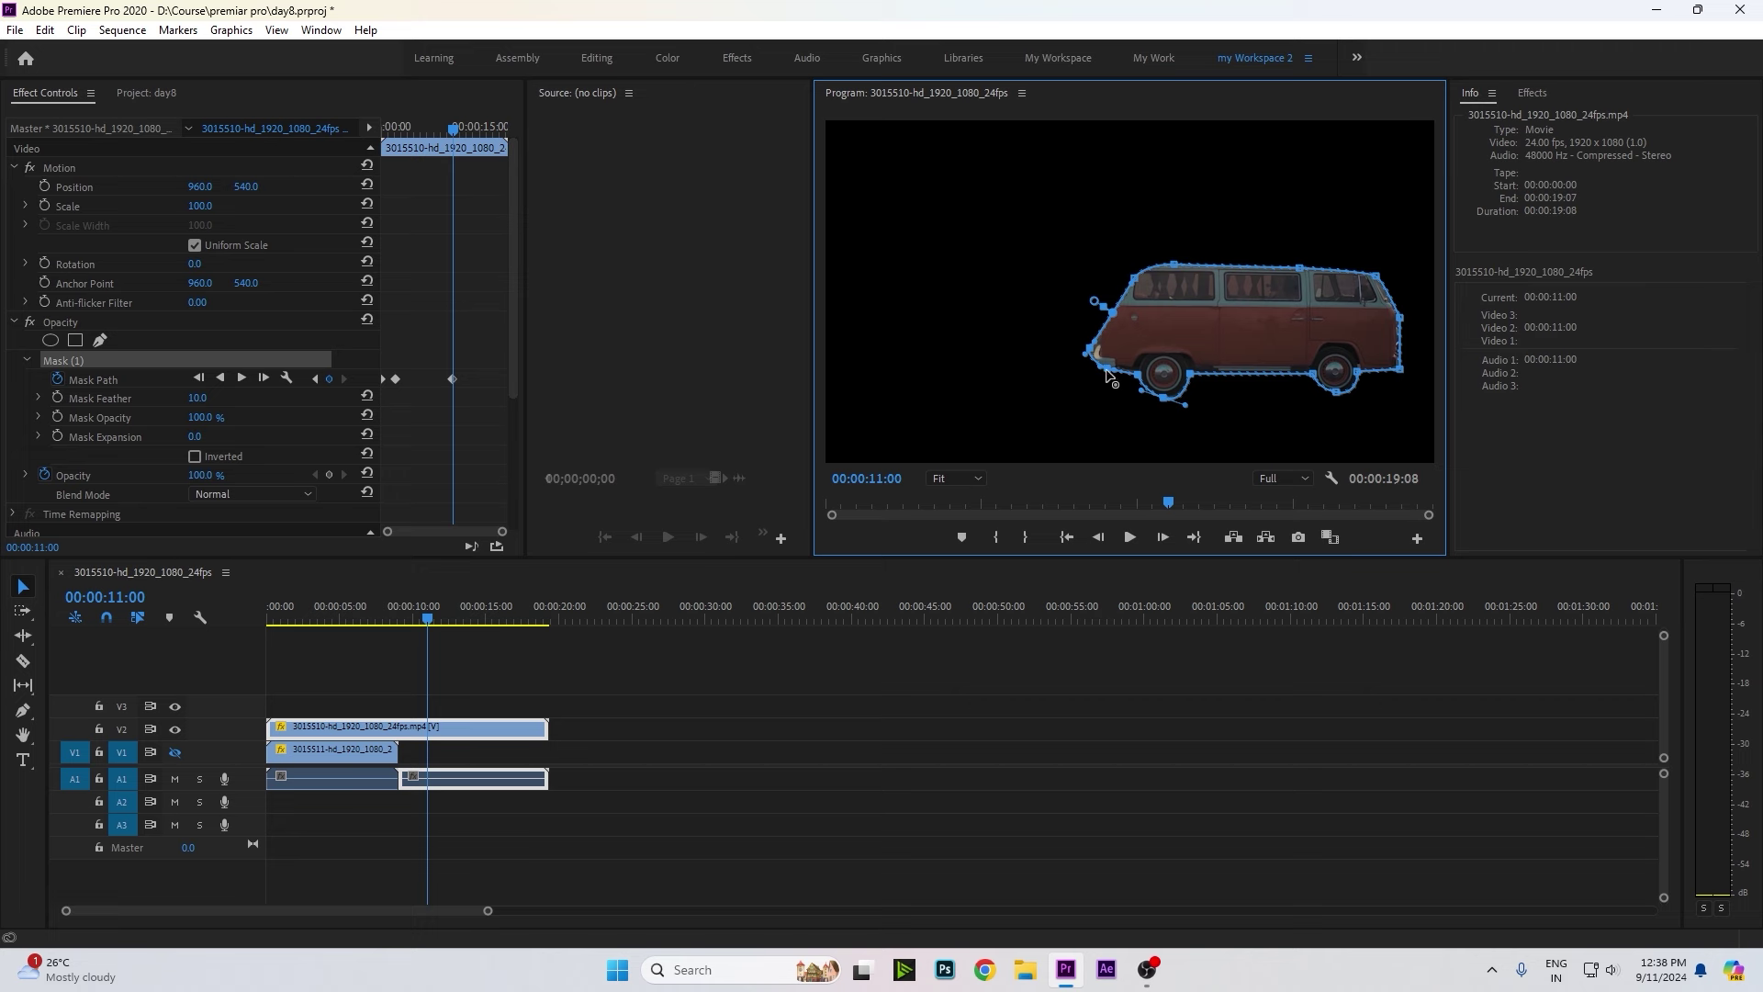
{"action": "key", "text": "ctrl+z"}
{"action": "key", "text": "ctrl+z"}
{"action": "key", "text": "ctrl+z"}
{"action": "key", "text": "ctrl+z"}
{"action": "key", "text": "ctrl+z"}
{"action": "key", "text": "ctrl+z"}
{"action": "key", "text": "ctrl+z"}
{"action": "key", "text": "ctrl+z"}
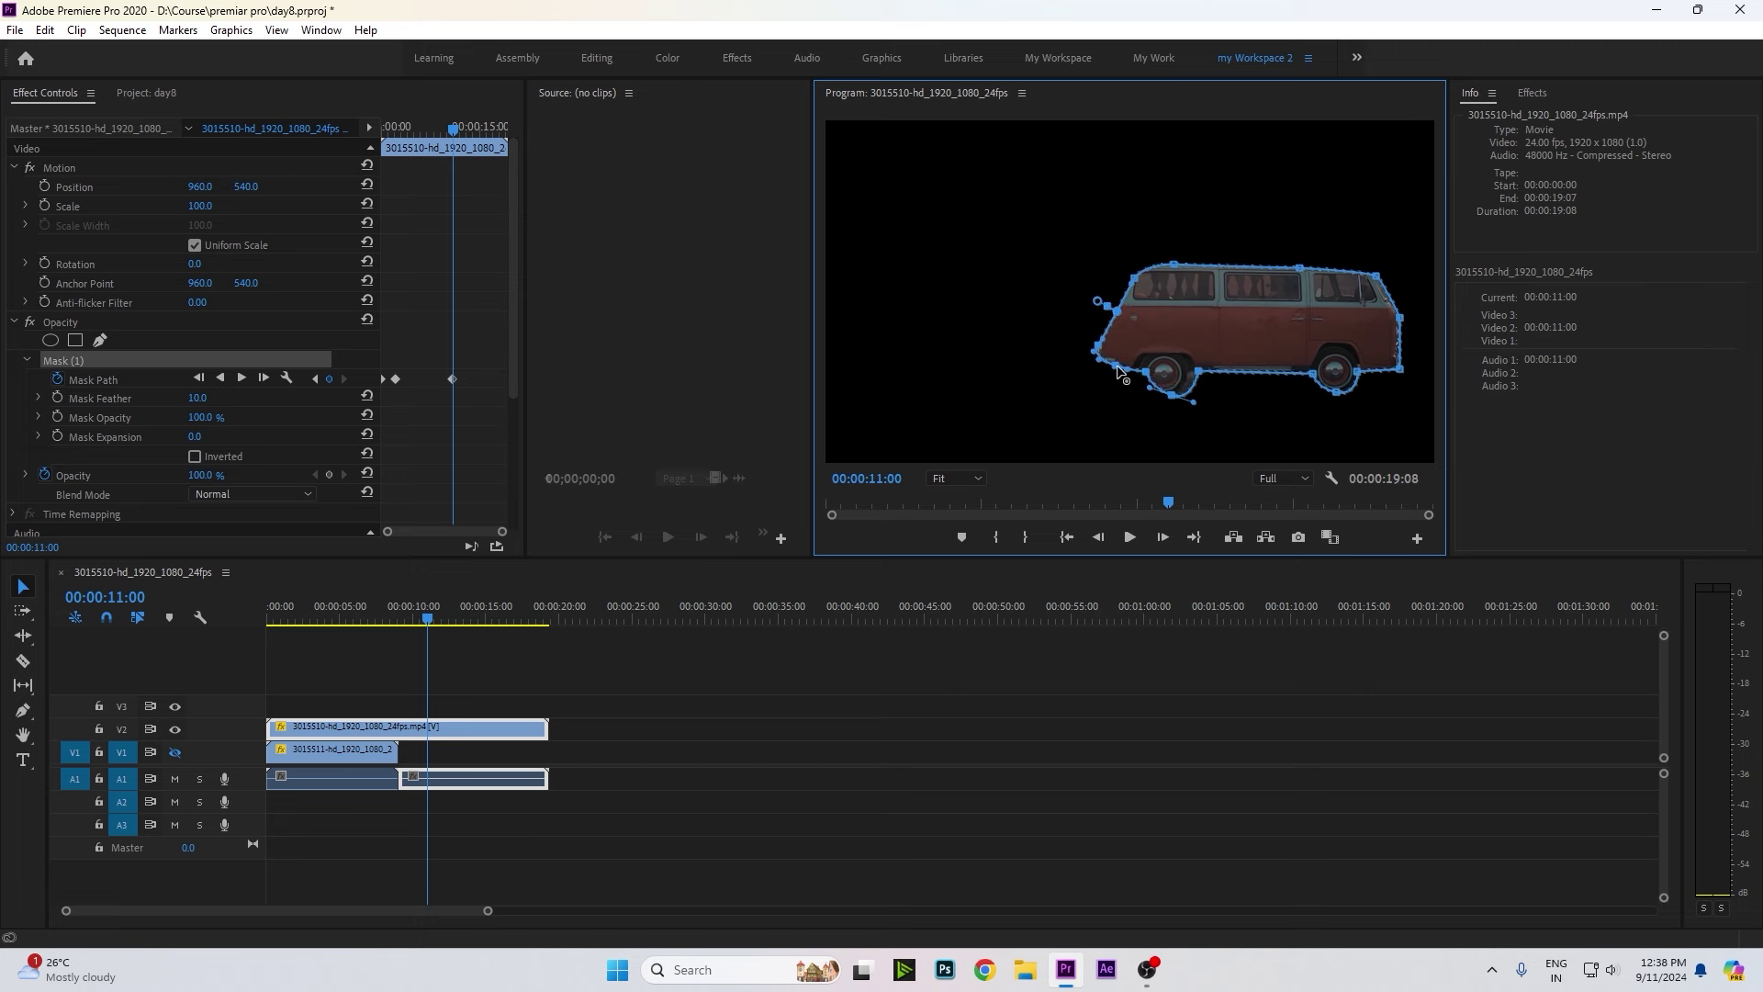
{"action": "key", "text": "ctrl+z"}
{"action": "key", "text": "ctrl+z"}
Reshape the mask's points and curve around the van's front cab.
{"action": "left_click_drag", "start_coordinate": [1135, 284], "coordinate": [1122, 259]}
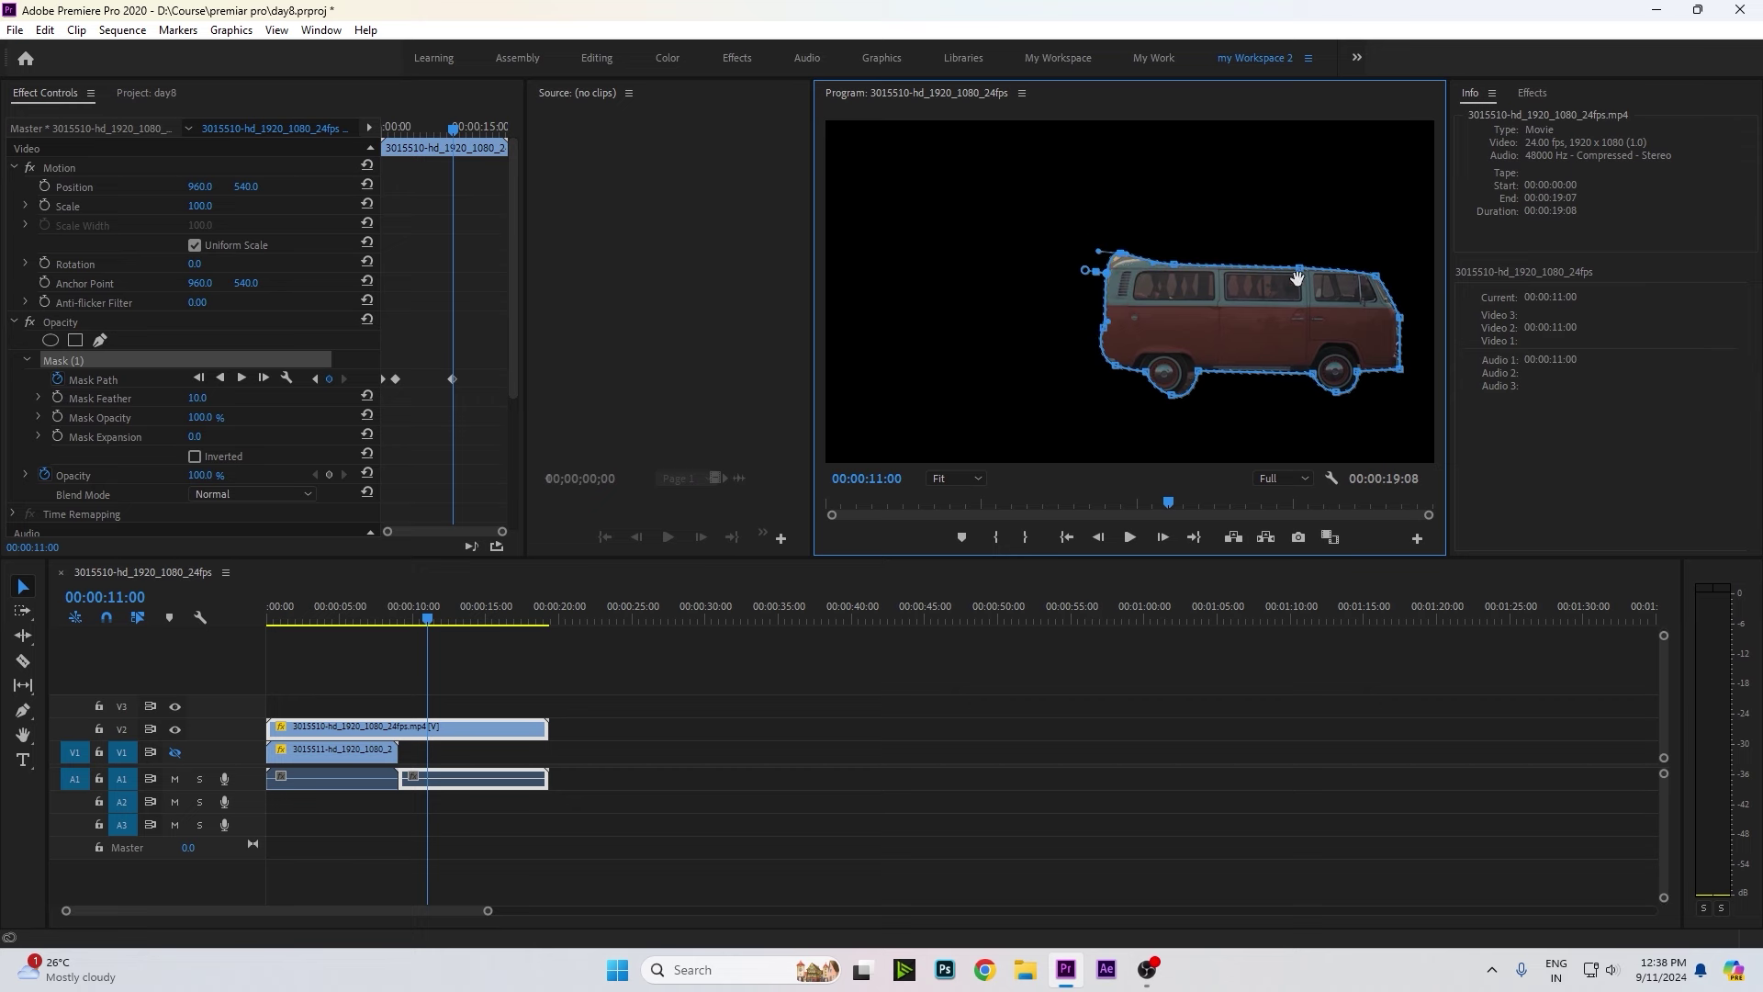
{"action": "mouse_move", "coordinate": [1099, 256]}
{"action": "left_mouse_down"}
{"action": "mouse_move", "coordinate": [1040, 224]}
{"action": "mouse_move", "coordinate": [1105, 260]}
{"action": "mouse_move", "coordinate": [1087, 250]}
{"action": "left_mouse_up"}
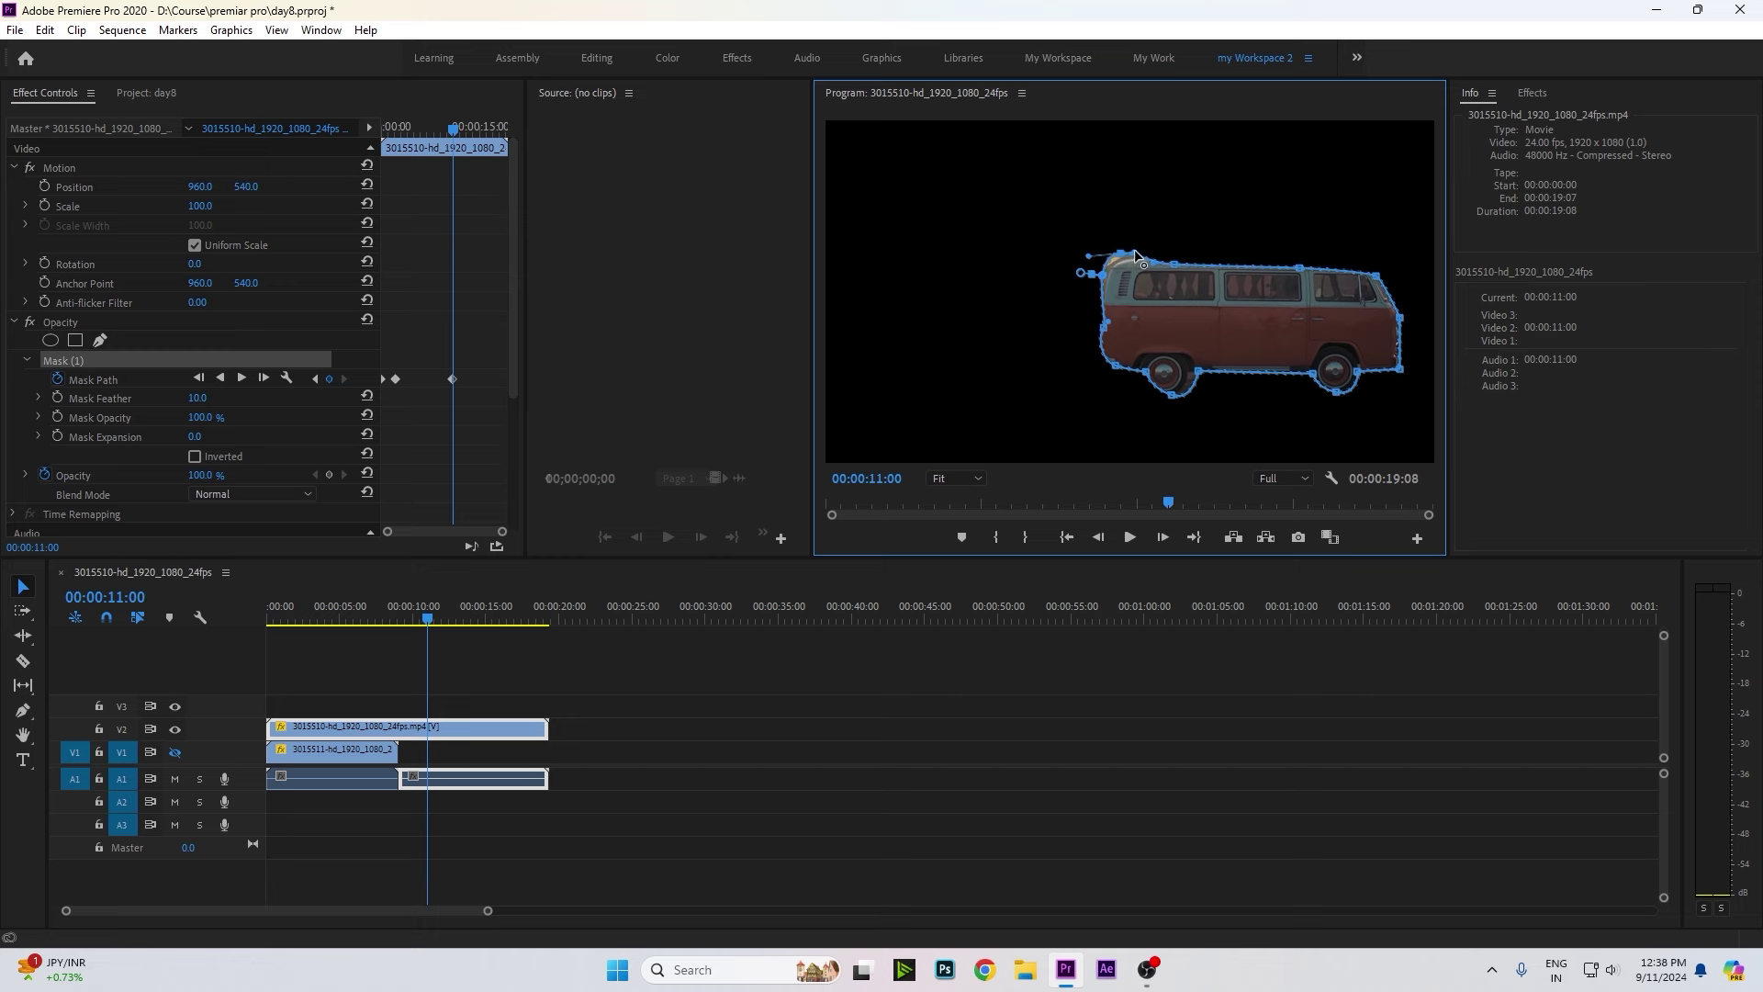
{"action": "left_click_drag", "start_coordinate": [1111, 331], "coordinate": [1095, 331]}
{"action": "left_click", "coordinate": [1095, 332]}
Play the masked van sequence from the start and return to 00:00.
{"action": "left_click", "coordinate": [419, 648]}
{"action": "key", "text": "Home"}
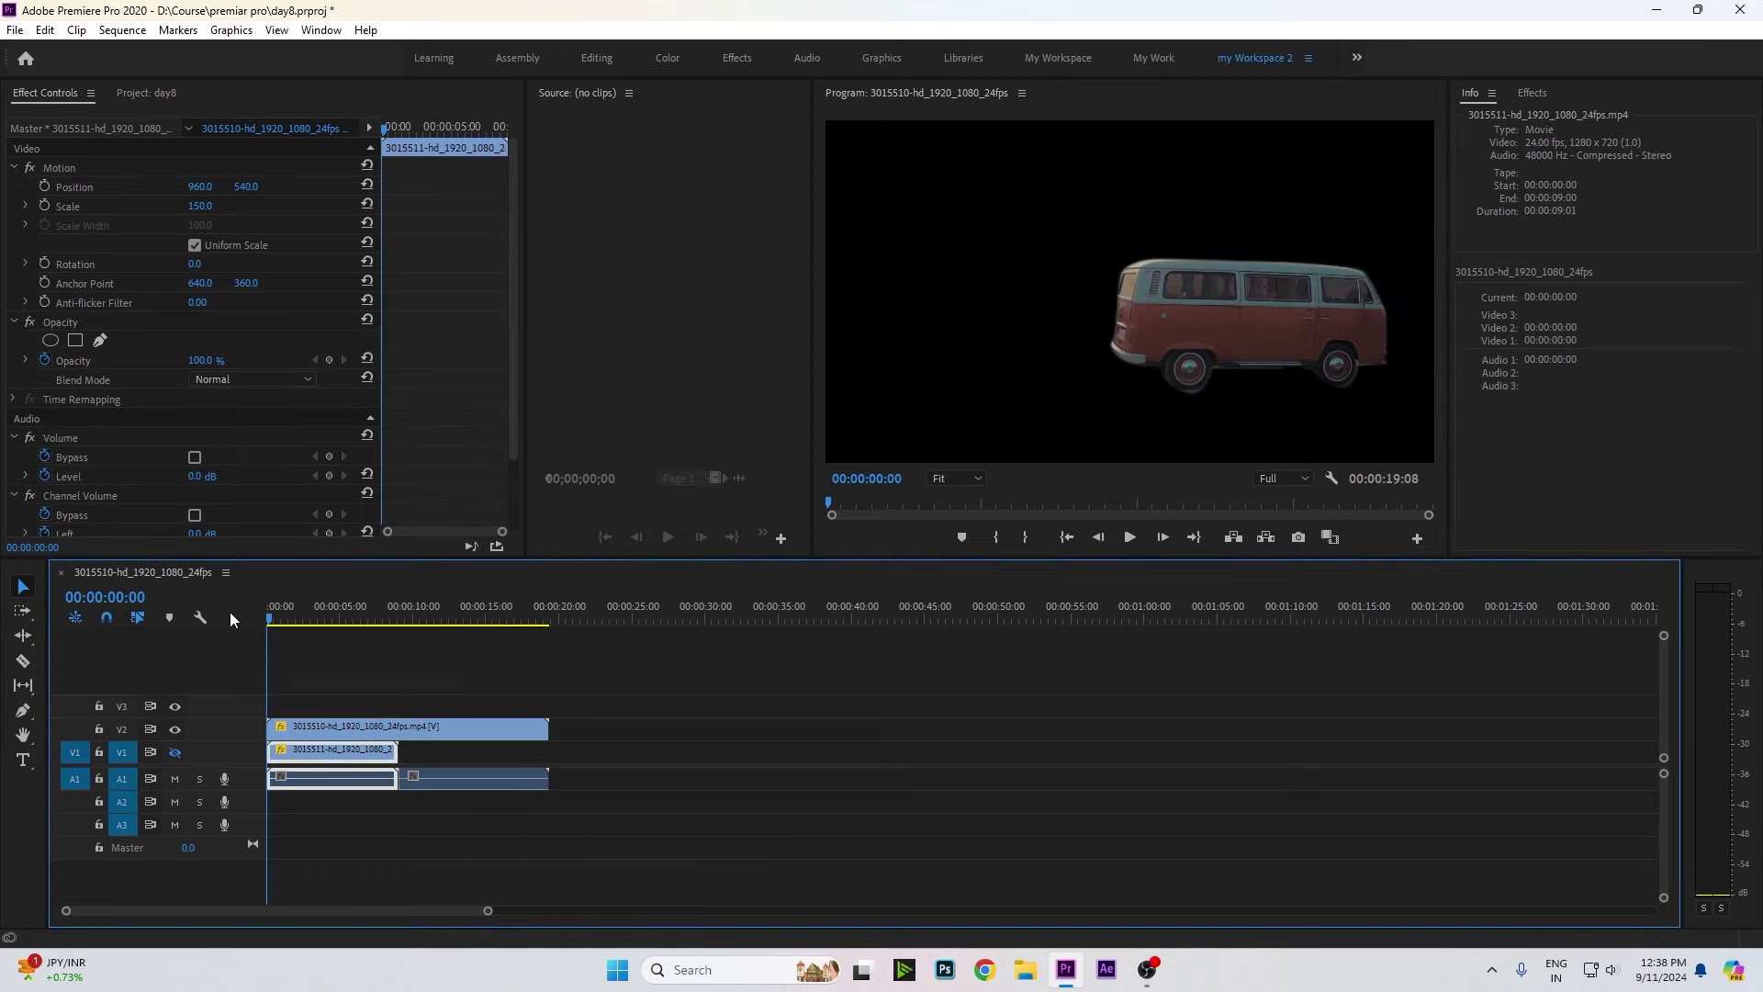
{"action": "key", "text": "space"}
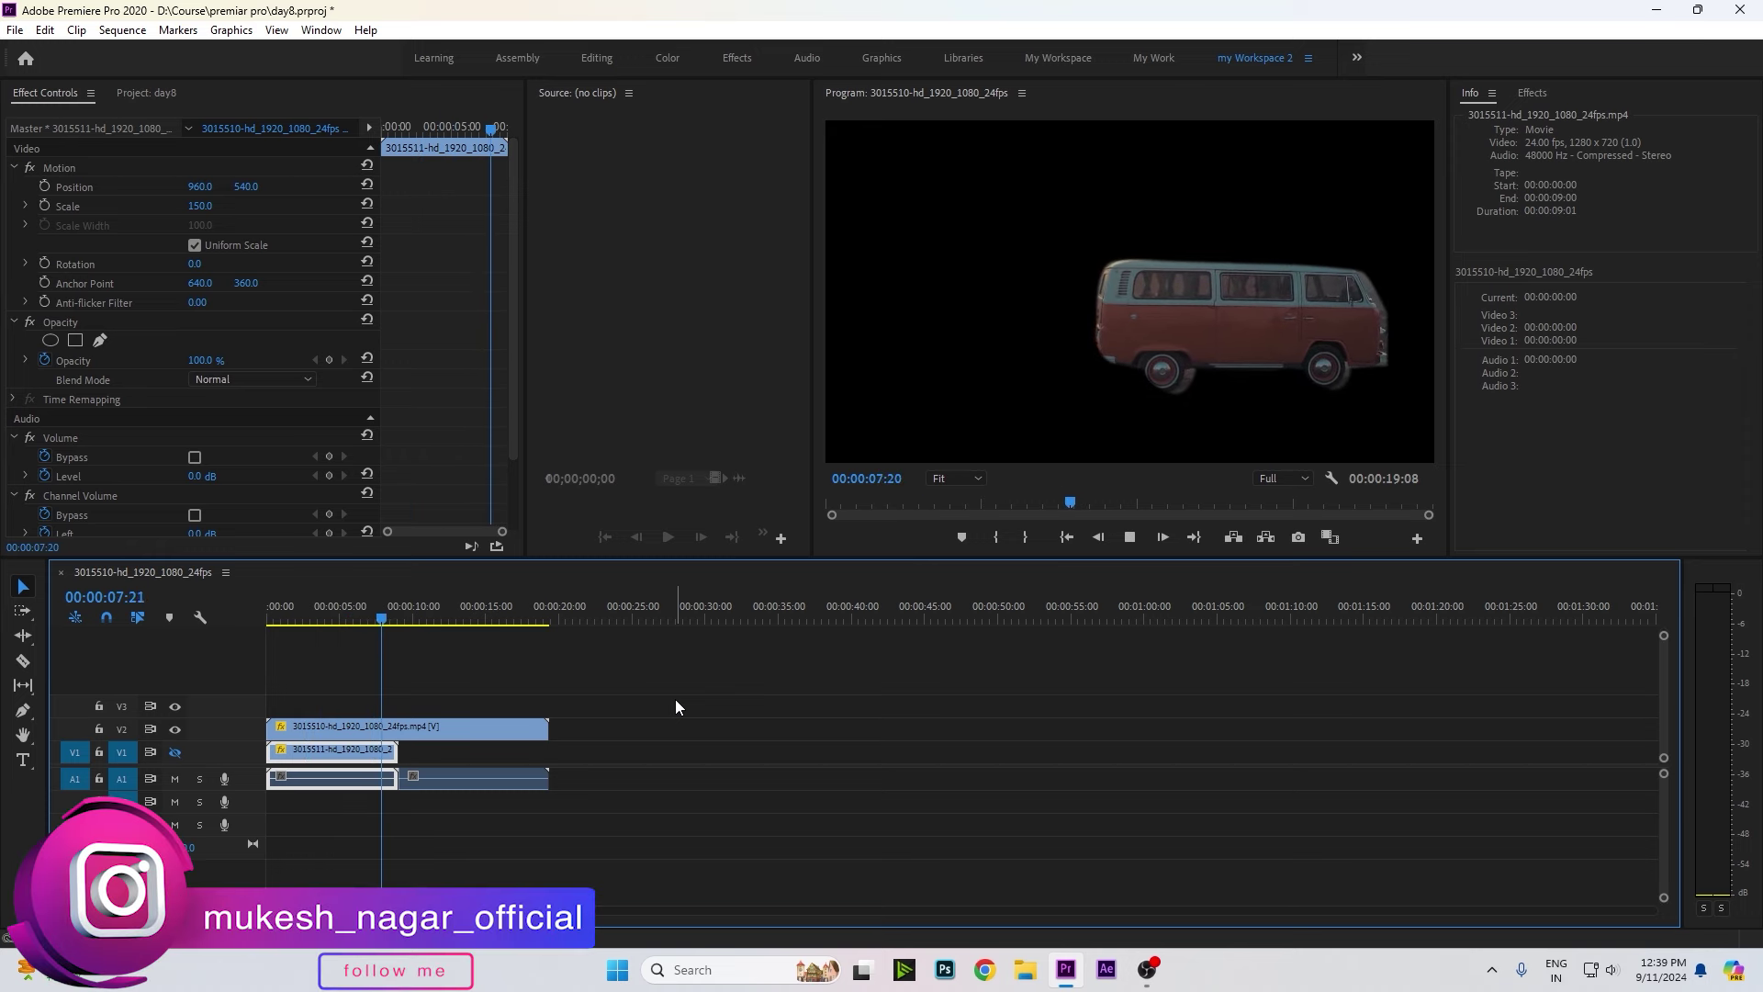
{"action": "key", "text": "space"}
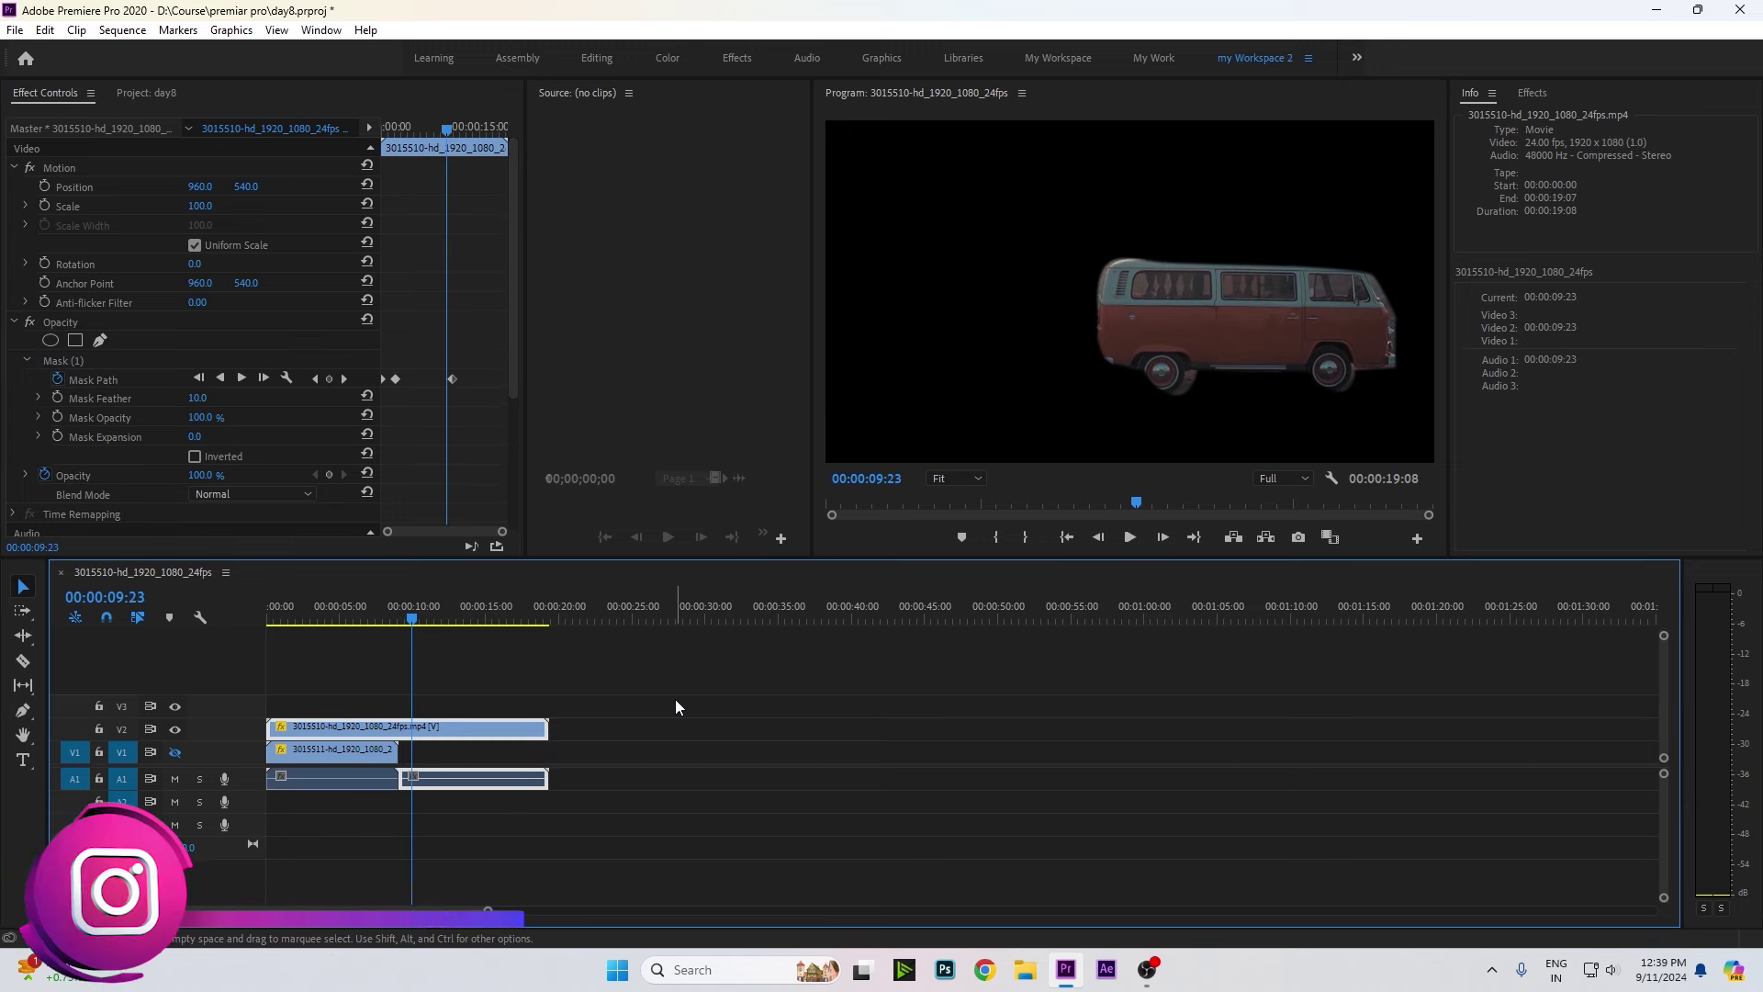
{"action": "key", "text": "space"}
{"action": "key", "text": "Home"}
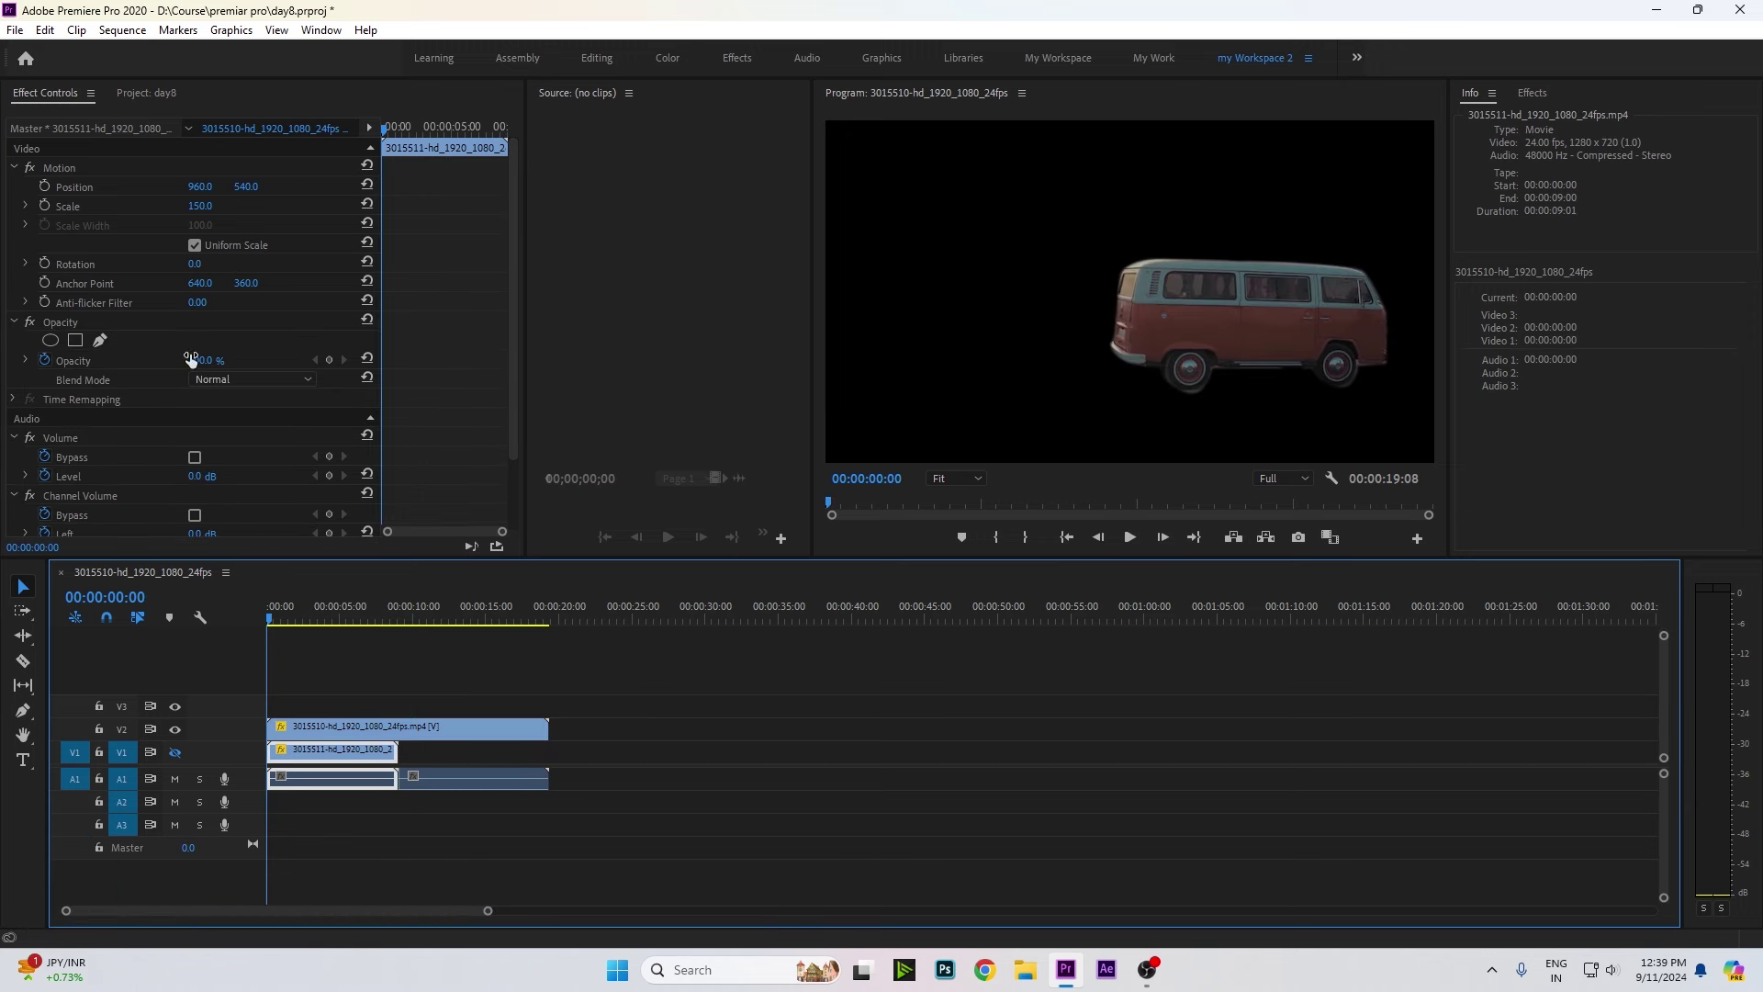
At 00:00:04:09, add Opacity keyframes to the V1 and V2 clips.
{"action": "left_click_drag", "start_coordinate": [276, 620], "coordinate": [332, 630]}
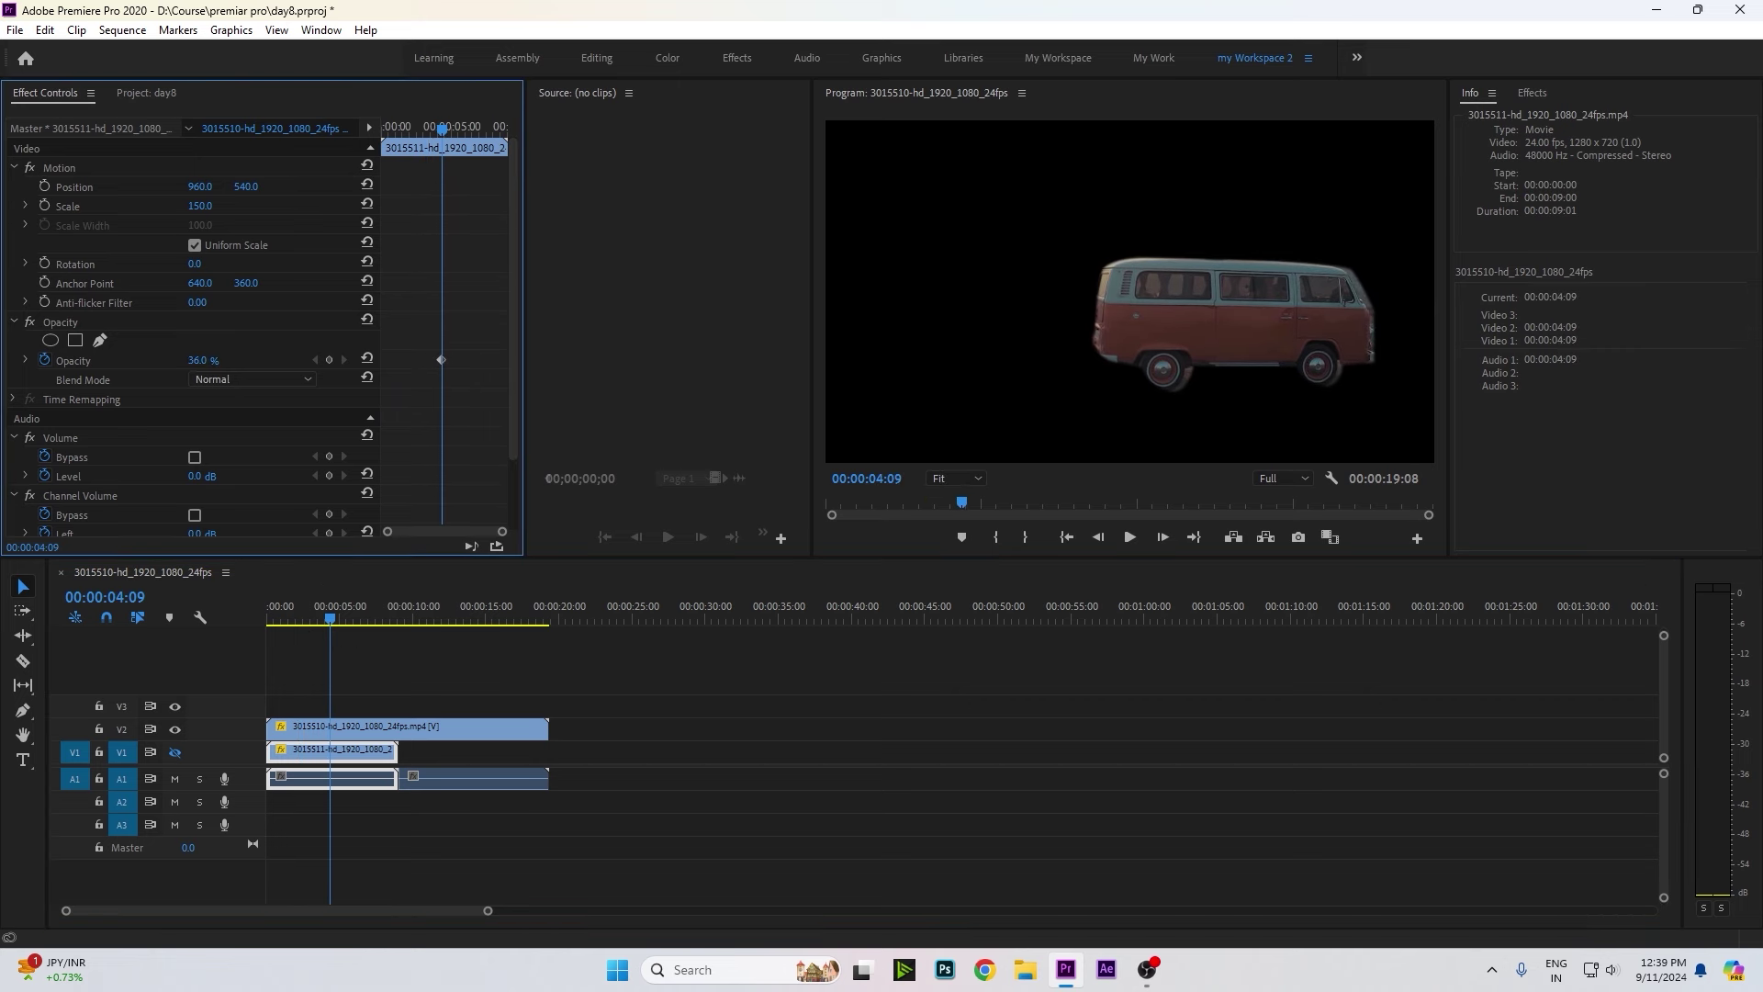
{"action": "left_click_drag", "start_coordinate": [208, 366], "coordinate": [239, 371]}
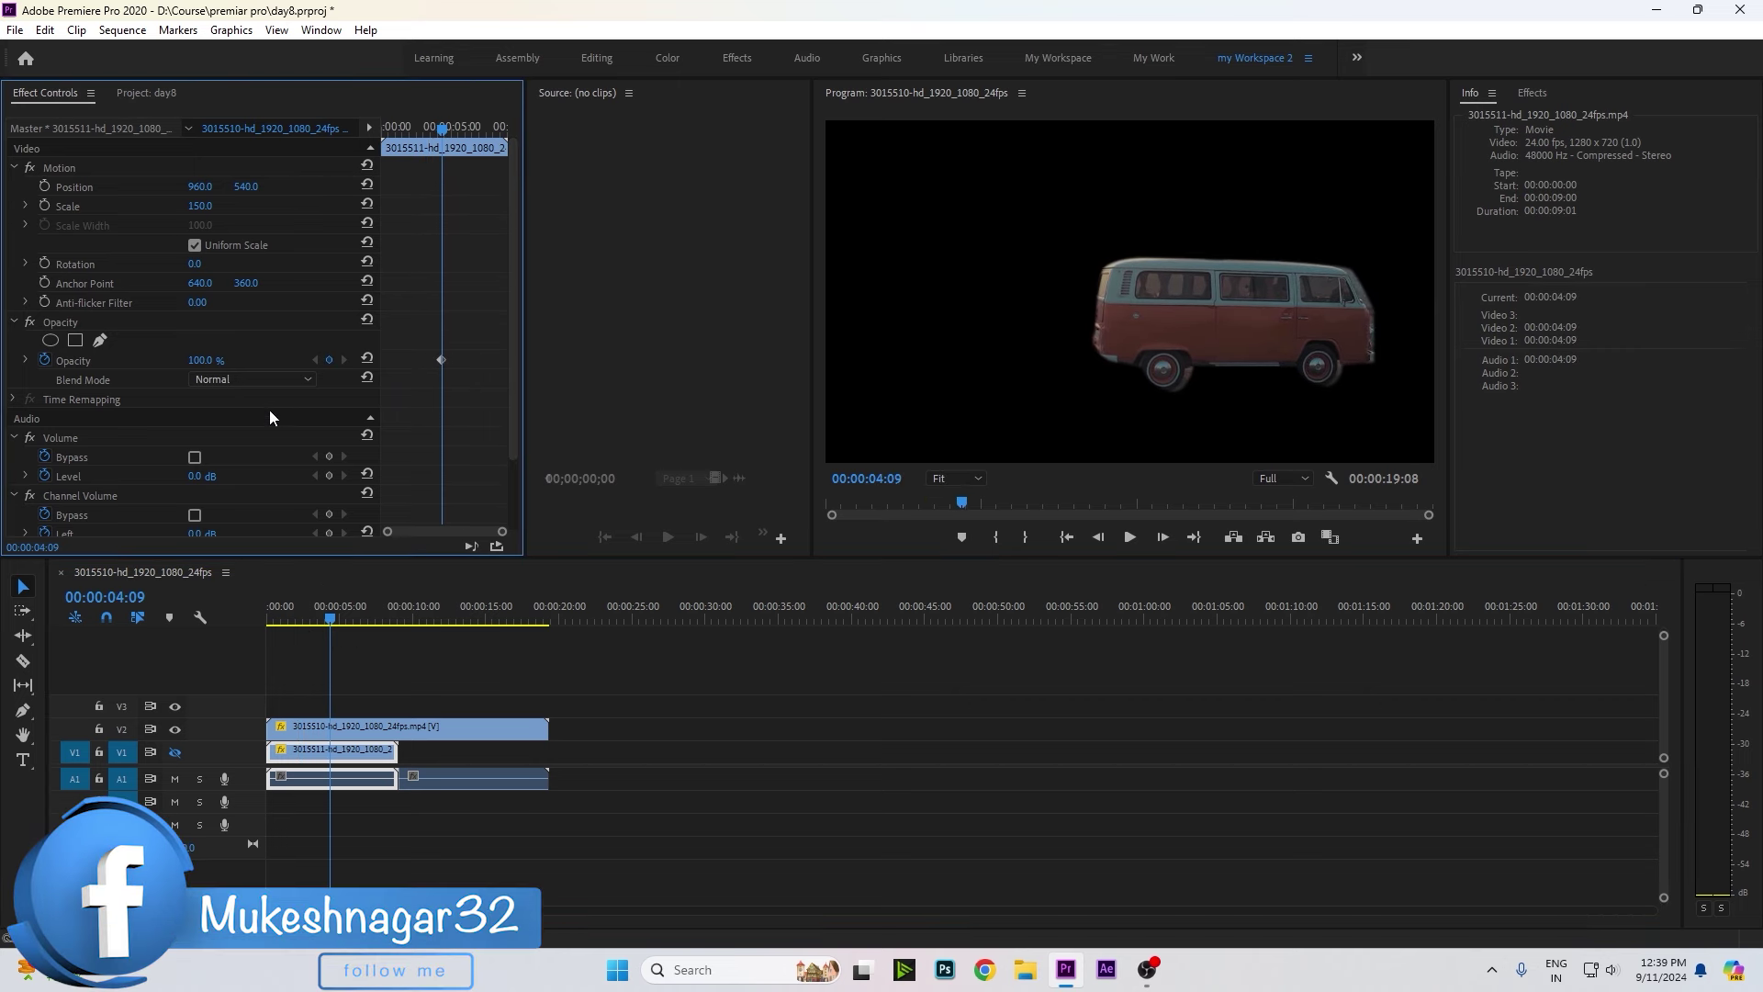
{"action": "left_click", "coordinate": [394, 727]}
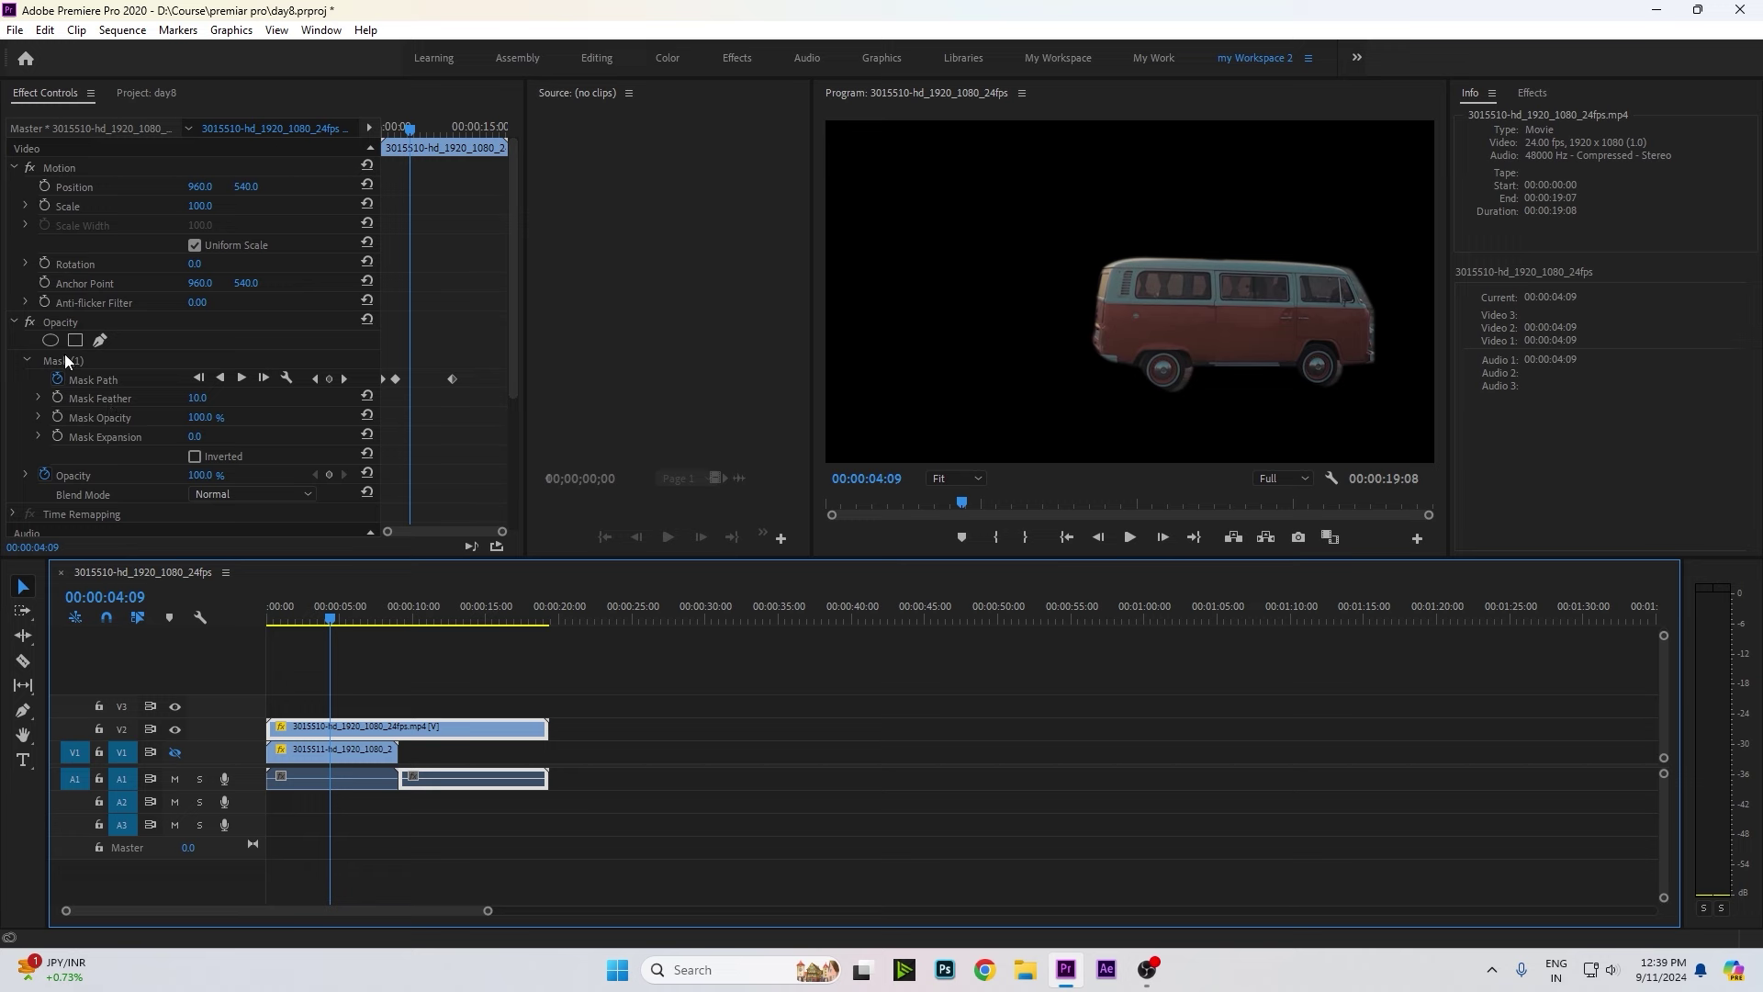
{"action": "left_click_drag", "start_coordinate": [203, 477], "coordinate": [206, 478]}
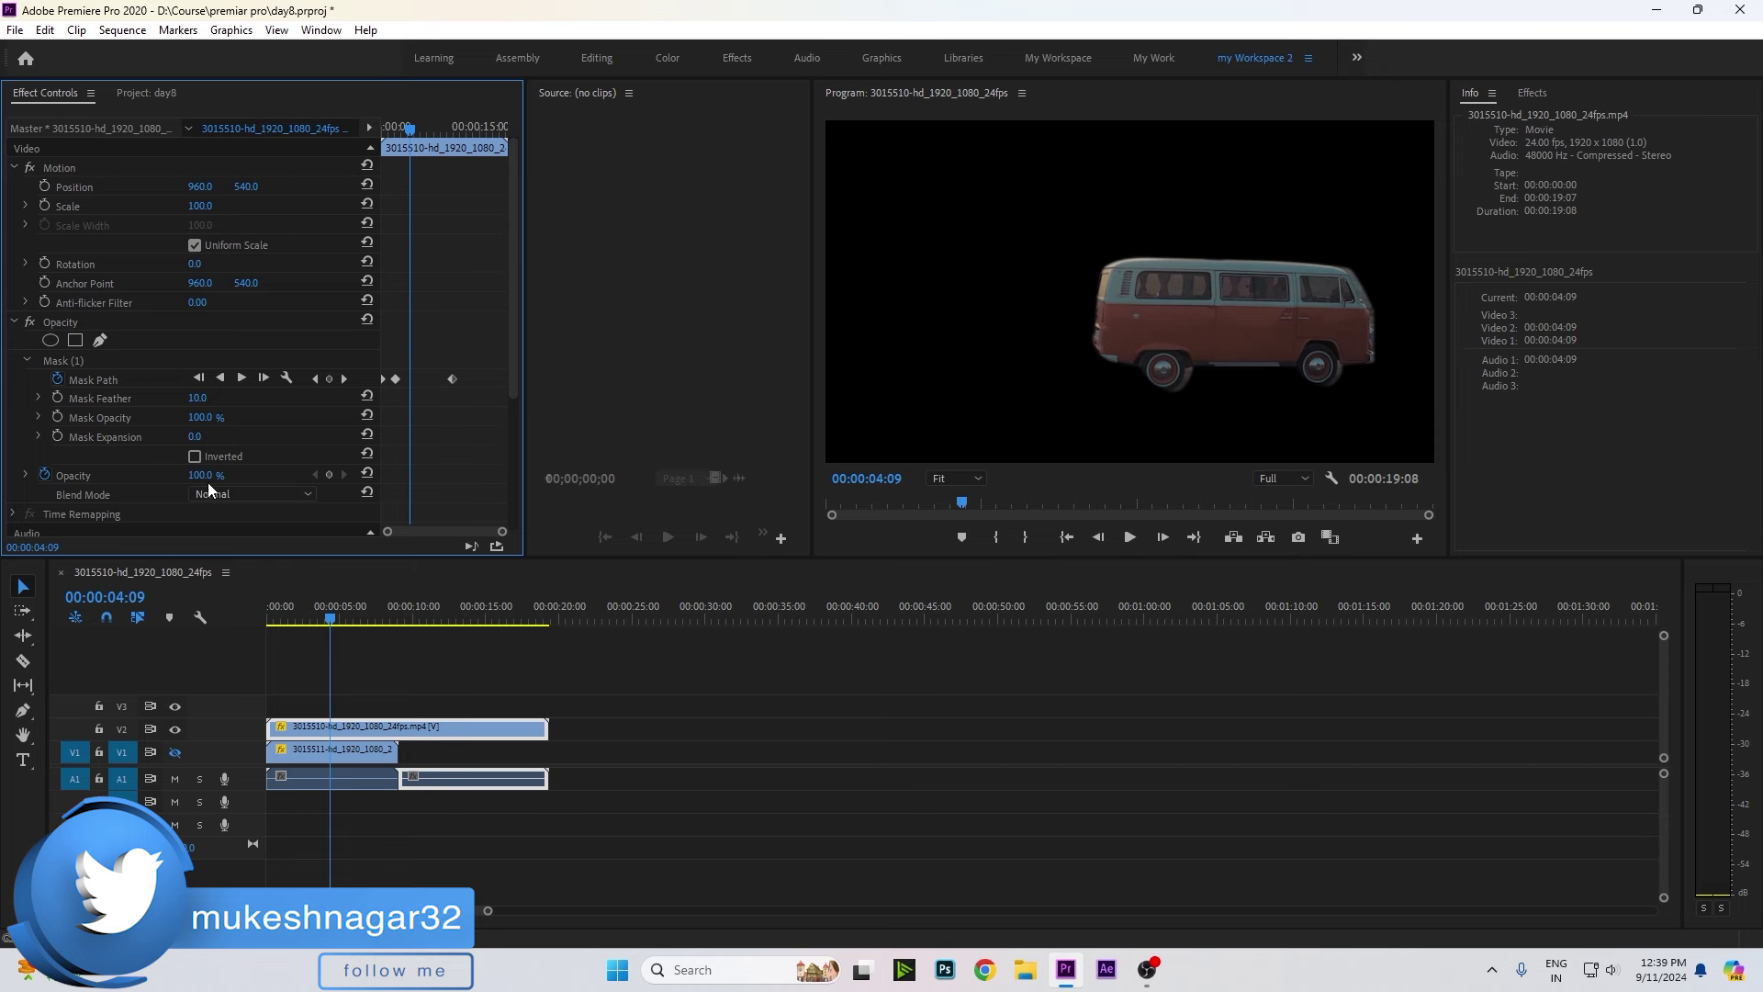
Show V1, restore van opacity to 100%, and add a rectangle mask left of the van.
{"action": "left_click", "coordinate": [174, 752]}
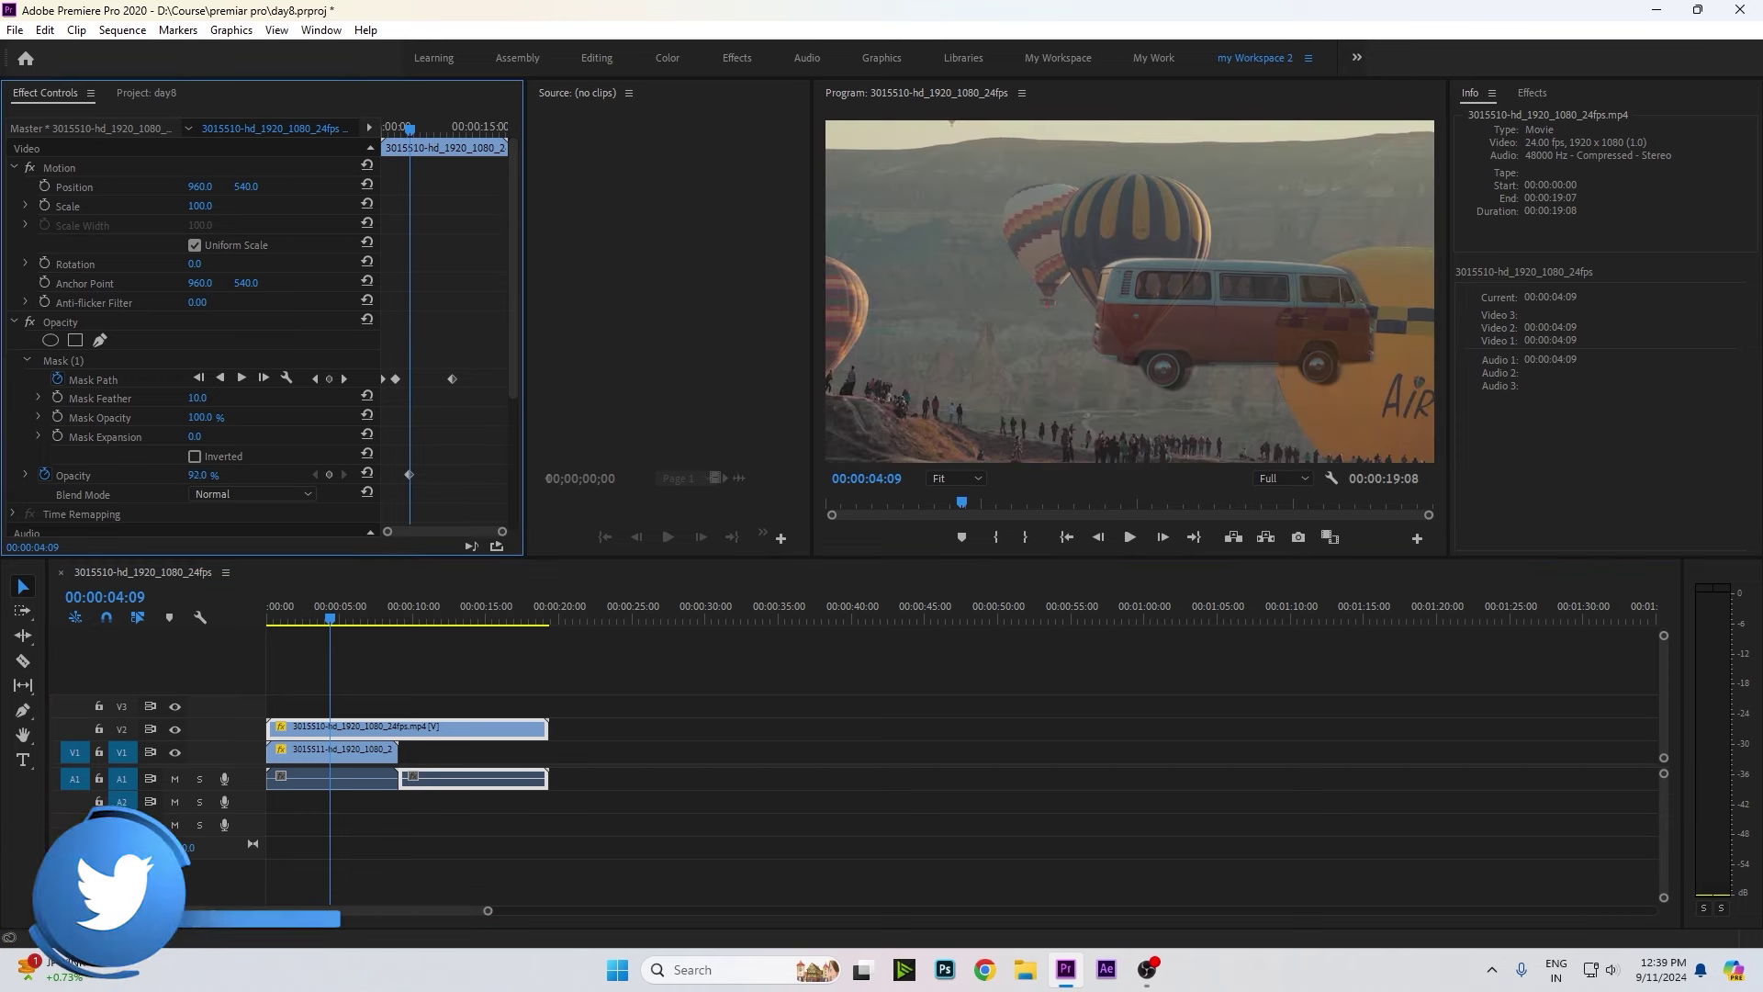
{"action": "left_click_drag", "start_coordinate": [207, 474], "coordinate": [207, 475]}
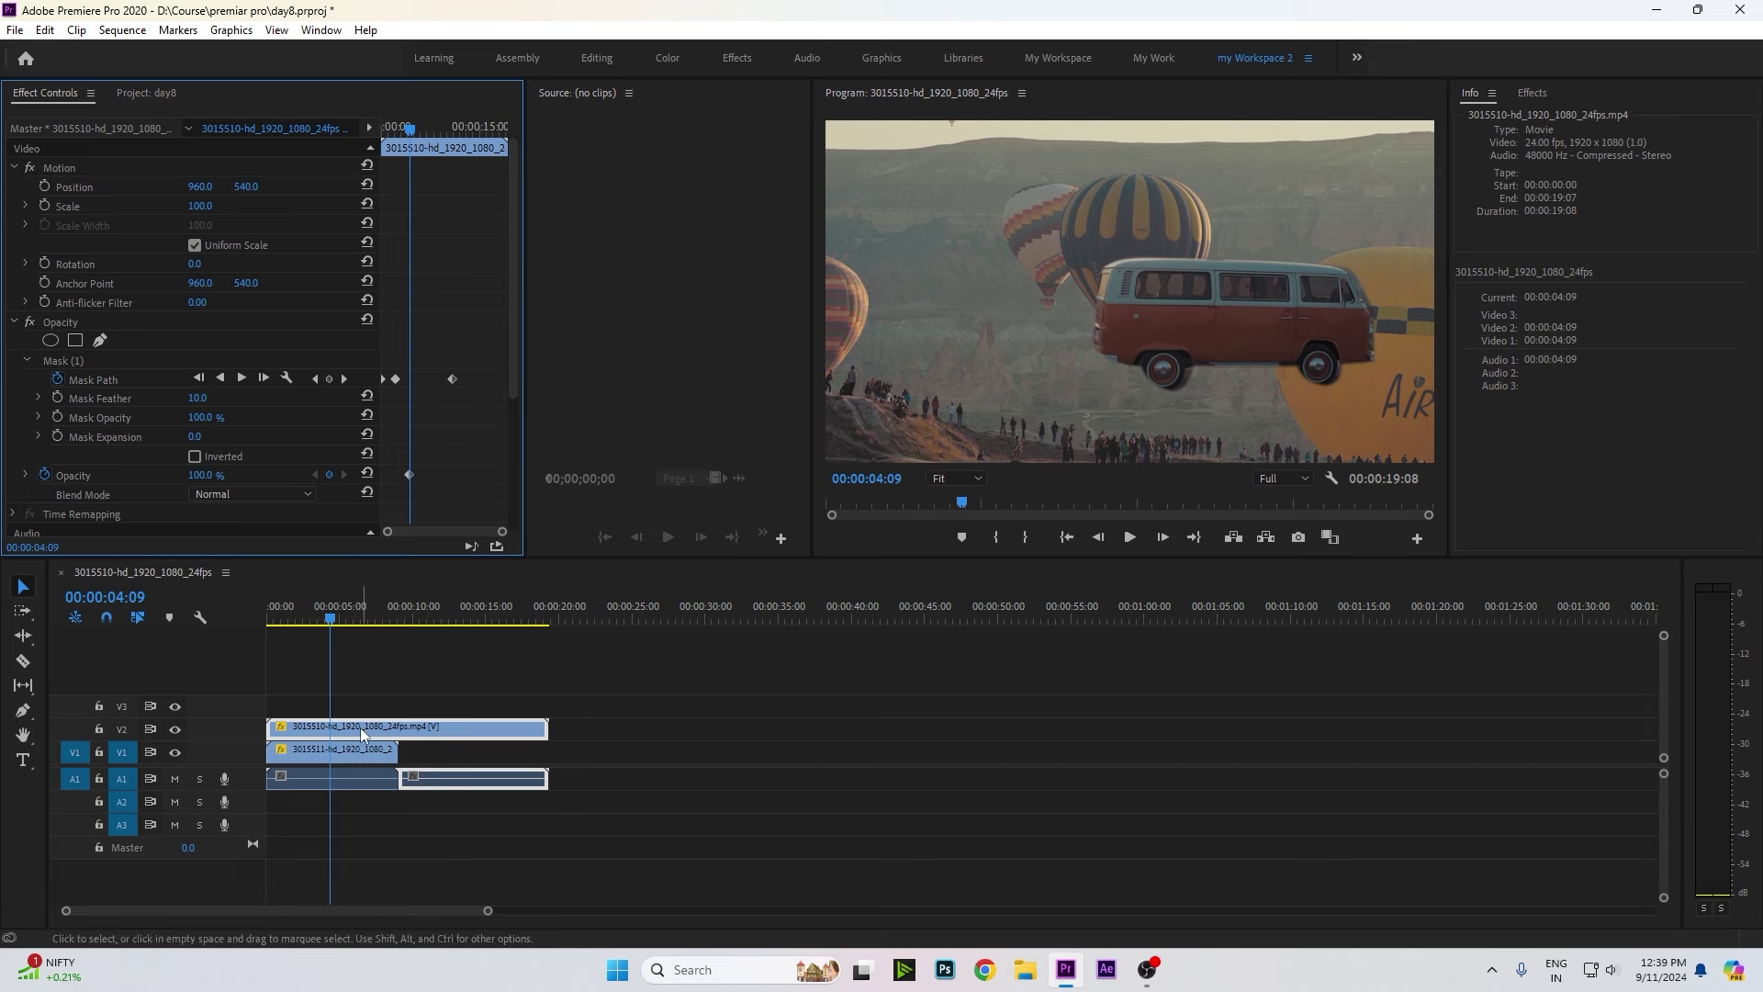
{"action": "left_click", "coordinate": [73, 341]}
{"action": "left_click_drag", "start_coordinate": [1033, 319], "coordinate": [1020, 314]}
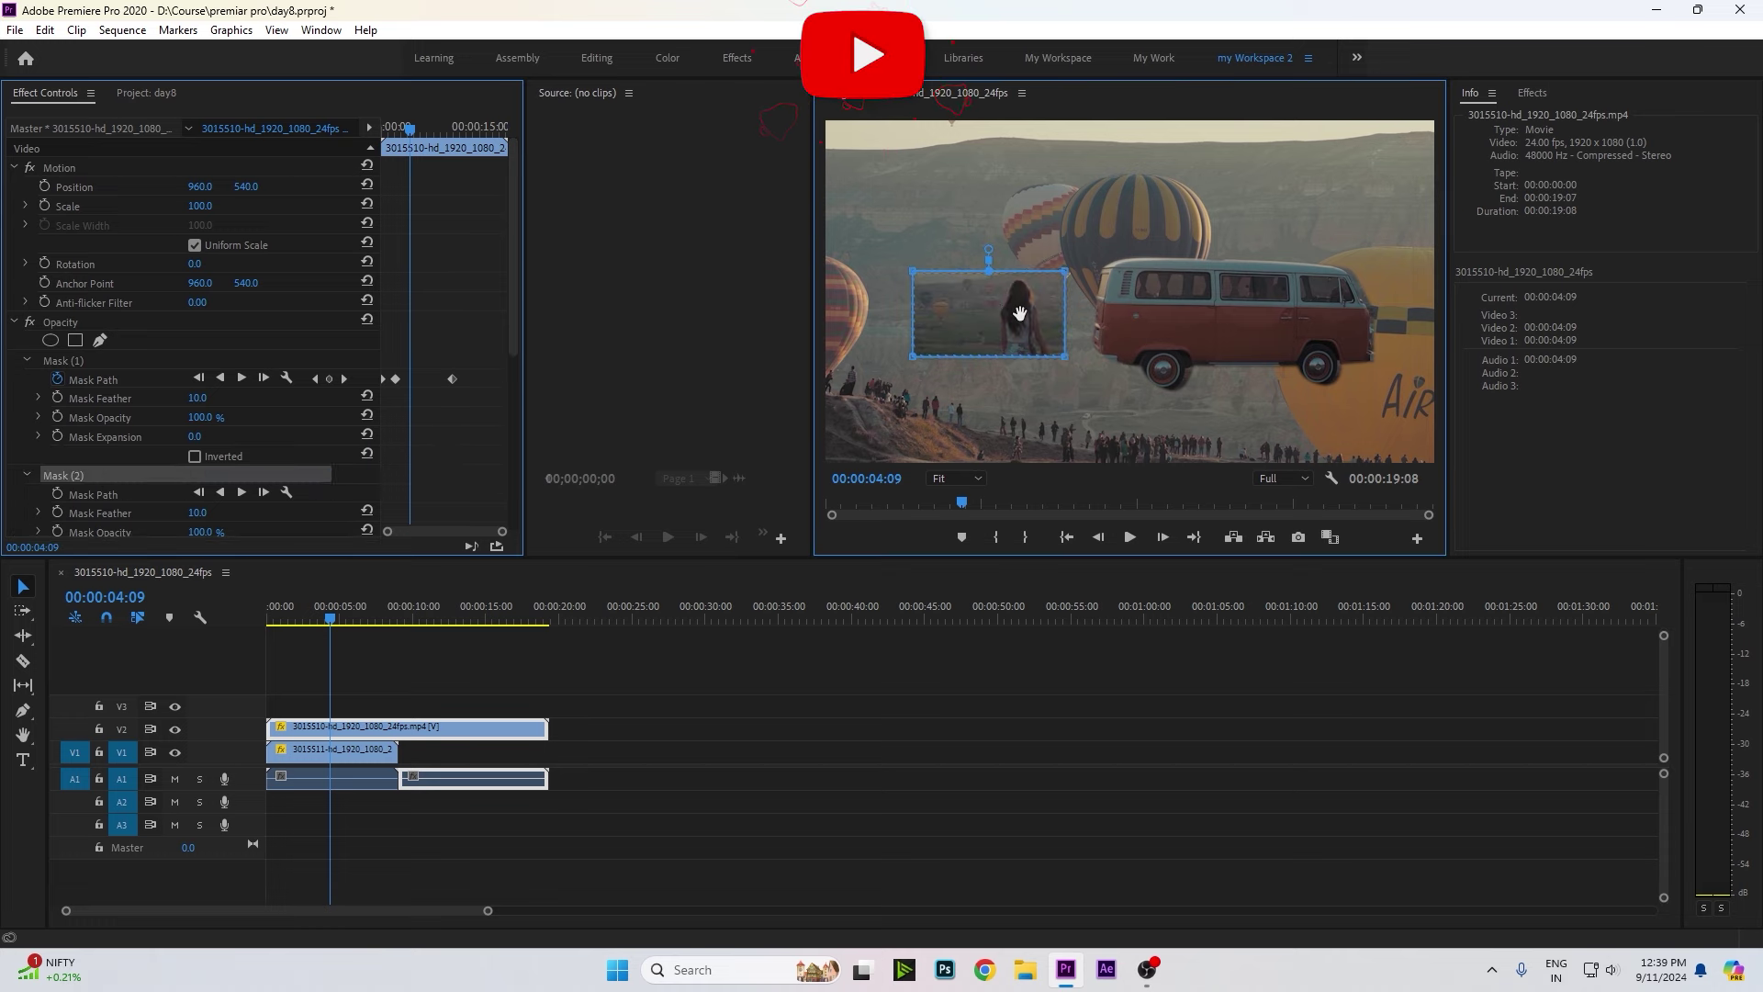
Reselect the van clip and hide the balloon background track V1 again.
{"action": "left_click", "coordinate": [531, 661]}
{"action": "left_click", "coordinate": [413, 727]}
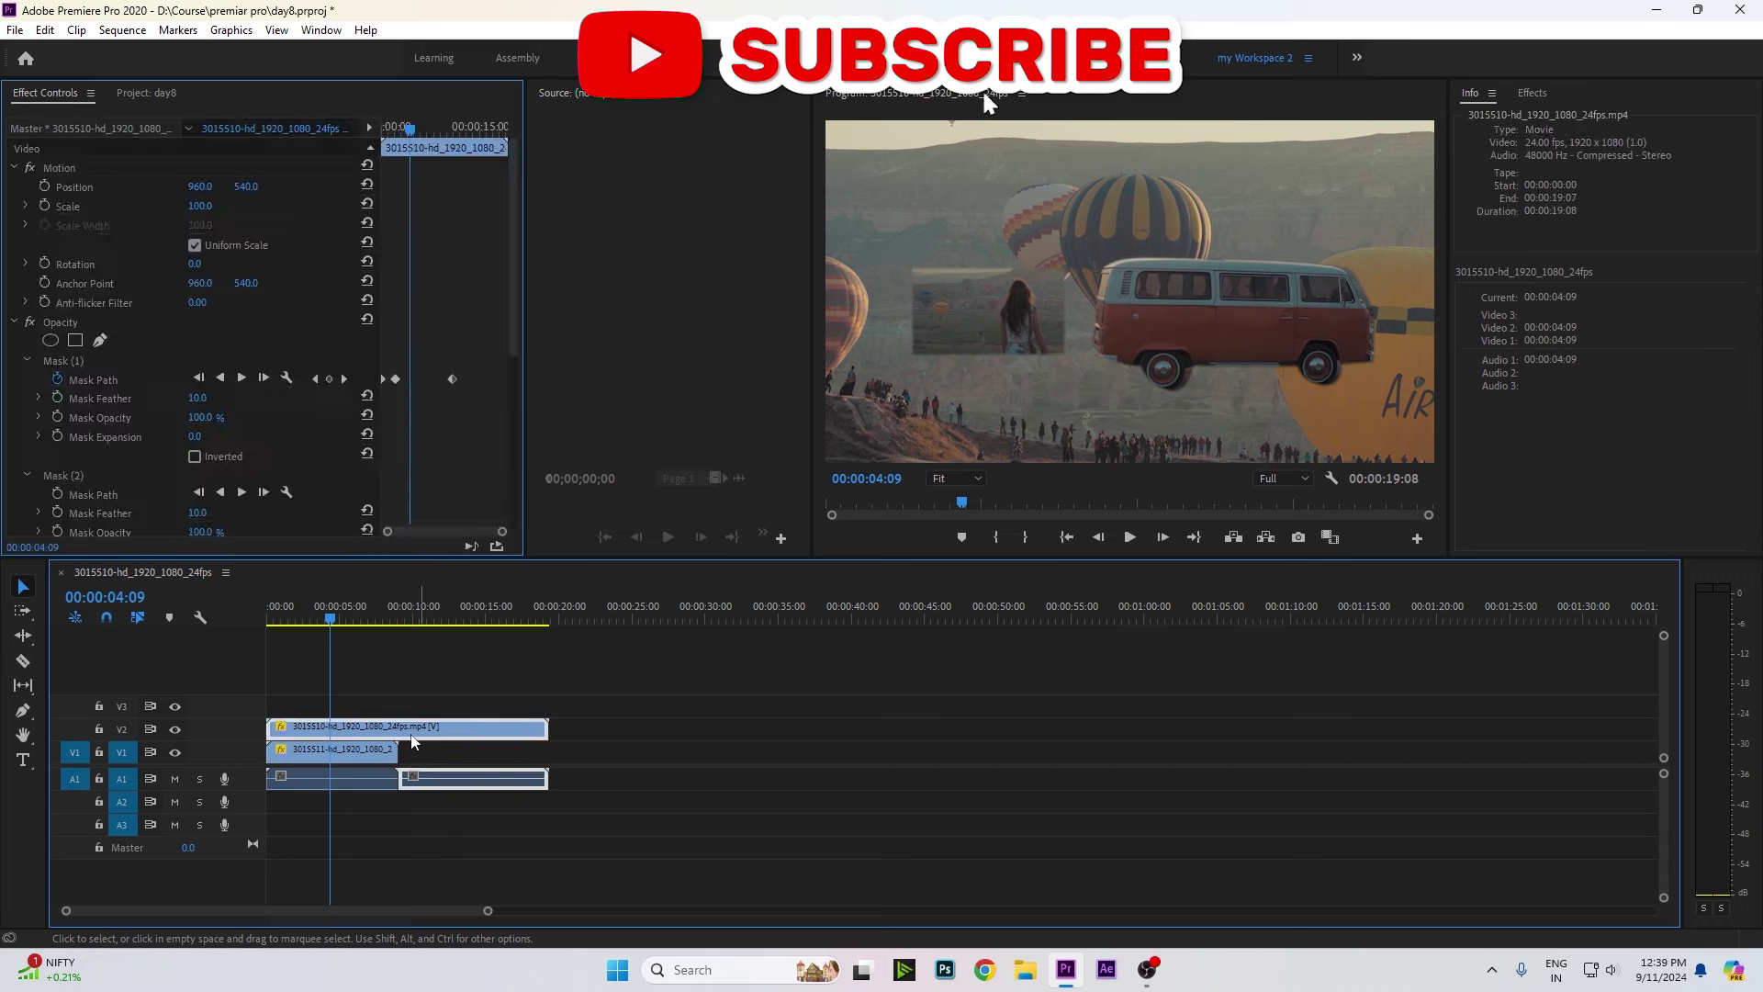
{"action": "left_click", "coordinate": [175, 752]}
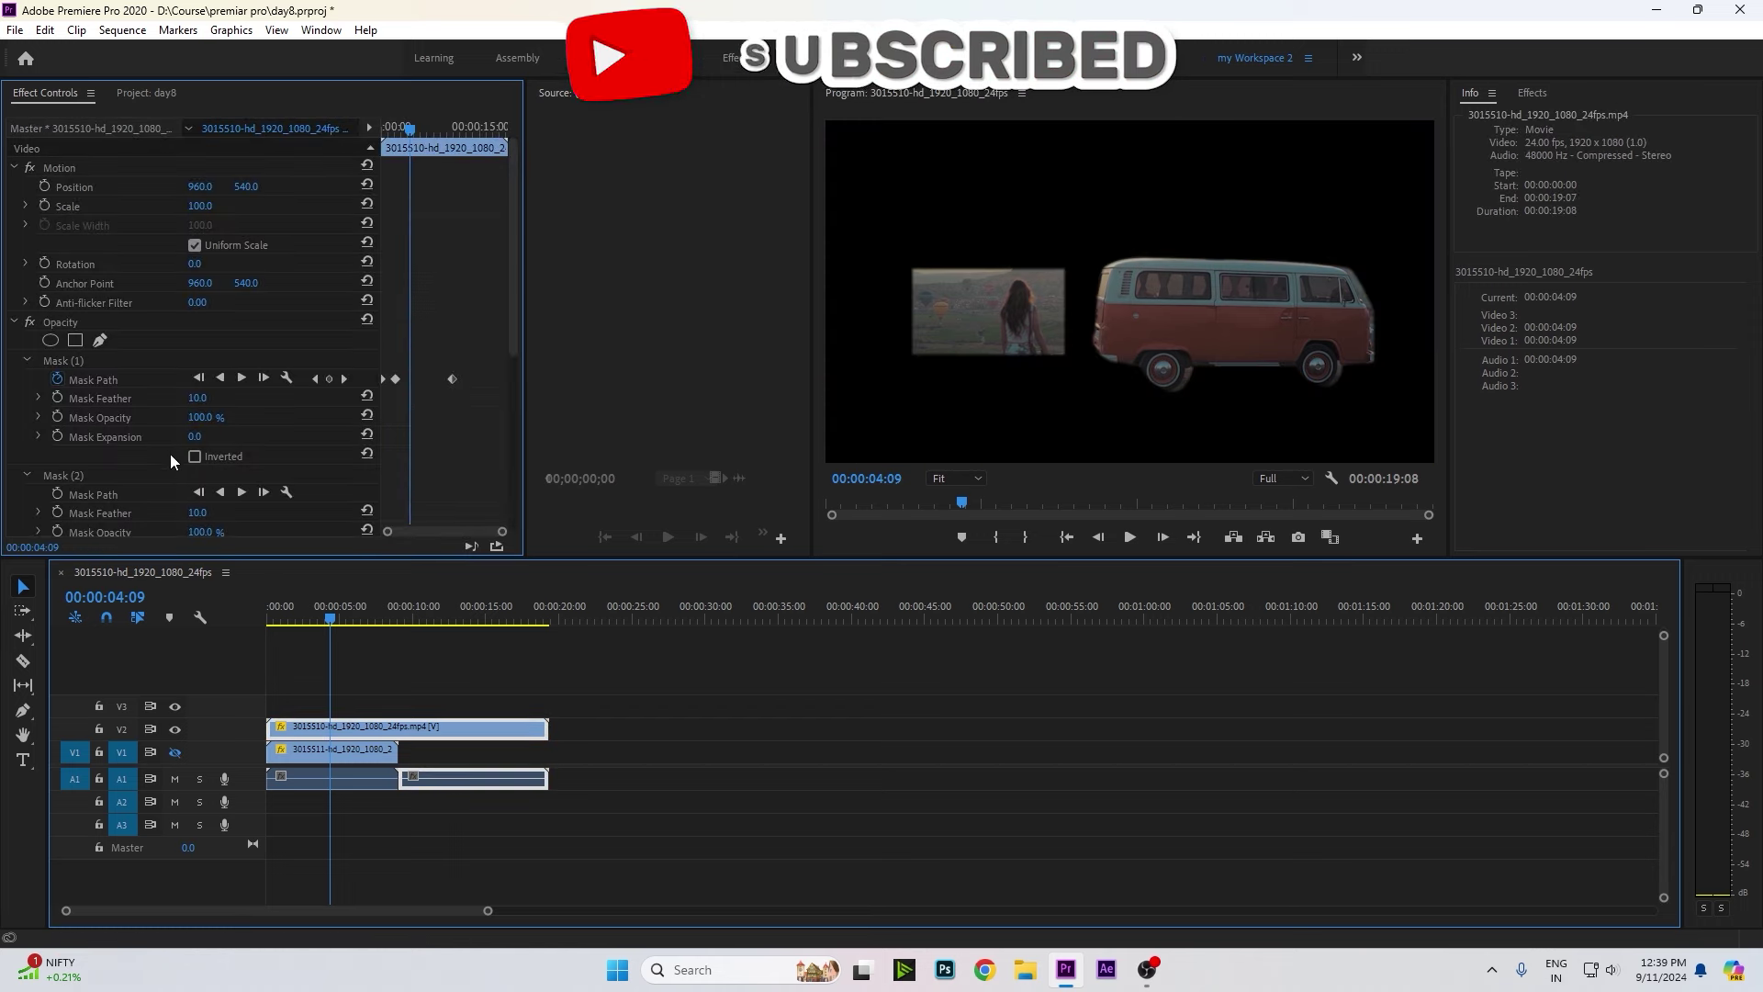
{"action": "scroll", "coordinate": [129, 459], "scroll_direction": "down", "scroll_amount": 1}
{"action": "scroll", "coordinate": [108, 516], "scroll_direction": "down", "scroll_amount": 1}
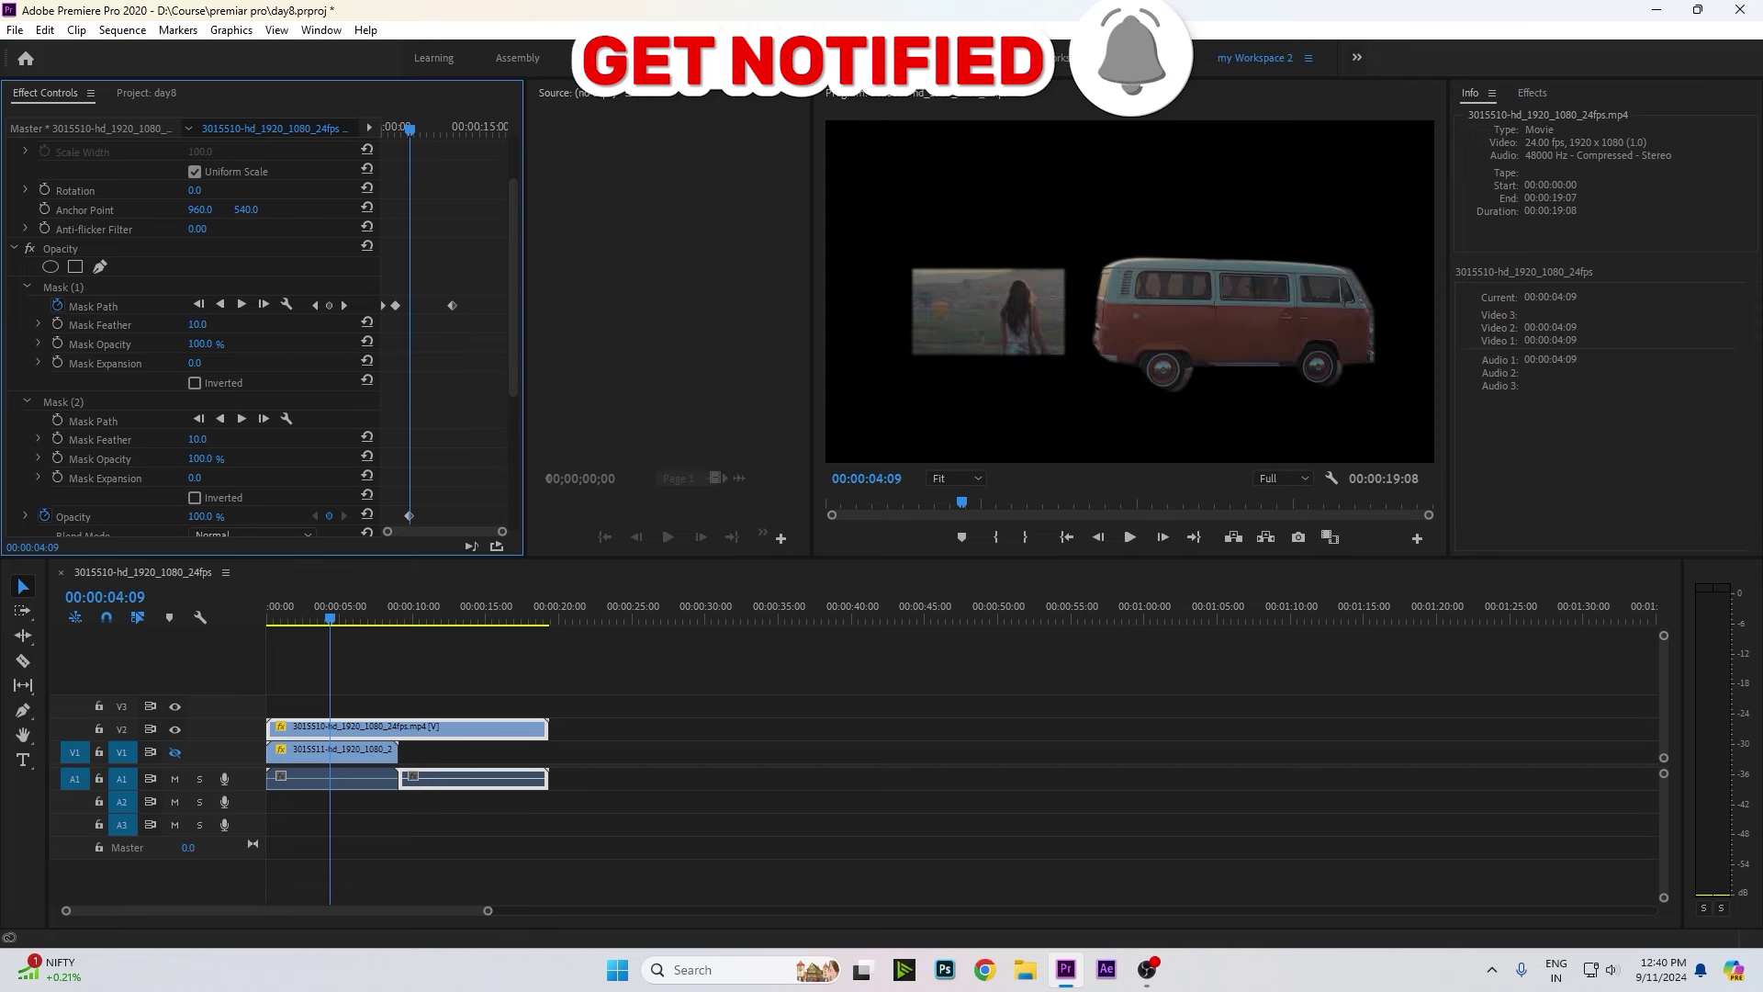
Delete the van clip's Opacity keyframes and test-fade Mask (1), restoring it to 100%.
{"action": "left_click", "coordinate": [44, 517]}
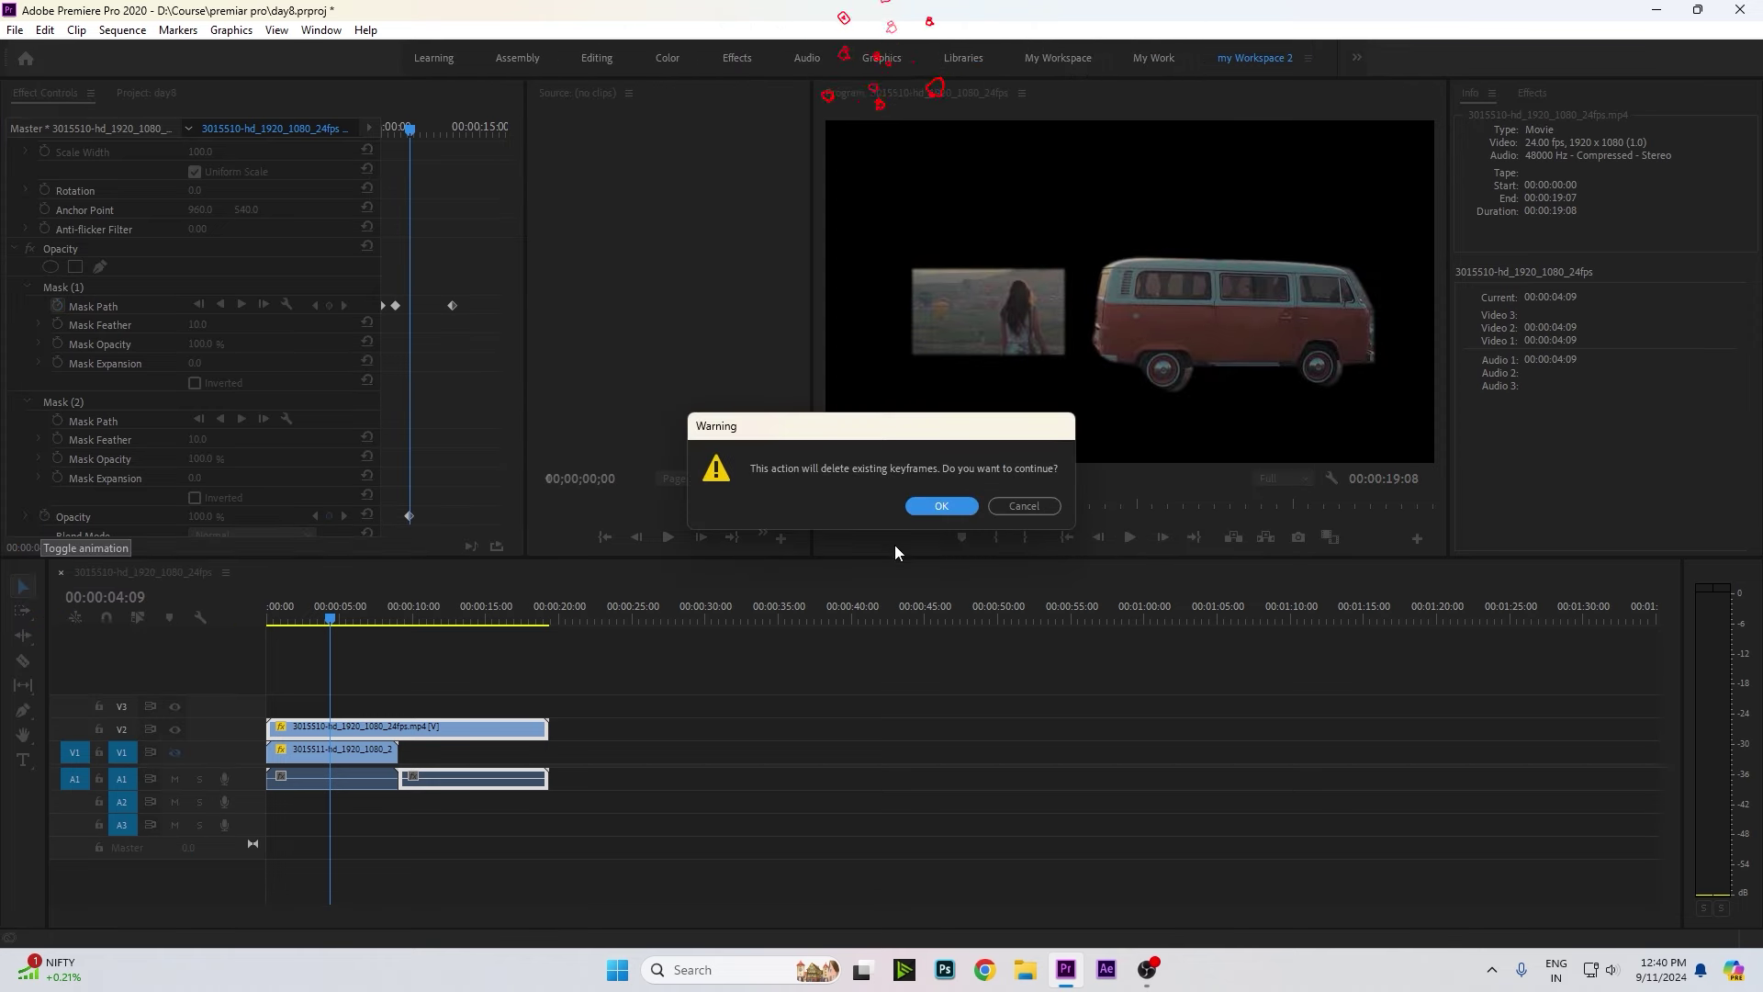
{"action": "left_click", "coordinate": [923, 507]}
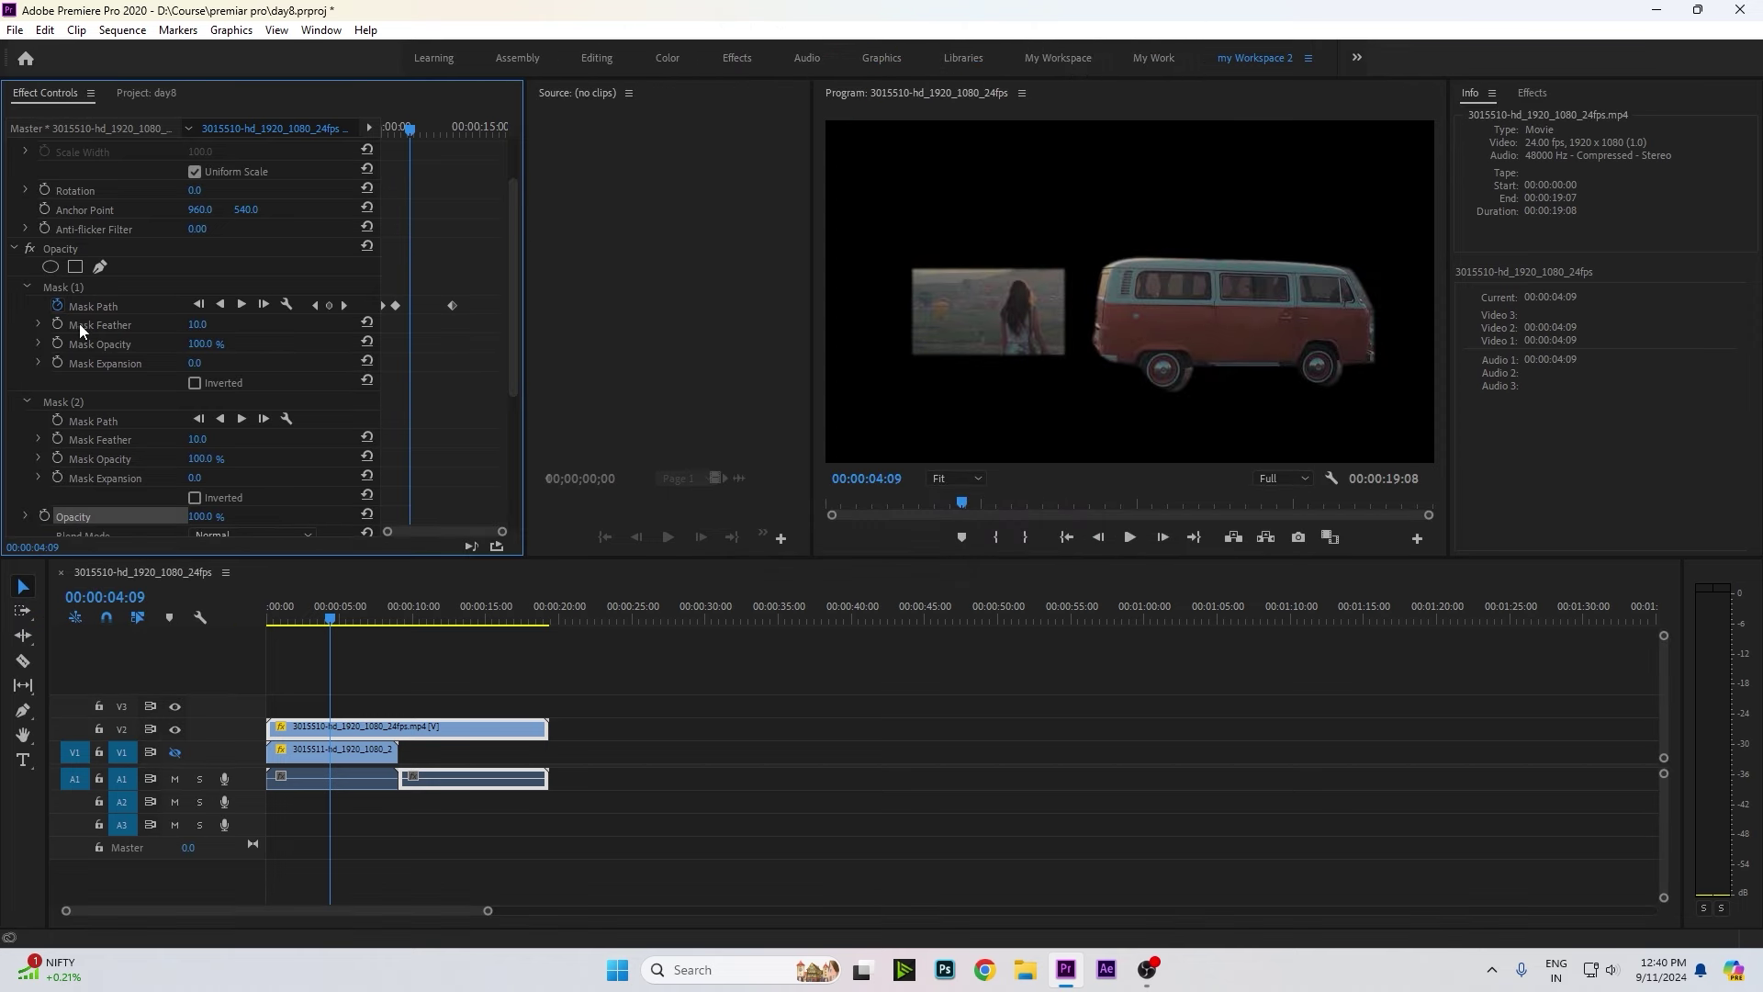
{"action": "left_click", "coordinate": [95, 345]}
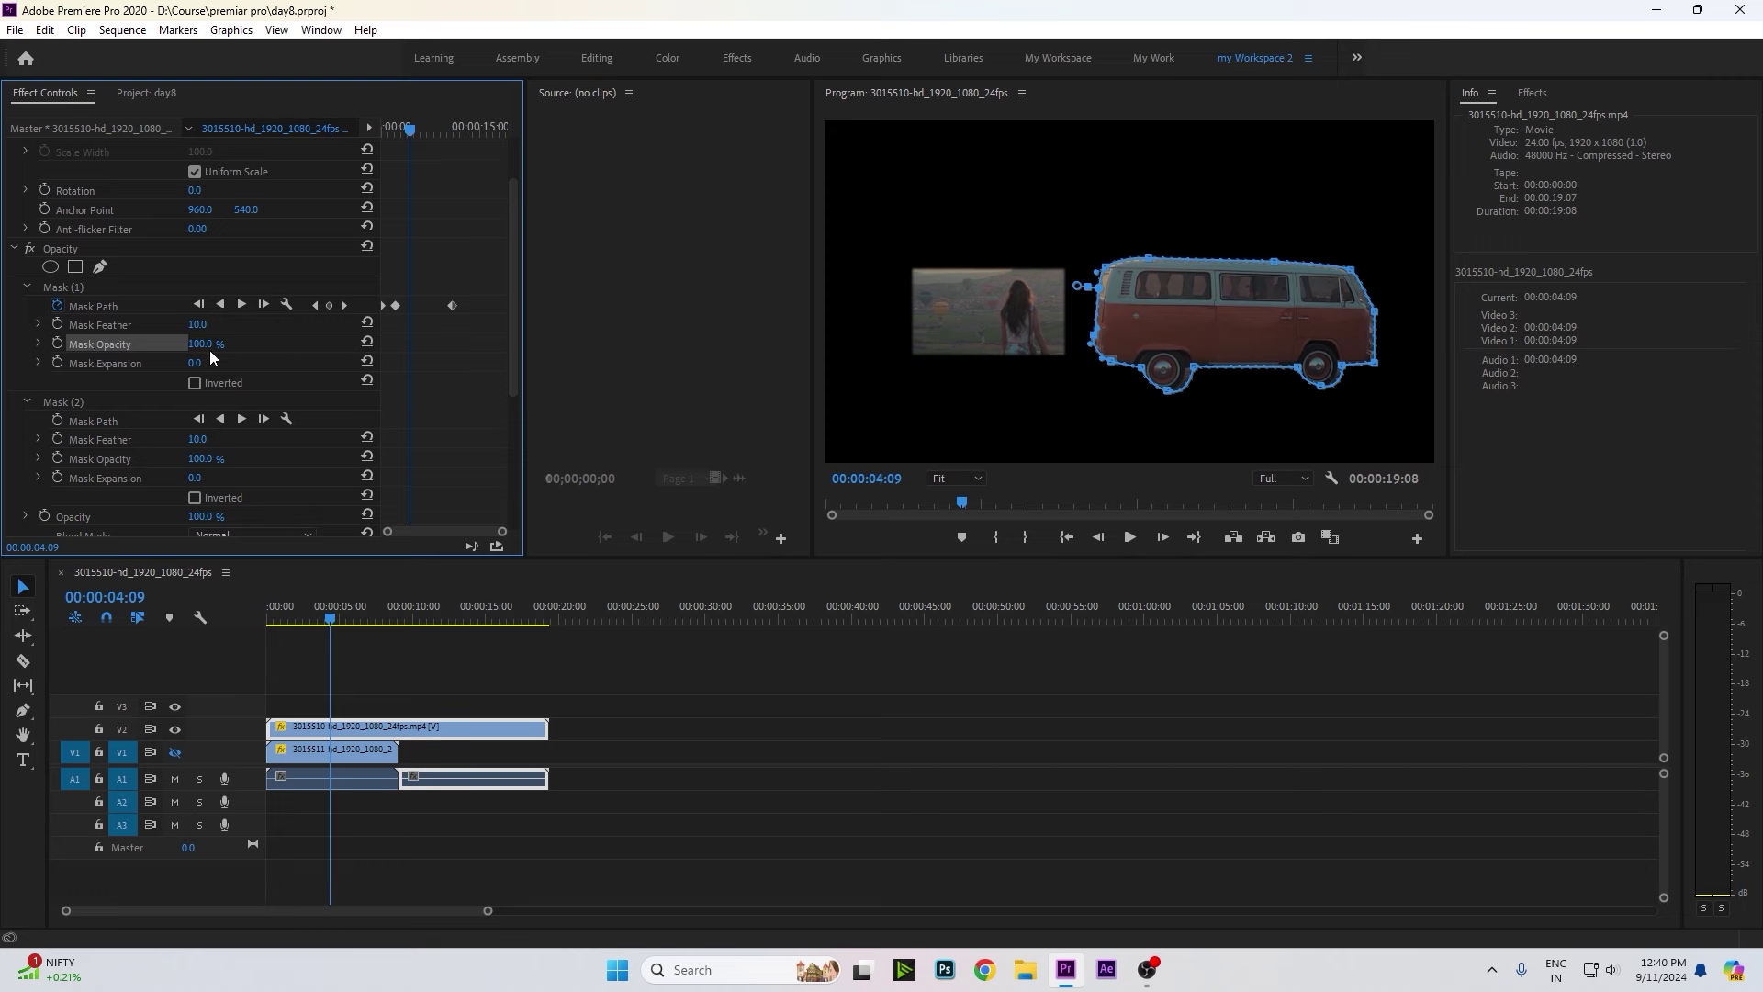
{"action": "left_click_drag", "start_coordinate": [200, 343], "coordinate": [147, 344]}
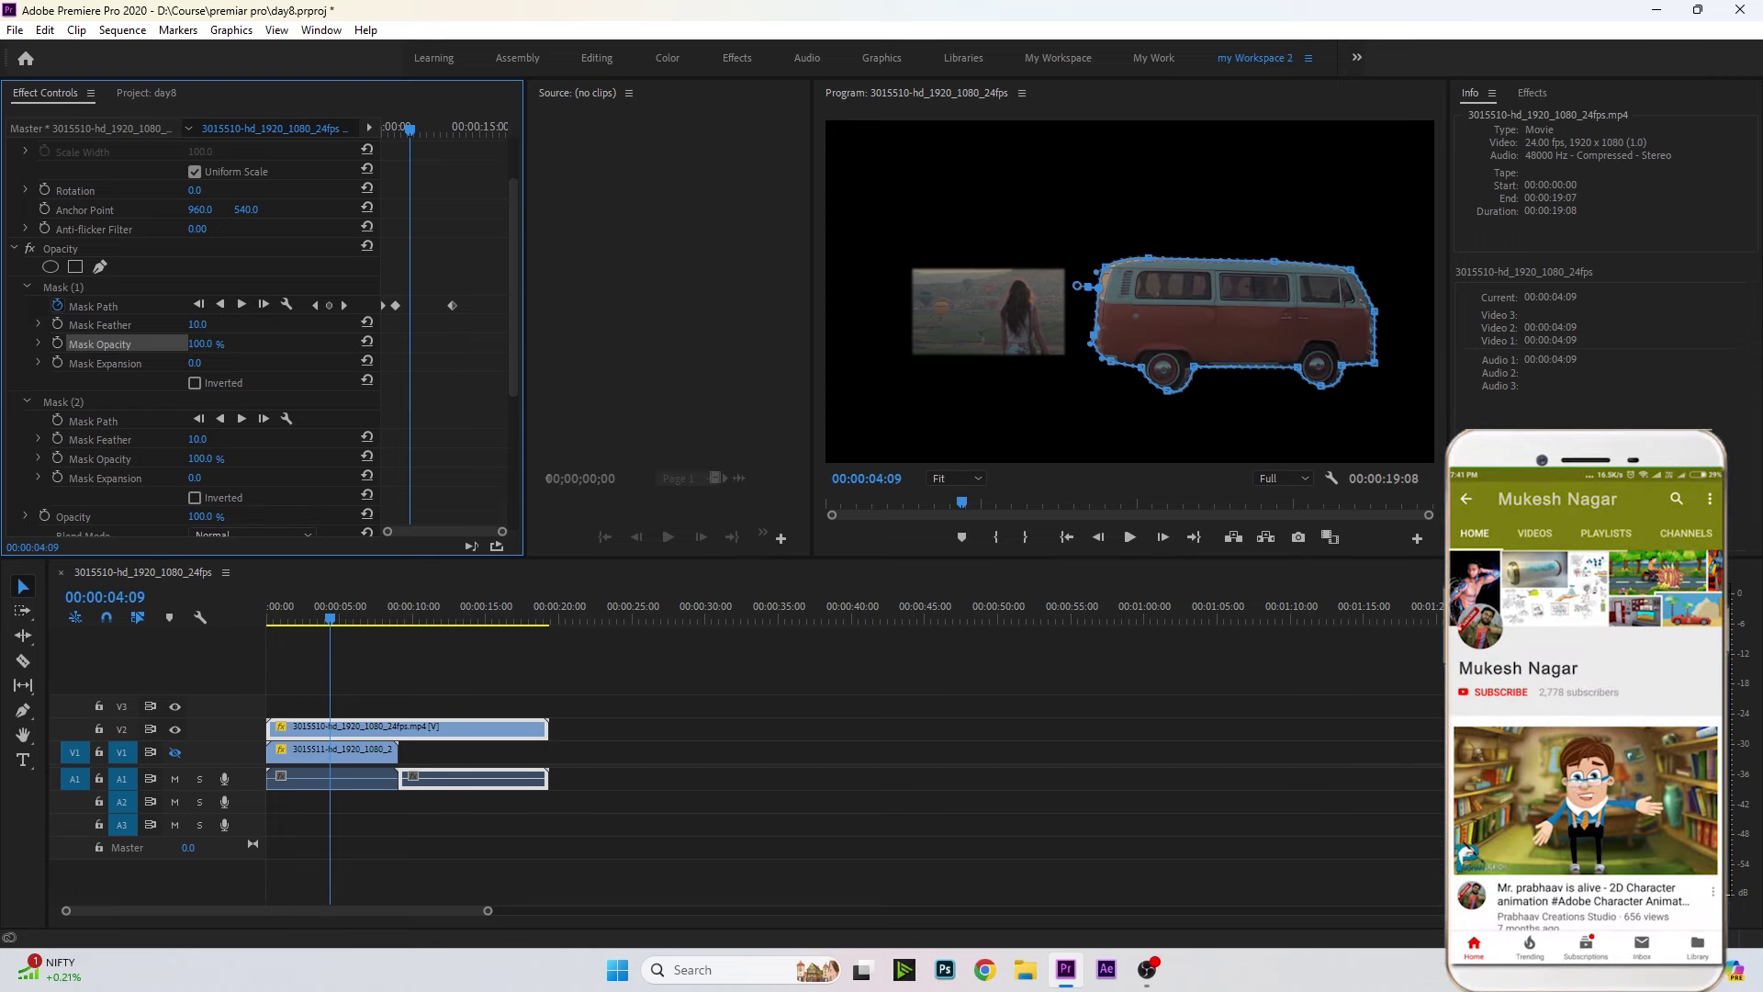
{"action": "key", "text": "ctrl+z"}
Test Mask (2) opacity at 16%, restore it to 100%, and deselect the clip.
{"action": "left_click_drag", "start_coordinate": [200, 458], "coordinate": [156, 458]}
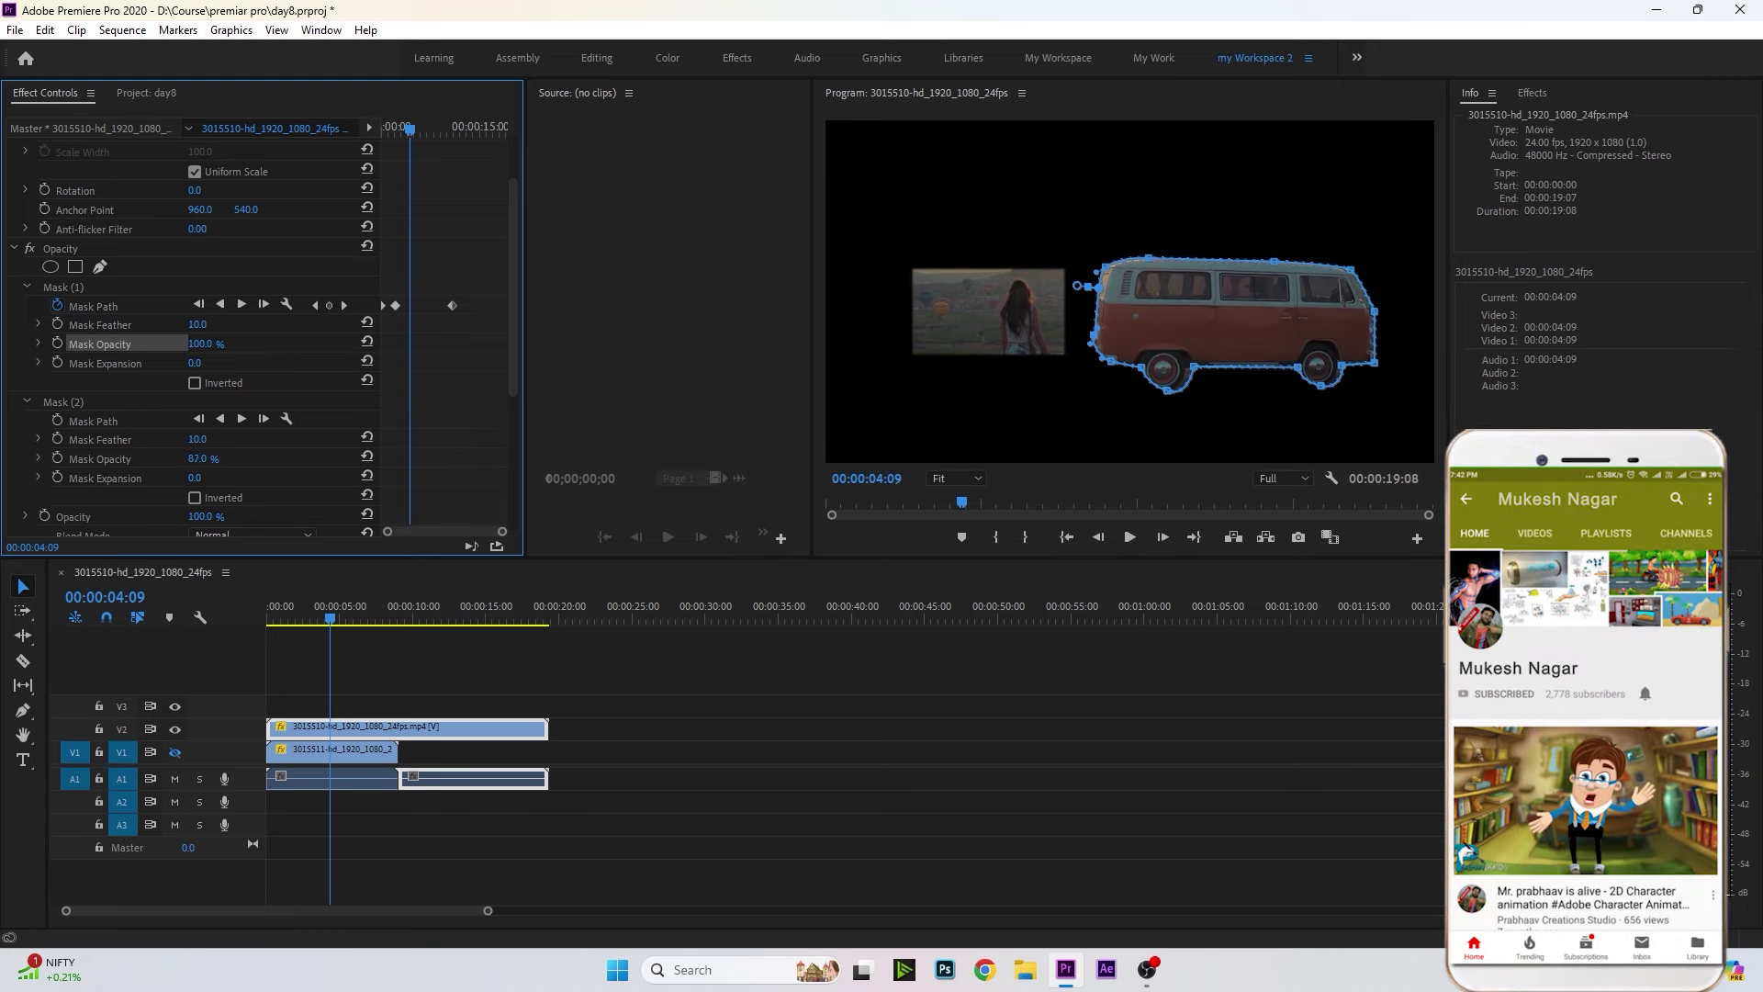
{"action": "key", "text": "ctrl+z"}
{"action": "key", "text": "ctrl+shift+z"}
{"action": "key", "text": "ctrl+z"}
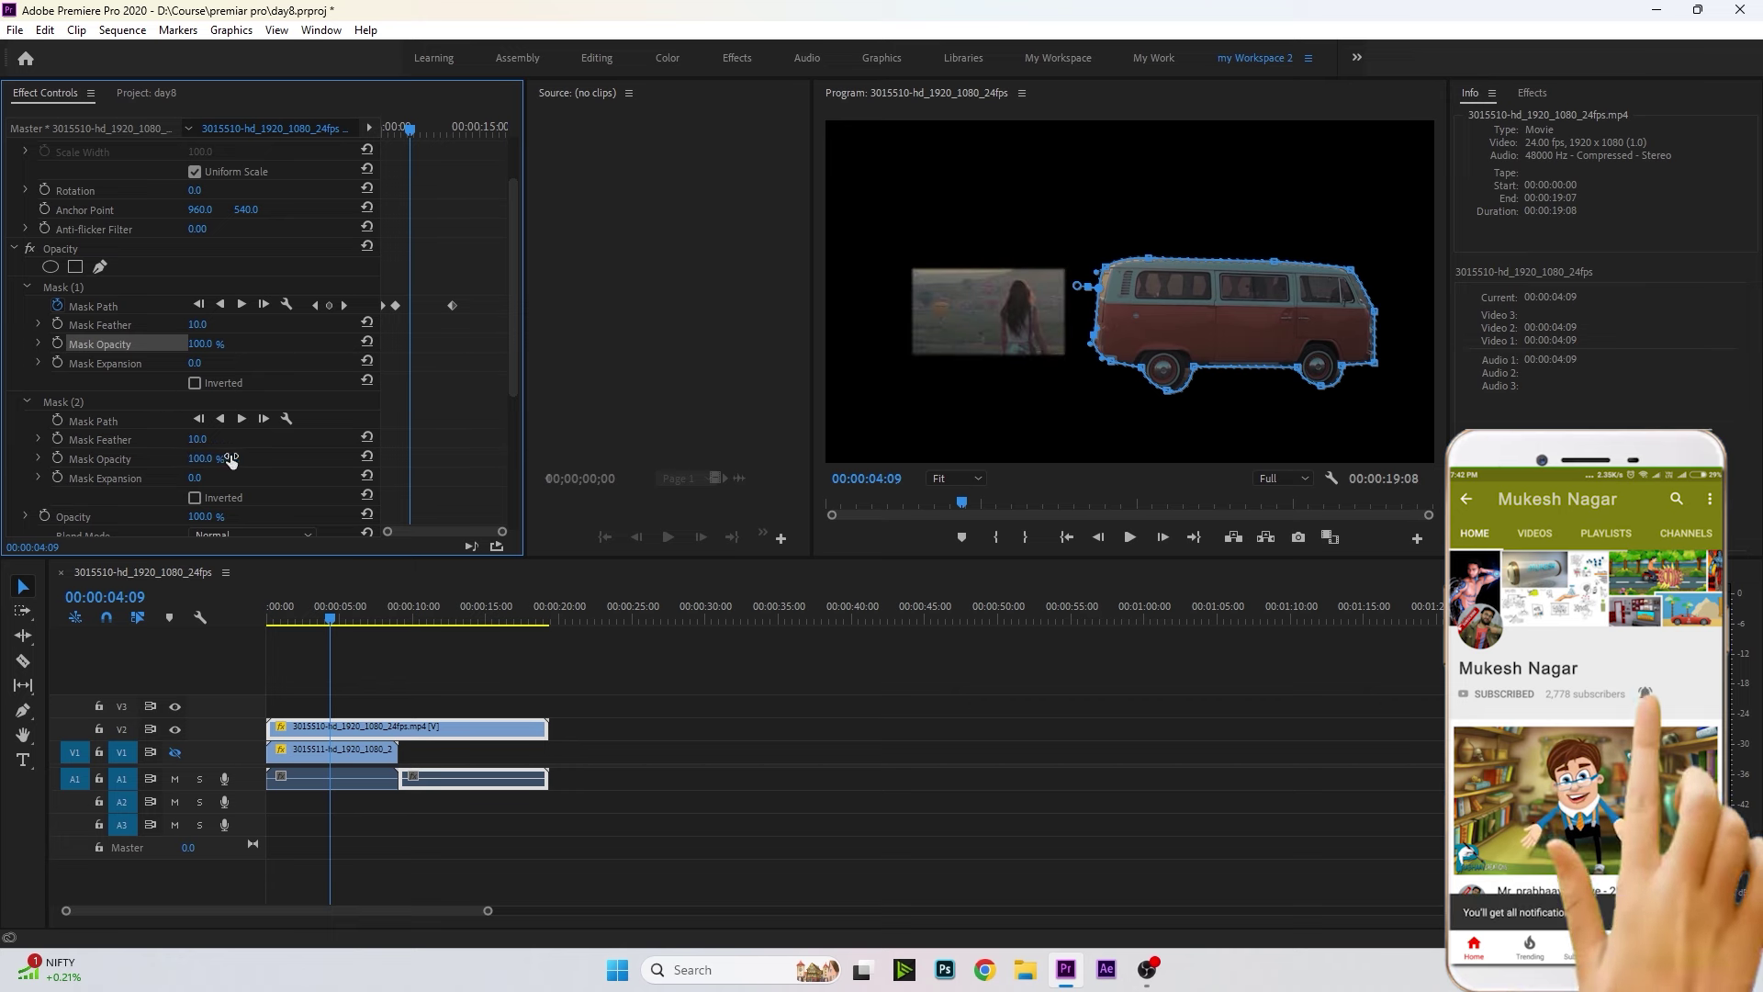
{"action": "left_click", "coordinate": [103, 324]}
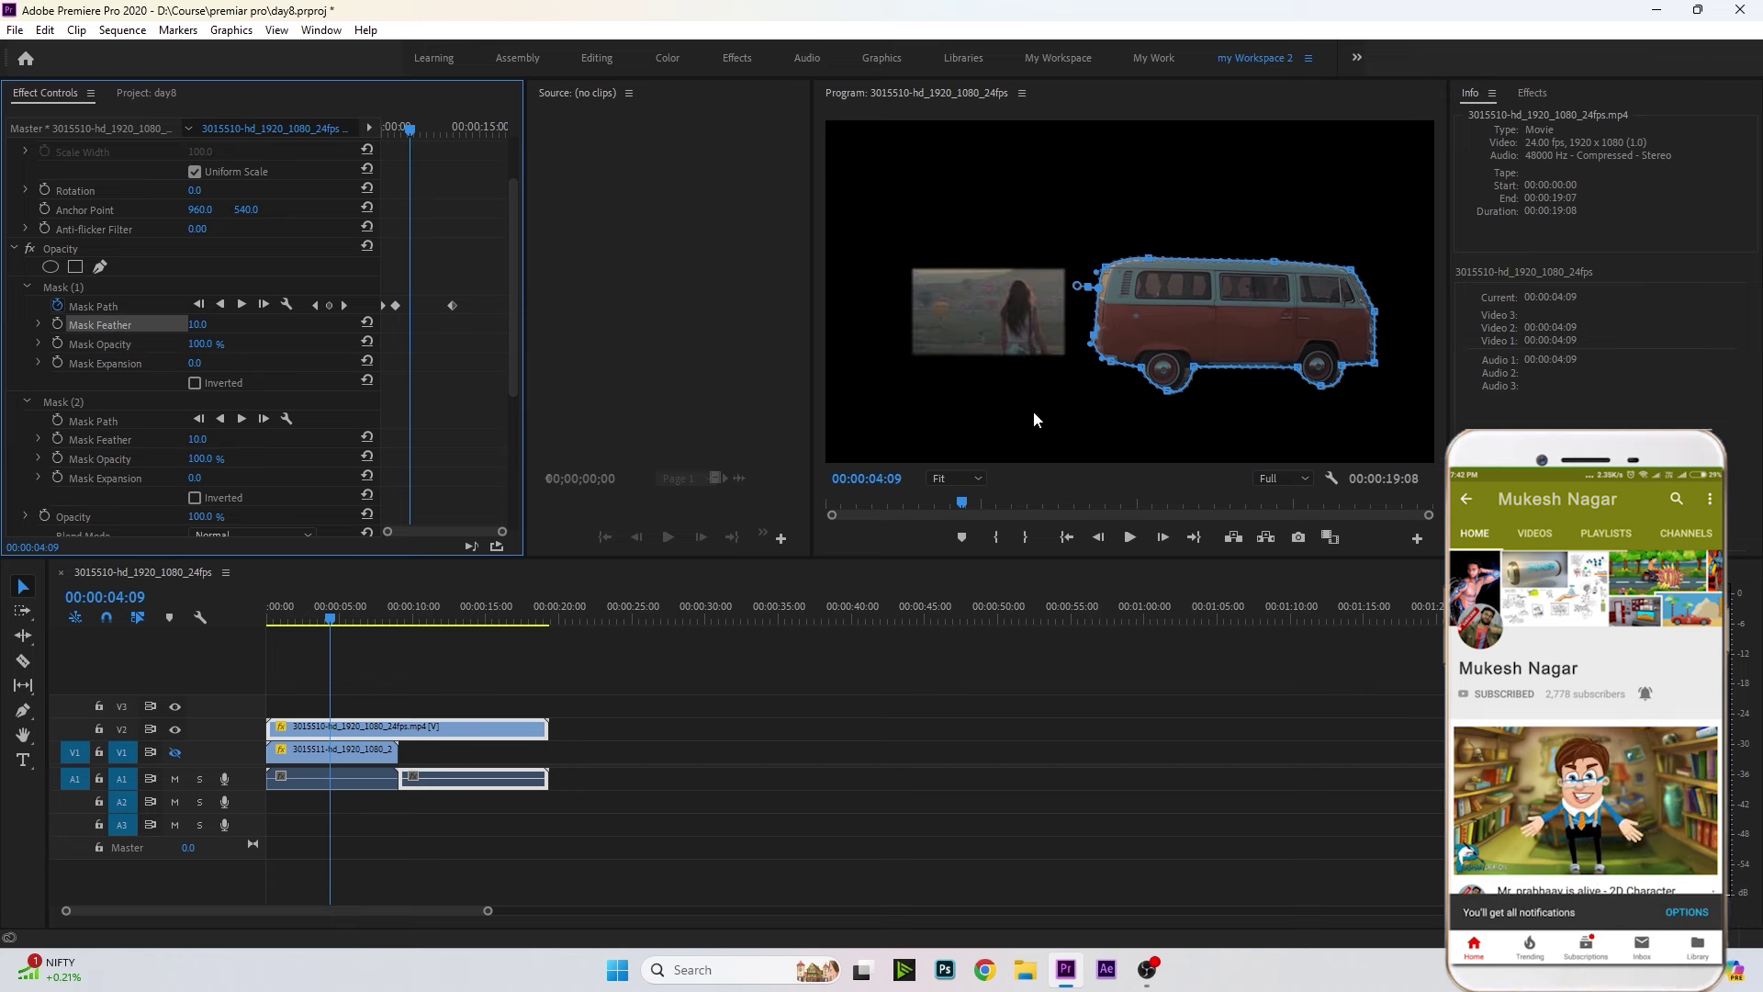
{"action": "left_click", "coordinate": [1154, 658]}
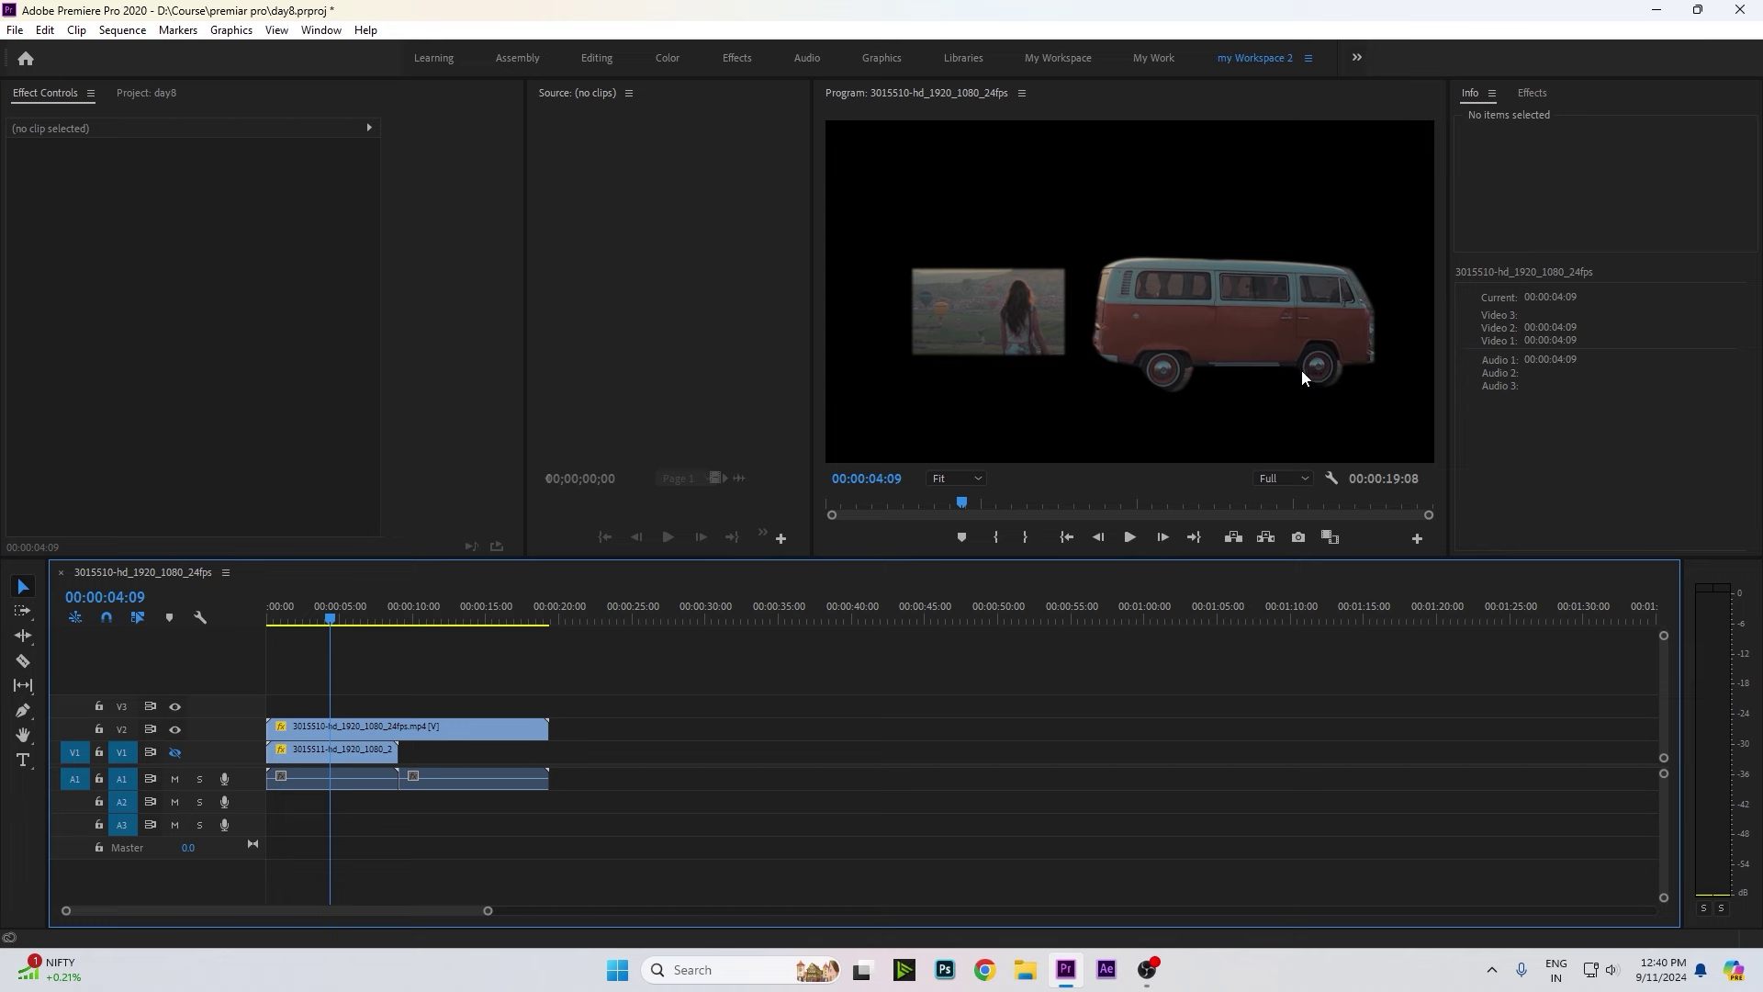
Reset the van mask's feather to 0, then scrub it up to 117.
{"action": "left_click", "coordinate": [379, 727]}
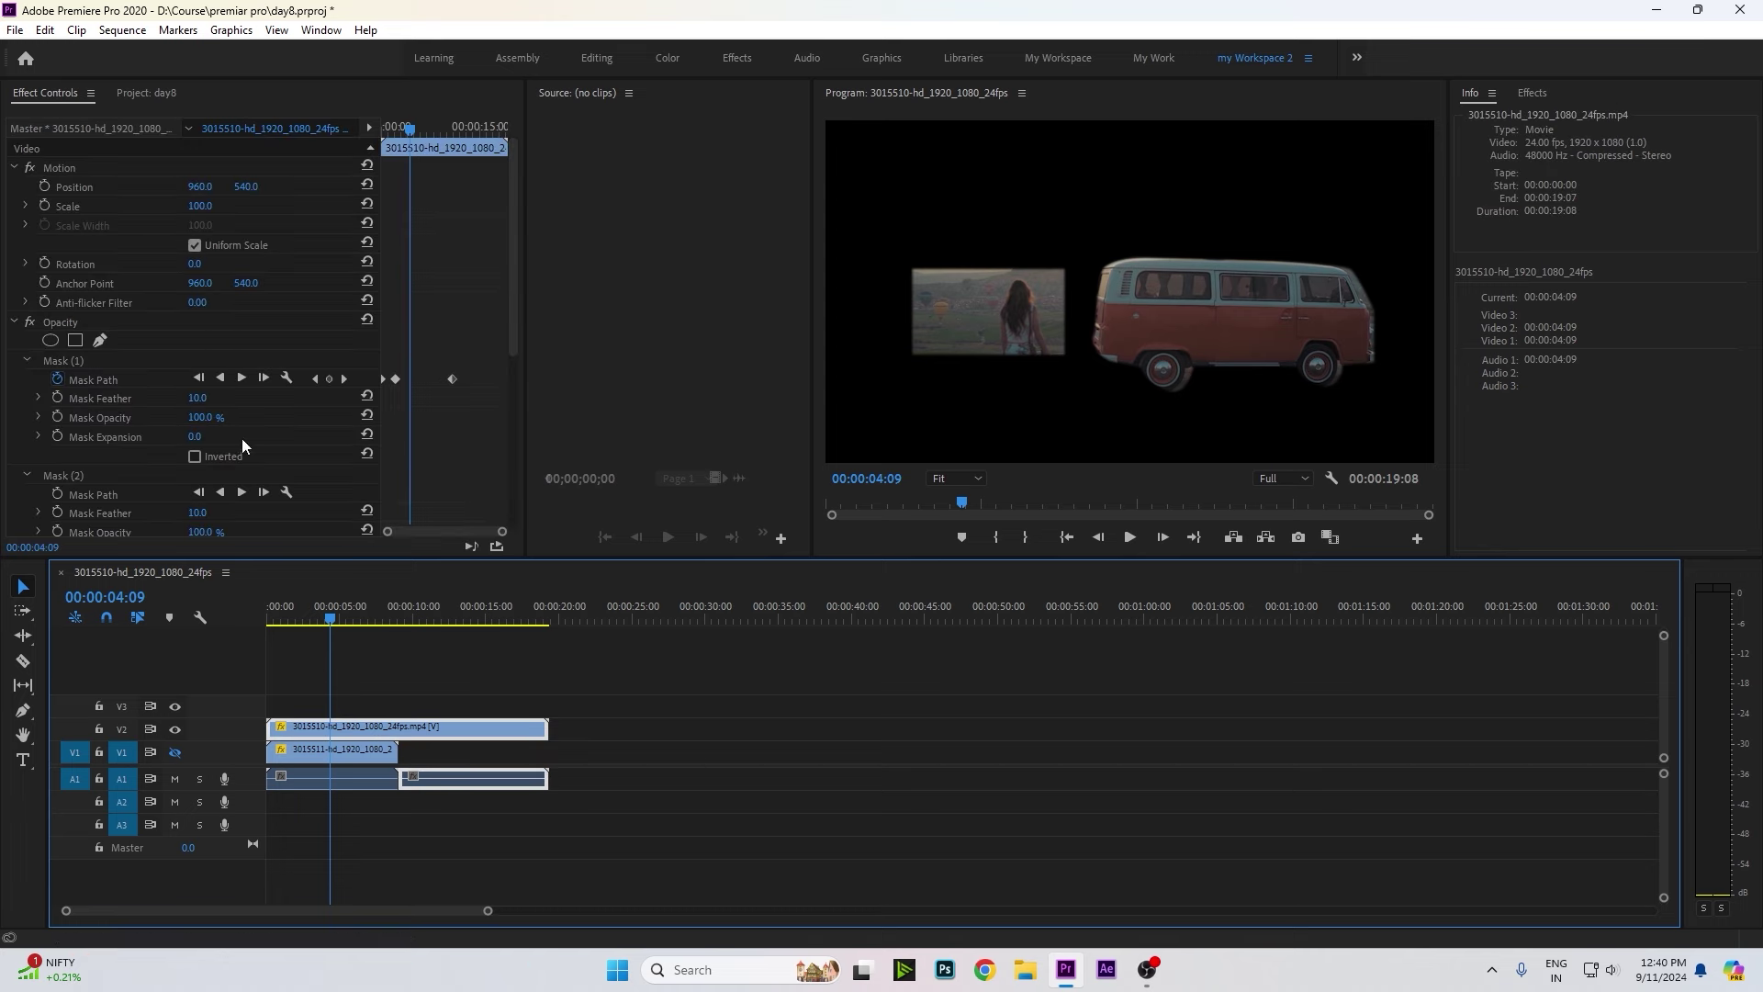
{"action": "left_click", "coordinate": [196, 397]}
{"action": "type", "text": "0"}
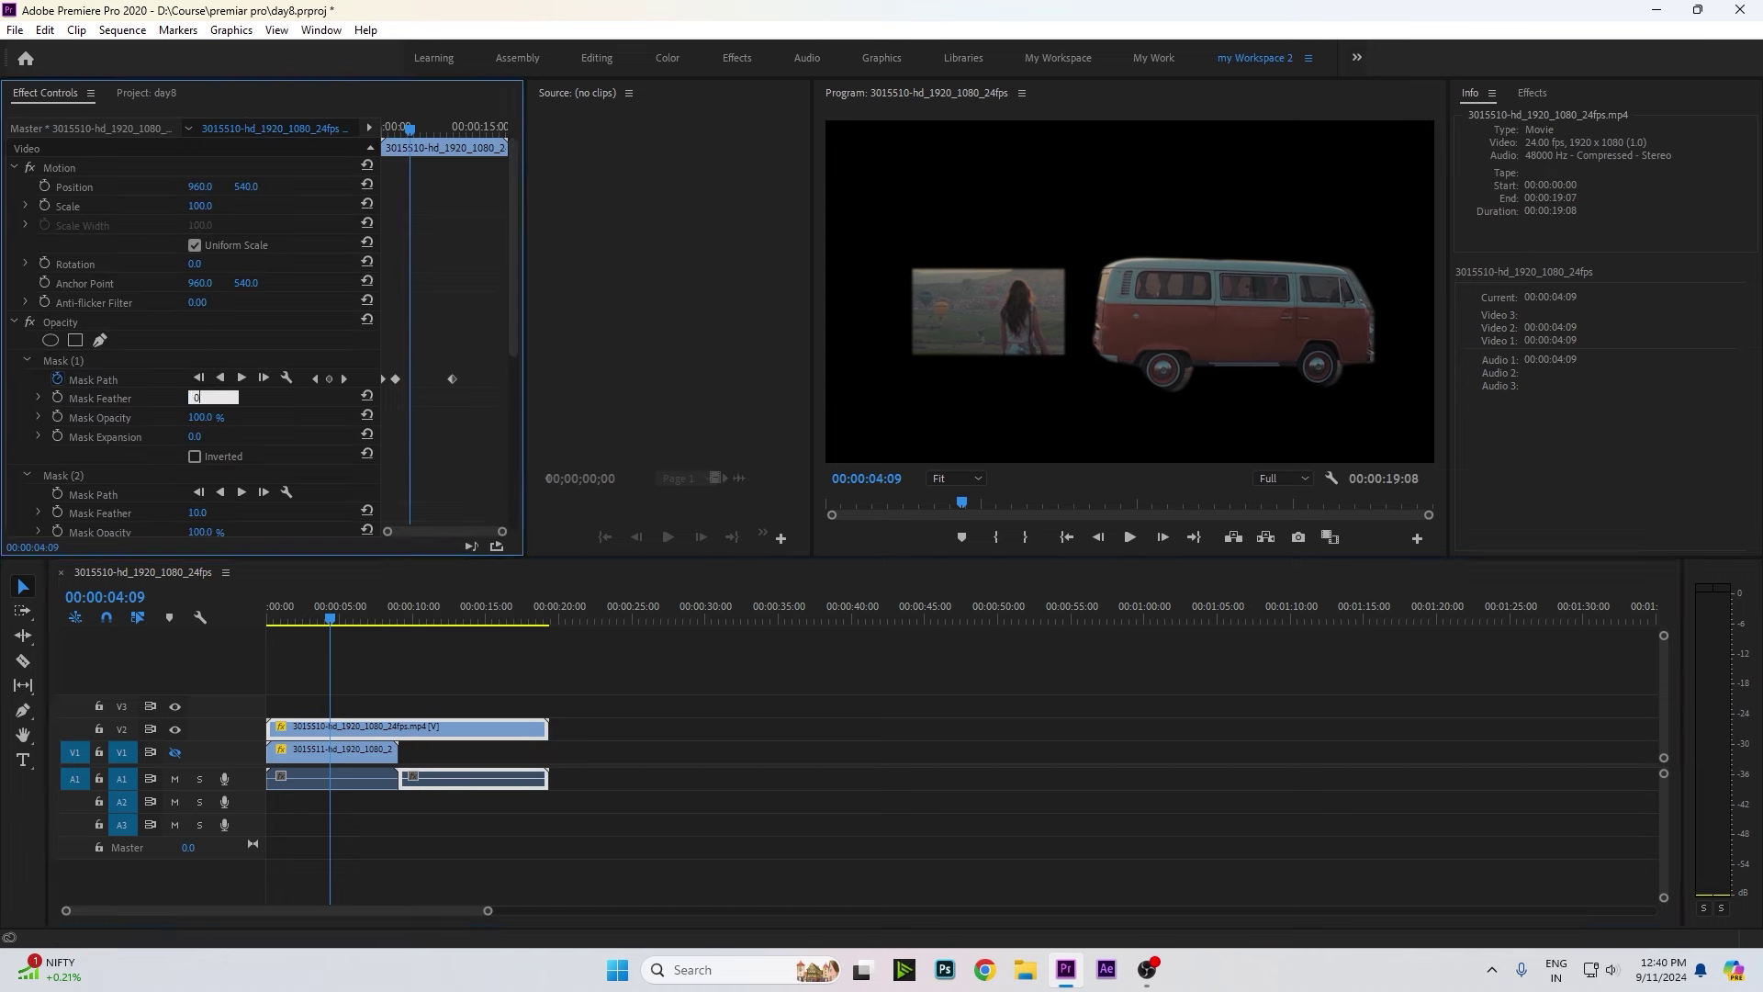
{"action": "key", "text": "Return"}
{"action": "mouse_move", "coordinate": [197, 398]}
{"action": "left_mouse_down"}
{"action": "mouse_move", "coordinate": [313, 398]}
{"action": "mouse_move", "coordinate": [200, 401]}
{"action": "left_mouse_up"}
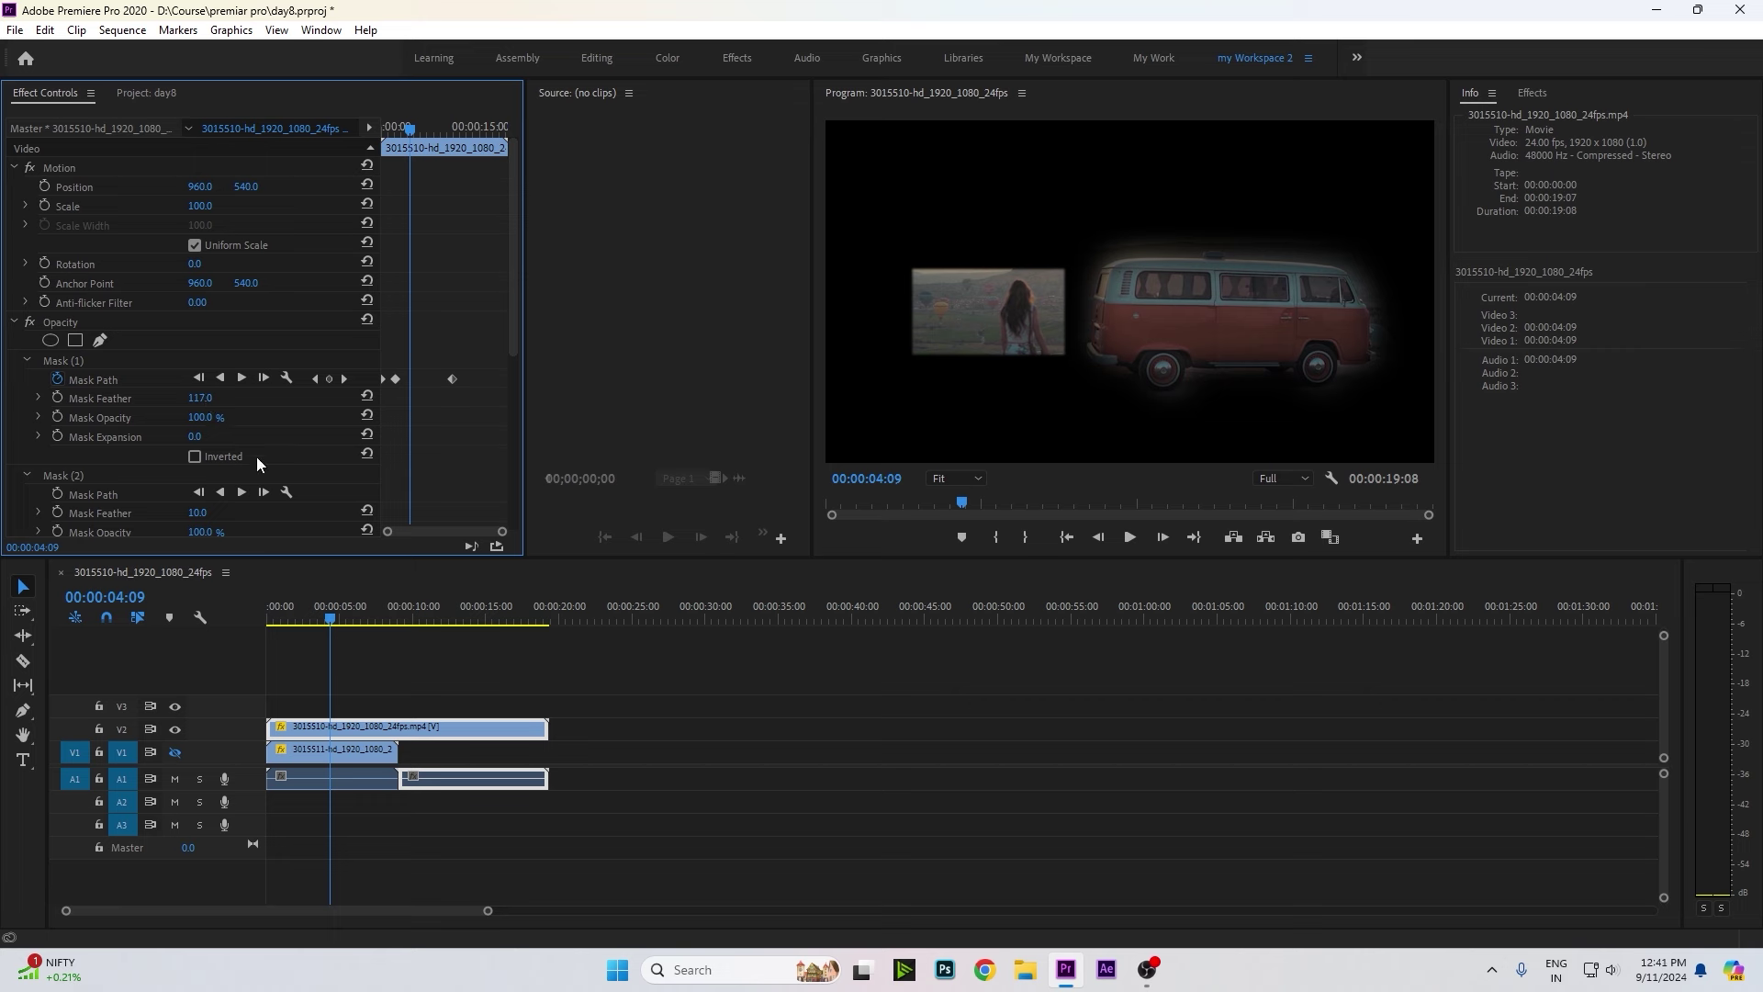
Scrub the van's Mask (1) feather up to 80 with balloon track V1 visible and the mask outline shown.
{"action": "left_click", "coordinate": [200, 398]}
{"action": "type", "text": "00"}
{"action": "key", "text": "Return"}
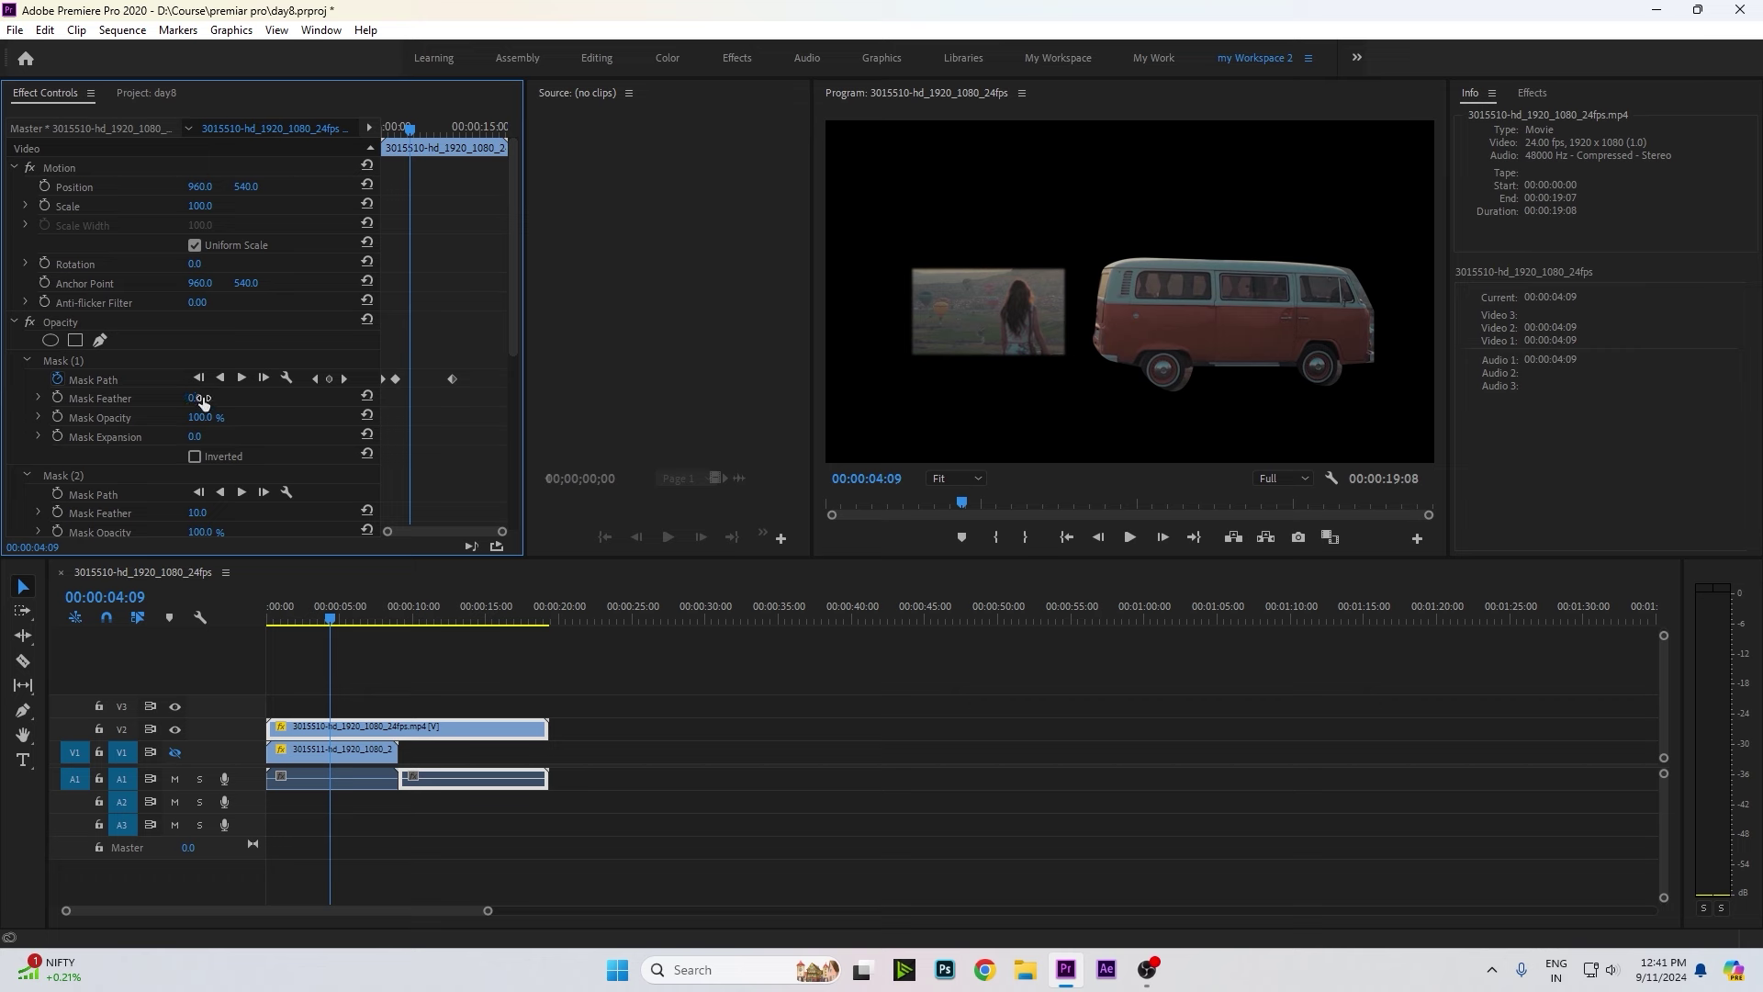
{"action": "left_click_drag", "start_coordinate": [203, 402], "coordinate": [235, 402]}
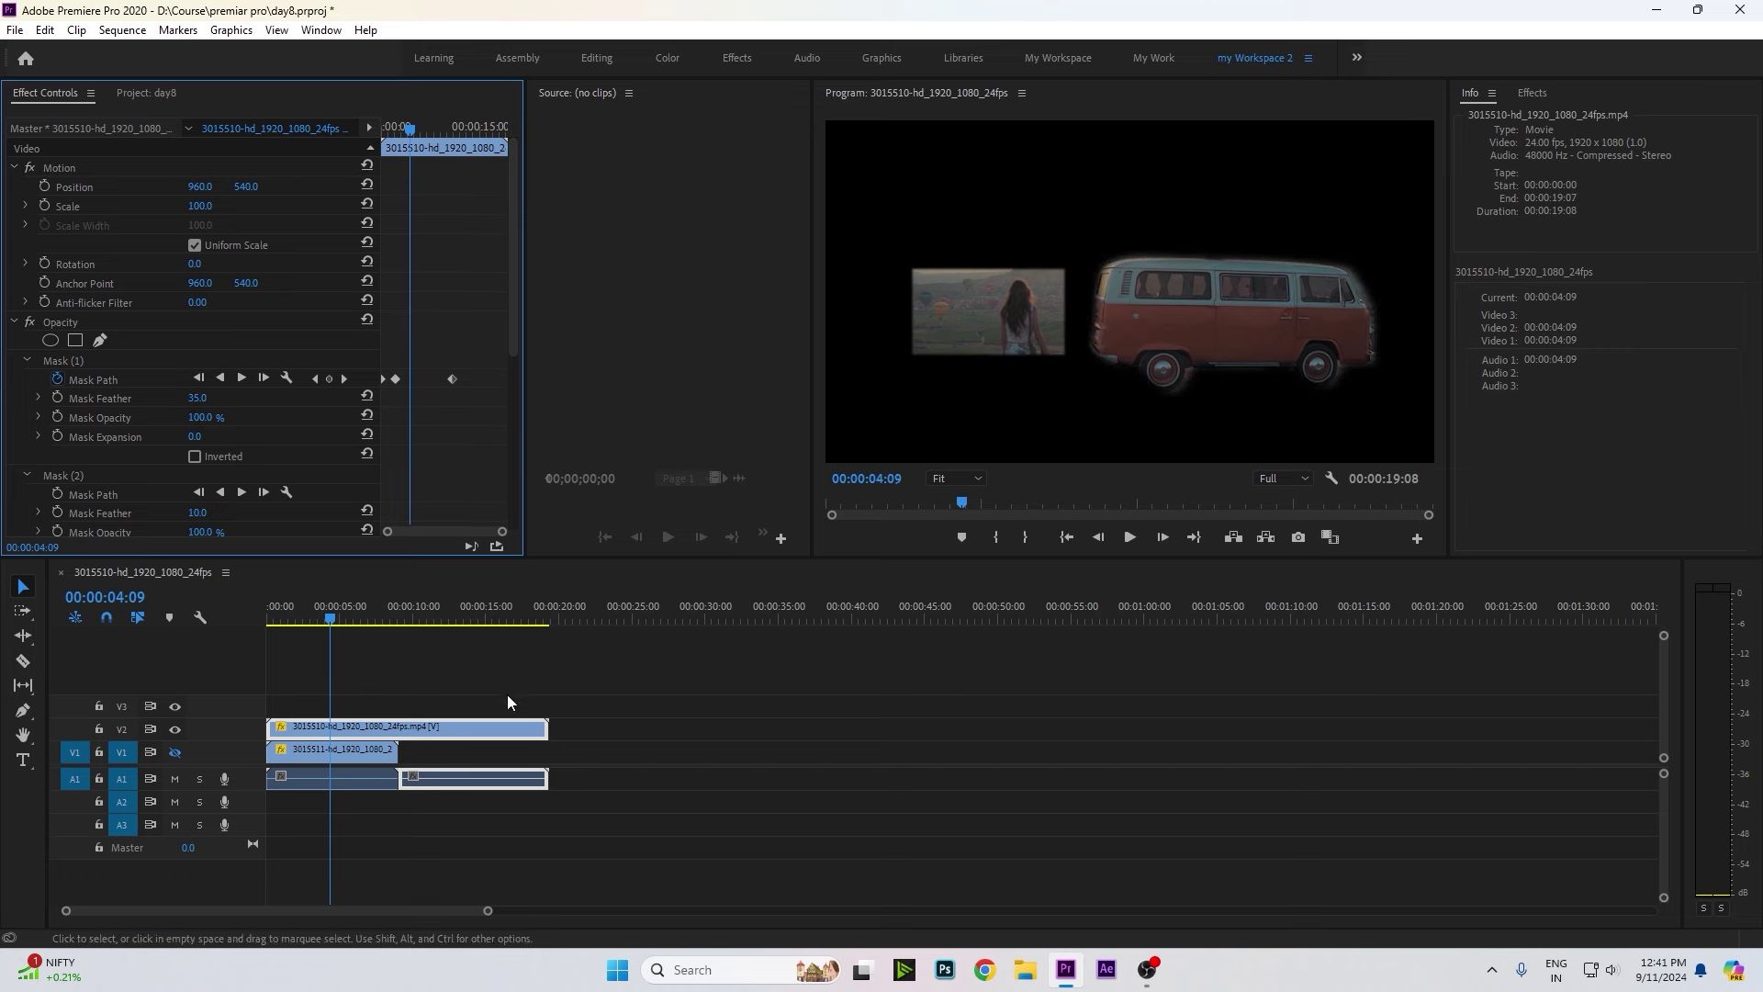
{"action": "left_click", "coordinate": [175, 752]}
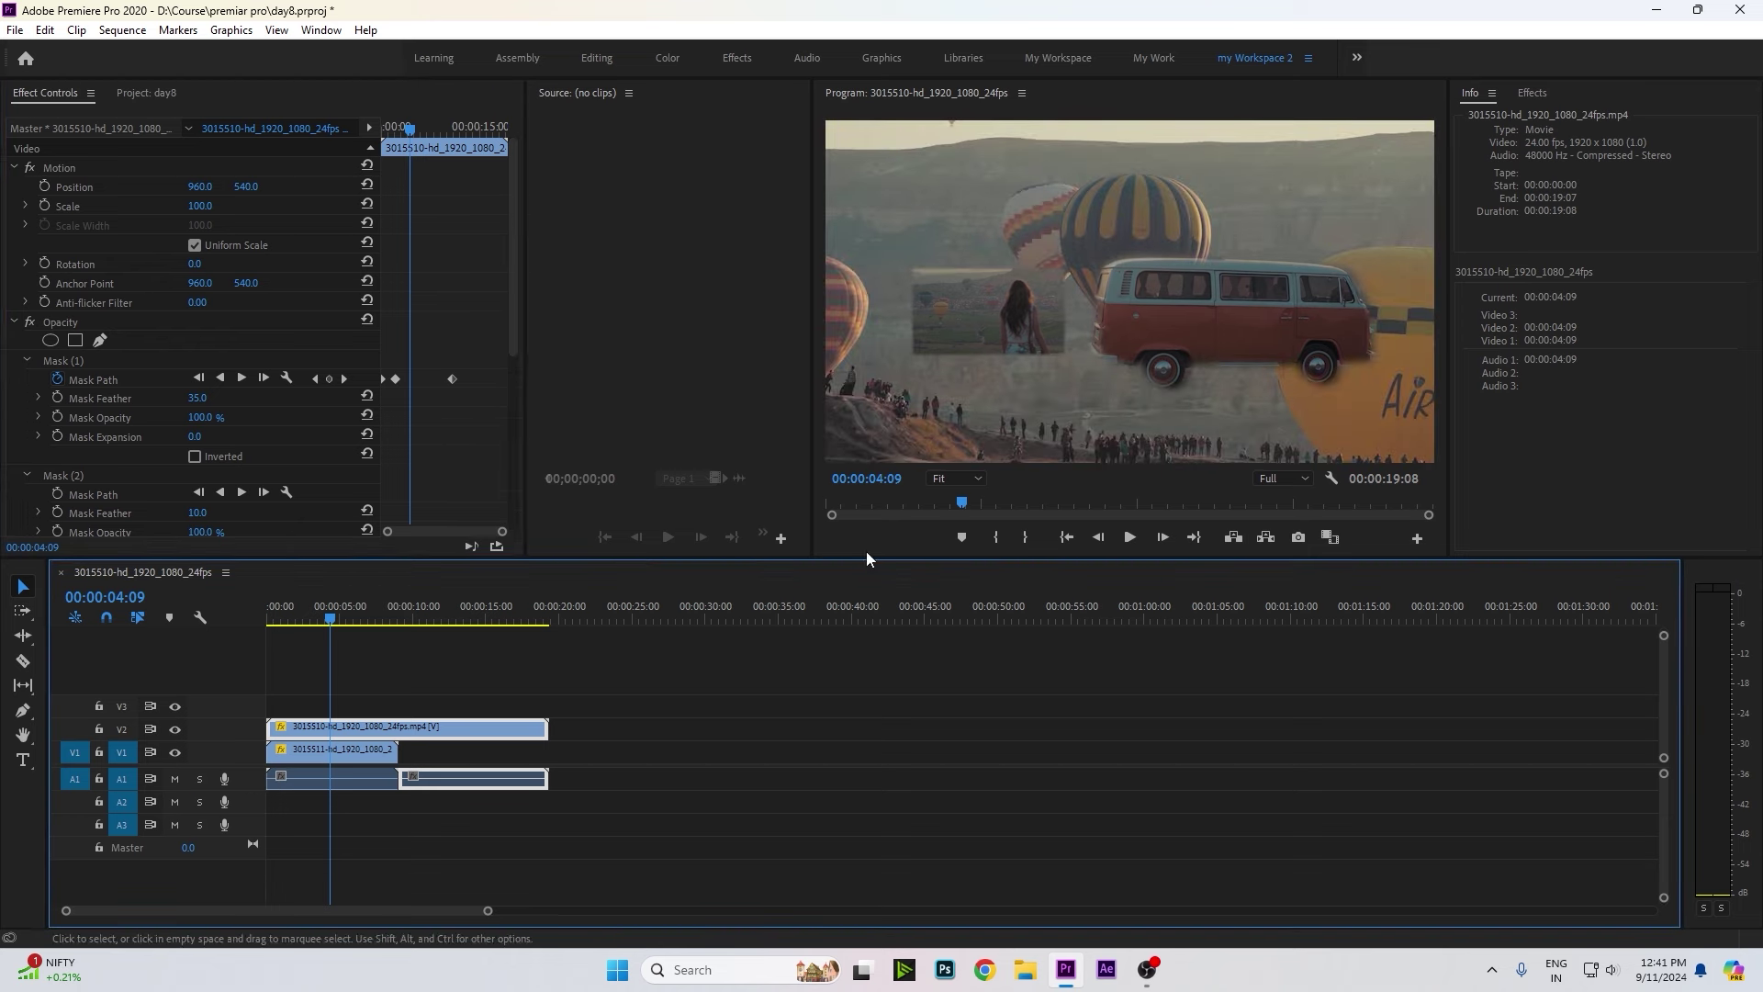
{"action": "left_click_drag", "start_coordinate": [200, 398], "coordinate": [174, 397]}
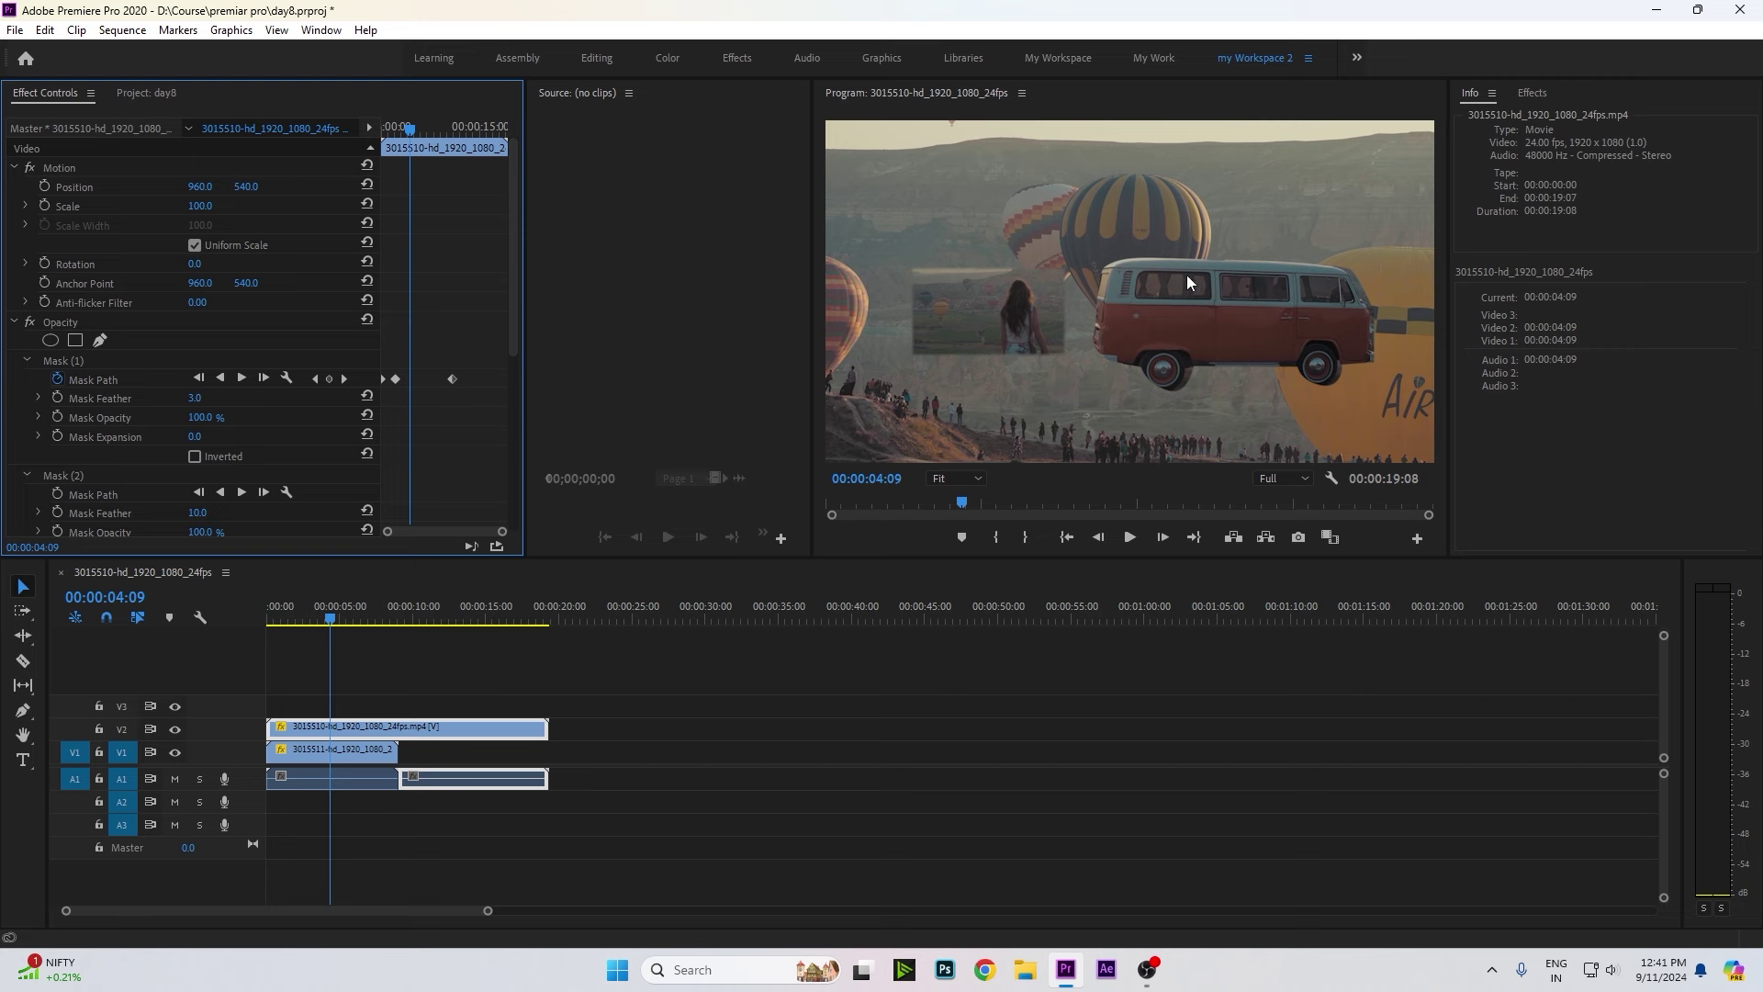
{"action": "left_click", "coordinate": [196, 397]}
{"action": "type", "text": "30"}
{"action": "key", "text": "Return"}
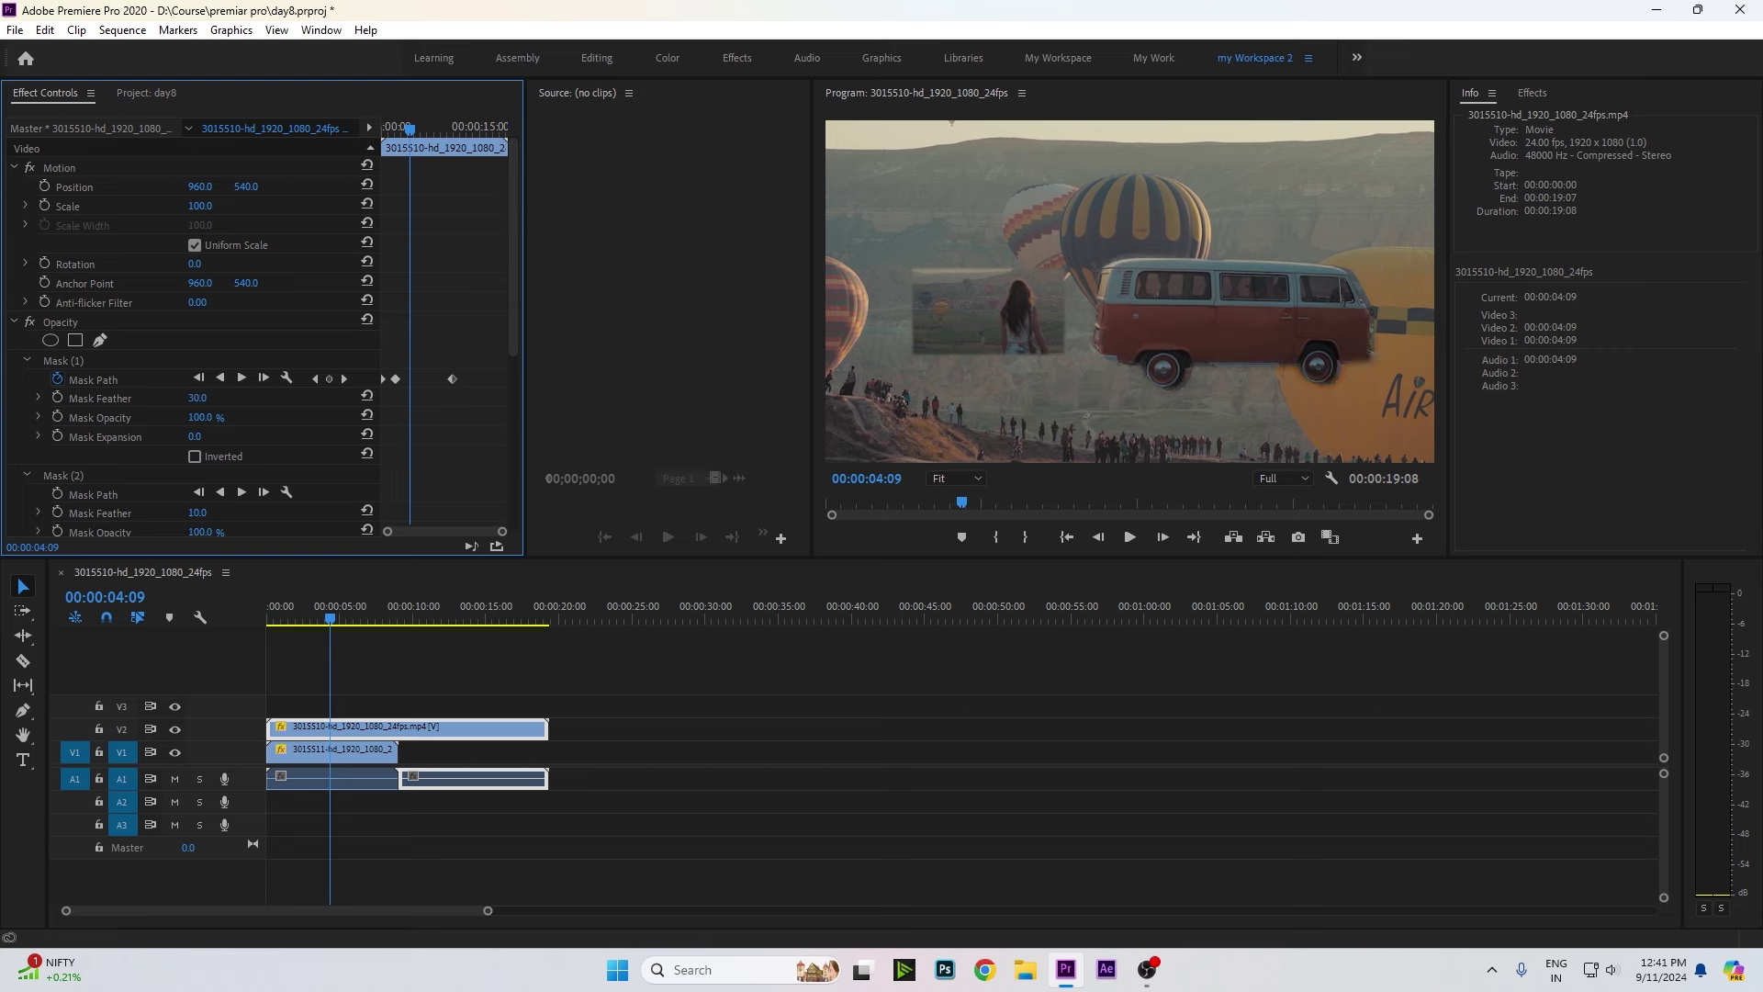
{"action": "left_click_drag", "start_coordinate": [196, 397], "coordinate": [230, 398]}
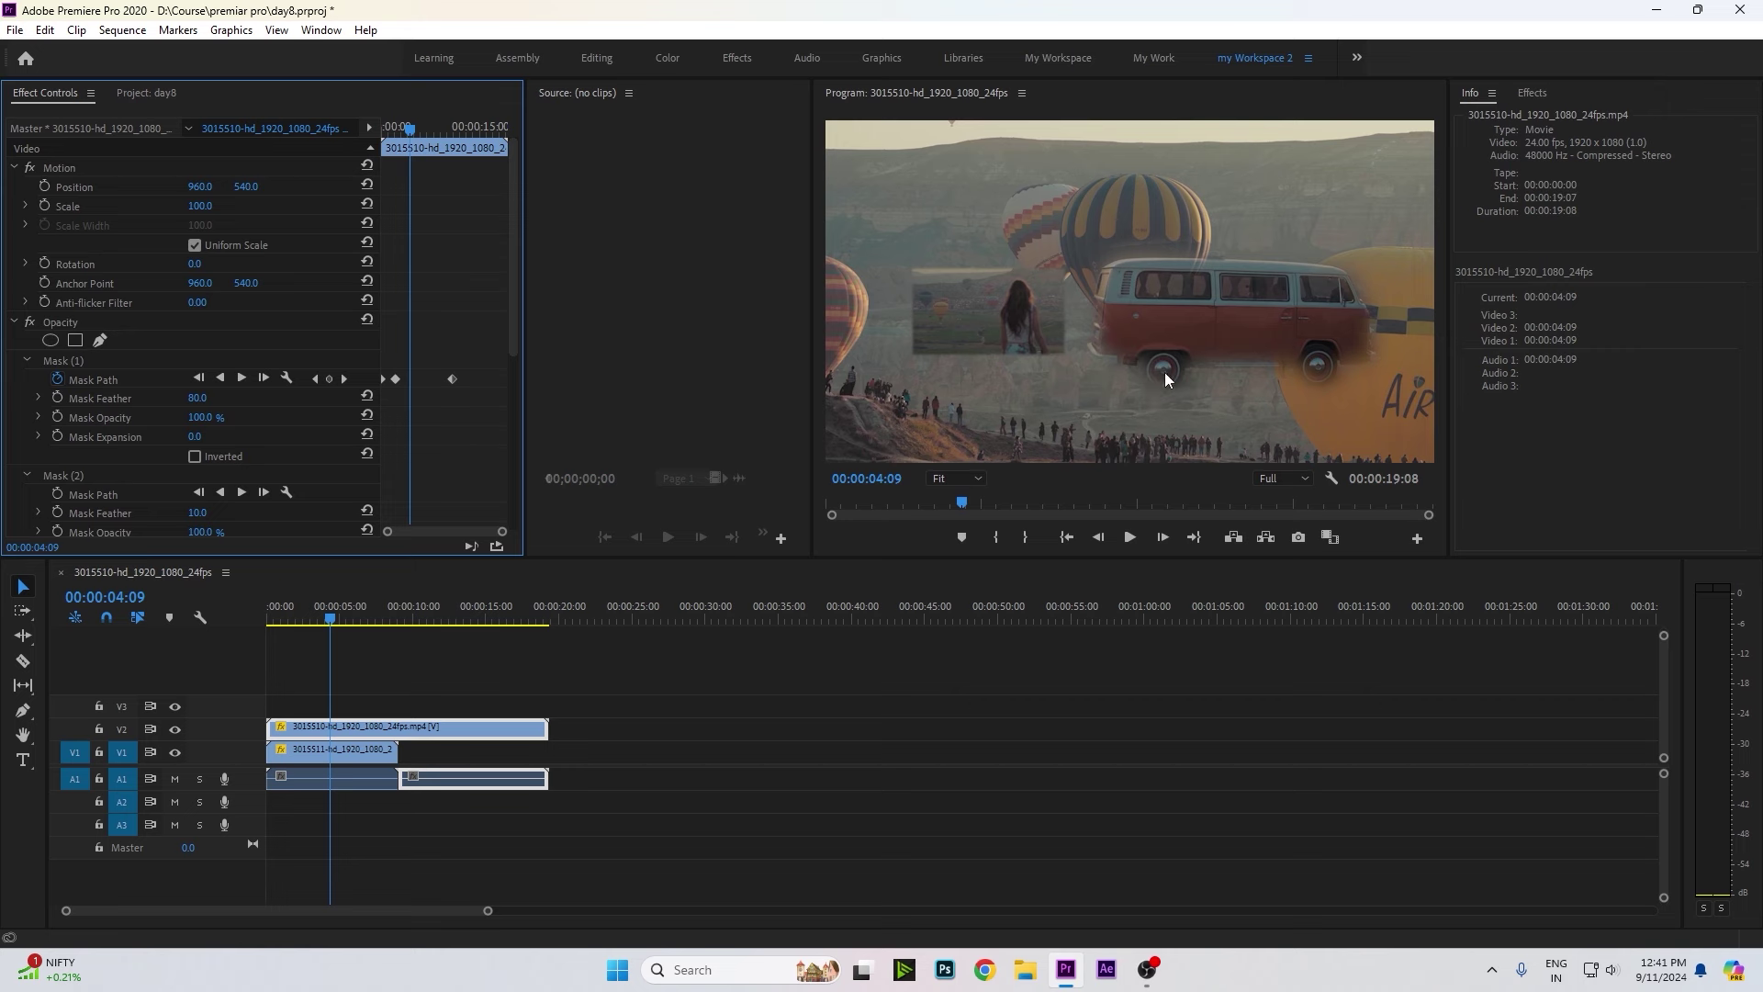
{"action": "left_click", "coordinate": [78, 363]}
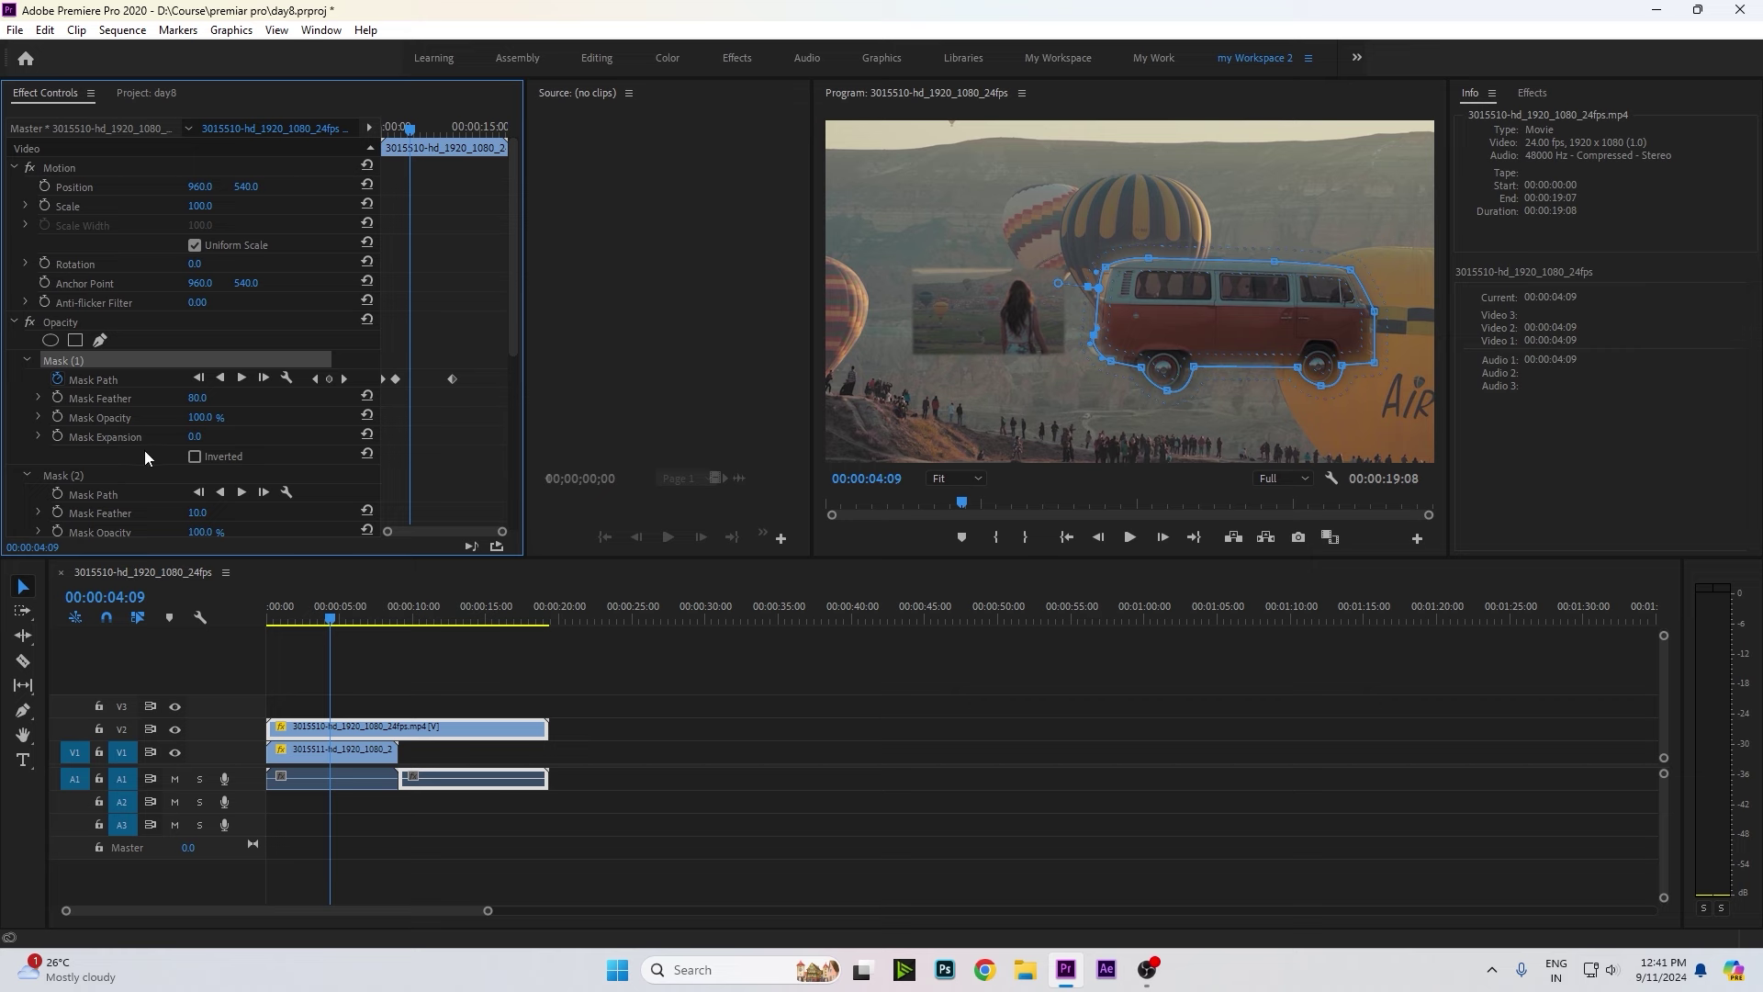
Raise the van mask expansion from 22 to 143, then hide the balloon track on V1.
{"action": "left_click", "coordinate": [196, 437]}
{"action": "type", "text": "22"}
{"action": "key", "text": "Return"}
{"action": "mouse_move", "coordinate": [197, 436]}
{"action": "left_mouse_down"}
{"action": "mouse_move", "coordinate": [299, 436]}
{"action": "mouse_move", "coordinate": [210, 436]}
{"action": "left_mouse_up"}
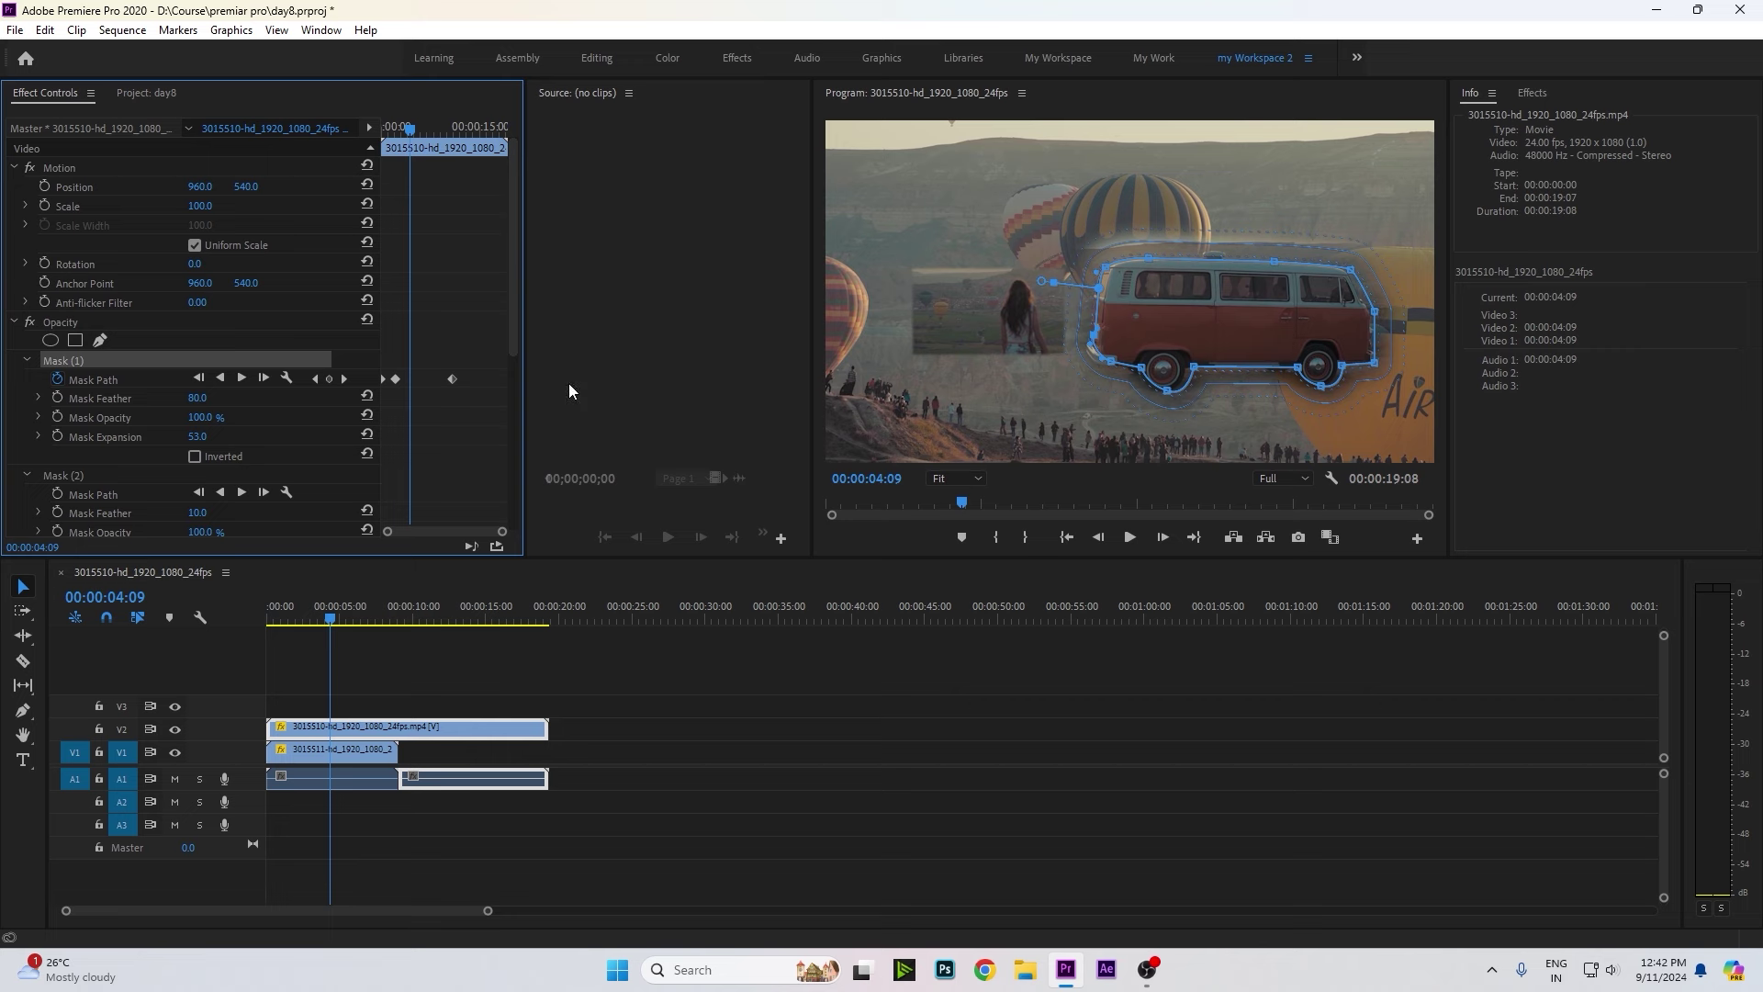
{"action": "left_click_drag", "start_coordinate": [197, 436], "coordinate": [239, 436]}
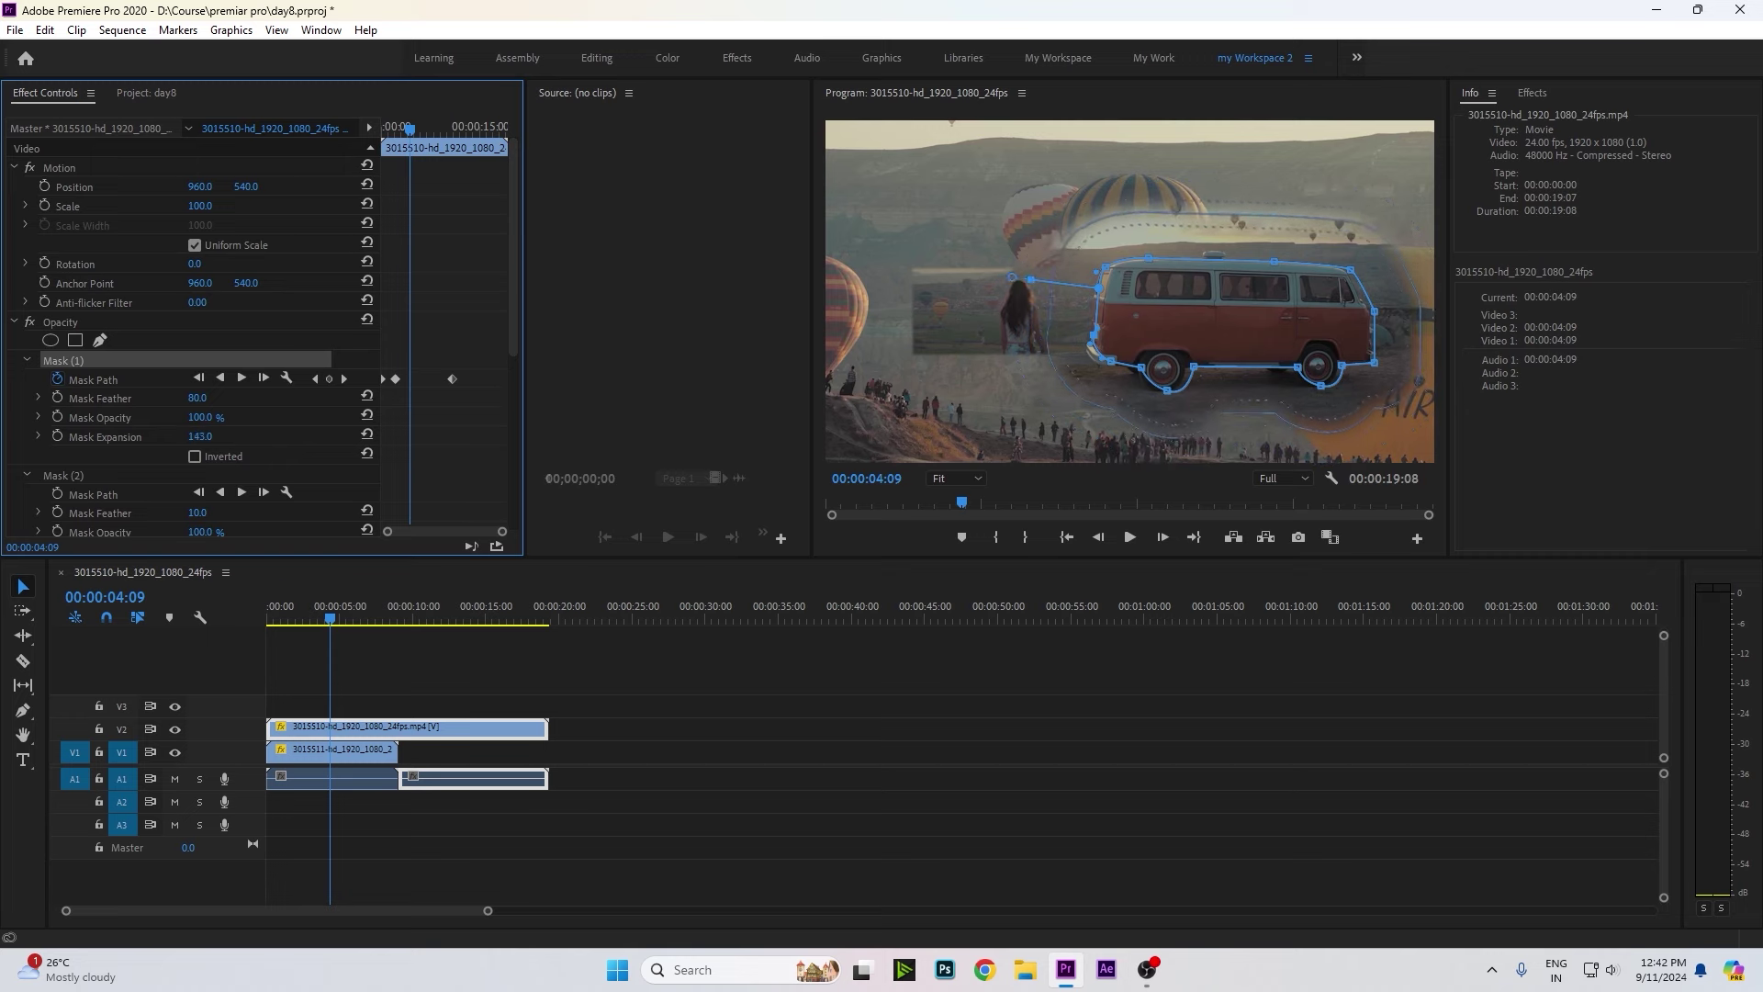
{"action": "left_click", "coordinate": [175, 752]}
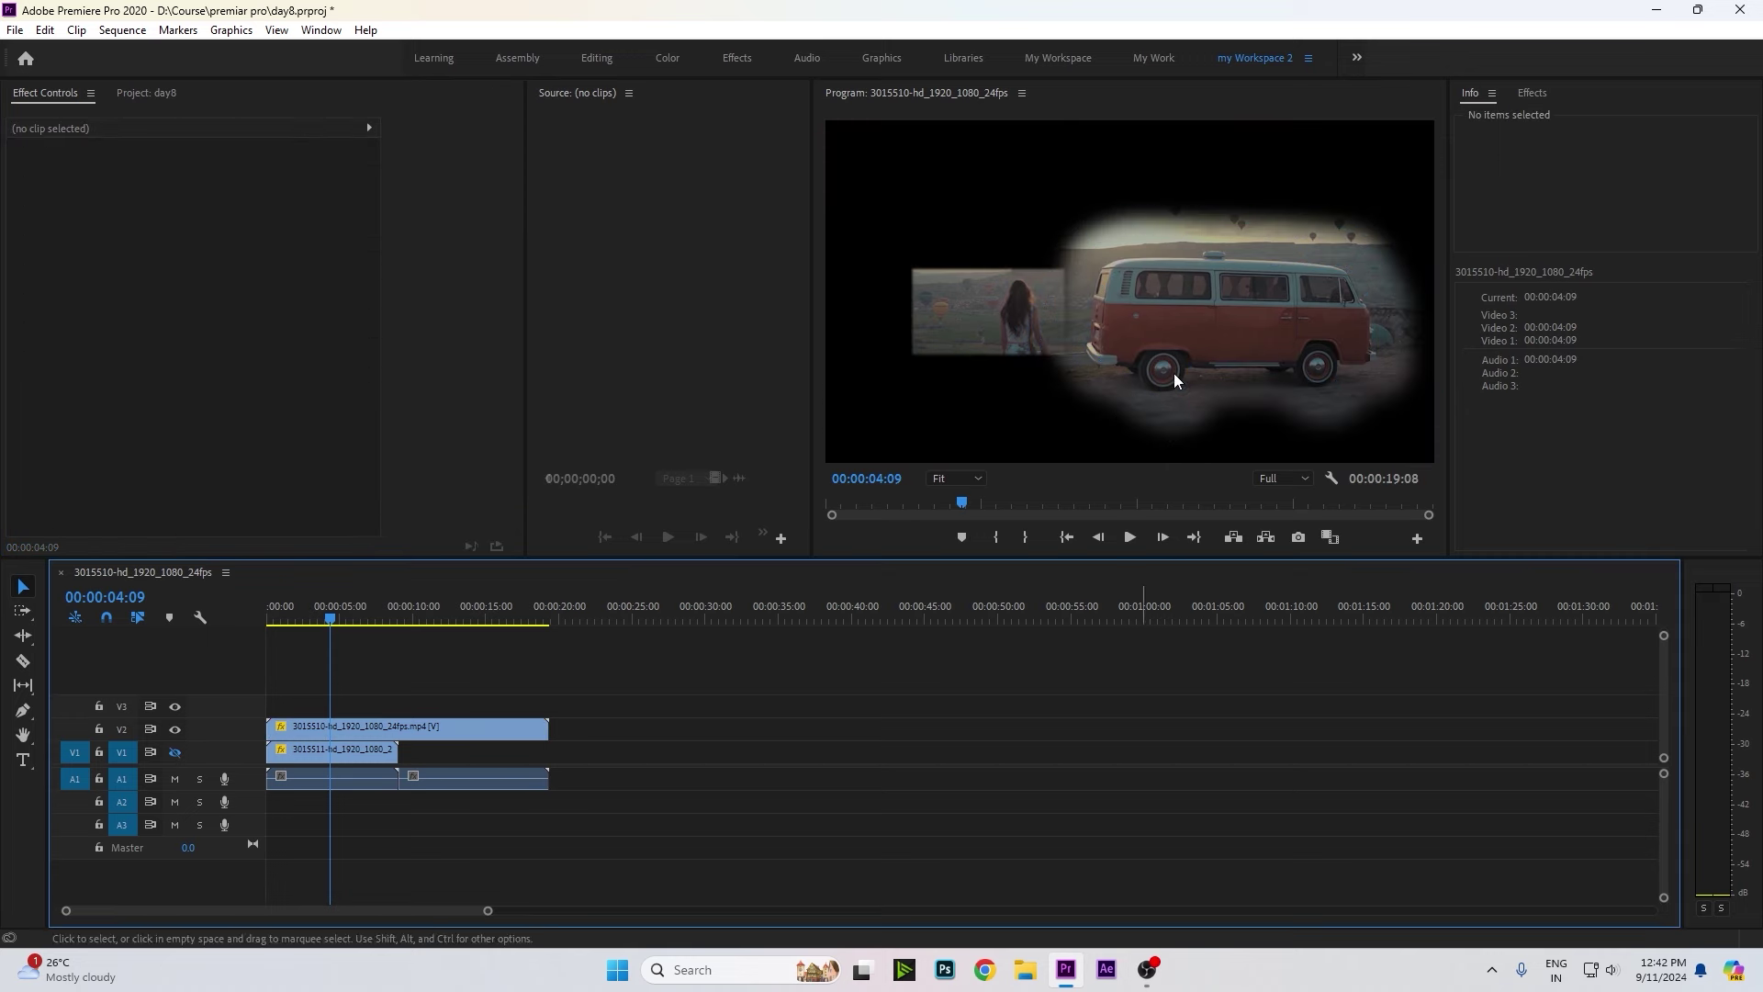
Set the V2 van clip's mask expansion to -2 and feather to 23, and invert it.
{"action": "left_click", "coordinate": [312, 729]}
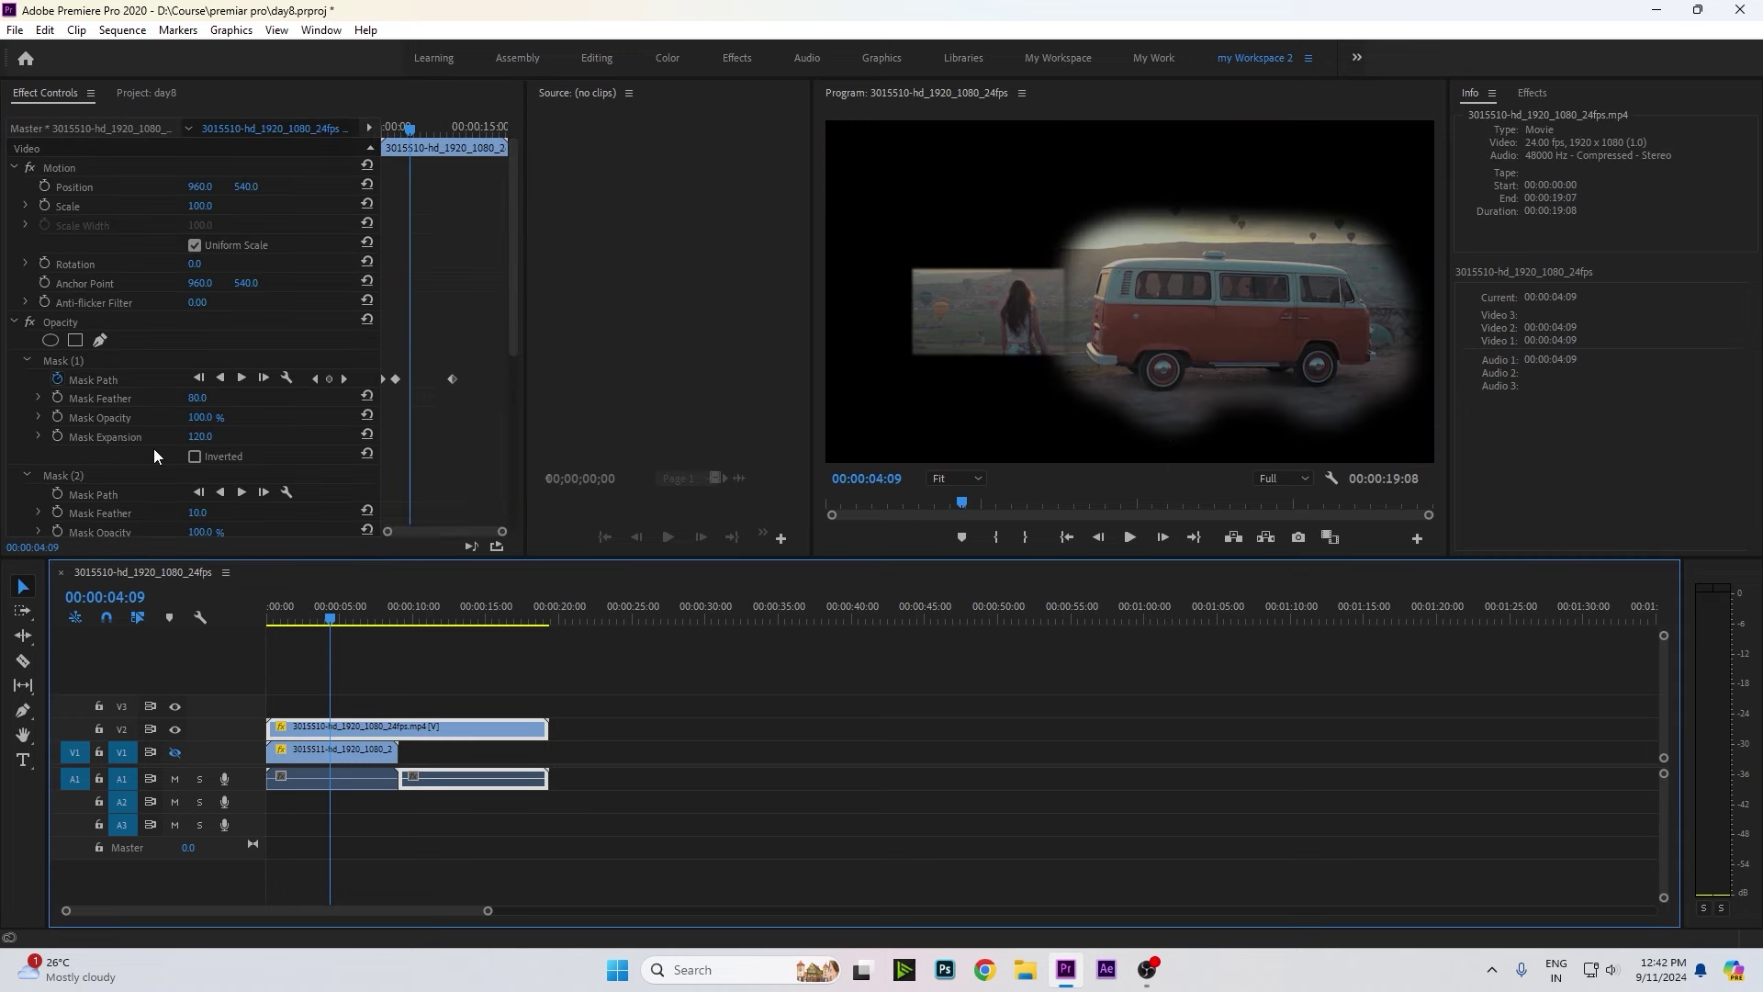
{"action": "left_click_drag", "start_coordinate": [200, 436], "coordinate": [88, 436]}
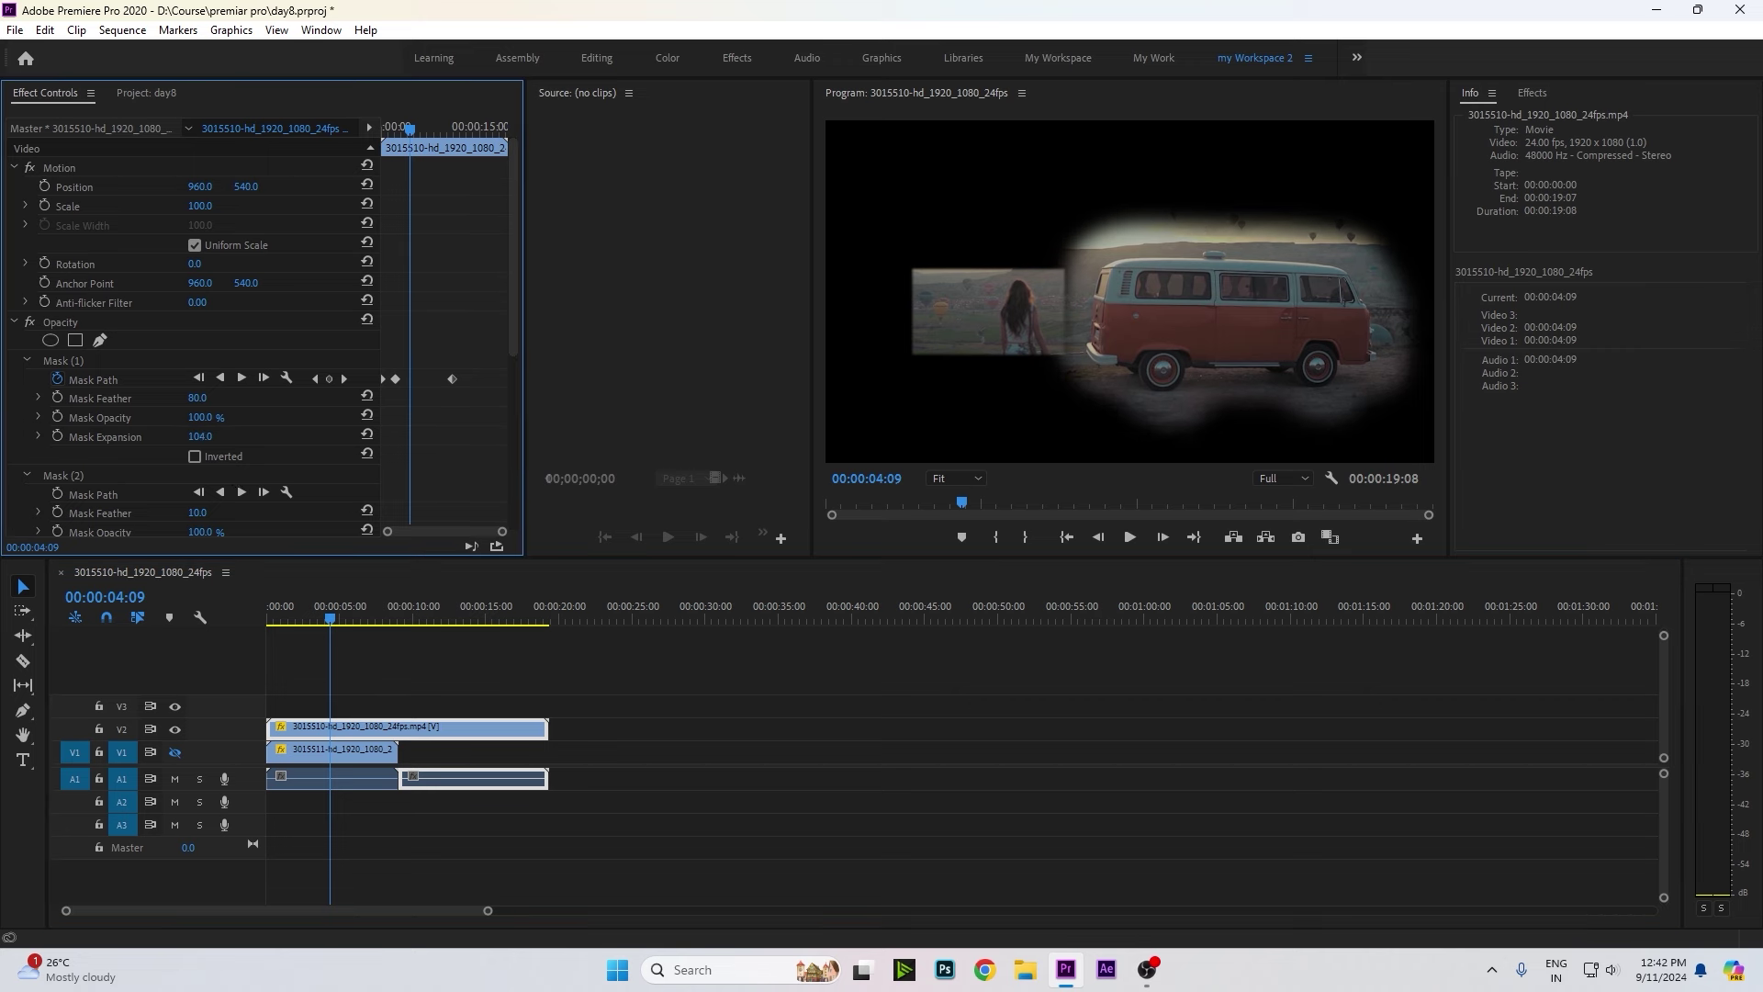
{"action": "left_click_drag", "start_coordinate": [198, 397], "coordinate": [195, 464]}
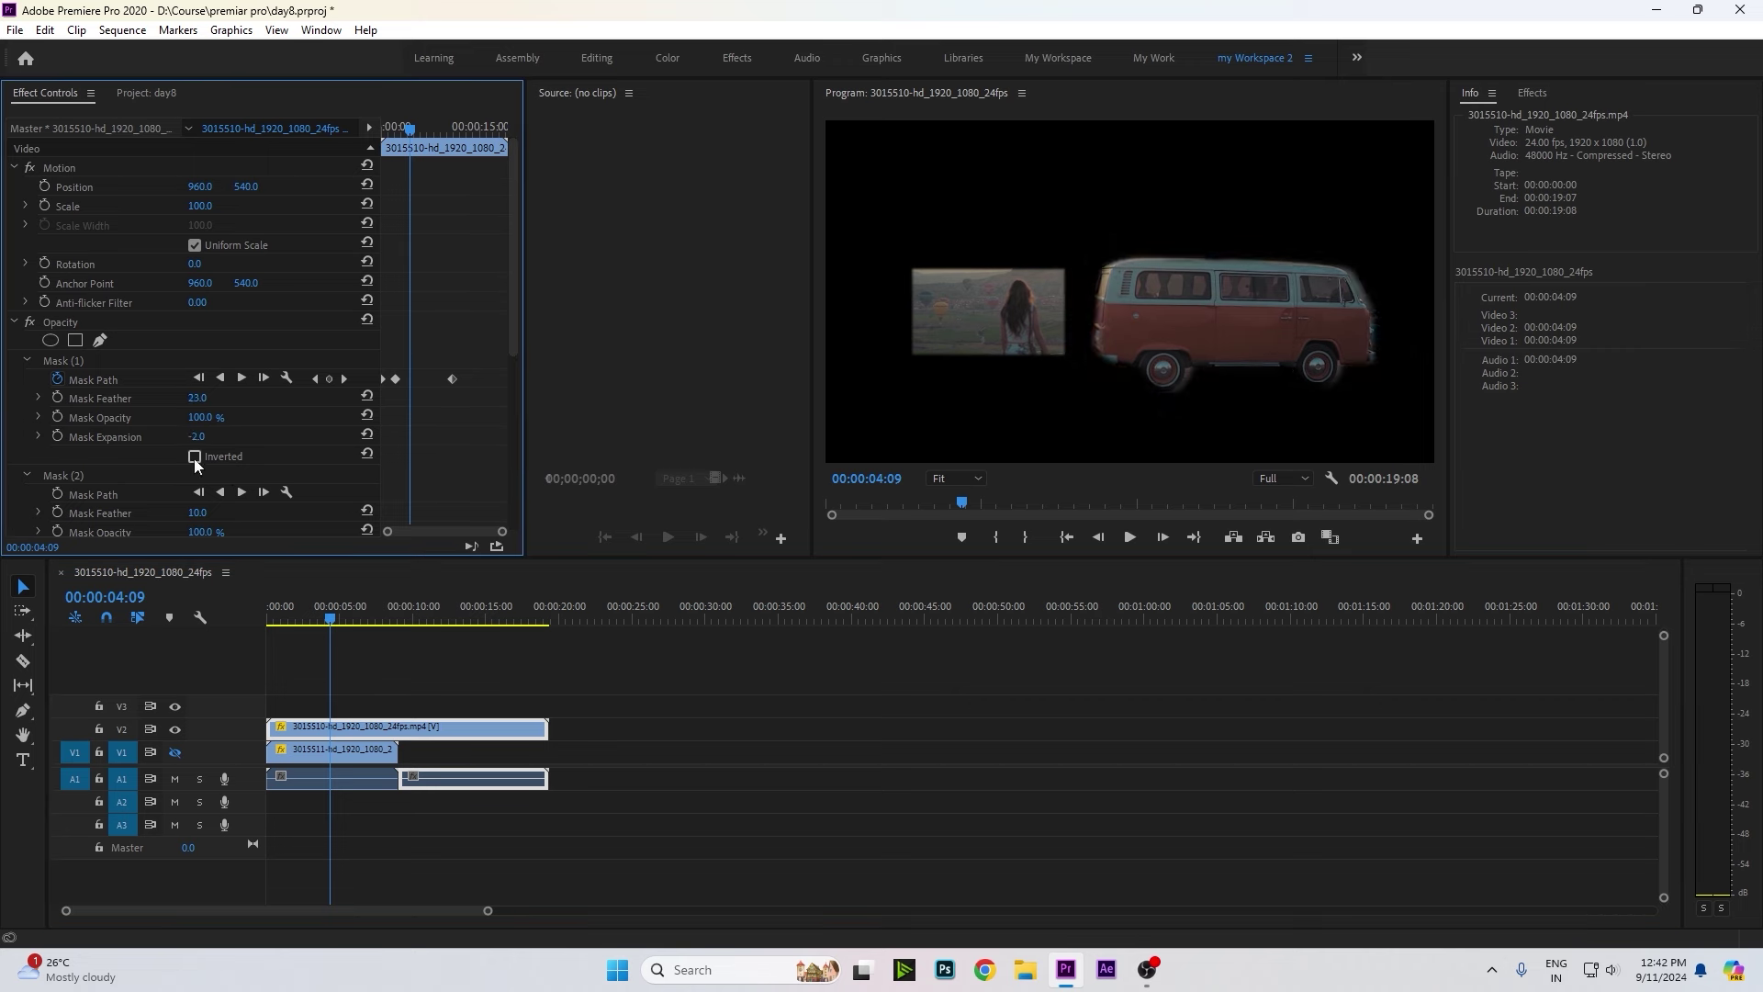
{"action": "left_click", "coordinate": [194, 457]}
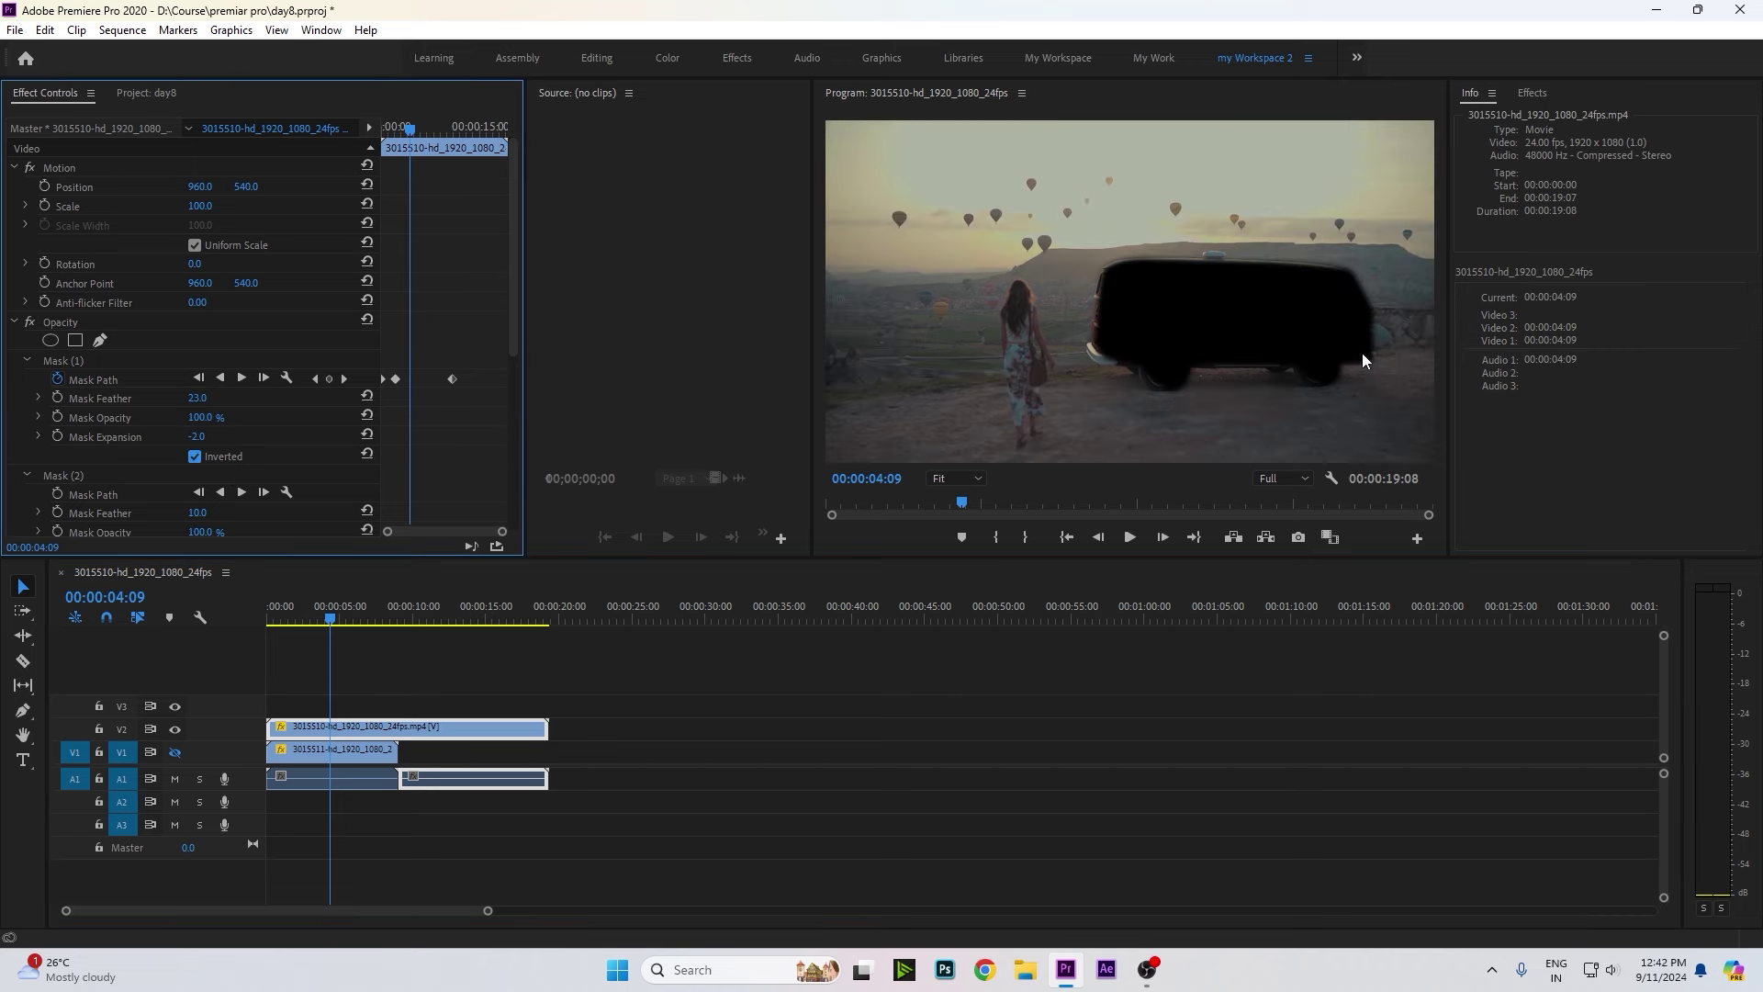
Preview the van cutout over the balloon footage, toggling V1 on and off to compare.
{"action": "left_click", "coordinate": [174, 752]}
{"action": "left_click_drag", "start_coordinate": [276, 626], "coordinate": [373, 628]}
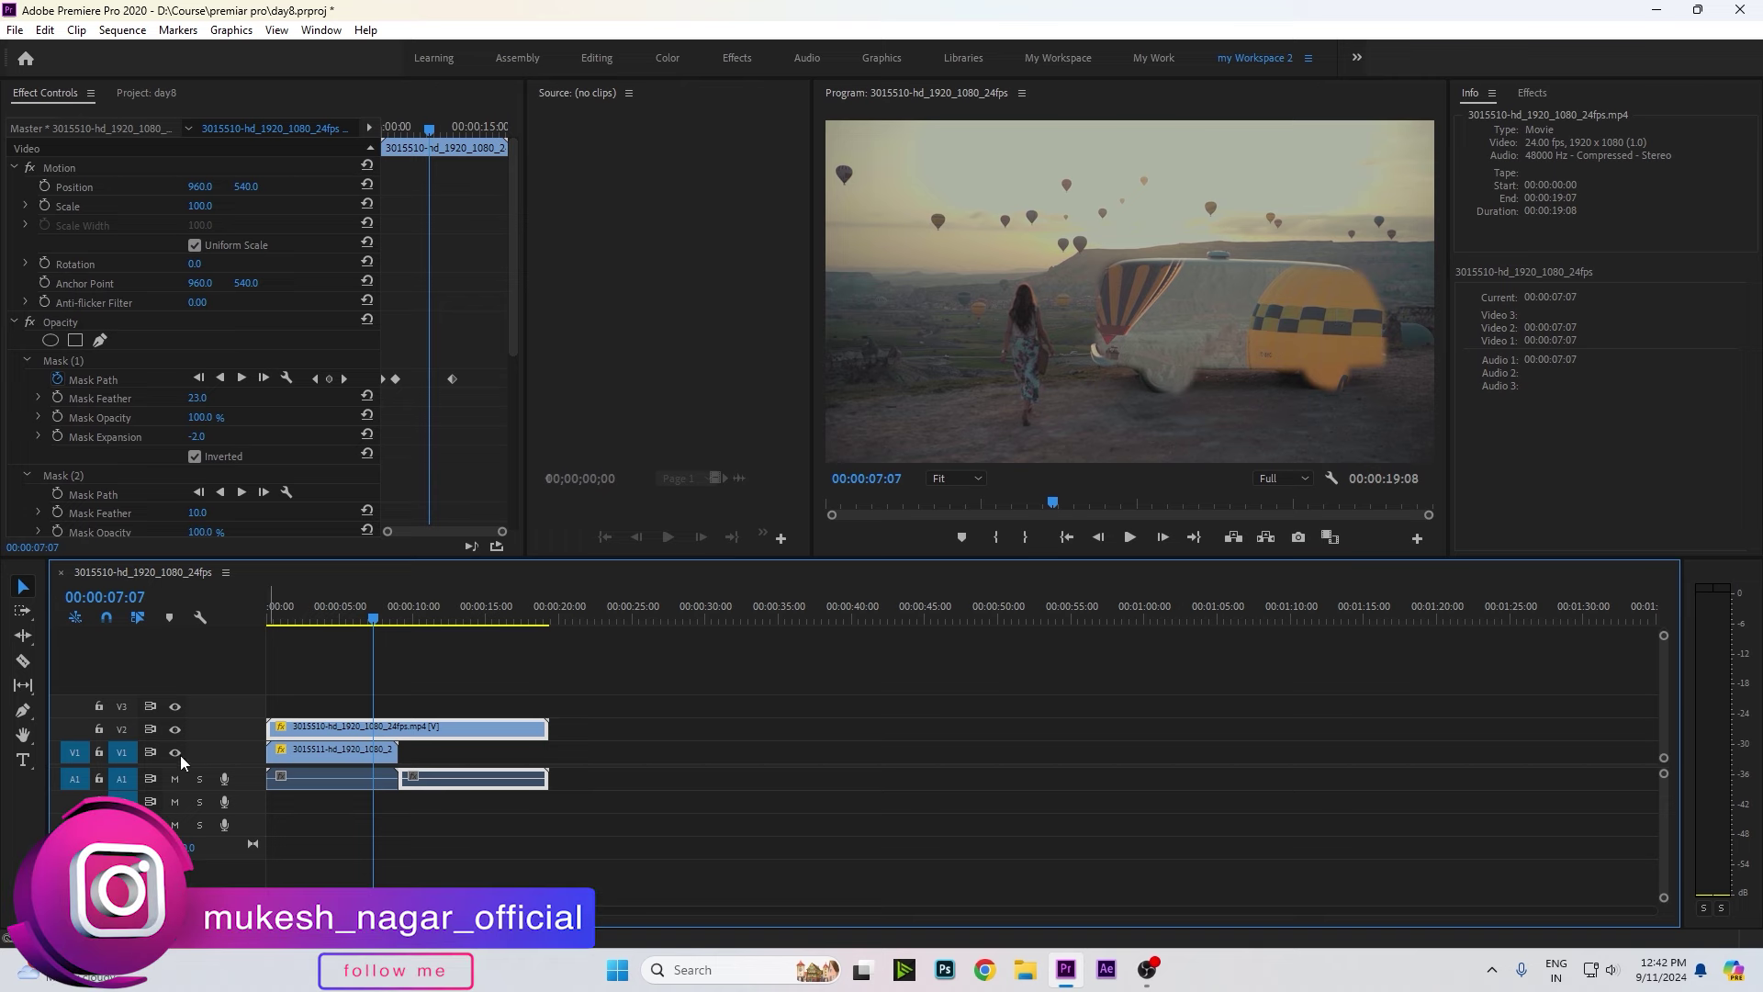
{"action": "left_click", "coordinate": [180, 755]}
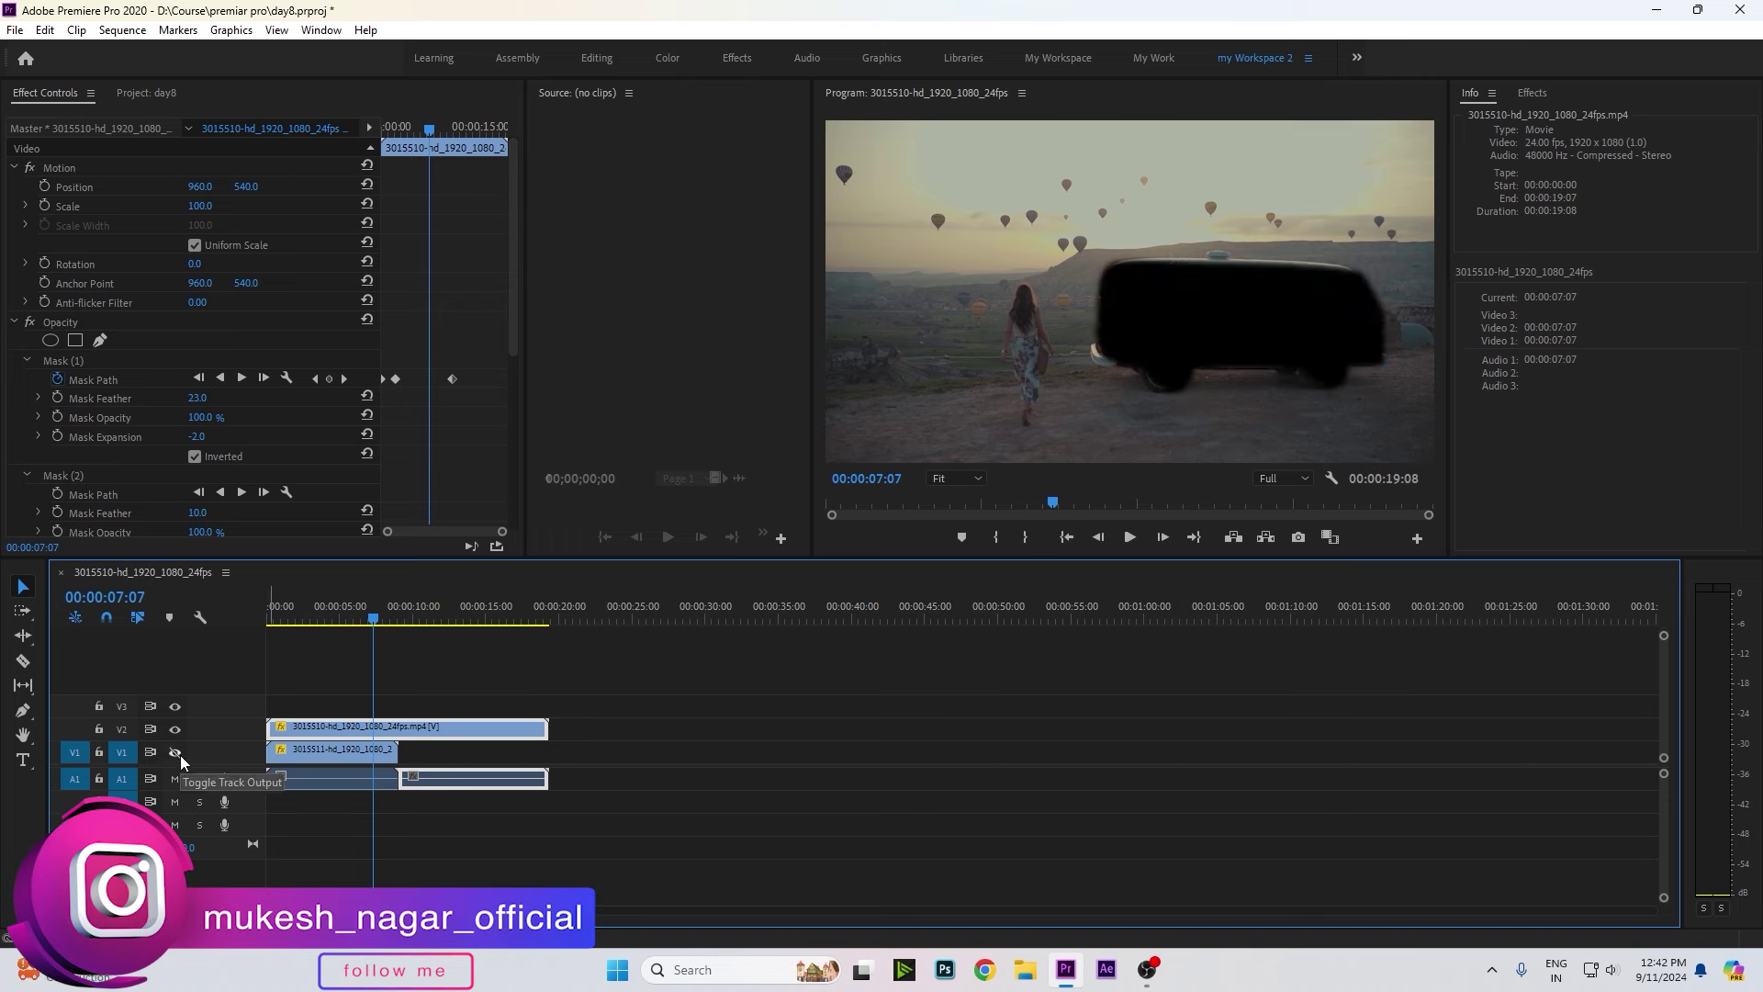
{"action": "left_click", "coordinate": [180, 755]}
{"action": "left_click", "coordinate": [180, 754]}
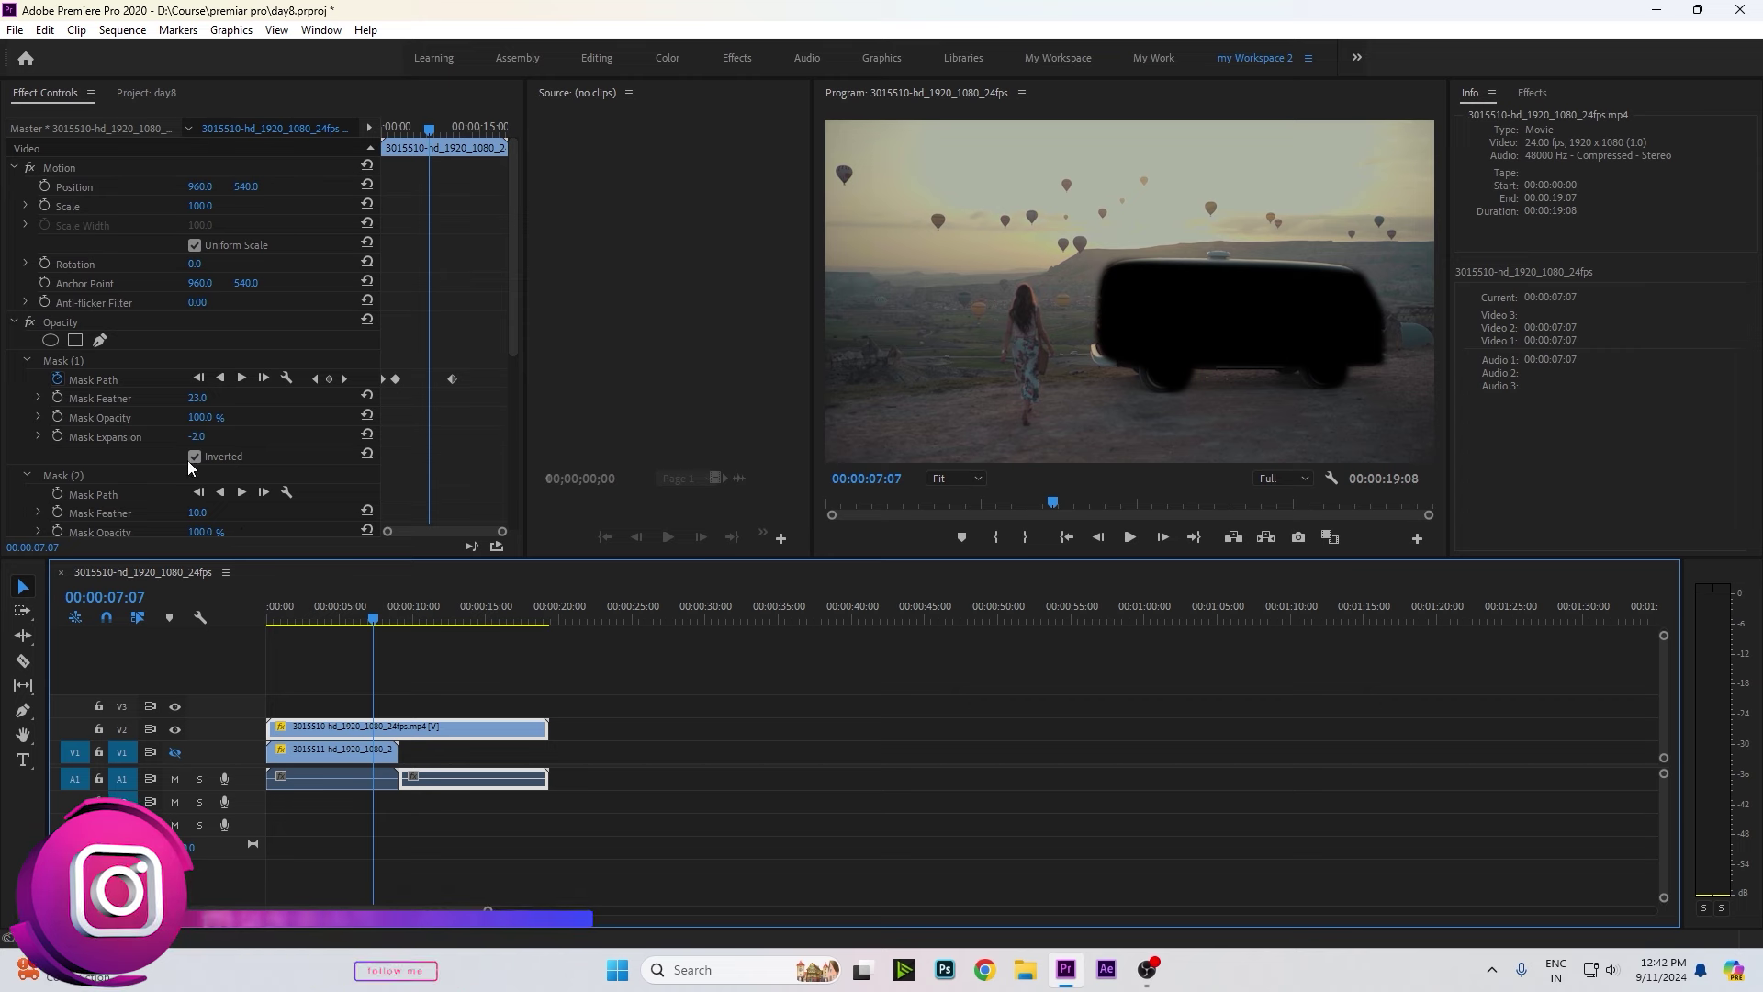
Invert the second mask, then revert its inversion.
{"action": "scroll", "coordinate": [183, 462], "scroll_direction": "down", "scroll_amount": 2}
{"action": "left_click", "coordinate": [194, 498]}
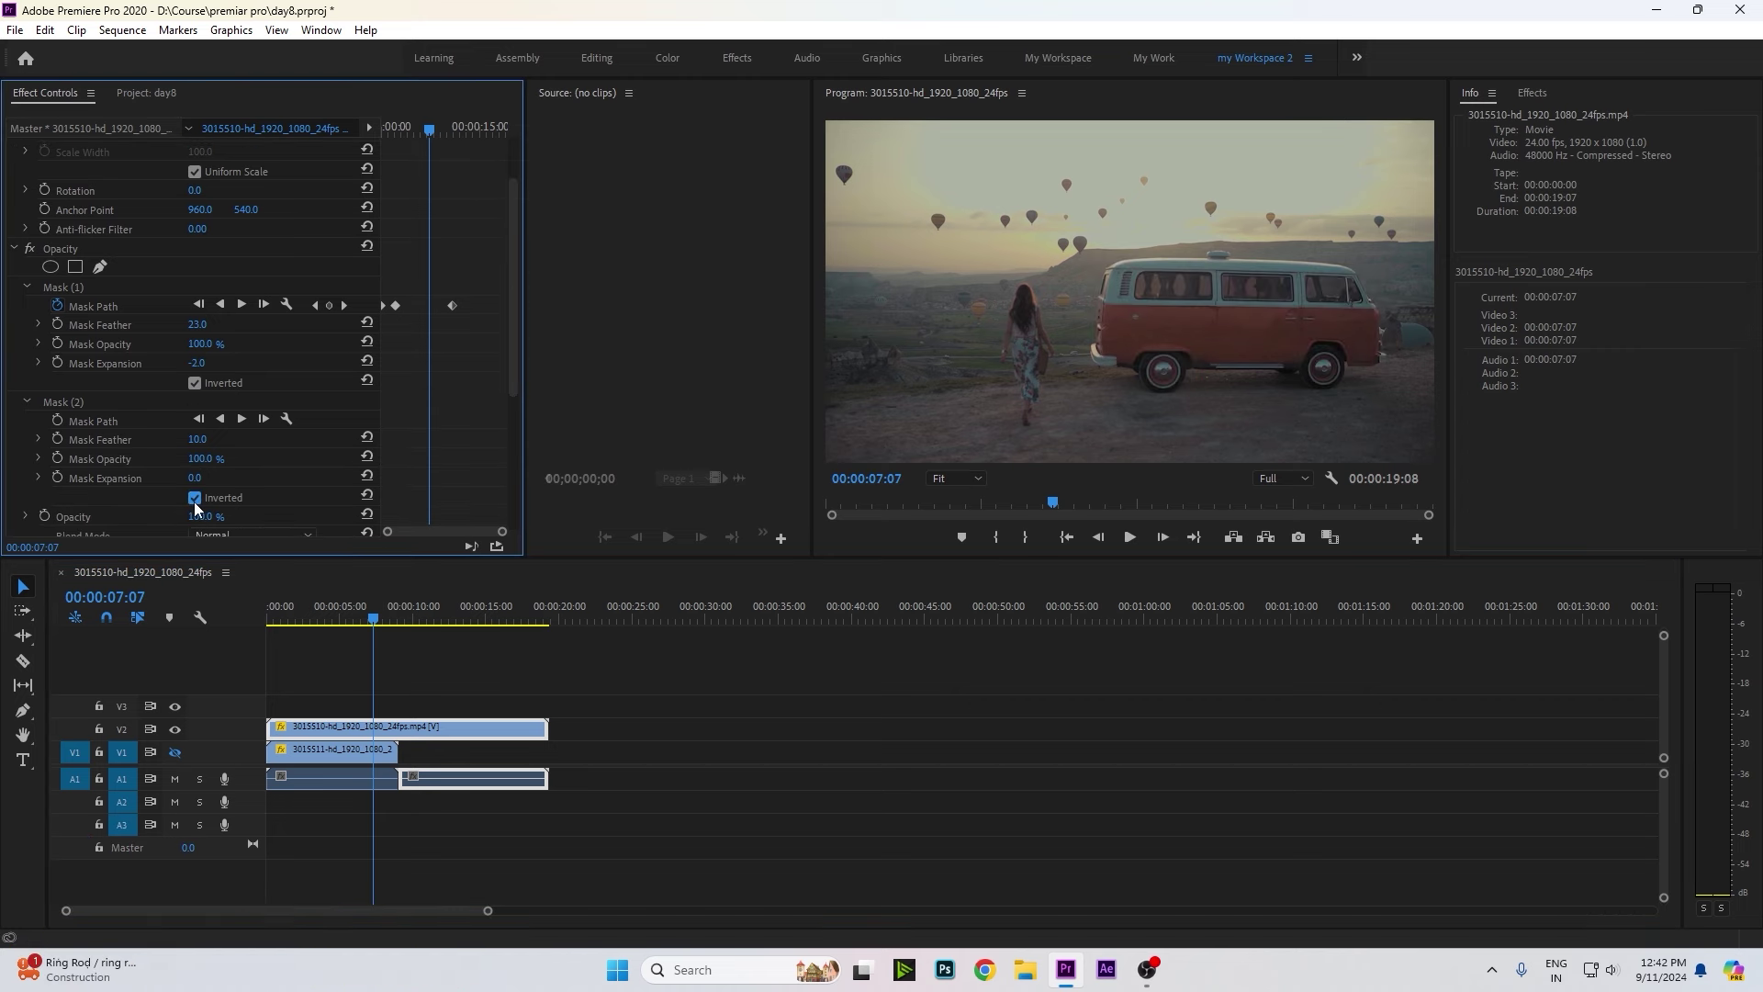
{"action": "scroll", "coordinate": [284, 446], "scroll_direction": "down", "scroll_amount": 1}
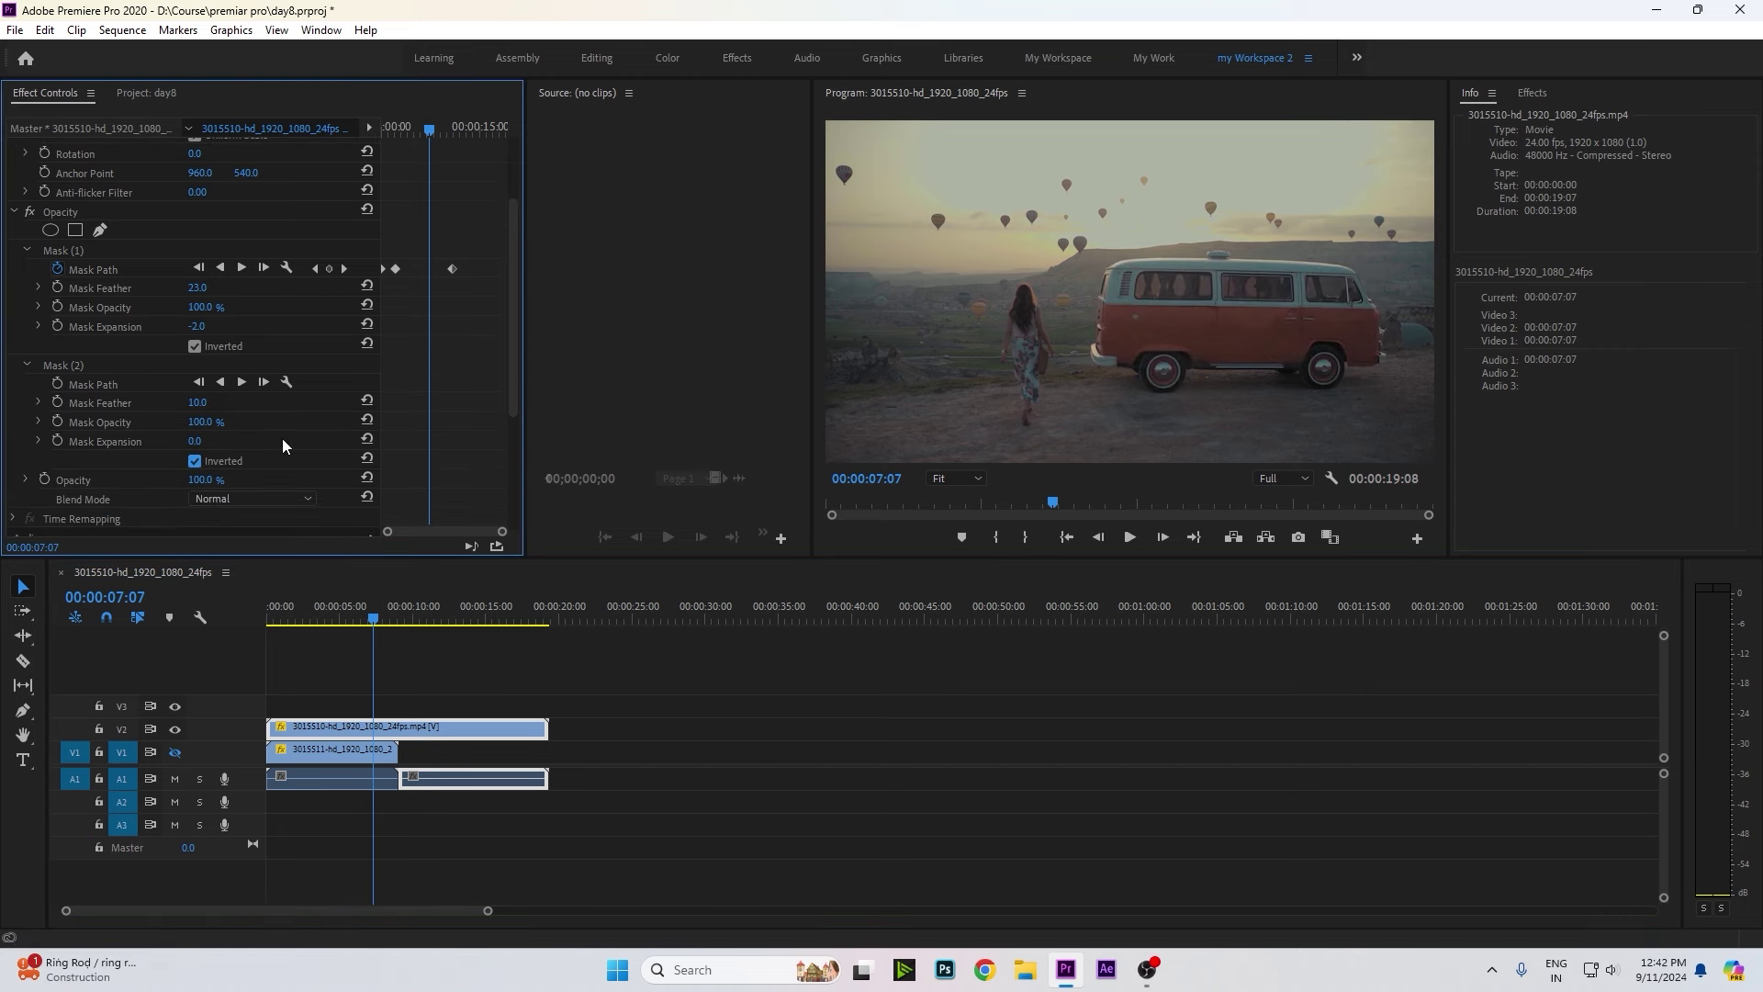
{"action": "left_click", "coordinate": [195, 460]}
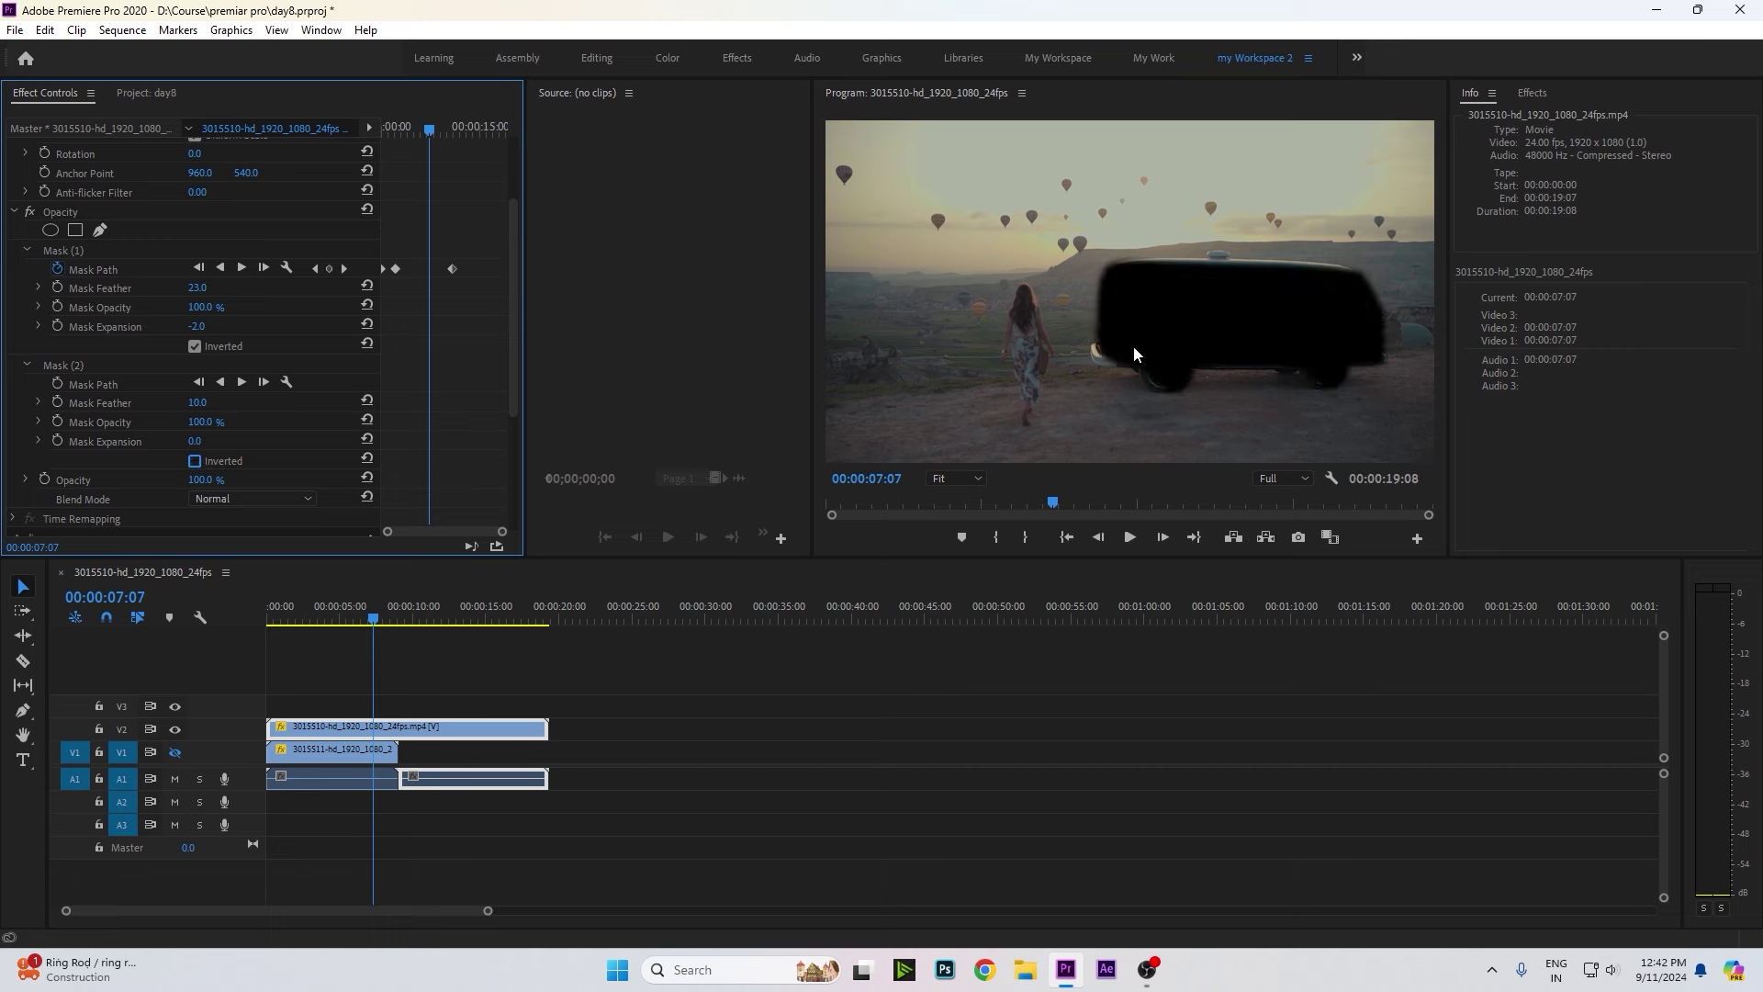
Re-invert the second mask, try the Color Burn blend mode, then return it to Normal.
{"action": "left_click", "coordinate": [195, 461]}
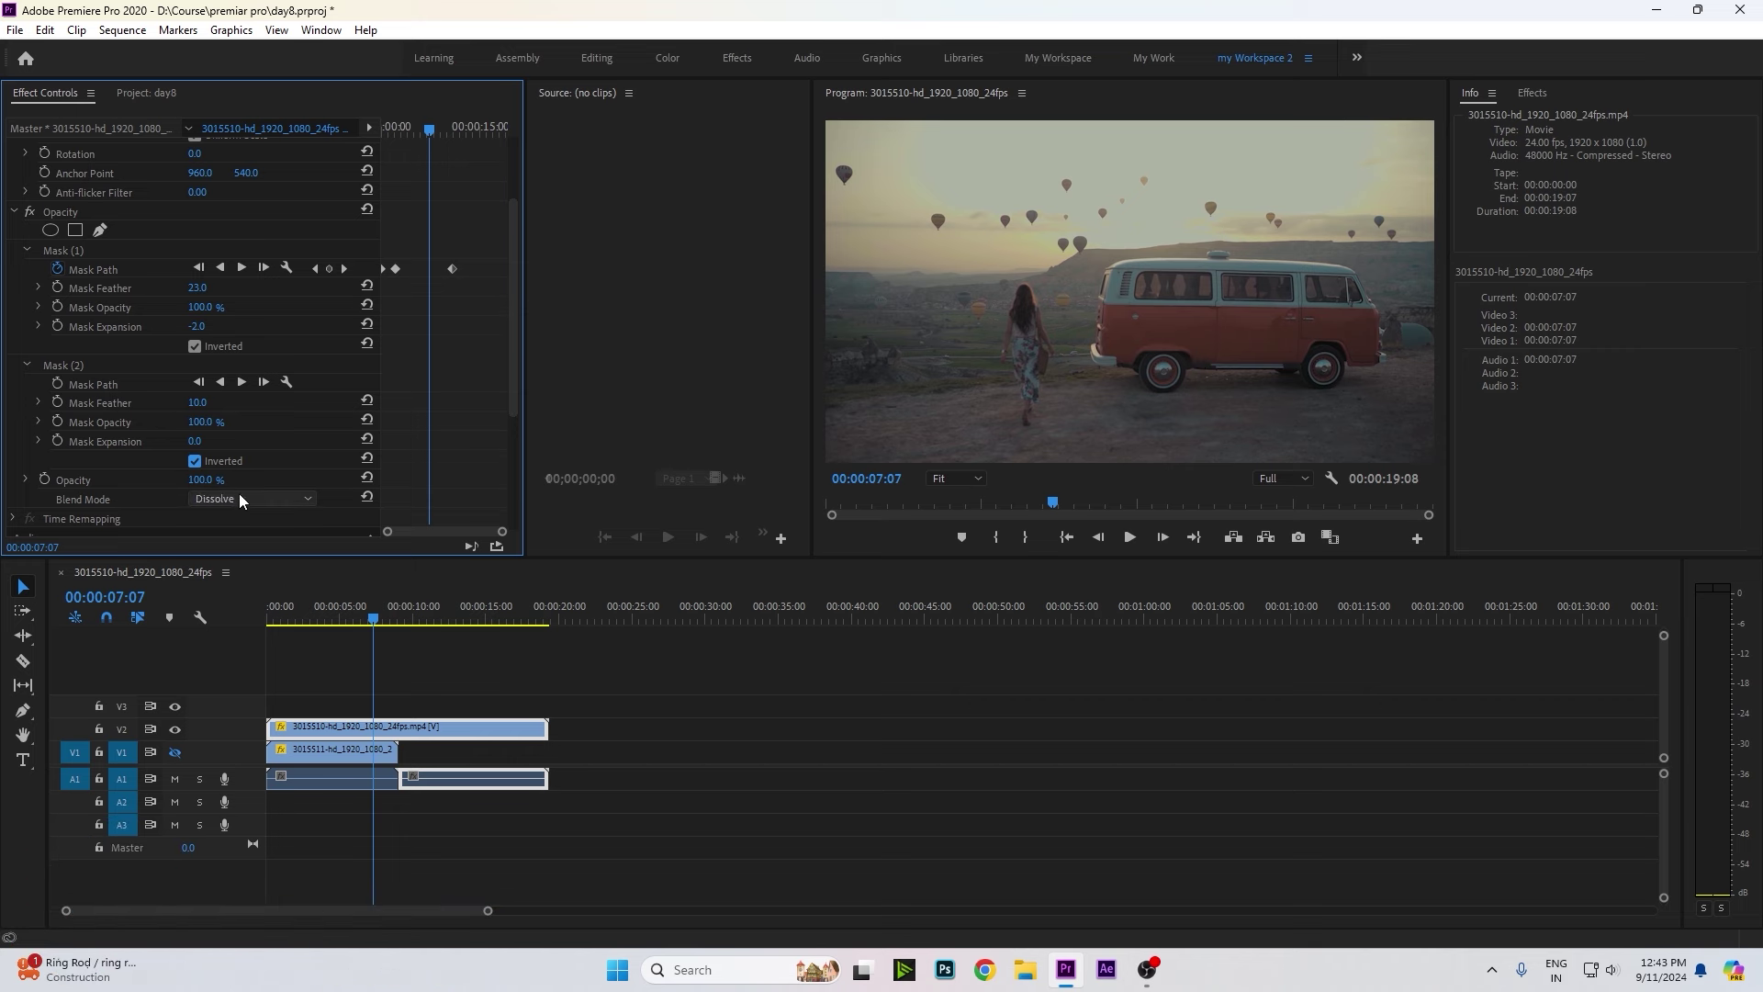
{"action": "left_click", "coordinate": [286, 496]}
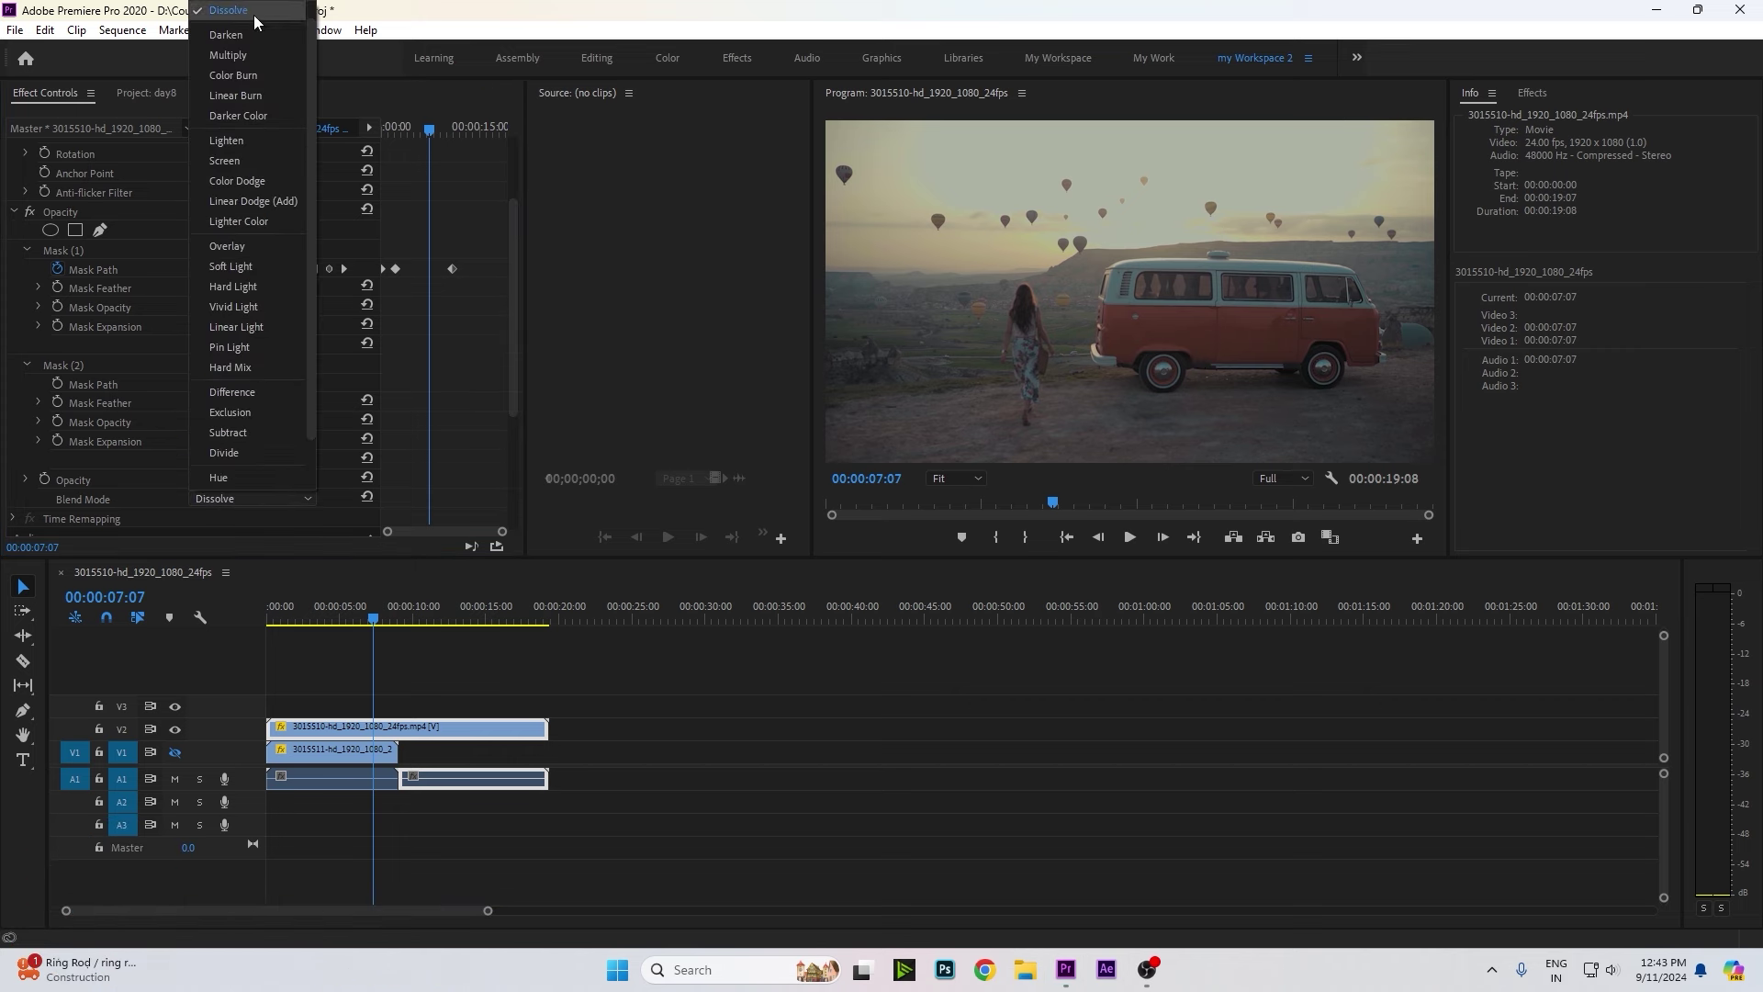
{"action": "left_click", "coordinate": [253, 15]}
{"action": "left_click", "coordinate": [228, 499]}
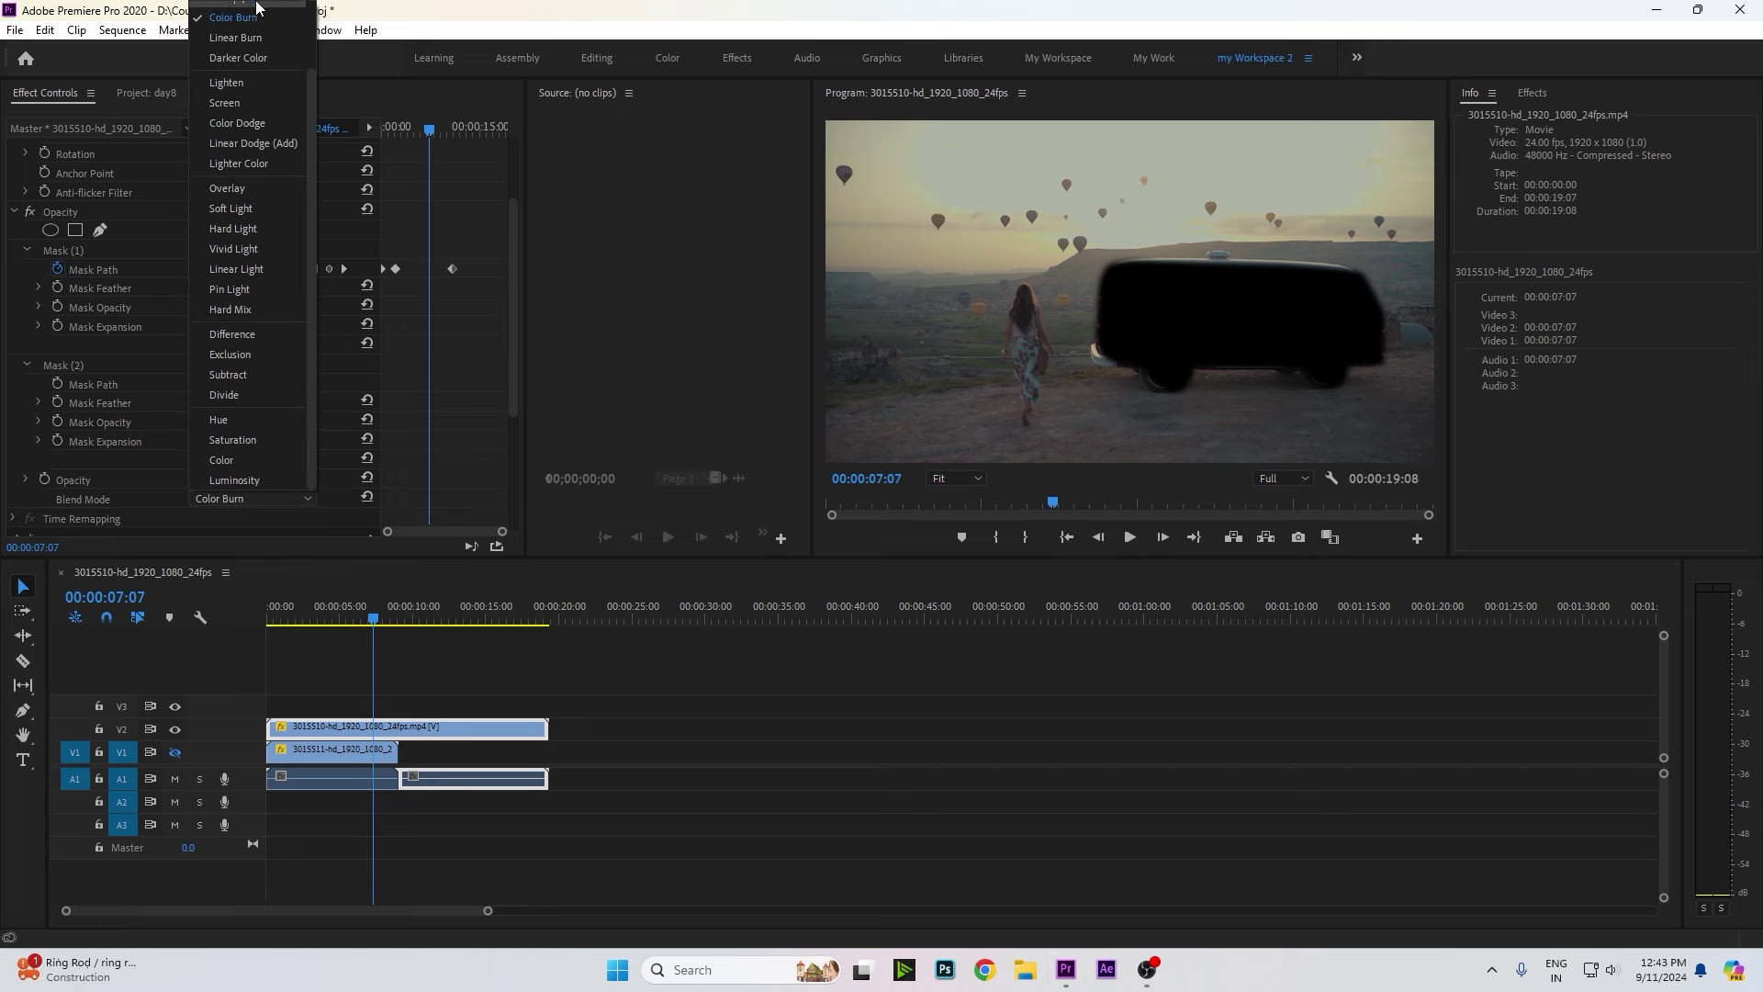
{"action": "left_click", "coordinate": [257, 9]}
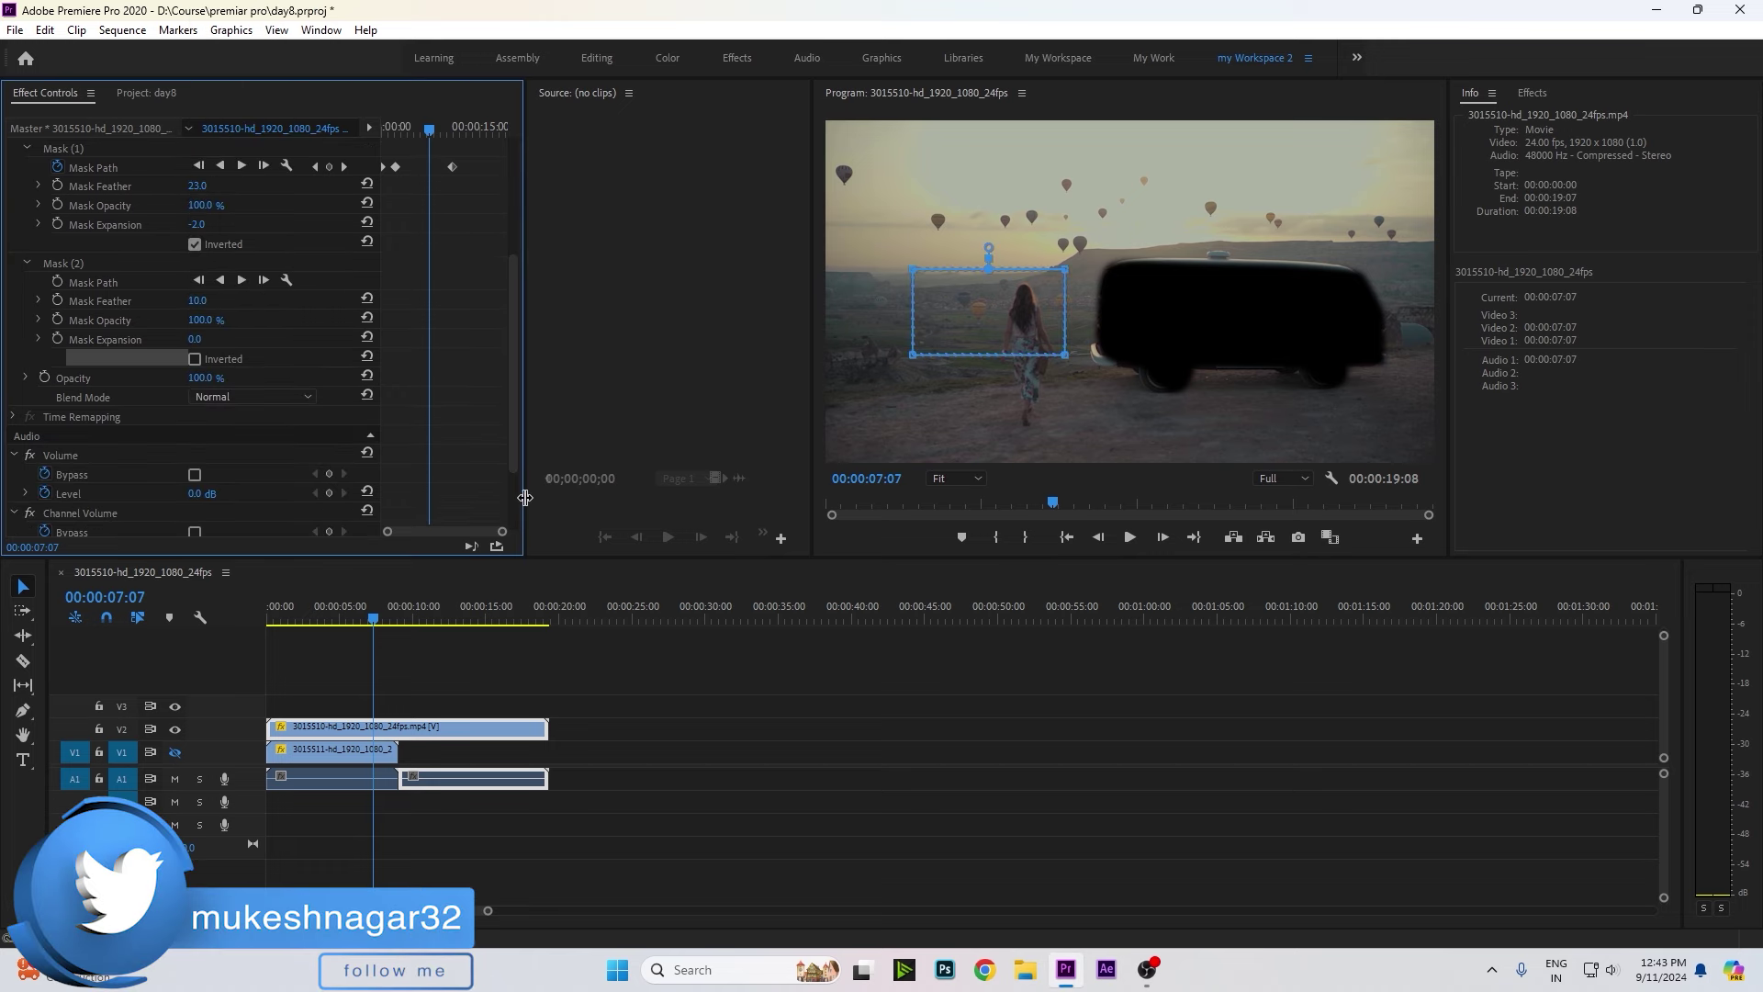
Nest the masked van clip on V2 into Nested Sequence 01.
{"action": "left_click_drag", "start_coordinate": [525, 496], "coordinate": [685, 496]}
{"action": "scroll", "coordinate": [339, 453], "scroll_direction": "up", "scroll_amount": 3}
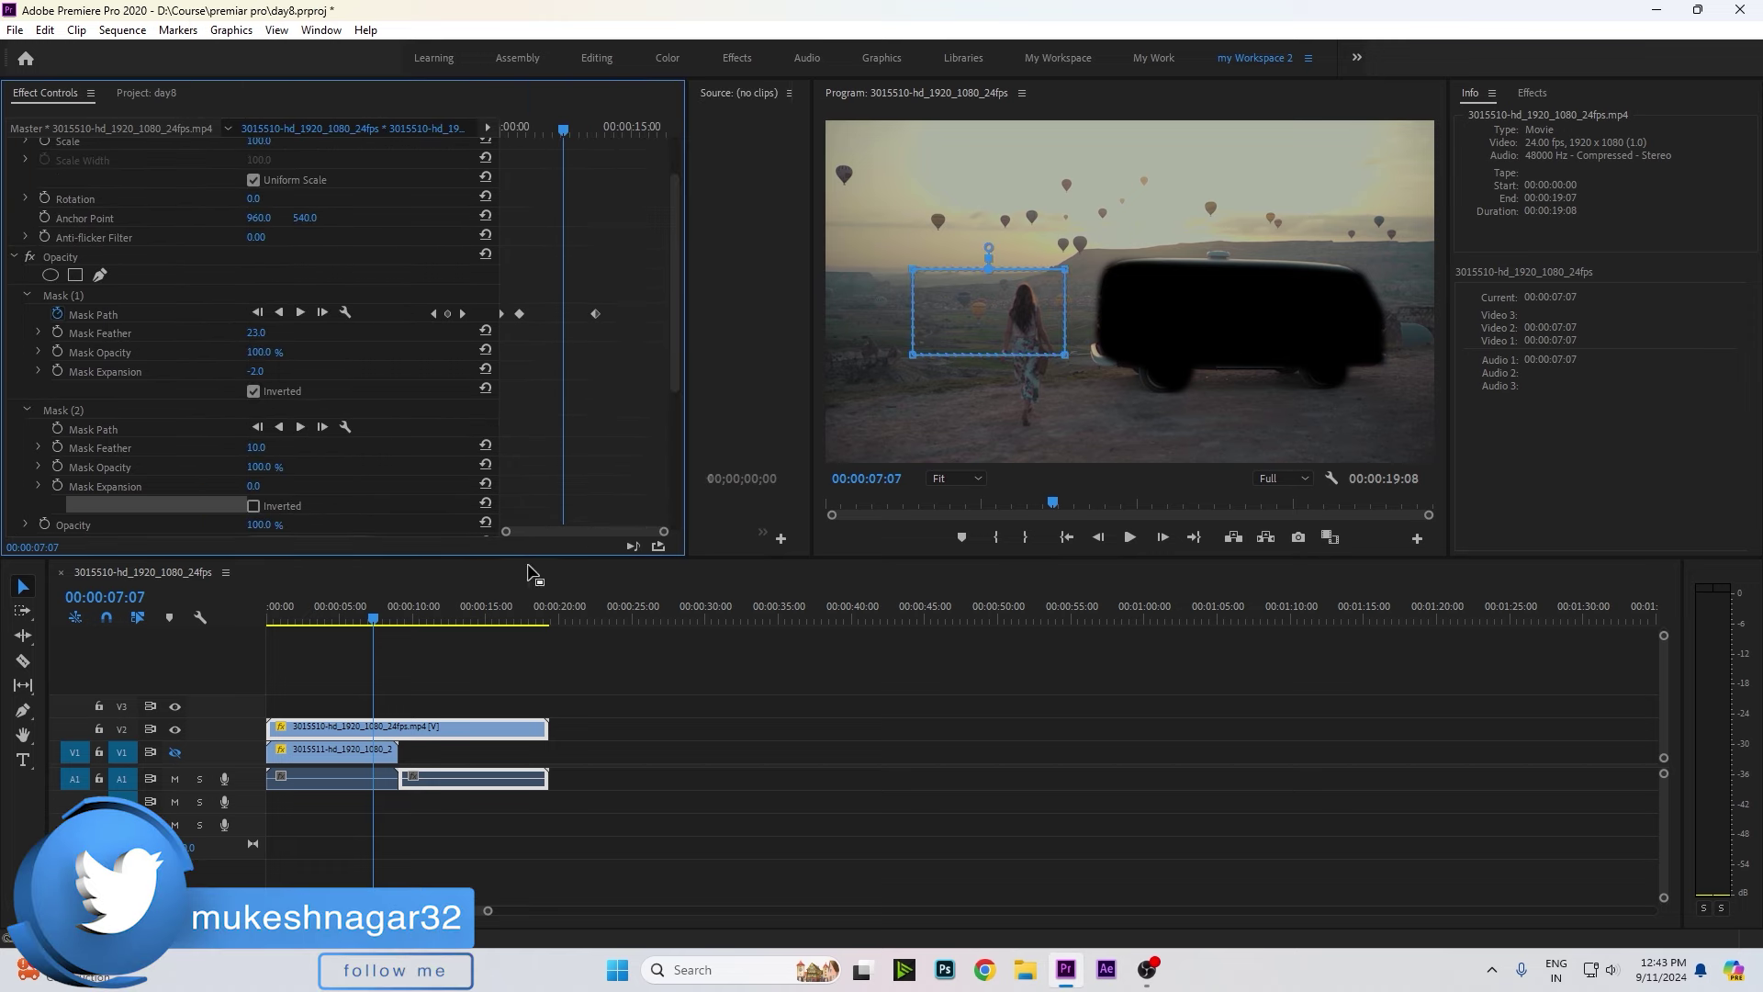
{"action": "scroll", "coordinate": [332, 443], "scroll_direction": "down", "scroll_amount": 2}
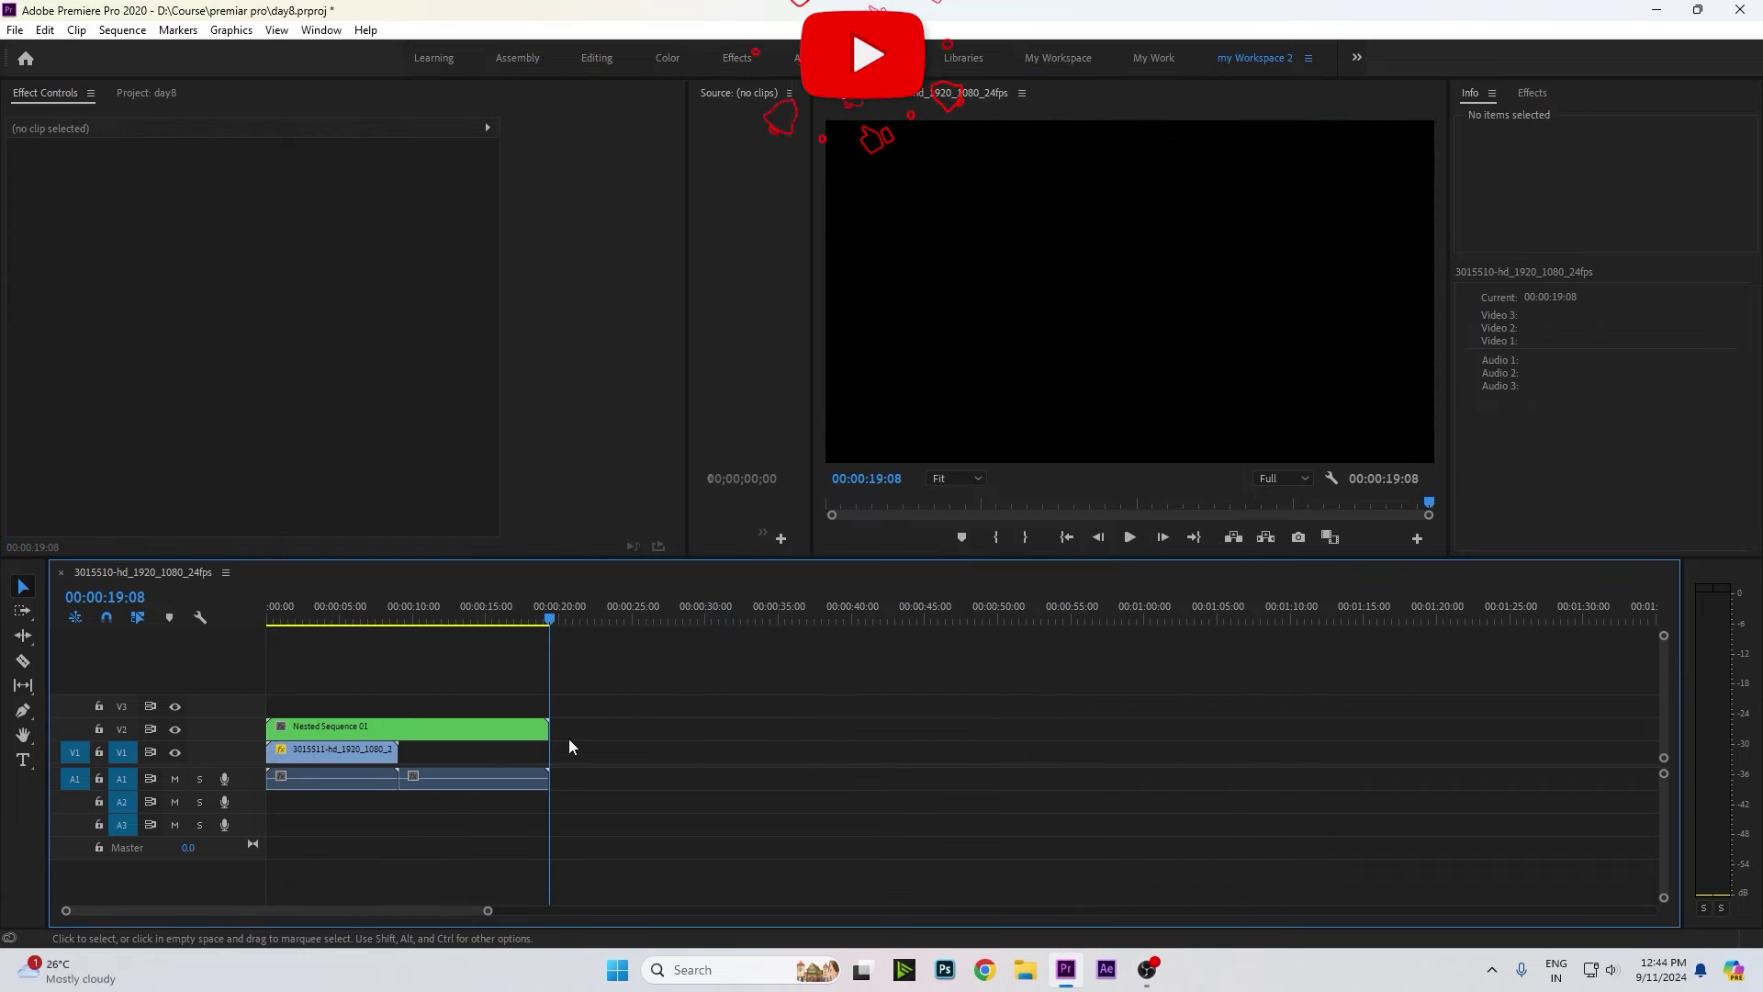
Inspect Nested Sequence 01, then undo the nest in the 3015510 sequence with Ctrl+Z.
{"action": "left_click", "coordinate": [409, 730]}
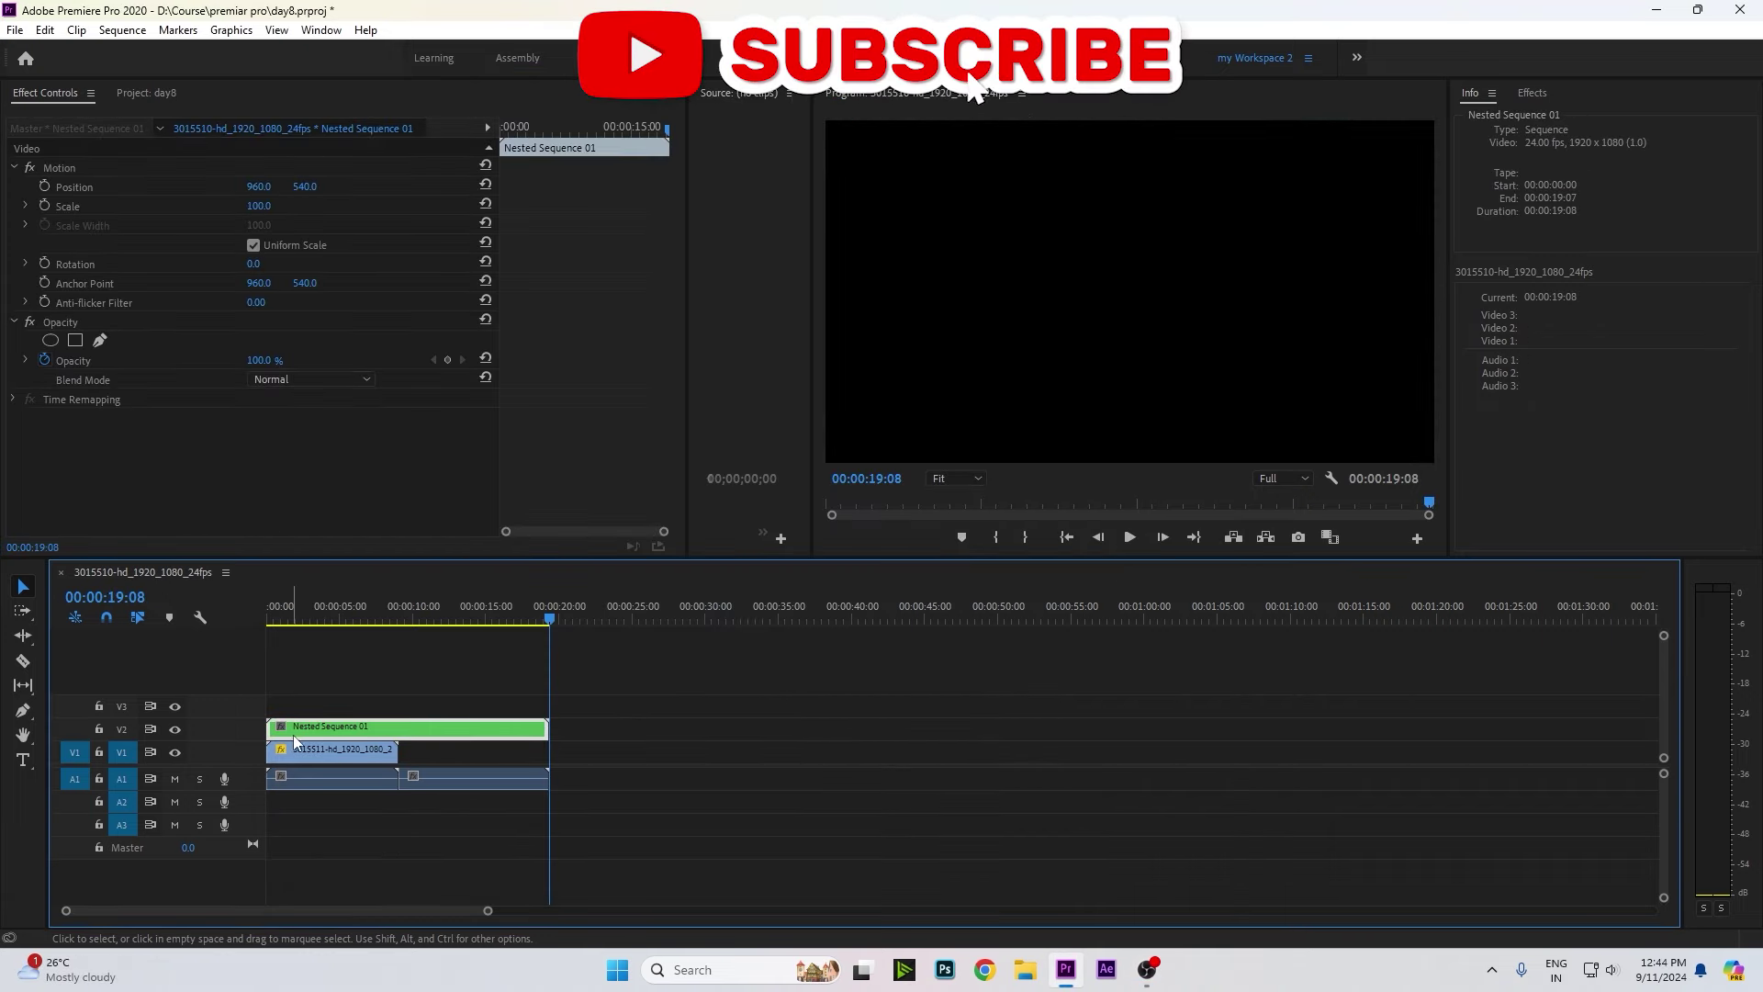
{"action": "double_click", "coordinate": [354, 729]}
{"action": "left_click_drag", "start_coordinate": [330, 613], "coordinate": [399, 614]}
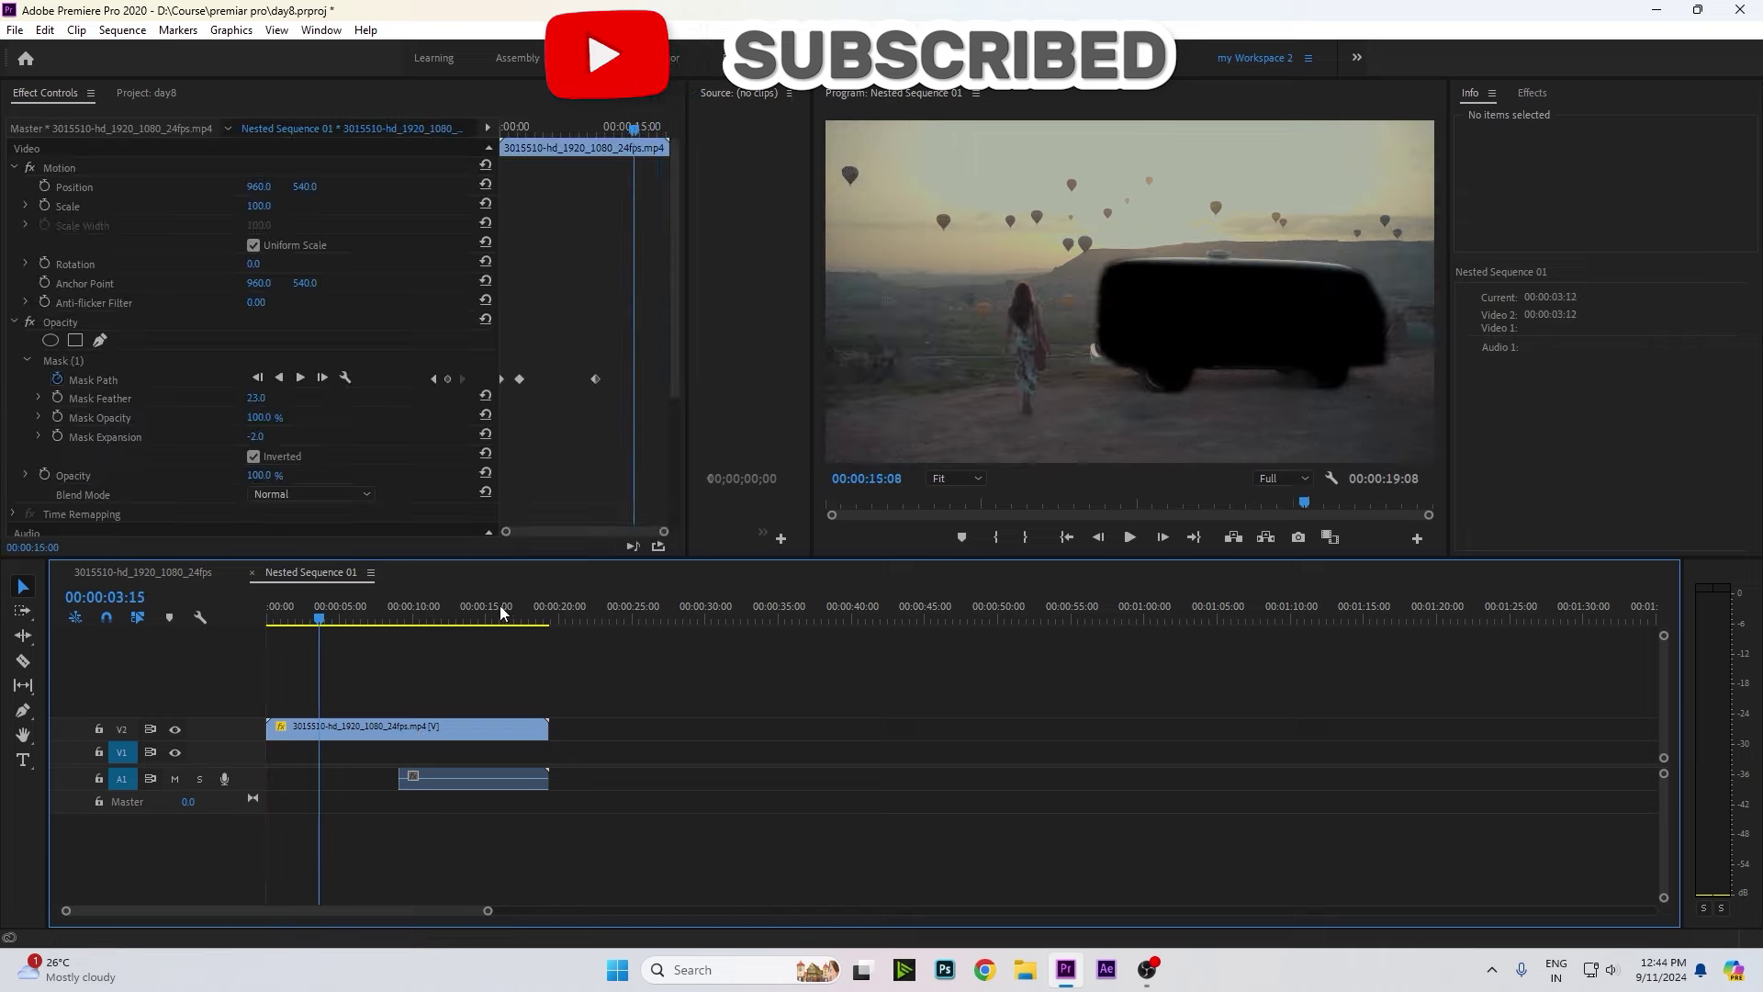
{"action": "left_click", "coordinate": [185, 571]}
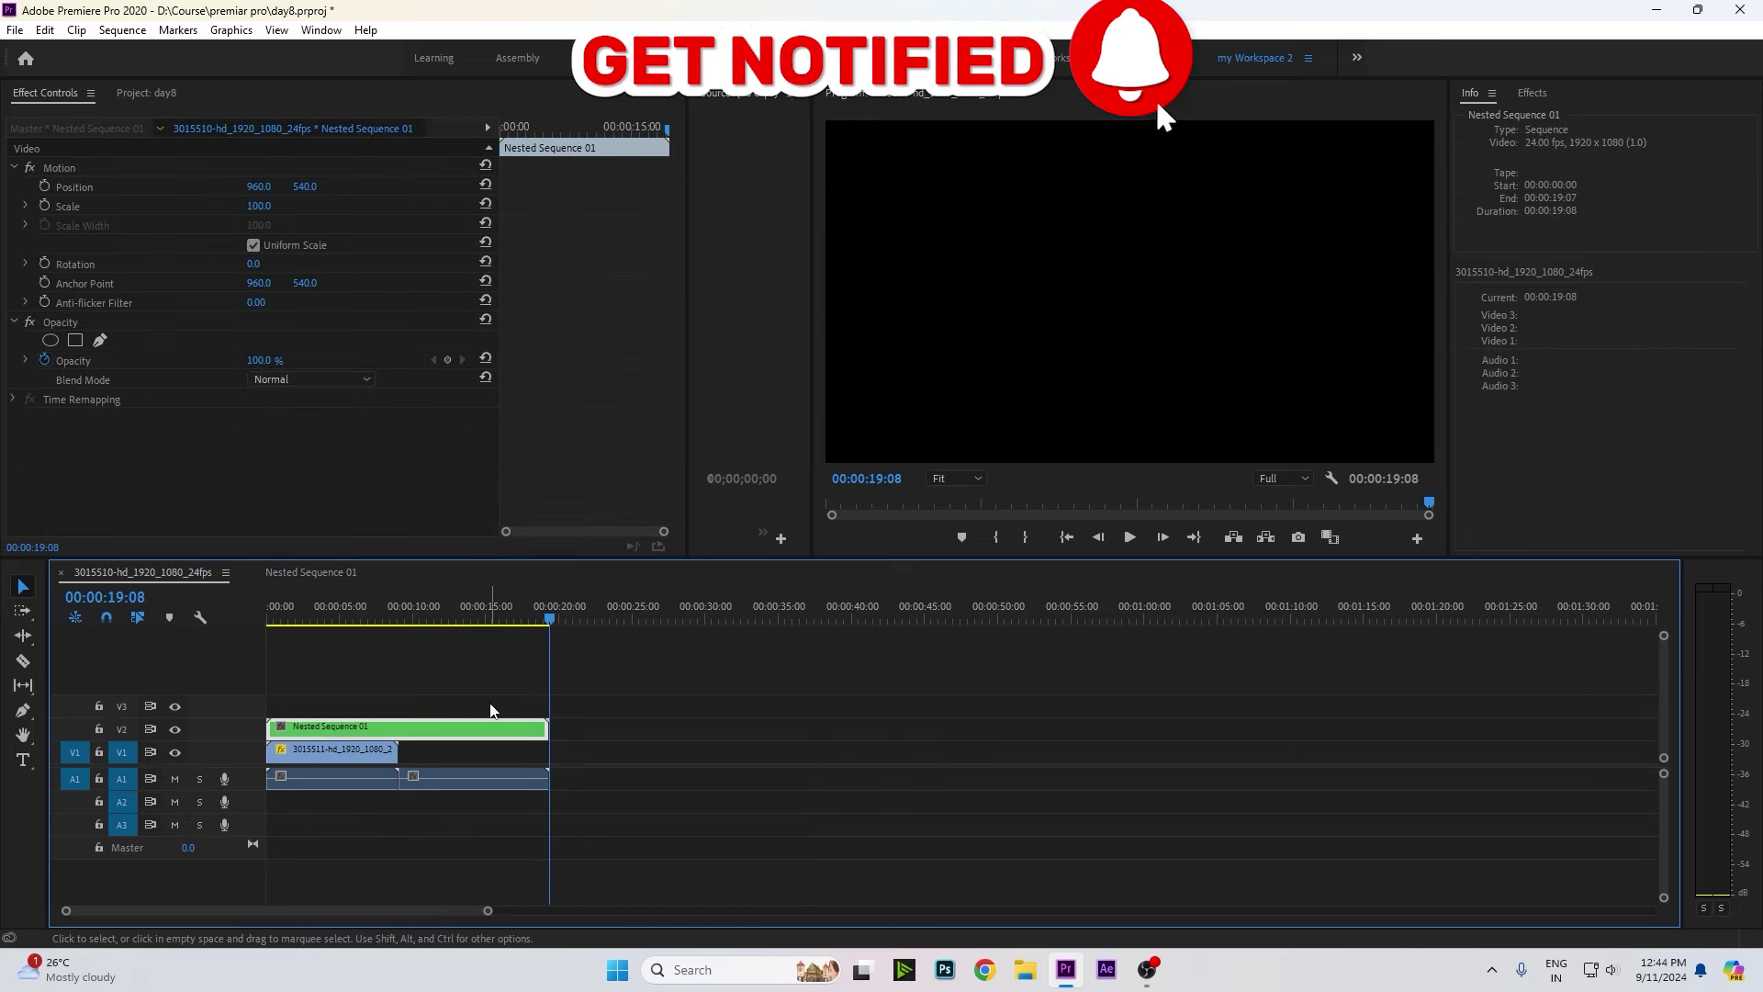
{"action": "key", "text": "ctrl+z"}
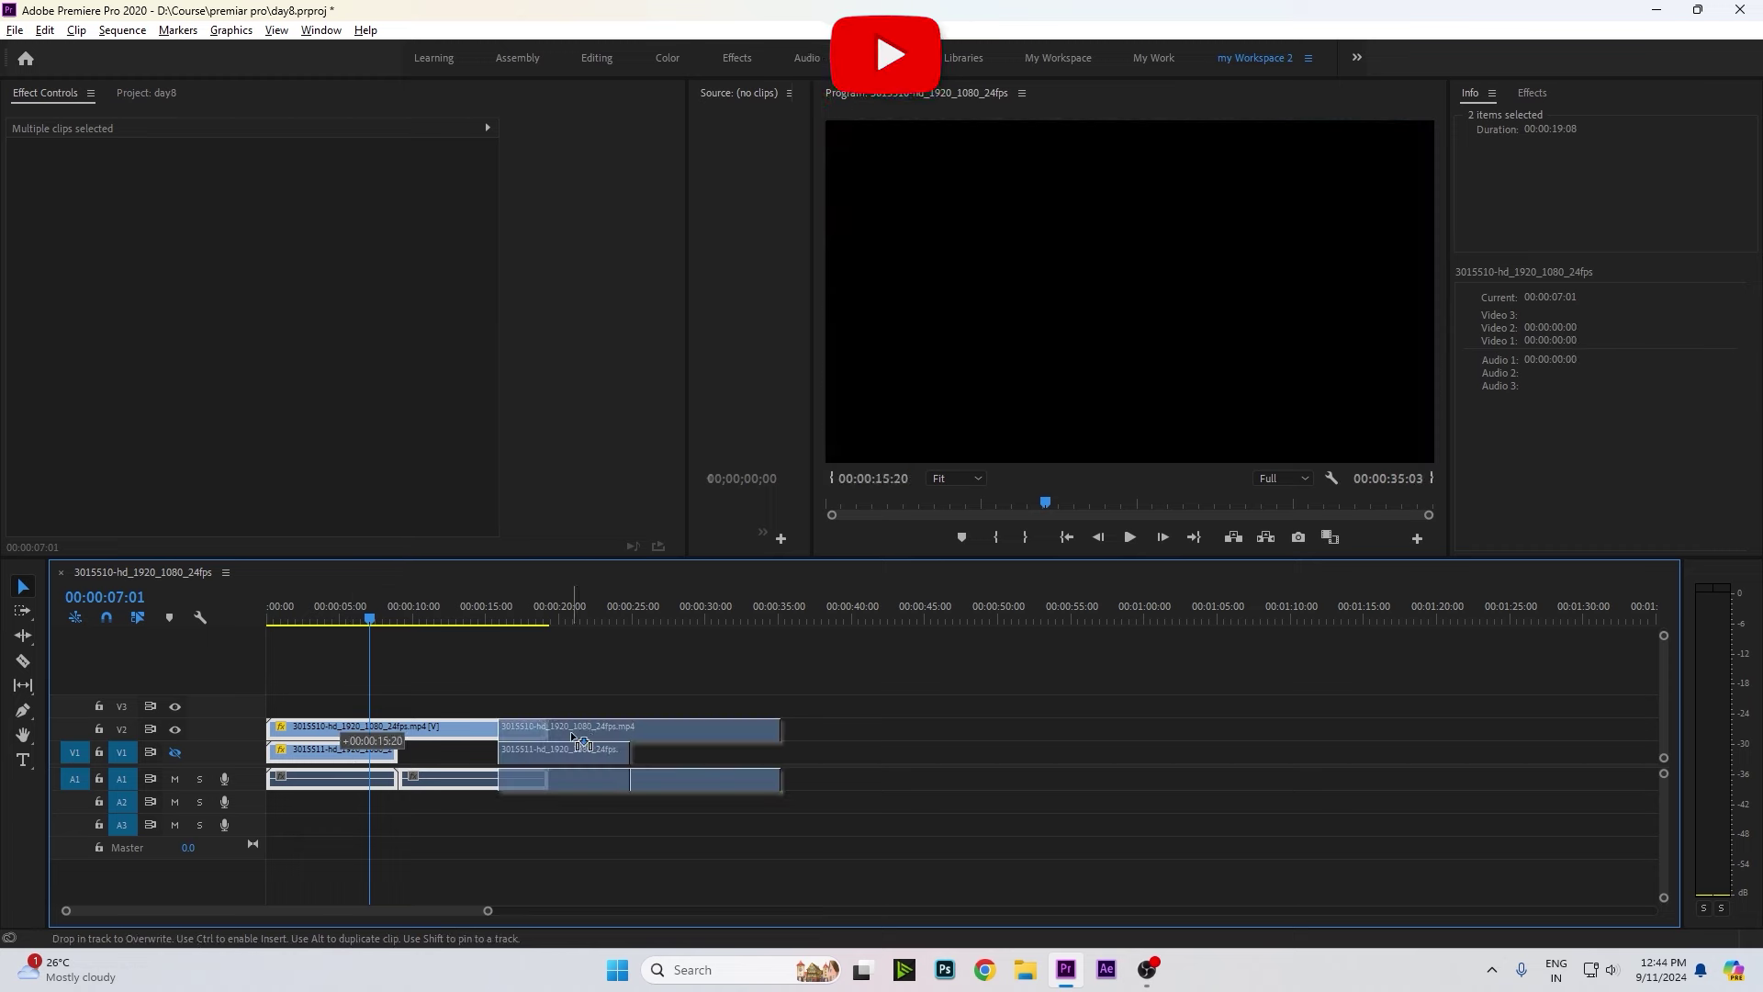
Duplicate the van clips later in the timeline and nest all five clips as 'asfgsdfg'.
{"action": "mouse_move", "coordinate": [357, 789]}
{"action": "left_mouse_down"}
{"action": "mouse_move", "coordinate": [629, 745]}
{"action": "mouse_move", "coordinate": [513, 705]}
{"action": "left_mouse_up"}
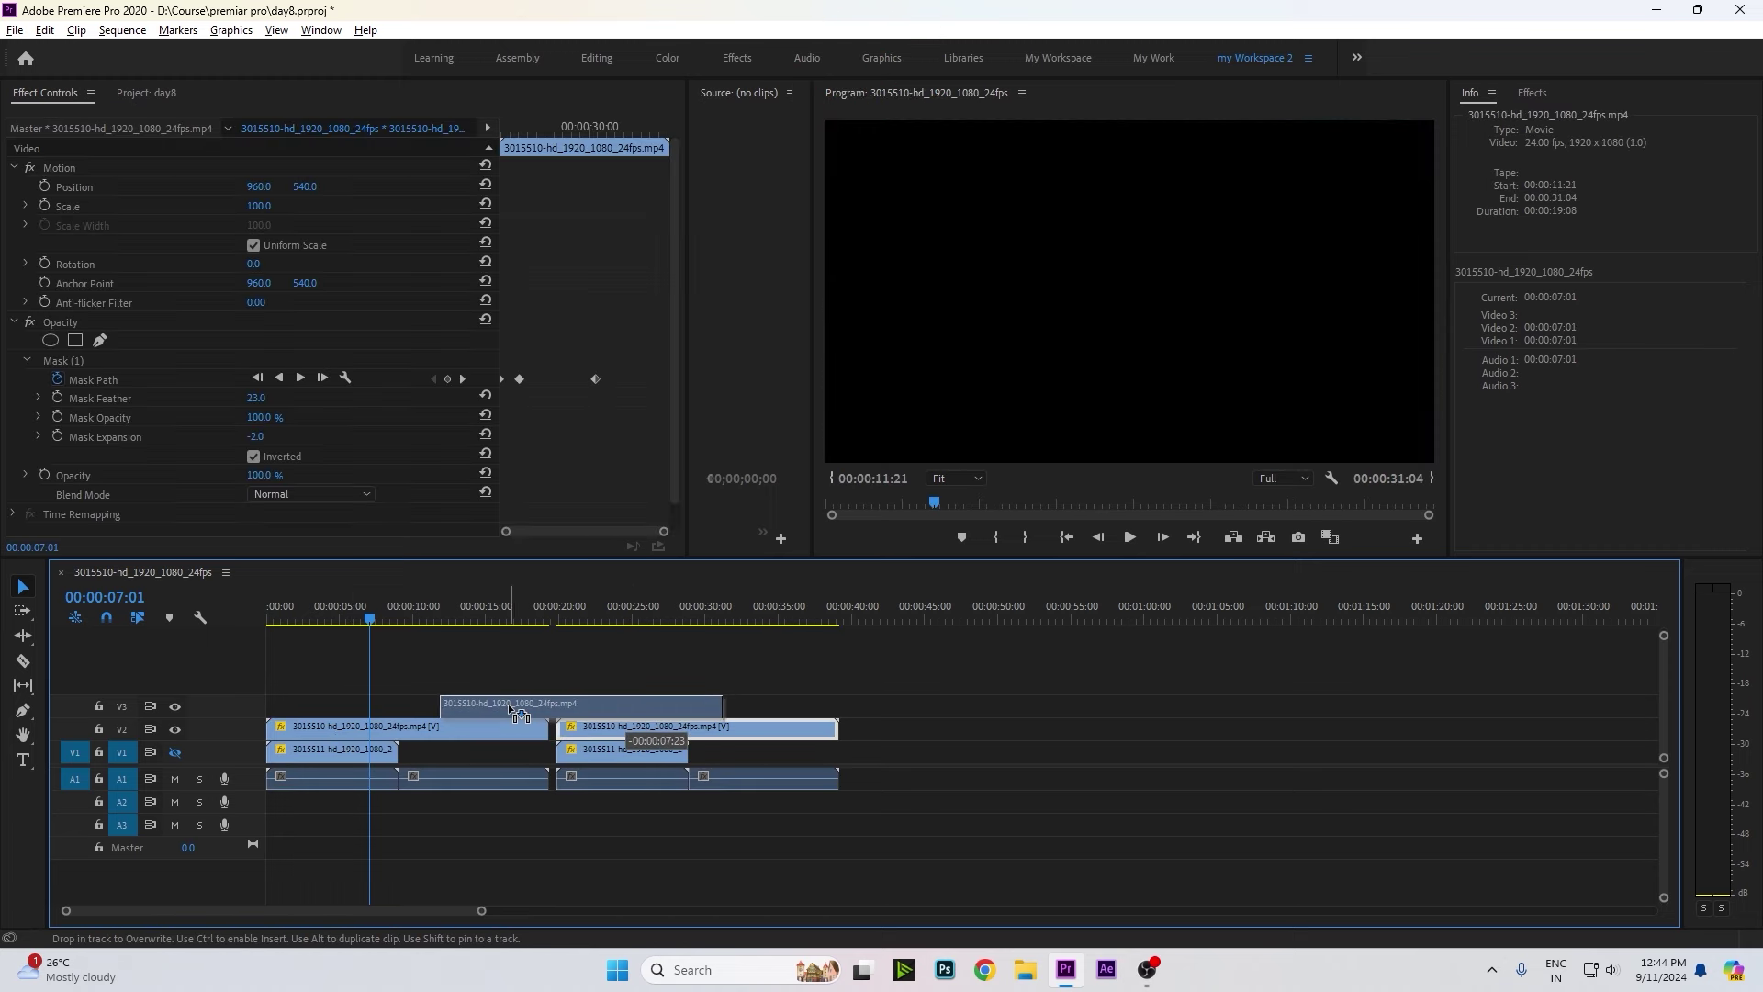
{"action": "left_click", "coordinate": [896, 685]}
{"action": "left_click_drag", "start_coordinate": [873, 643], "coordinate": [266, 787]}
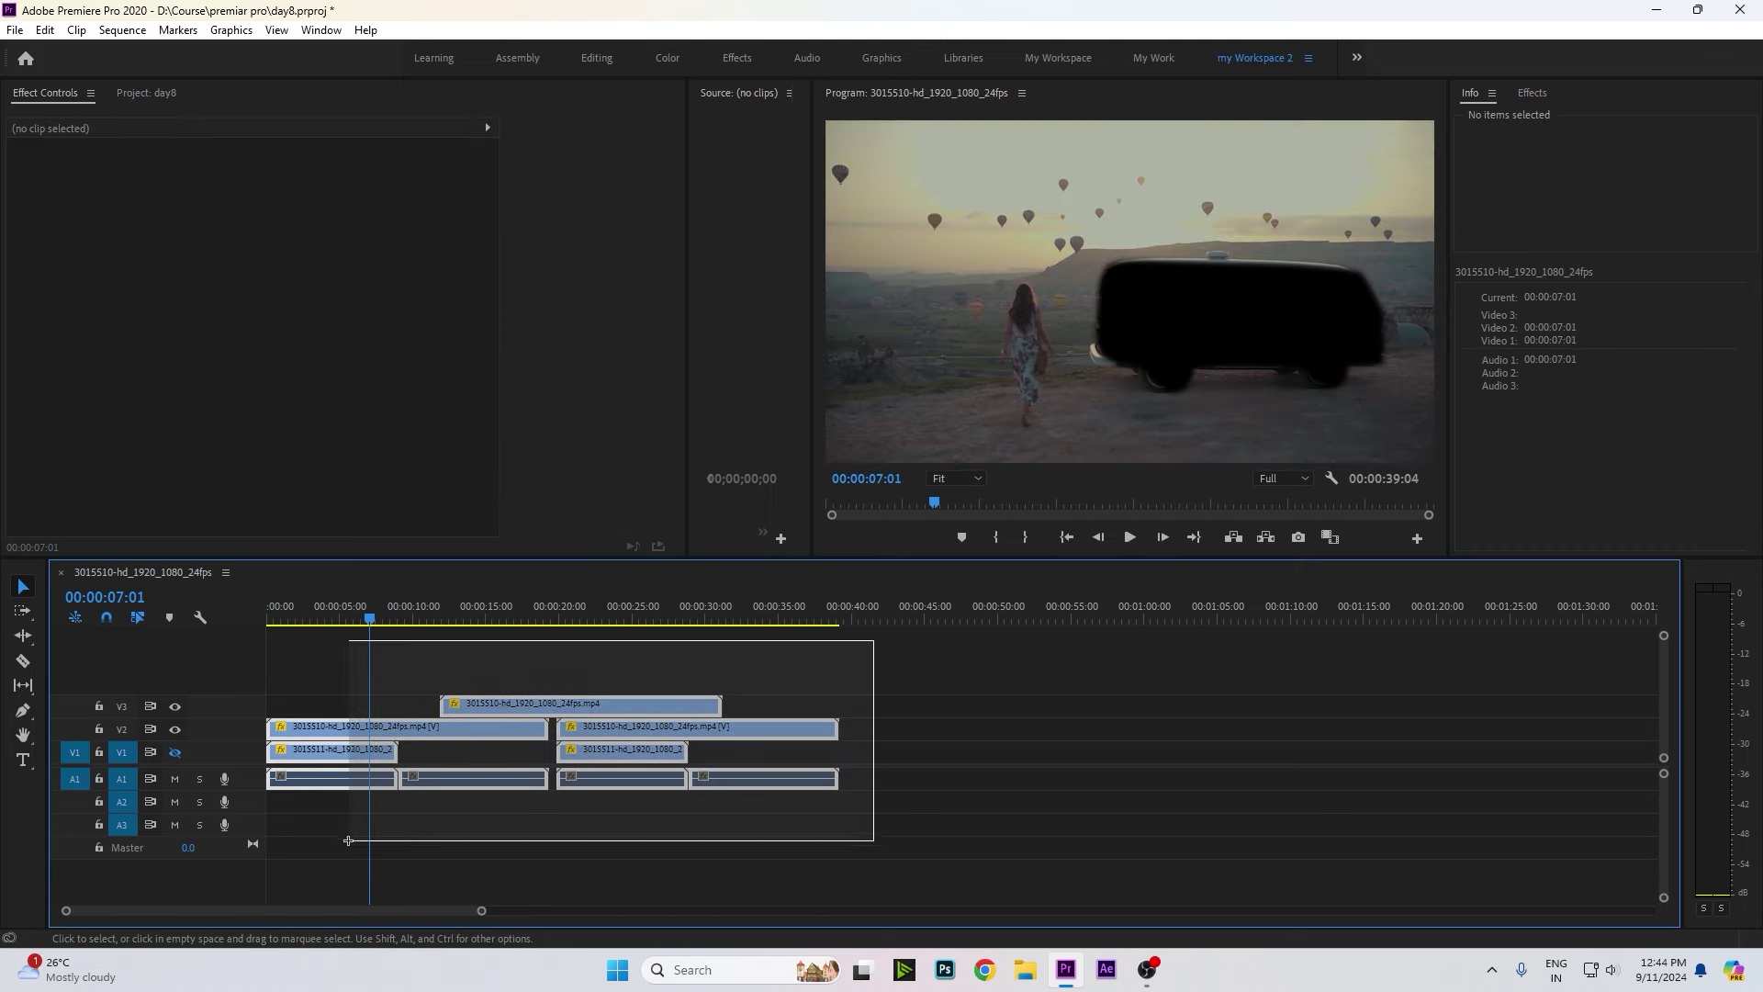
{"action": "right_click", "coordinate": [497, 727]}
{"action": "left_click", "coordinate": [569, 461]}
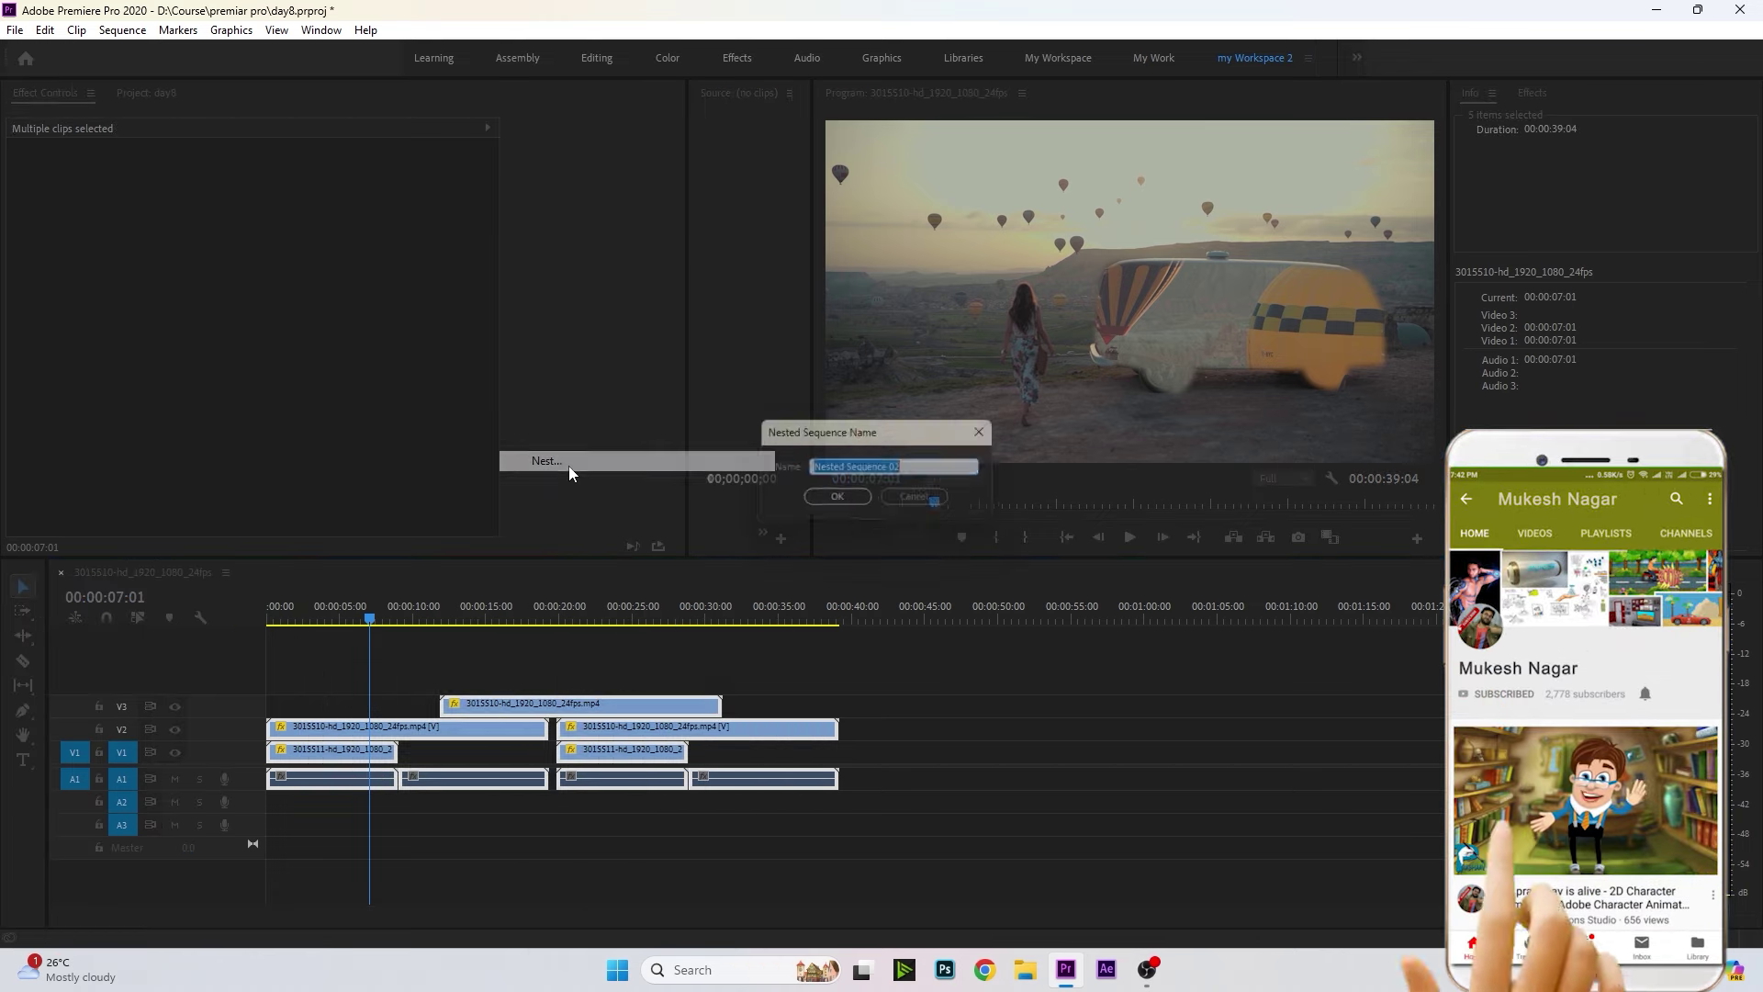
{"action": "type", "text": "asfgsdfg"}
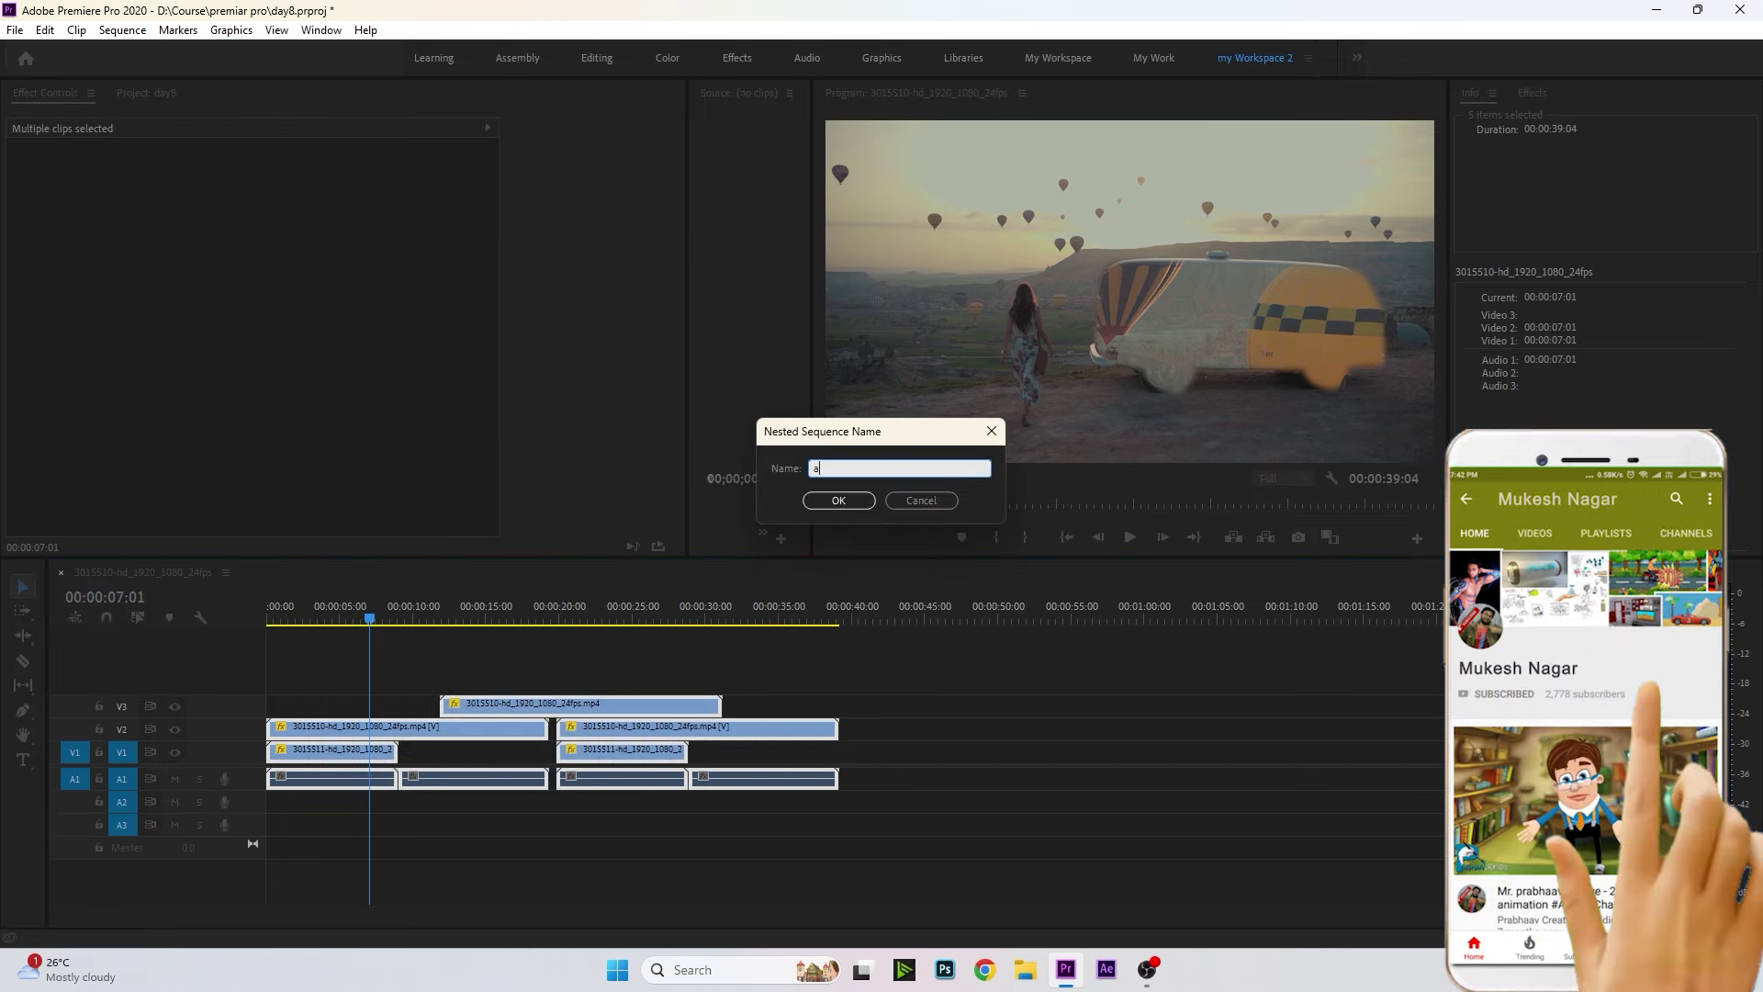
{"action": "left_click", "coordinate": [838, 500]}
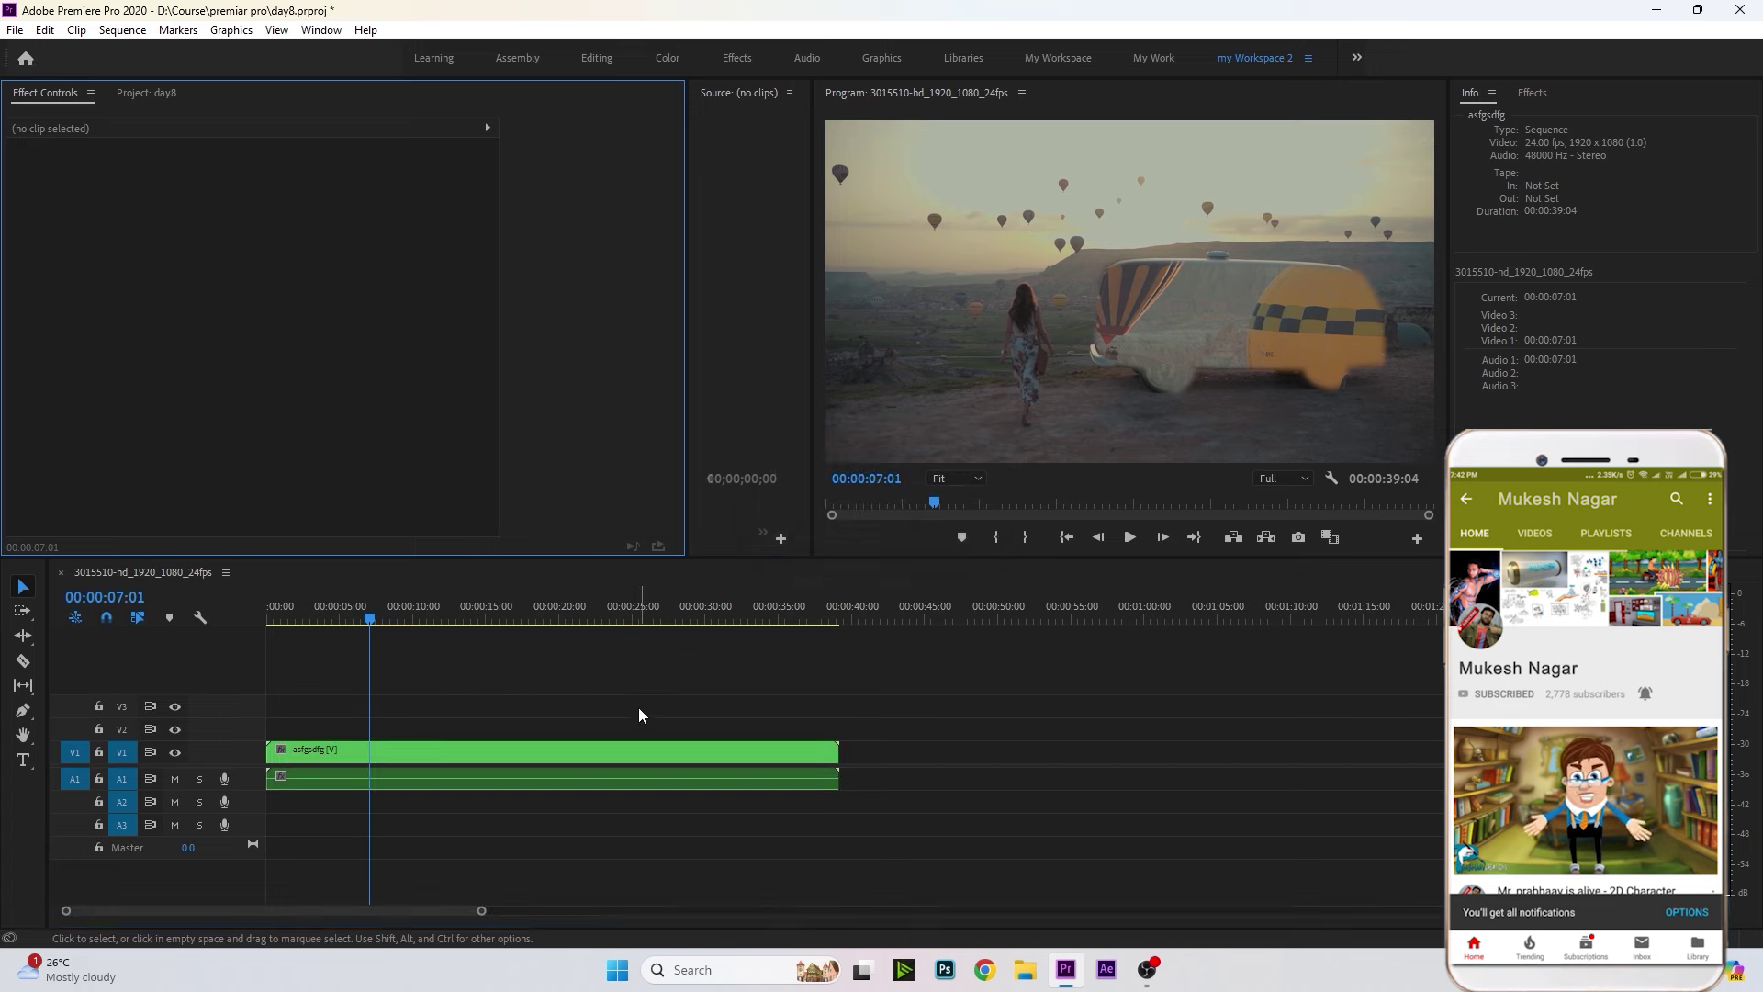
{"action": "left_click", "coordinate": [389, 622]}
Preview the asfgsdfg nested clip, then open it and scrub through its contents.
{"action": "left_click_drag", "start_coordinate": [389, 624], "coordinate": [470, 643]}
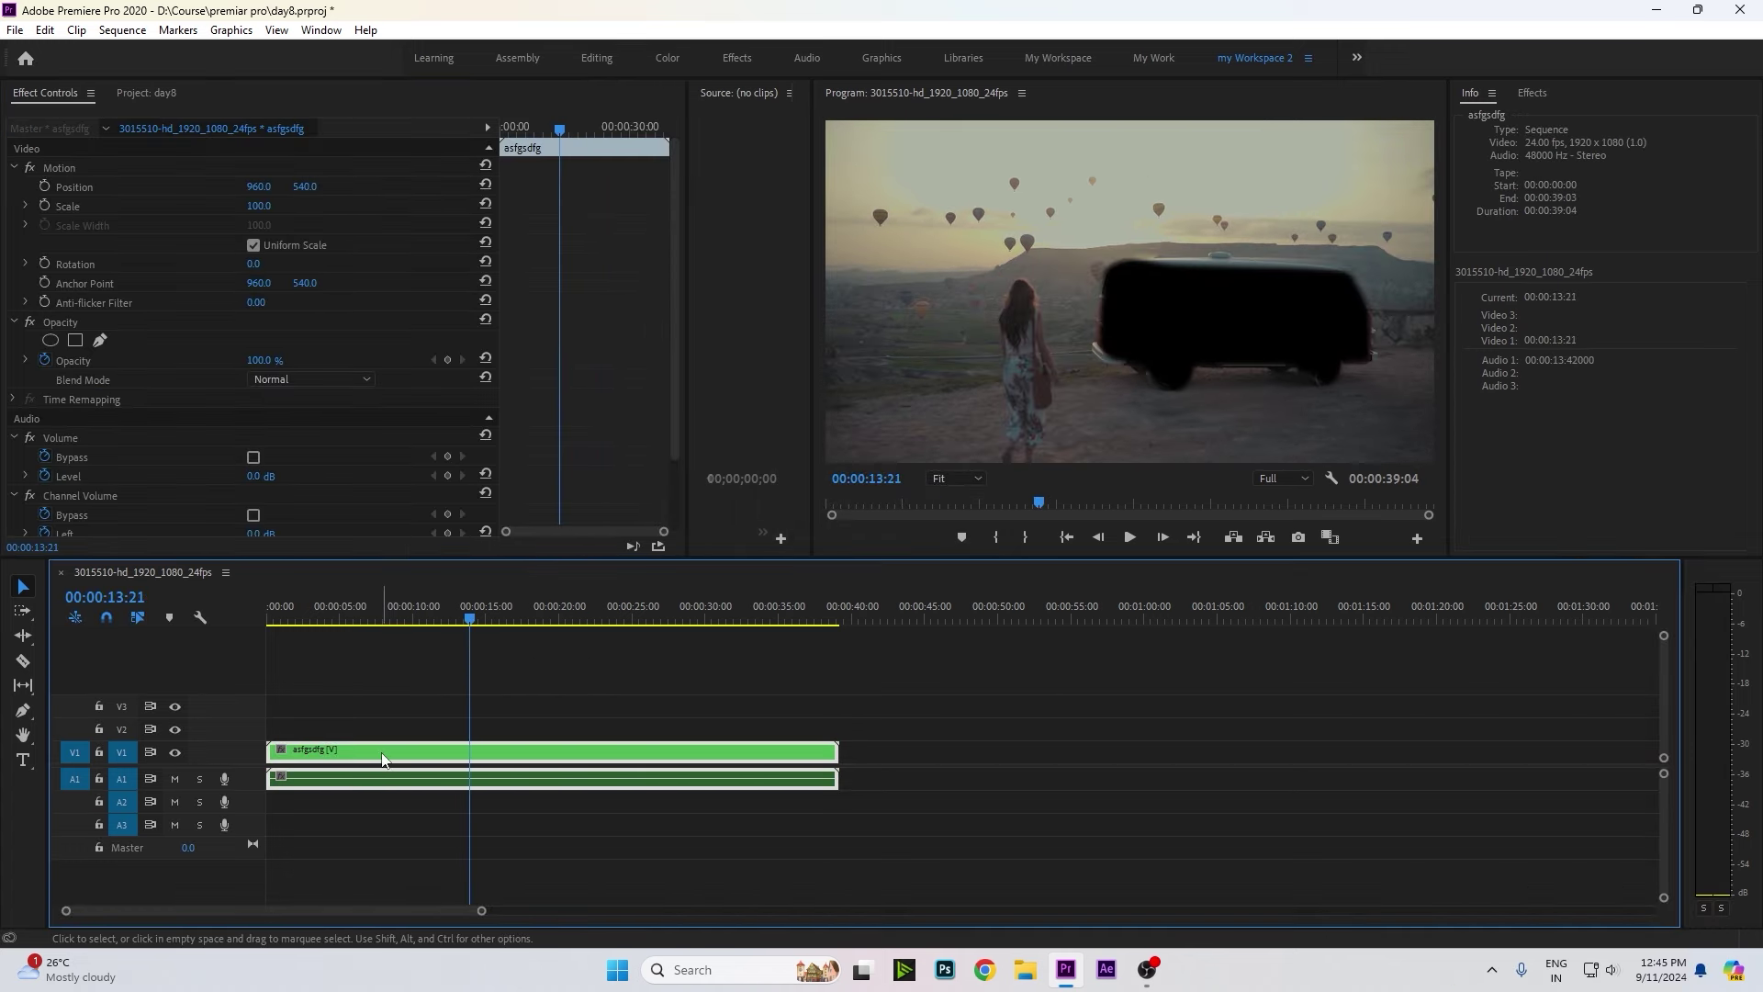
{"action": "left_click", "coordinate": [537, 733]}
{"action": "double_click", "coordinate": [529, 752]}
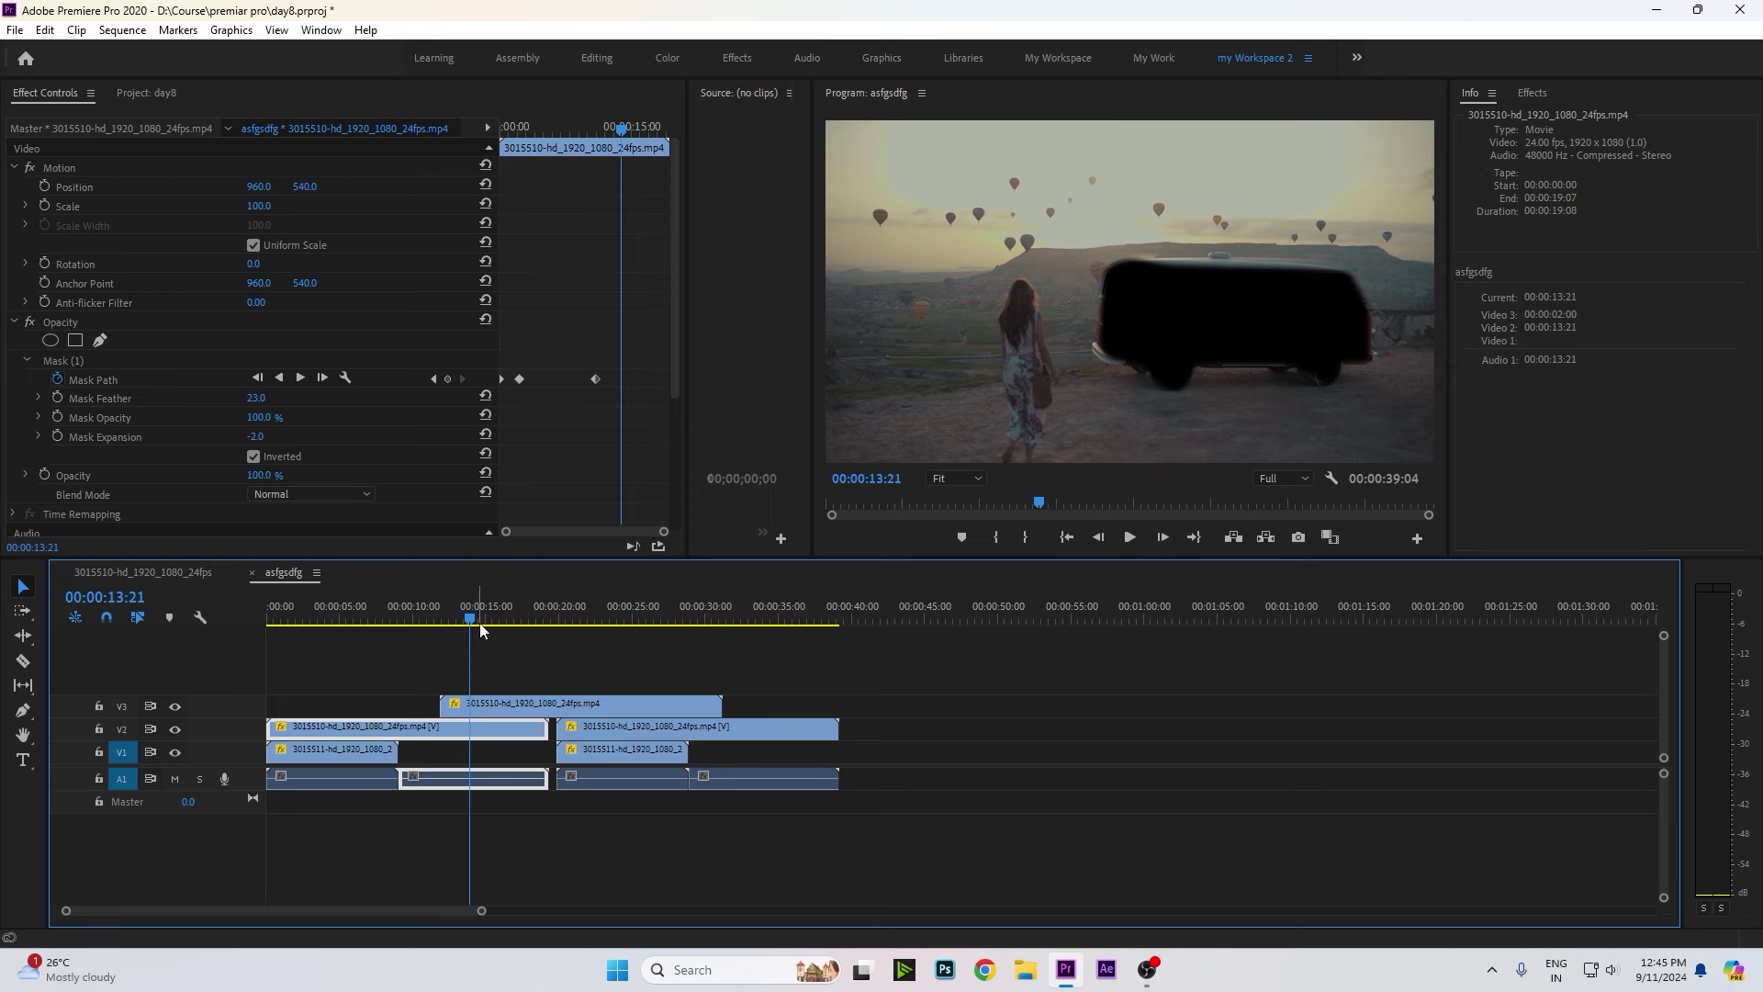
{"action": "mouse_move", "coordinate": [470, 618]}
{"action": "left_mouse_down"}
{"action": "mouse_move", "coordinate": [734, 643]}
{"action": "mouse_move", "coordinate": [624, 636]}
{"action": "left_mouse_up"}
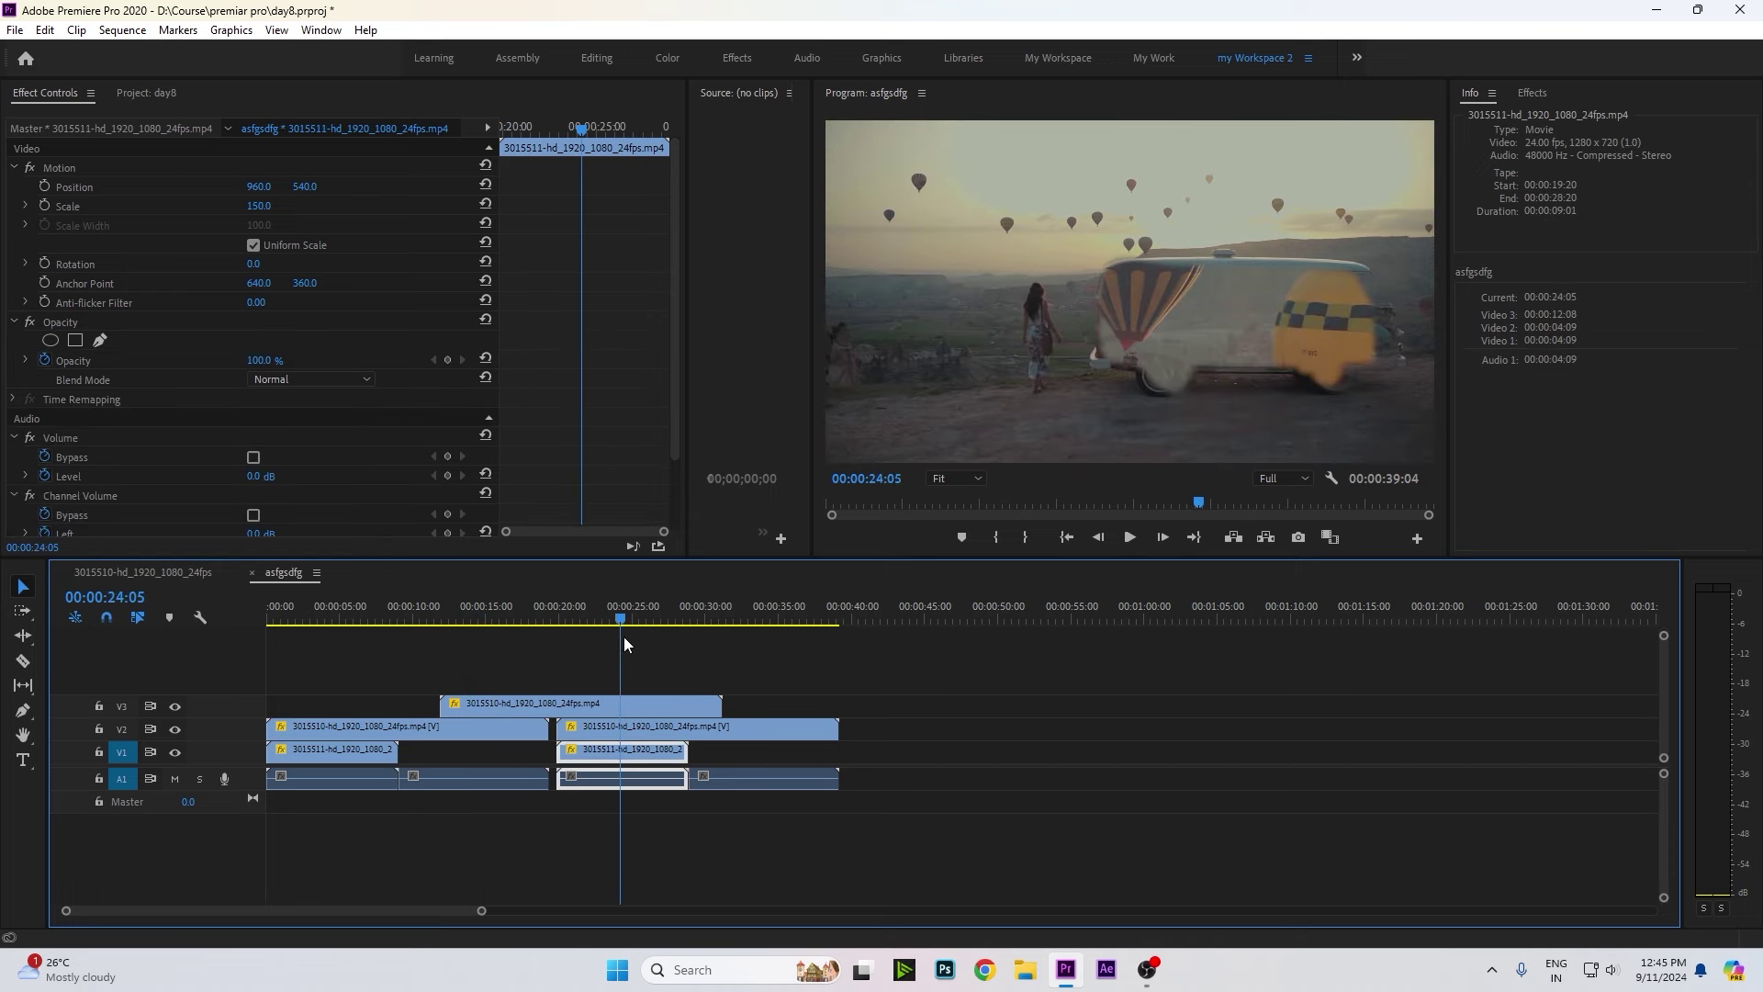
Inspect the V3 van clip and the right-hand V2 clip, then return to the 3015510 sequence.
{"action": "left_click", "coordinate": [382, 617]}
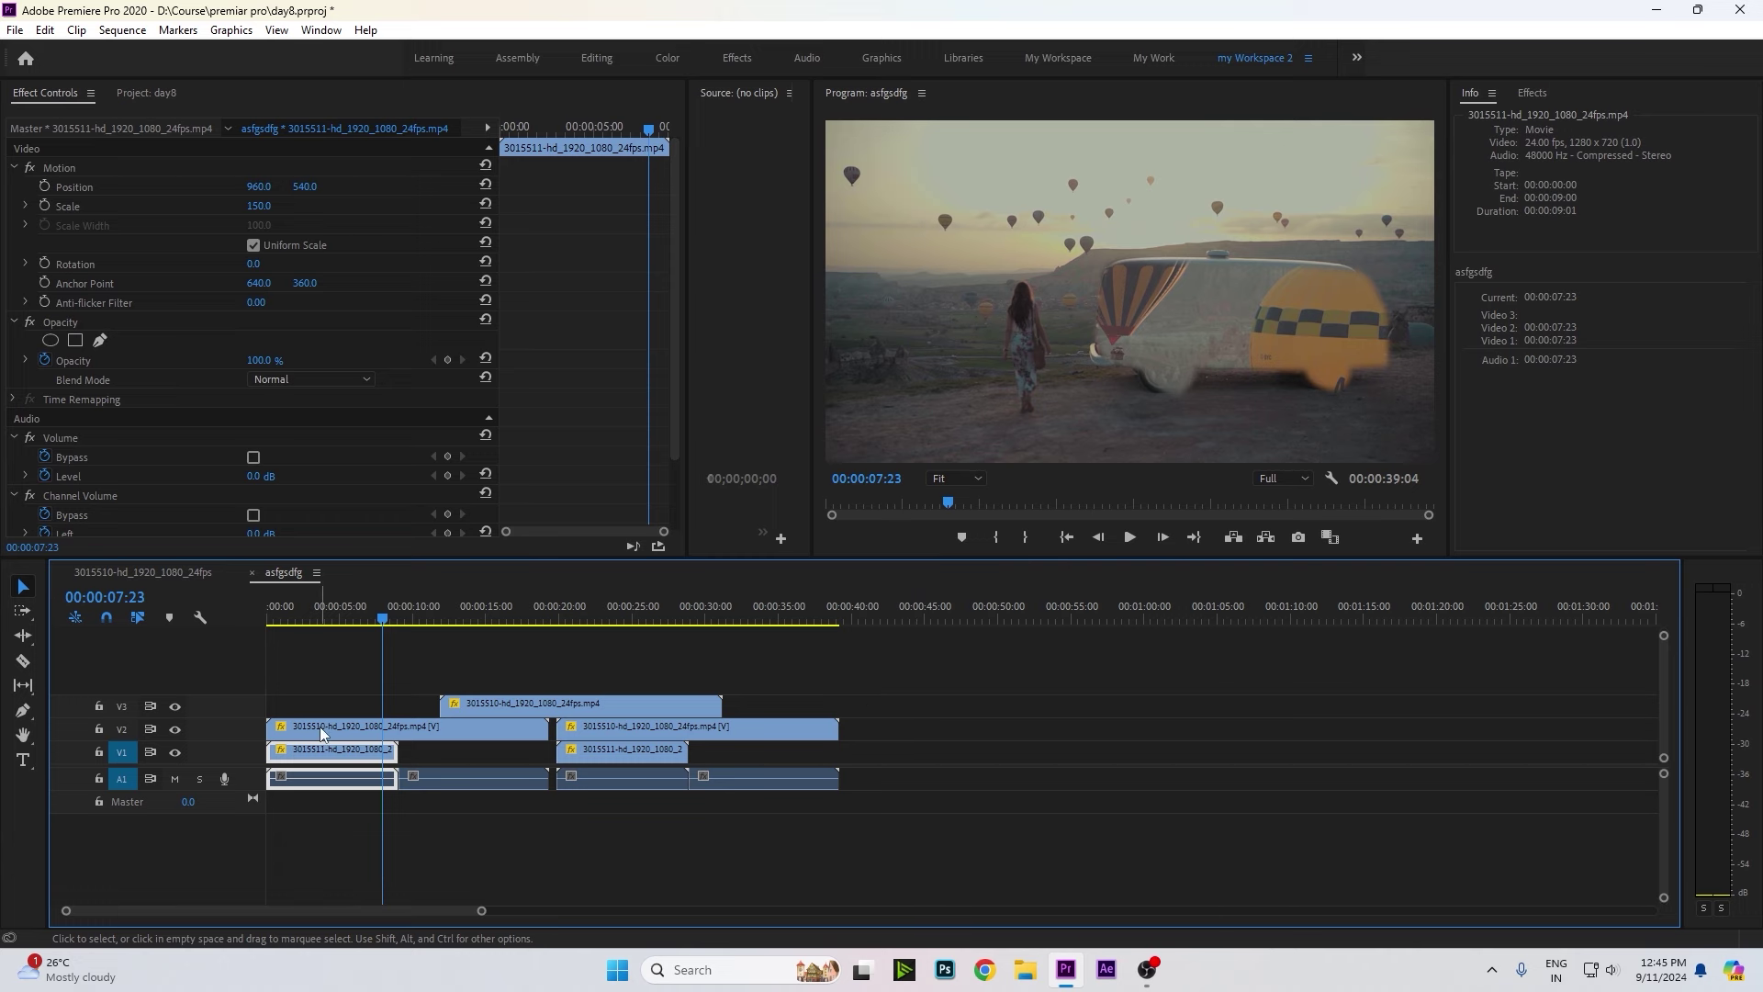
{"action": "left_click", "coordinate": [578, 704]}
{"action": "left_click", "coordinate": [588, 735]}
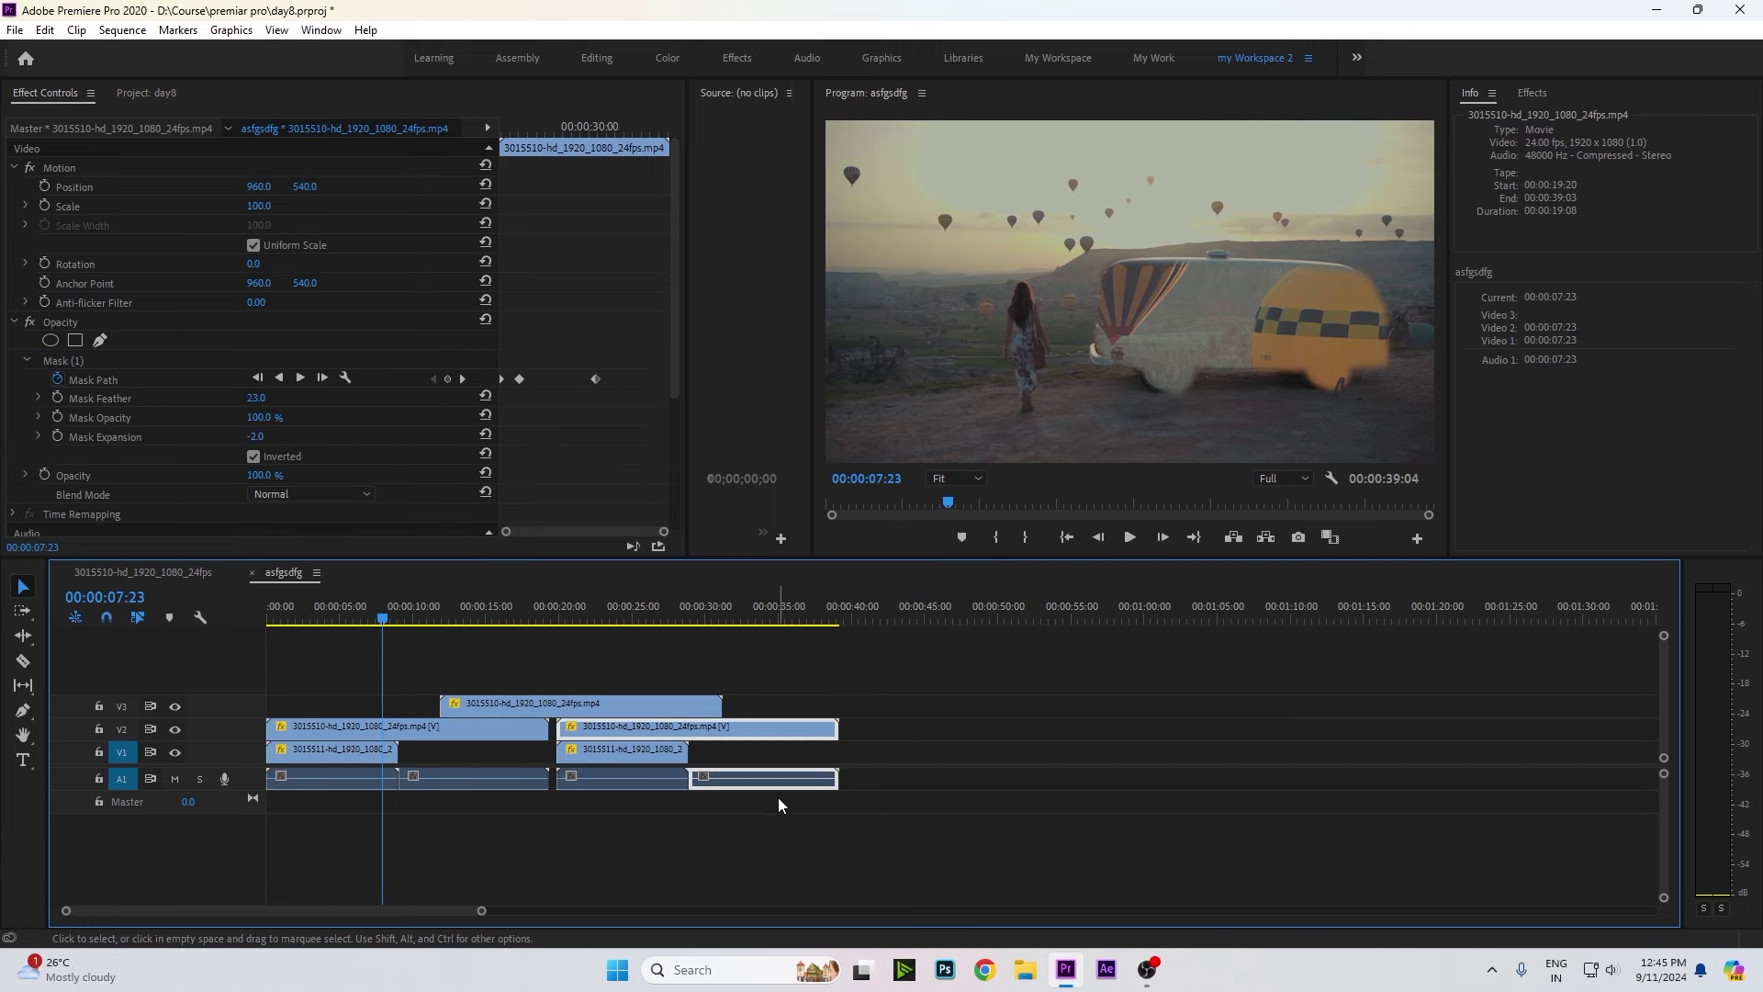
{"action": "left_click", "coordinate": [123, 579]}
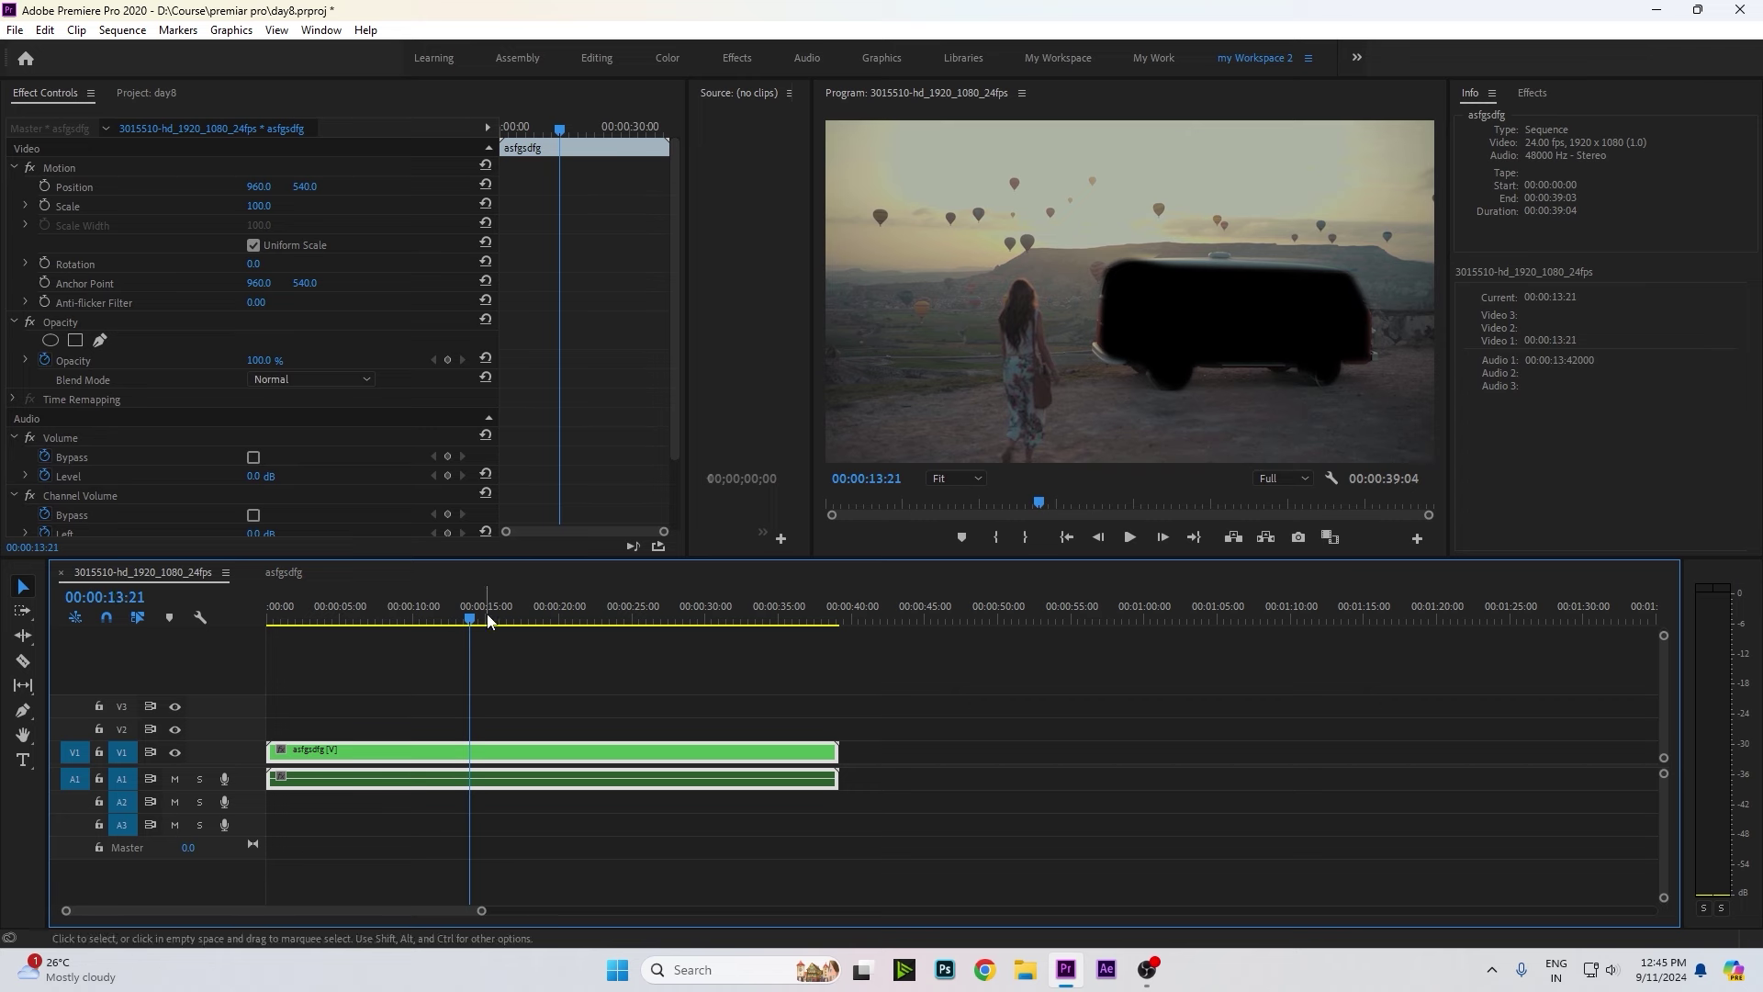
Move the playhead to 00:00:18:08, show the Effects panel, and open the asfgsdfg nest.
{"action": "left_click_drag", "start_coordinate": [489, 622], "coordinate": [542, 759]}
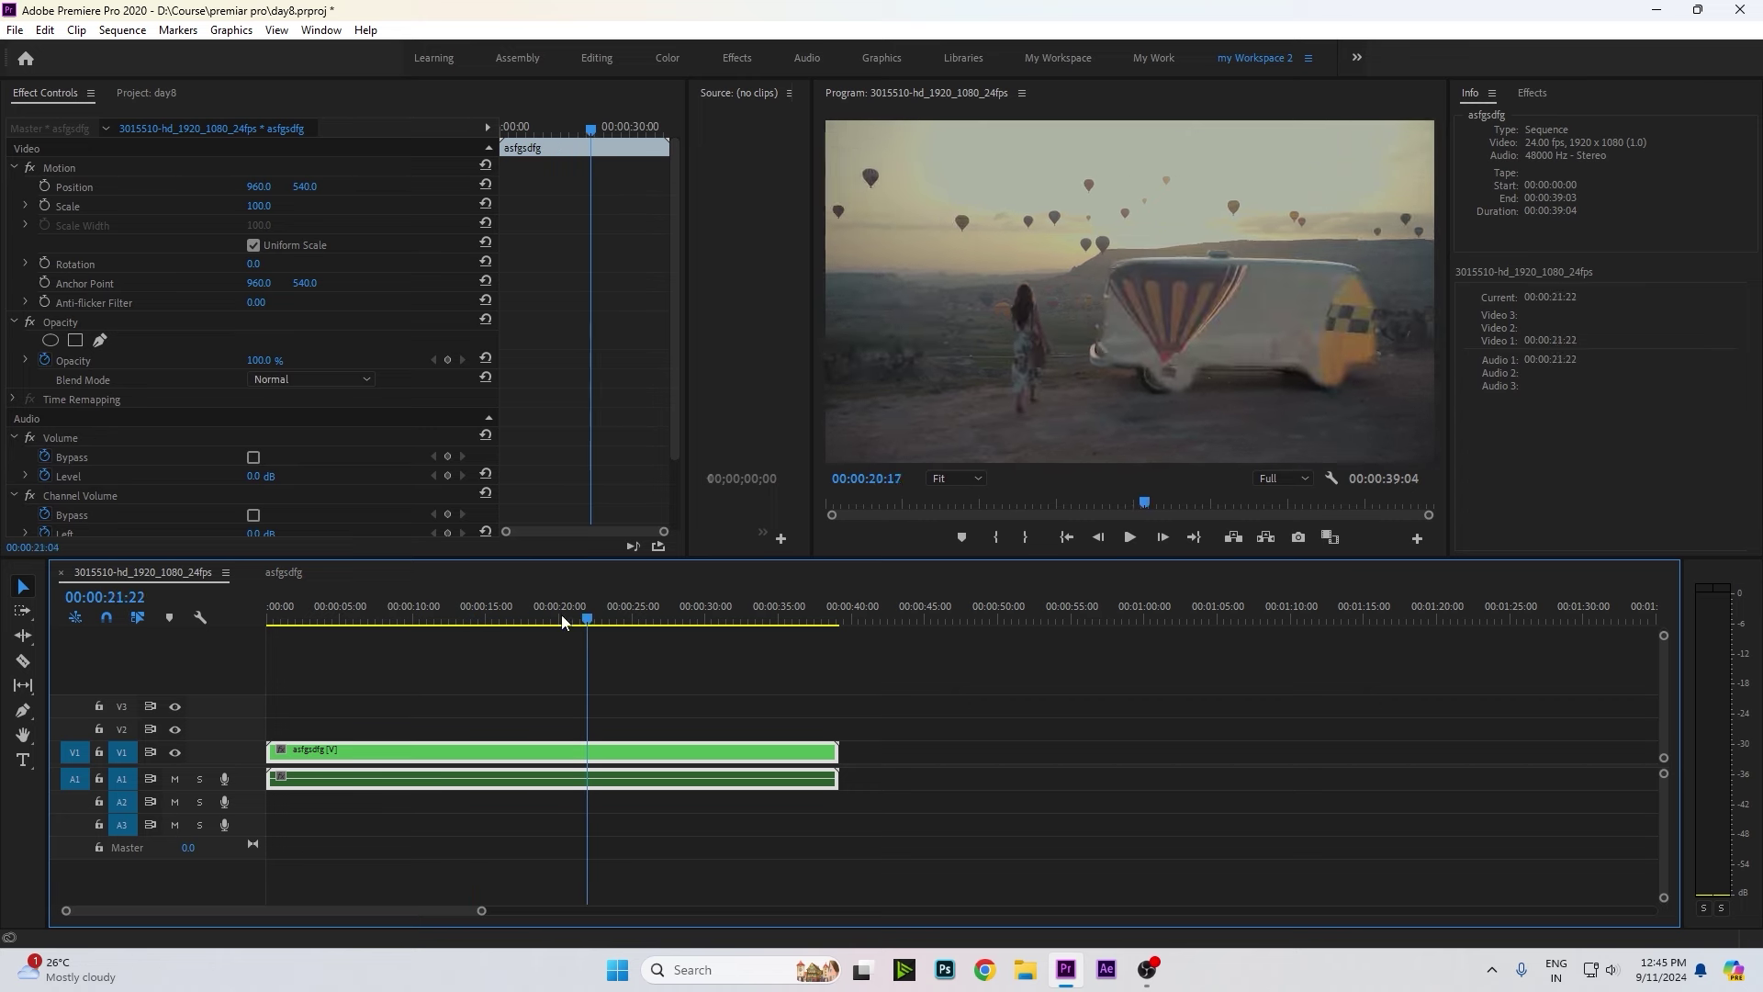
{"action": "left_click", "coordinate": [1528, 95]}
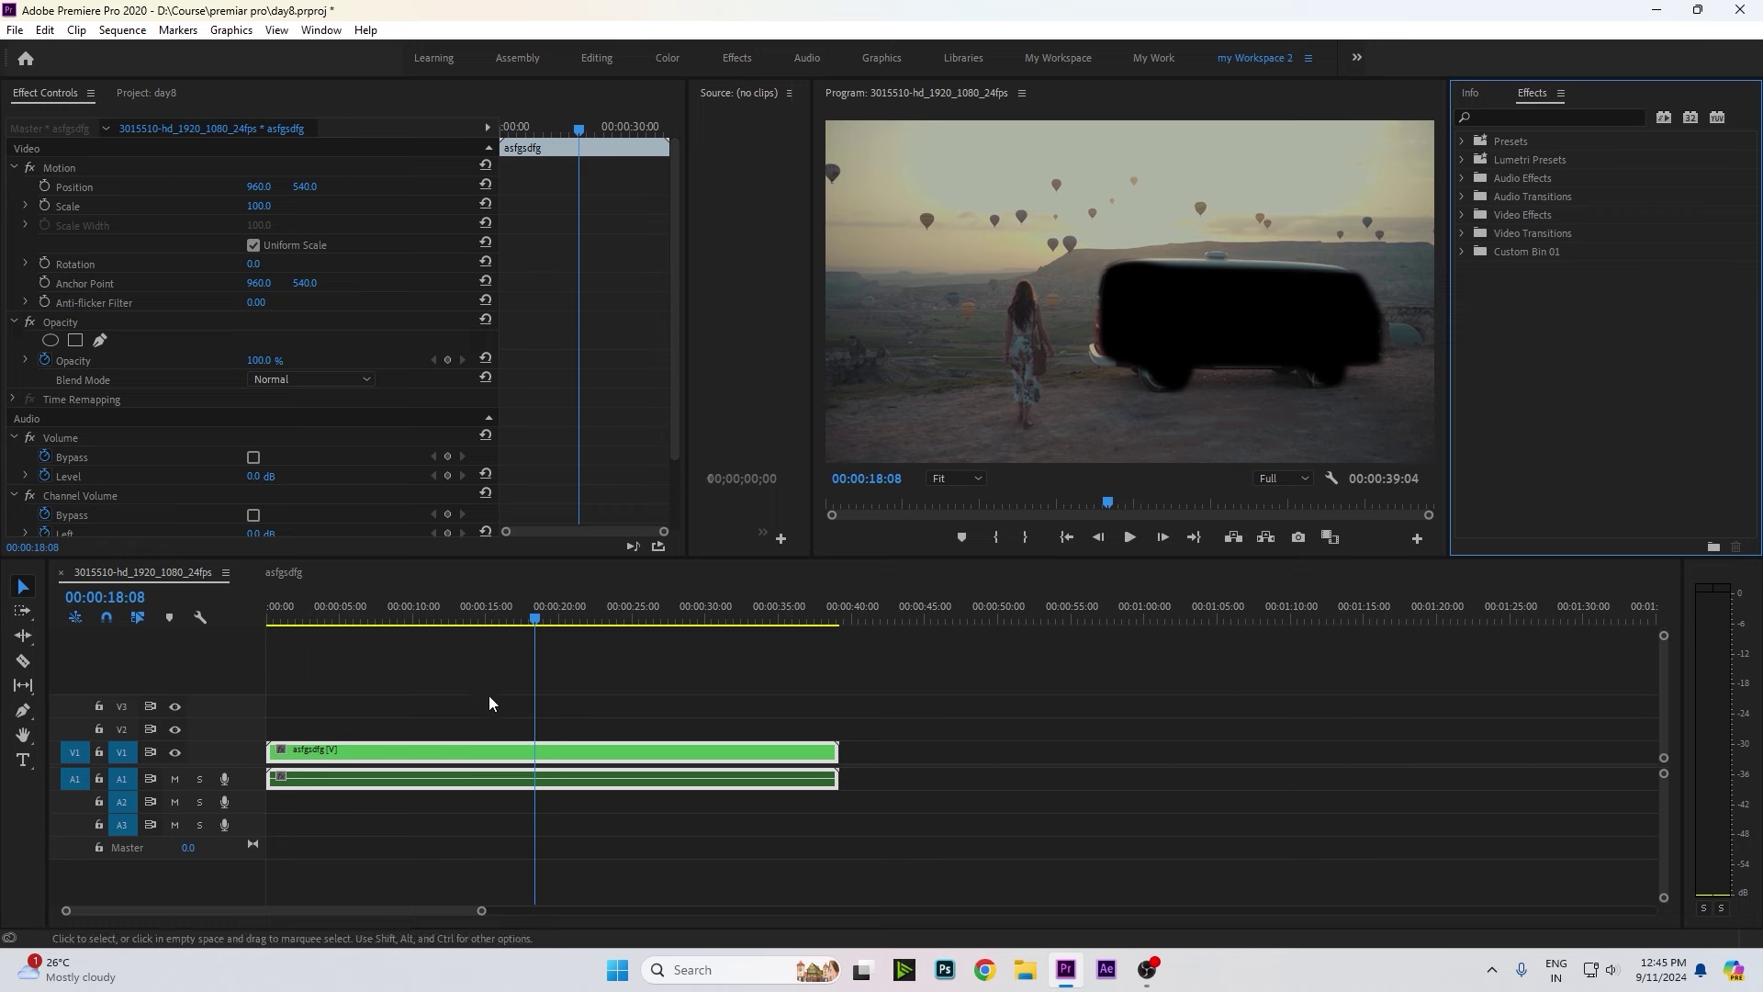
{"action": "left_click", "coordinate": [512, 751]}
{"action": "double_click", "coordinate": [510, 748]}
{"action": "left_click", "coordinate": [352, 610]}
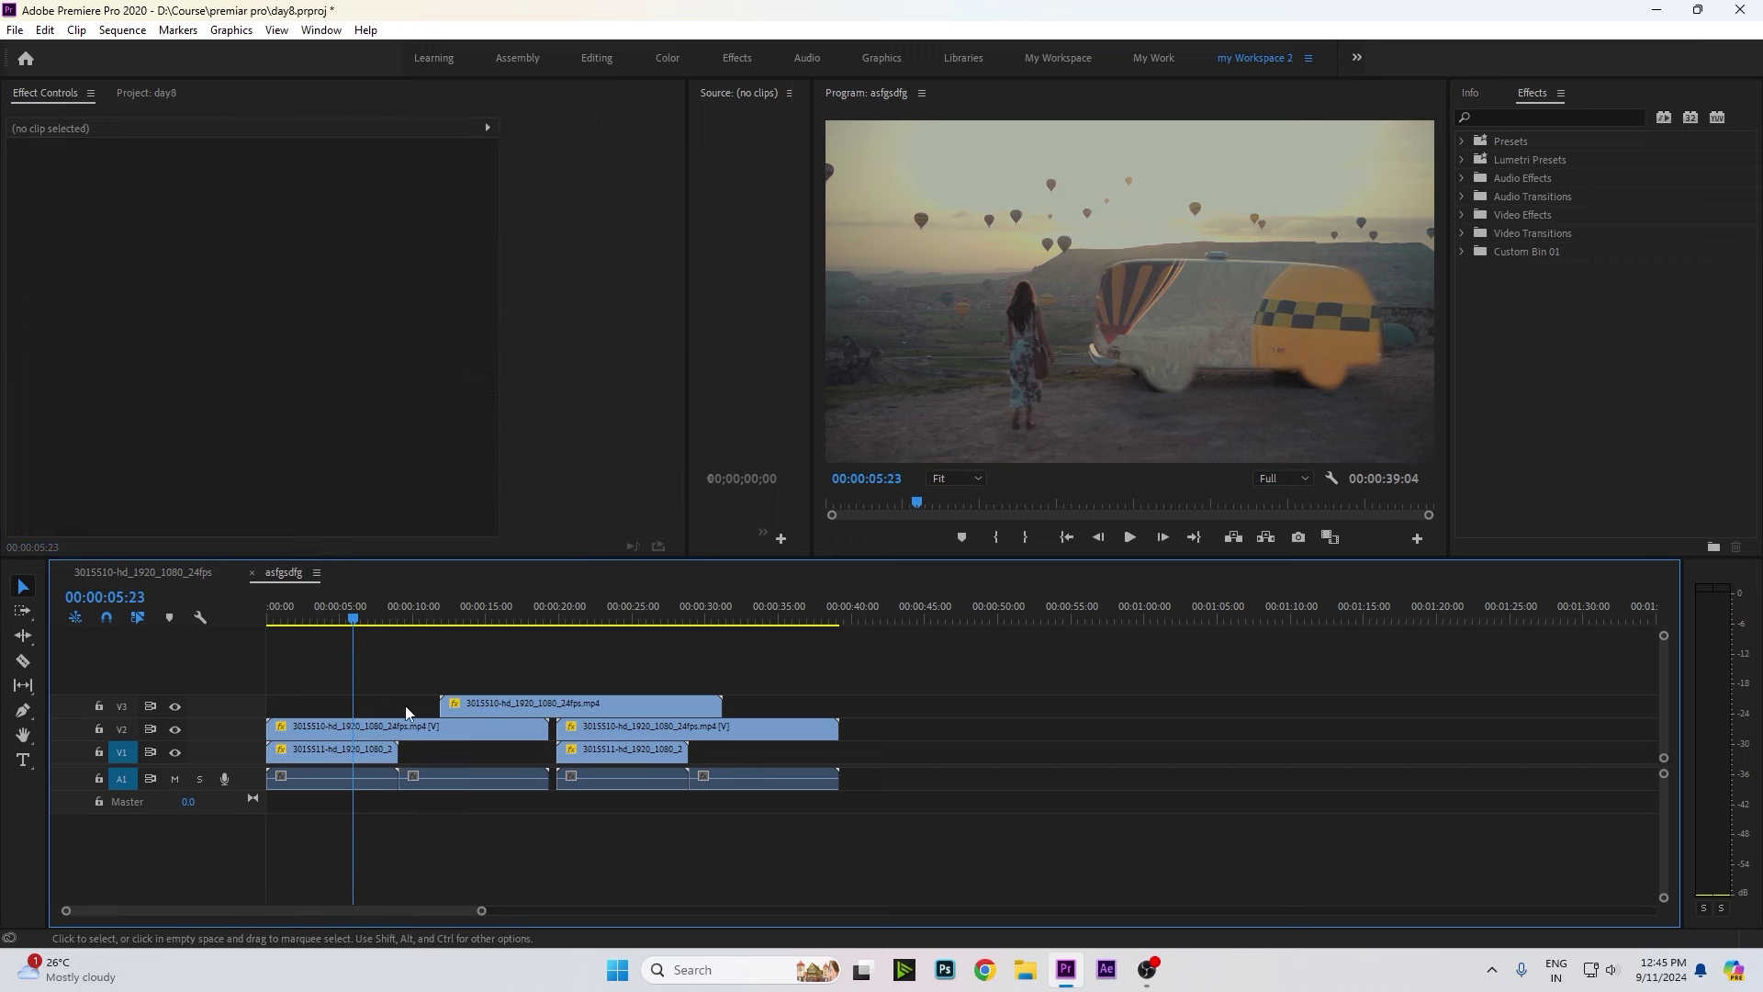
Turn off V1 output inside asfgsdfg to black out the van area, then return to 3015510.
{"action": "left_click", "coordinate": [473, 778]}
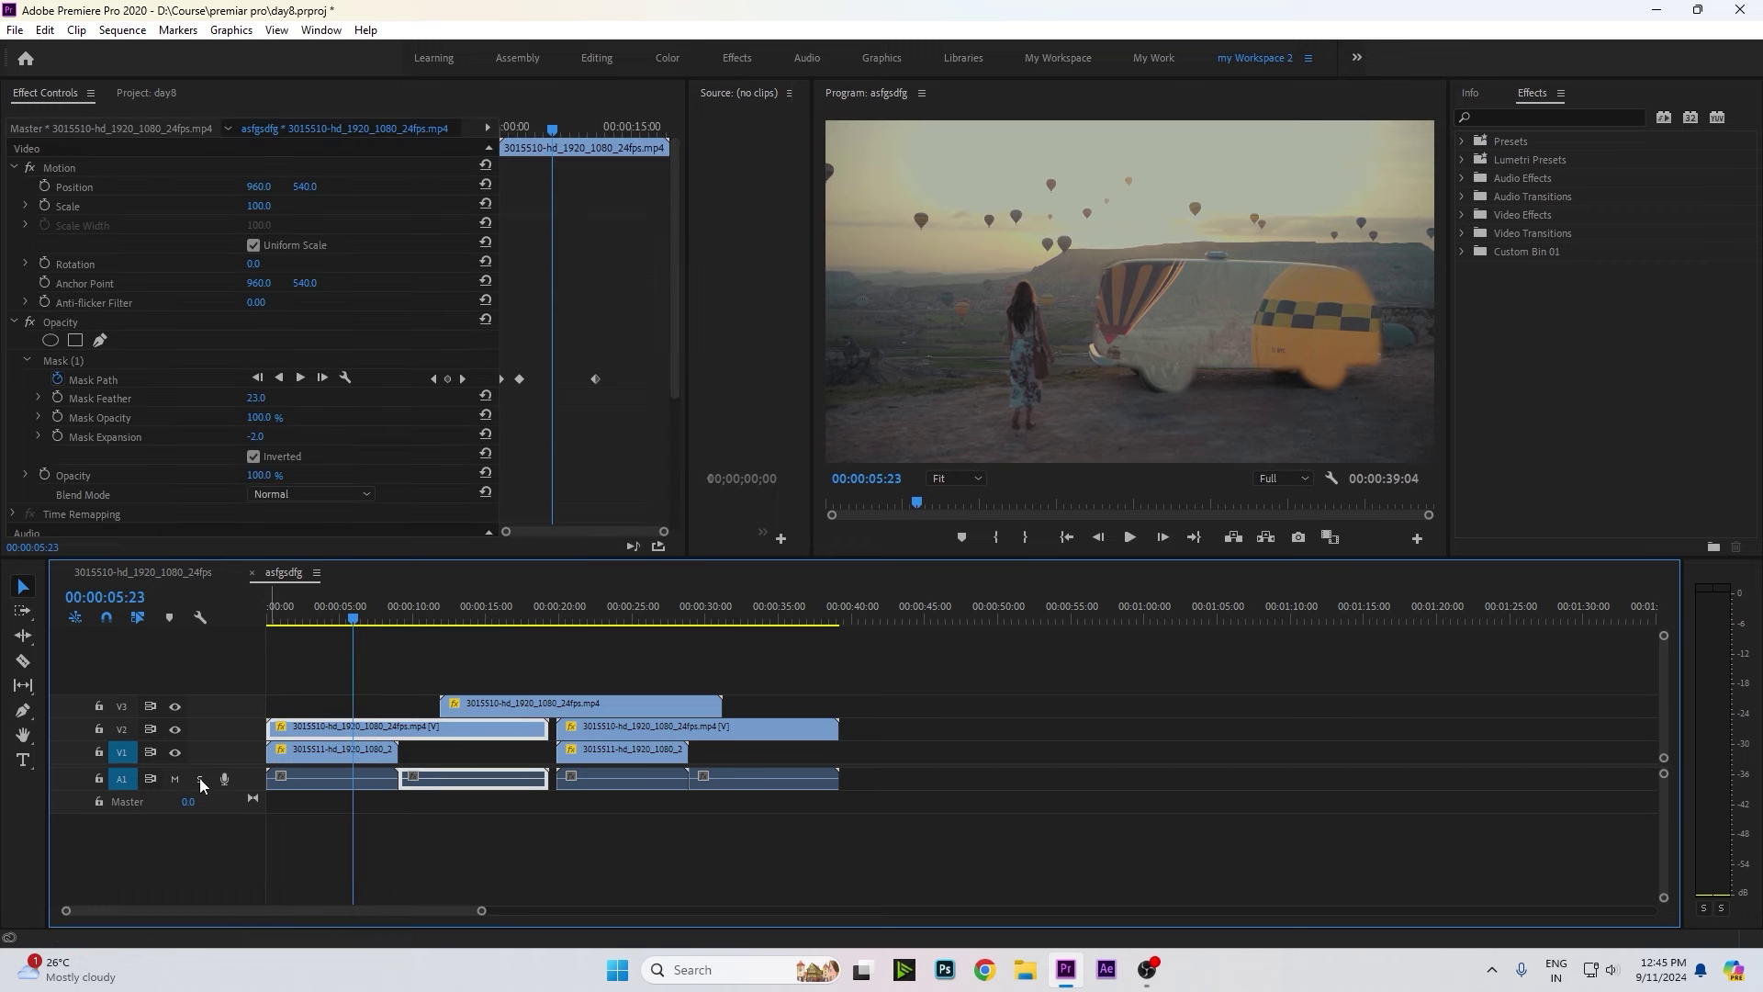
{"action": "left_click", "coordinate": [177, 759]}
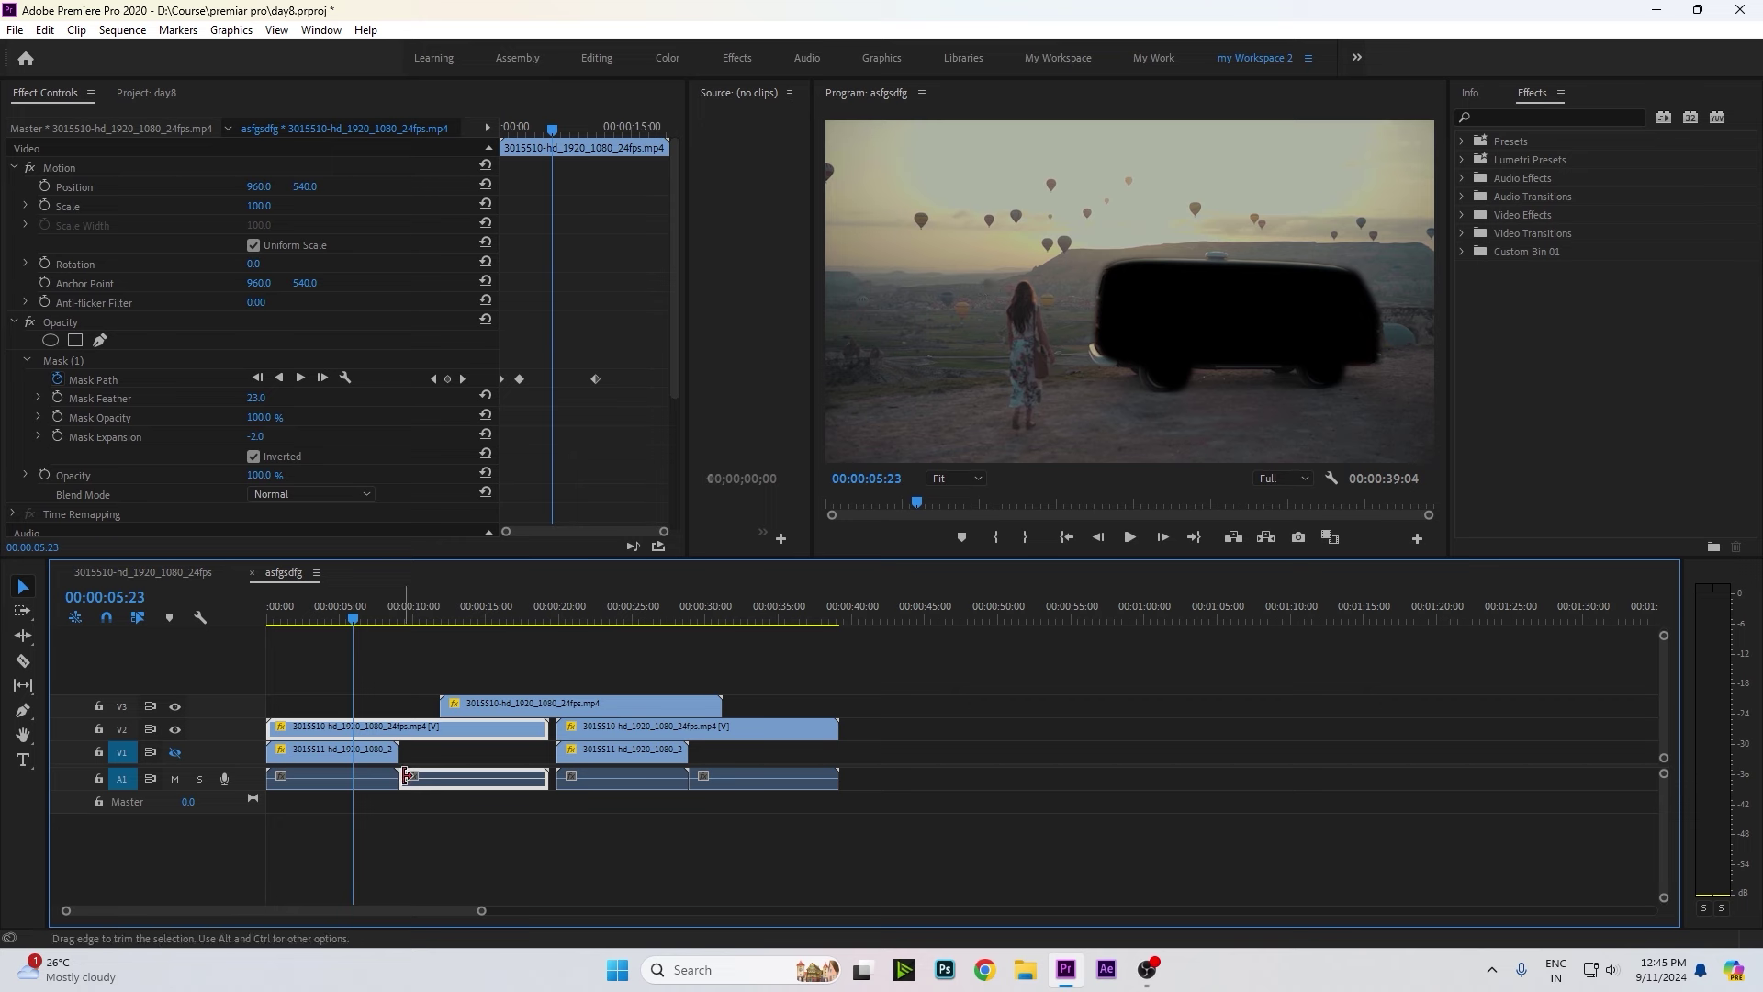
{"action": "scroll", "coordinate": [147, 476], "scroll_direction": "down", "scroll_amount": 1}
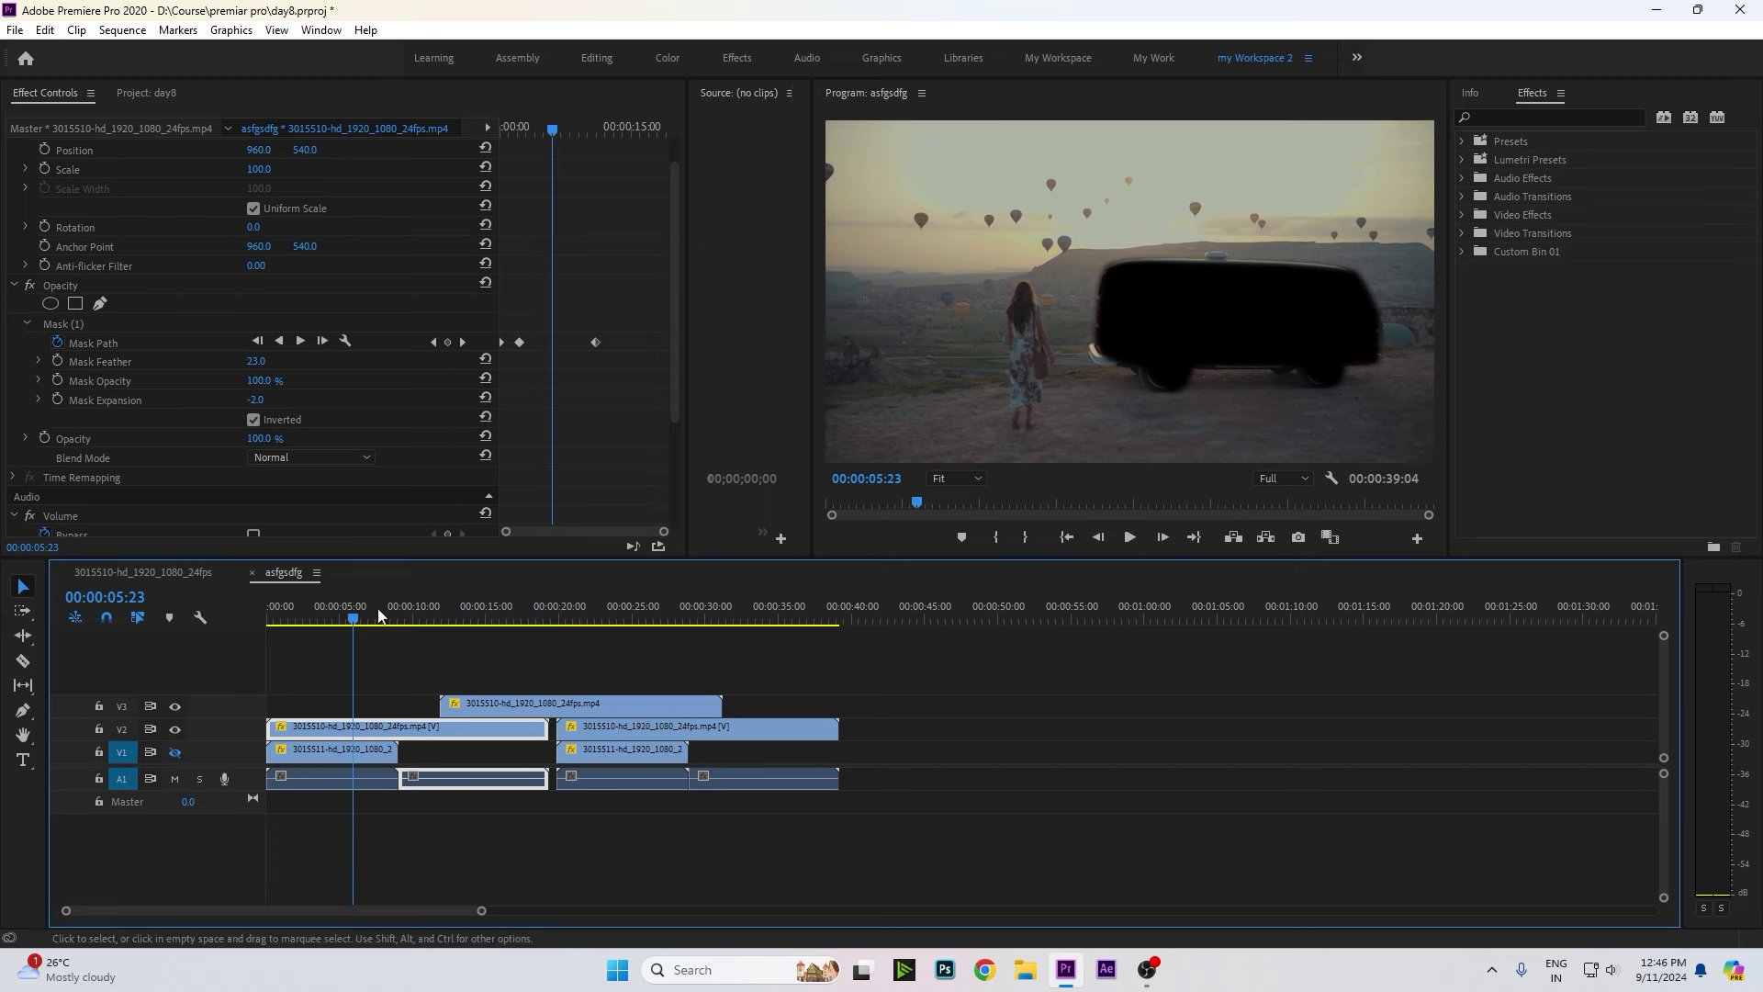
{"action": "left_click", "coordinate": [179, 577]}
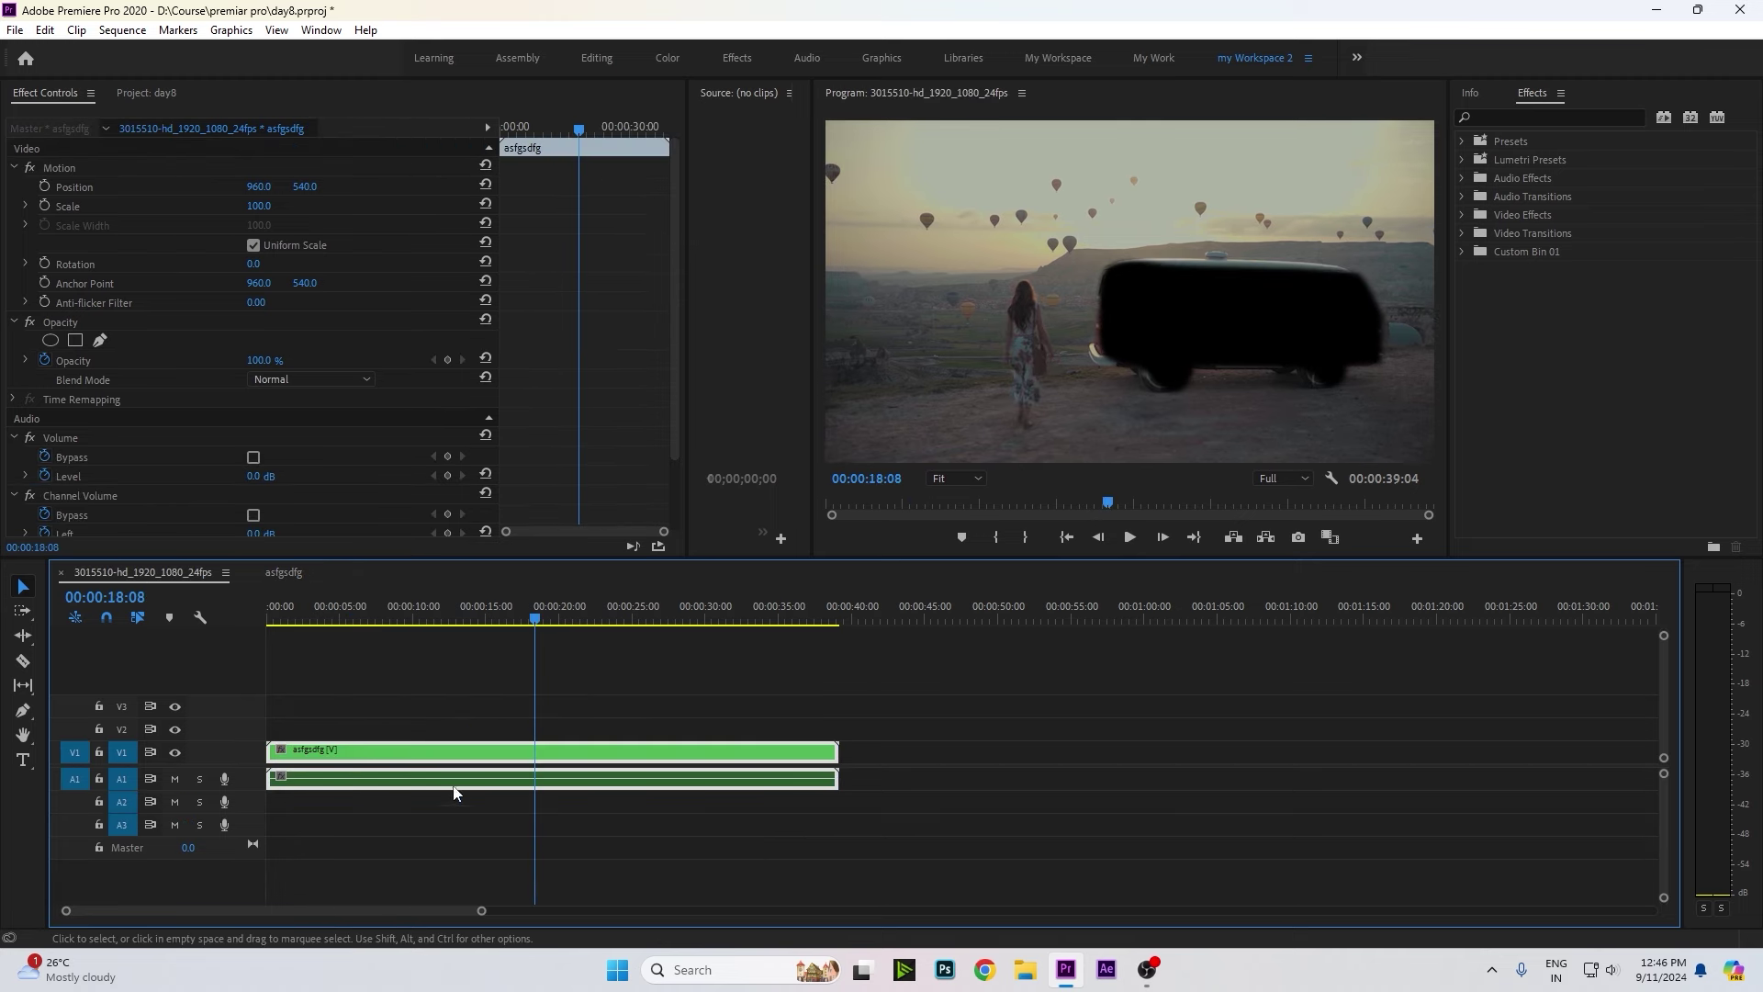
Add an inverted ellipse mask to the asfgsdfg clip, positioned left of the van.
{"action": "left_click", "coordinate": [51, 340]}
{"action": "left_click_drag", "start_coordinate": [1127, 300], "coordinate": [975, 315]}
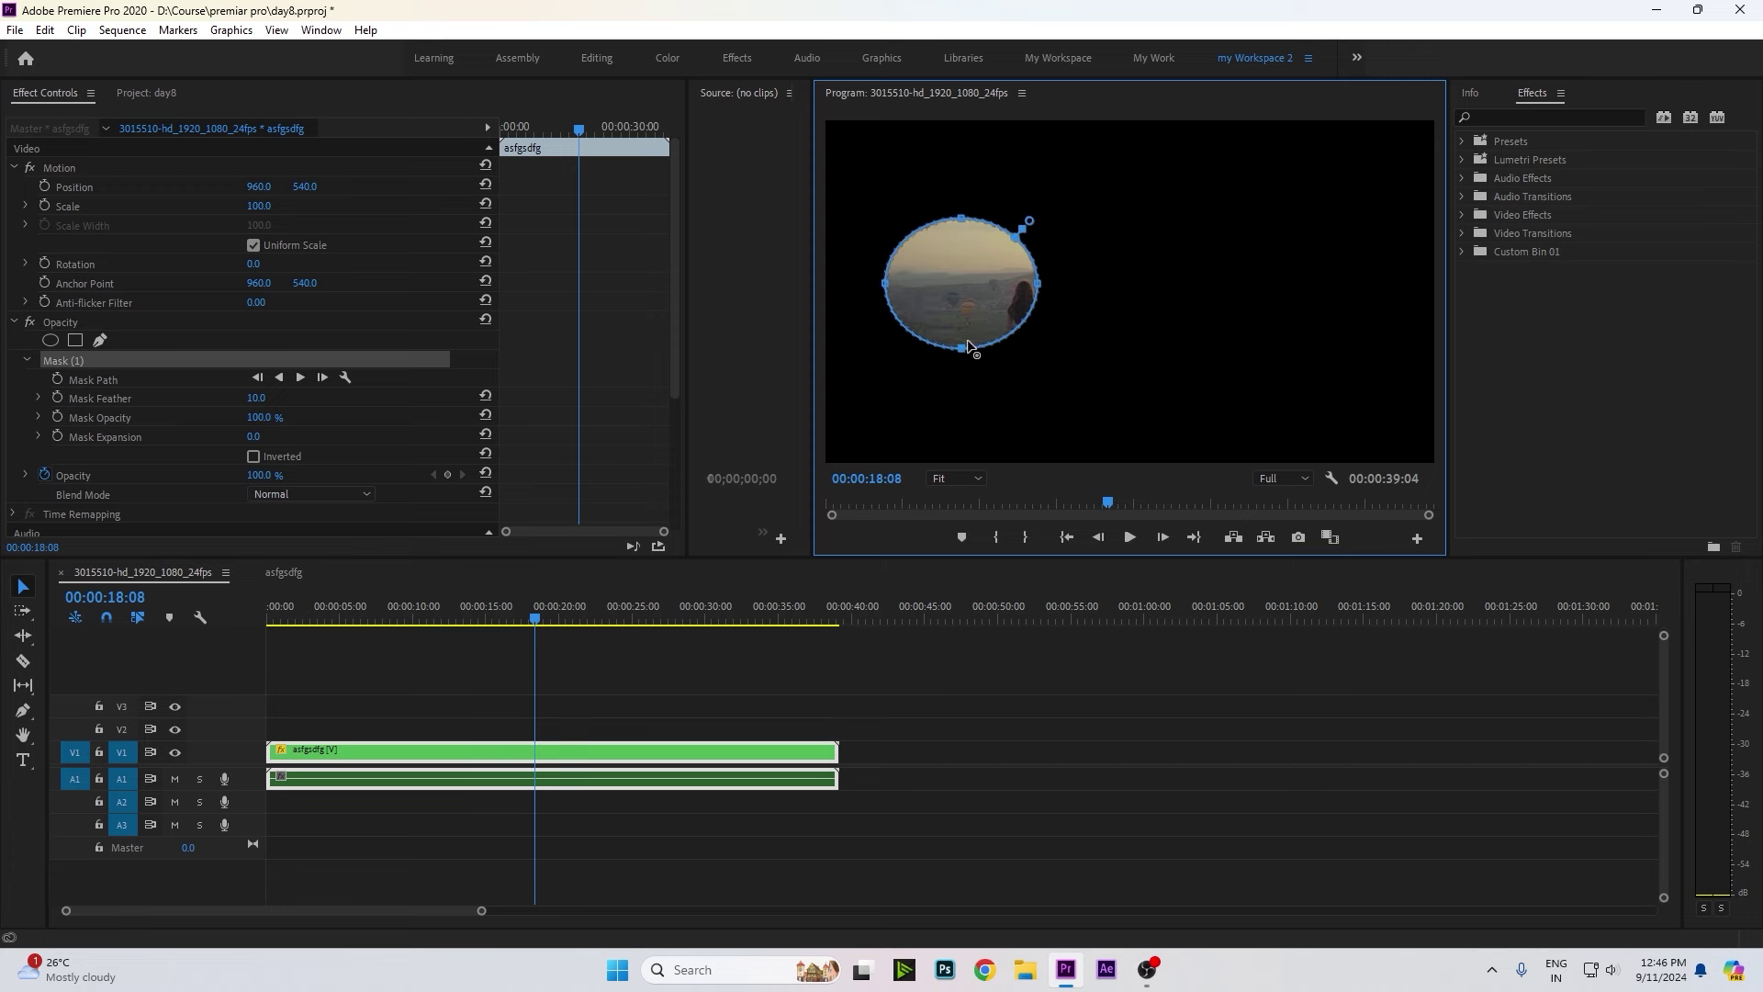
{"action": "left_click", "coordinate": [254, 456]}
Move asfgsdfg up to V2 and place 3015511-hd_1920_1080_24fps.mp4 at the start of V1.
{"action": "left_click_drag", "start_coordinate": [500, 742], "coordinate": [498, 725]}
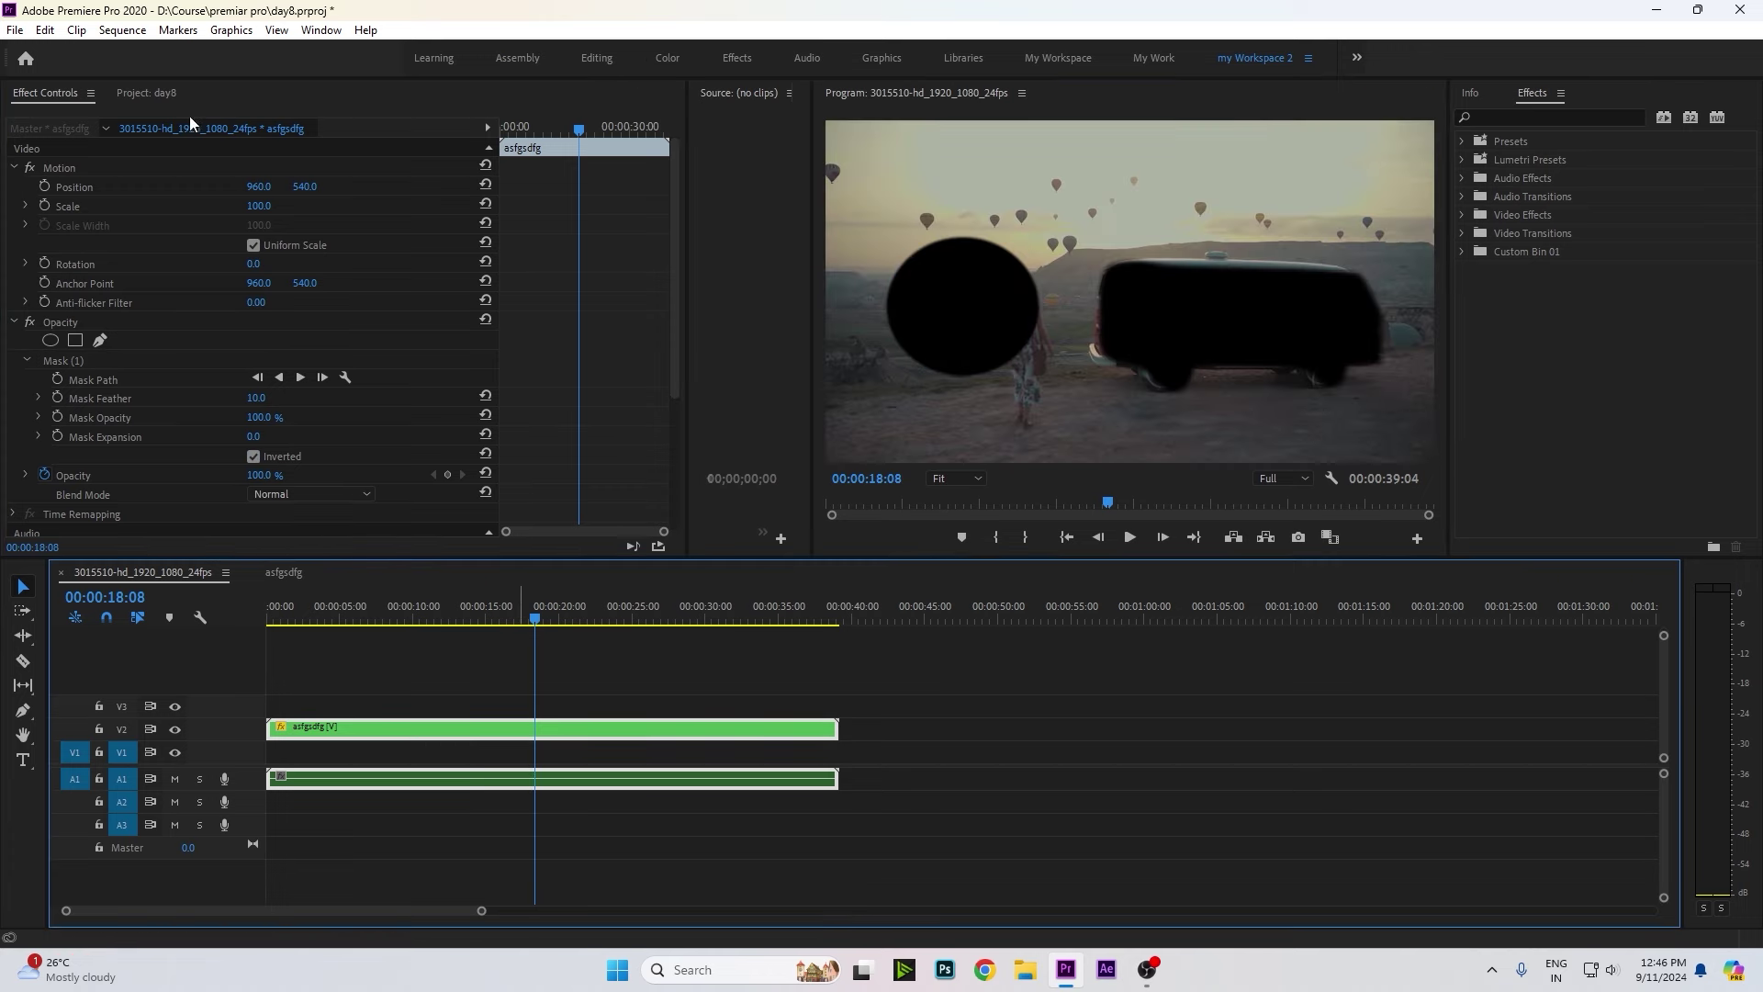
{"action": "left_click", "coordinate": [147, 93]}
{"action": "left_click_drag", "start_coordinate": [260, 220], "coordinate": [272, 751]}
{"action": "left_click_drag", "start_coordinate": [308, 615], "coordinate": [324, 615]}
Scale the V1 balloon clip to 150% and preview the composite around 4–5 seconds.
{"action": "left_click", "coordinate": [331, 749]}
{"action": "left_click", "coordinate": [271, 202]}
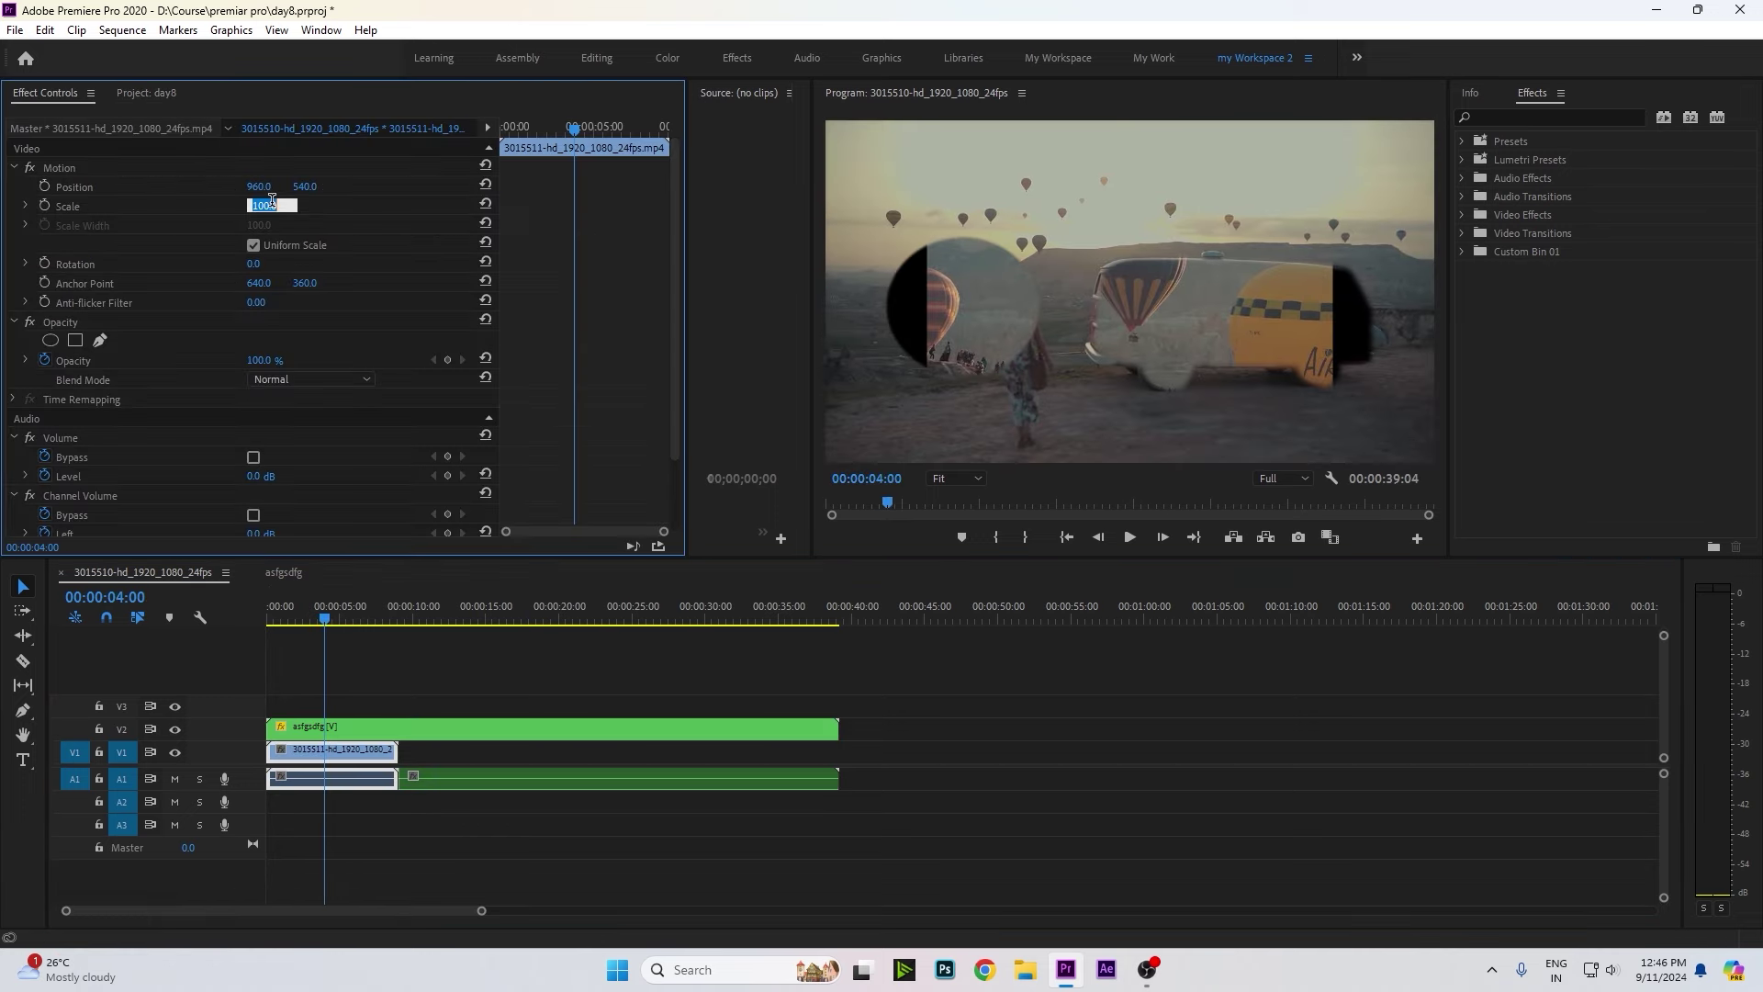
{"action": "type", "text": "0"}
{"action": "key", "text": "Return"}
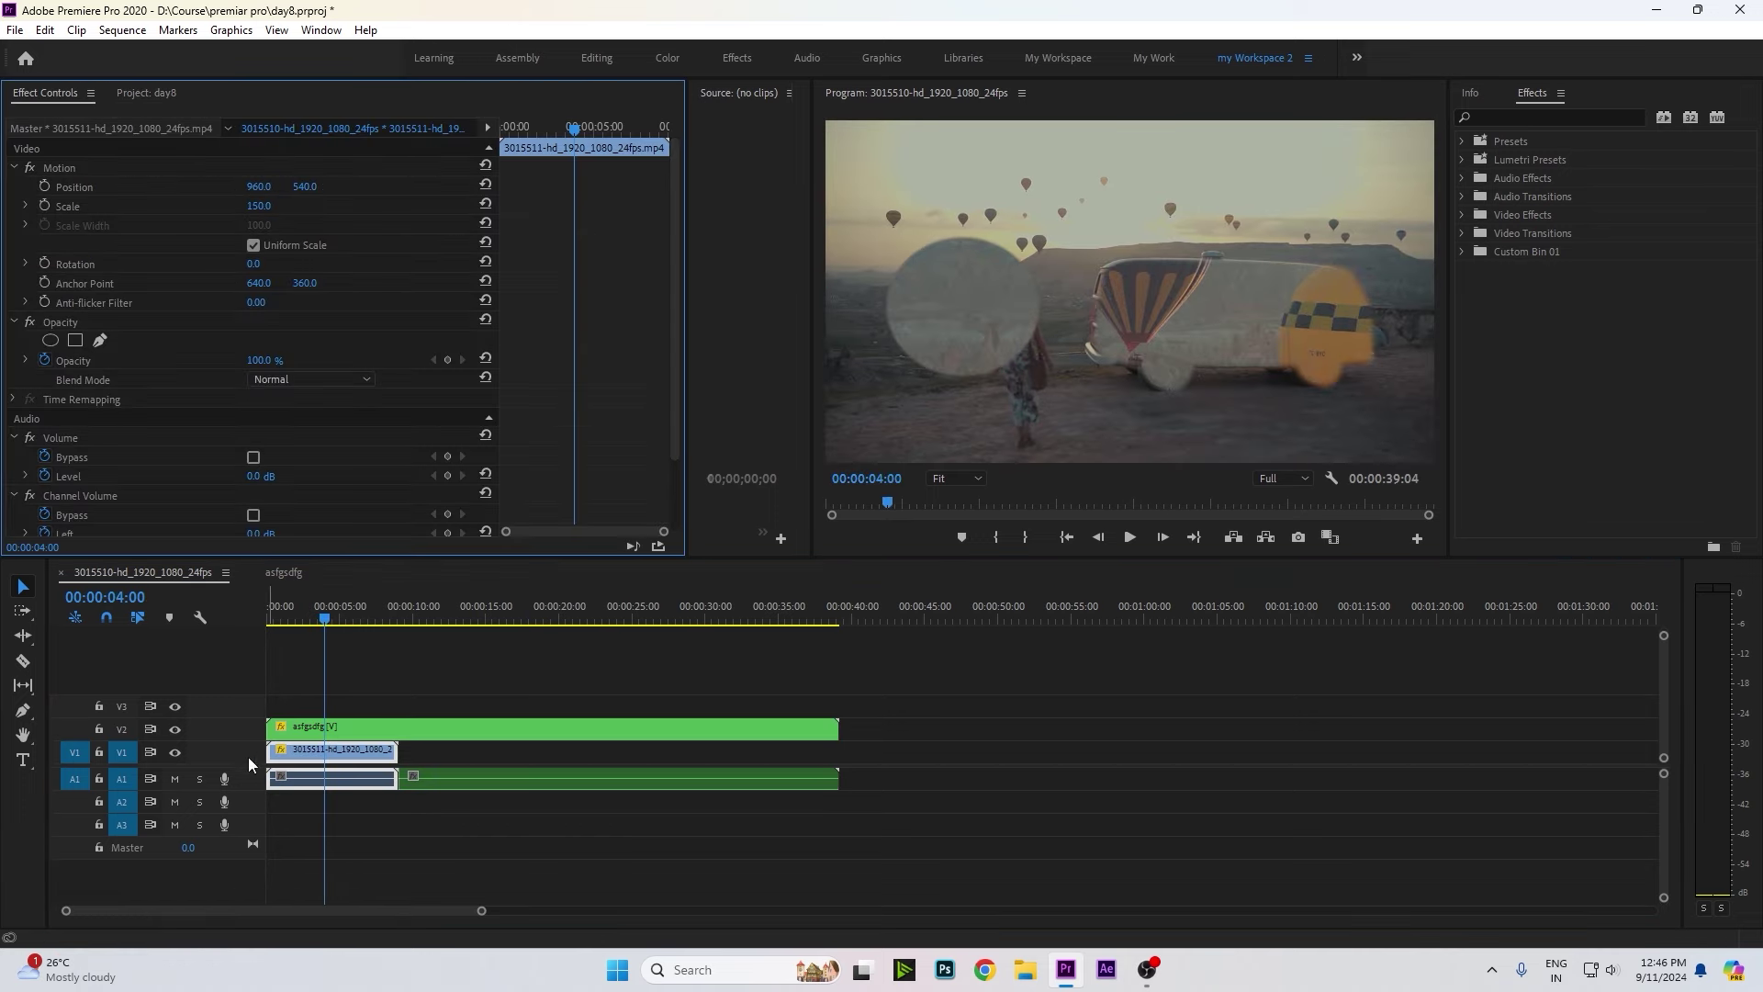
{"action": "left_click_drag", "start_coordinate": [308, 618], "coordinate": [342, 647]}
Alt-drag a copy of the asfgsdfg clip from V2 onto V3, starting at about 20 seconds.
{"action": "left_click", "coordinate": [387, 726]}
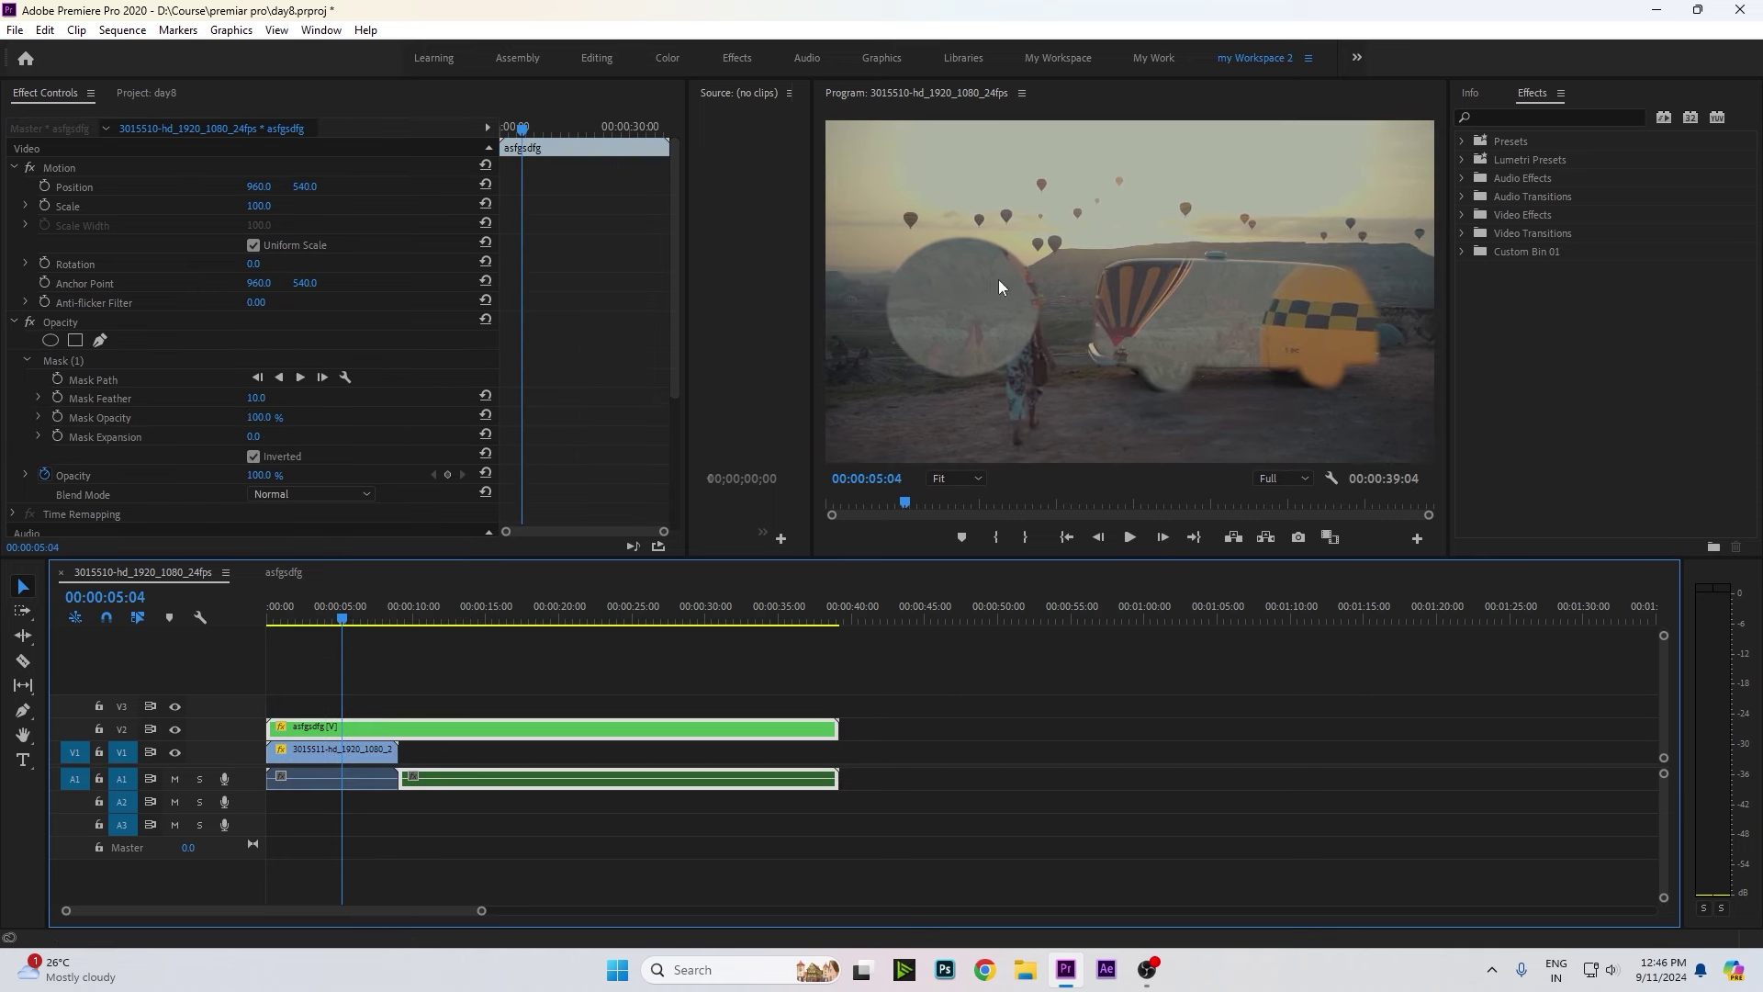
{"action": "left_click", "coordinate": [396, 715]}
{"action": "left_click", "coordinate": [393, 735]}
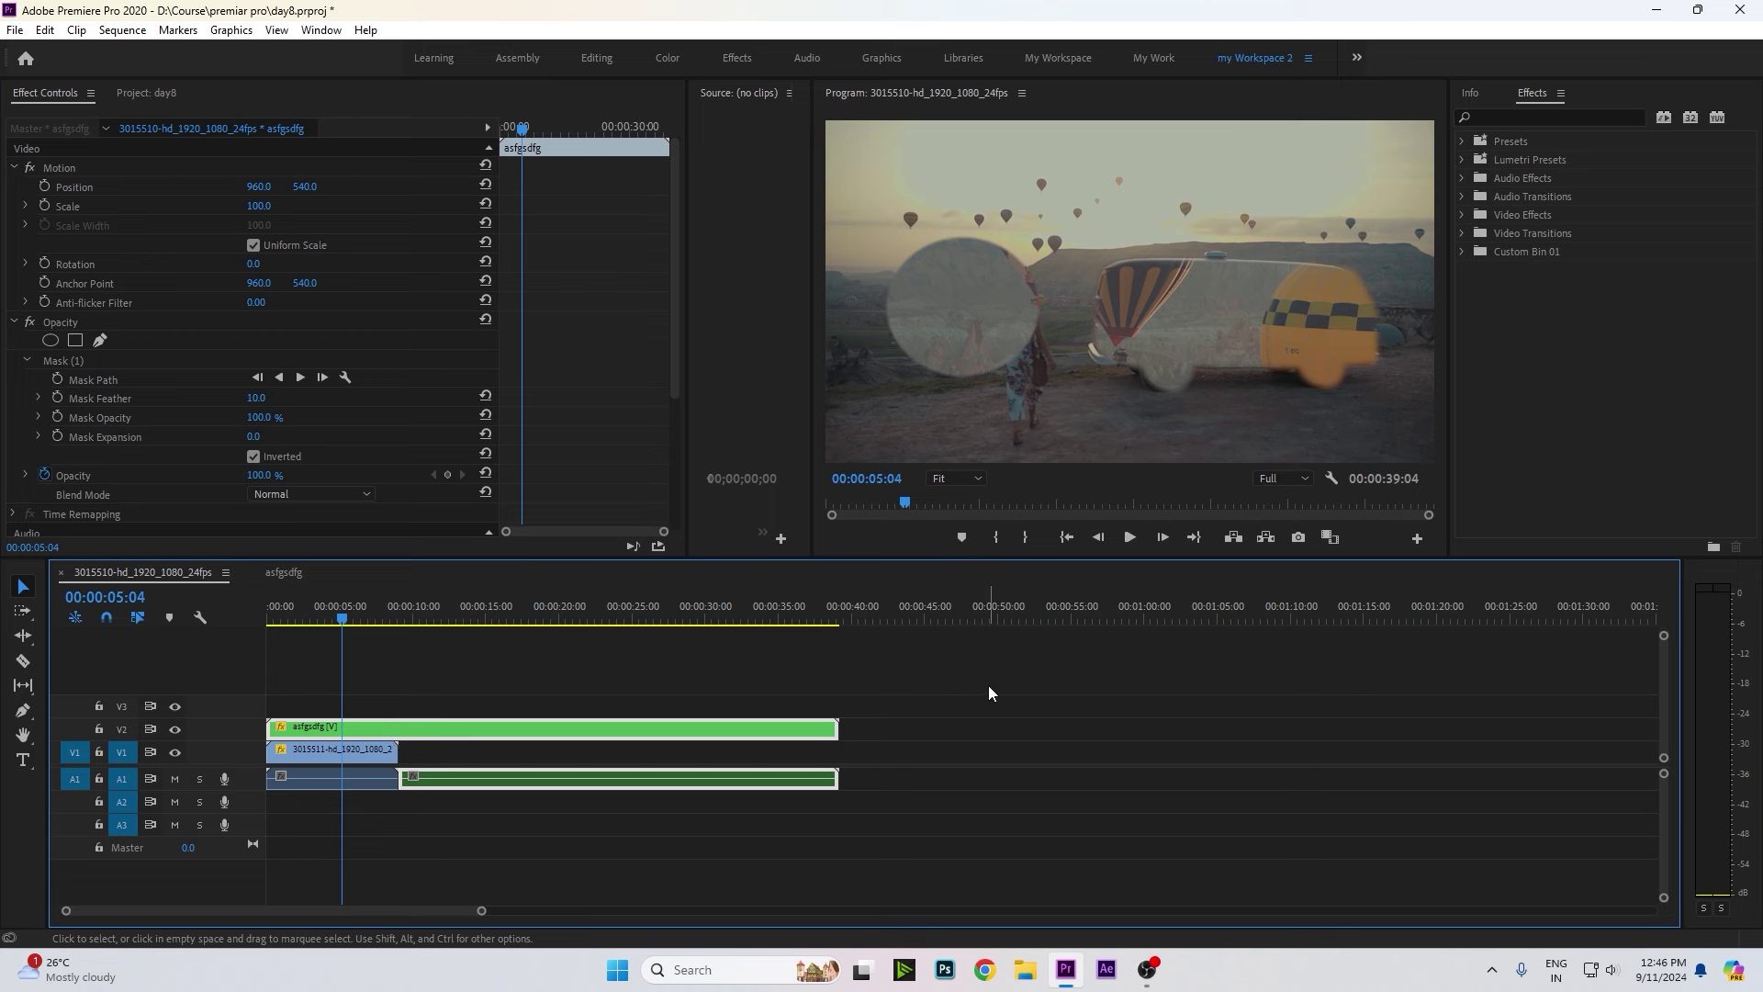
{"action": "left_click", "coordinate": [714, 693]}
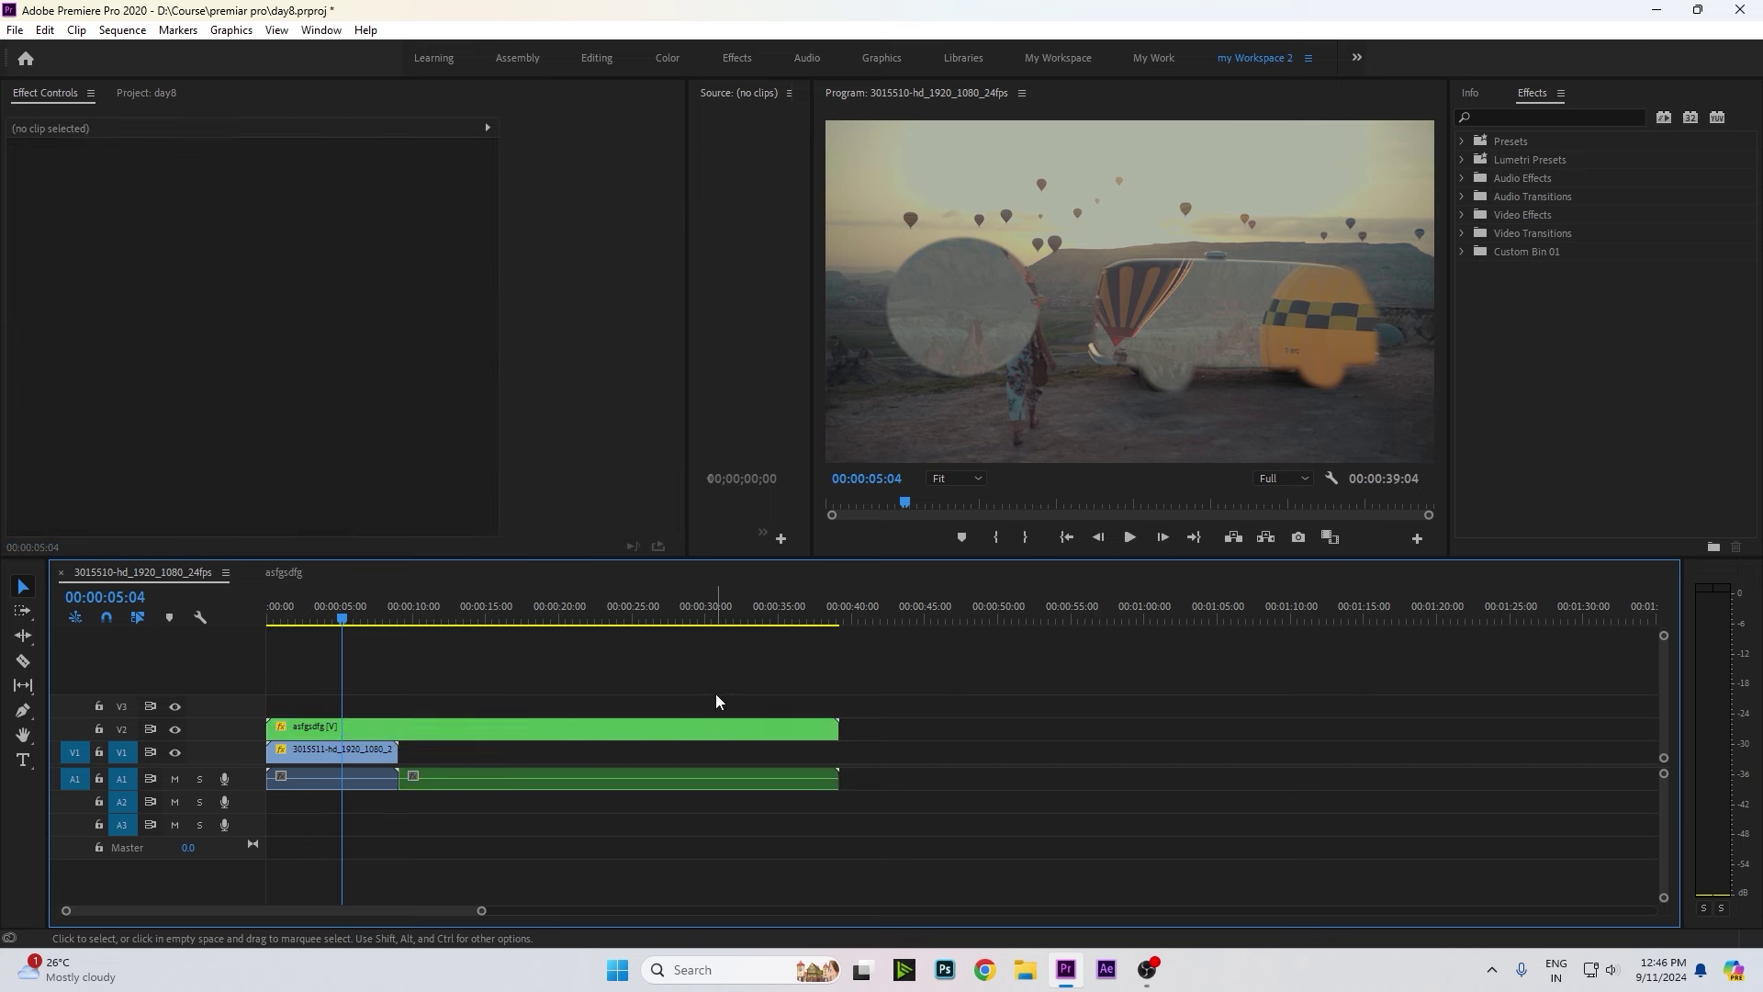
{"action": "left_click", "coordinate": [411, 731]}
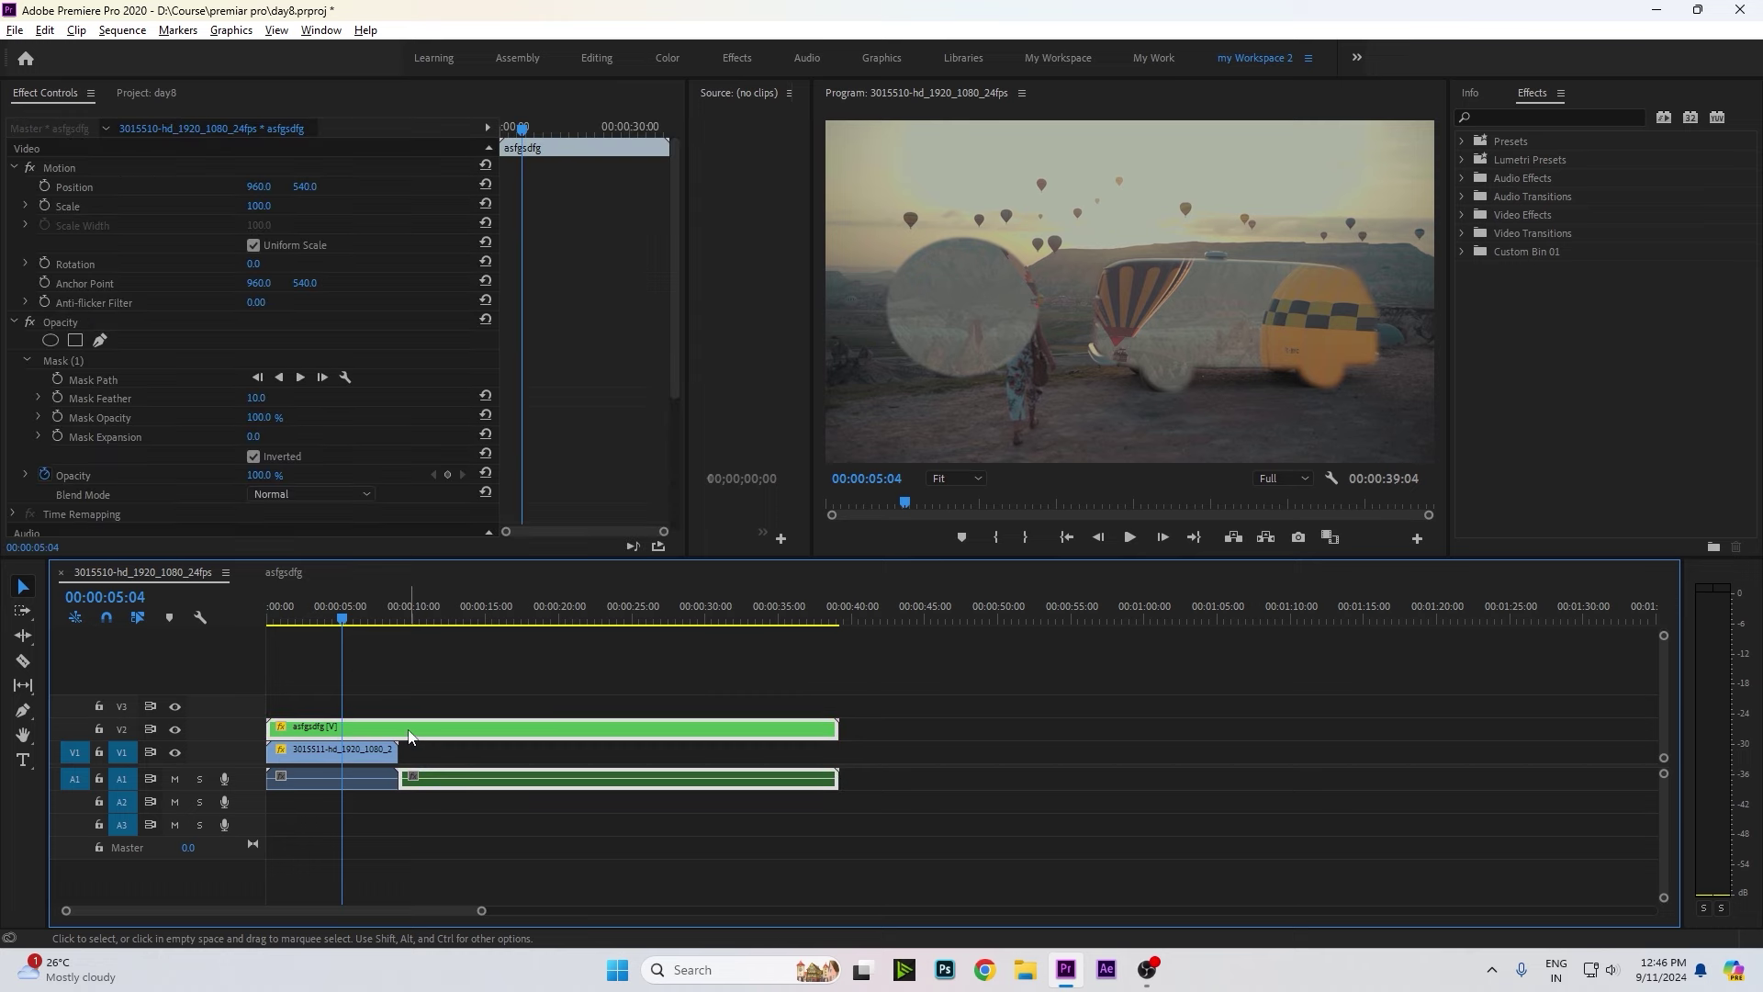
{"action": "left_click_drag", "start_coordinate": [411, 731], "coordinate": [925, 685], "text": "alt"}
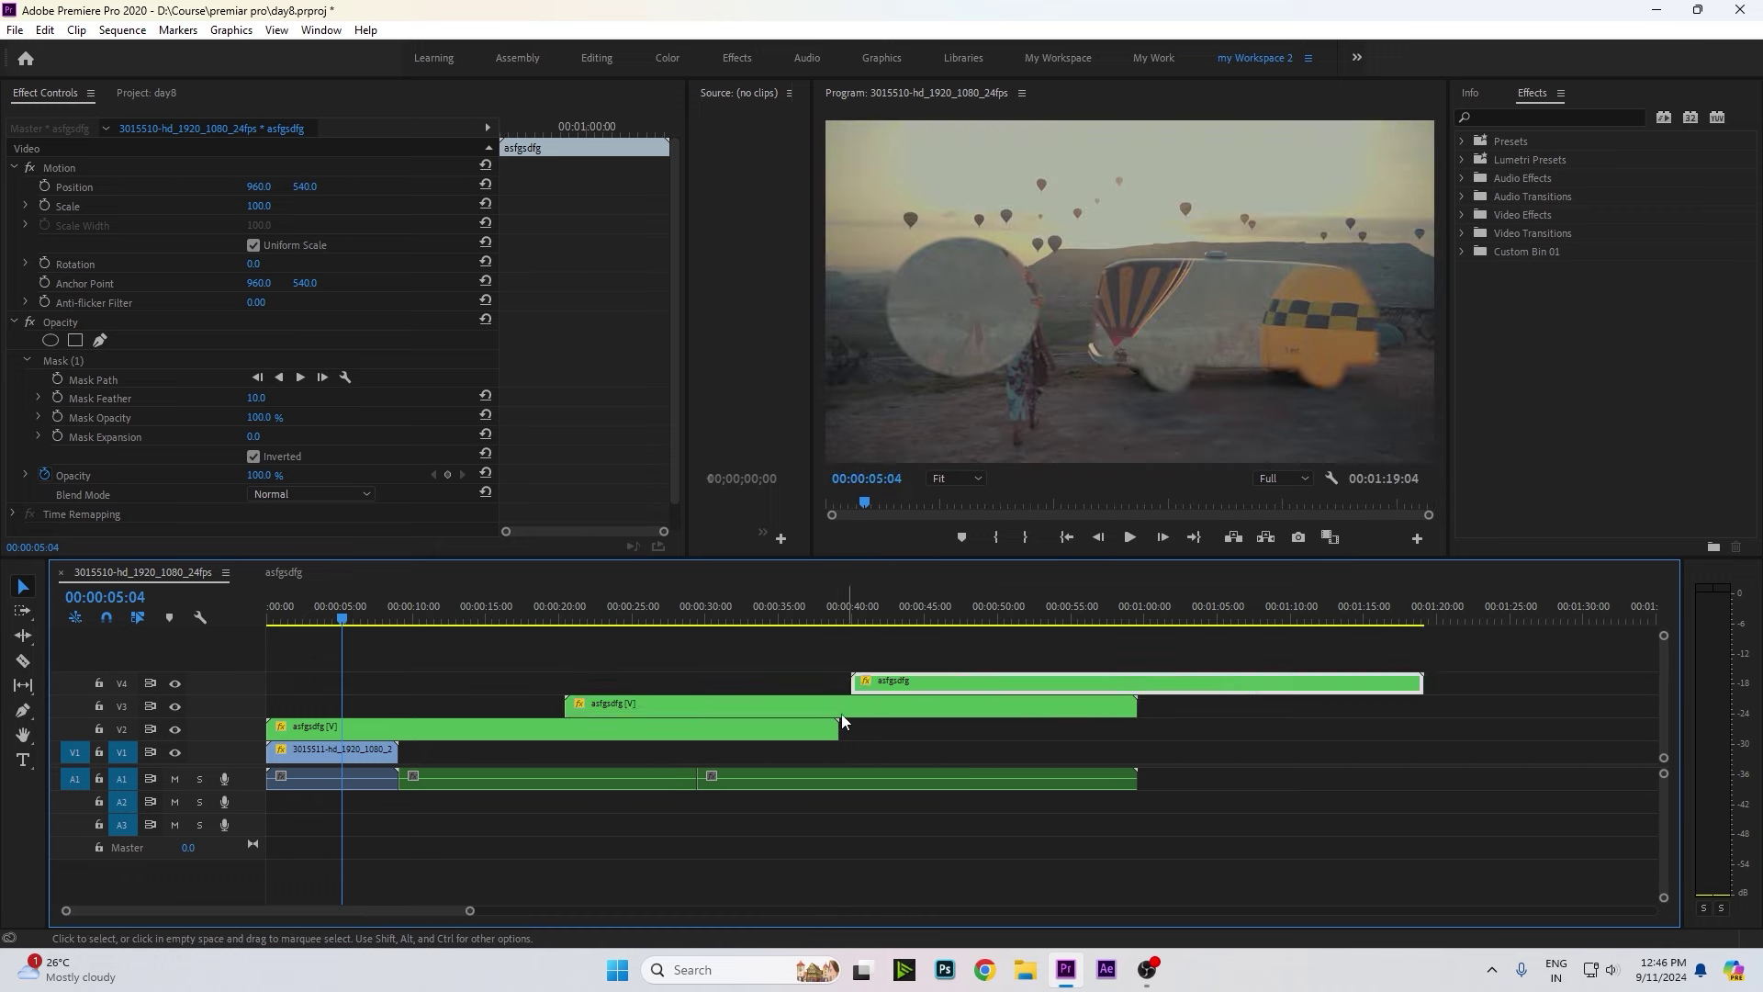
Open the nested asfgsdfg sequence from the main timeline.
{"action": "left_click", "coordinate": [780, 751]}
{"action": "left_click", "coordinate": [367, 748]}
{"action": "left_click", "coordinate": [333, 616]}
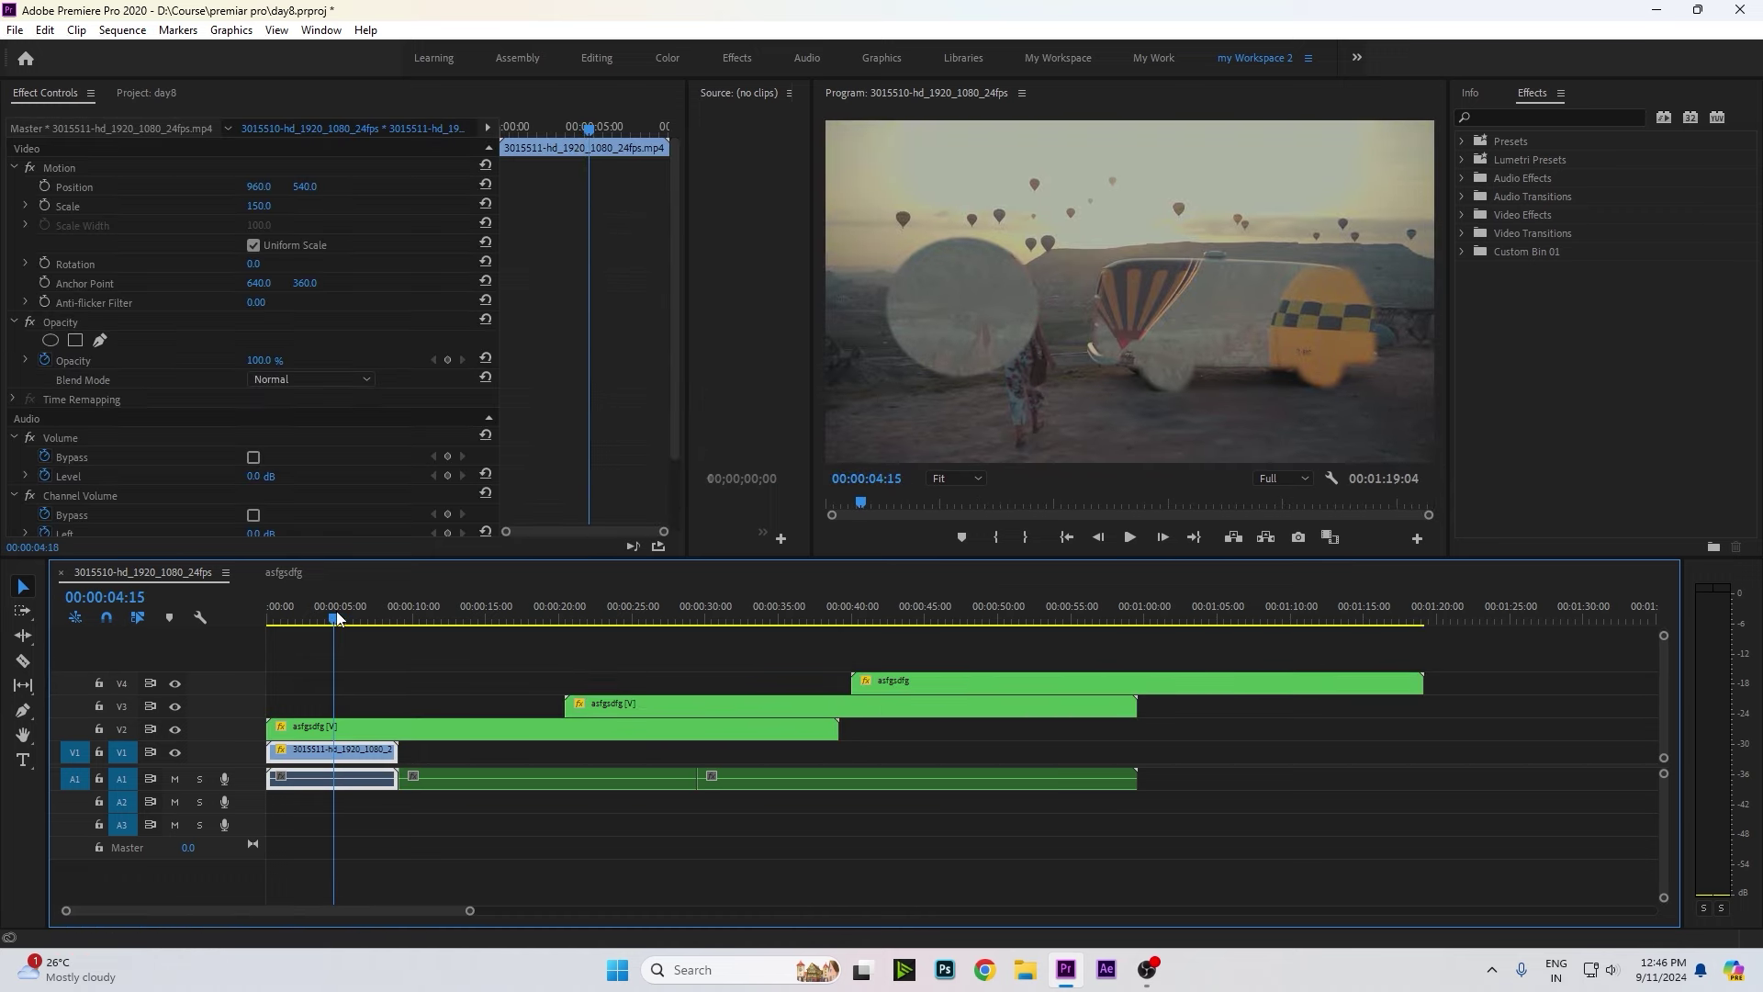
{"action": "double_click", "coordinate": [367, 732]}
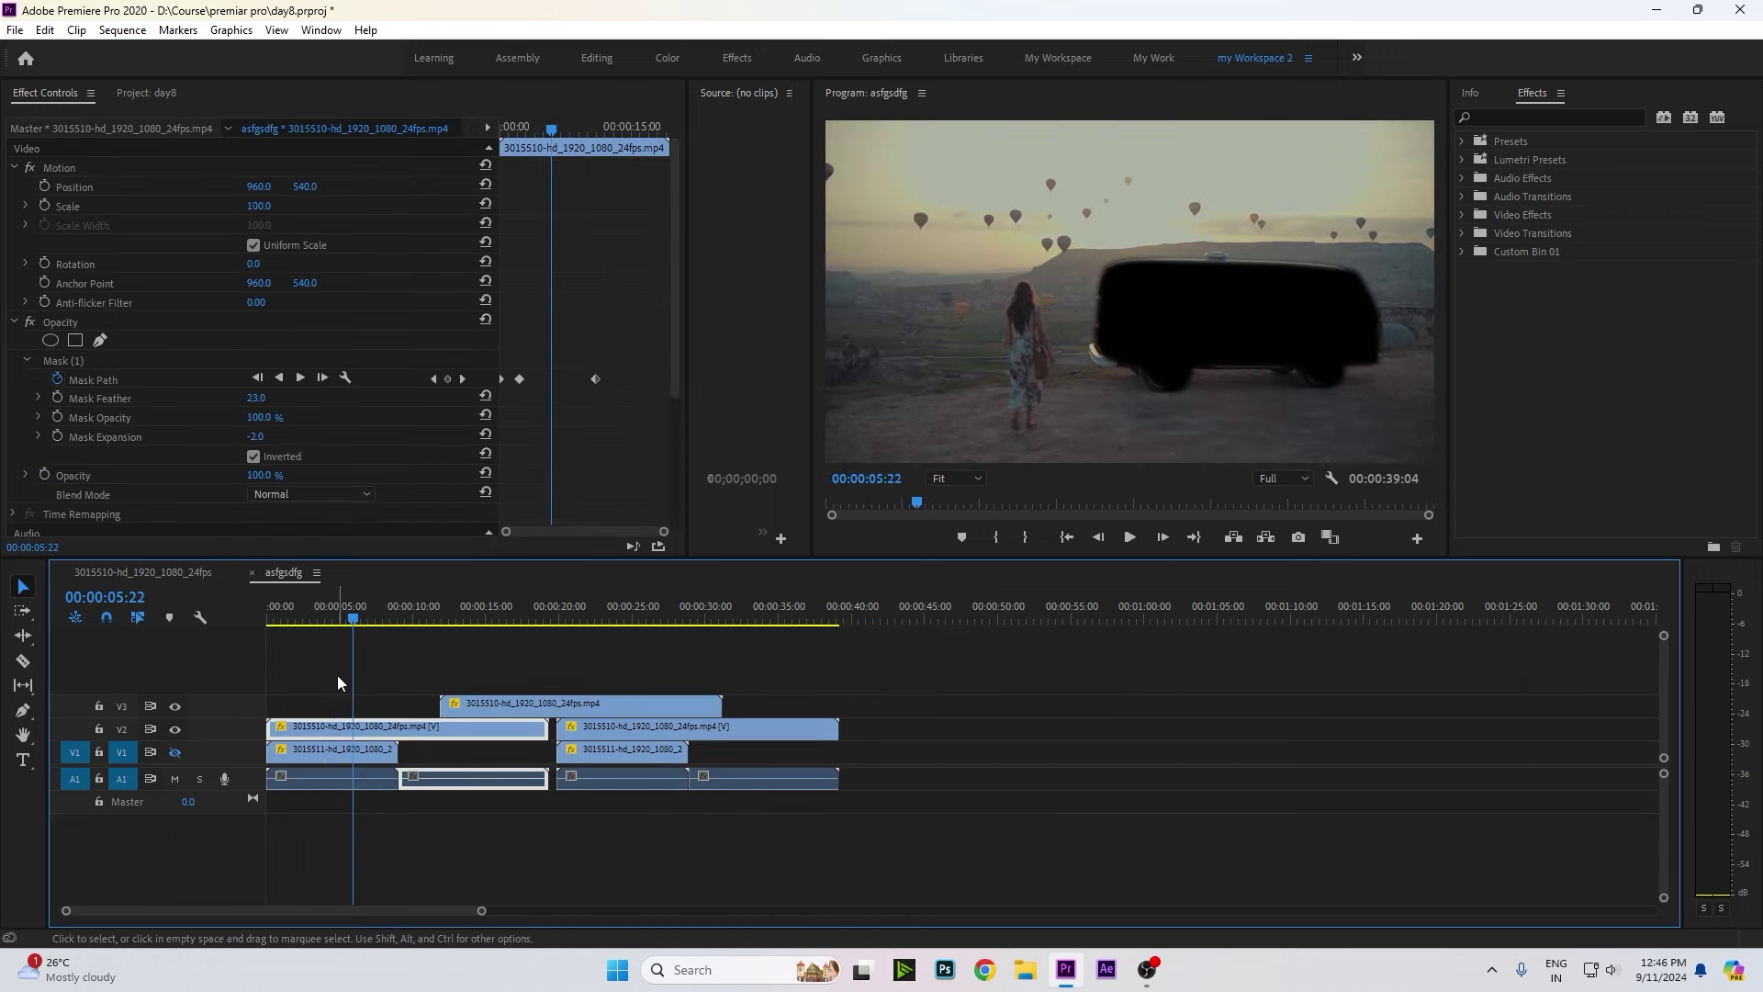
Type the title 'fsdjkhfgui iso ifo' on the van, then return to the 3015510 sequence.
{"action": "left_click", "coordinate": [23, 759]}
{"action": "left_click", "coordinate": [1137, 268]}
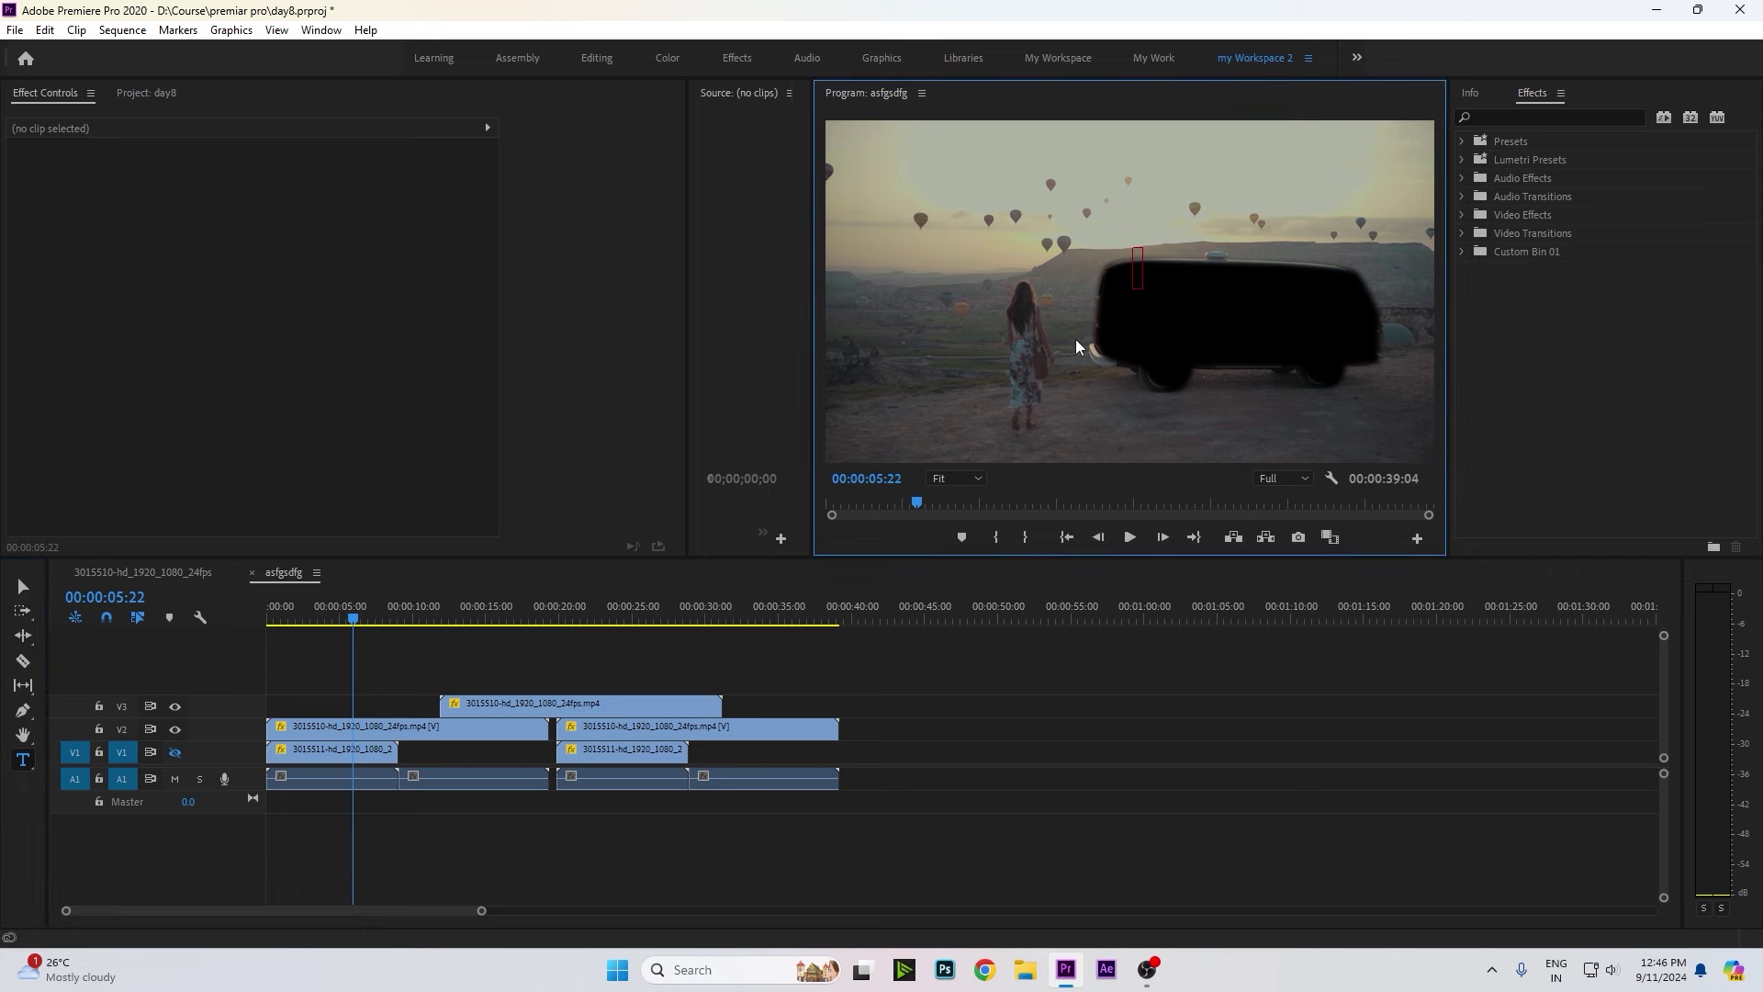
{"action": "type", "text": "fsdjkhfgui iso ifo"}
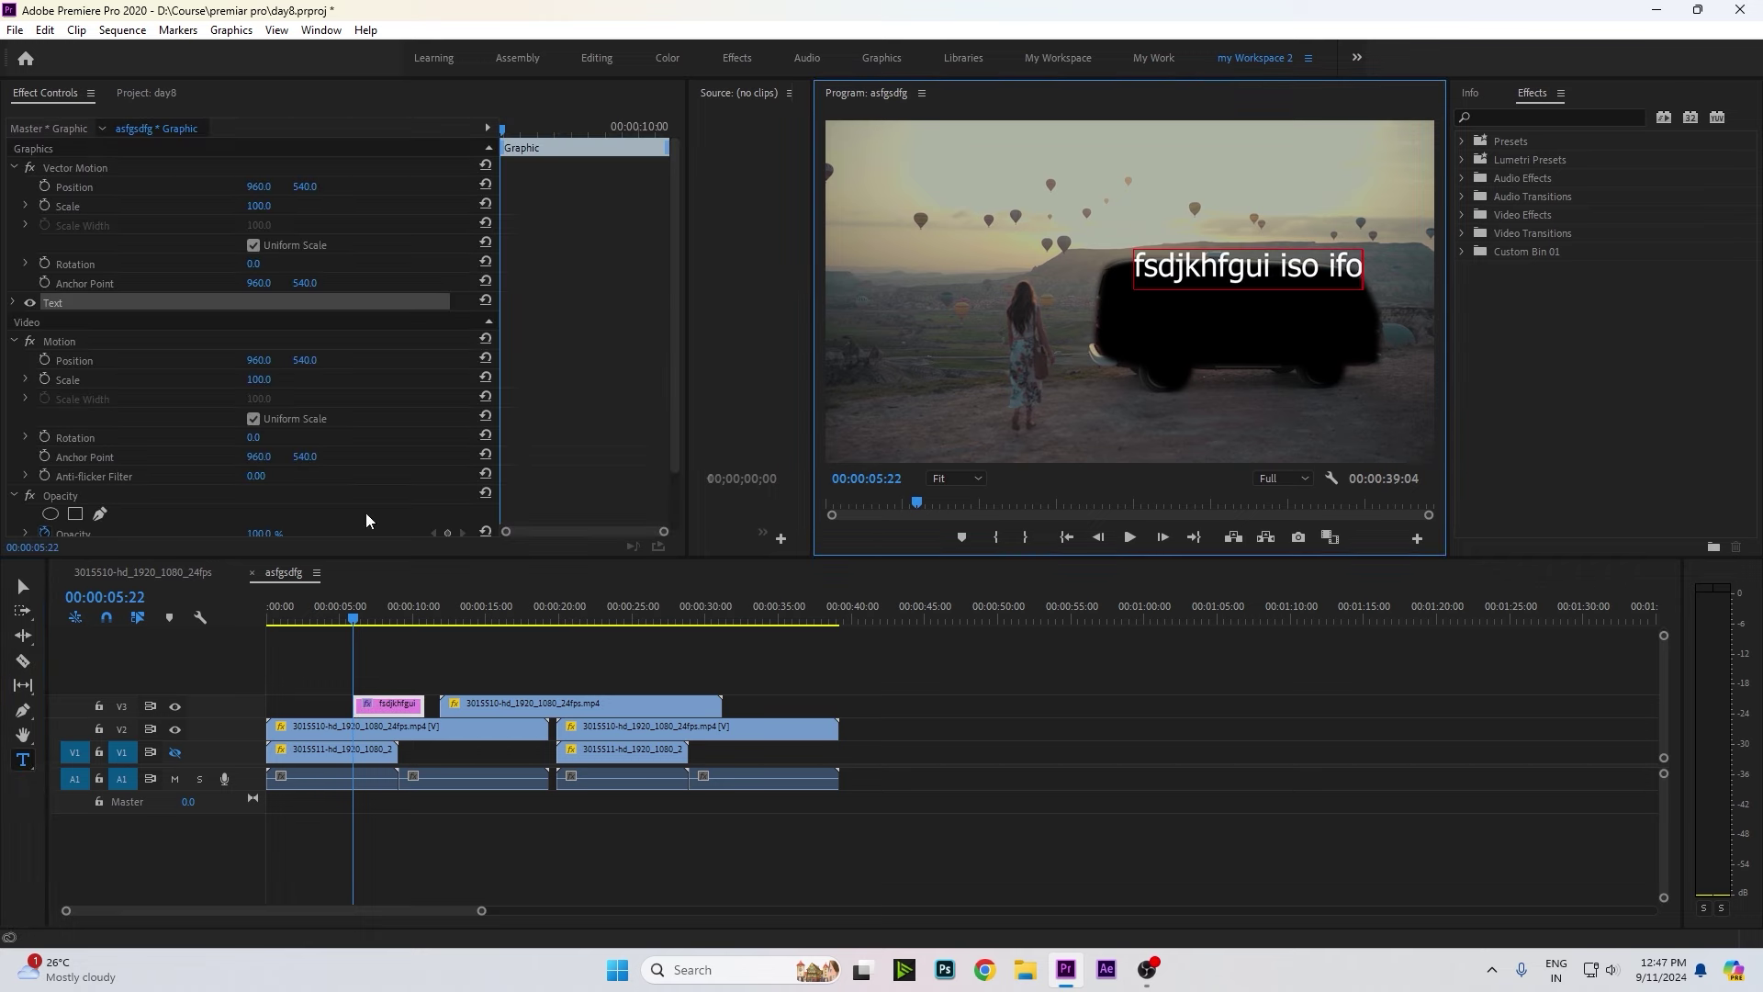
{"action": "left_click", "coordinate": [158, 592]}
{"action": "mouse_move", "coordinate": [349, 619]}
{"action": "left_mouse_down"}
{"action": "mouse_move", "coordinate": [1471, 696]}
{"action": "mouse_move", "coordinate": [299, 720]}
{"action": "left_mouse_up"}
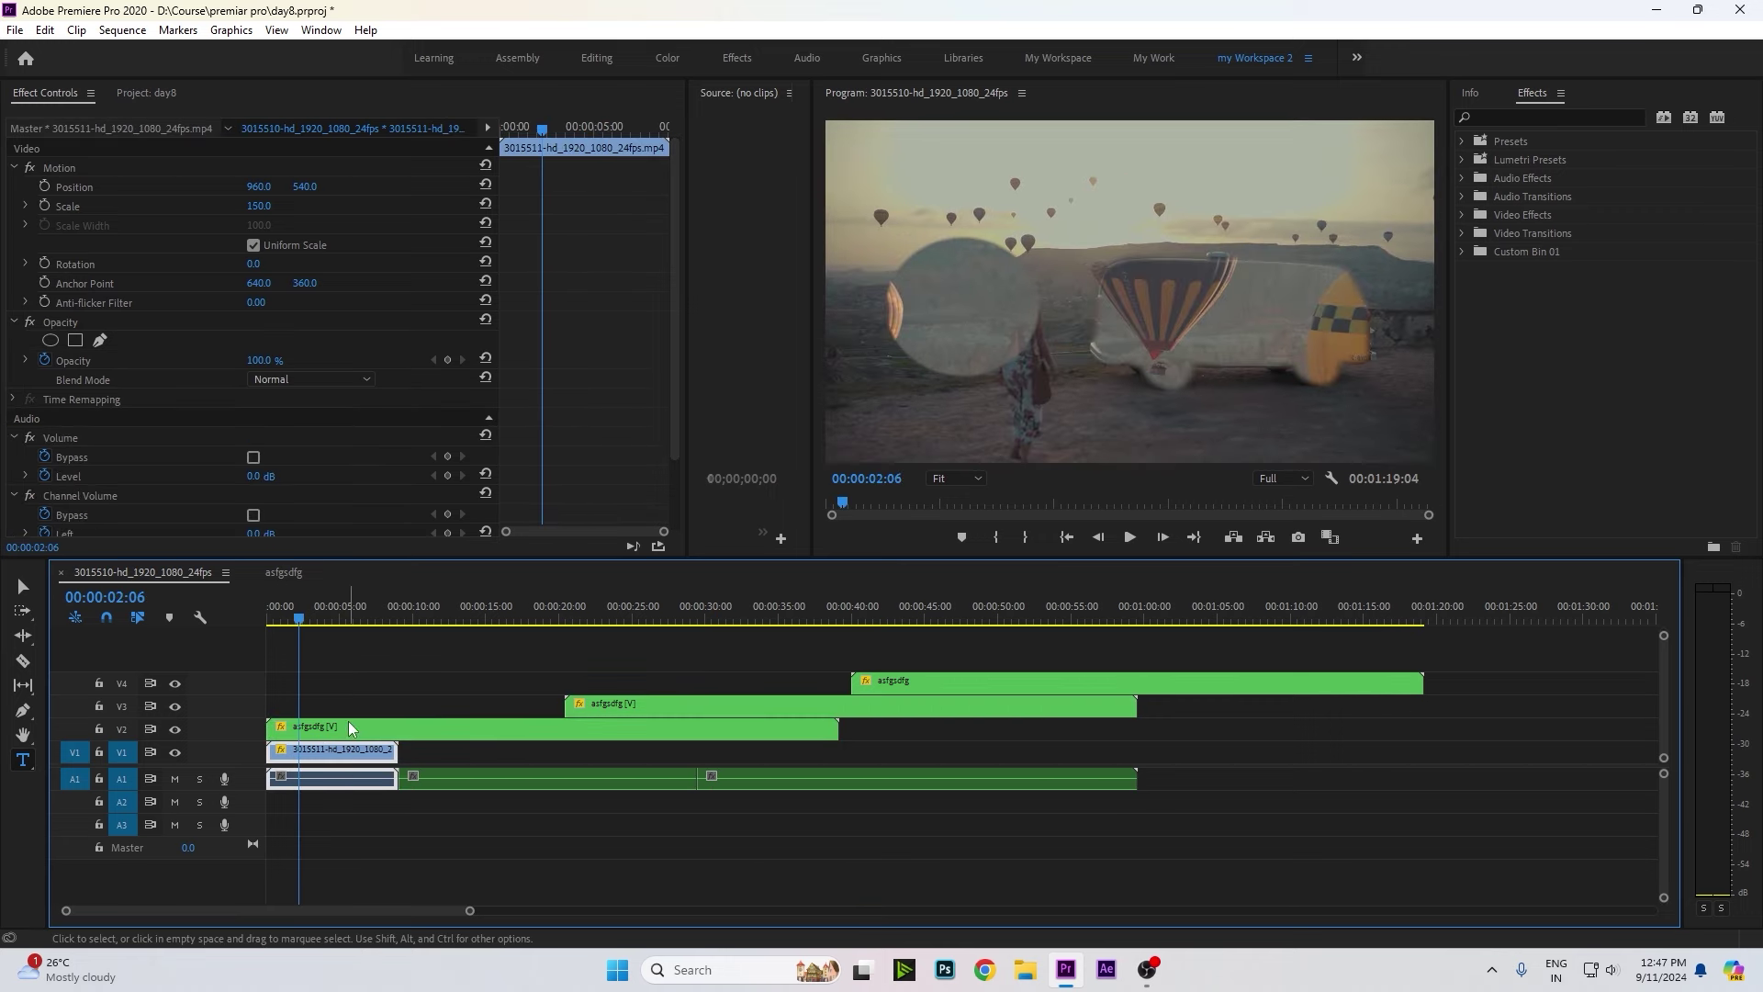
Scrub the main timeline to about 07:17 to see the nested title showing through.
{"action": "left_click", "coordinate": [349, 725]}
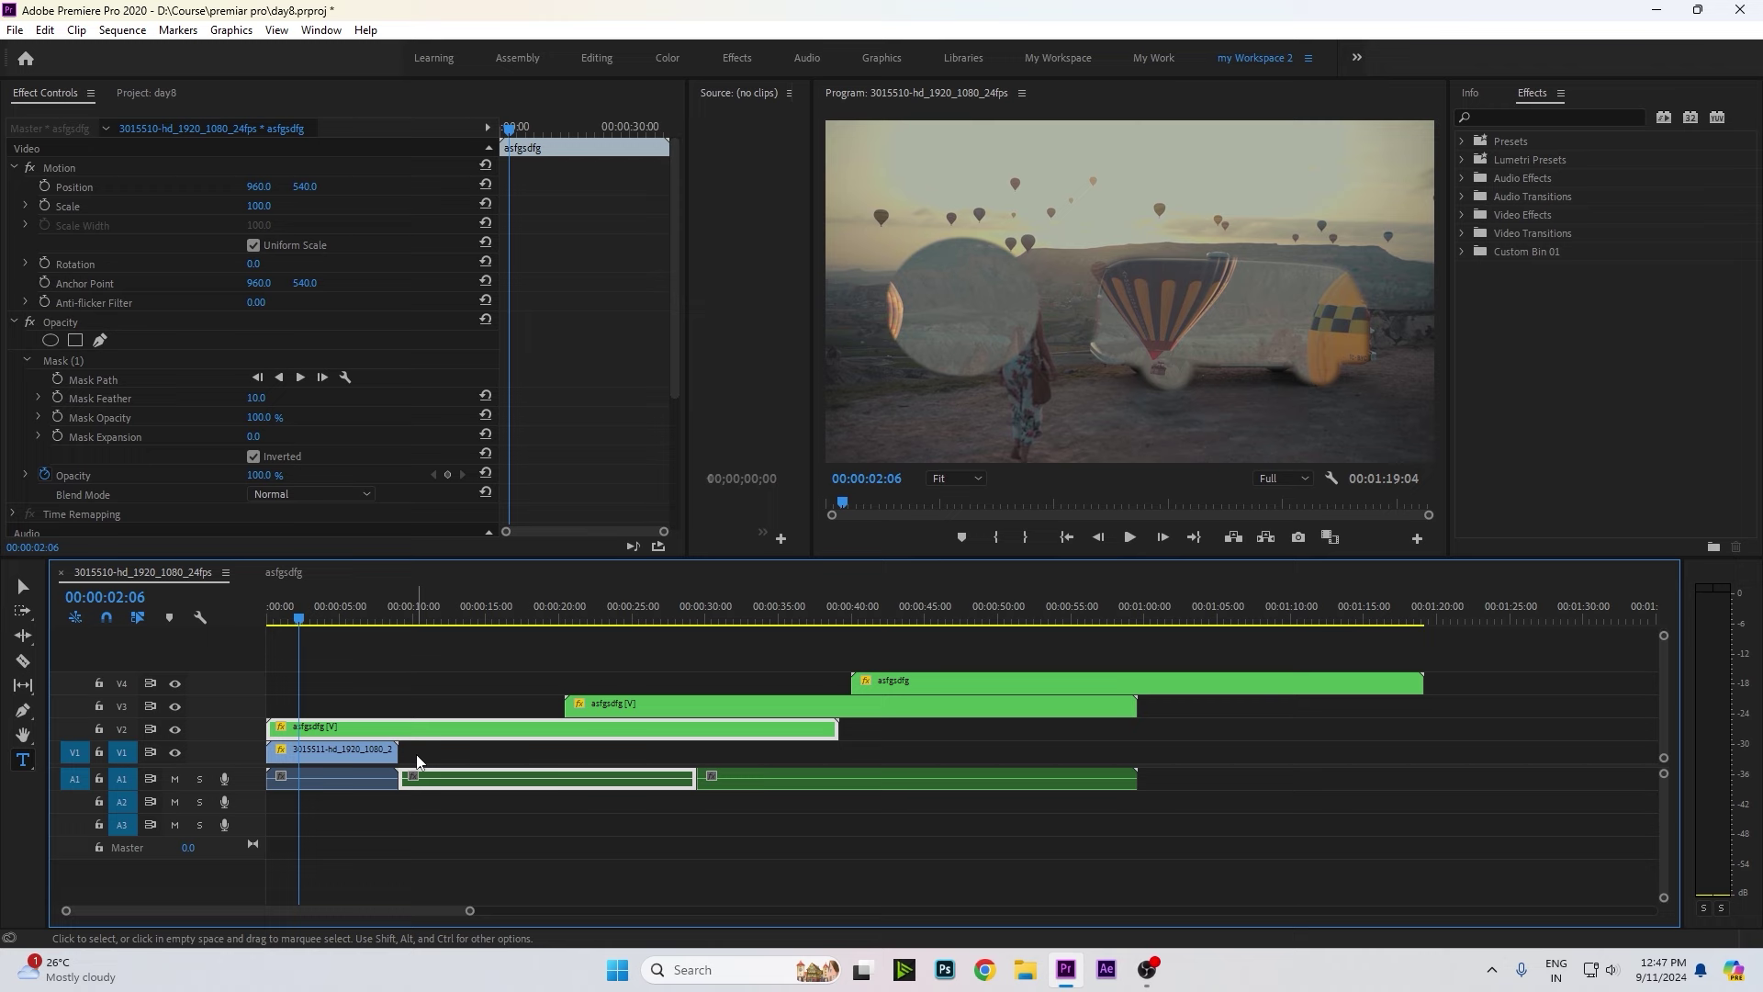
{"action": "left_click", "coordinate": [378, 618]}
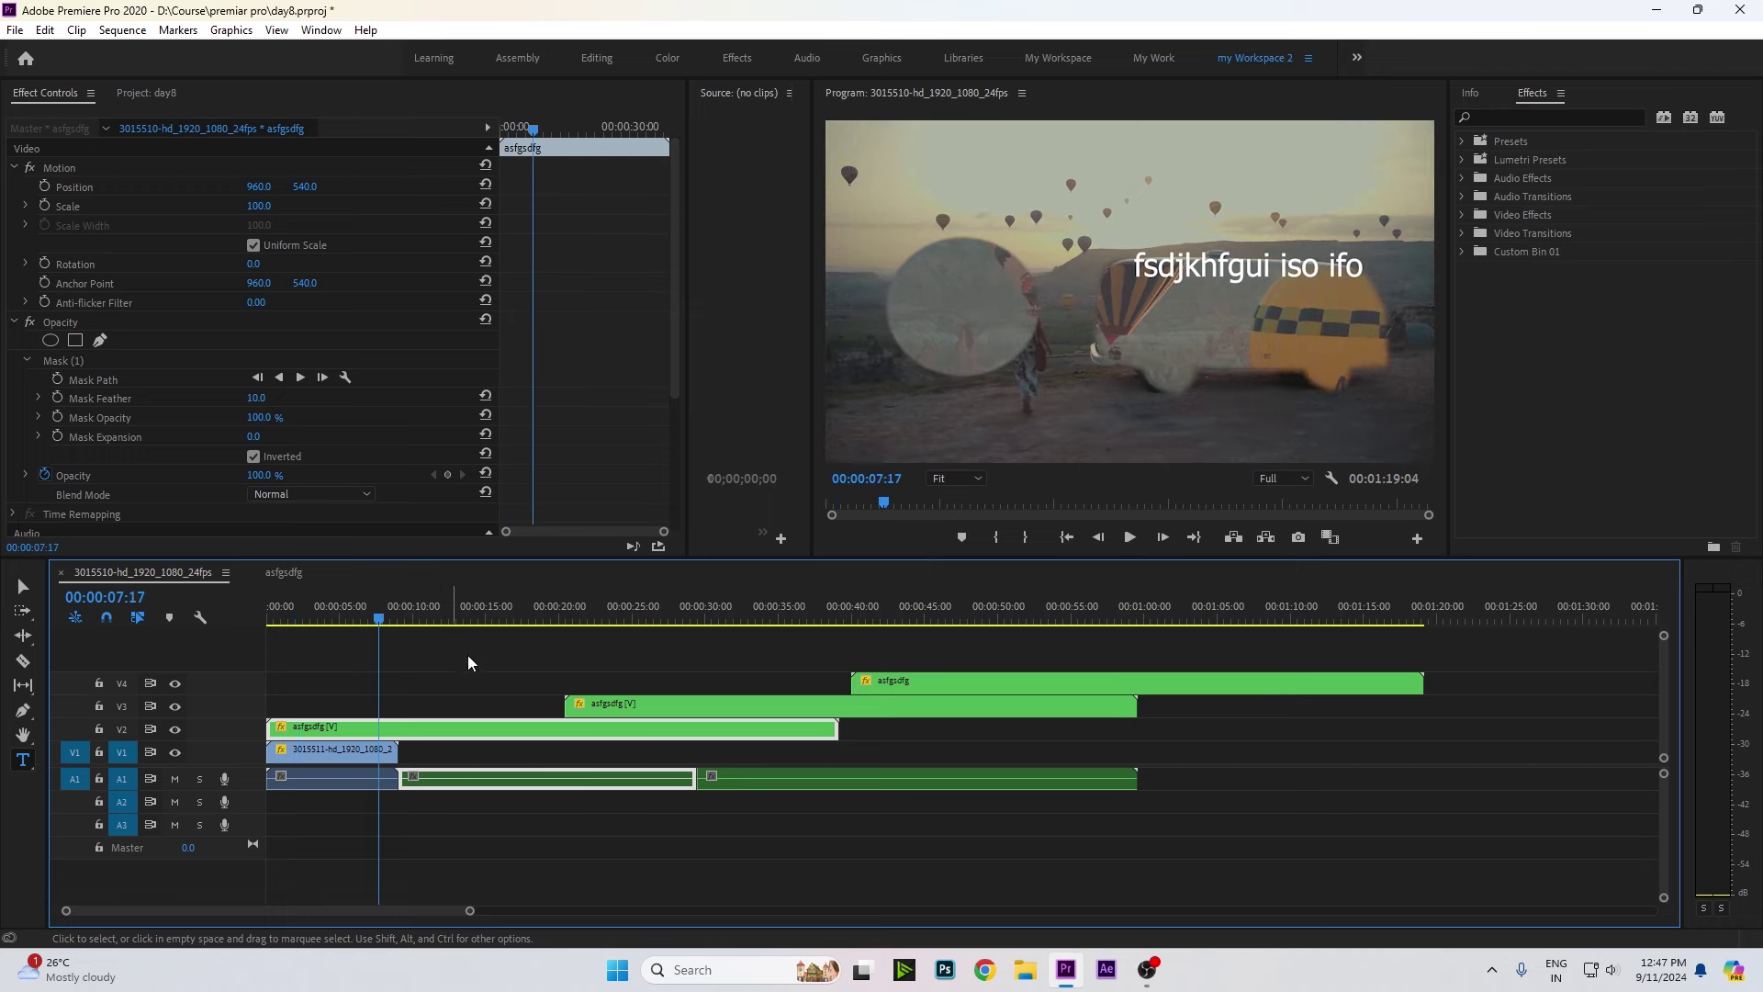
{"action": "left_click_drag", "start_coordinate": [1024, 630], "coordinate": [533, 700]}
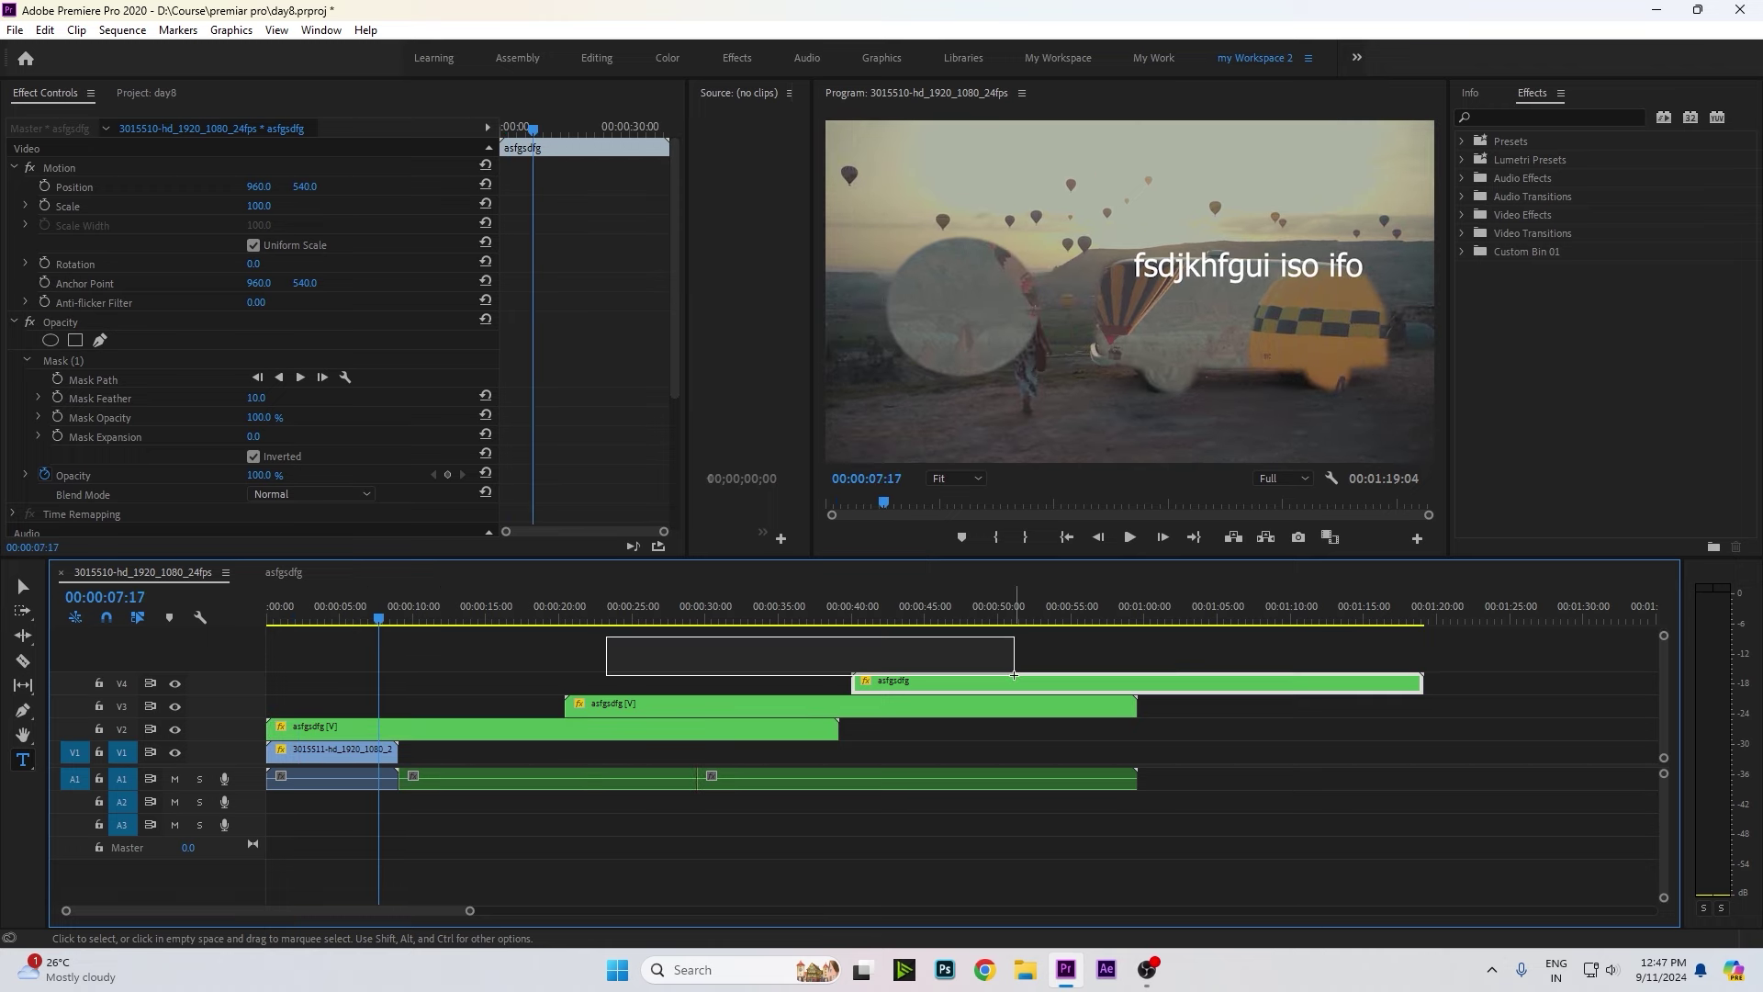
{"action": "left_click", "coordinate": [328, 619]}
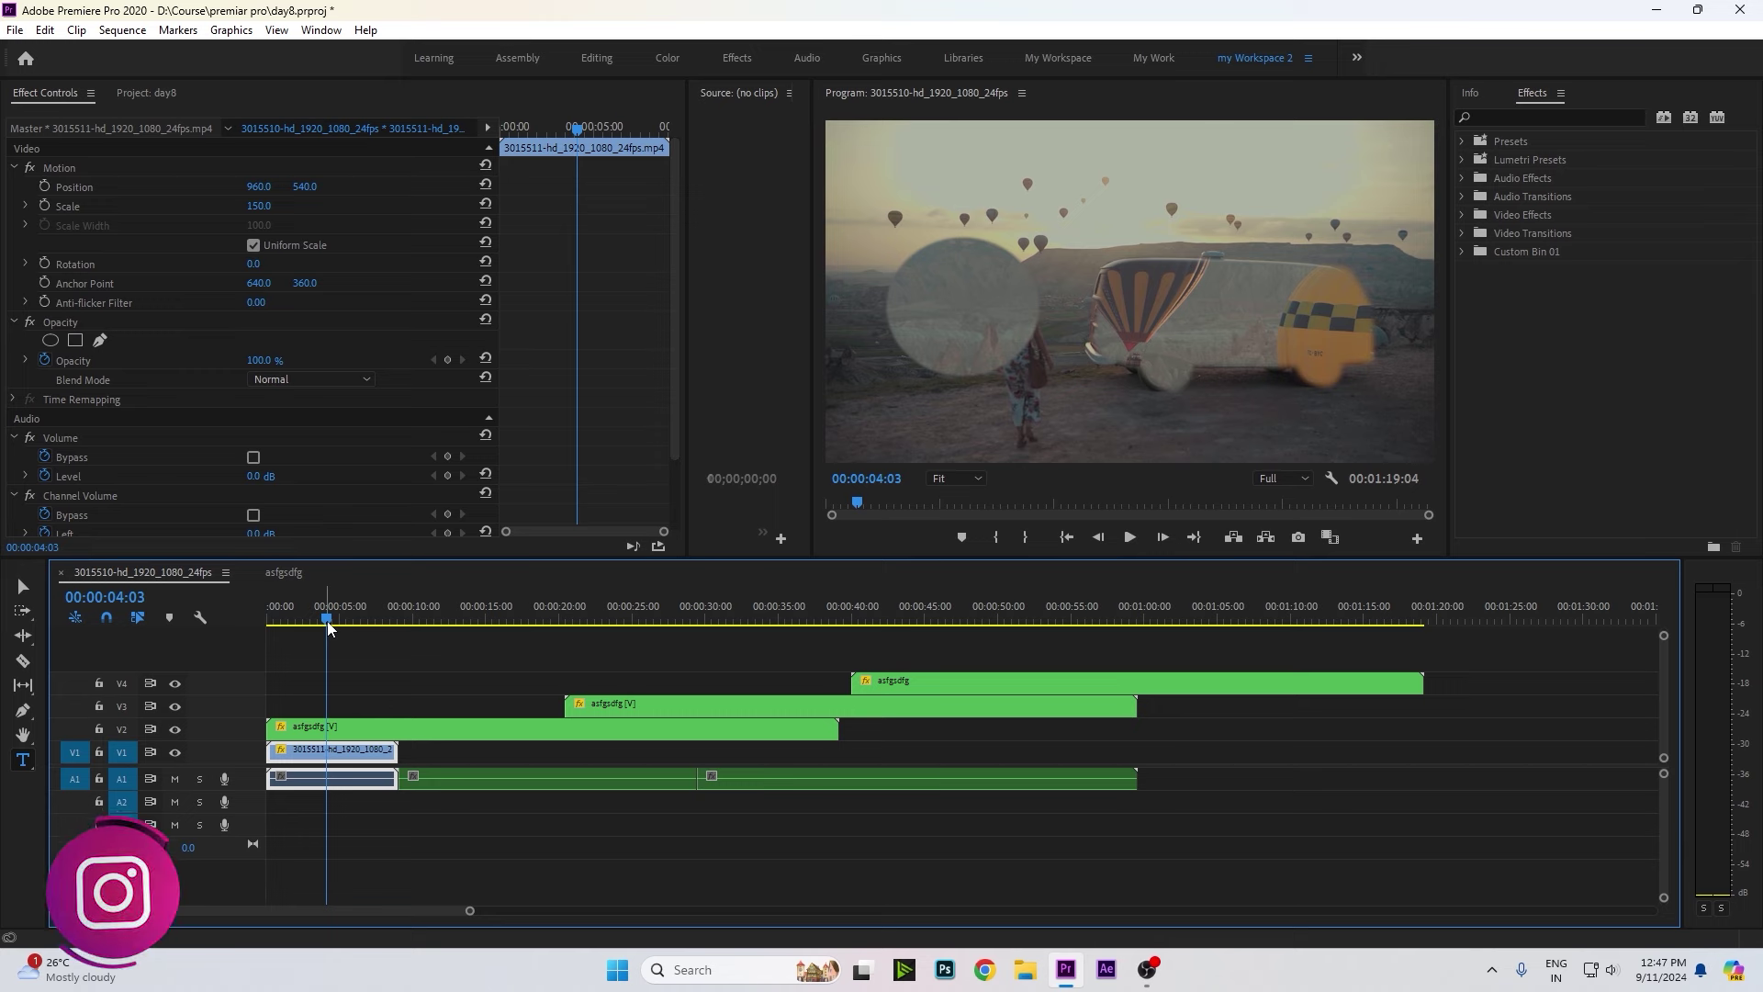
Inspect the asfgsdfg clip on V2, then clear the clip selection.
{"action": "left_click", "coordinate": [333, 728]}
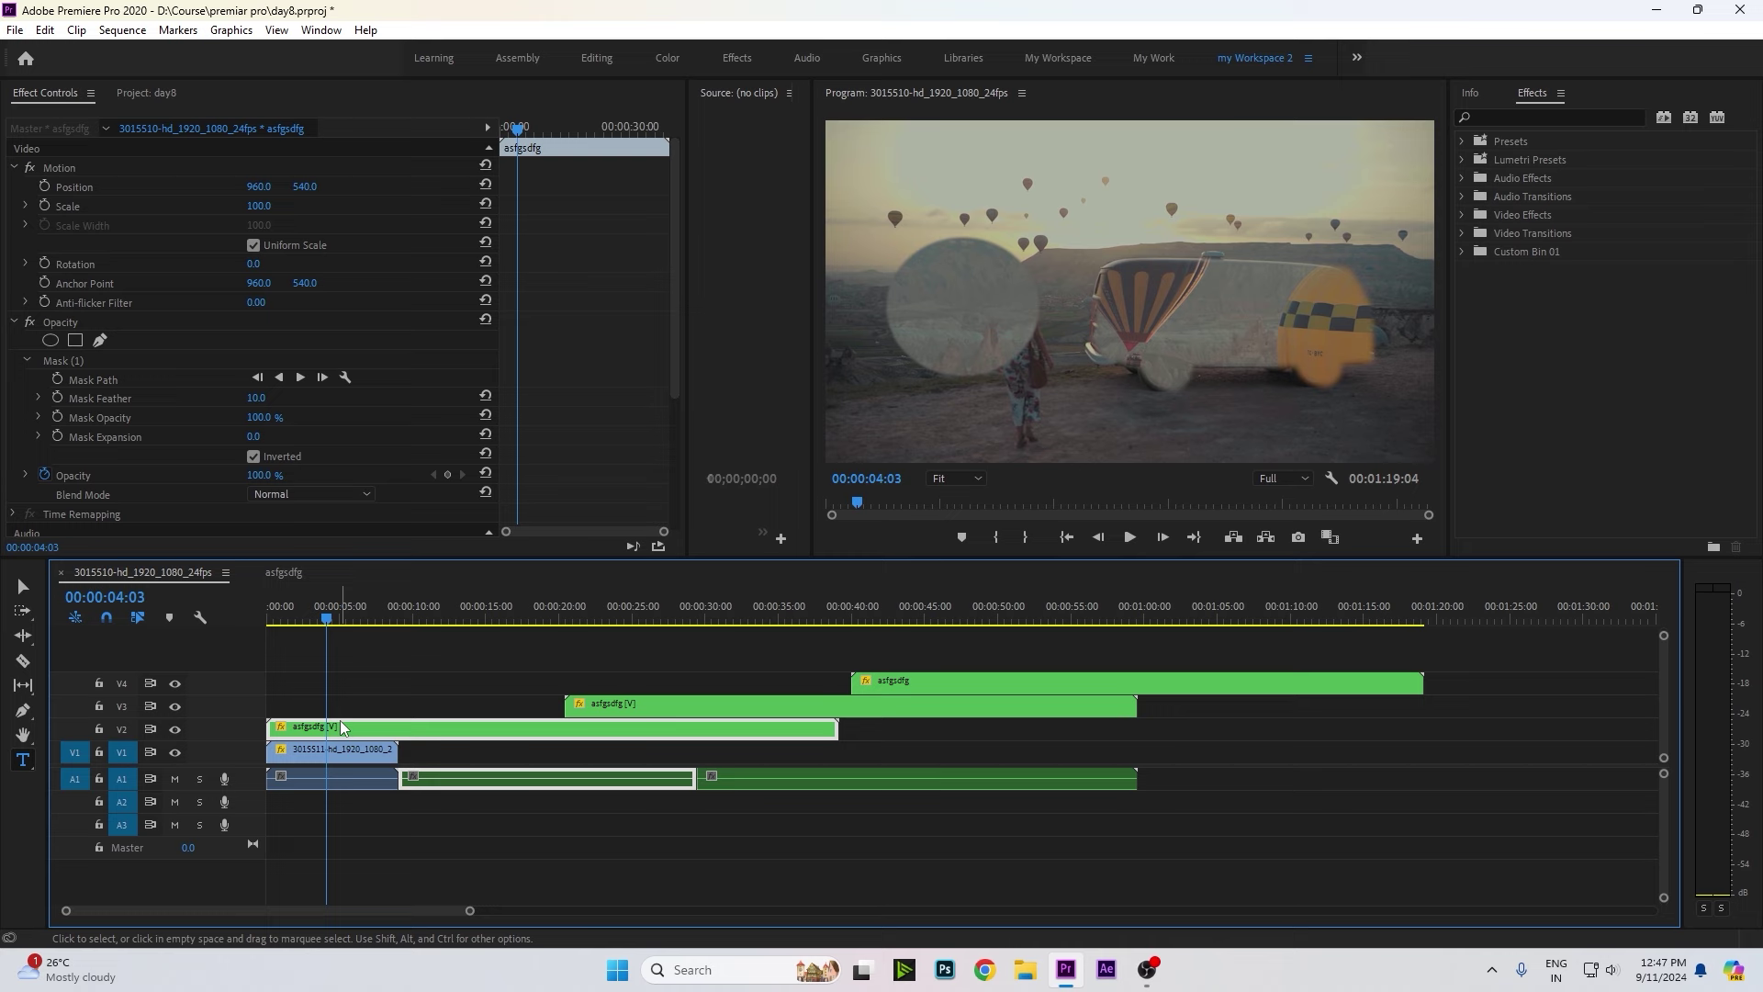
{"action": "left_click", "coordinate": [419, 715]}
{"action": "left_click", "coordinate": [383, 734]}
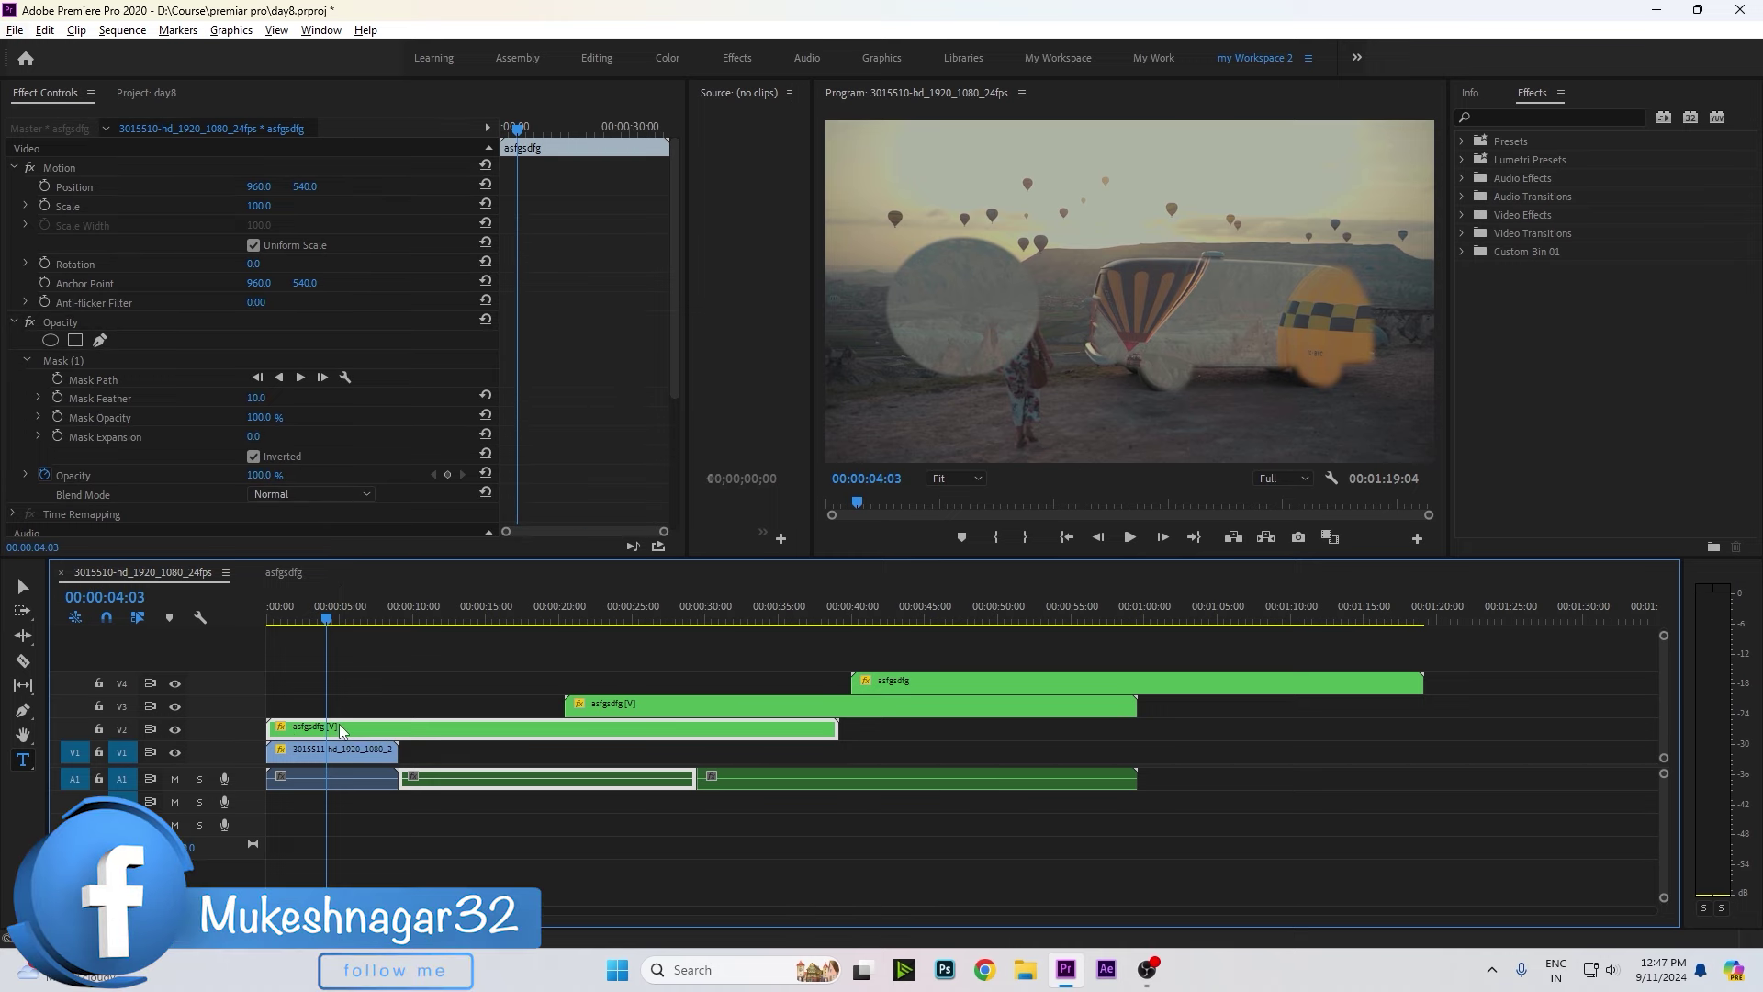
{"action": "left_click", "coordinate": [386, 691]}
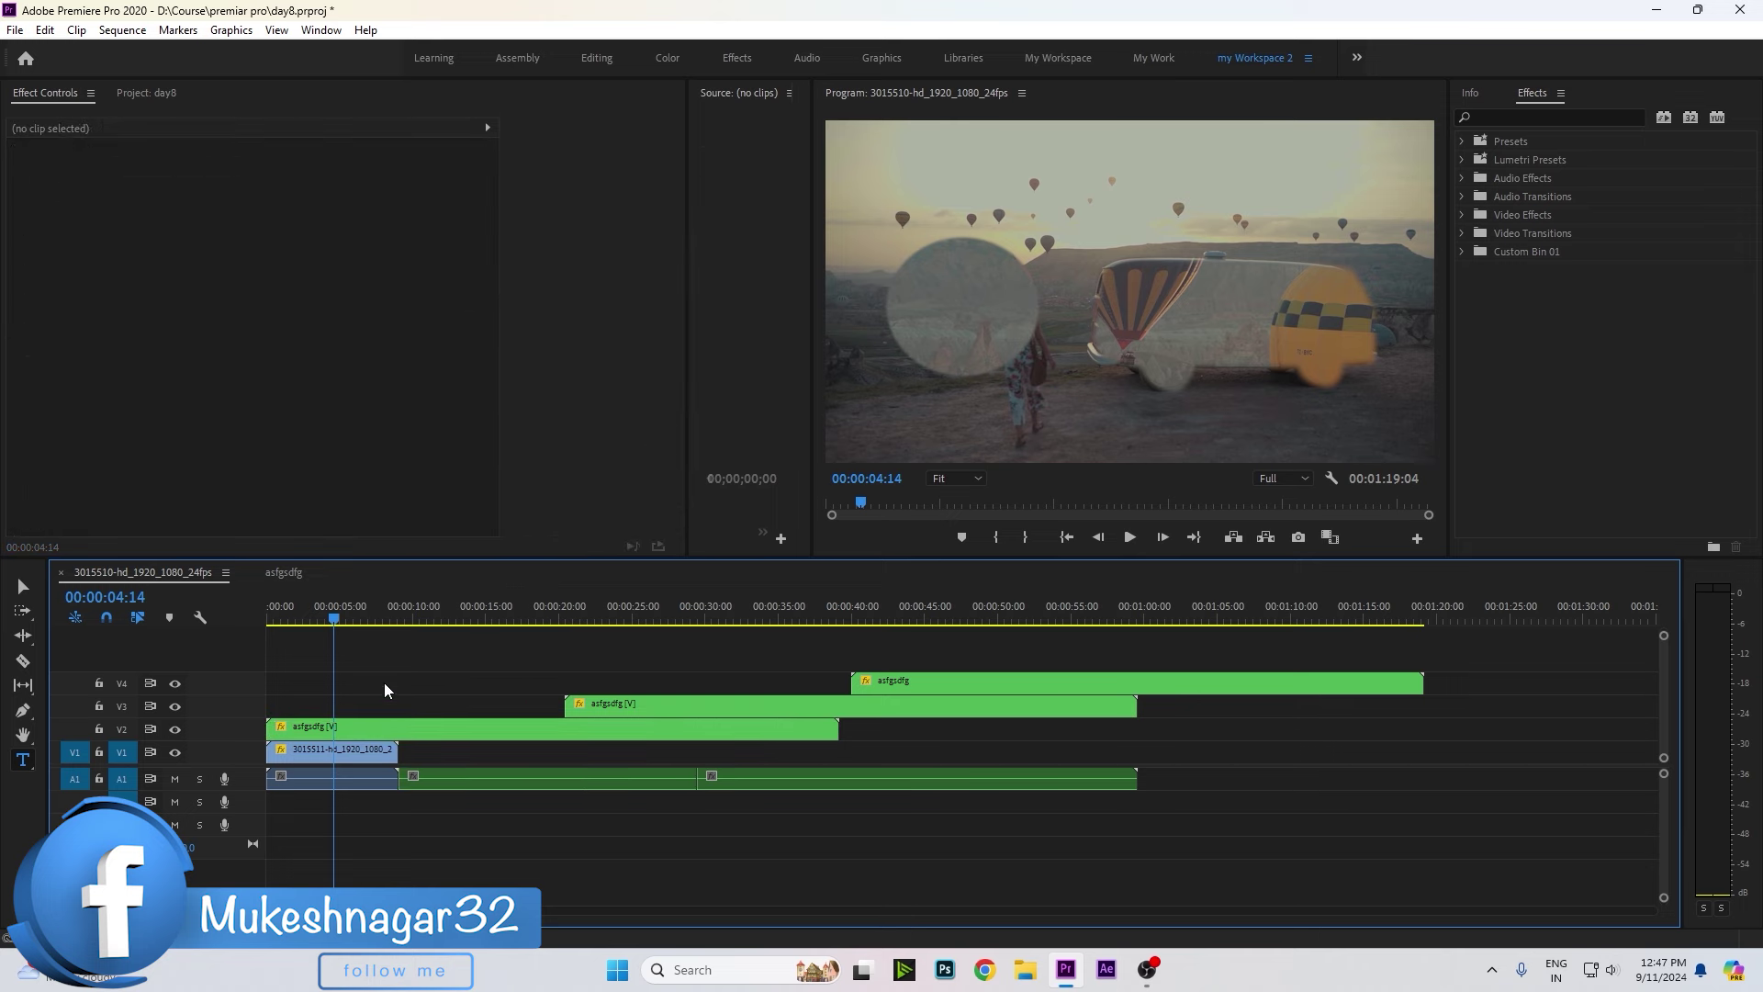
Add a 'fgdfgdfgdf' title in the frame and move its clip to the sequence start.
{"action": "left_click", "coordinate": [144, 93]}
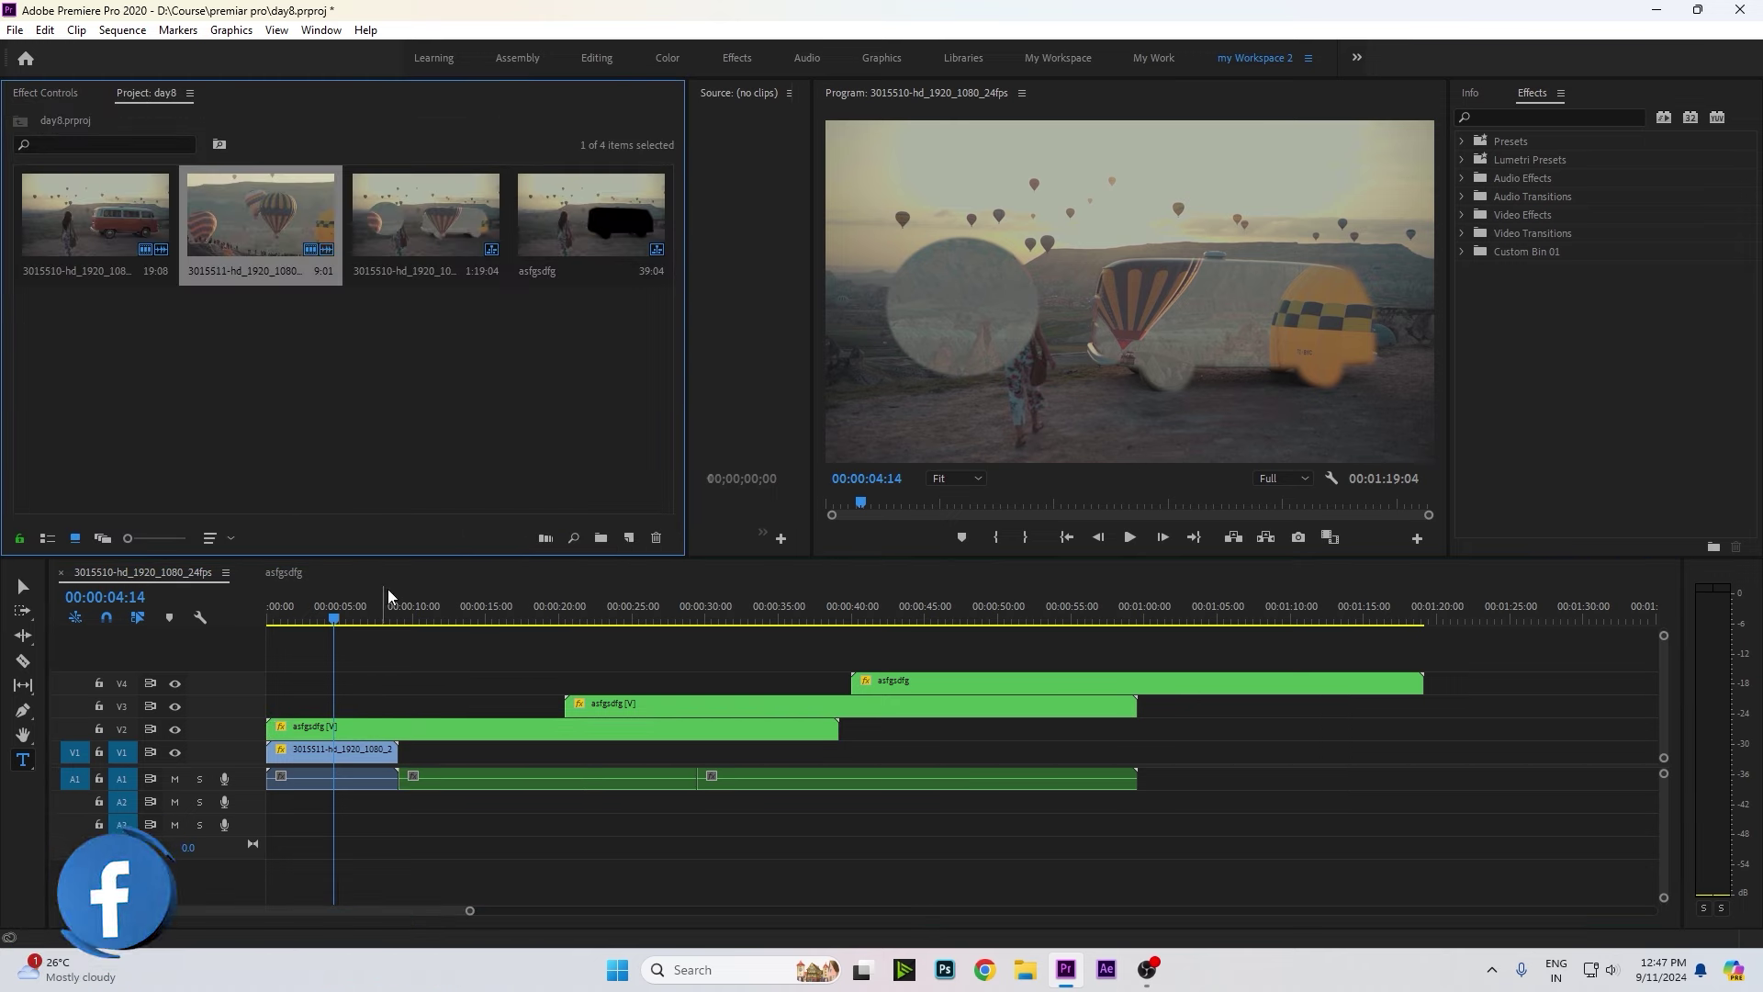
{"action": "left_click", "coordinate": [1129, 246]}
{"action": "type", "text": "fgdf"}
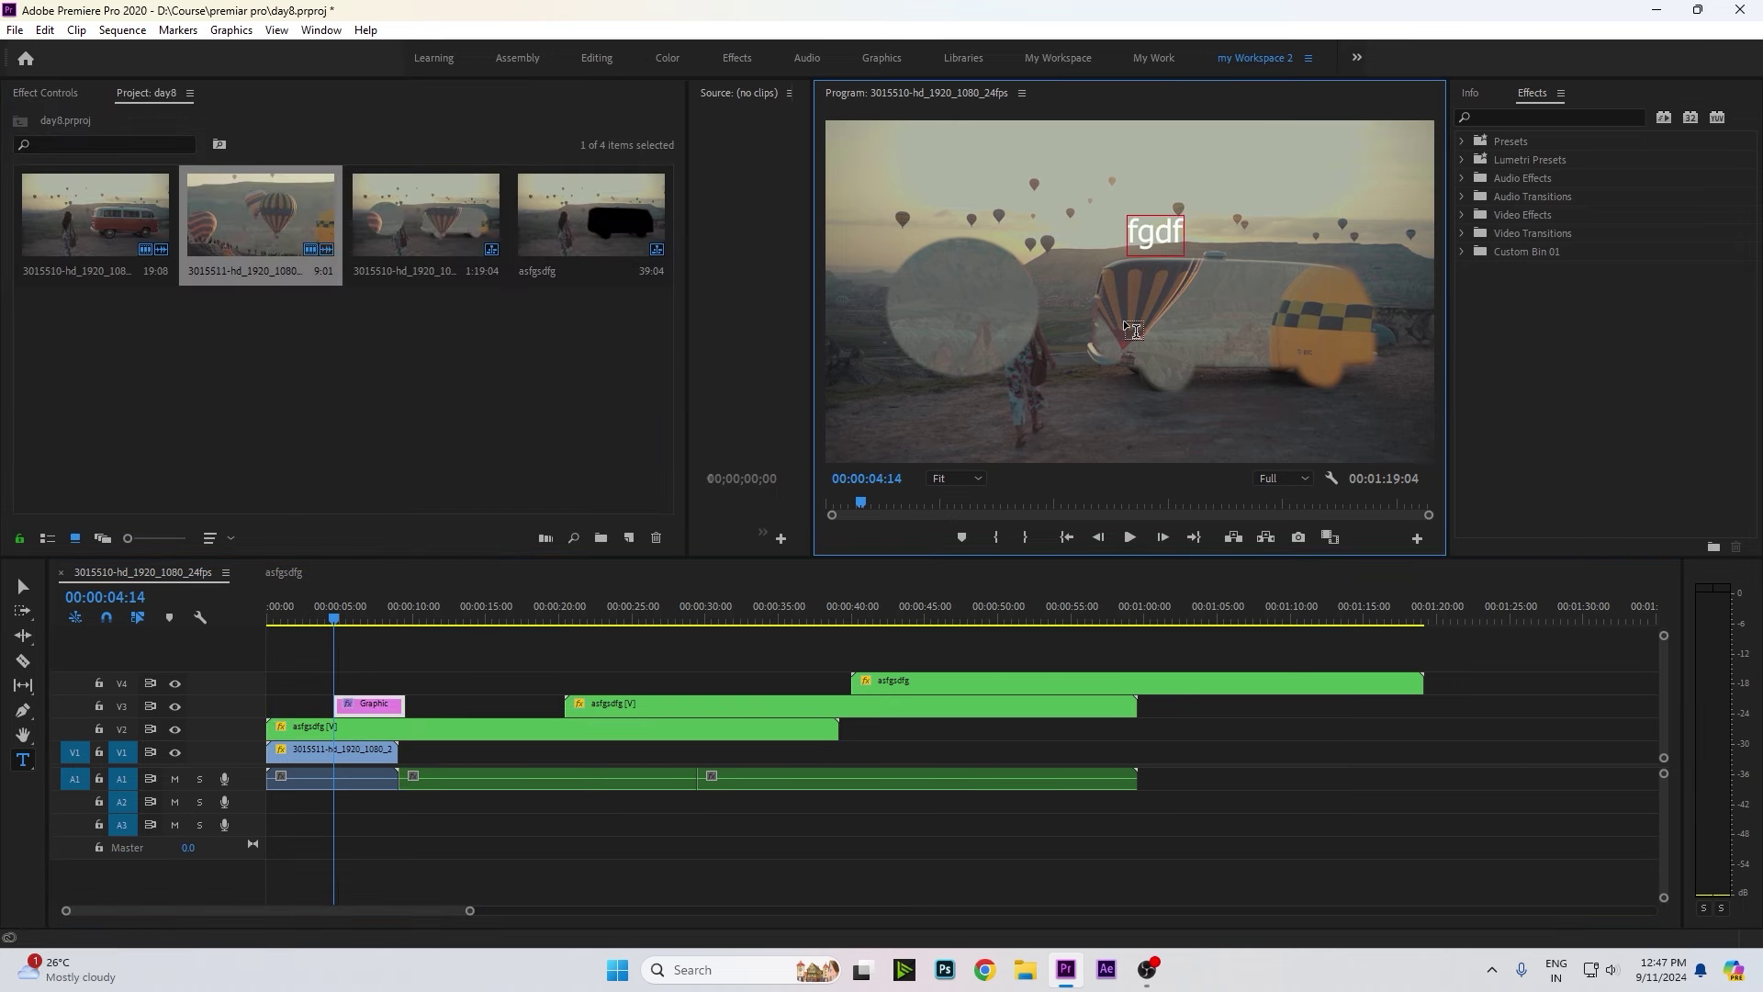
{"action": "type", "text": "gdfgdf"}
{"action": "left_click_drag", "start_coordinate": [371, 704], "coordinate": [312, 703]}
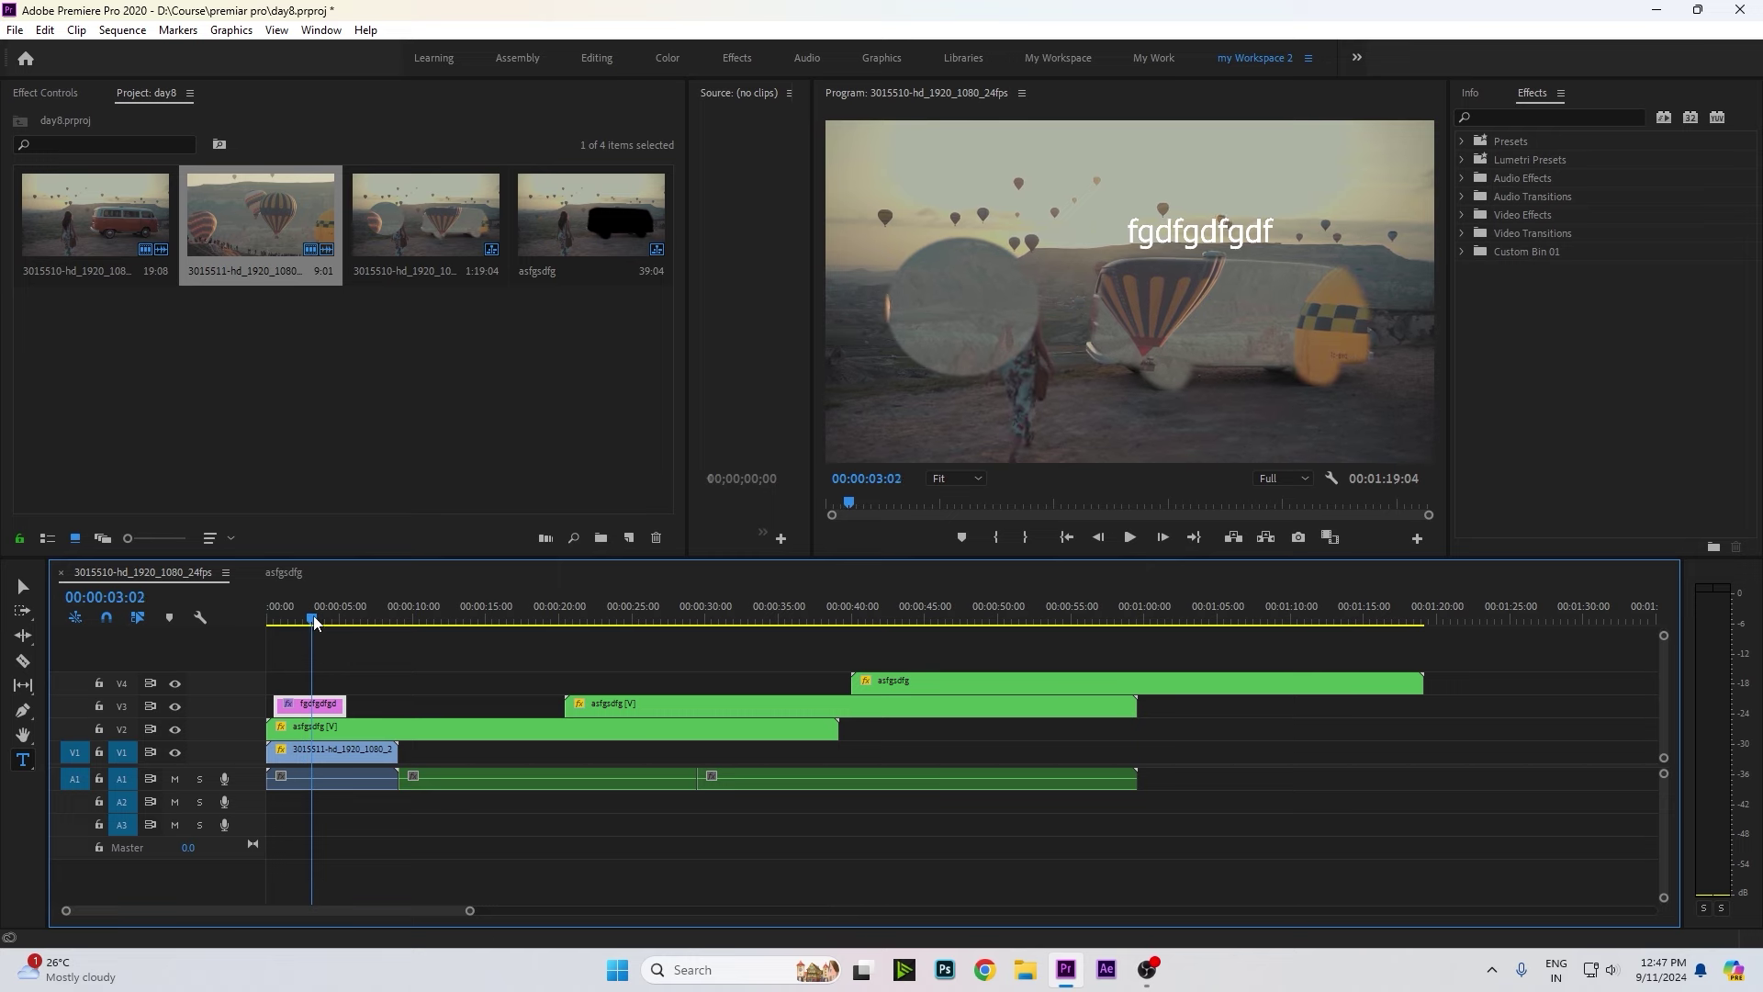
Nest the fgdfgdfgdf title and asfgsdfg clips into Nested Sequence 03.
{"action": "left_click", "coordinate": [336, 731]}
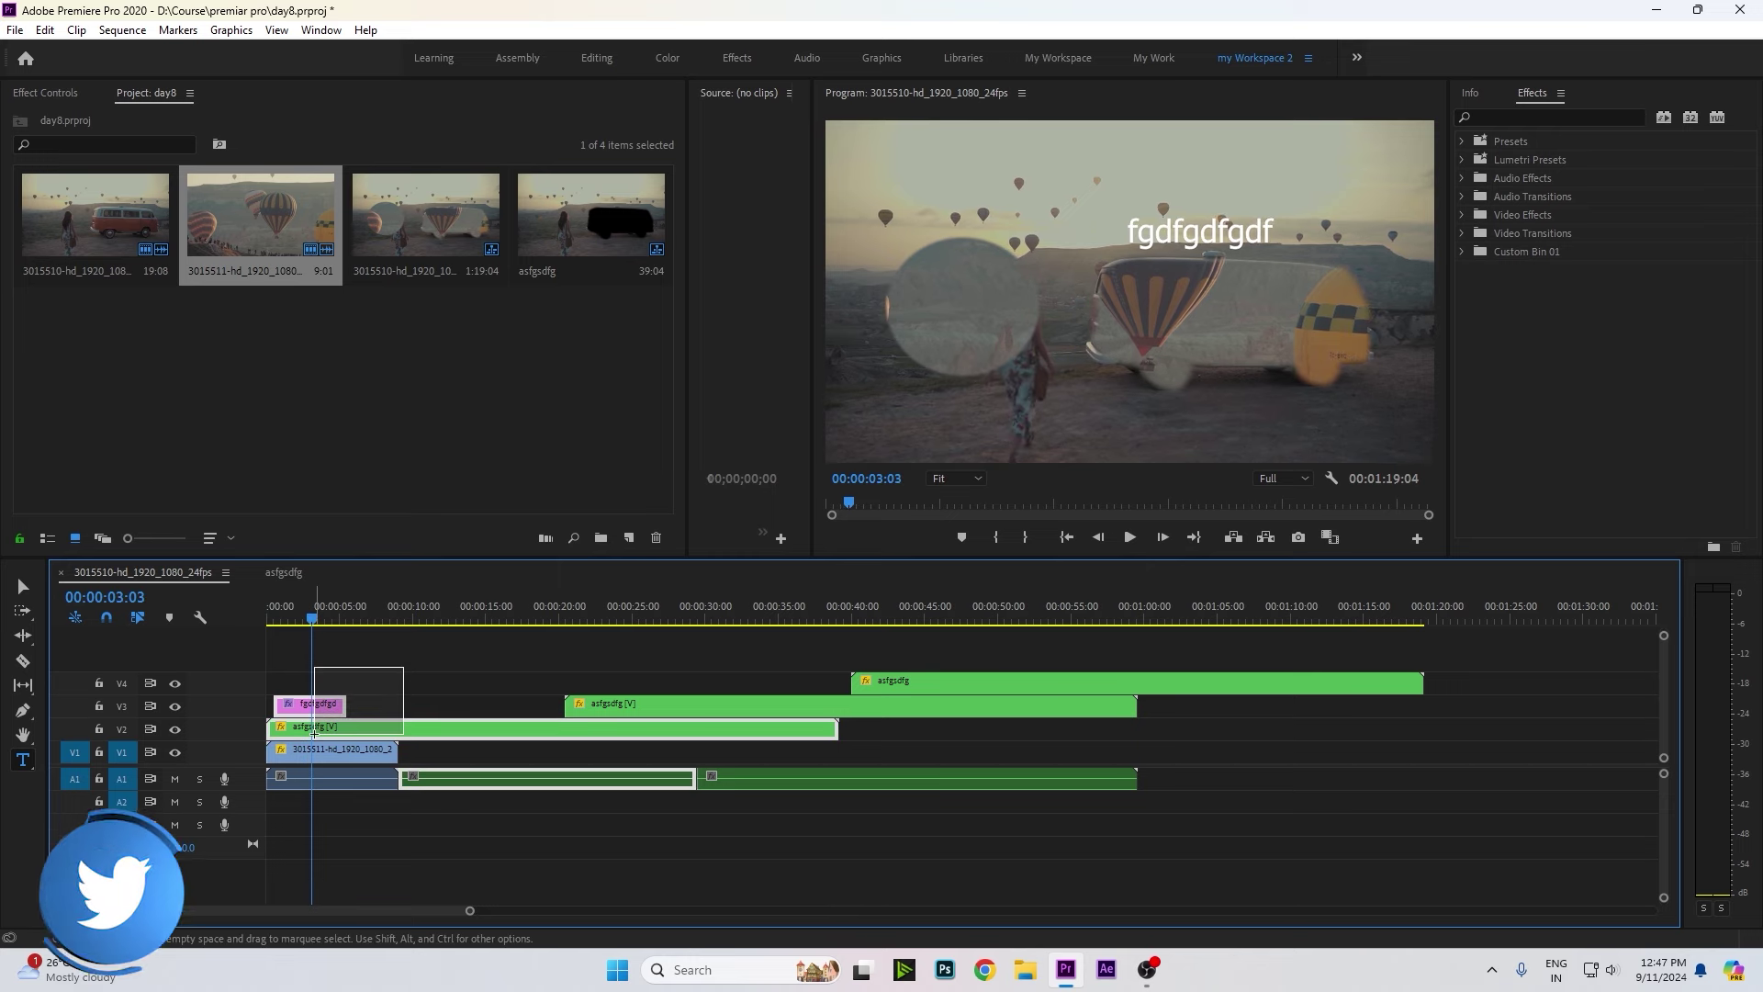
{"action": "right_click", "coordinate": [338, 740]}
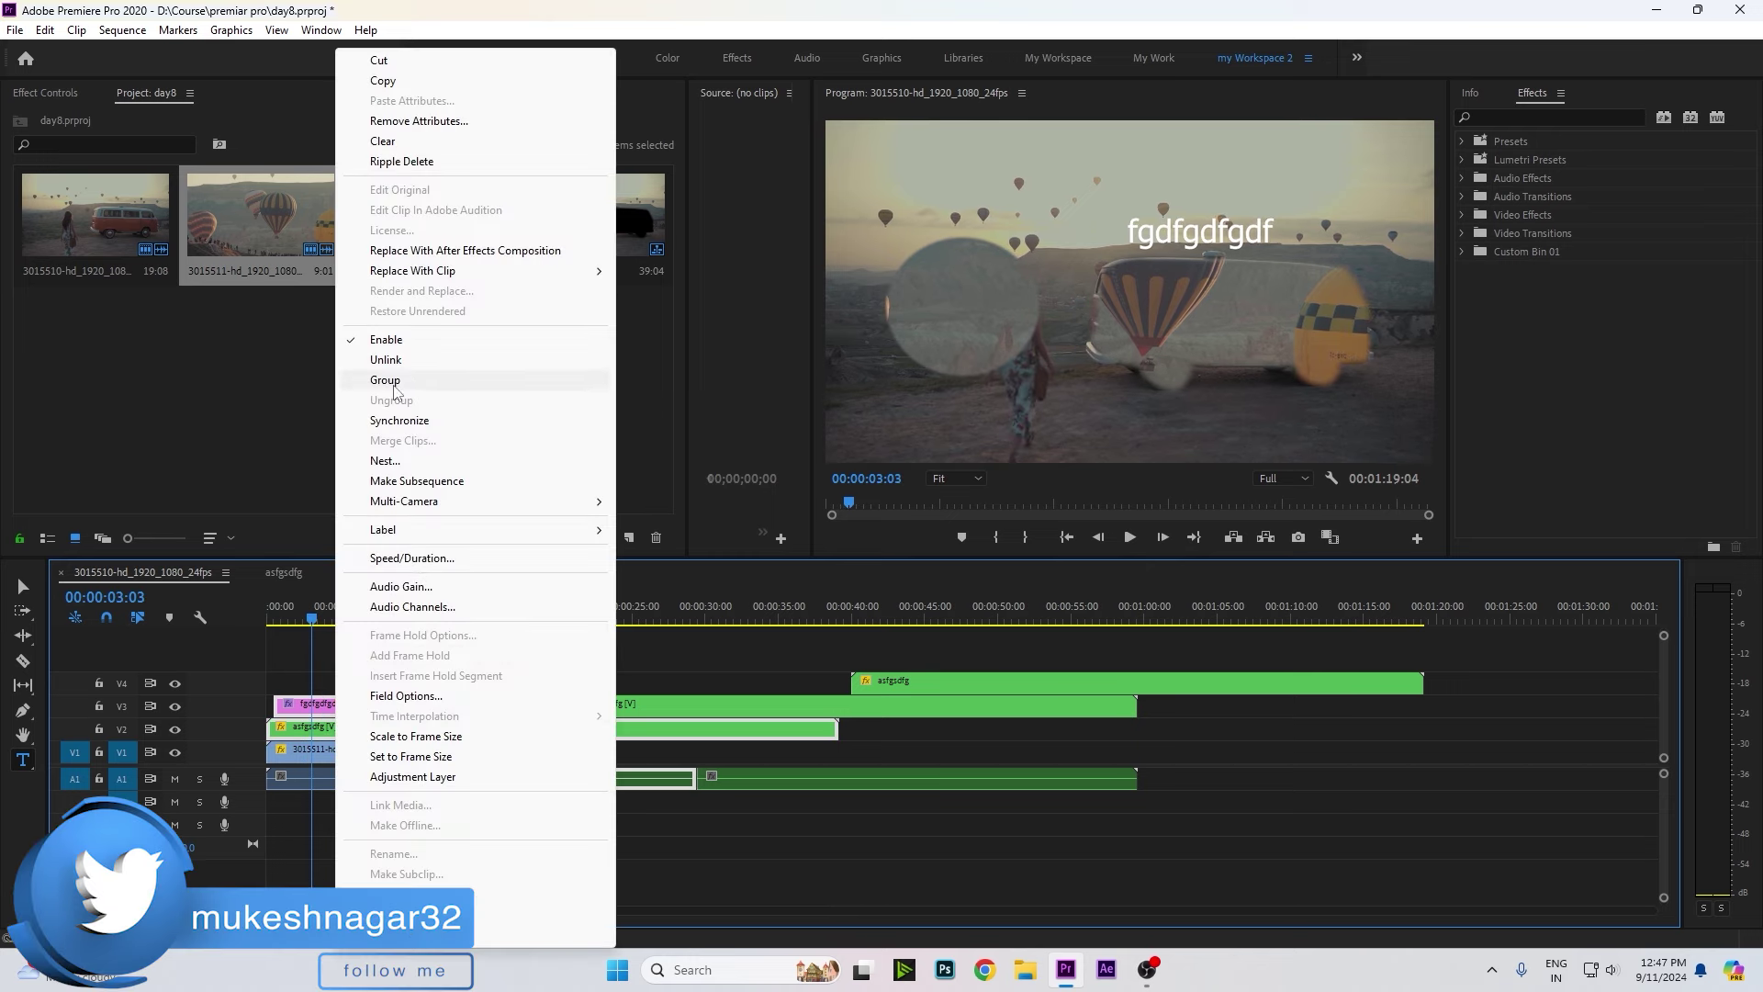
{"action": "left_click", "coordinate": [396, 462]}
{"action": "key", "text": "Return"}
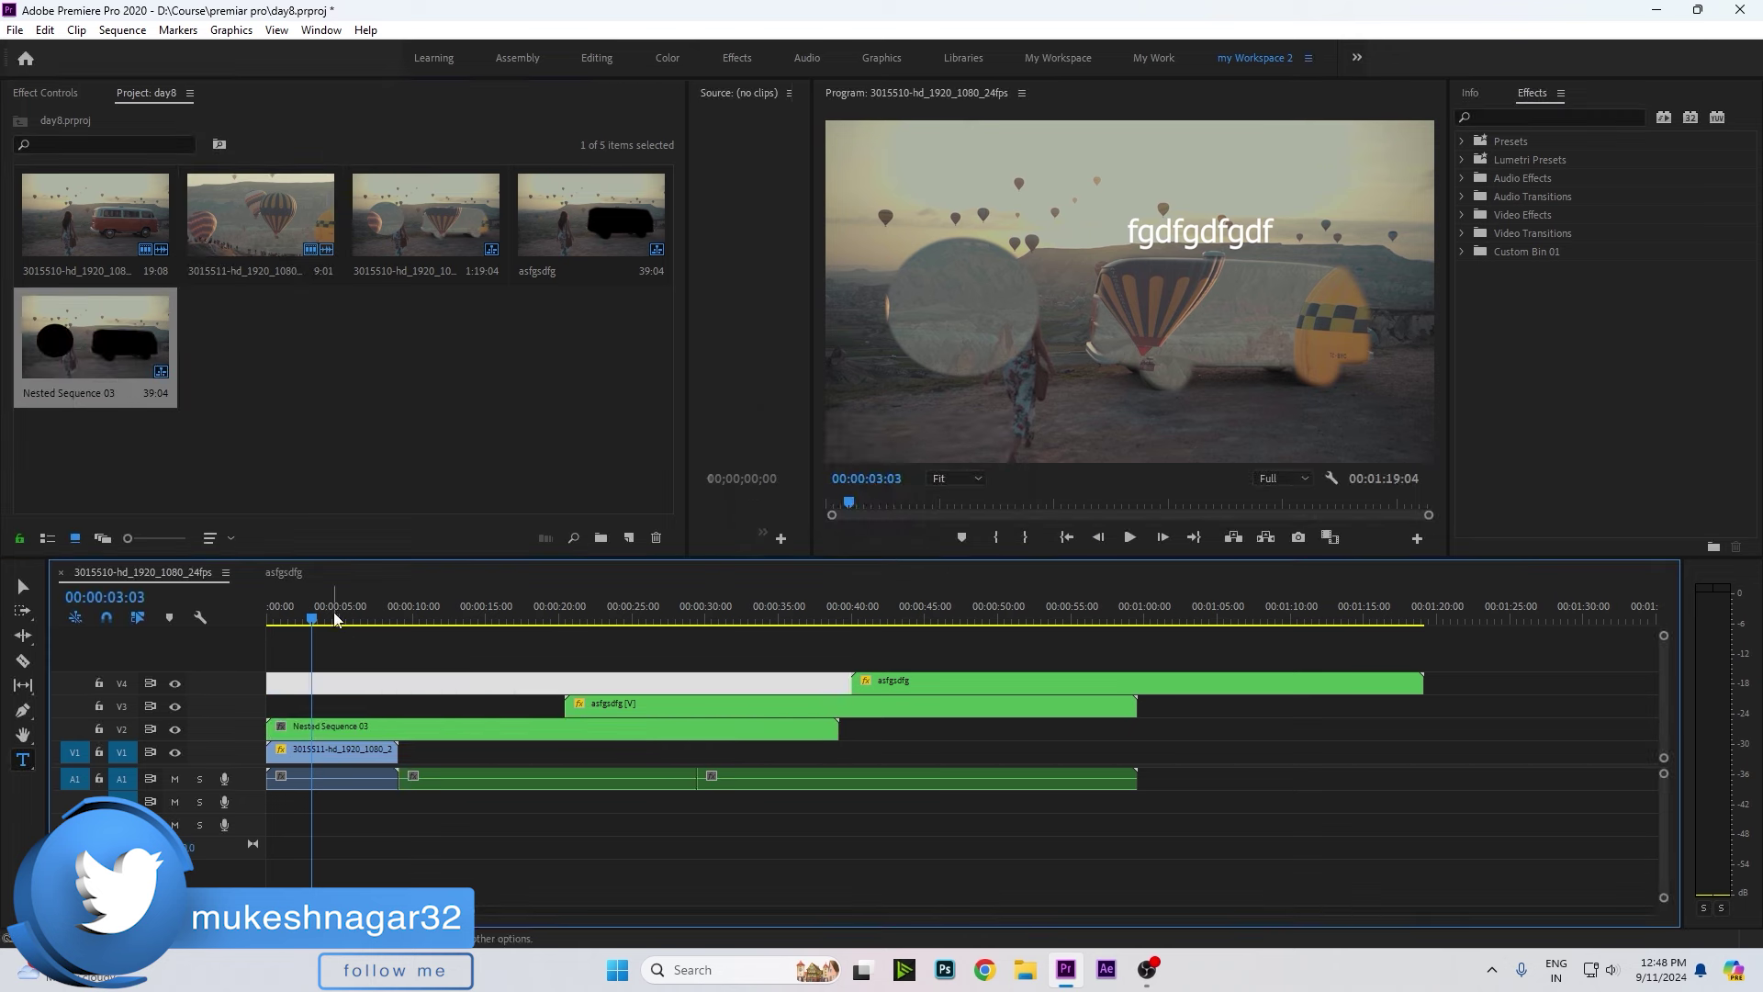
{"action": "left_click", "coordinate": [328, 613]}
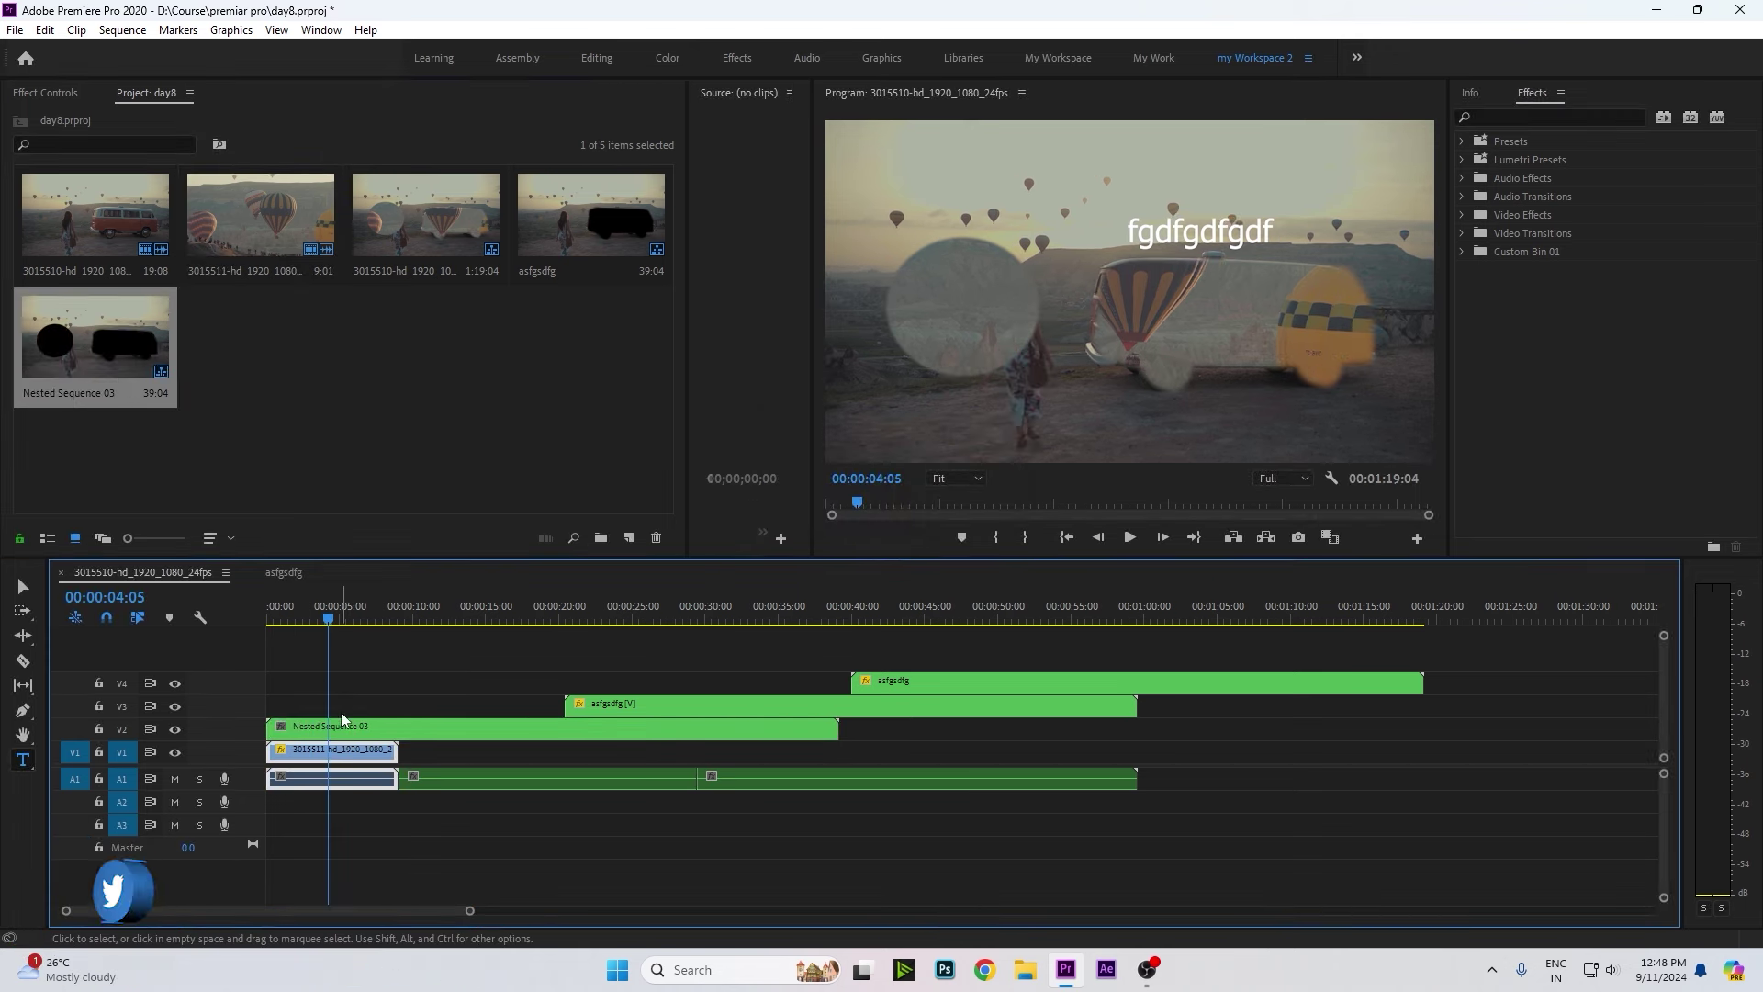
Switch back to the Selection tool and open Nested Sequence 03 in its own timeline.
{"action": "left_click", "coordinate": [1075, 309]}
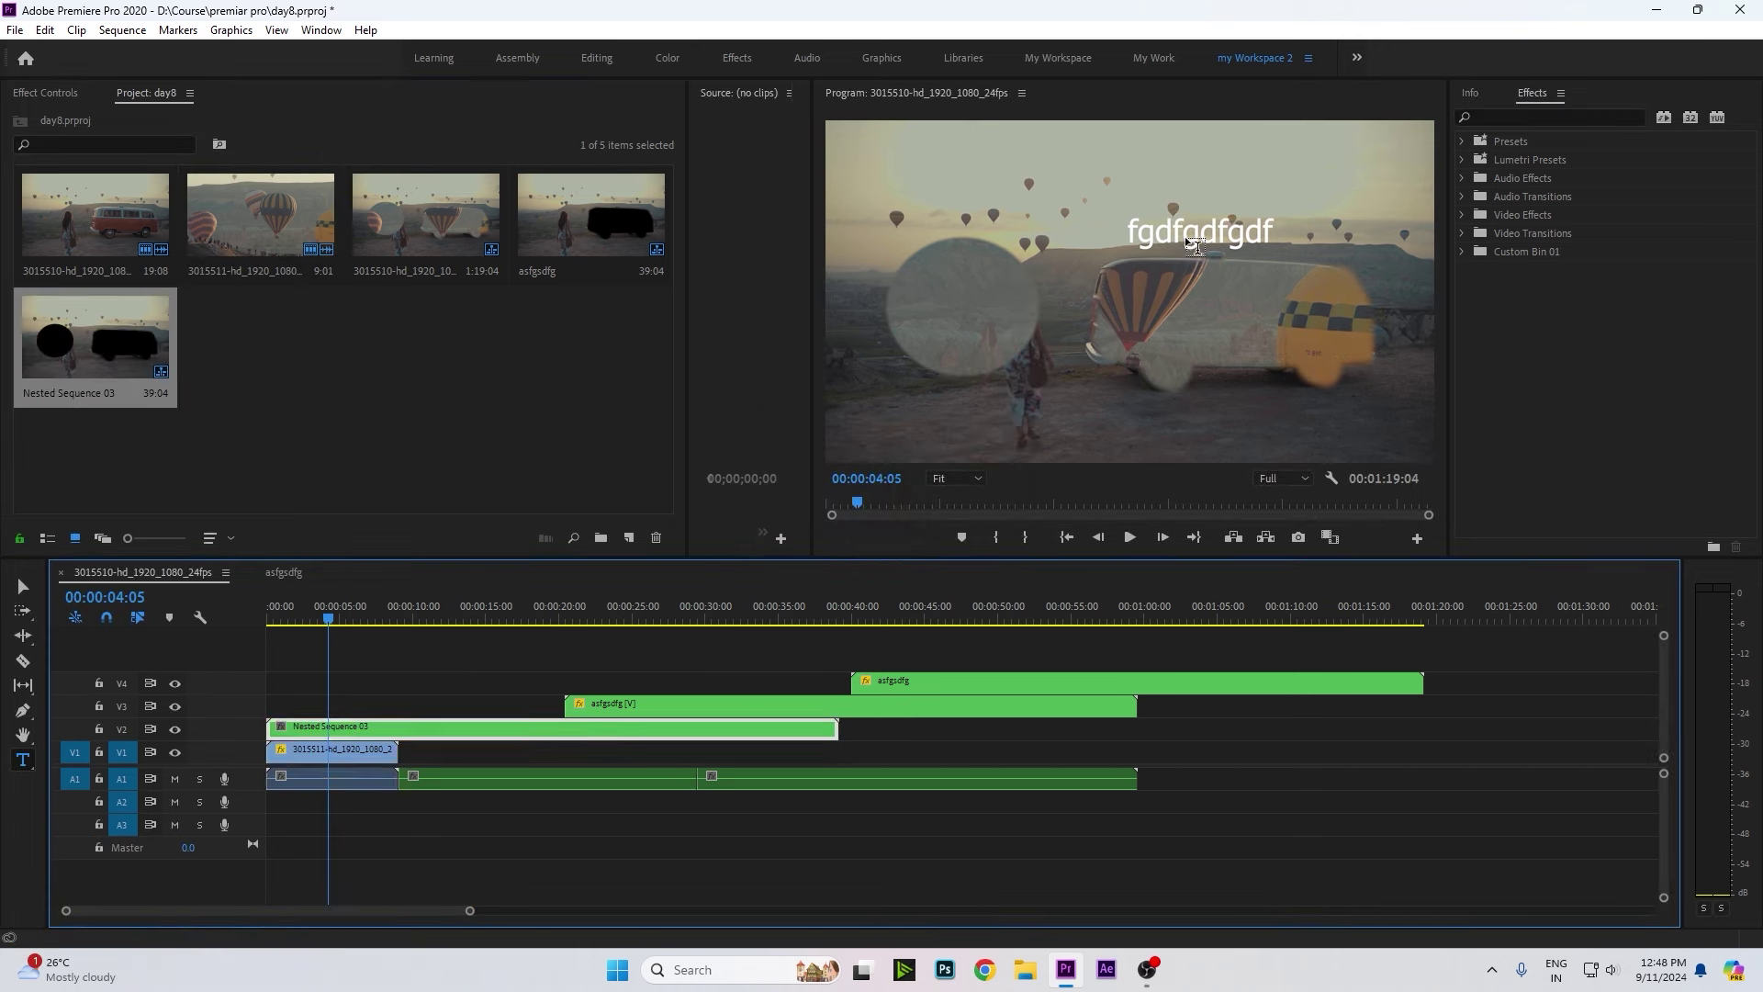
{"action": "key", "text": "v"}
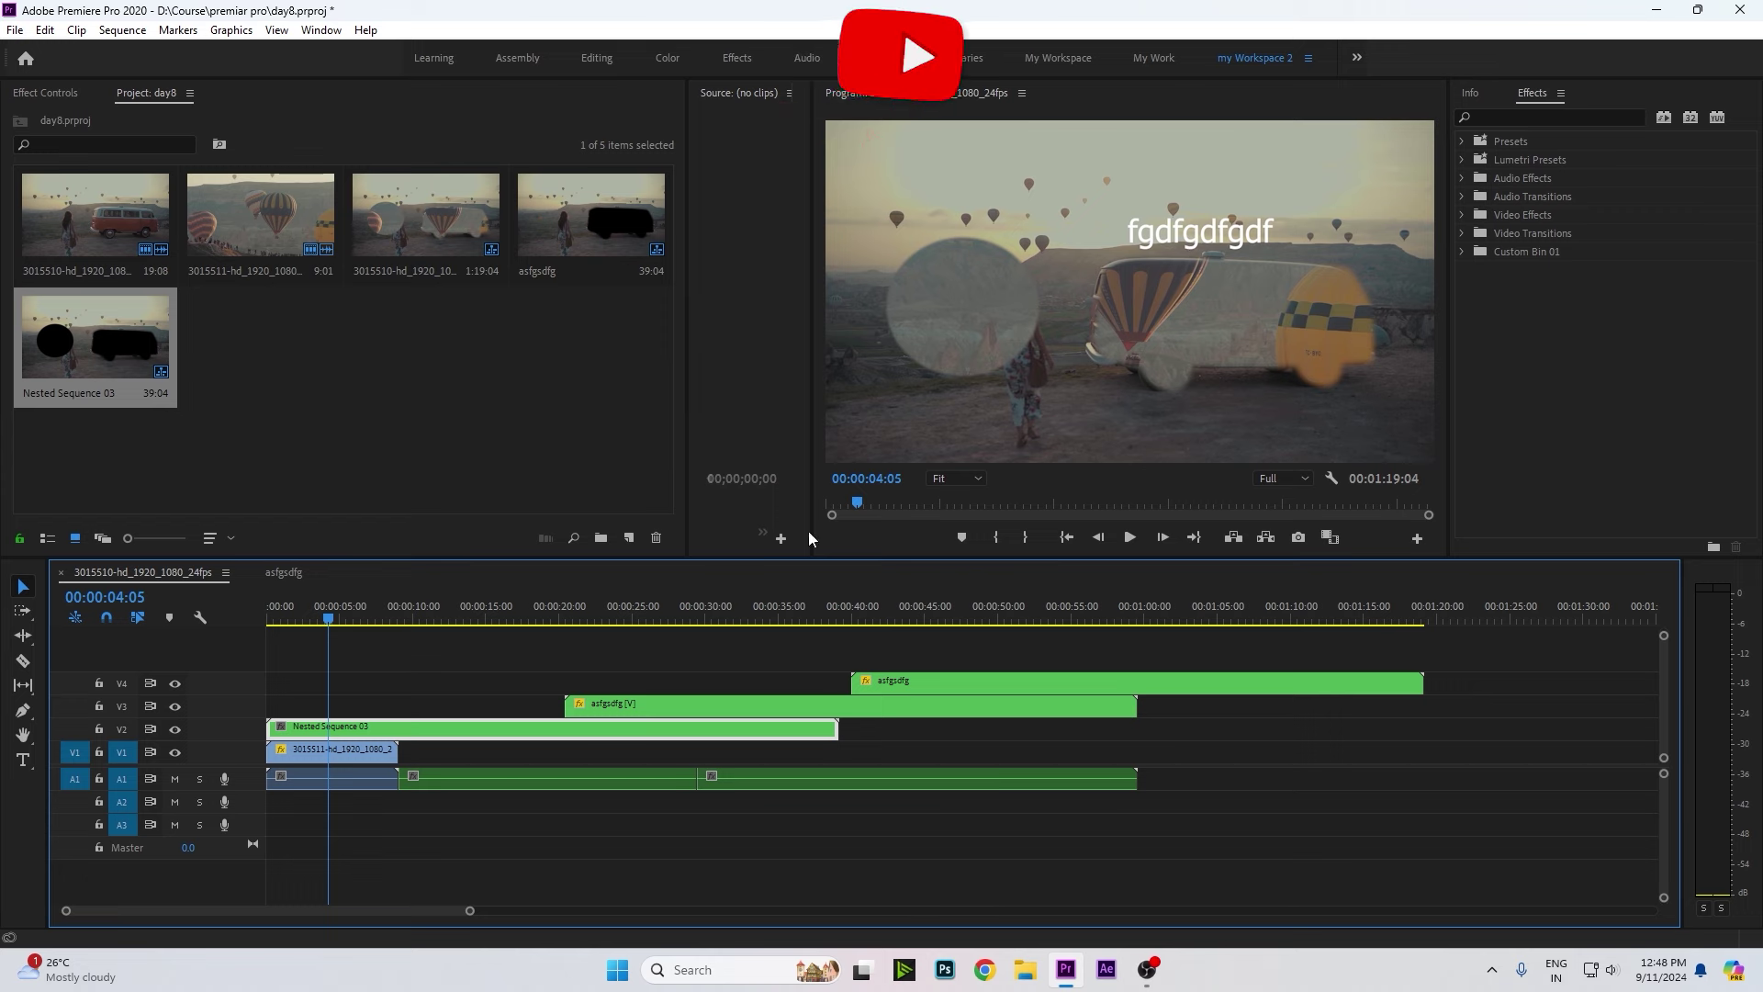
{"action": "left_click", "coordinate": [390, 728]}
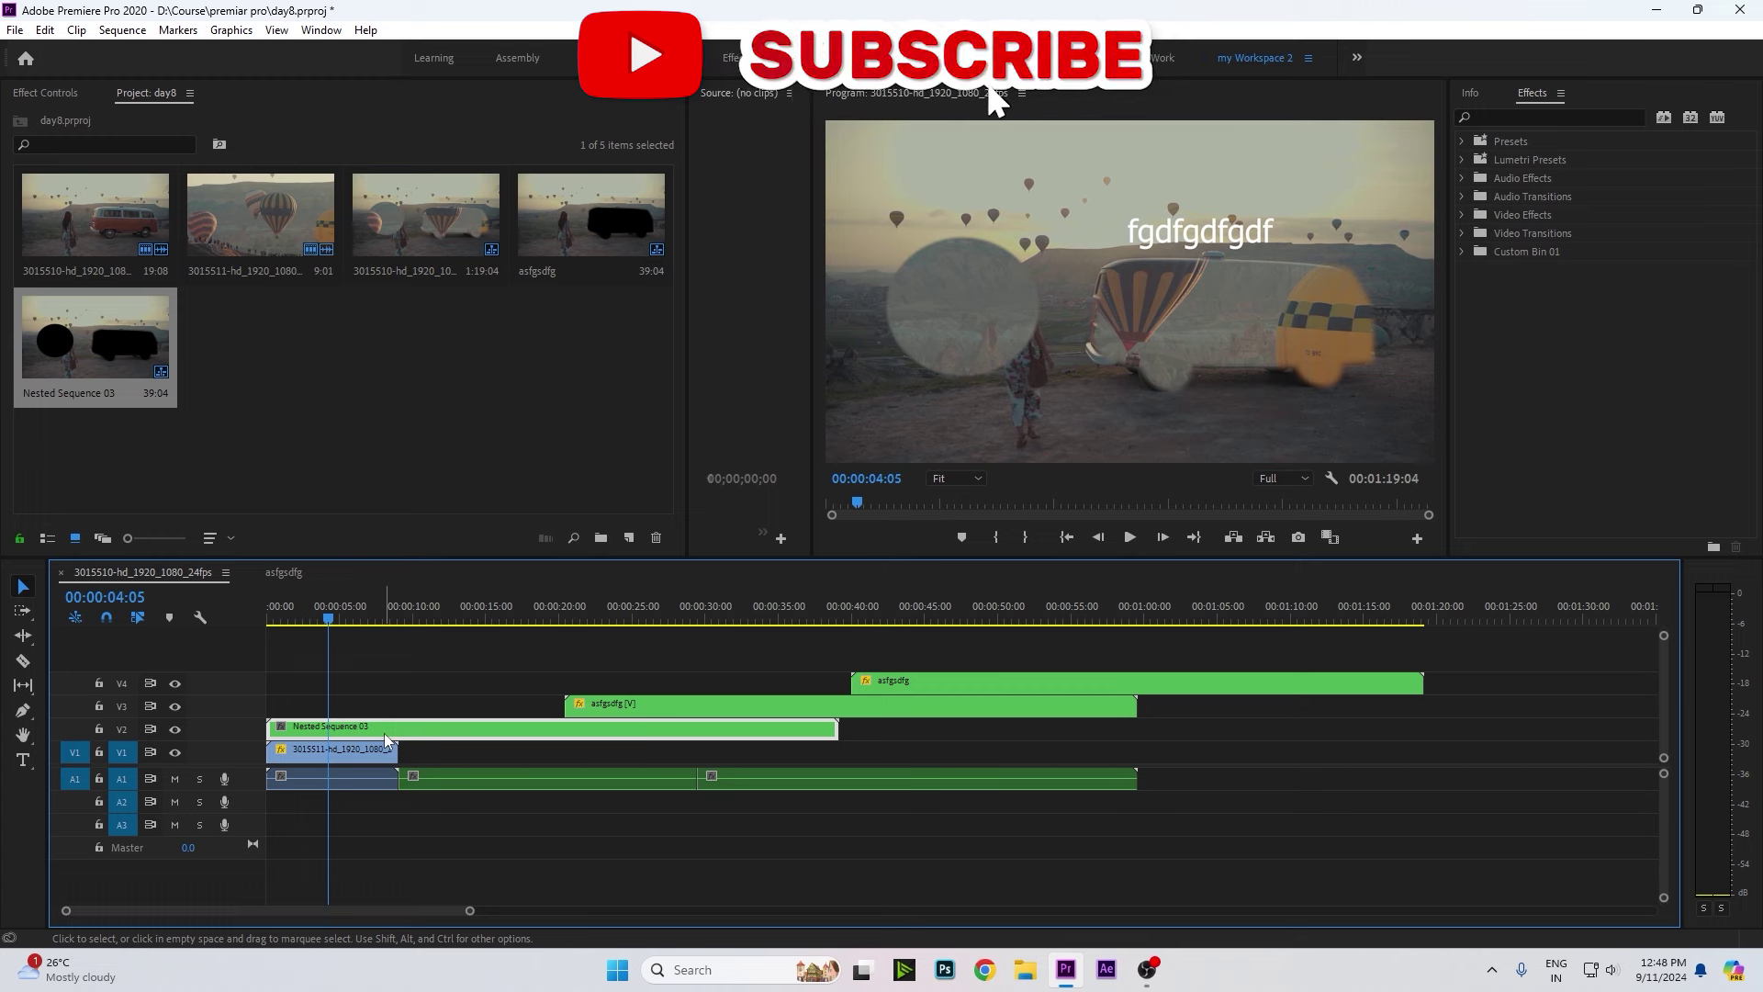
{"action": "double_click", "coordinate": [411, 739]}
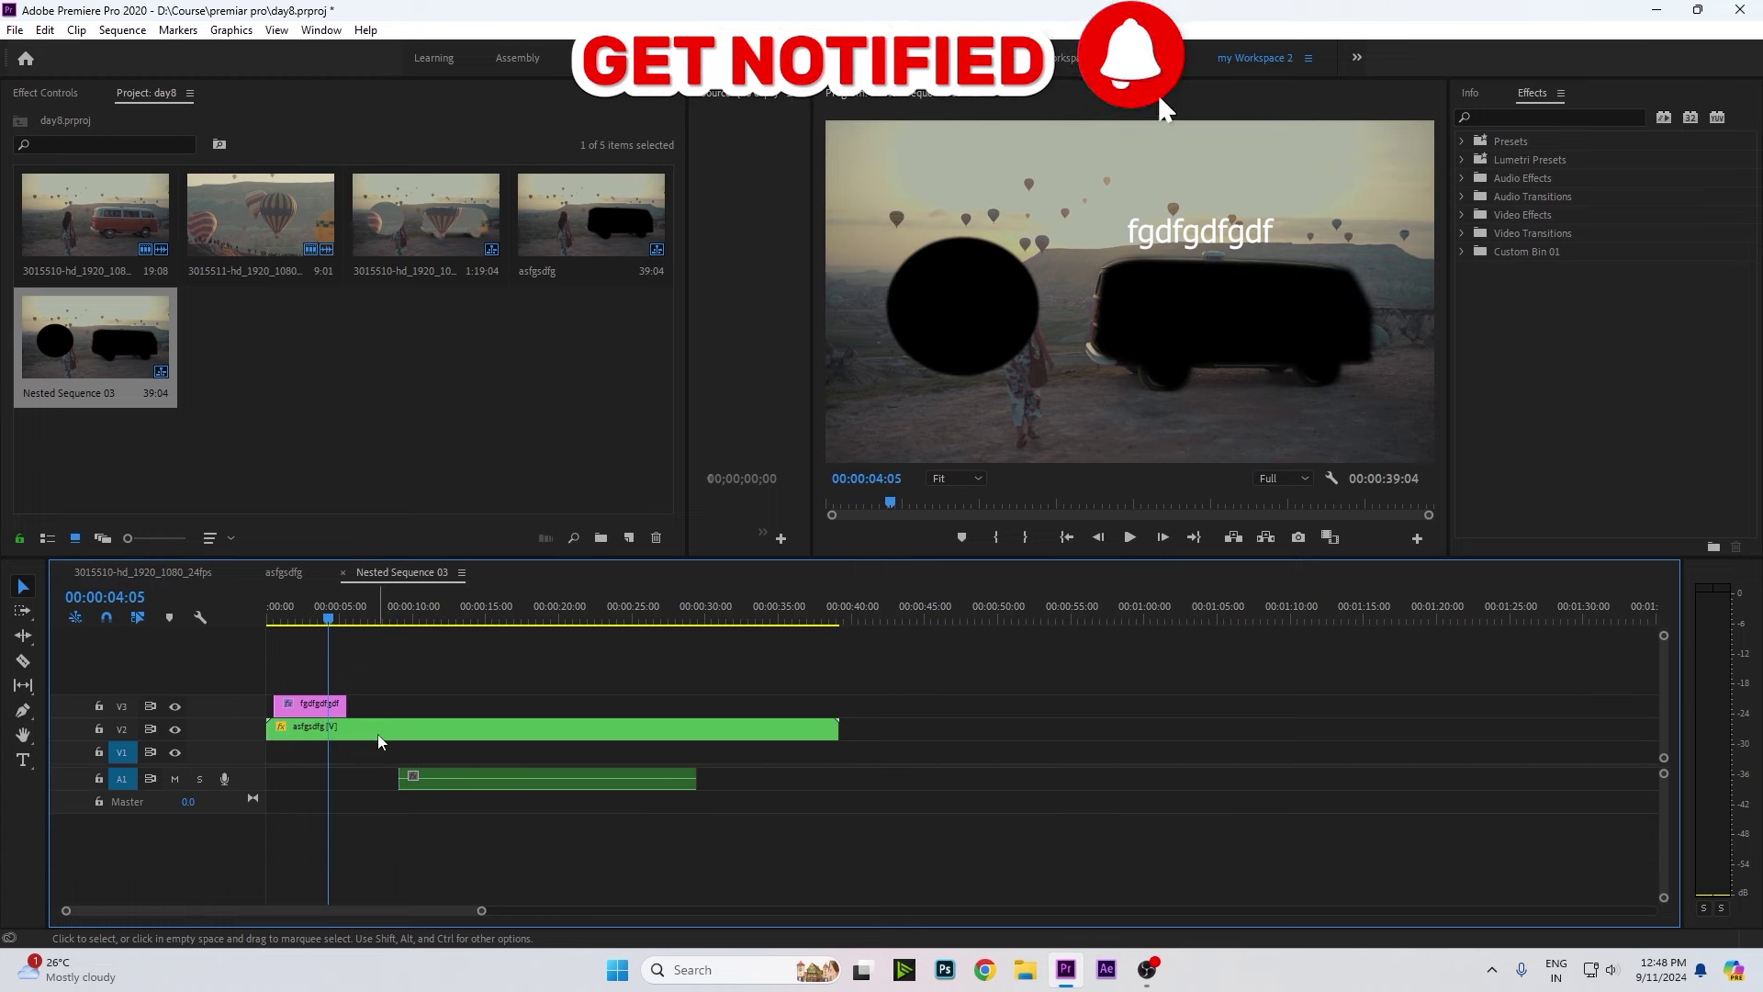
Return to the main sequence and reopen Nested Sequence 03.
{"action": "left_click", "coordinate": [377, 732]}
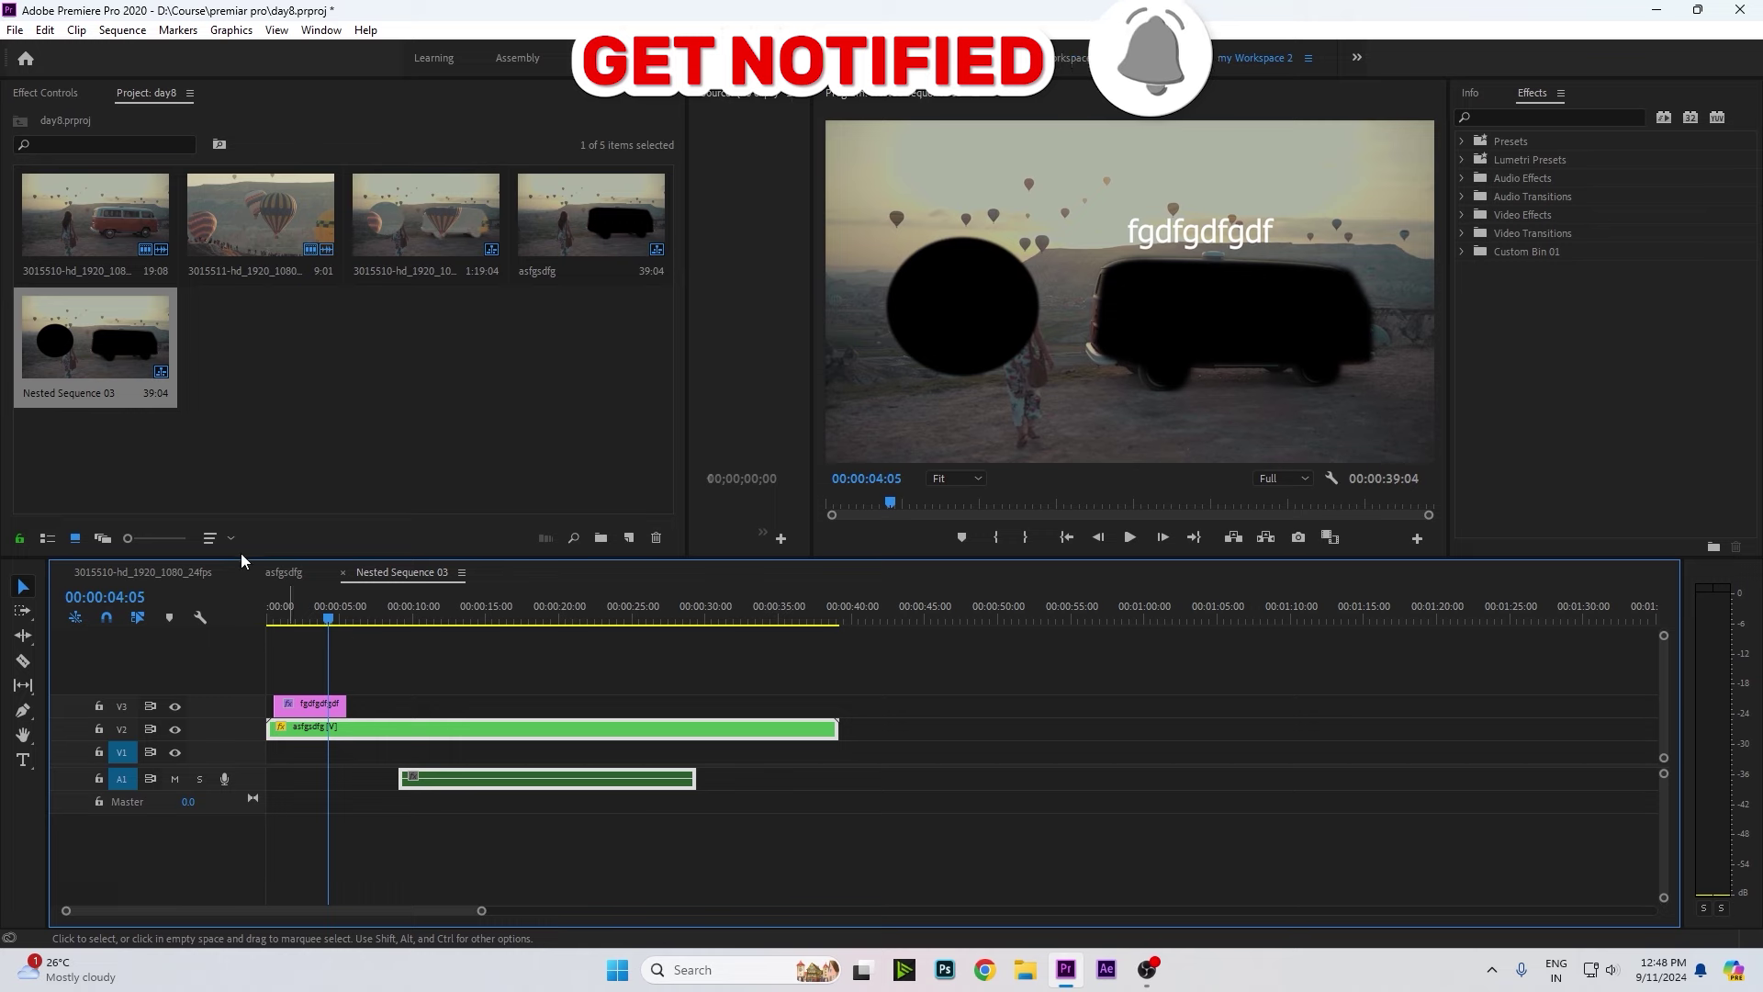
{"action": "left_click", "coordinate": [284, 571]}
{"action": "left_click", "coordinate": [143, 571]}
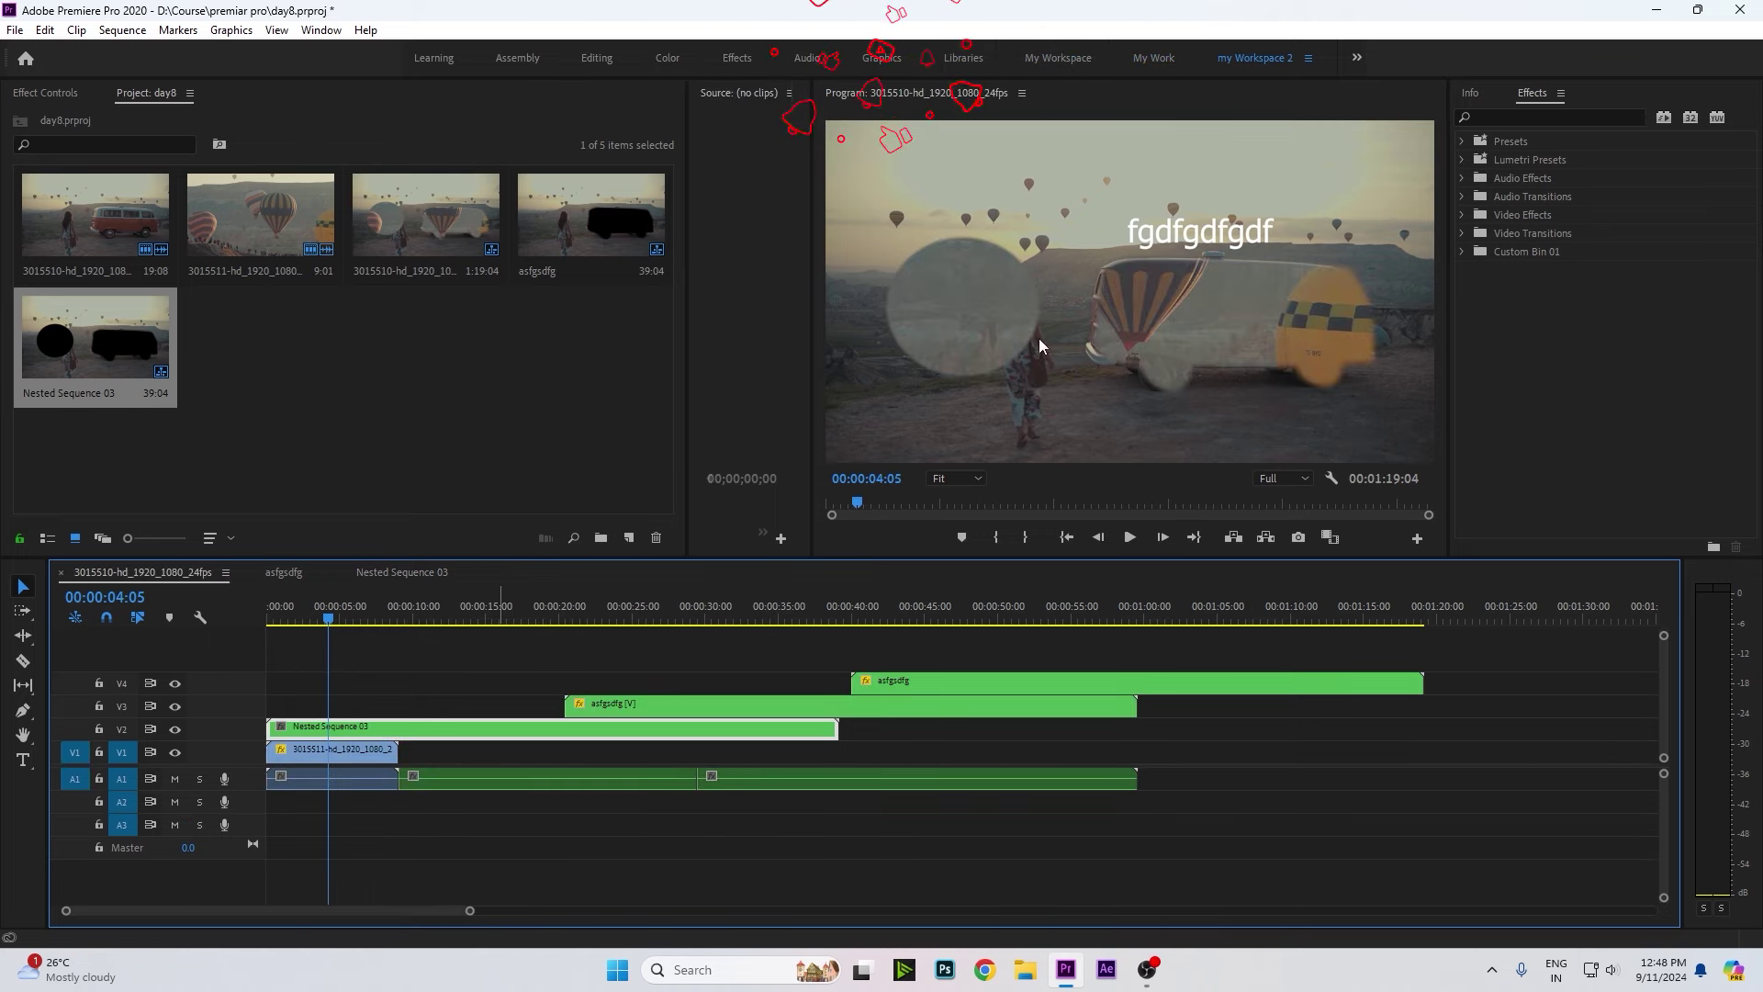
{"action": "double_click", "coordinate": [389, 732]}
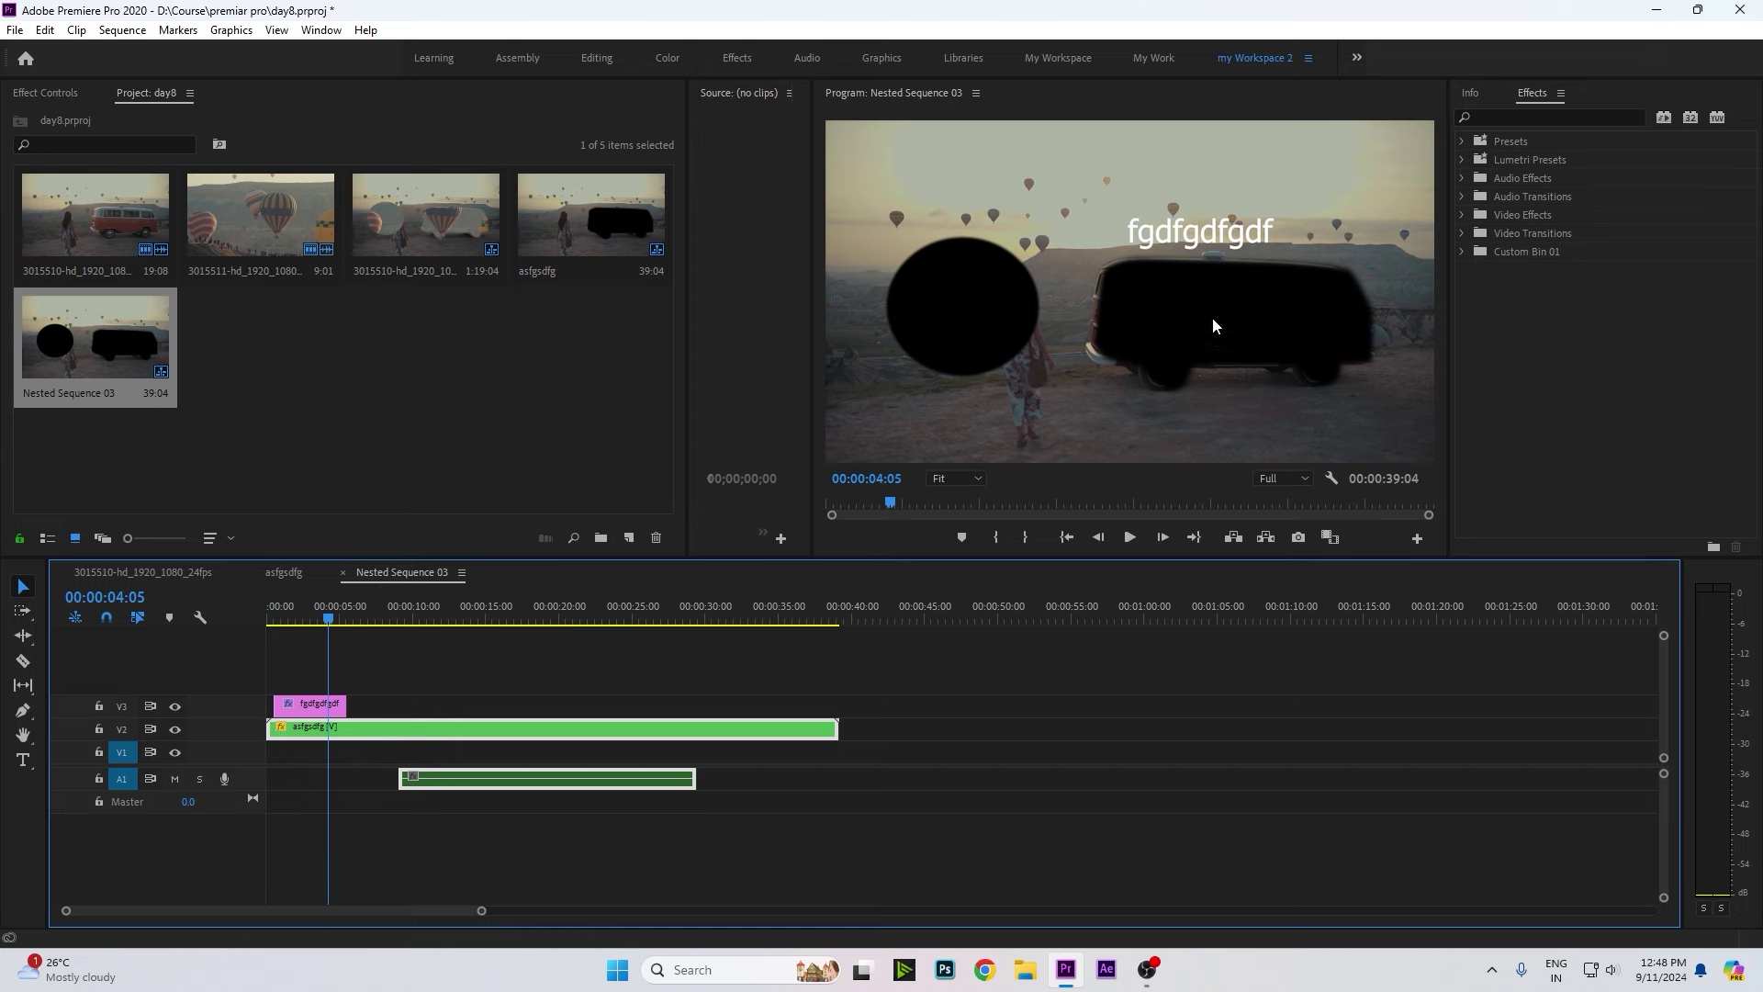
Drag the fgdfgdfgdf title higher and left, then select the upper-track clips in the main sequence.
{"action": "left_click", "coordinate": [1182, 243]}
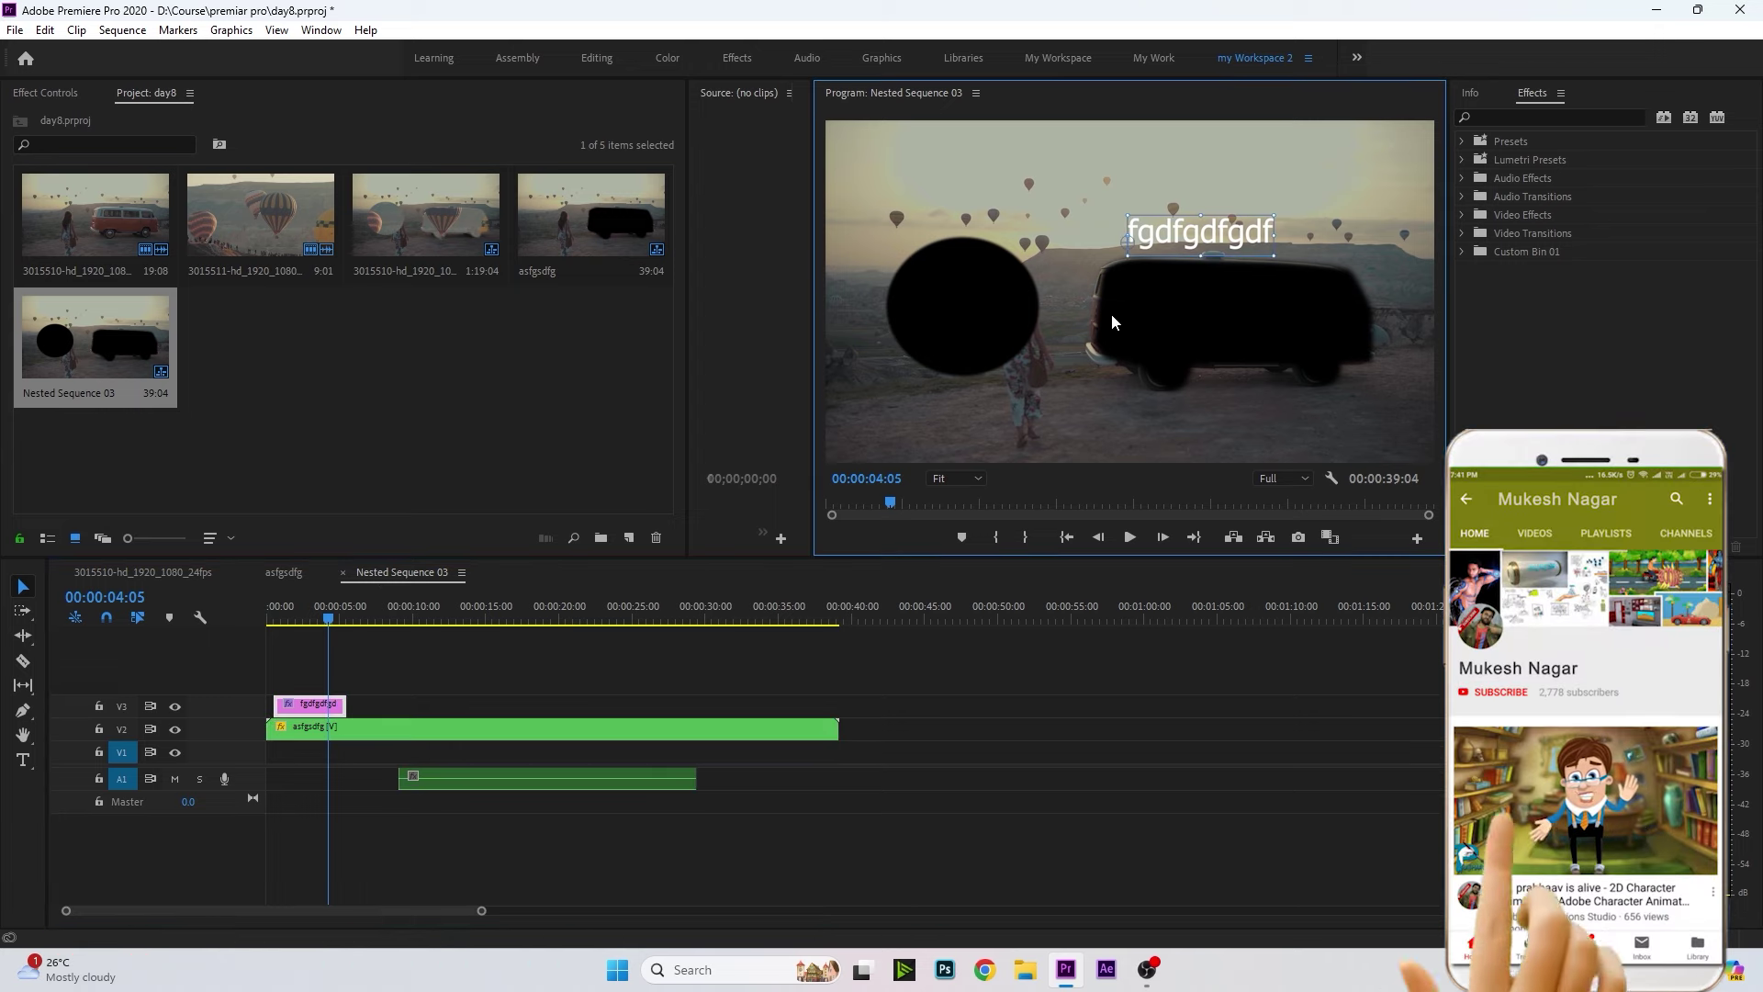
{"action": "left_click_drag", "start_coordinate": [1178, 238], "coordinate": [1107, 180]}
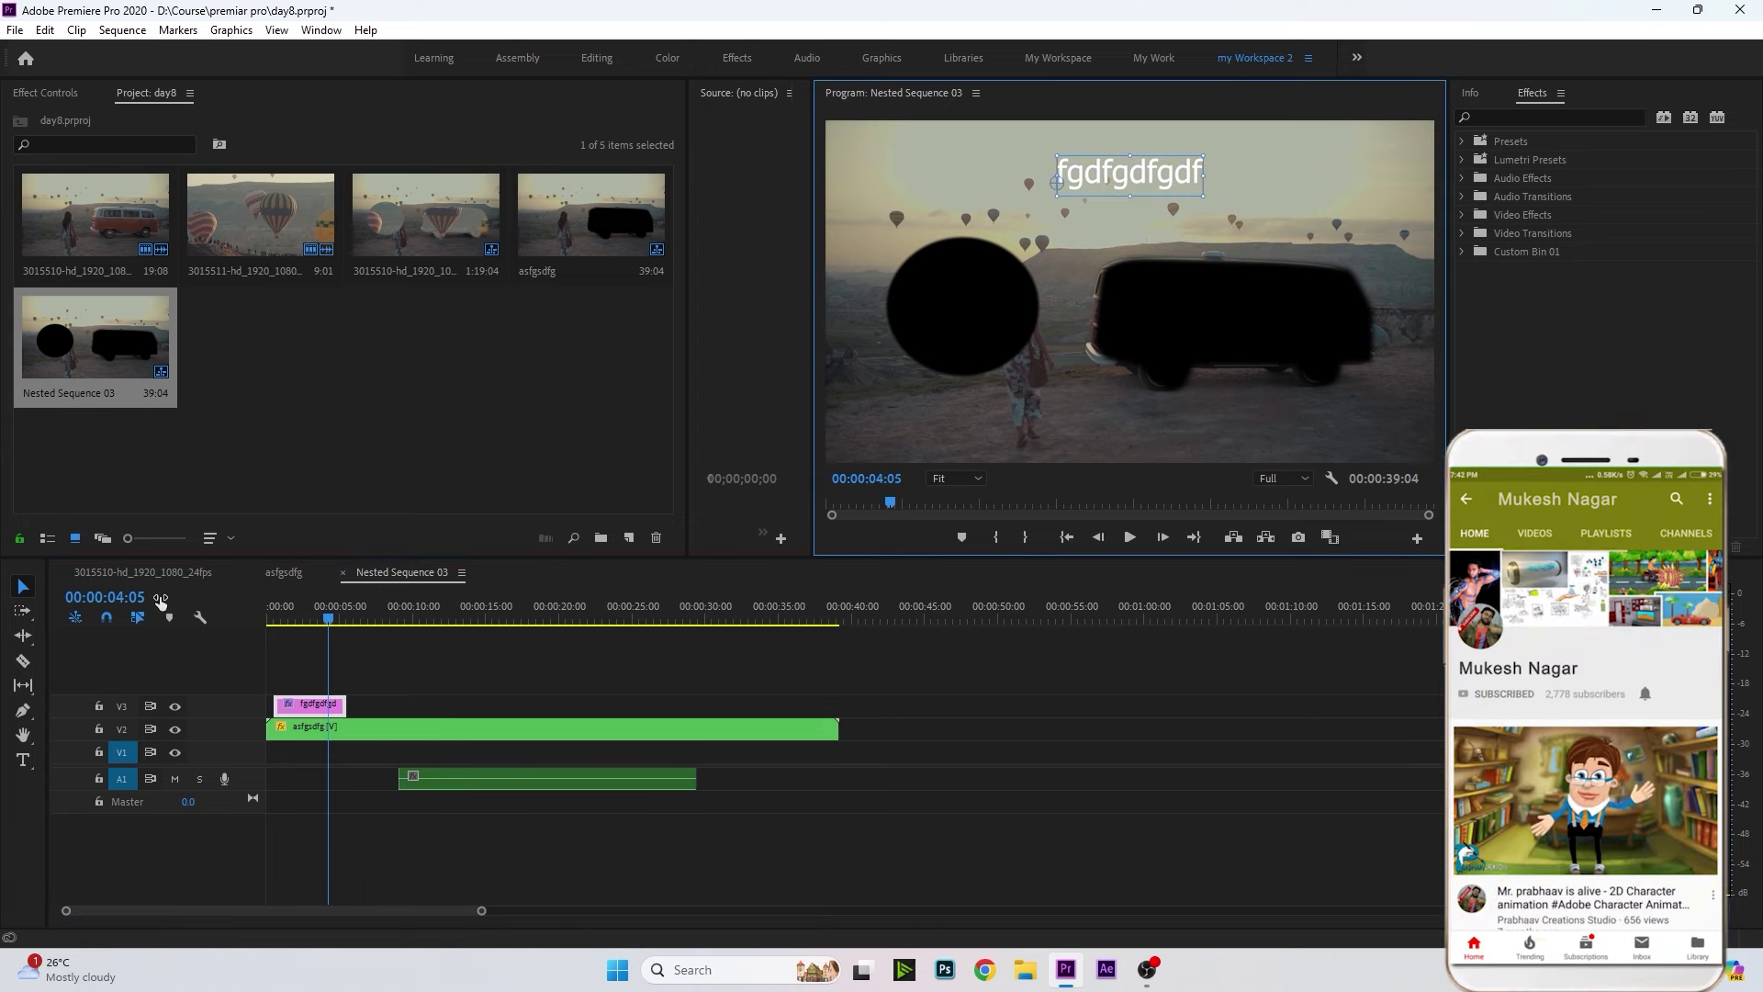
{"action": "left_click", "coordinate": [291, 569]}
{"action": "left_click", "coordinate": [143, 571]}
{"action": "left_click_drag", "start_coordinate": [578, 658], "coordinate": [927, 705]}
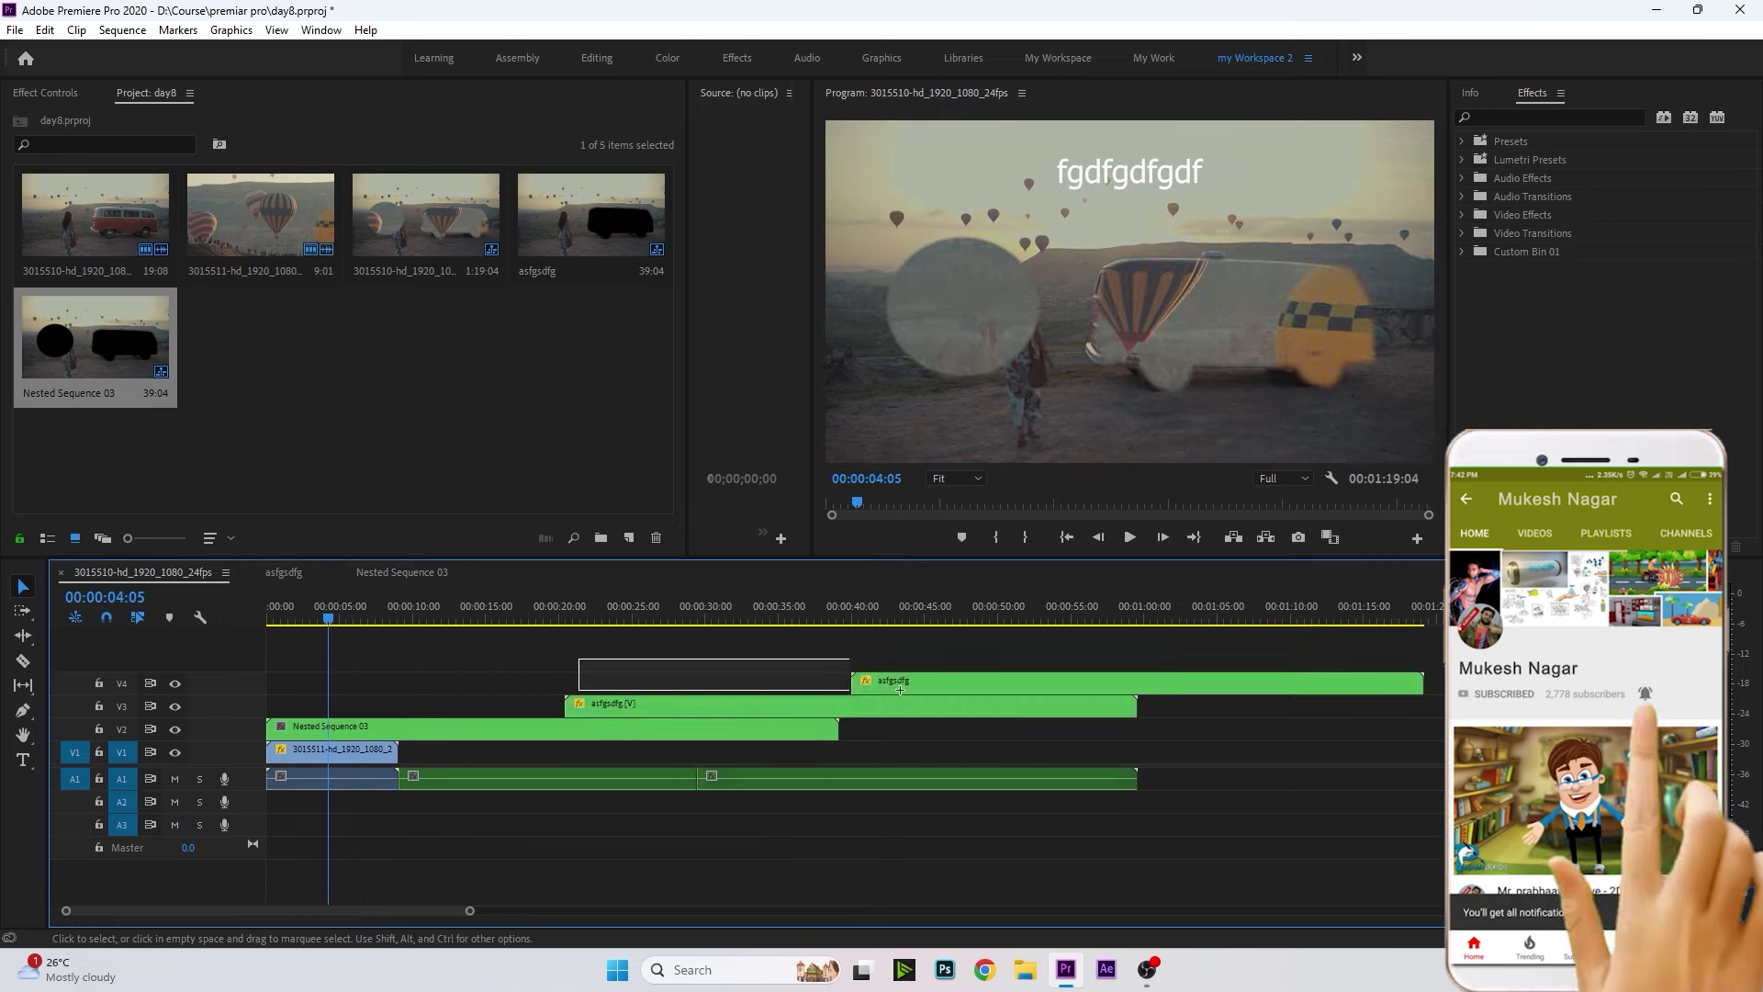
Delete the old asfgsdfg copies, duplicate Nested Sequence 03 onto V3 at about 32s, and preview.
{"action": "key", "text": "Delete"}
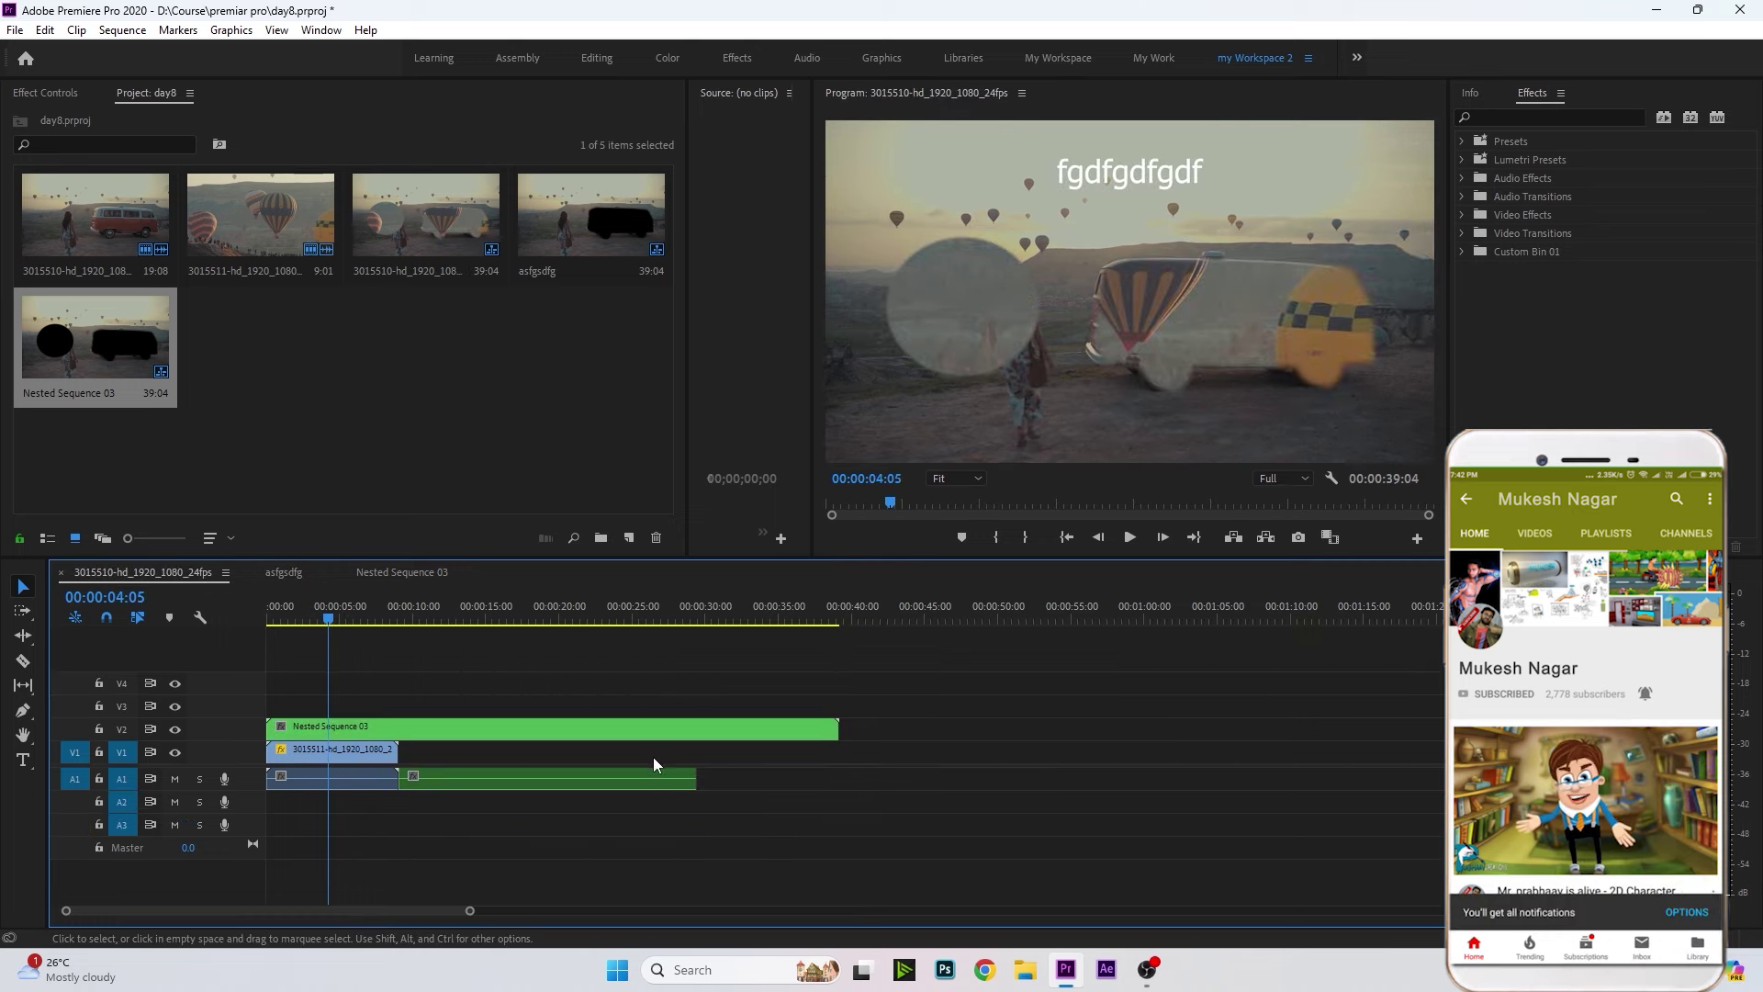
{"action": "left_click", "coordinate": [594, 734]}
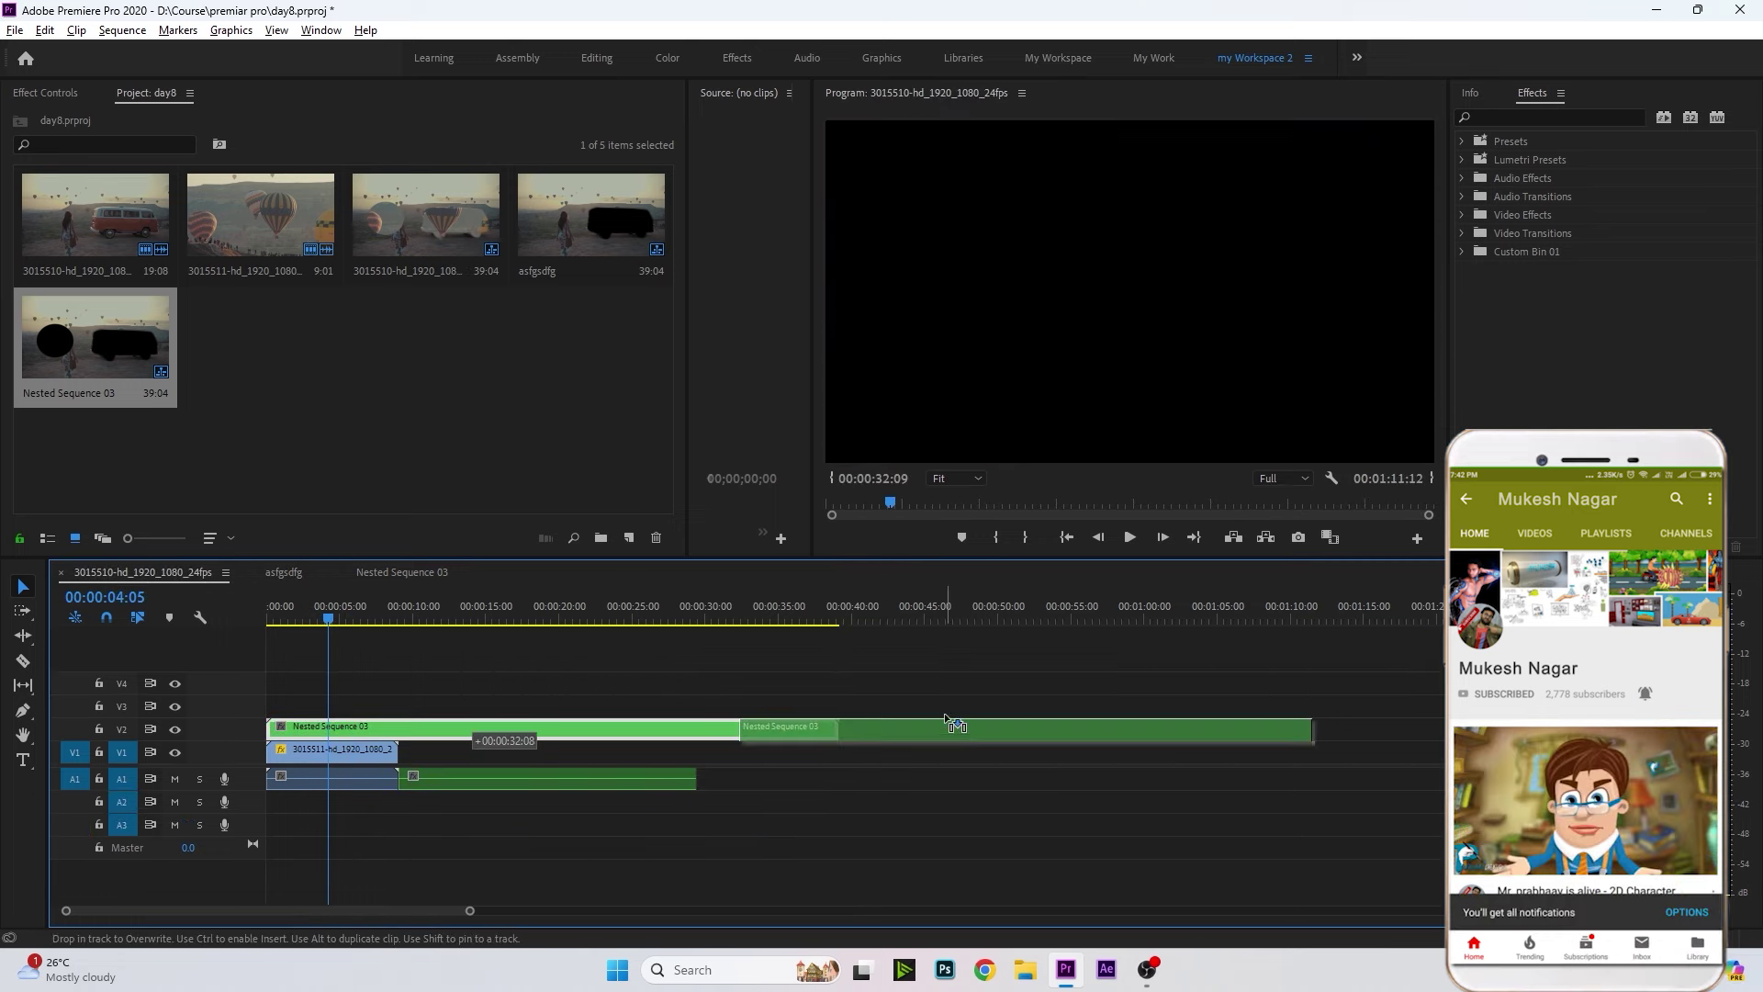
{"action": "left_click_drag", "start_coordinate": [478, 728], "coordinate": [1293, 693], "text": "alt"}
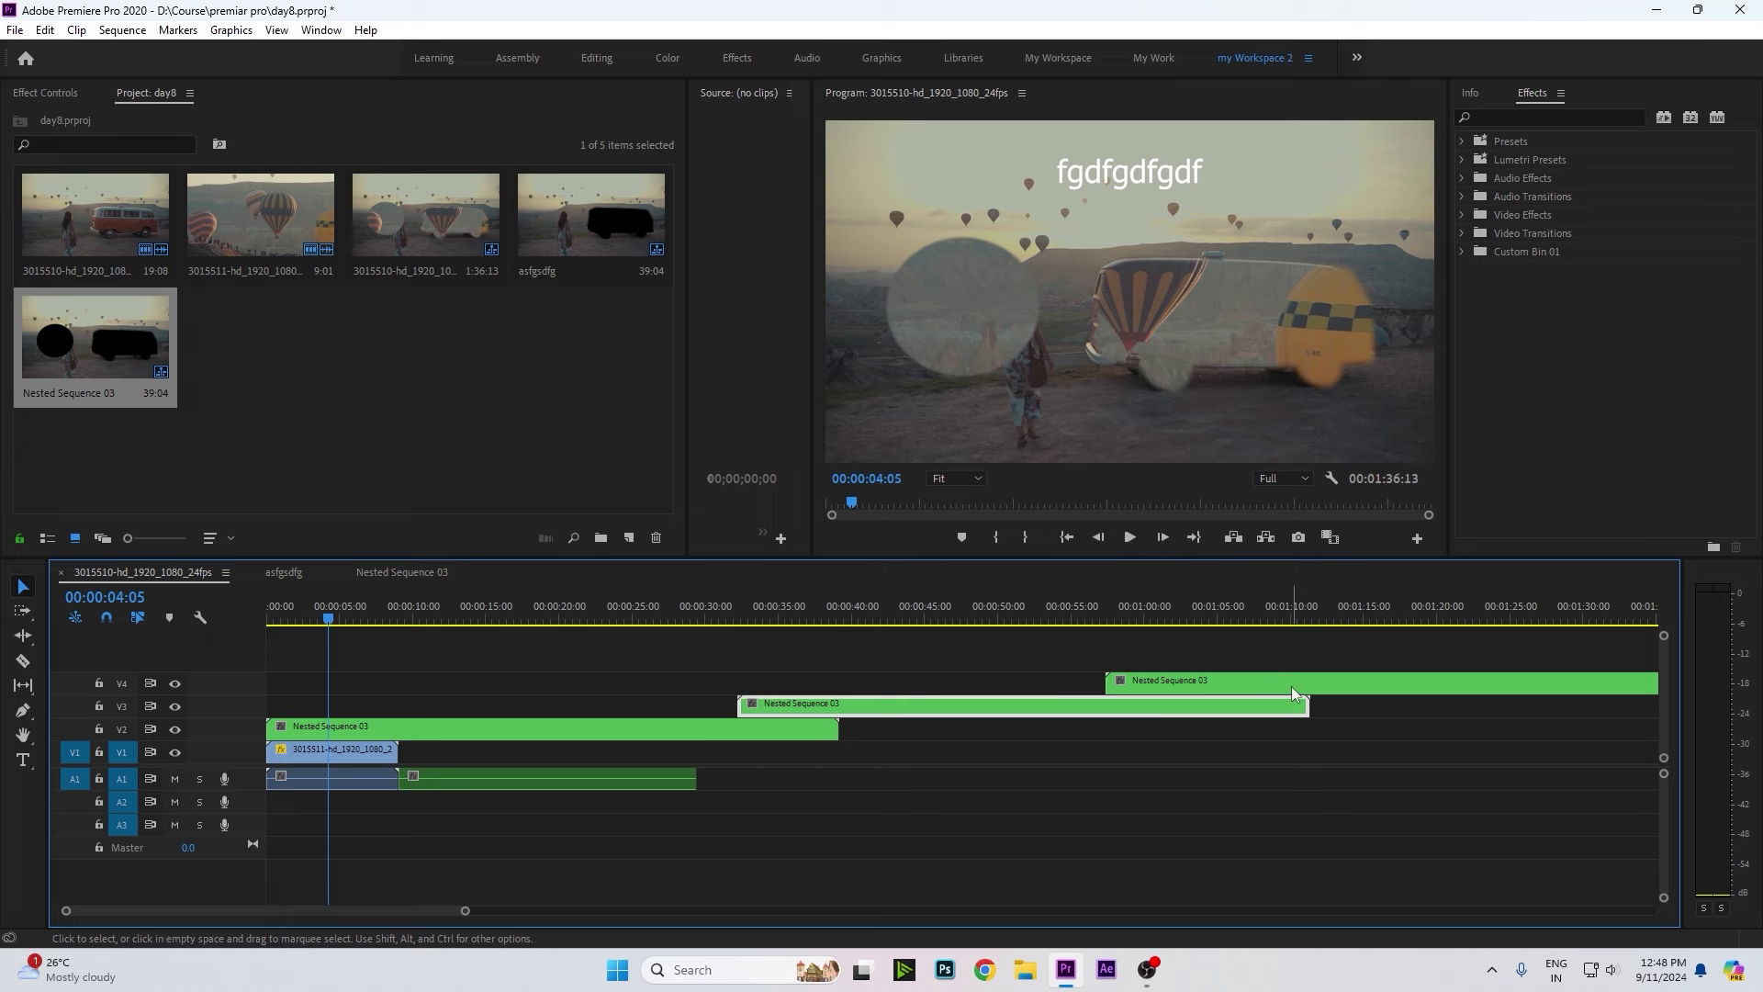
{"action": "left_click", "coordinate": [459, 778]}
{"action": "mouse_move", "coordinate": [337, 631]}
{"action": "left_mouse_down"}
{"action": "mouse_move", "coordinate": [935, 664]}
{"action": "mouse_move", "coordinate": [163, 678]}
{"action": "mouse_move", "coordinate": [1175, 725]}
{"action": "mouse_move", "coordinate": [338, 727]}
{"action": "left_mouse_up"}
{"action": "double_click", "coordinate": [332, 727]}
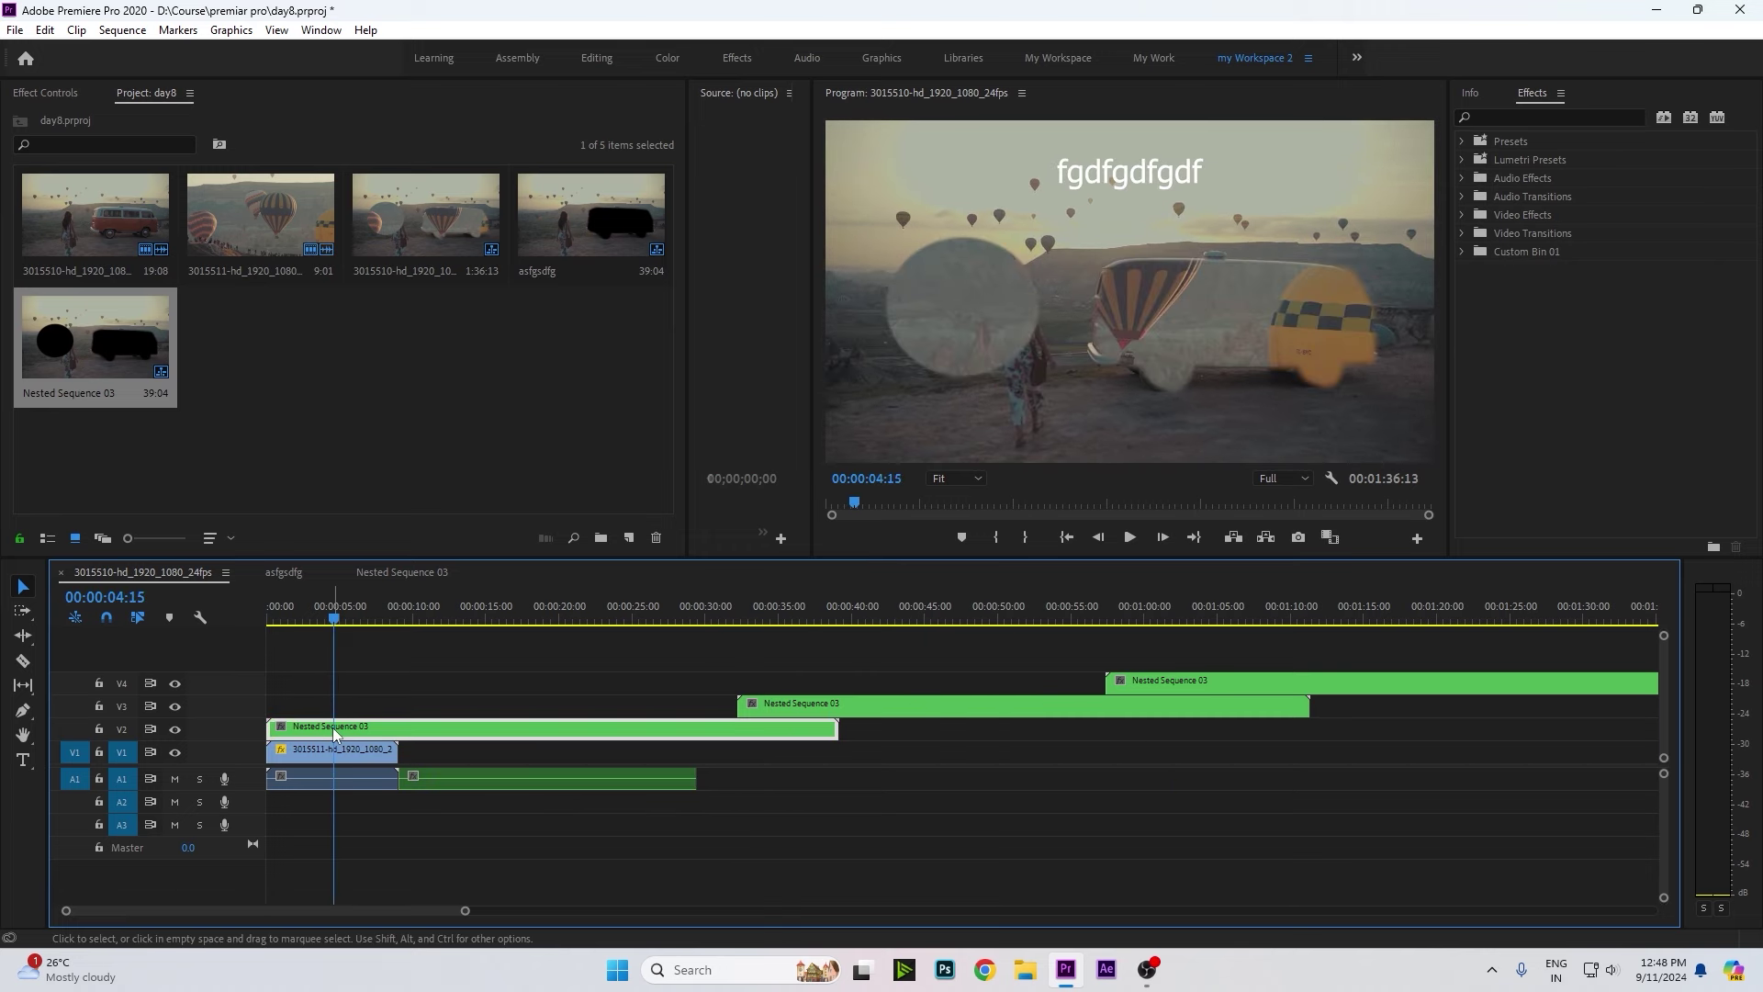
{"action": "left_click", "coordinate": [374, 732]}
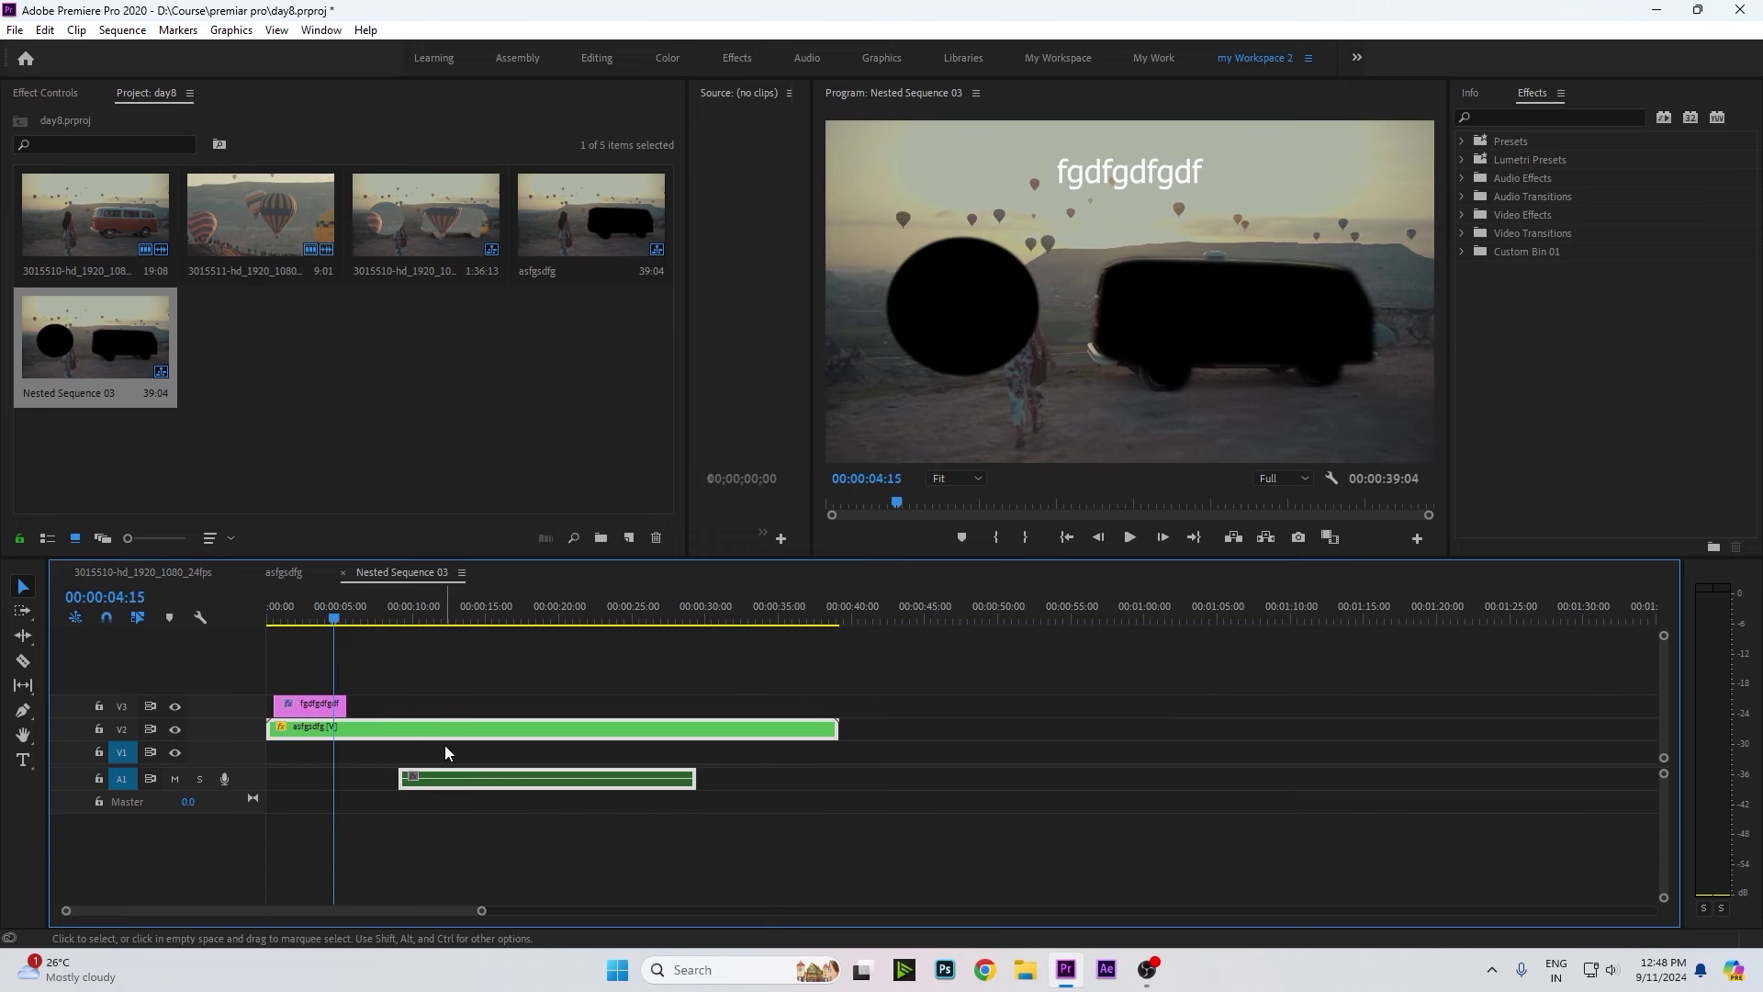
{"action": "left_click", "coordinate": [335, 711]}
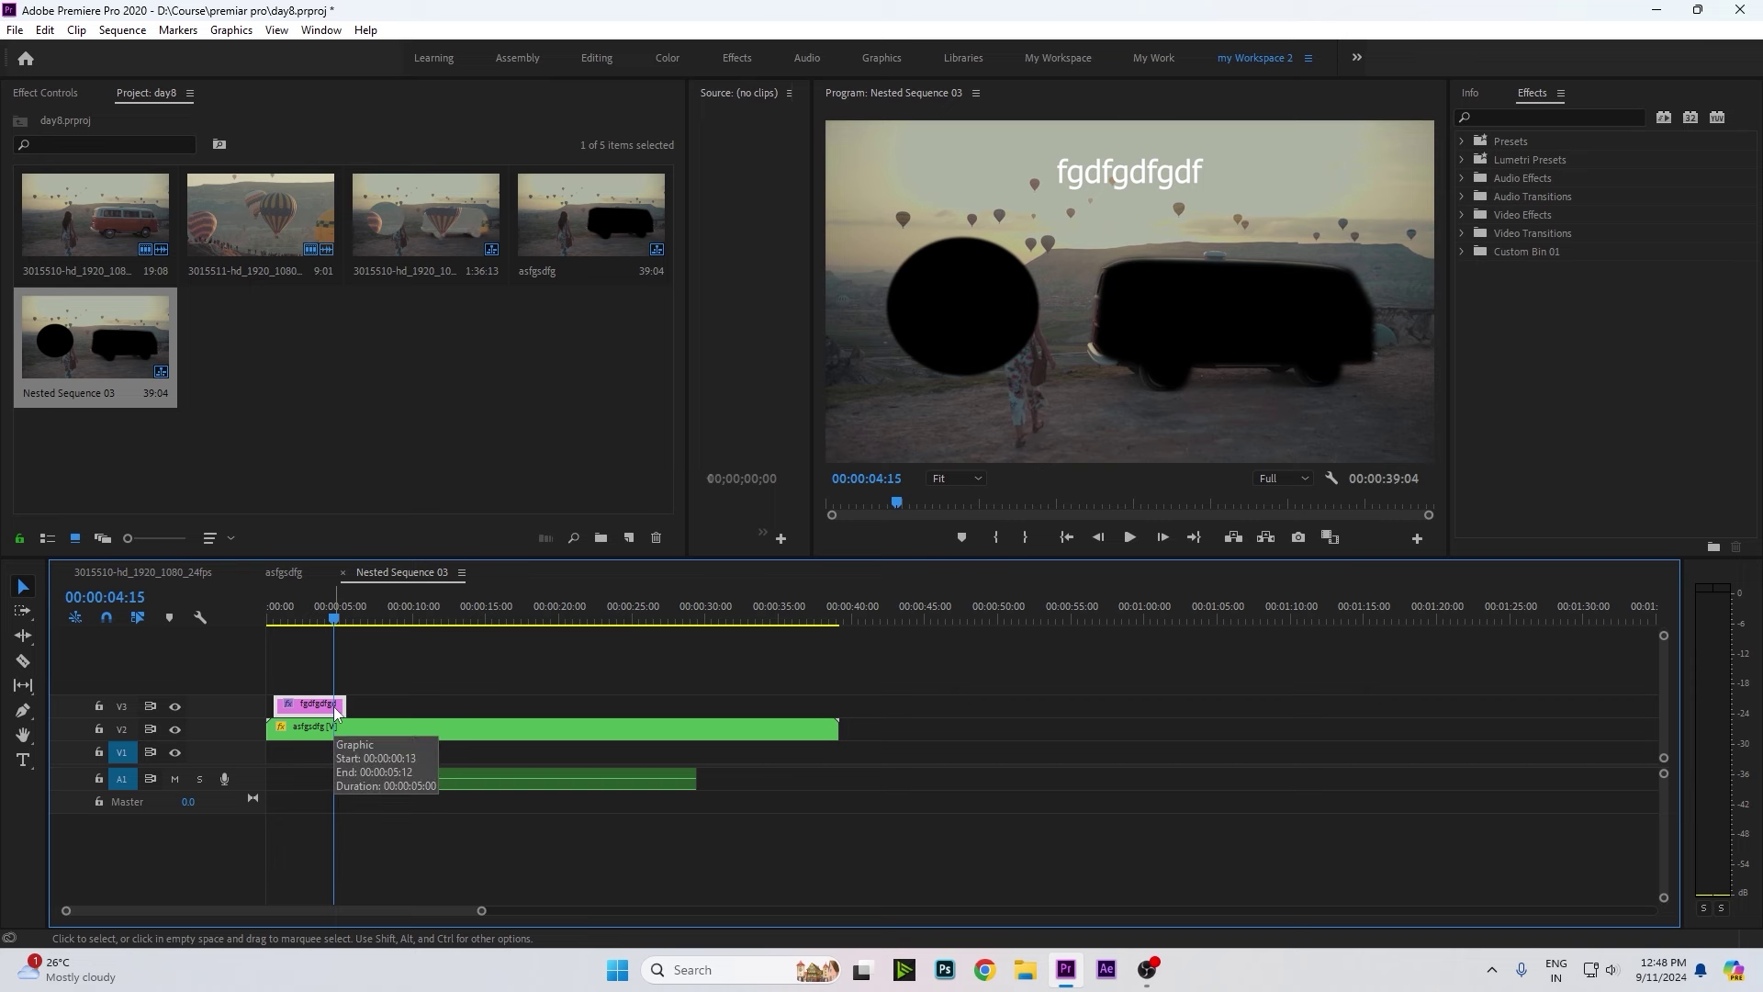
{"action": "left_click", "coordinate": [341, 734]}
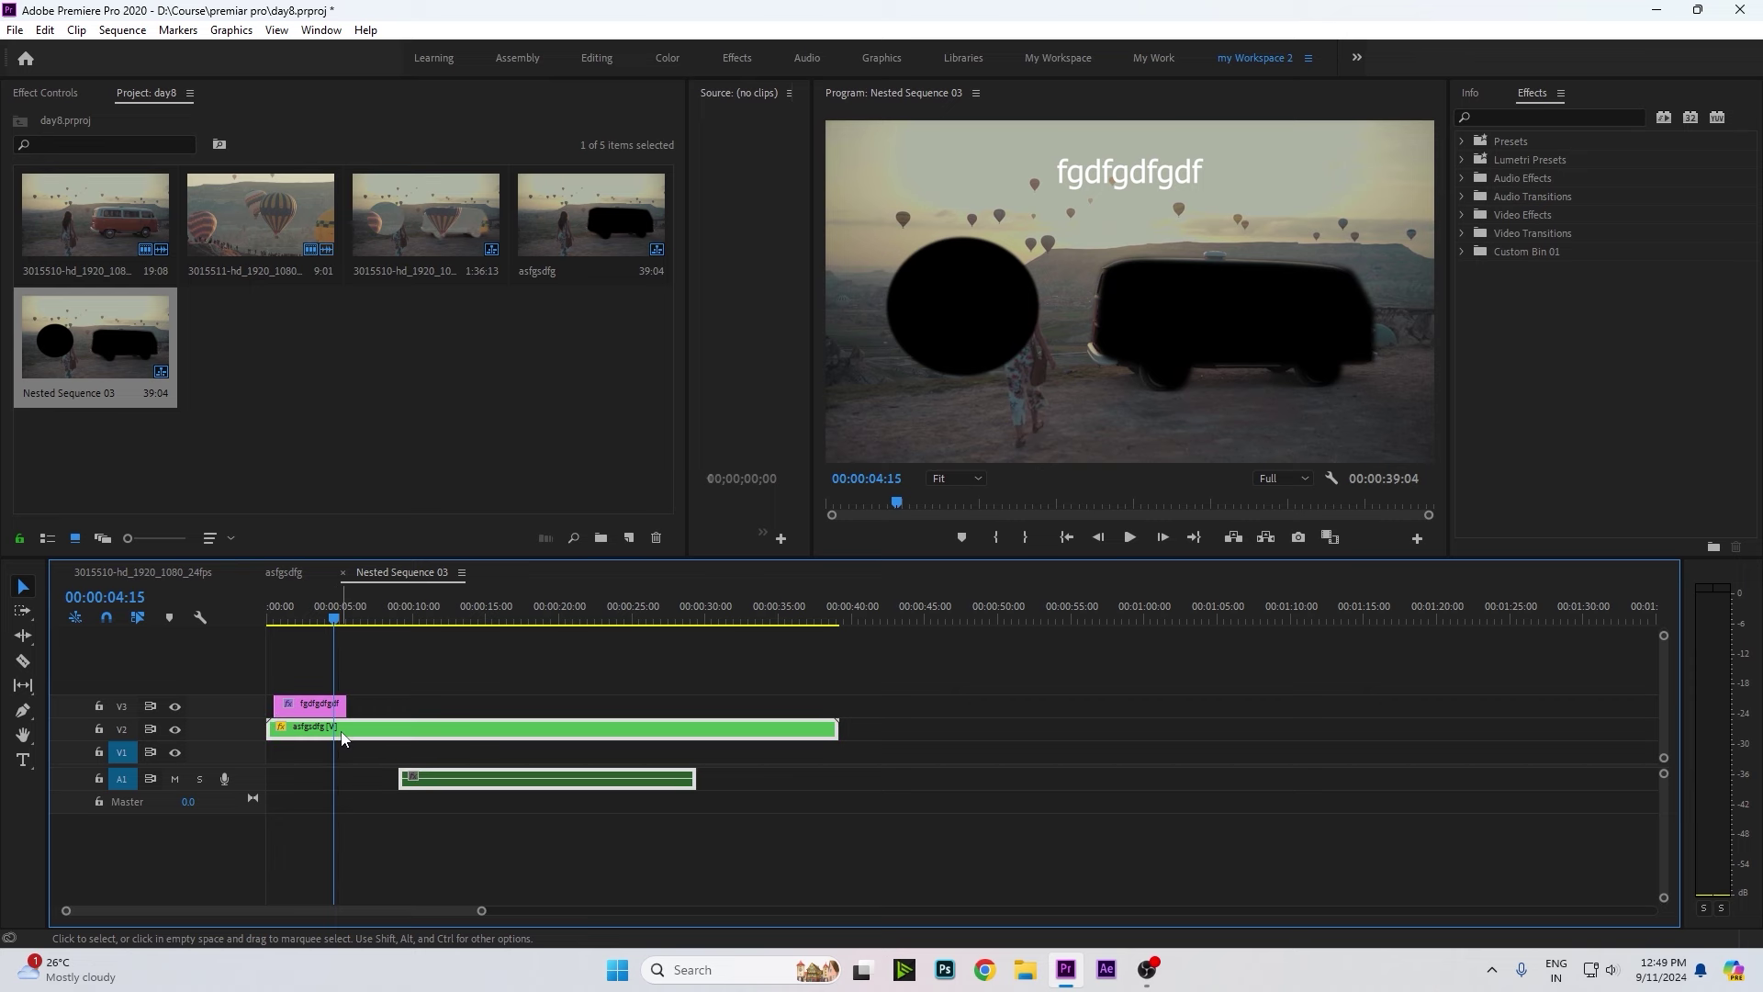
{"action": "double_click", "coordinate": [342, 730]}
{"action": "left_click", "coordinate": [386, 626]}
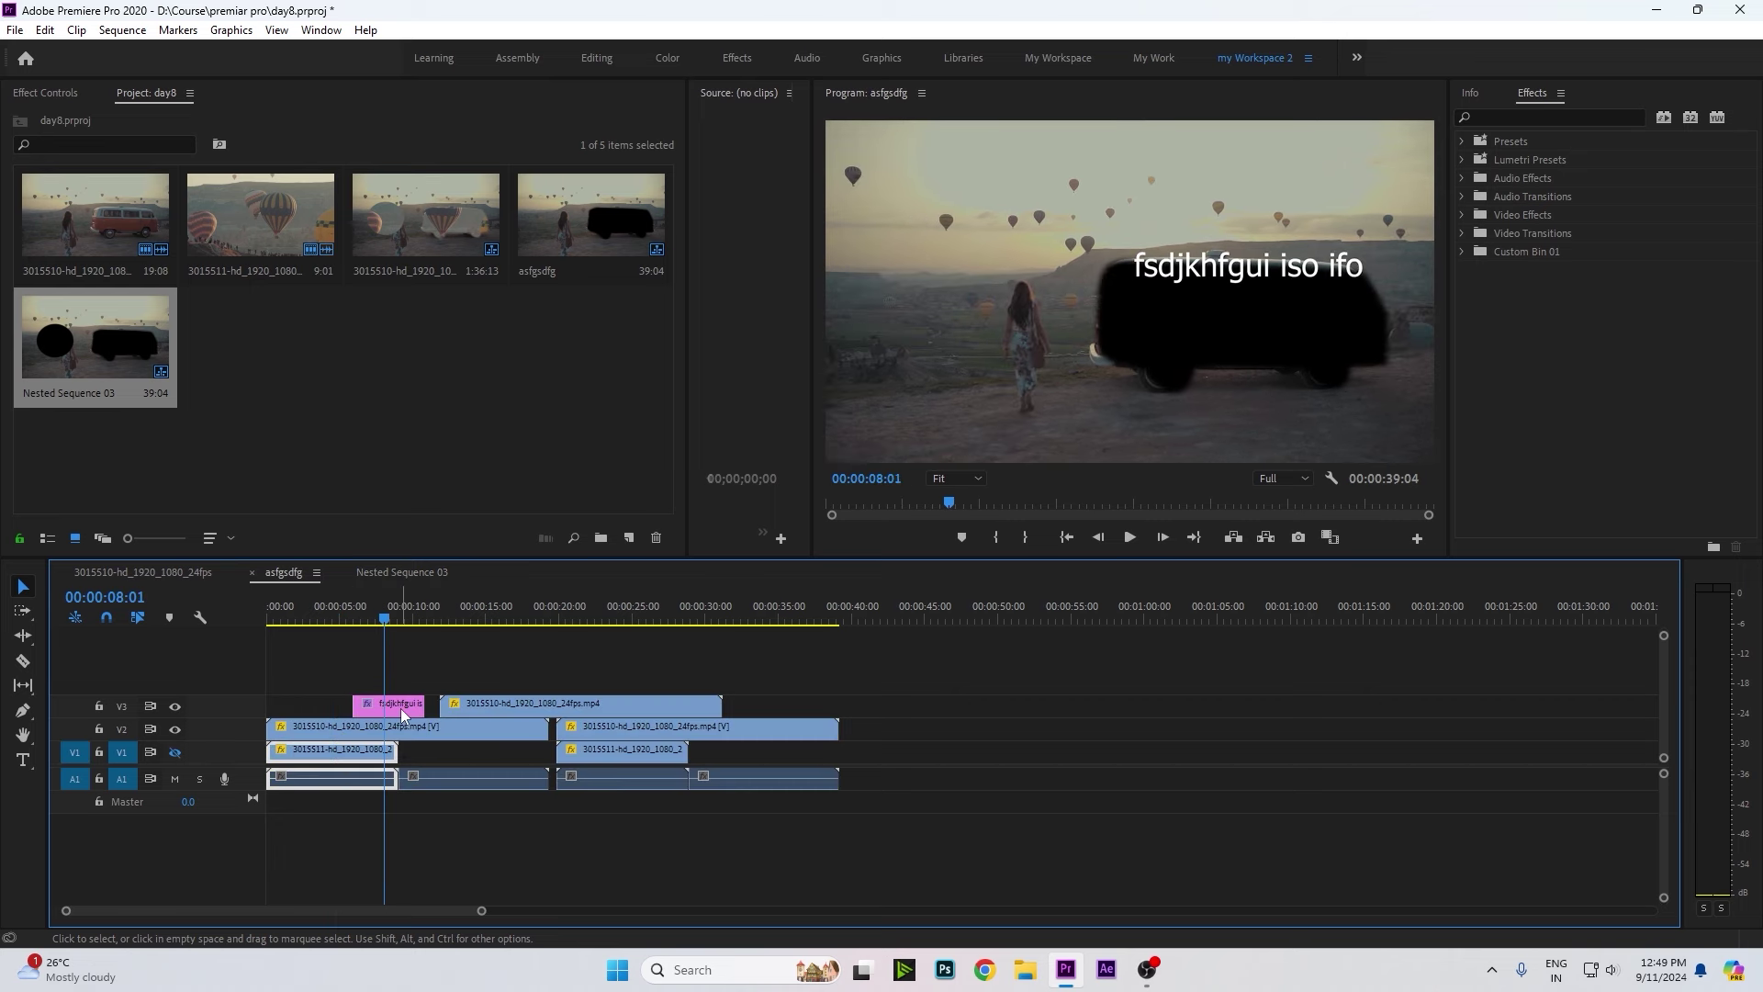
{"action": "left_click_drag", "start_coordinate": [387, 703], "coordinate": [417, 677]}
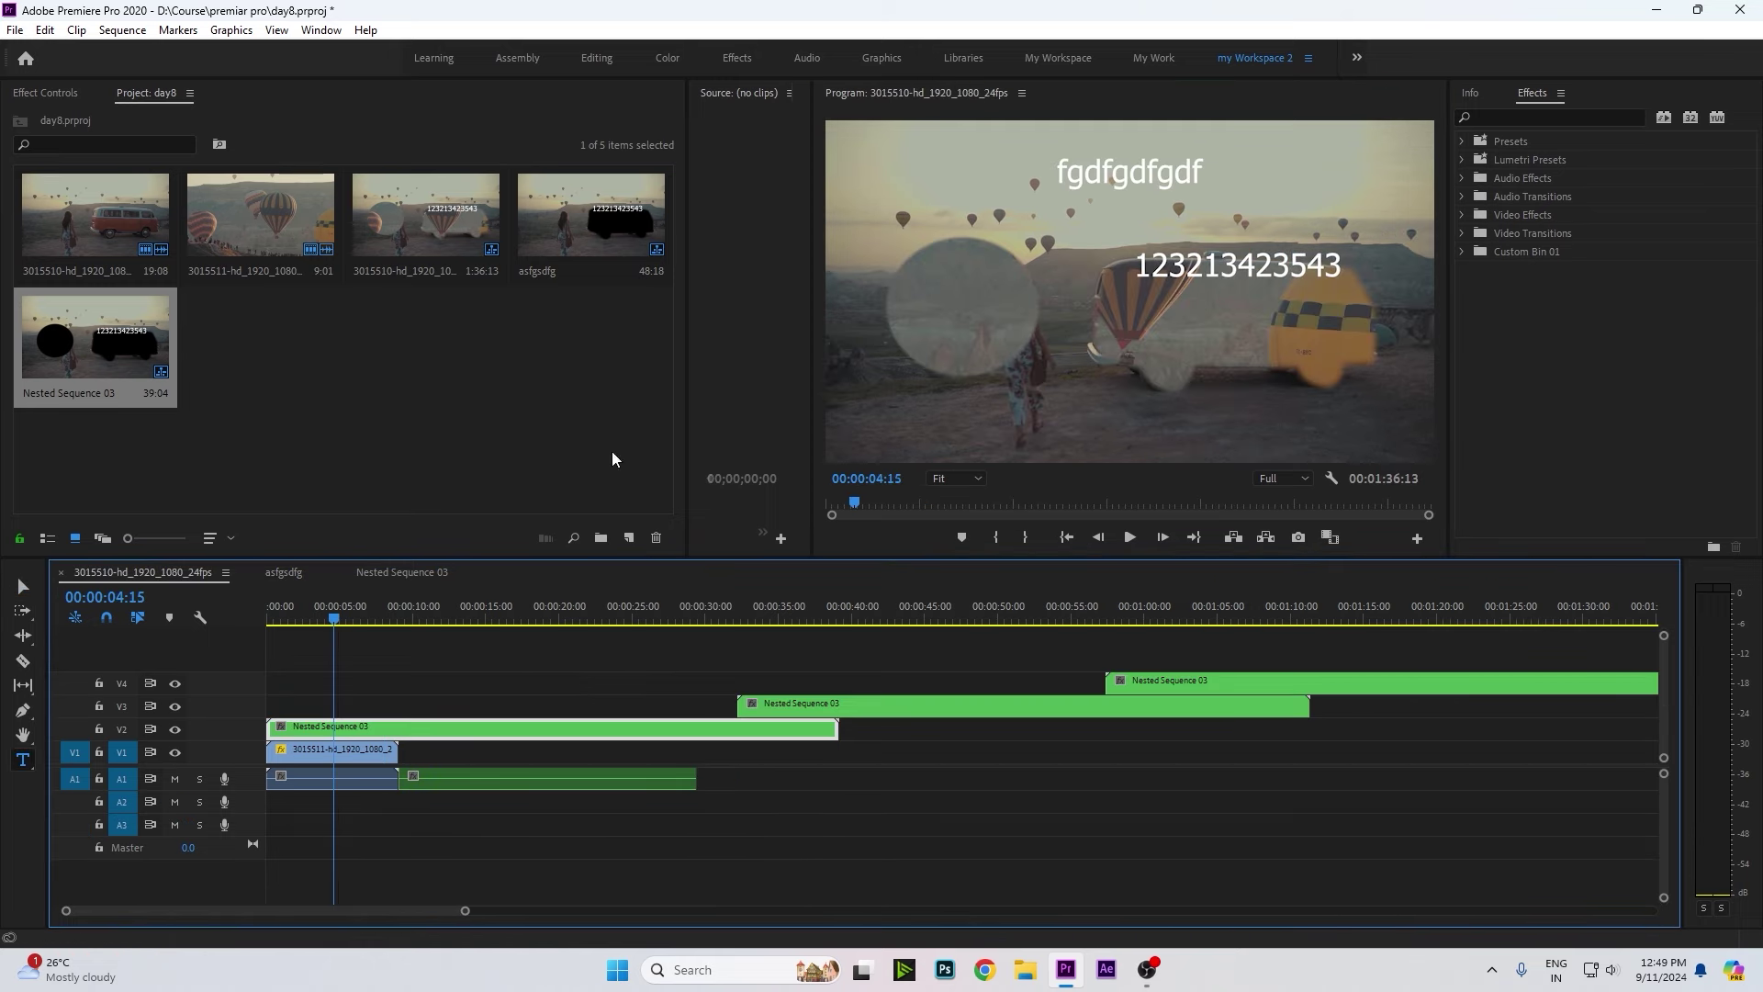
{"action": "left_click", "coordinate": [334, 624]}
{"action": "mouse_move", "coordinate": [336, 620]}
{"action": "left_mouse_down"}
{"action": "mouse_move", "coordinate": [820, 677]}
{"action": "mouse_move", "coordinate": [581, 799]}
{"action": "left_mouse_up"}
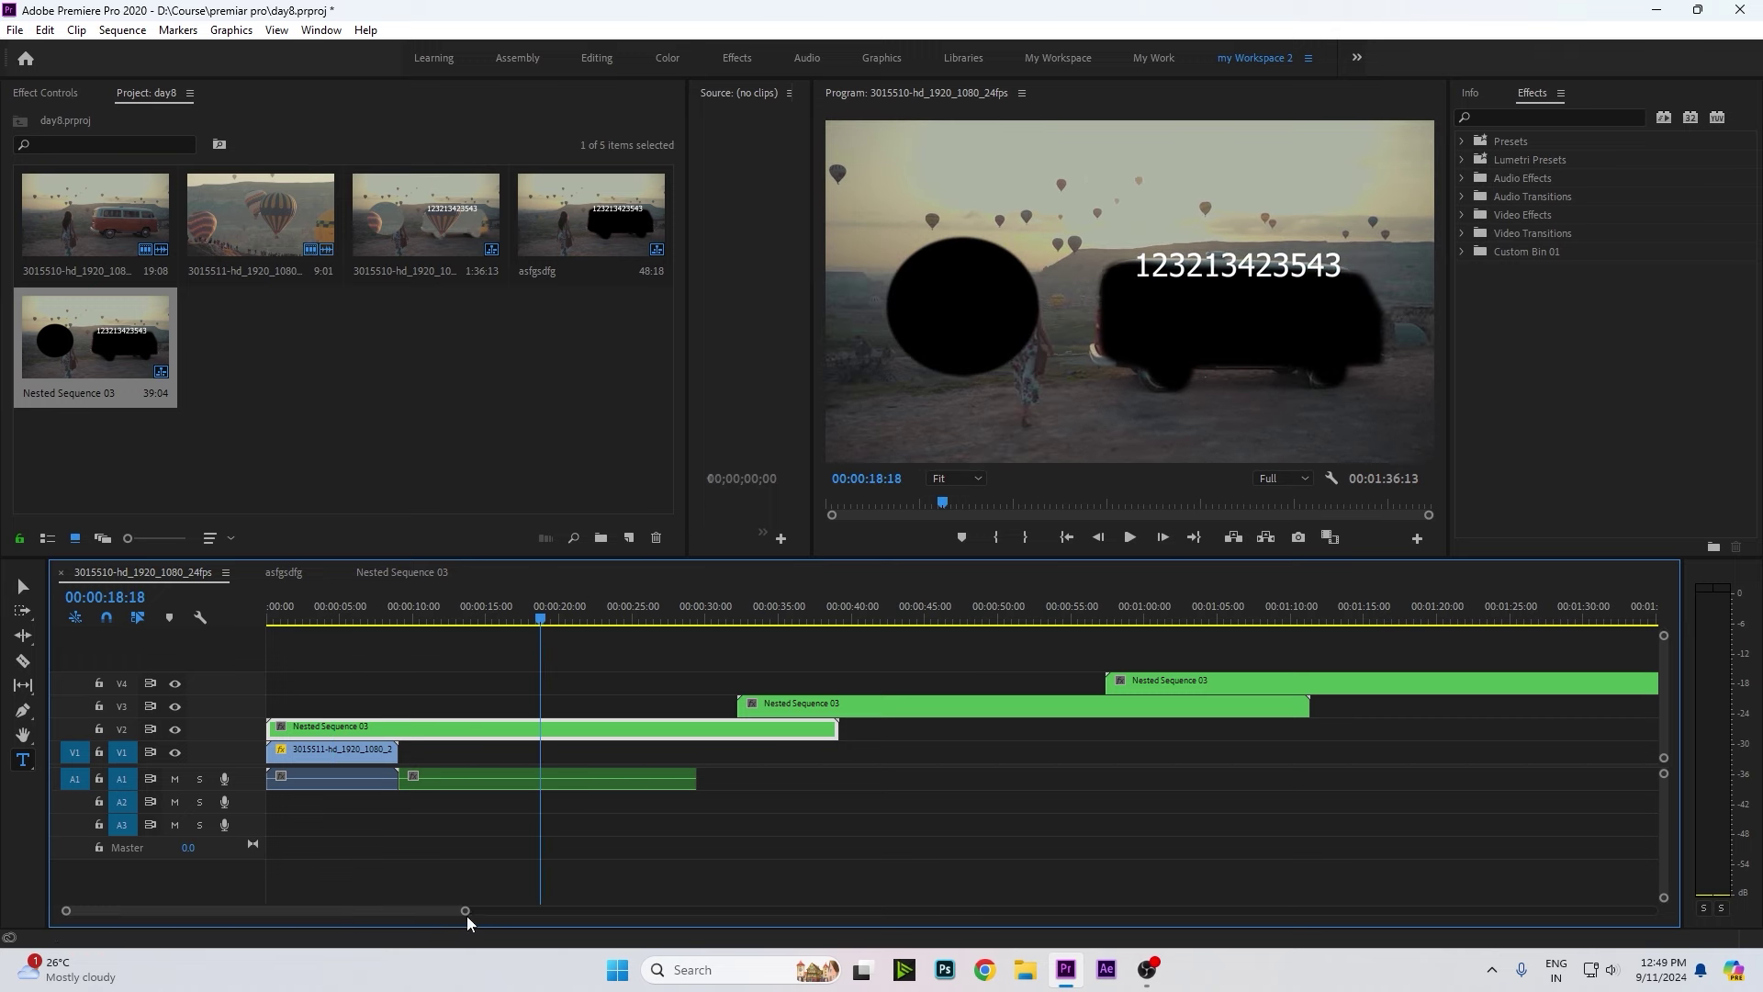
{"action": "mouse_move", "coordinate": [465, 910]}
{"action": "left_mouse_down"}
{"action": "mouse_move", "coordinate": [658, 910]}
{"action": "mouse_move", "coordinate": [540, 910]}
{"action": "left_mouse_up"}
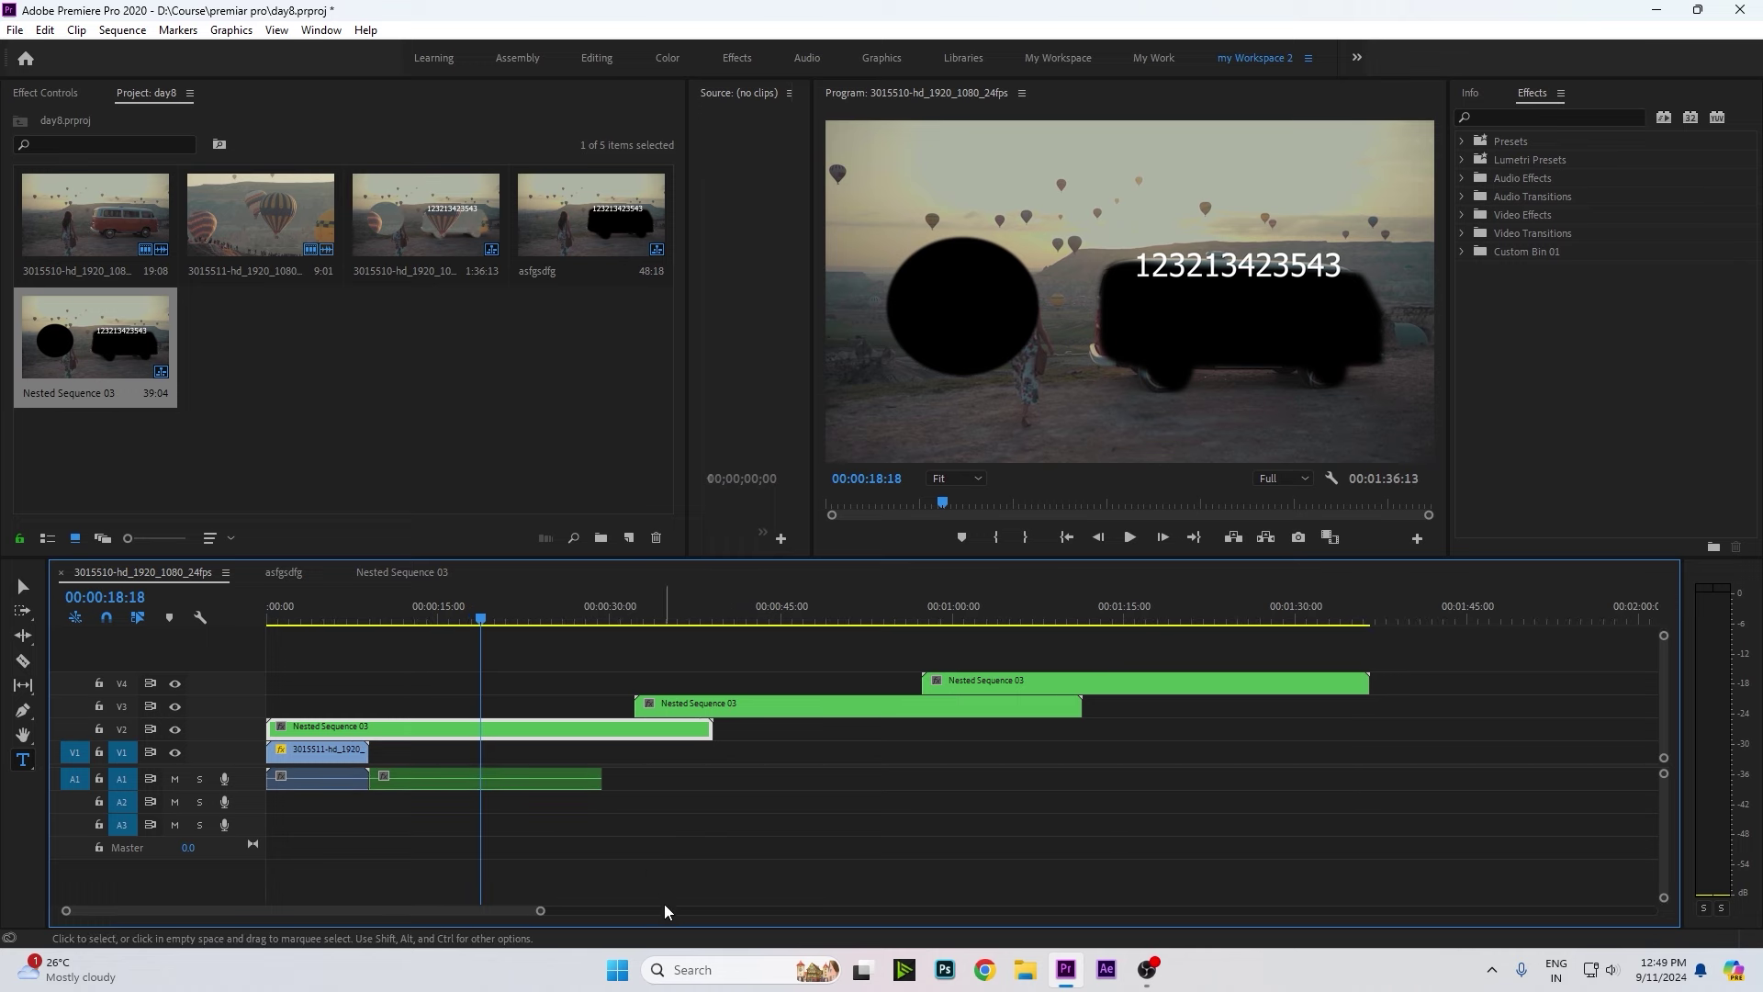
{"action": "left_click", "coordinate": [281, 570]}
{"action": "left_click", "coordinate": [390, 570]}
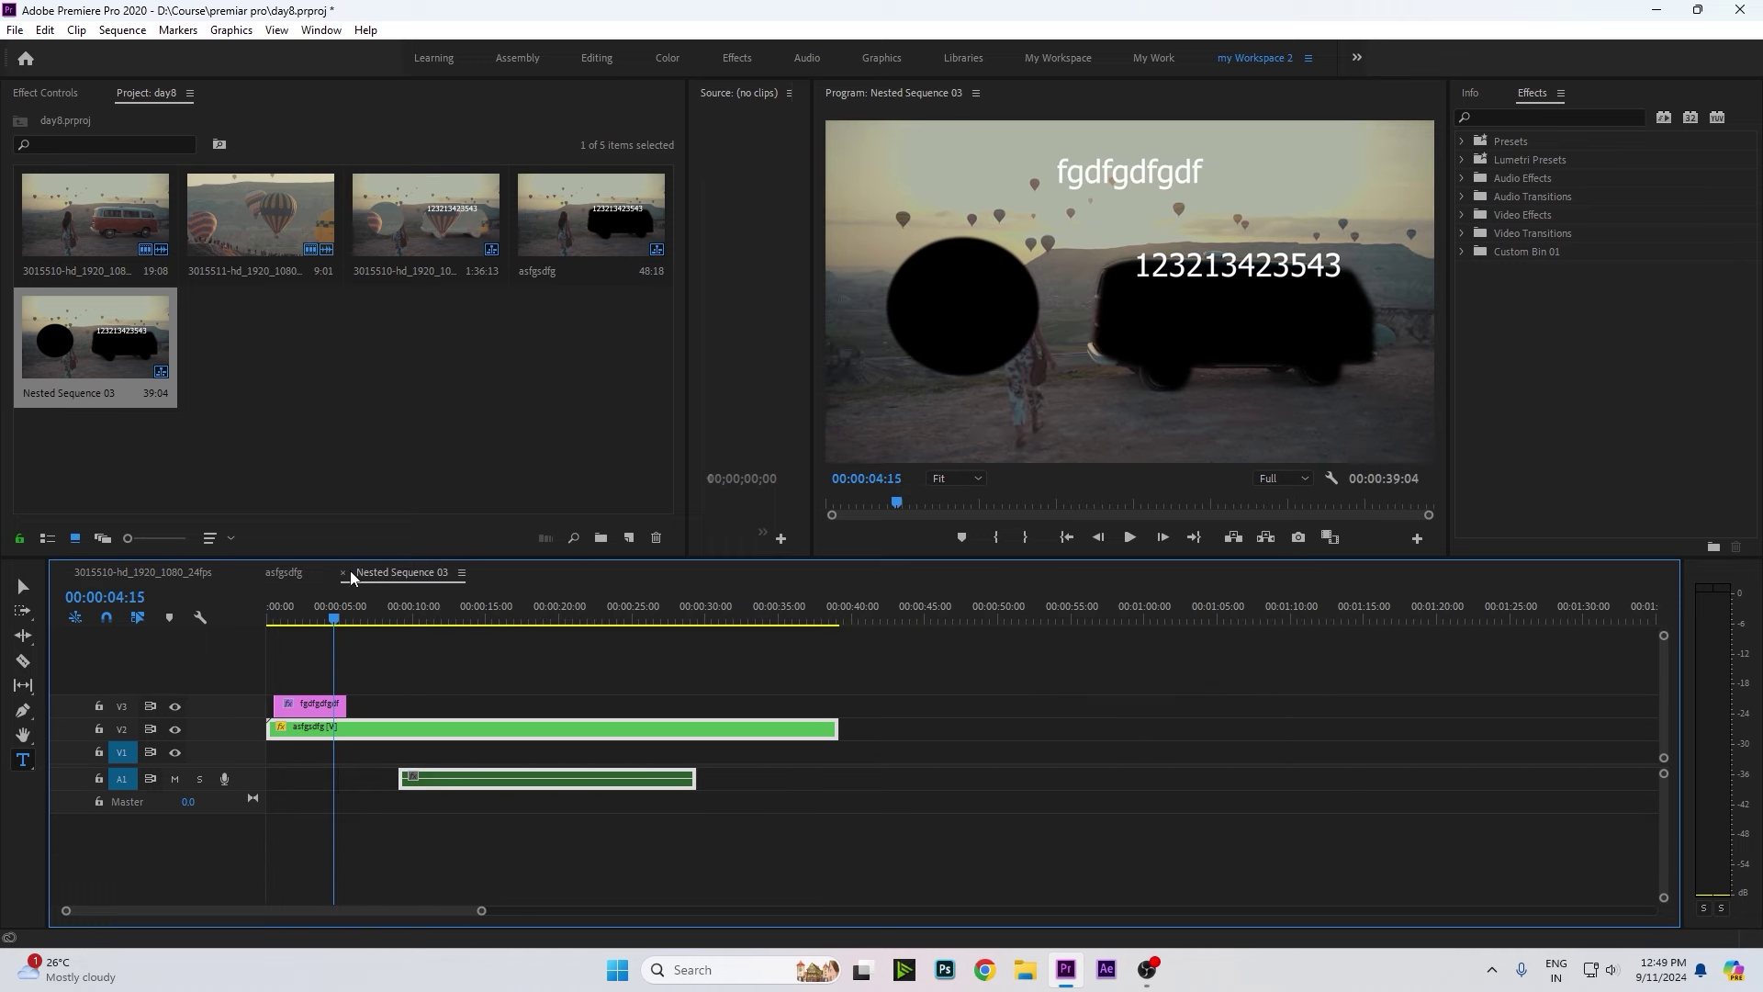
{"action": "left_click", "coordinate": [176, 580]}
{"action": "left_click", "coordinate": [275, 573]}
{"action": "left_click", "coordinate": [143, 571]}
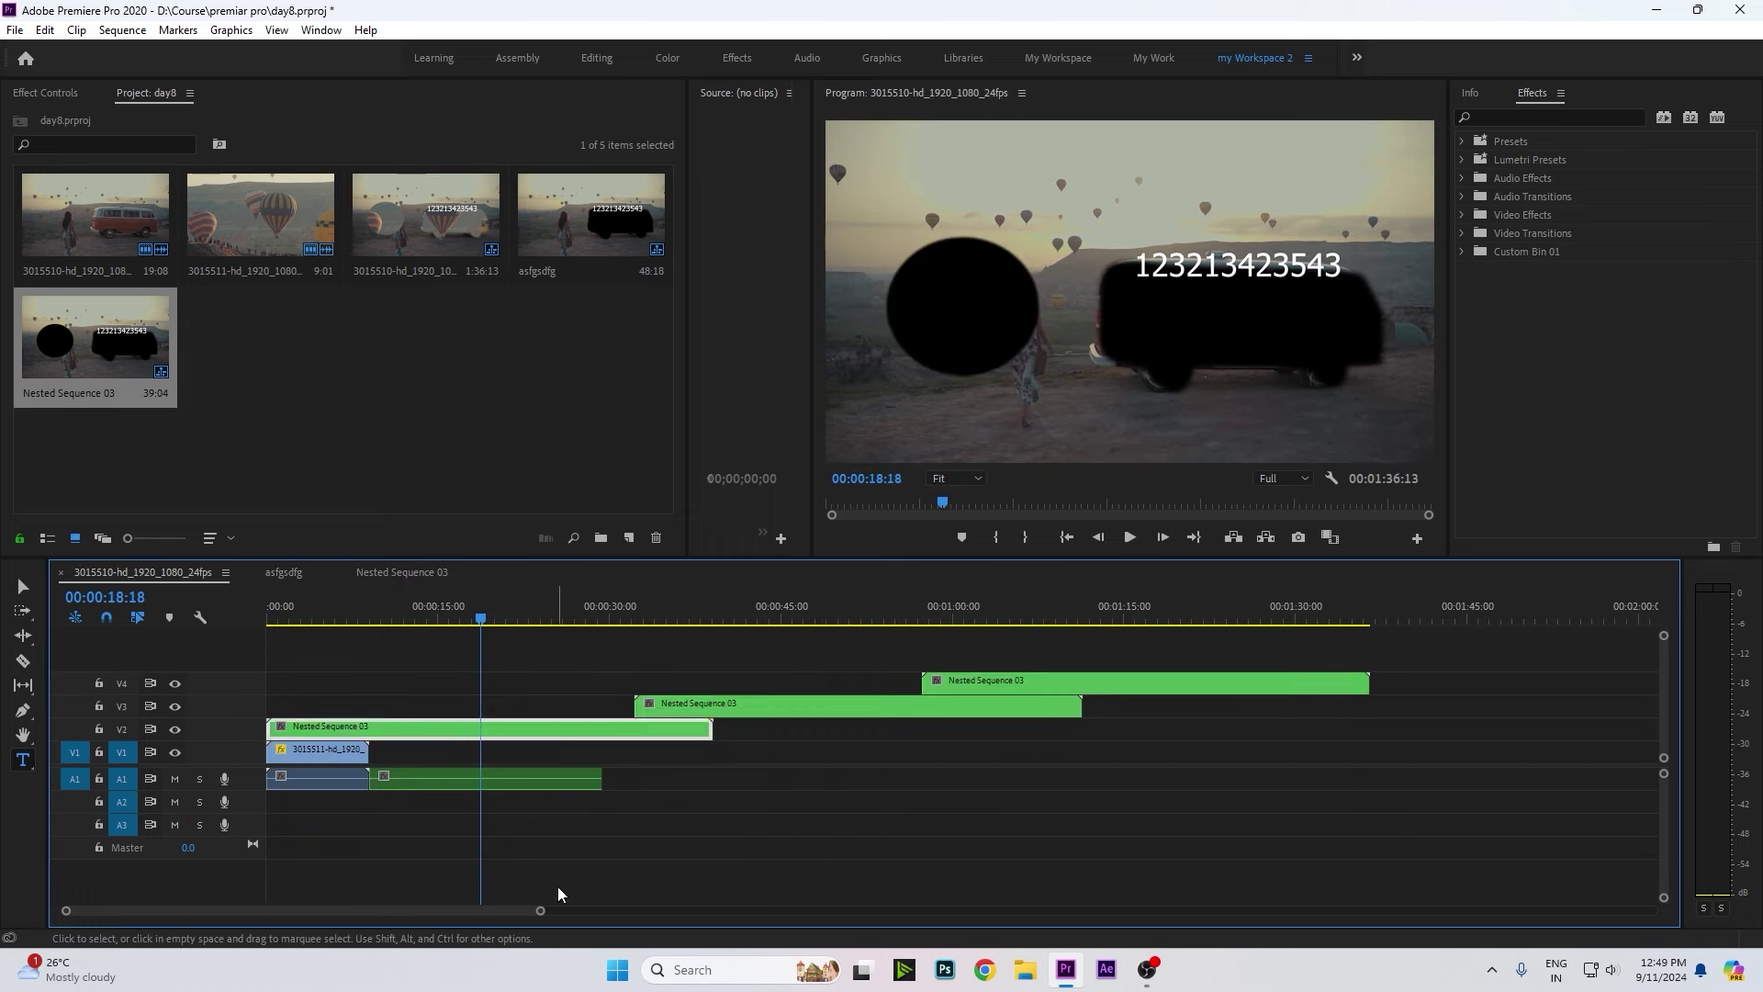
{"action": "left_click_drag", "start_coordinate": [541, 910], "coordinate": [843, 910]}
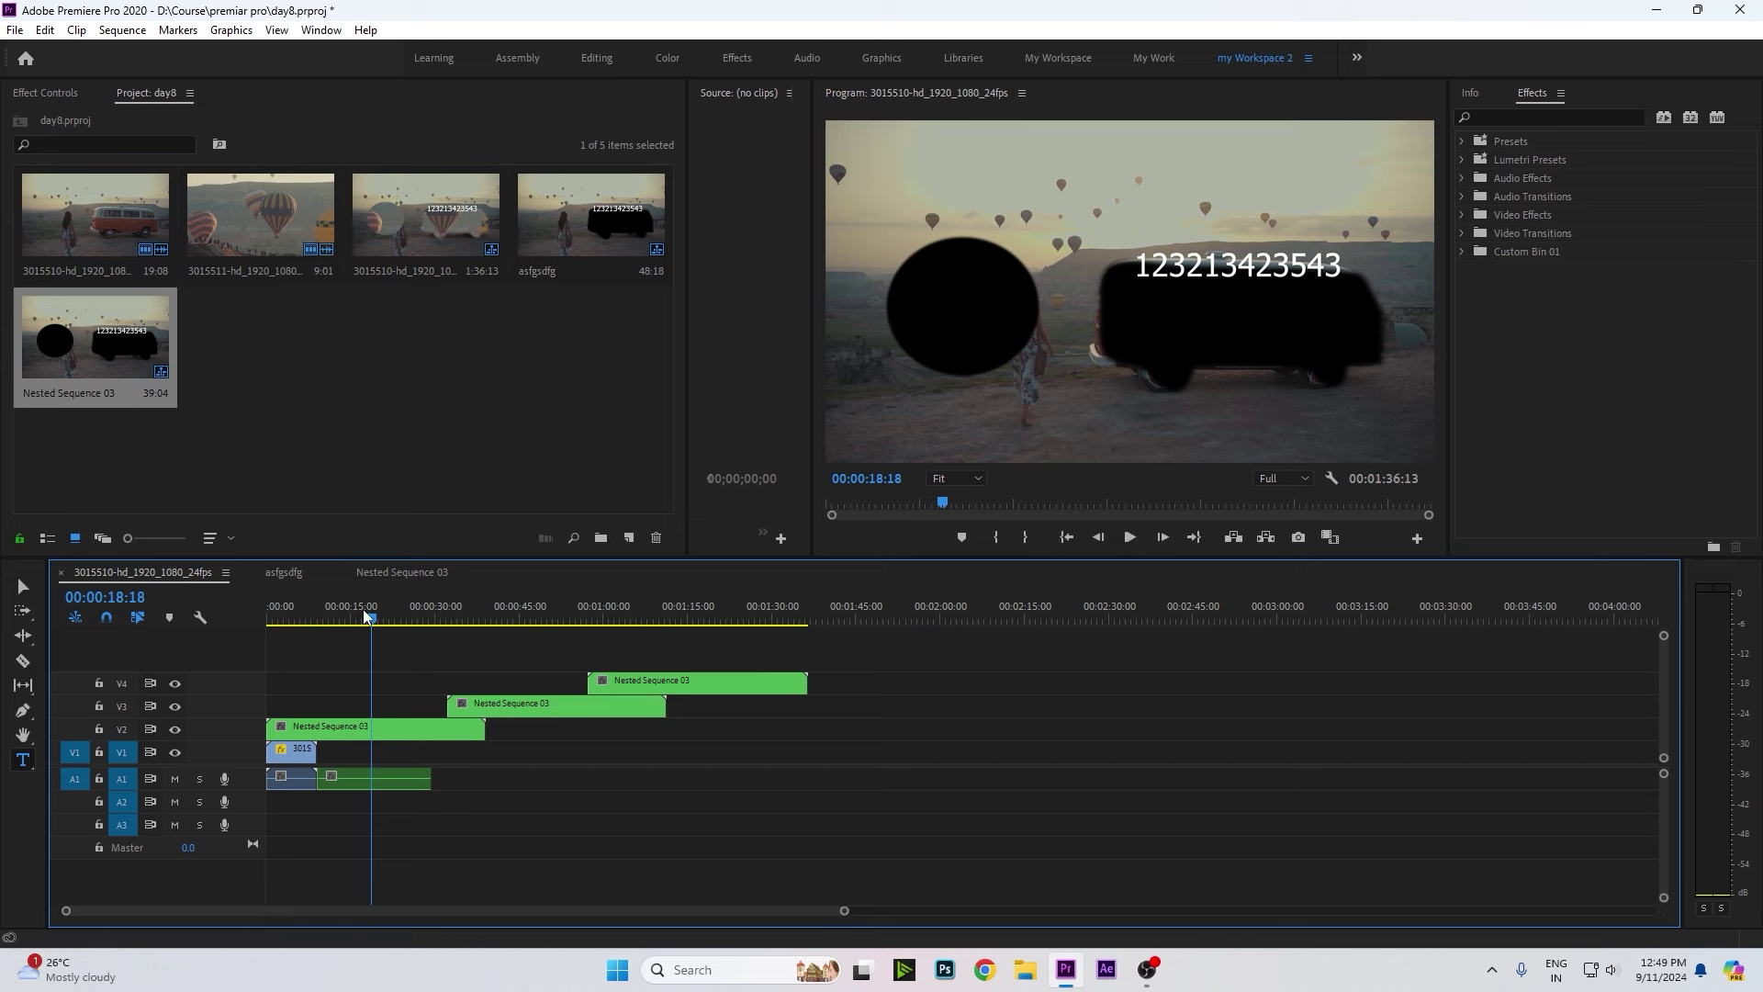
{"action": "left_click", "coordinate": [285, 621]}
{"action": "mouse_move", "coordinate": [288, 629]}
{"action": "left_mouse_down"}
{"action": "mouse_move", "coordinate": [751, 632]}
{"action": "mouse_move", "coordinate": [582, 717]}
{"action": "left_mouse_up"}
{"action": "left_click", "coordinate": [773, 621]}
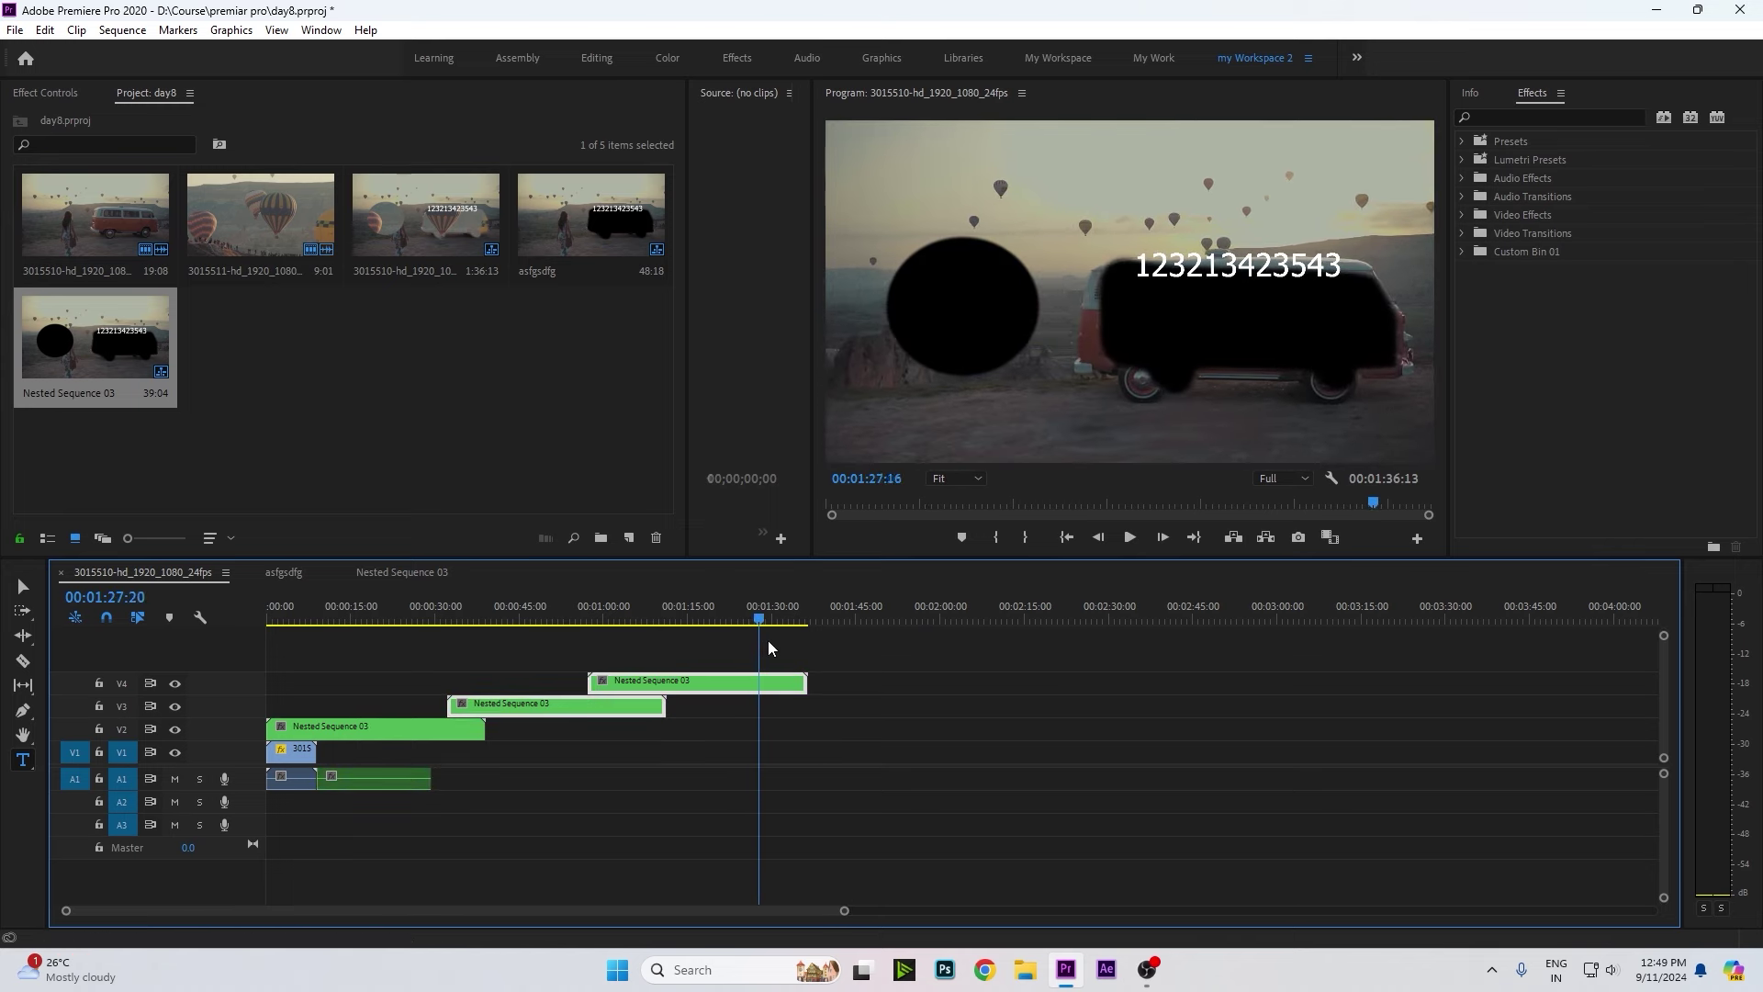
{"action": "left_click", "coordinate": [598, 621]}
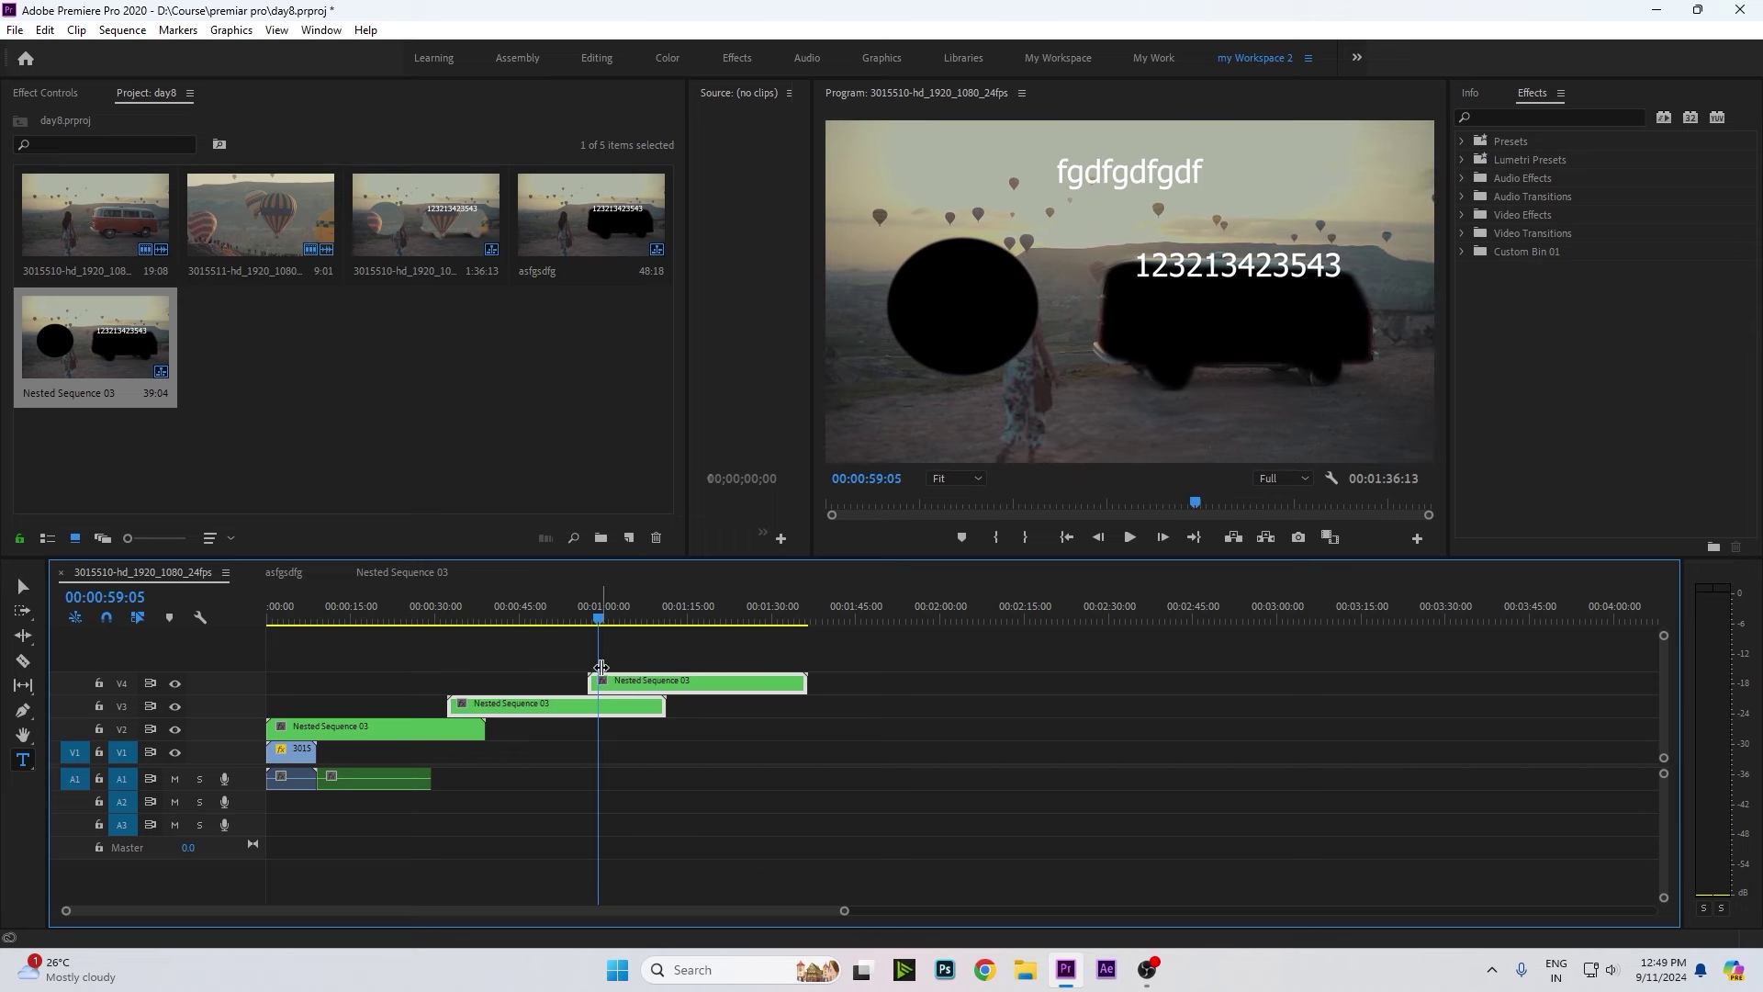
{"action": "left_click", "coordinate": [25, 766]}
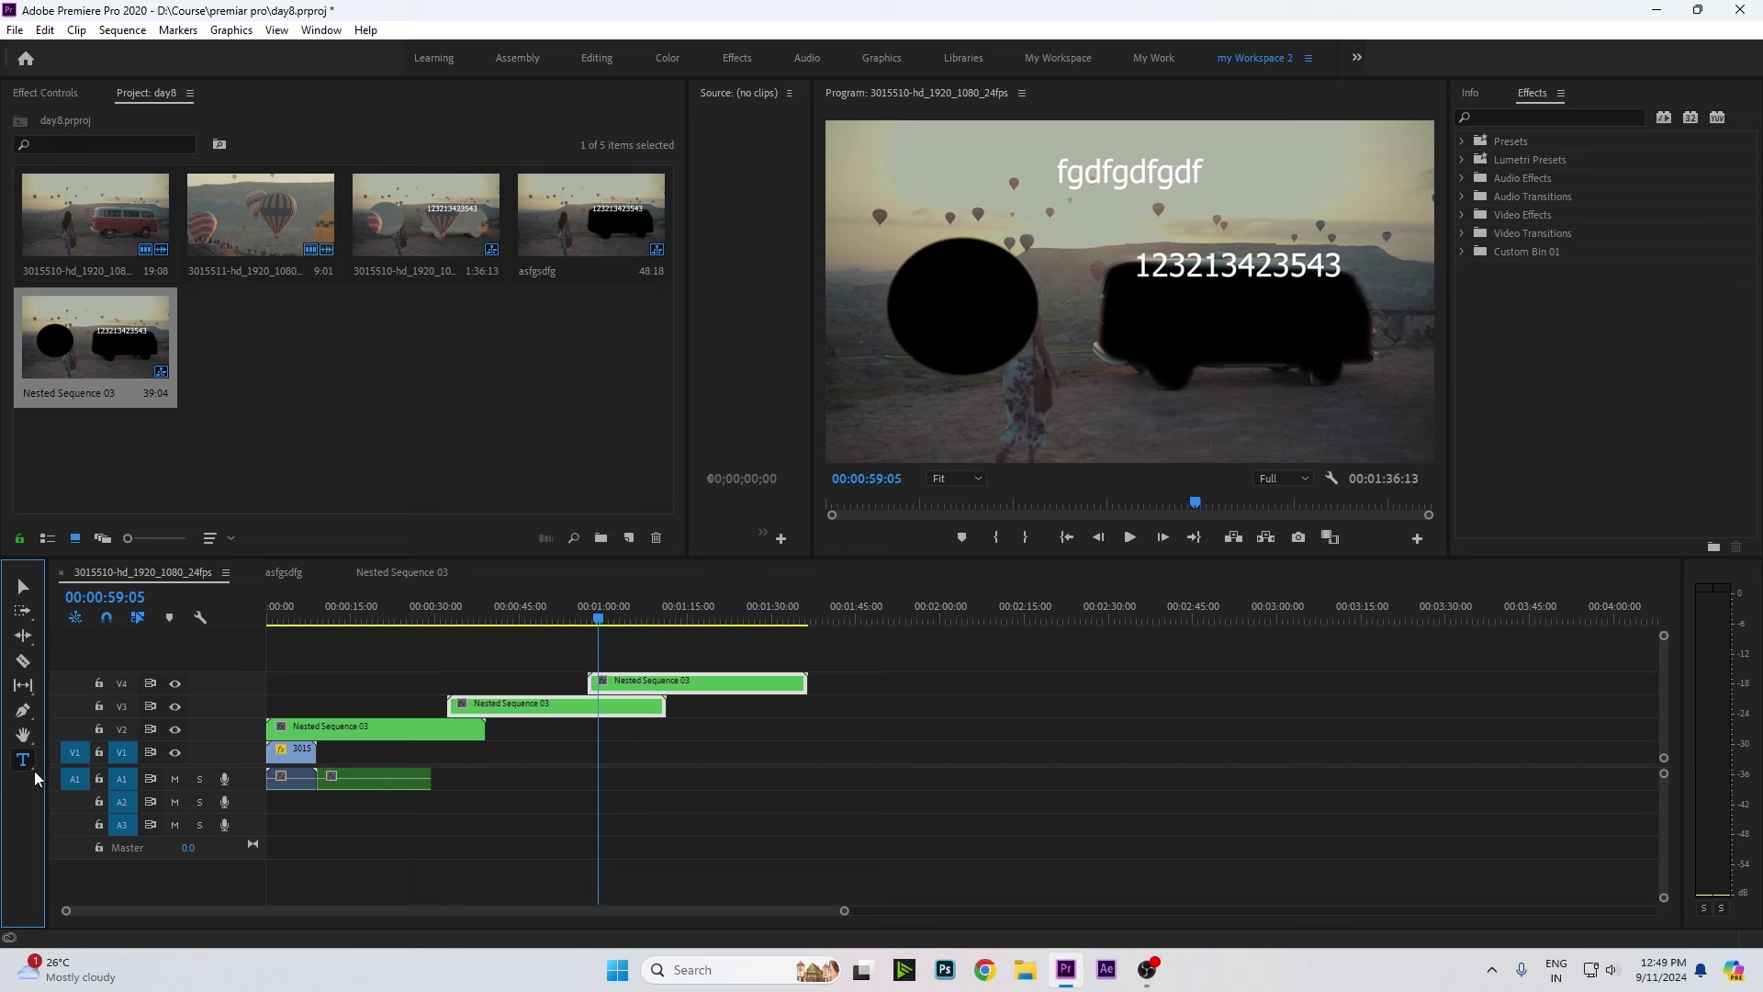
{"action": "left_click", "coordinate": [24, 640]}
{"action": "left_click", "coordinate": [23, 587]}
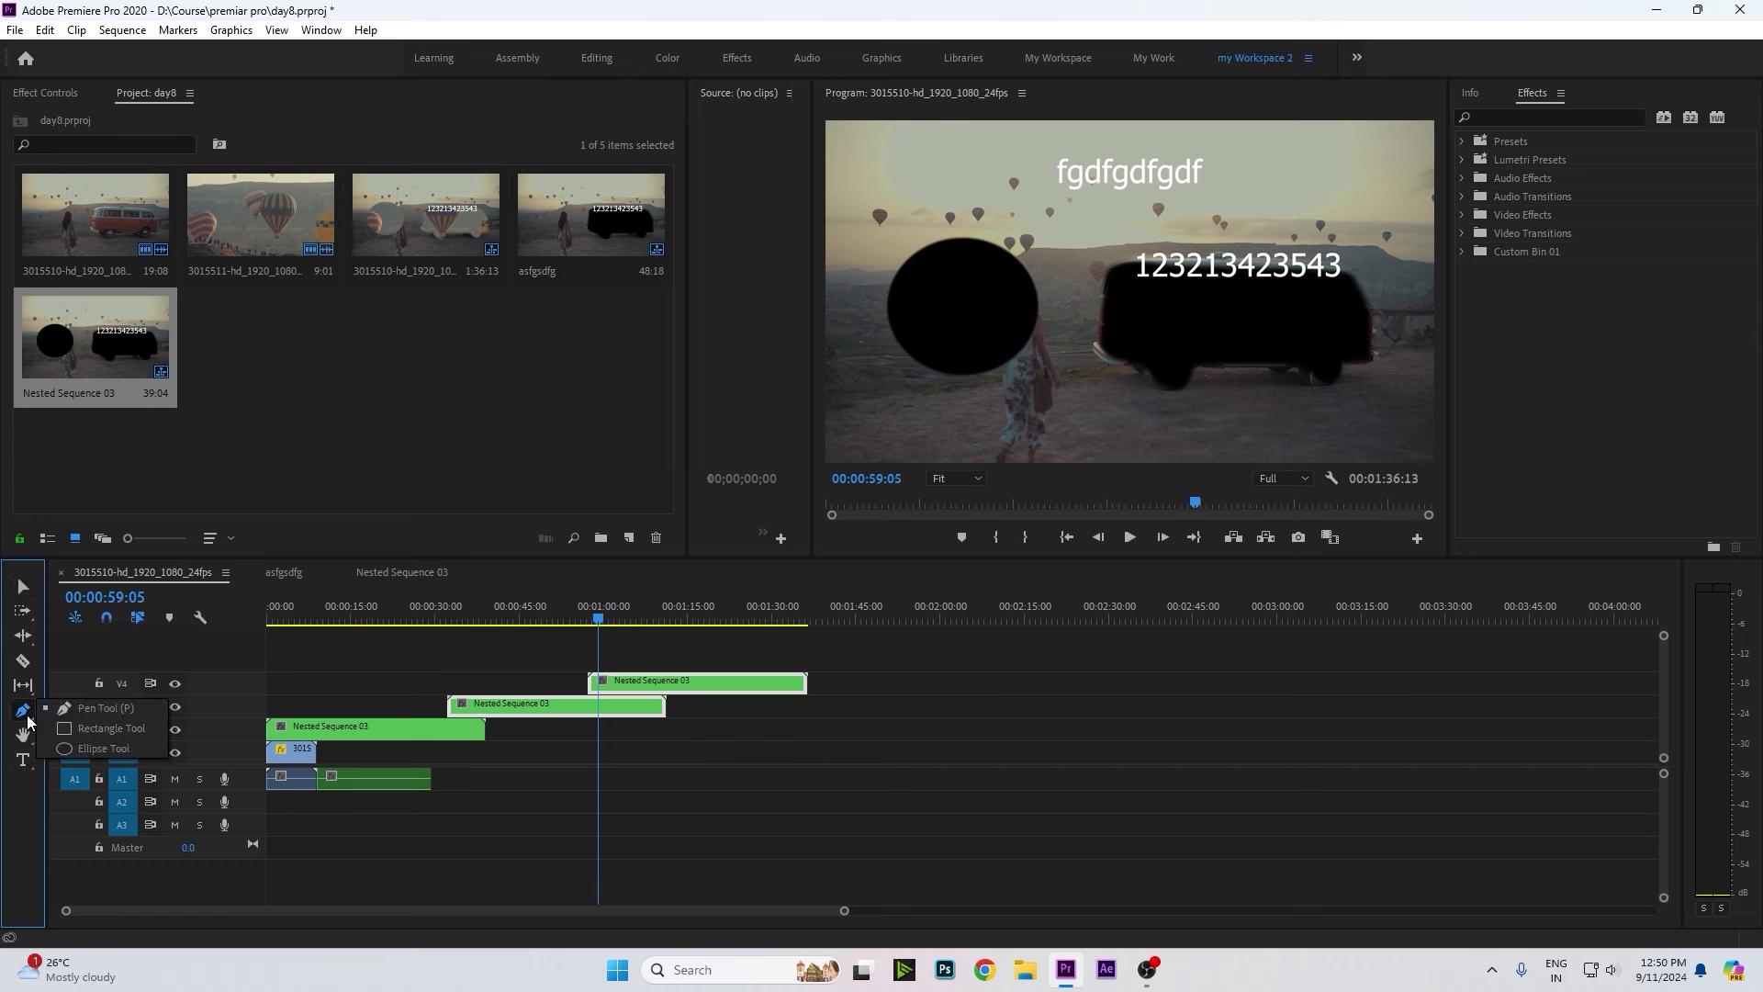
{"action": "left_click", "coordinate": [23, 760]}
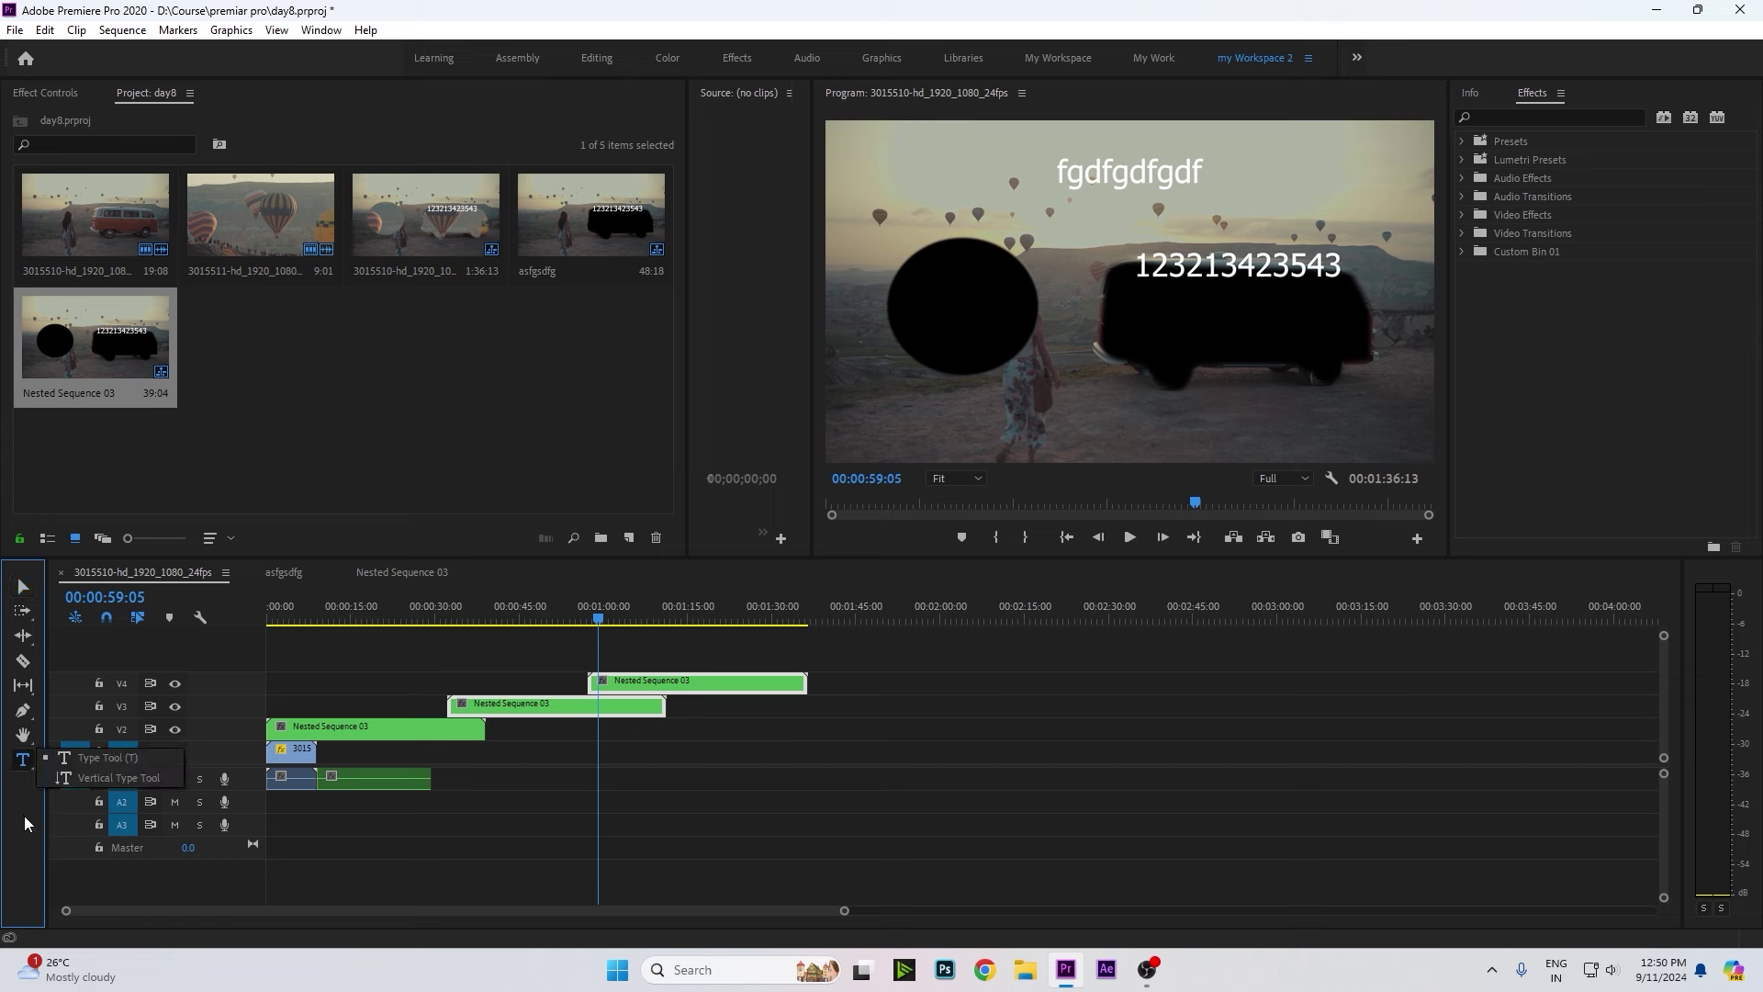
{"action": "left_click", "coordinate": [24, 824]}
{"action": "left_click", "coordinate": [28, 740]}
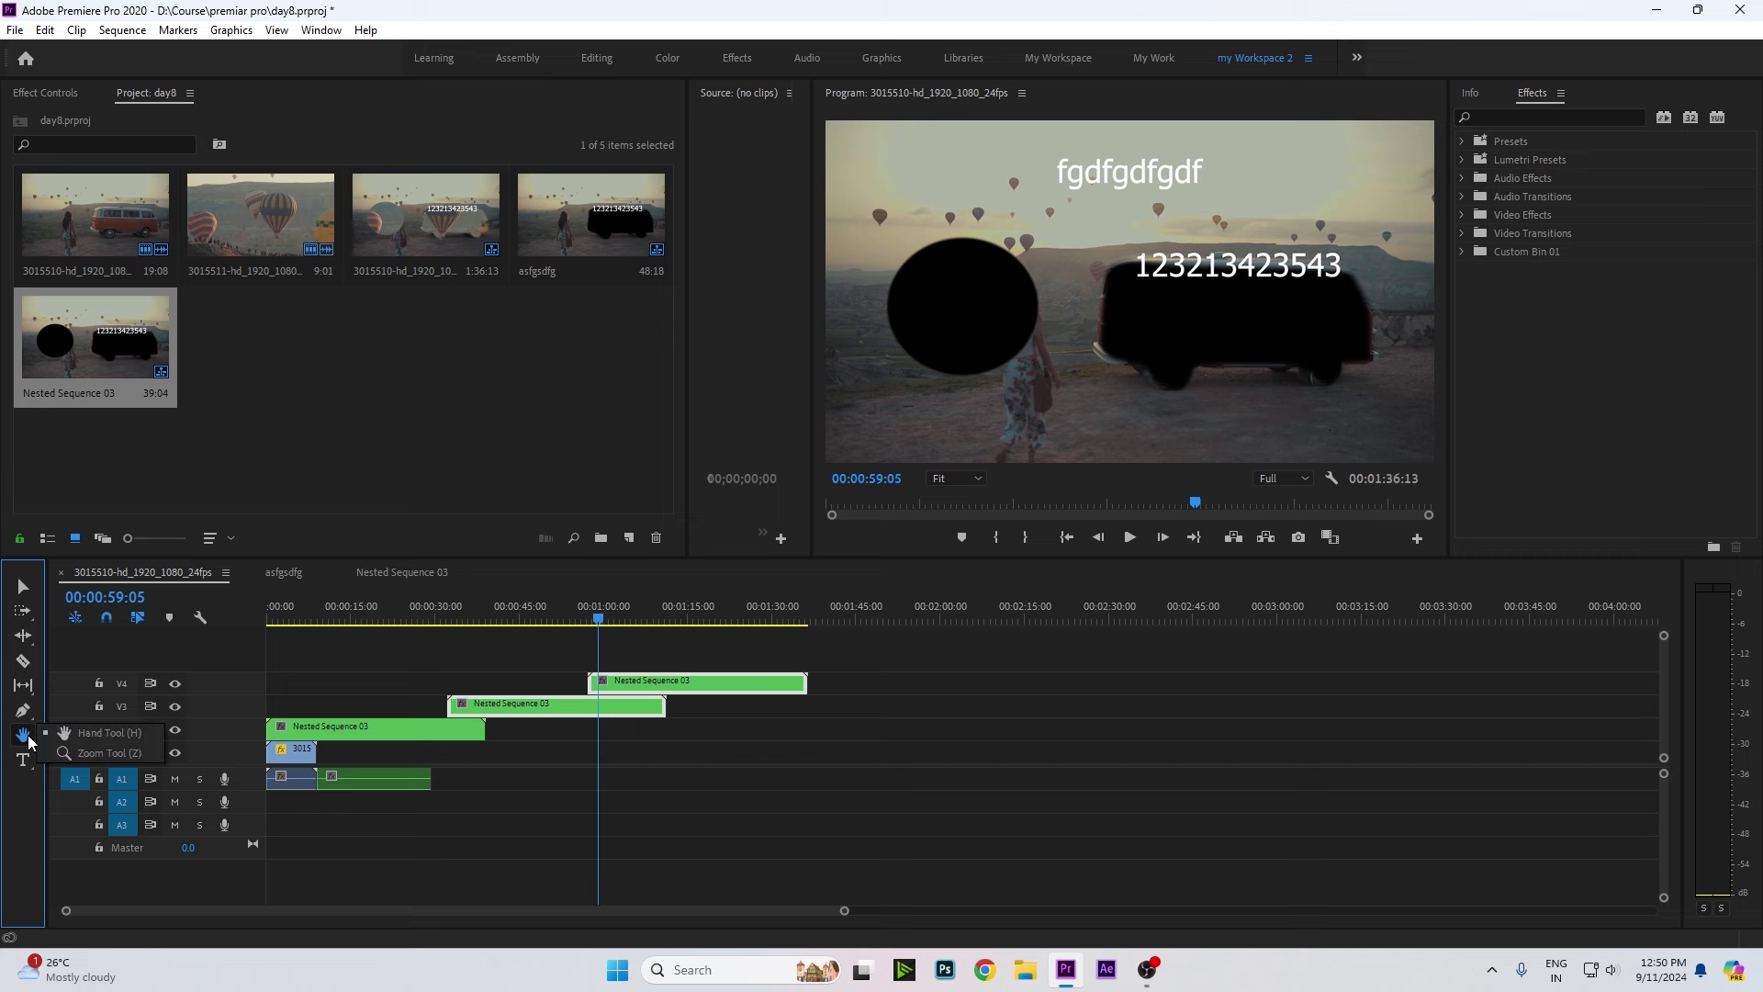
{"action": "left_click", "coordinate": [23, 761]}
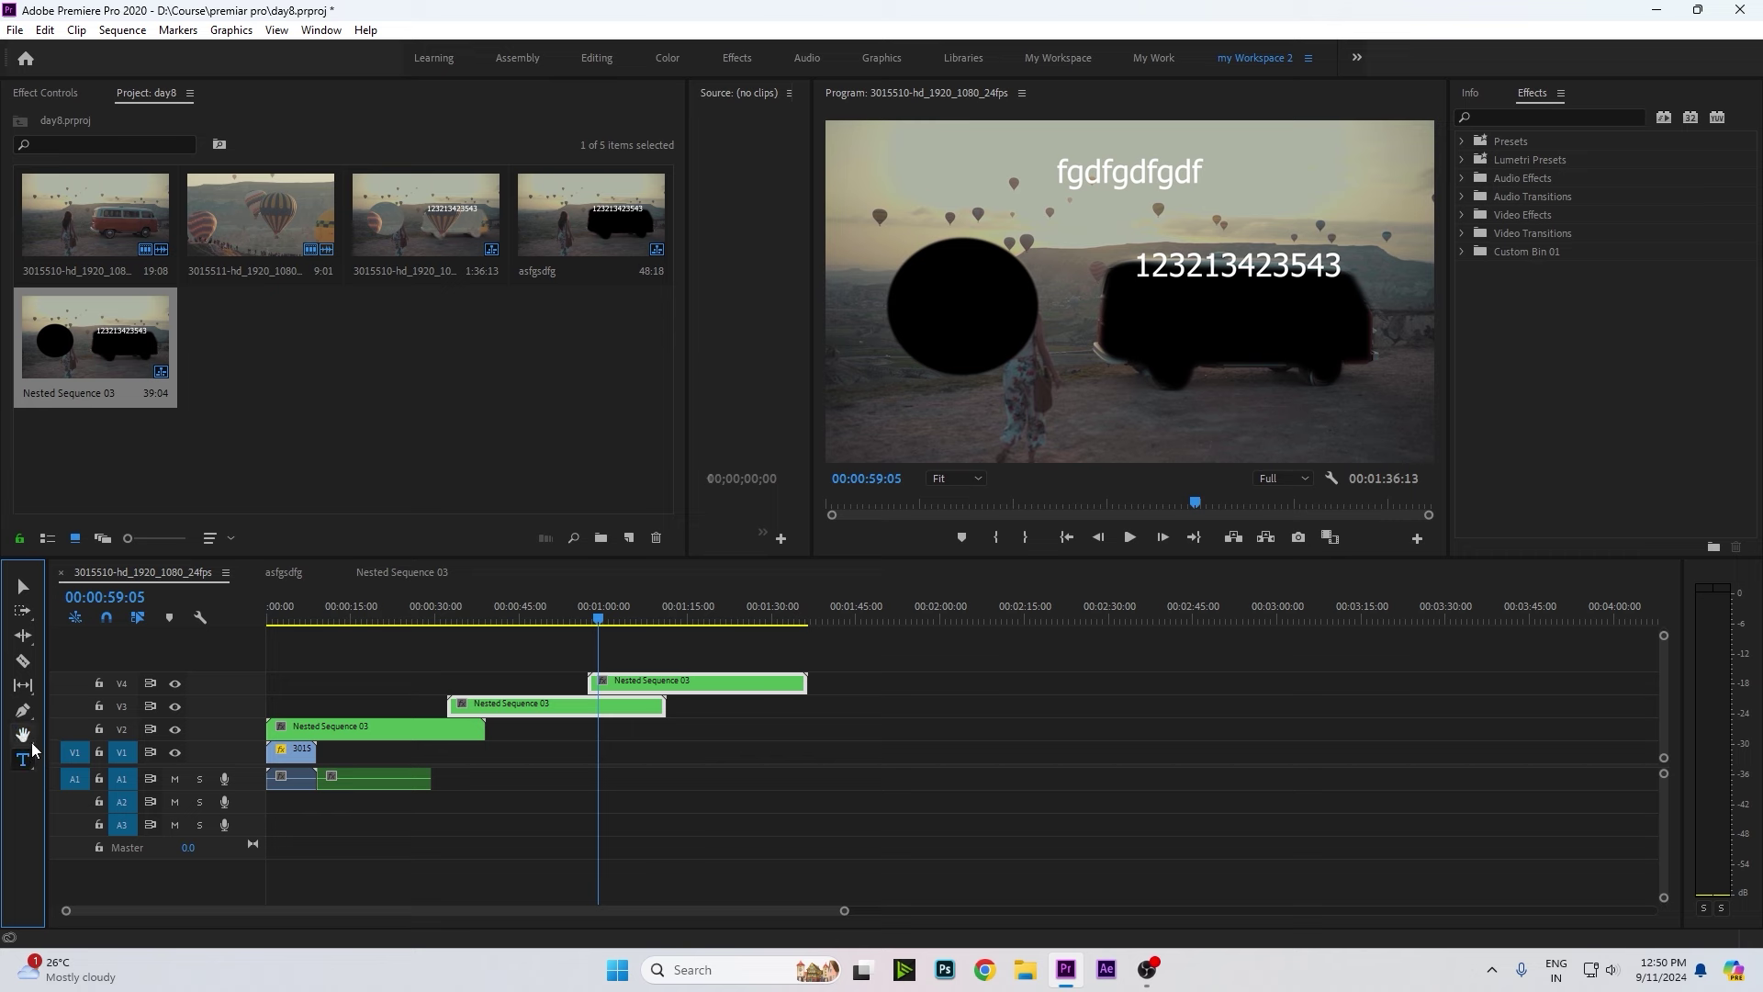
{"action": "left_click", "coordinate": [23, 715]}
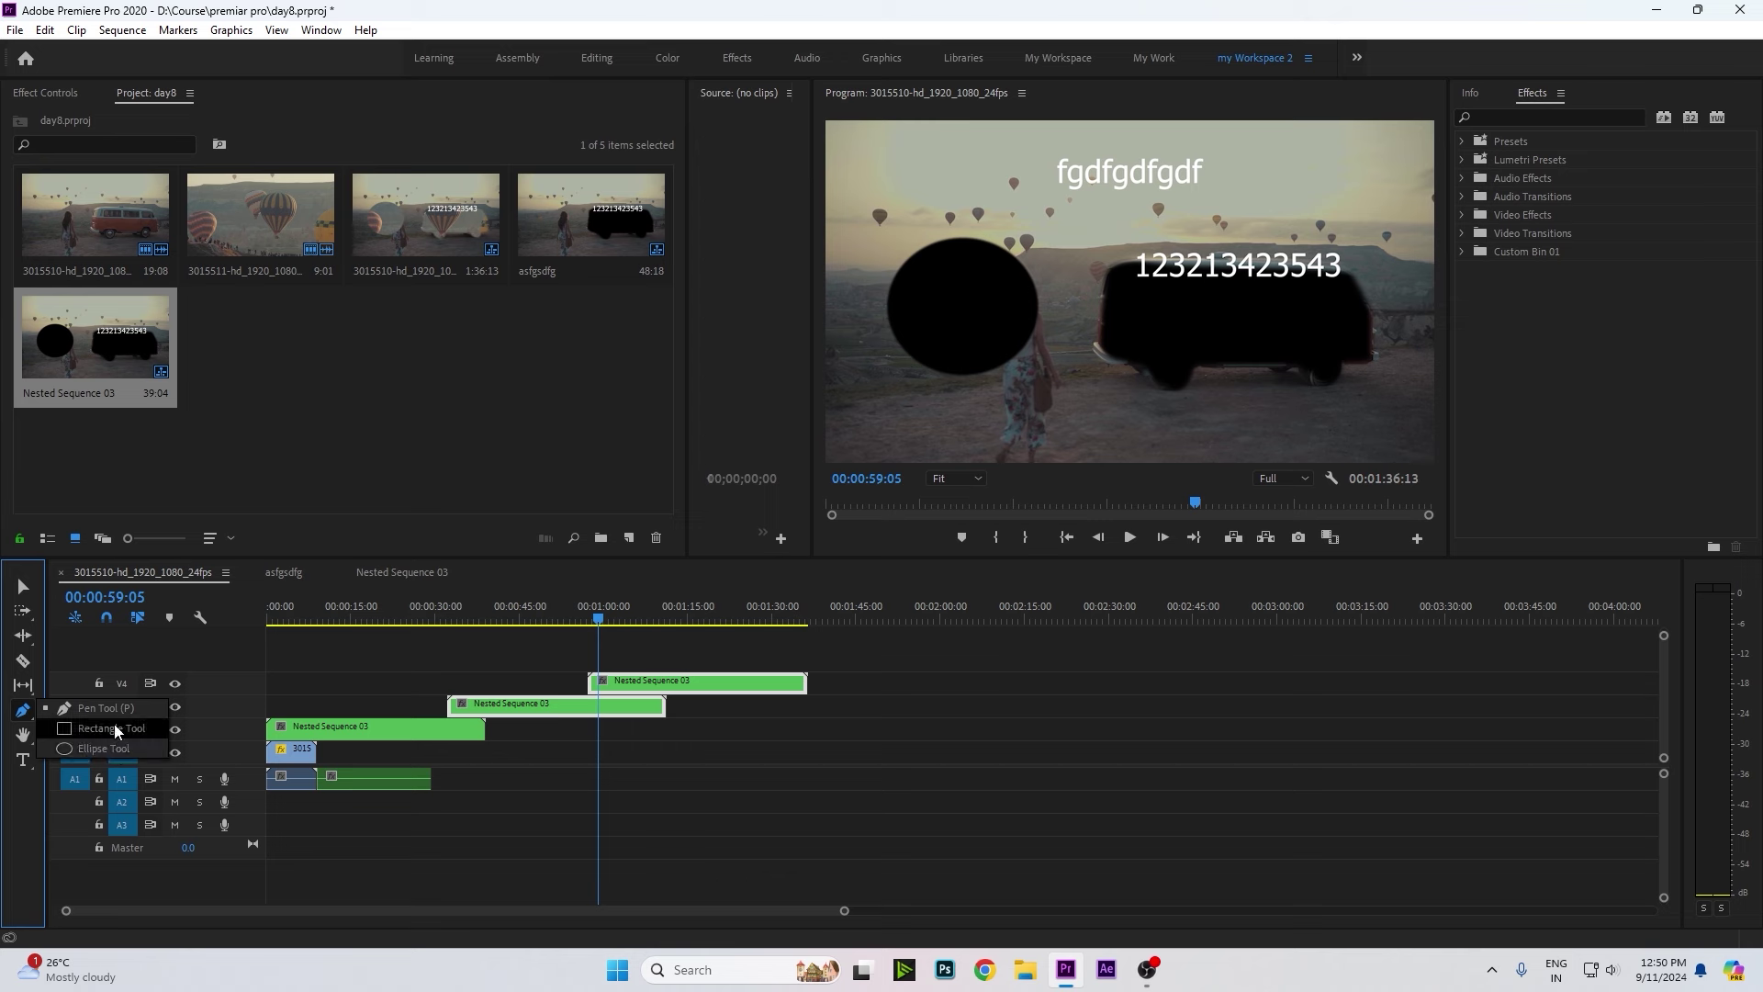
{"action": "key", "text": "Escape"}
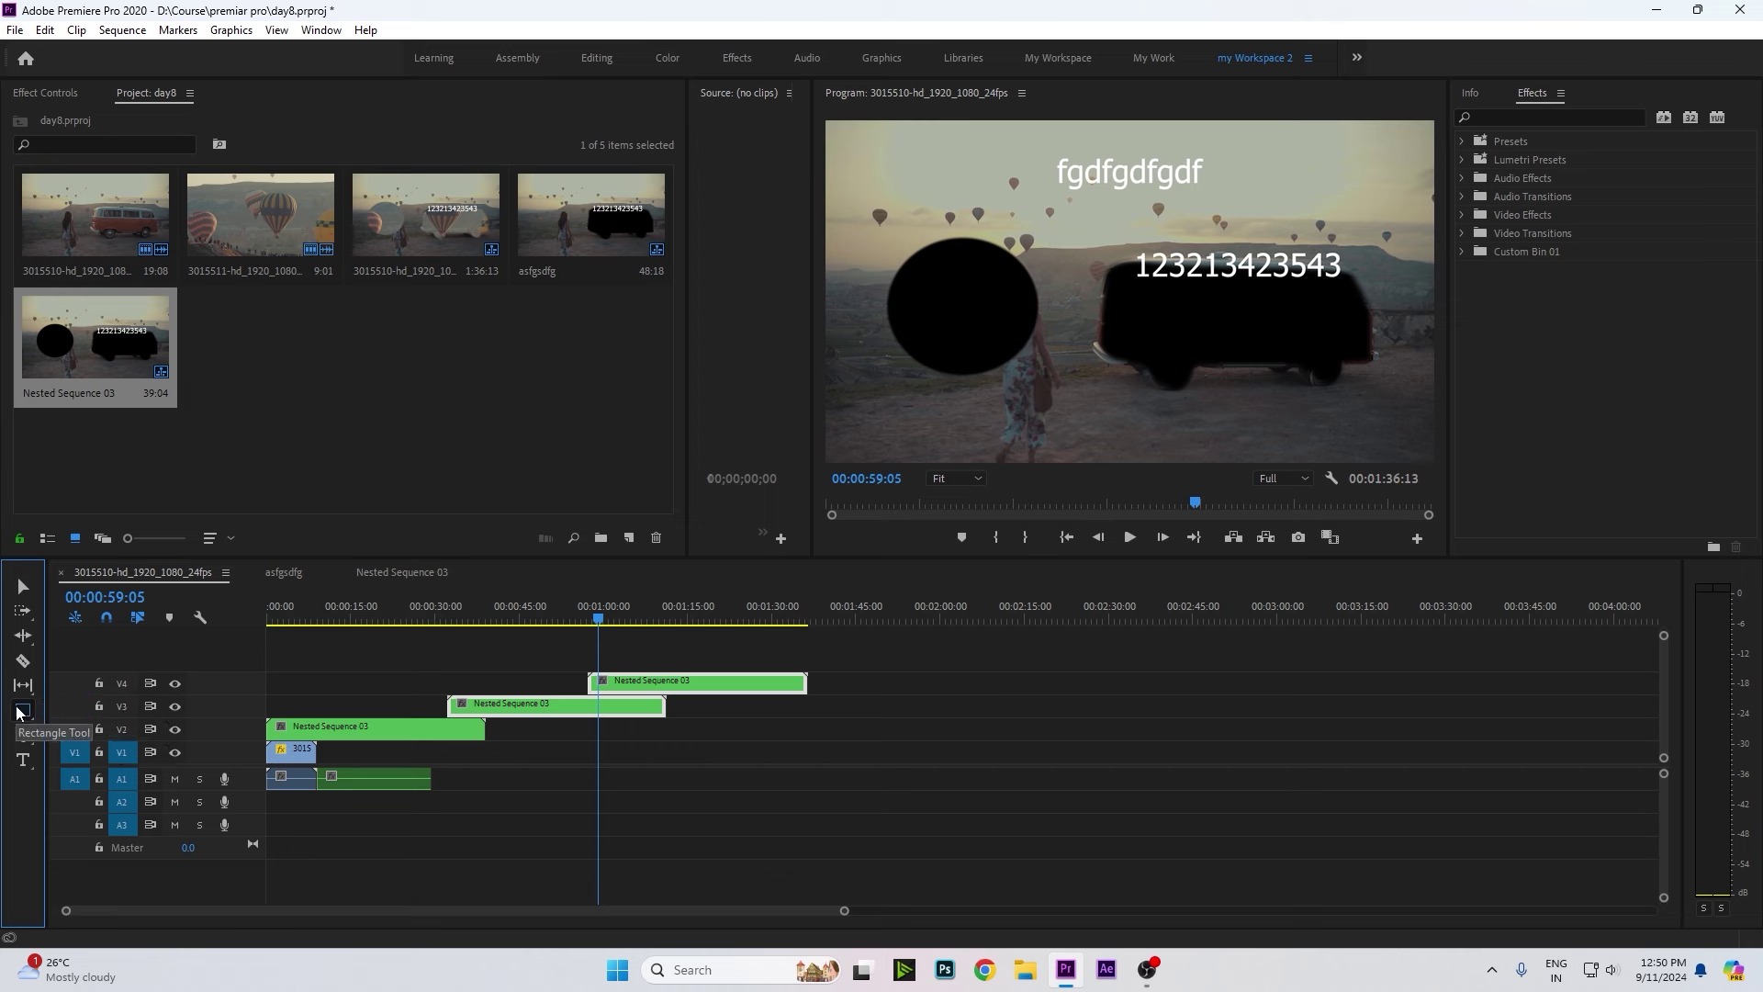
{"action": "left_click", "coordinate": [19, 712]}
{"action": "left_click", "coordinate": [82, 708]}
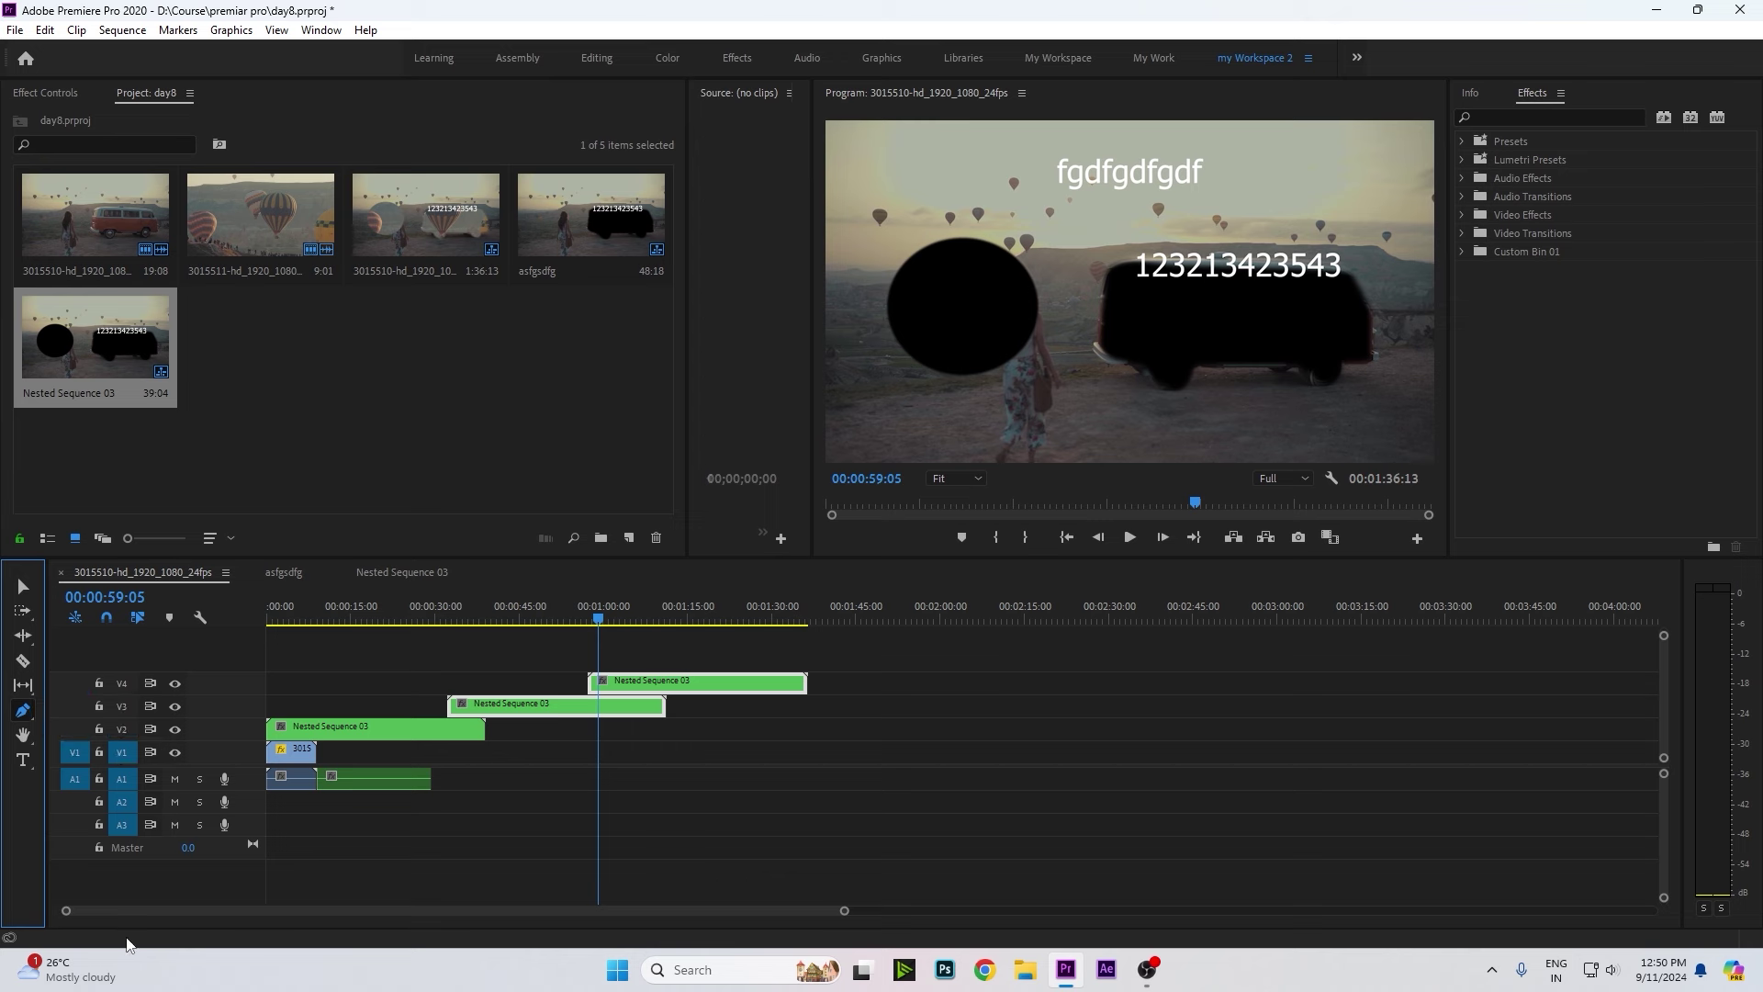
{"action": "left_click", "coordinate": [579, 619]}
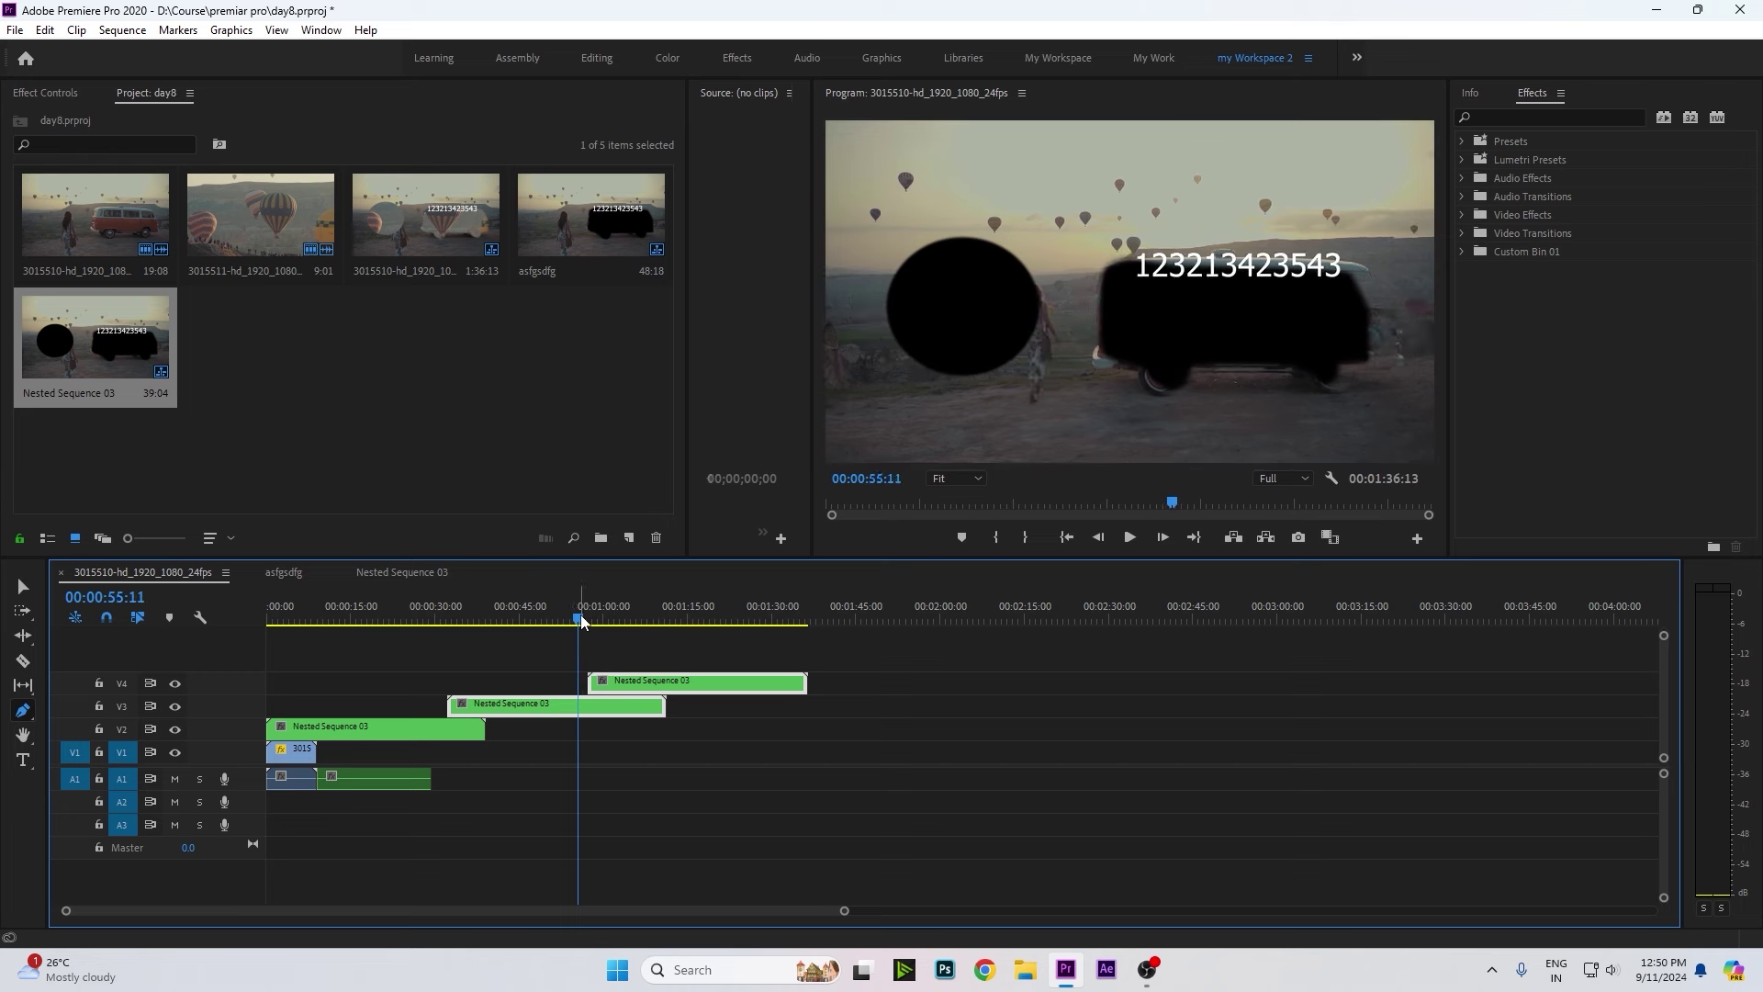